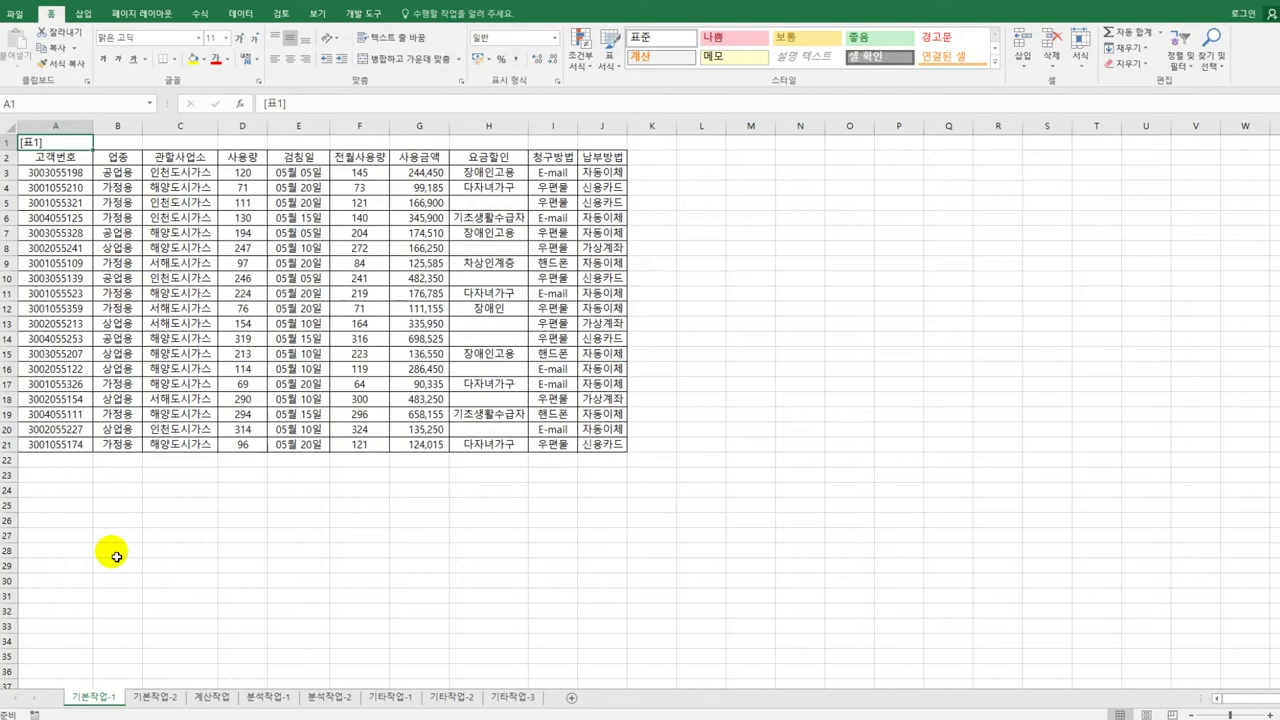
pyautogui.moveTo(55, 157); pyautogui.dragTo(610, 448)
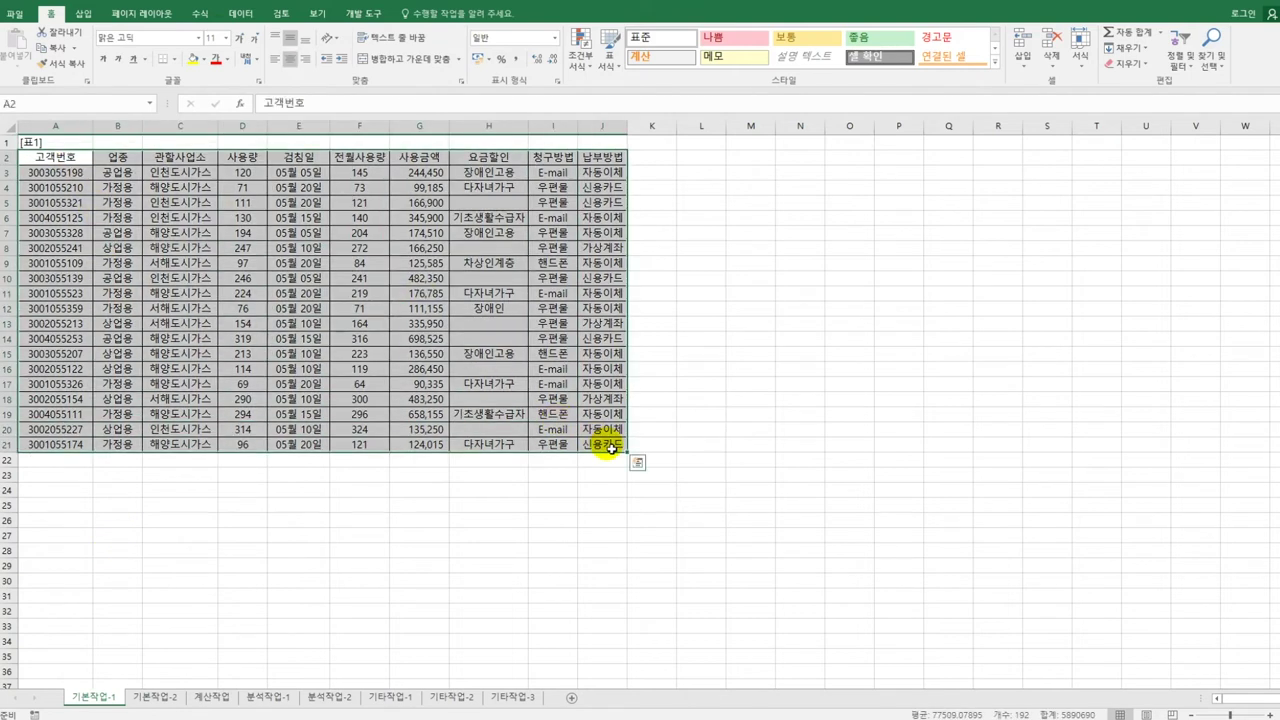
pyautogui.click(77, 180)
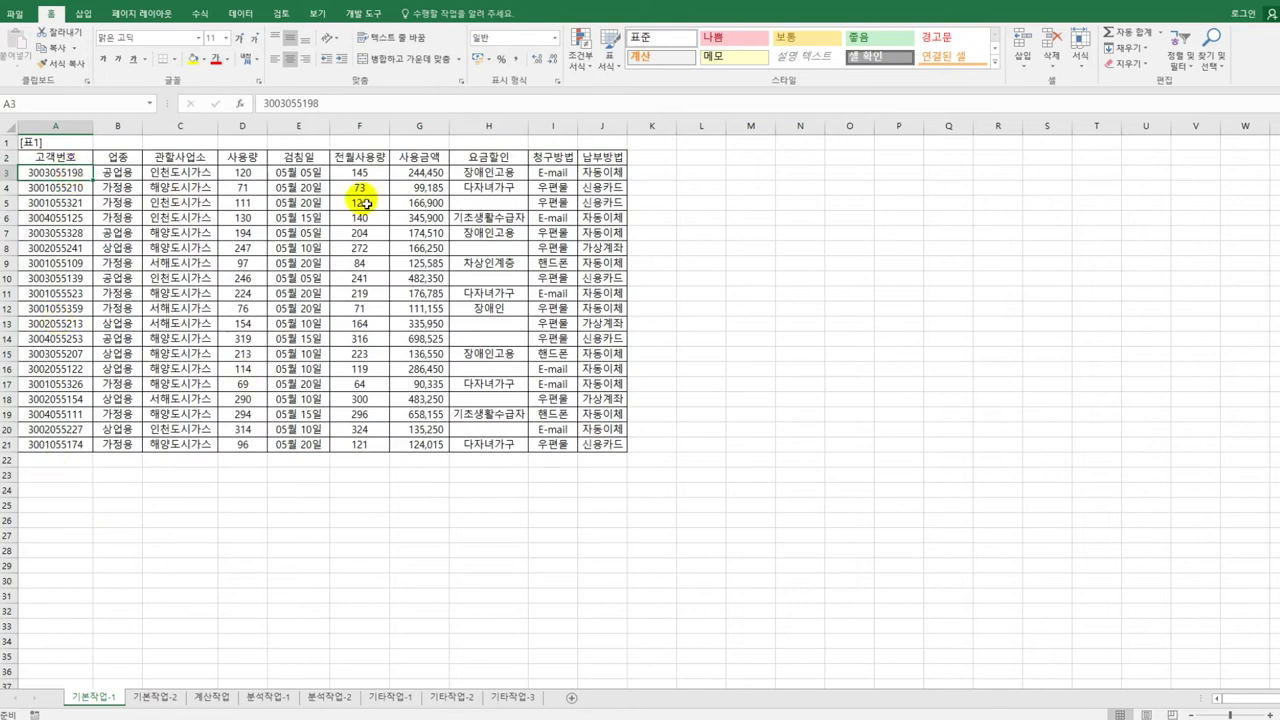
pyautogui.moveTo(265, 163); pyautogui.dragTo(245, 451)
pyautogui.moveTo(366, 157); pyautogui.dragTo(362, 446)
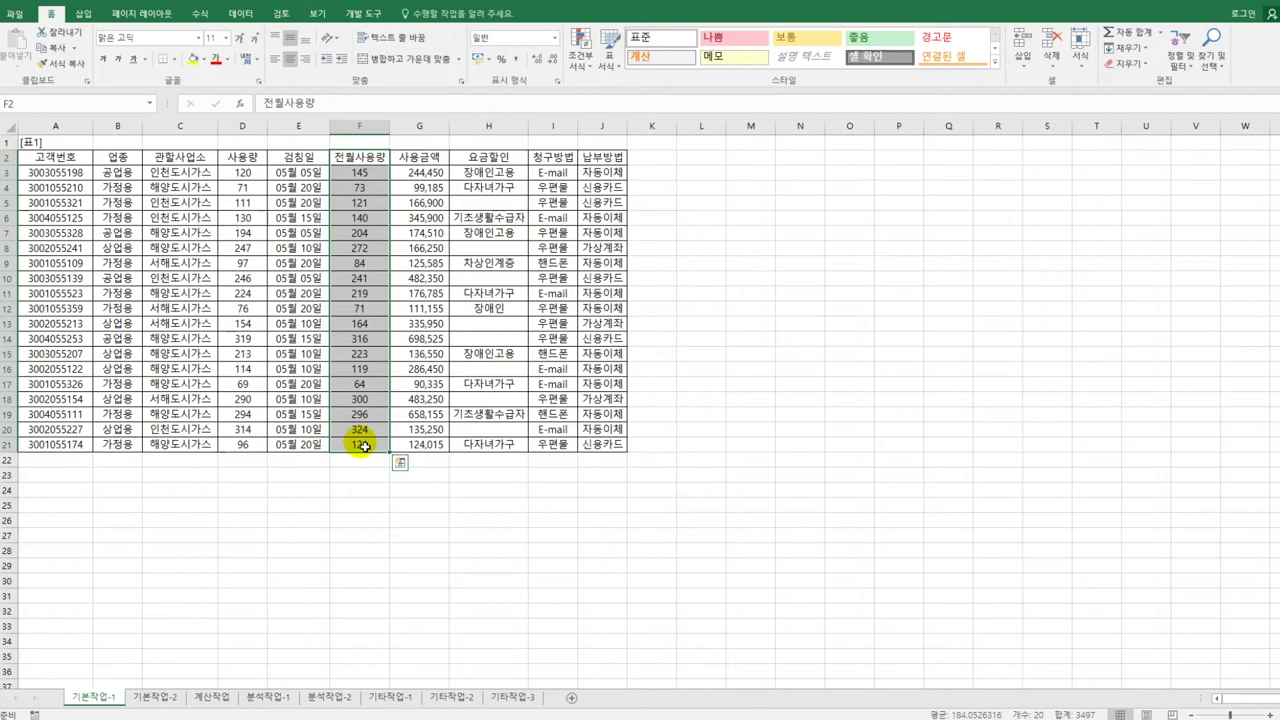
pyautogui.click(64, 483)
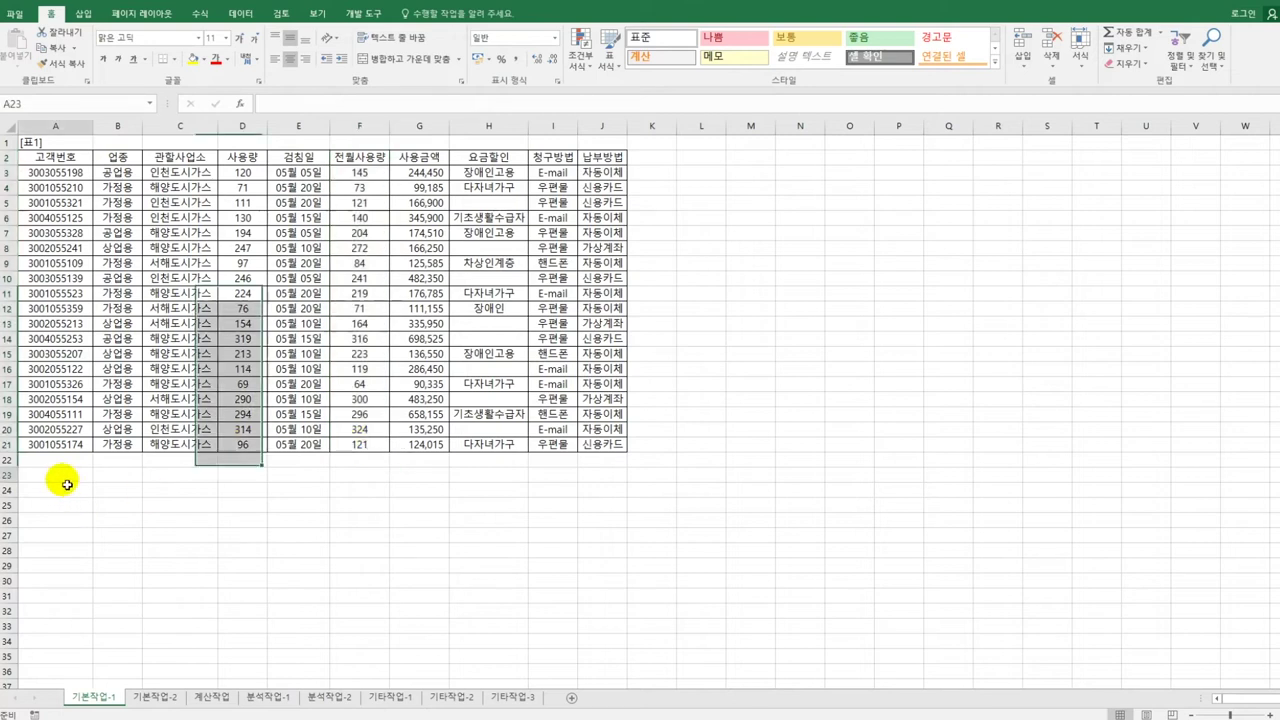
# Step: Enter the criteria heading 조건 in cell A24 below the table
pyautogui.click(70, 492)
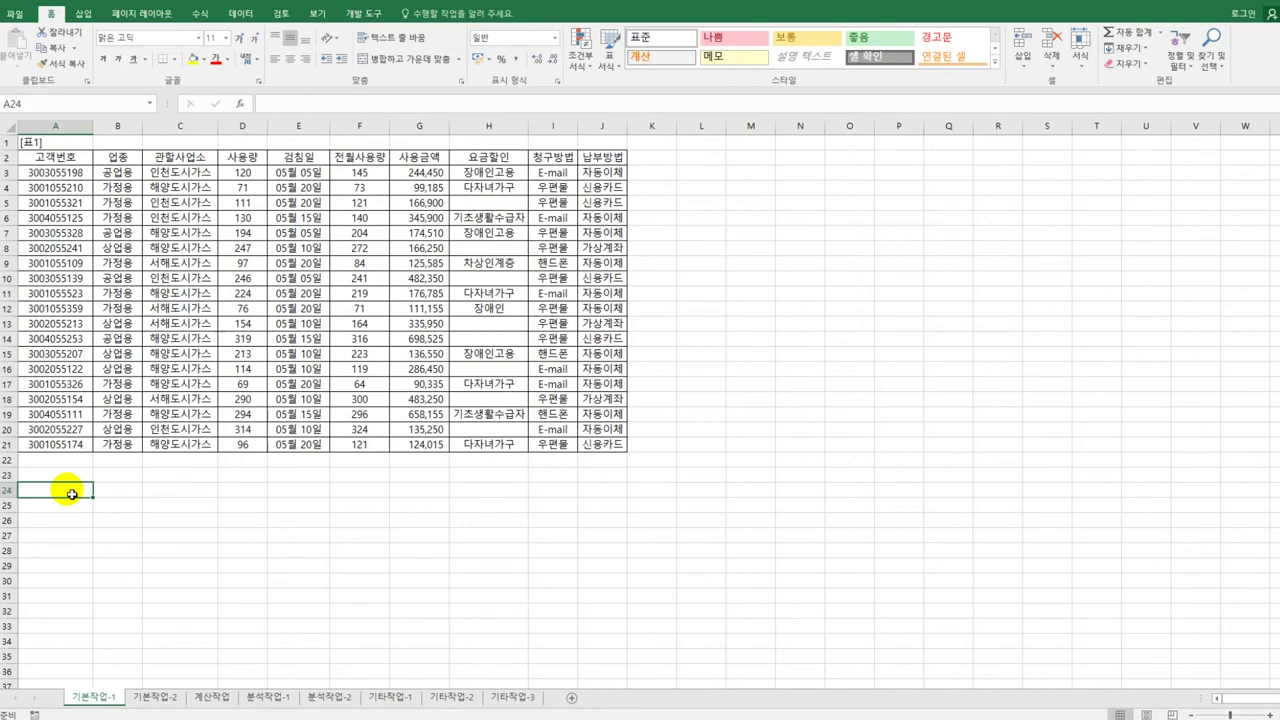
pyautogui.doubleClick(72, 494)
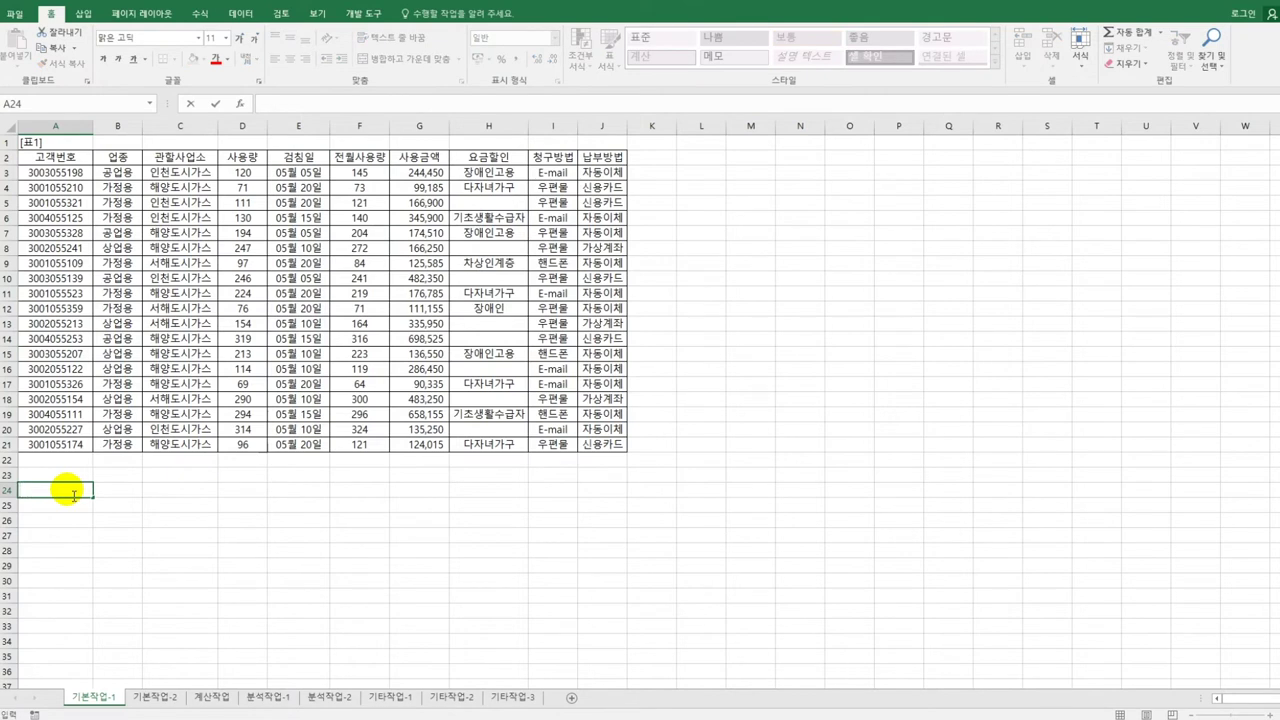
pyautogui.write('조건')
pyautogui.press('Return')
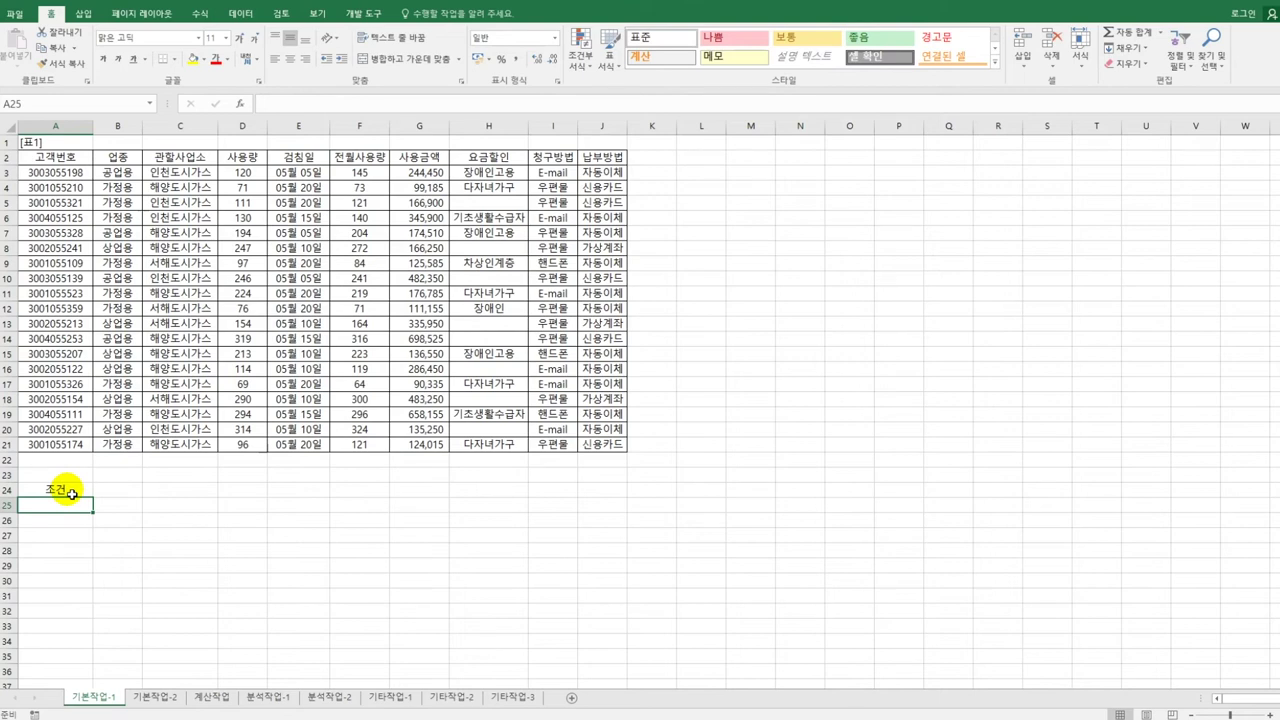
# Step: Begin an OR formula in A25 whose first condition is LEFT(A3,4)="3001"
pyautogui.write('=')
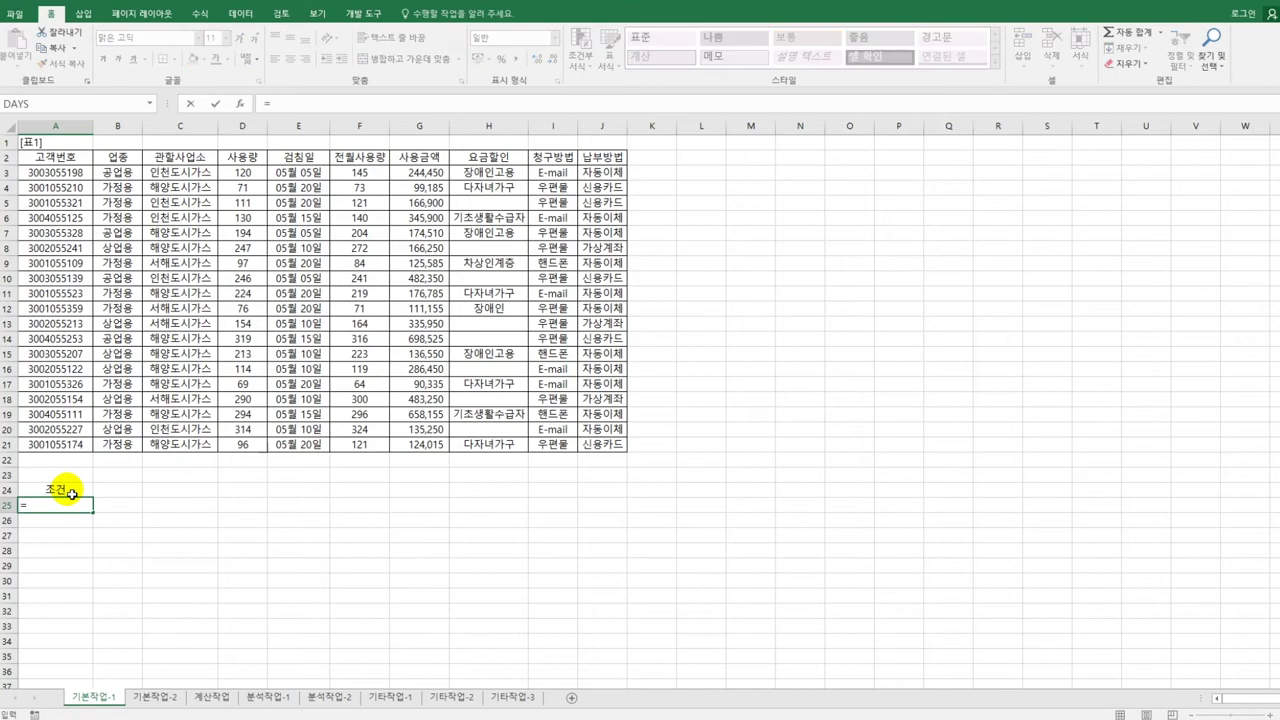
pyautogui.write('or(')
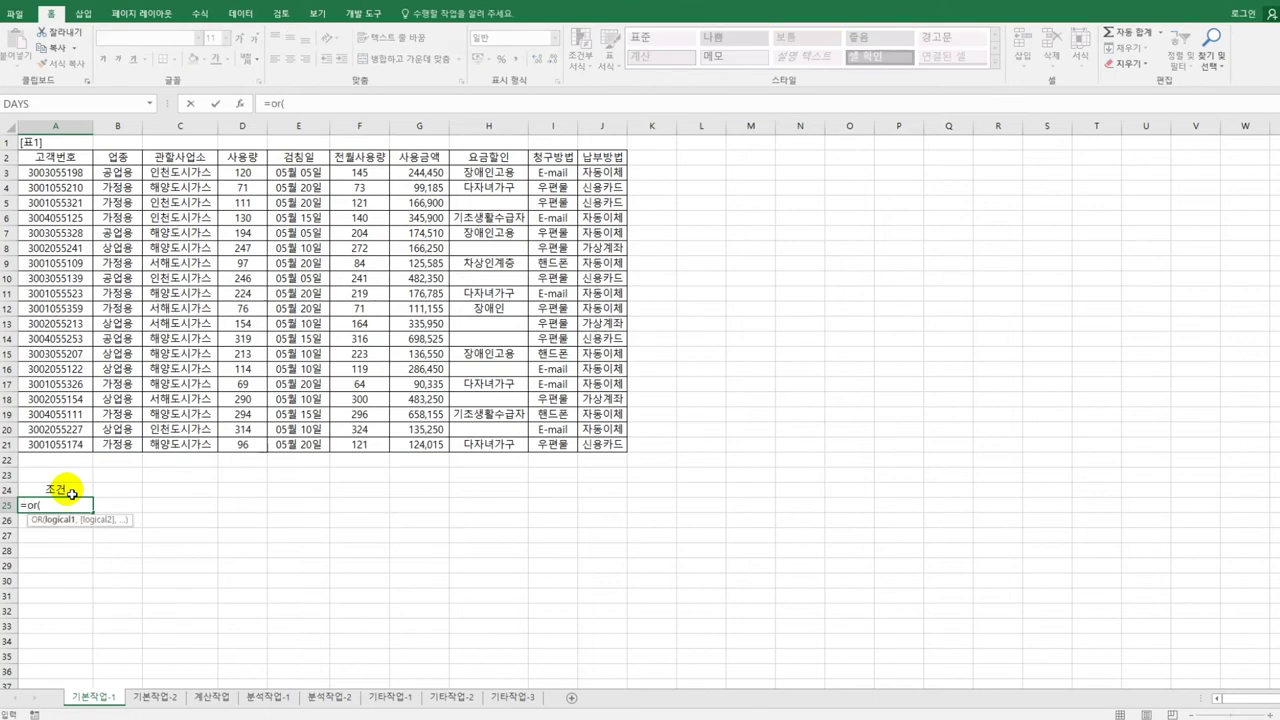
pyautogui.write('left(')
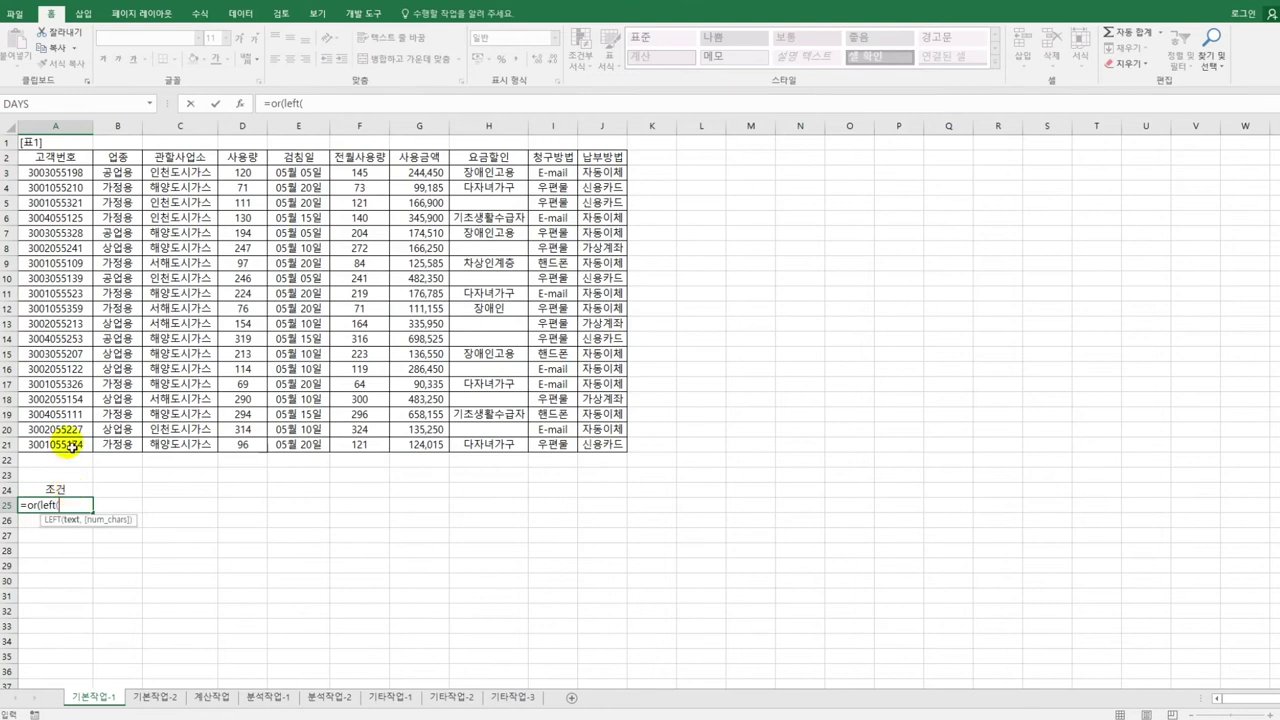
pyautogui.click(66, 176)
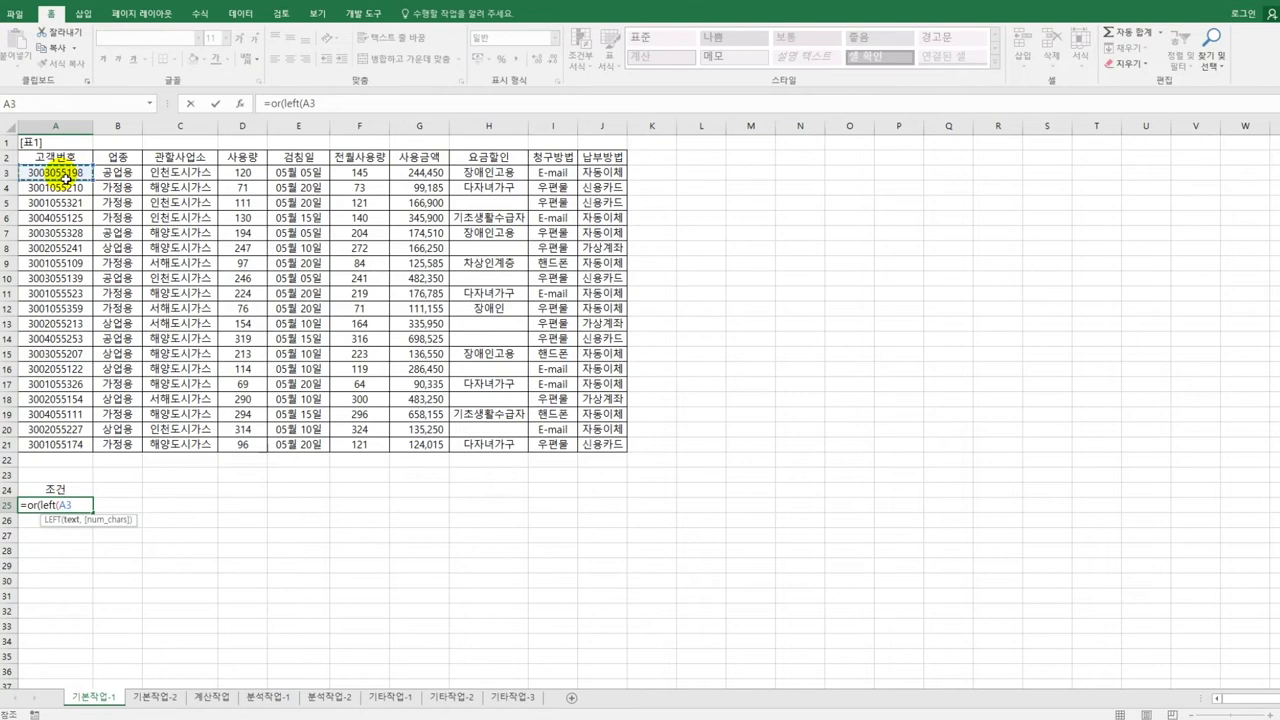
pyautogui.write(',4')
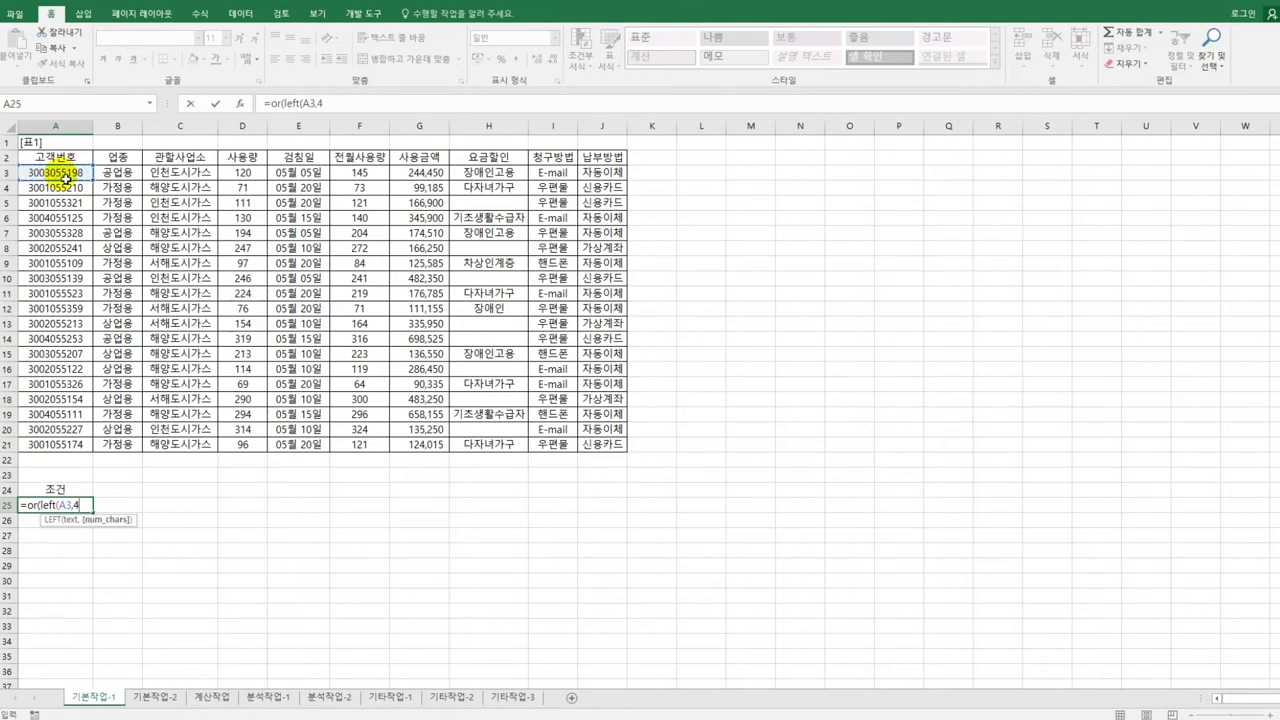
pyautogui.write(')=')
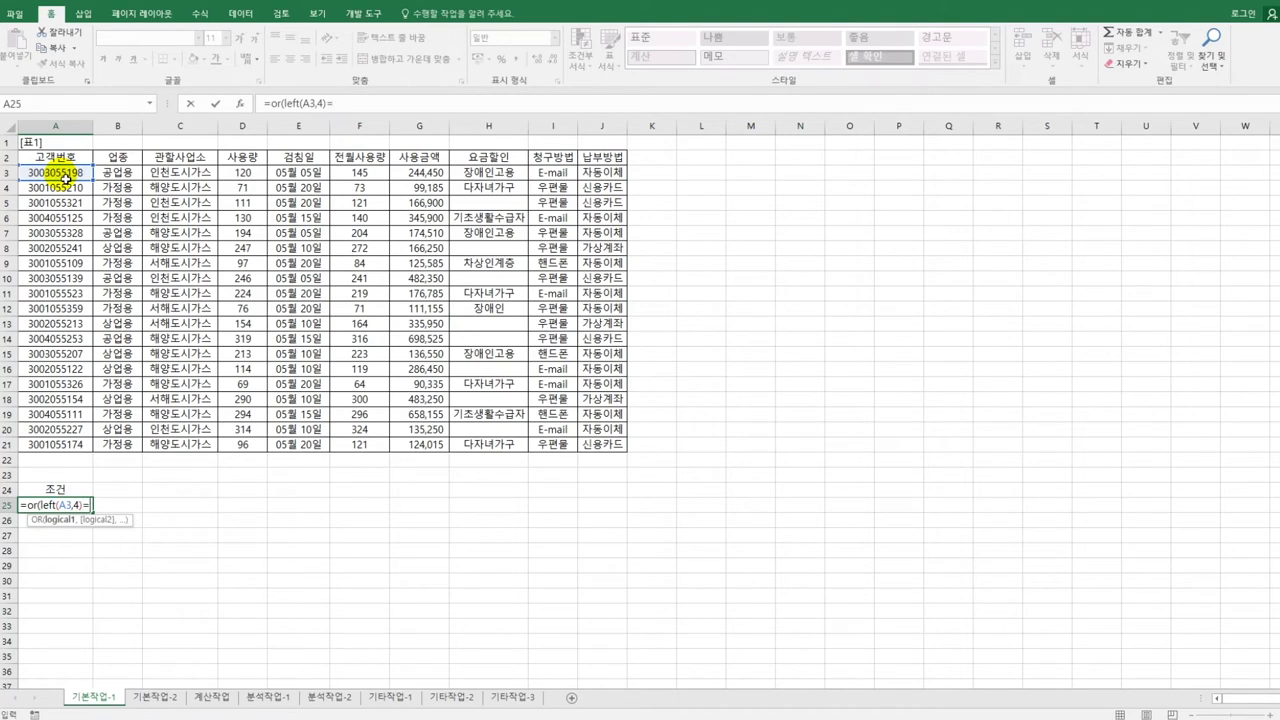
pyautogui.write('"3001",')
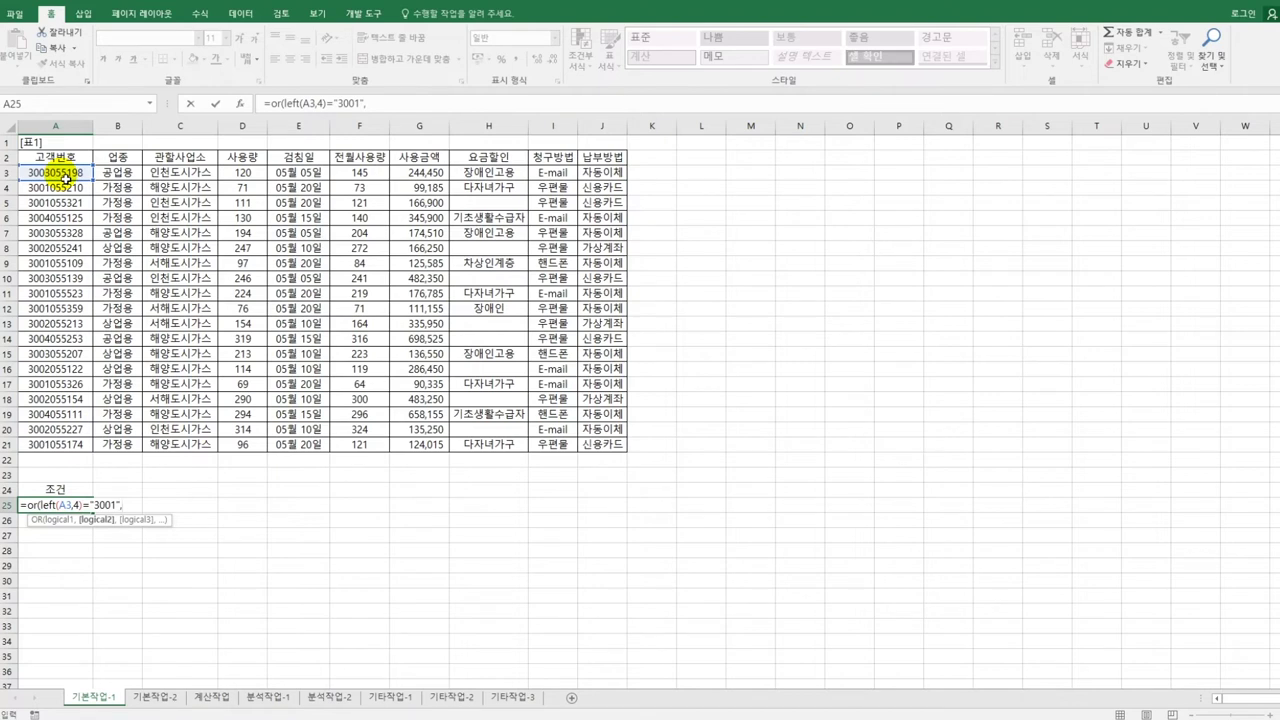
# Step: Add a nested AND as the formula's second condition, starting with AVERAGE(D3,F3)>=150
pyautogui.write('and(')
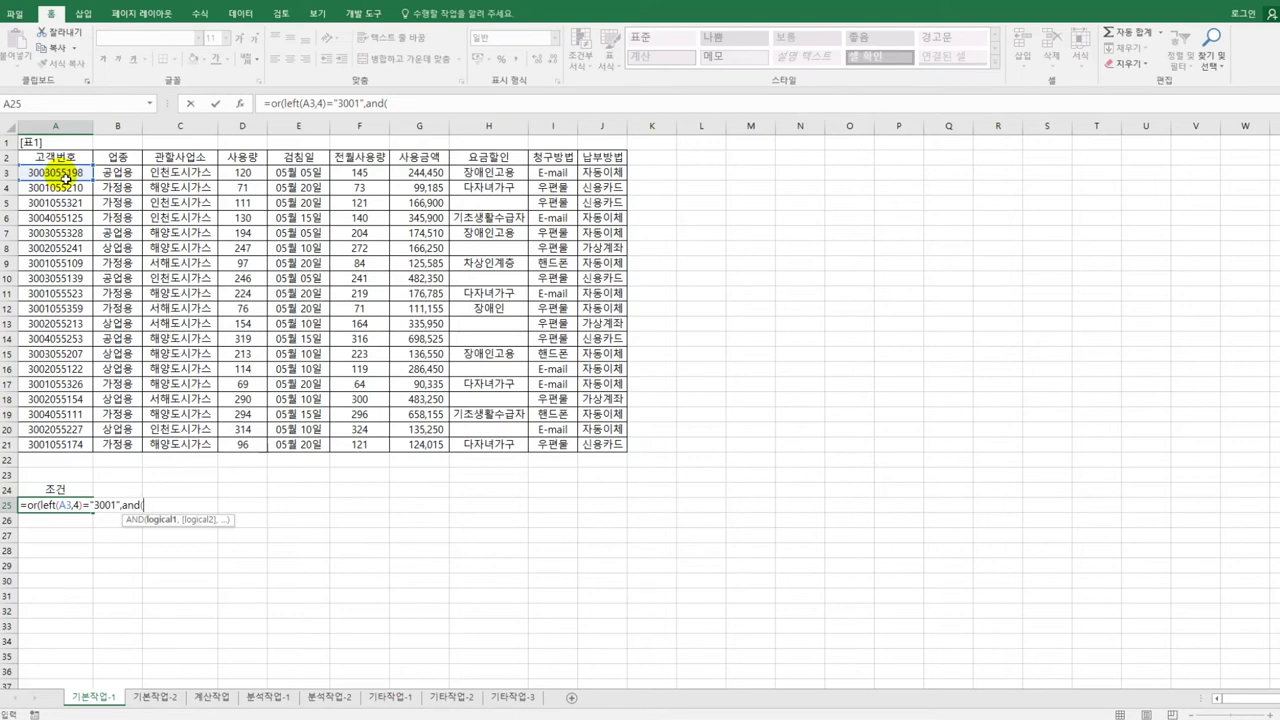
pyautogui.write('ave')
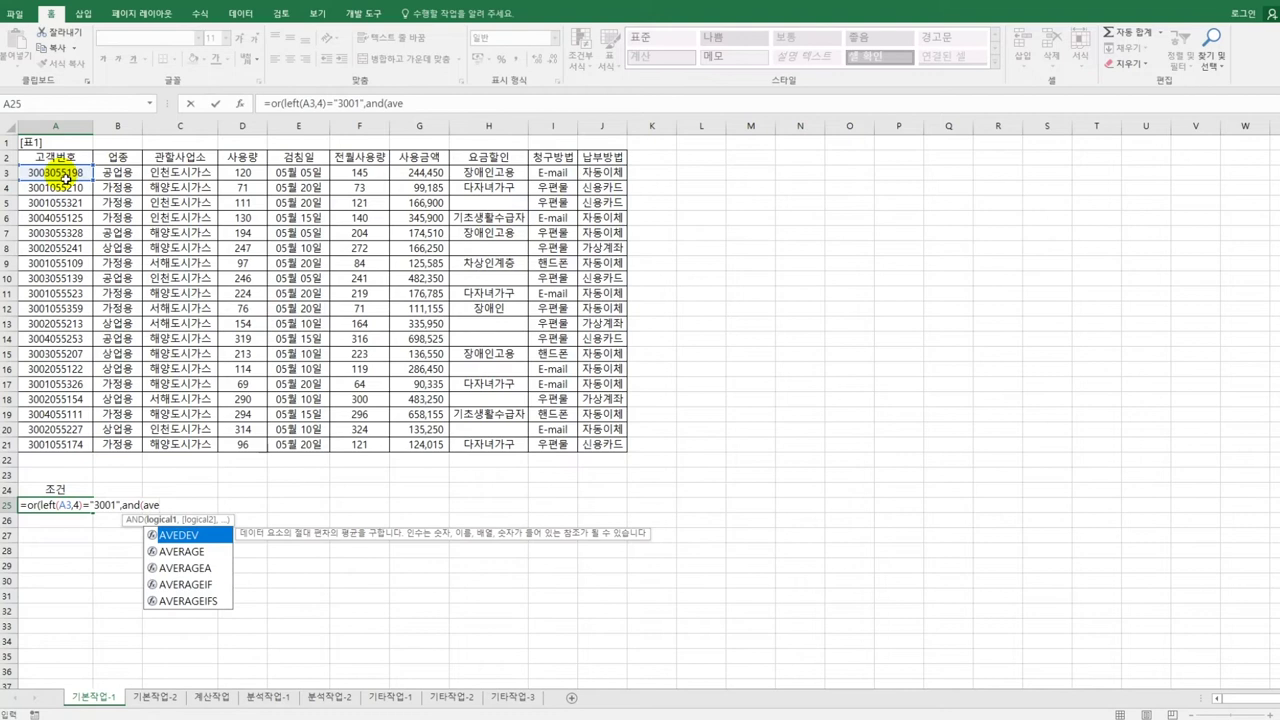
pyautogui.press('Down')
pyautogui.press('Tab')
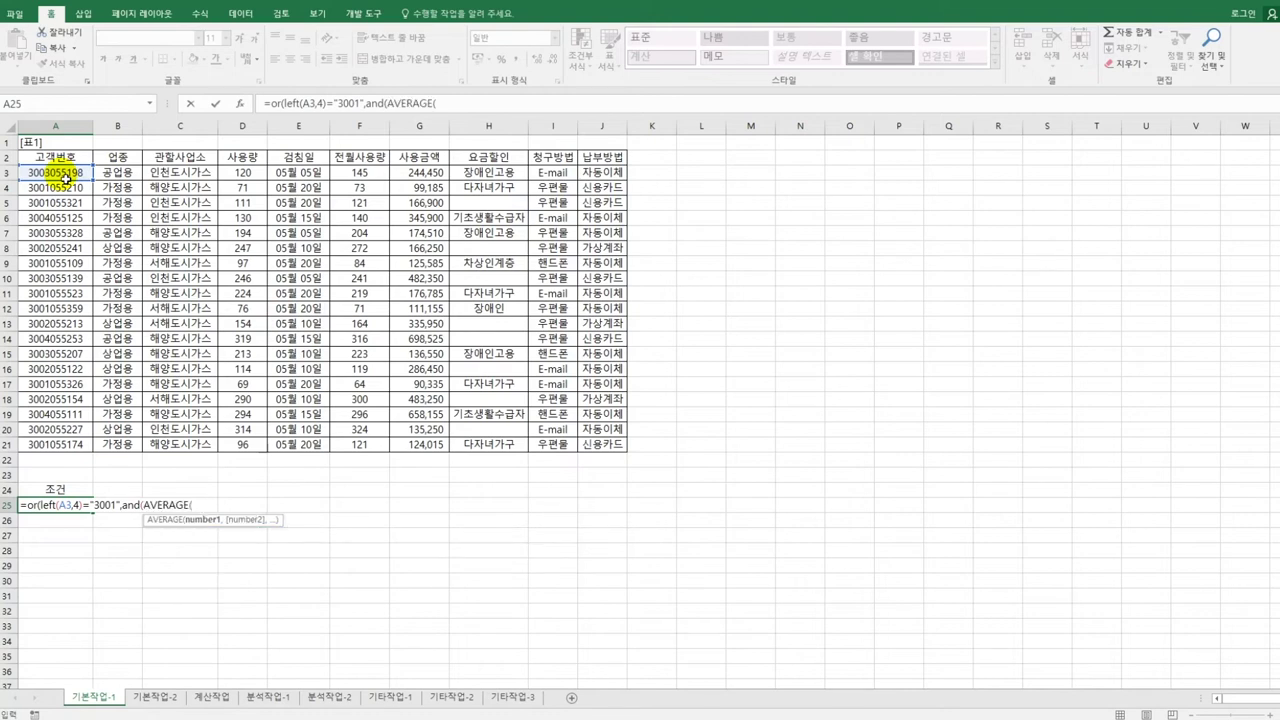
pyautogui.click(243, 176)
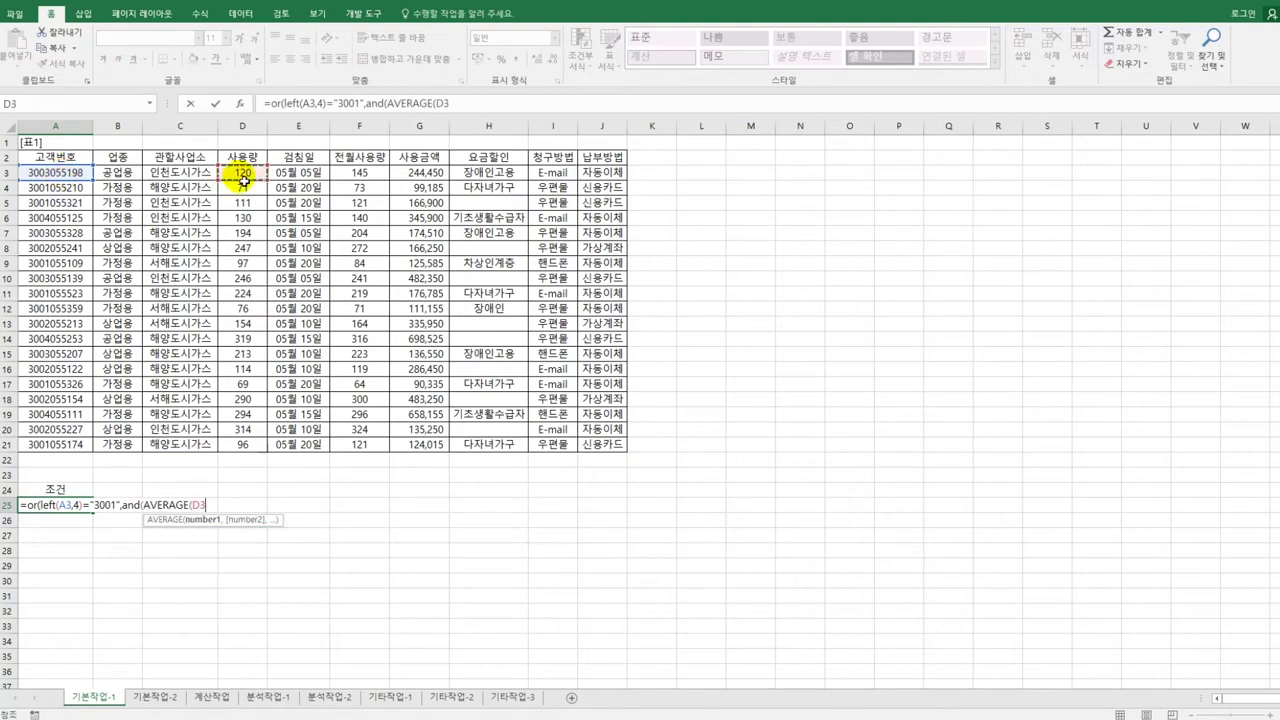
pyautogui.write(',')
pyautogui.click(385, 177)
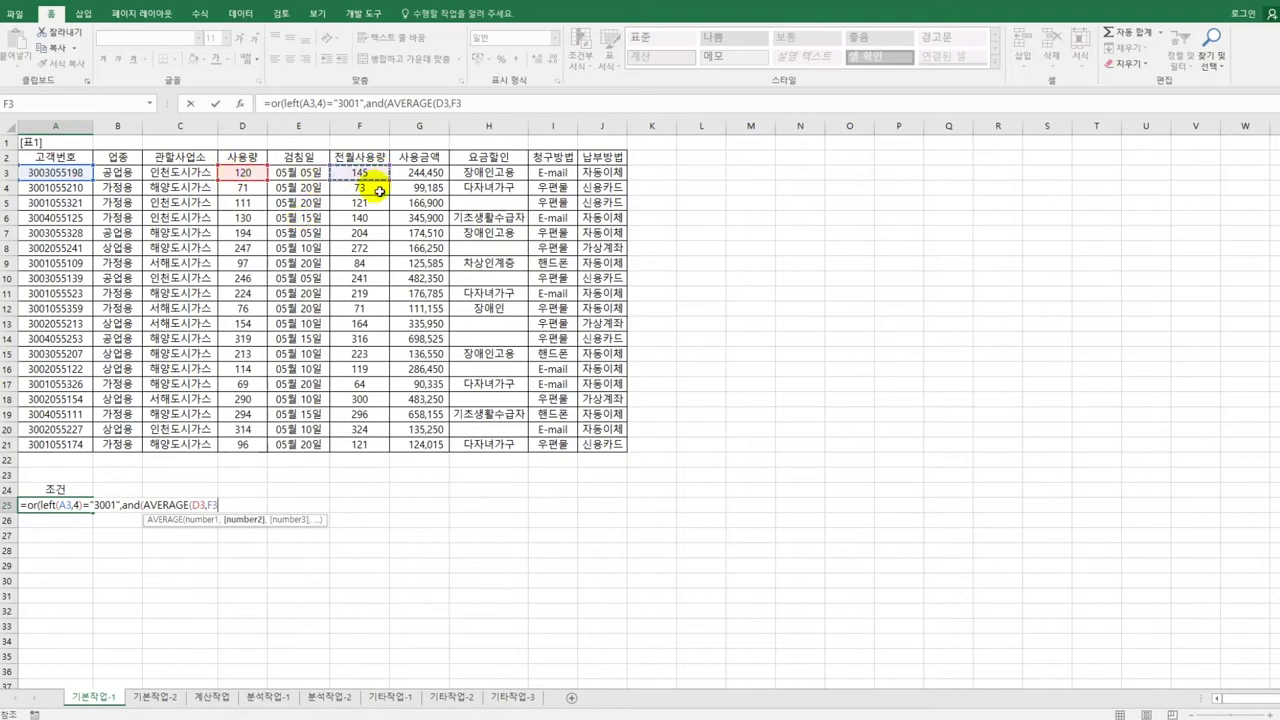
pyautogui.write(')')
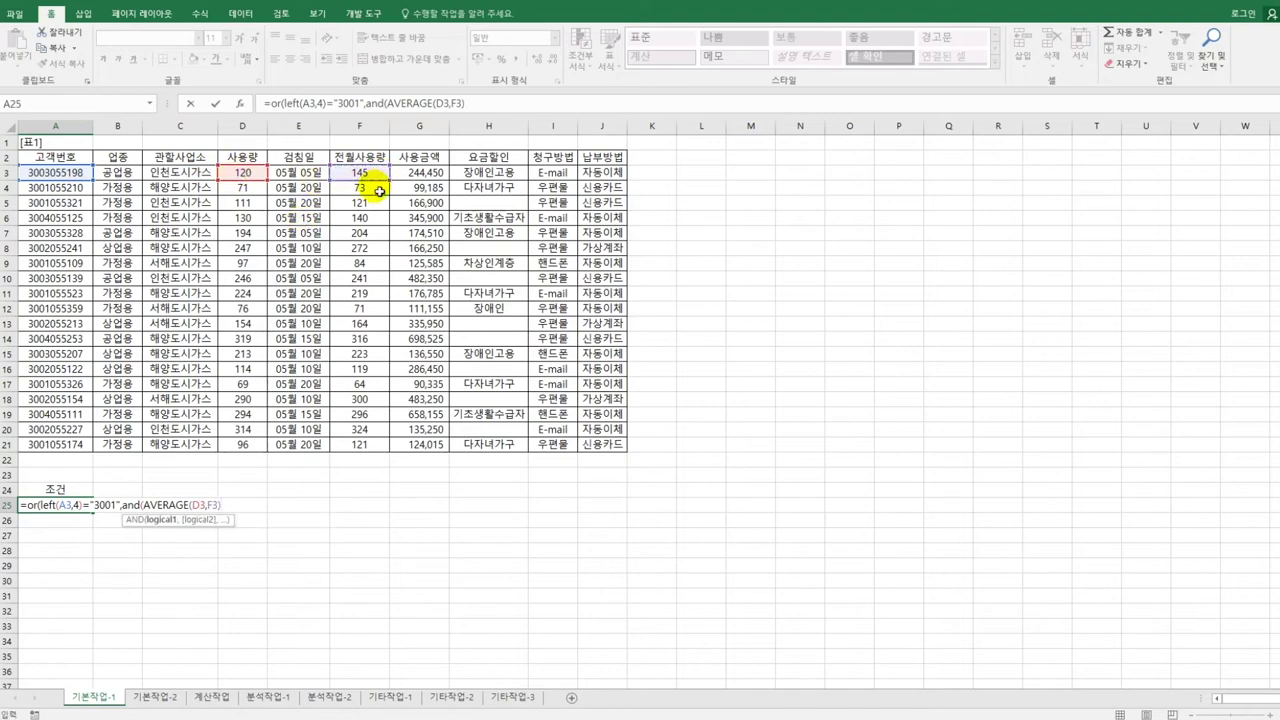
pyautogui.write(')>=150,')
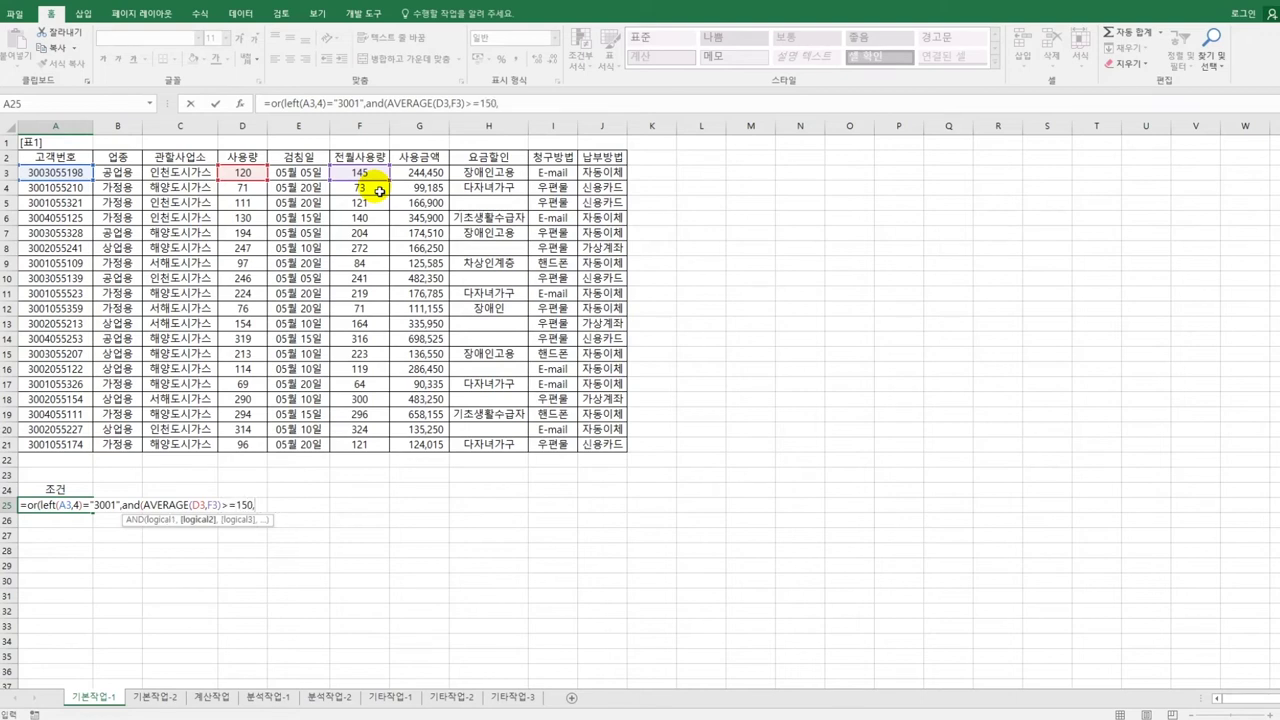
# Step: Add AVERAGE(D3,F3)<250 as the second AND condition, then close both functions and commit the A25 formula
pyautogui.write('AVERAGE(')
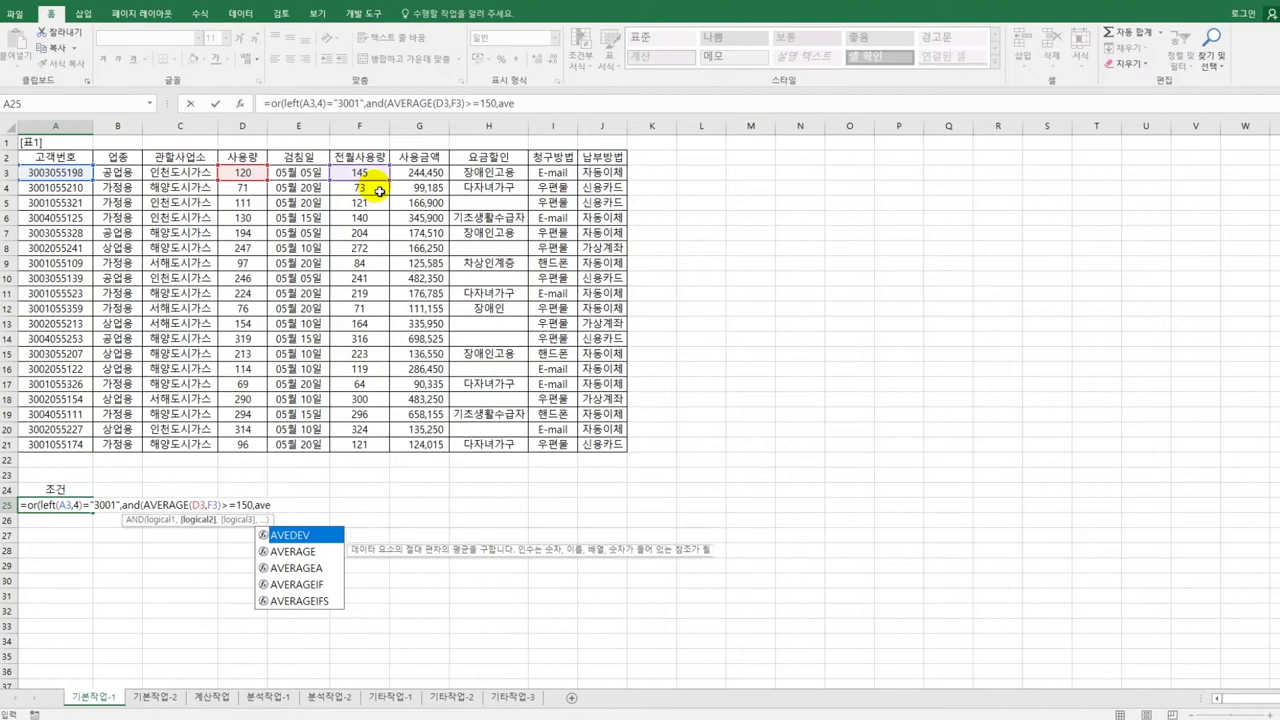
pyautogui.click(259, 174)
pyautogui.write(',')
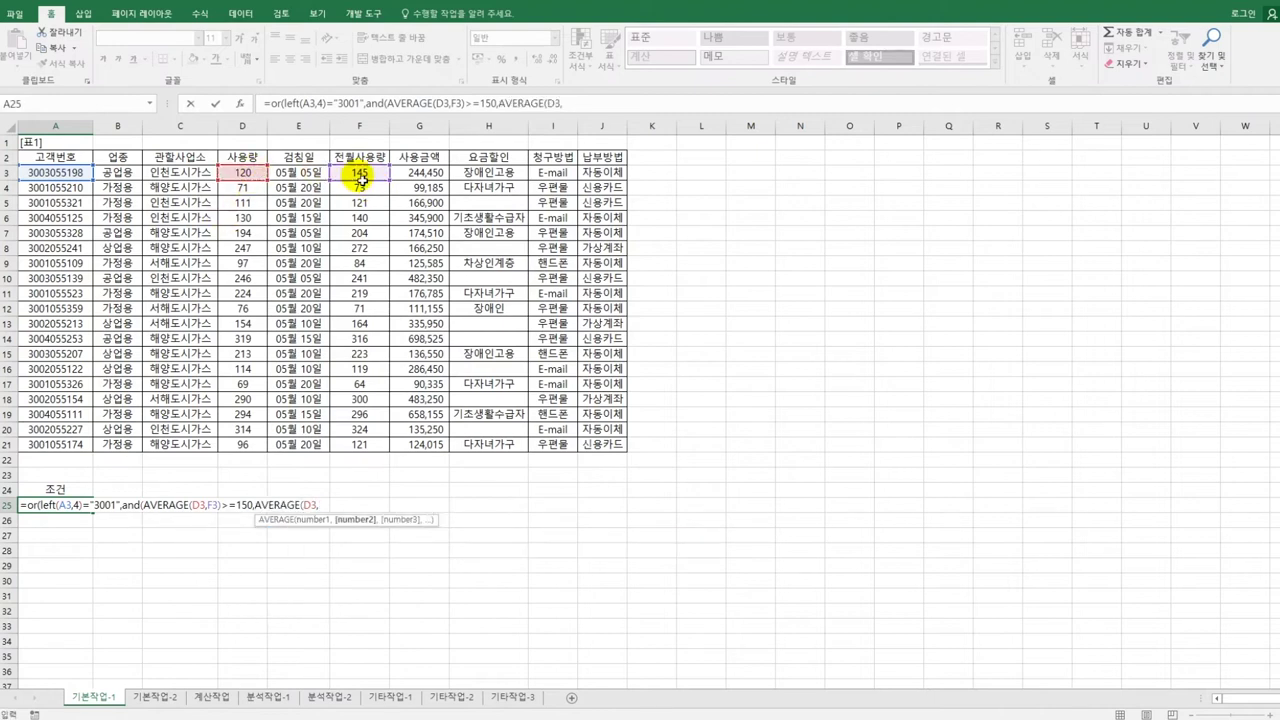
pyautogui.click(360, 176)
pyautogui.write(',')
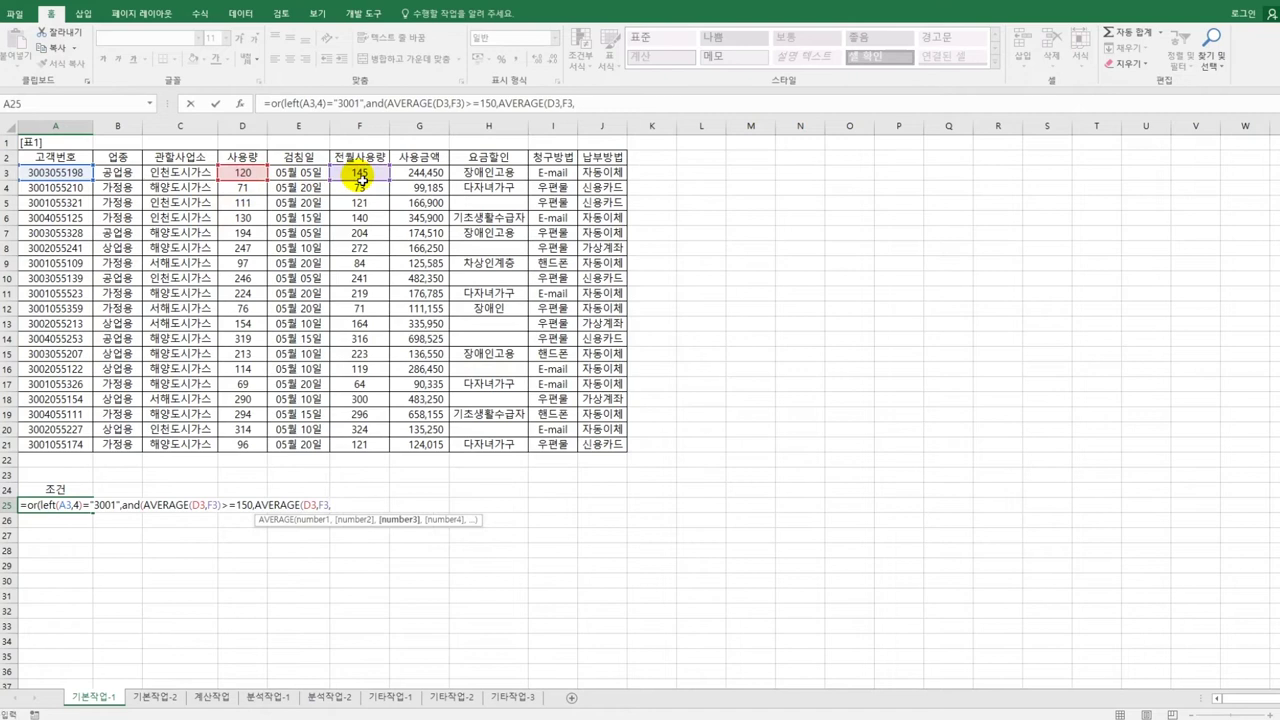
pyautogui.write(')')
pyautogui.press('BackSpace')
pyautogui.press('BackSpace')
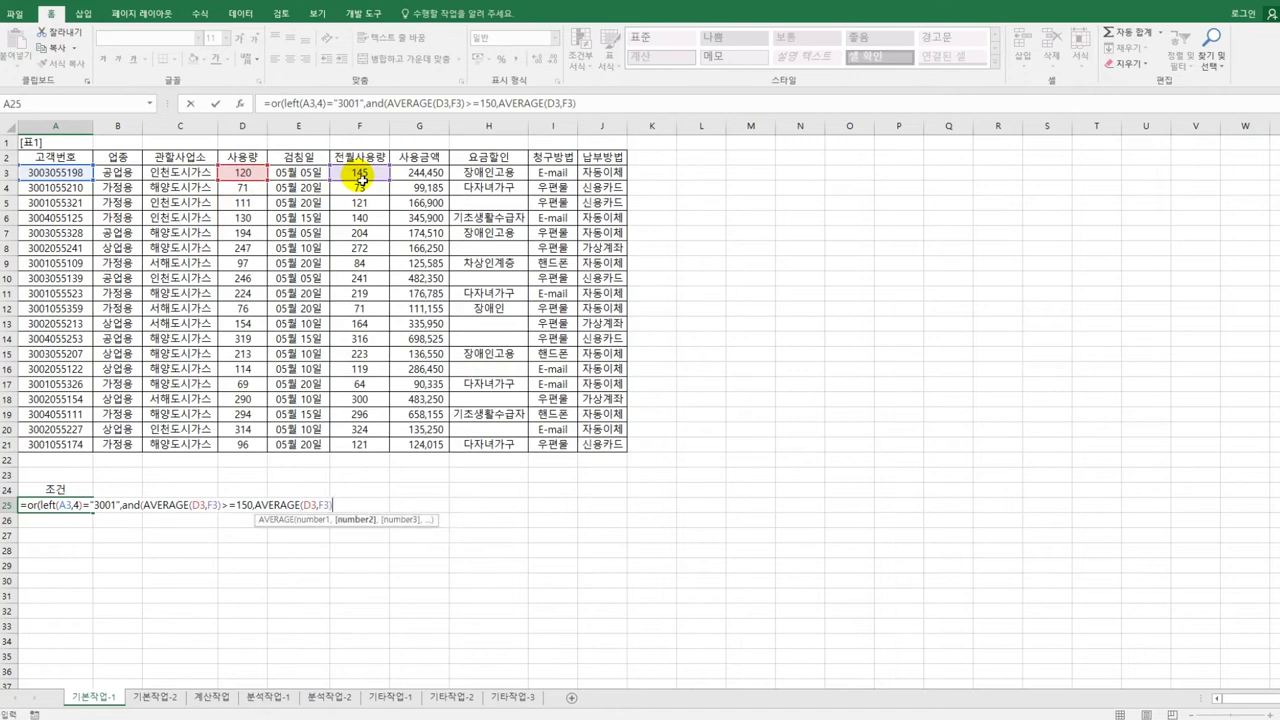
pyautogui.write(')')
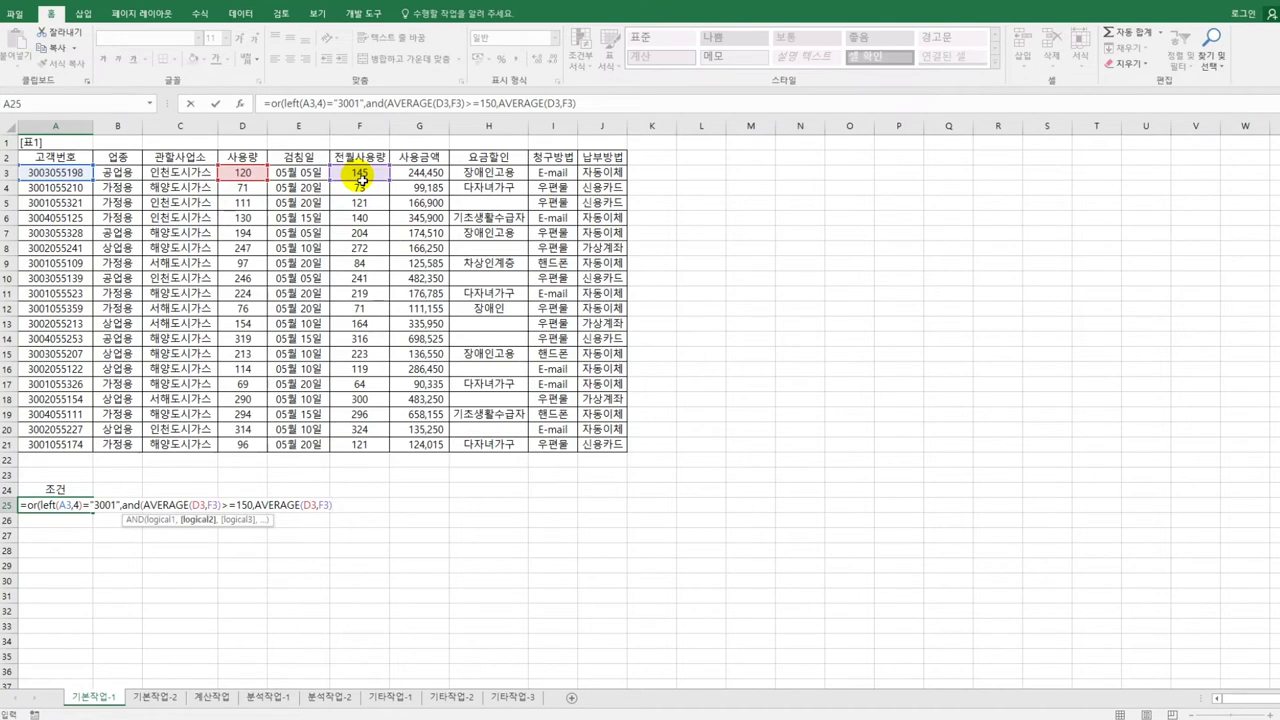
pyautogui.write('<250)')
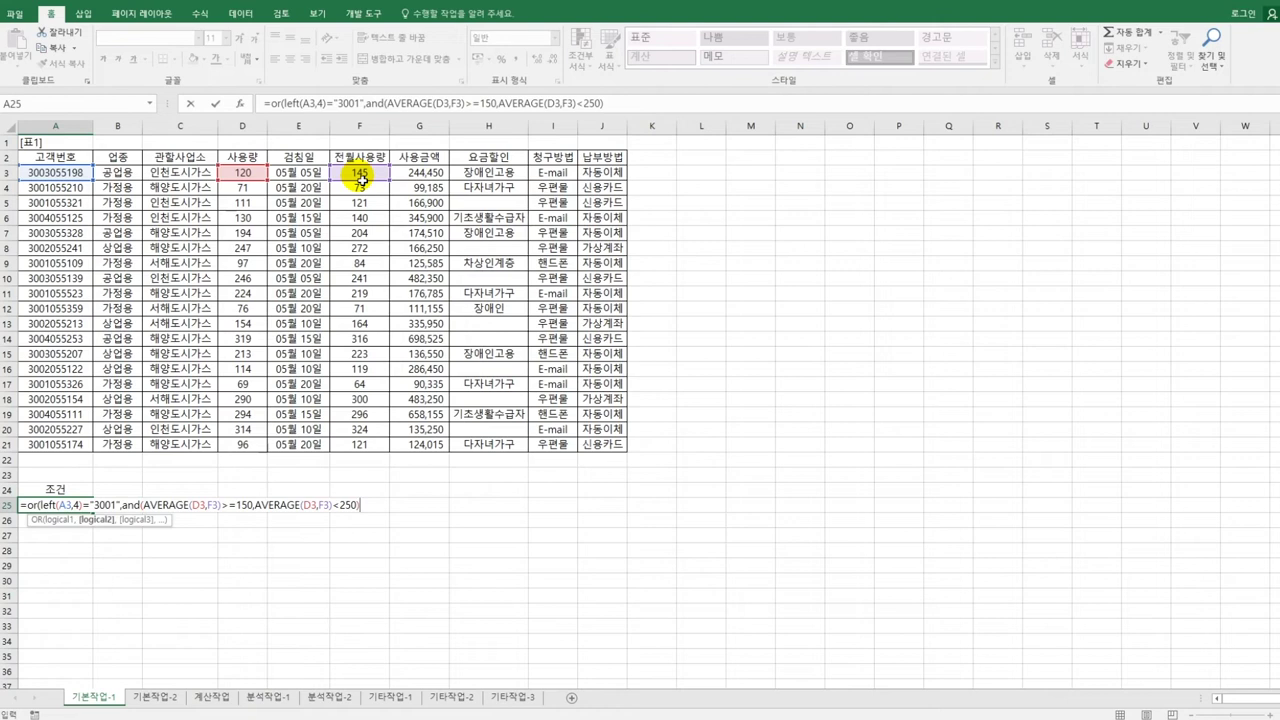
pyautogui.write(')')
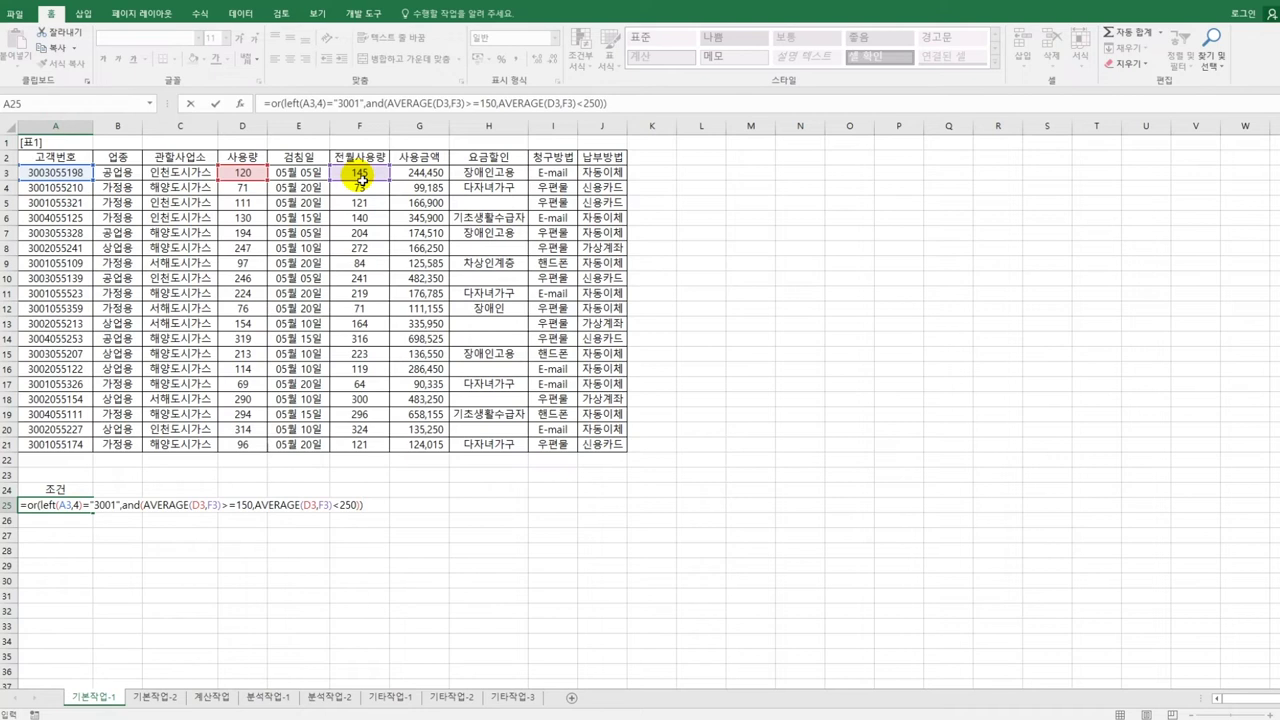
pyautogui.press('Return')
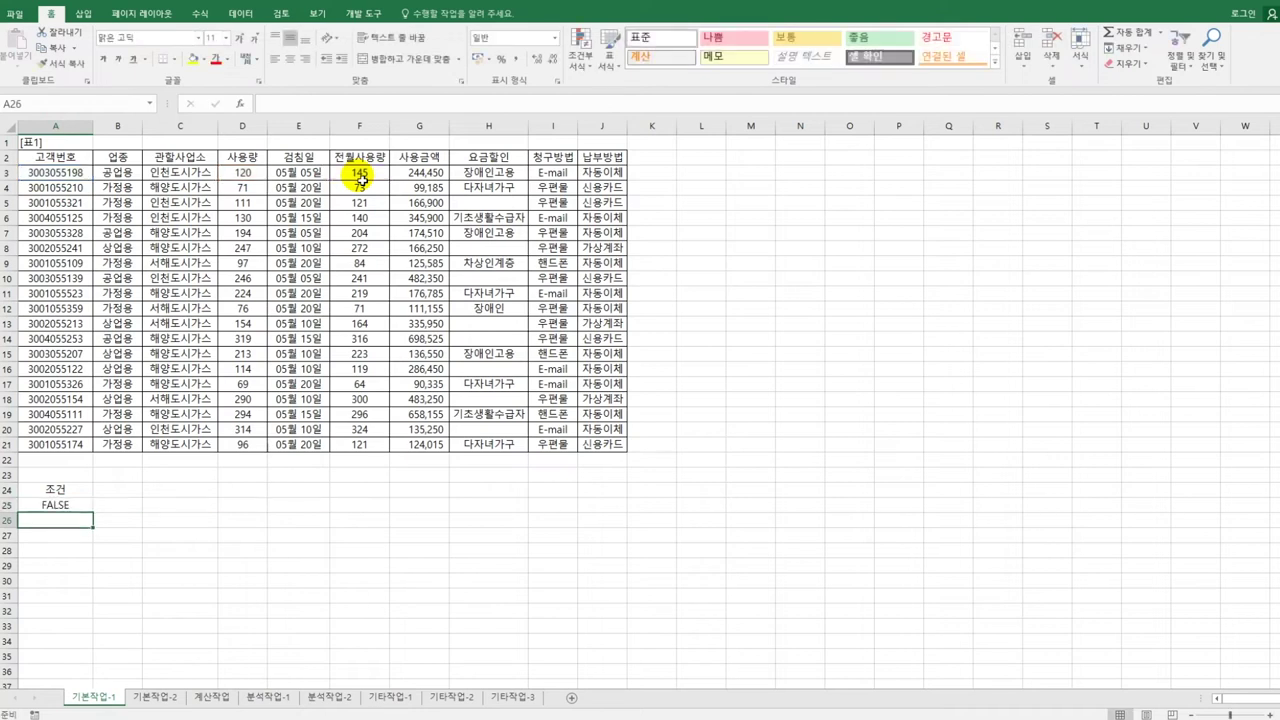
pyautogui.click(69, 509)
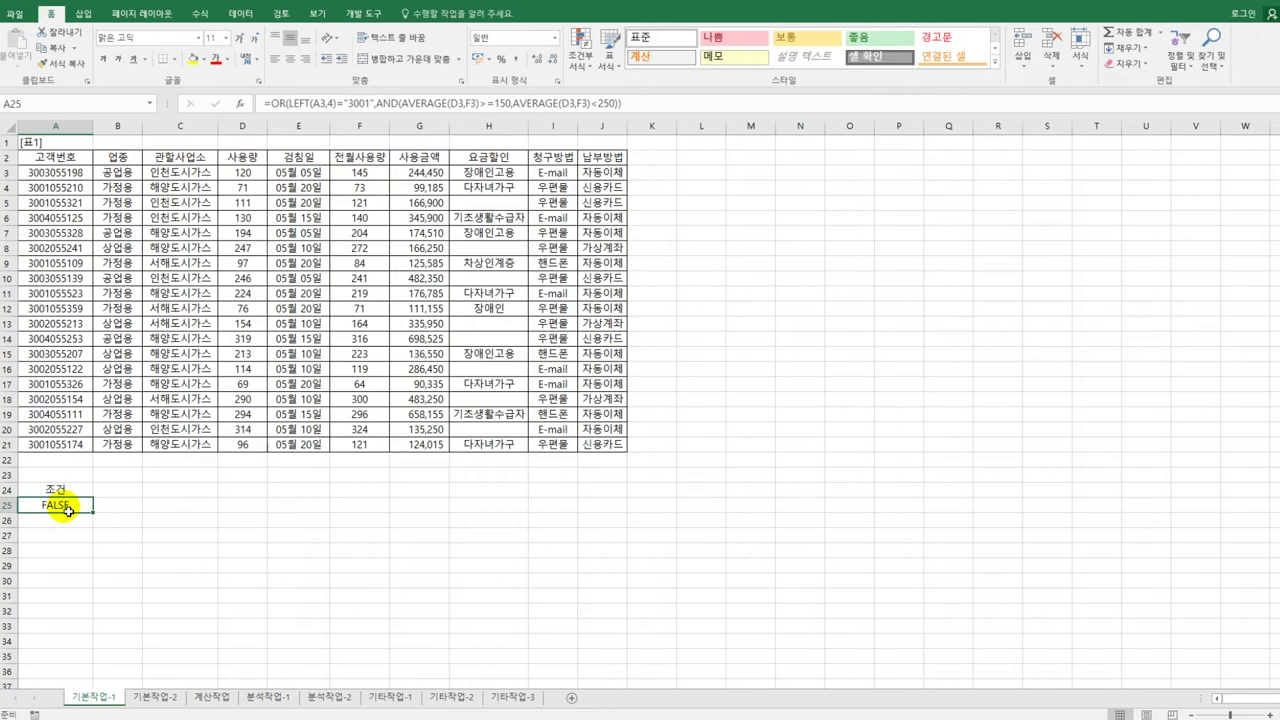
pyautogui.moveTo(57, 490); pyautogui.dragTo(64, 506)
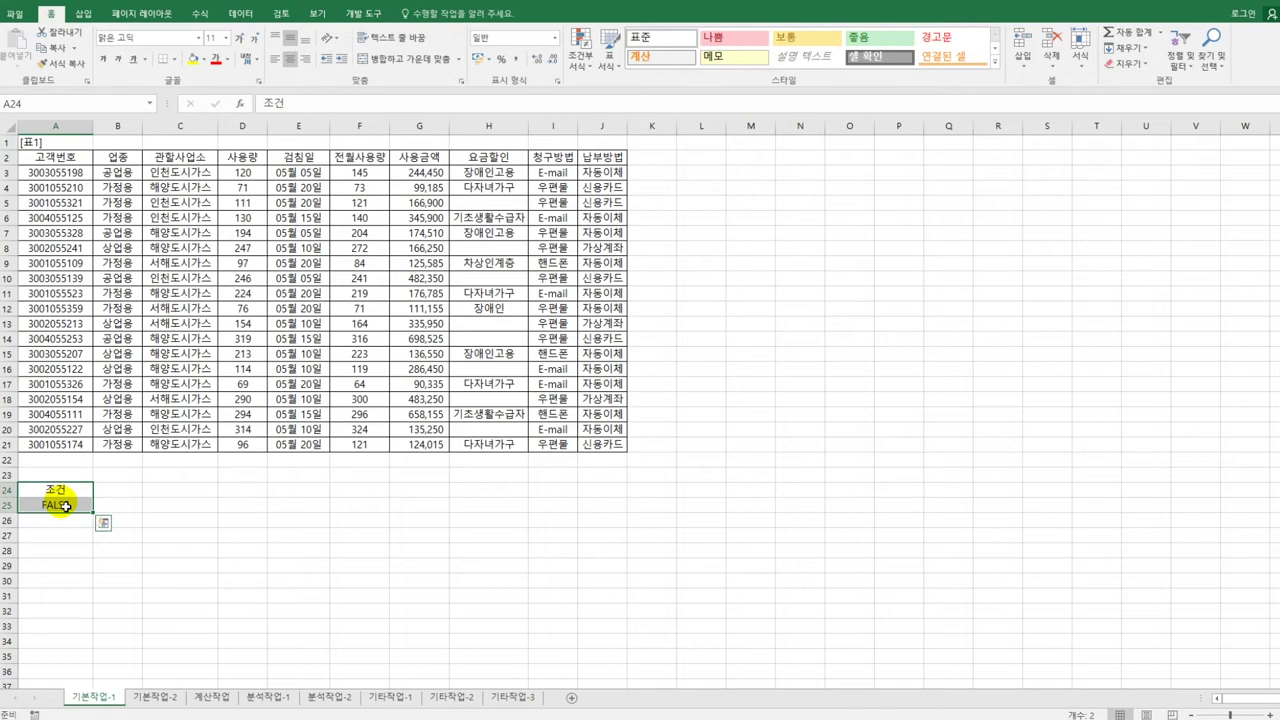
# Step: Open an Advanced Filter on the customer table A2:J21 and set its criteria range to A24:A25
pyautogui.click(112, 186)
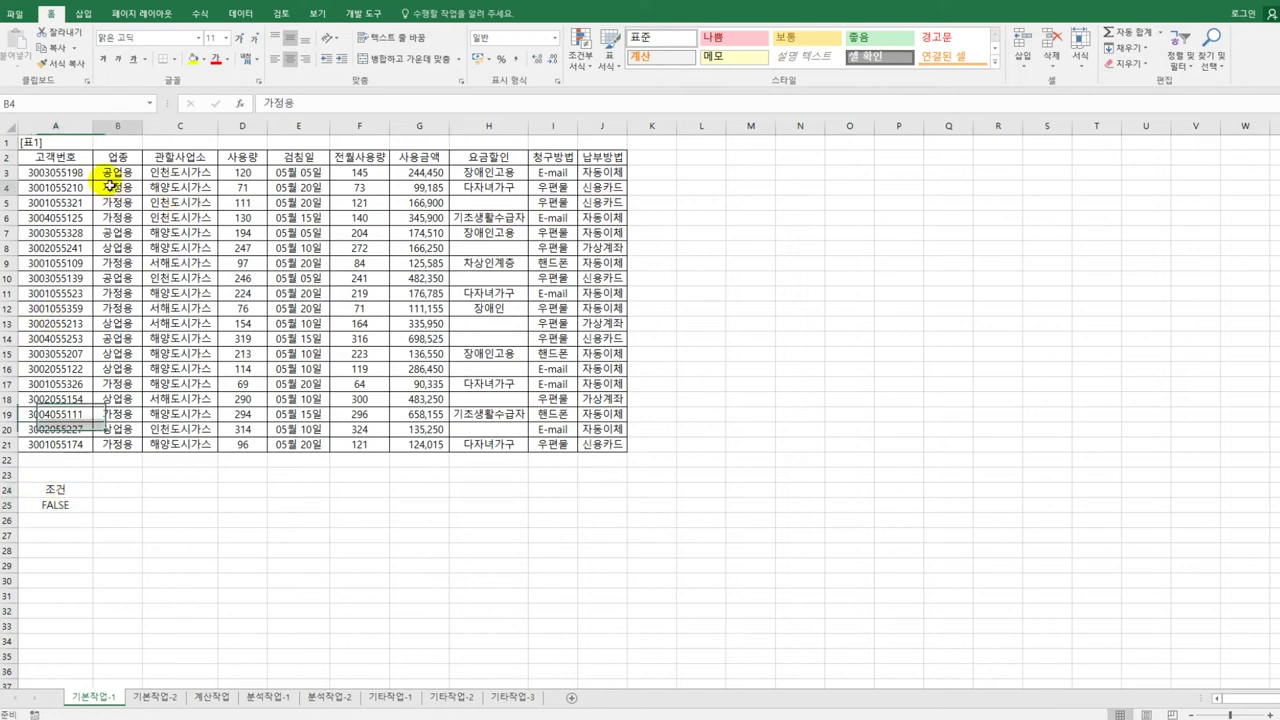
pyautogui.click(236, 14)
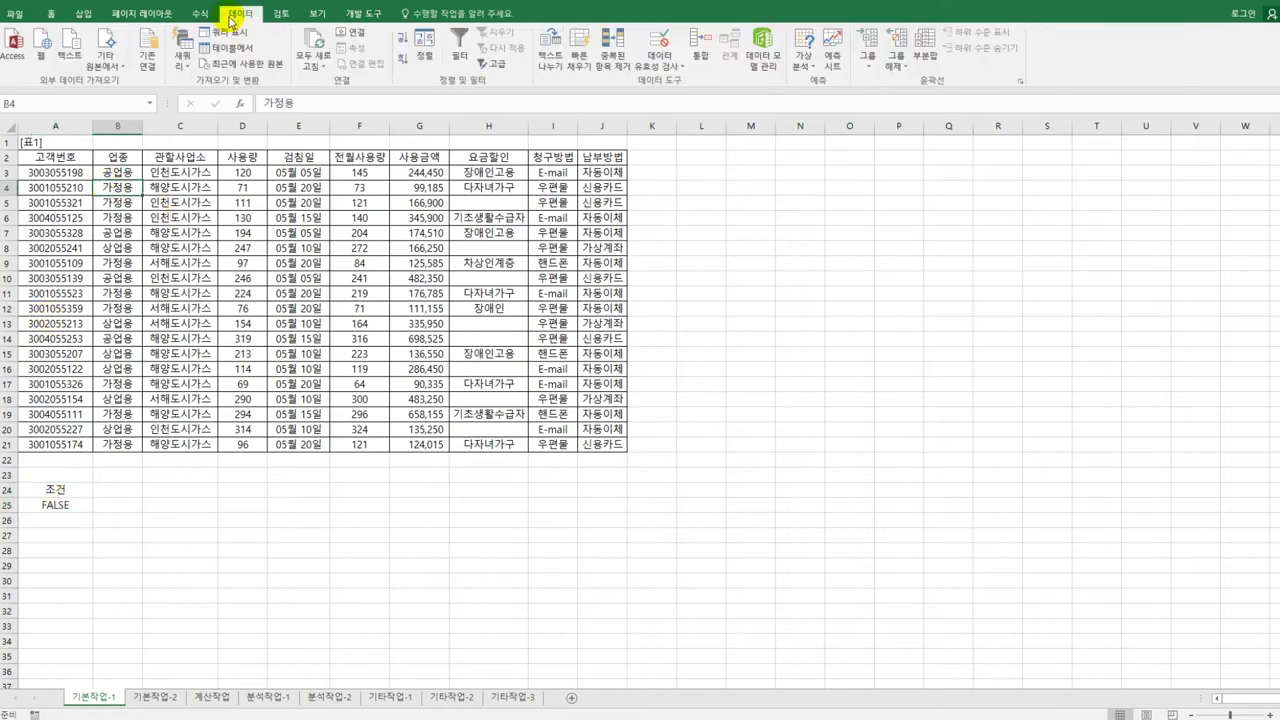
pyautogui.click(490, 64)
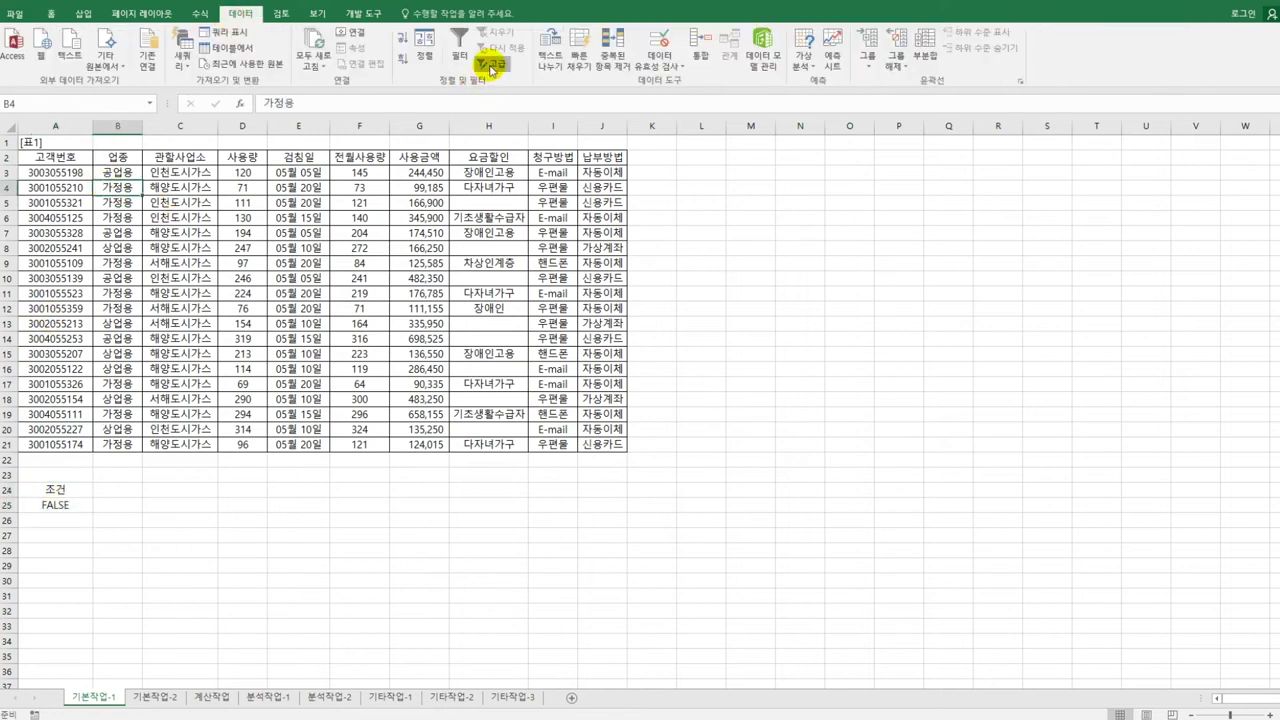
pyautogui.moveTo(538, 545); pyautogui.dragTo(758, 193)
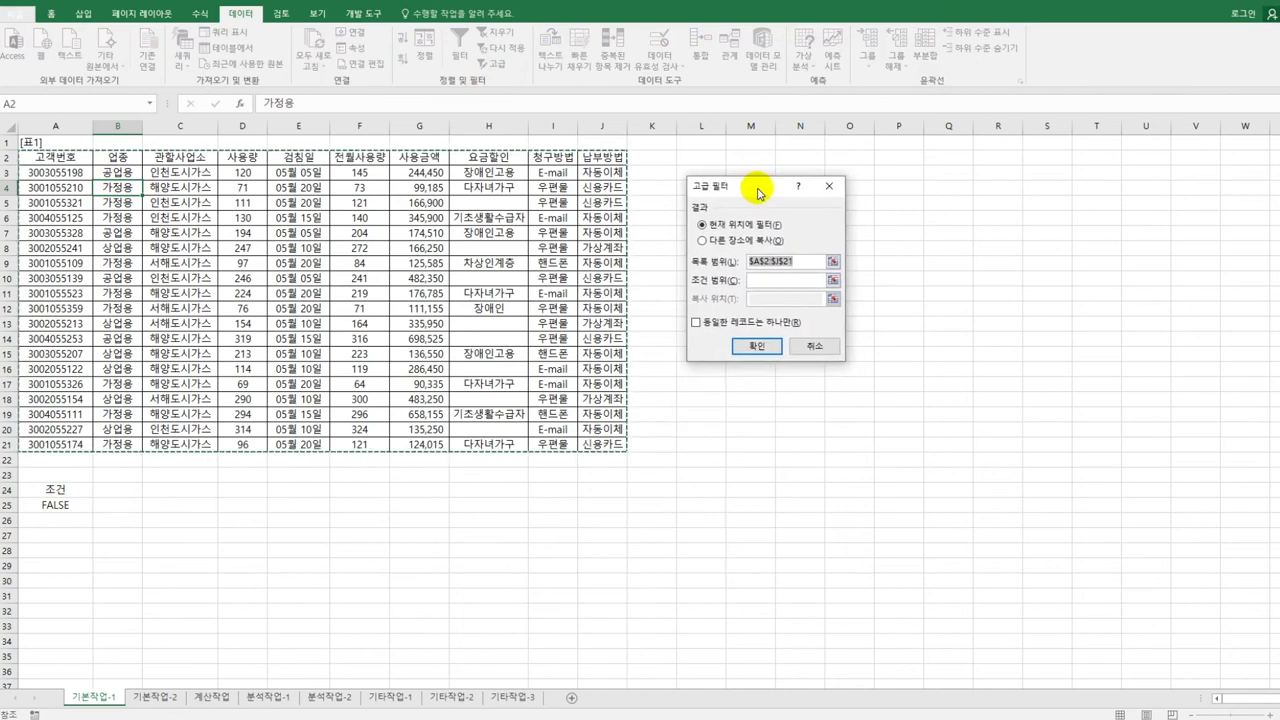
pyautogui.click(756, 280)
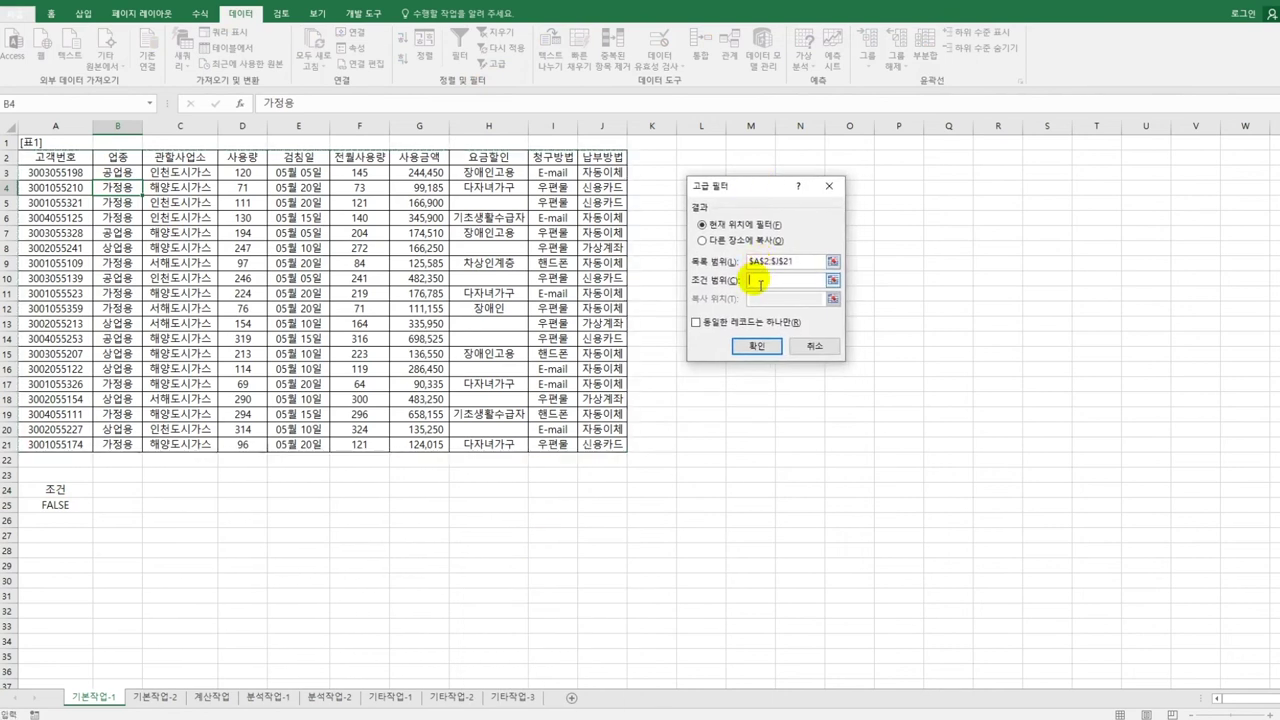
pyautogui.moveTo(45, 490)
pyautogui.mouseDown()
pyautogui.moveTo(30, 510)
pyautogui.moveTo(44, 508)
pyautogui.mouseUp()
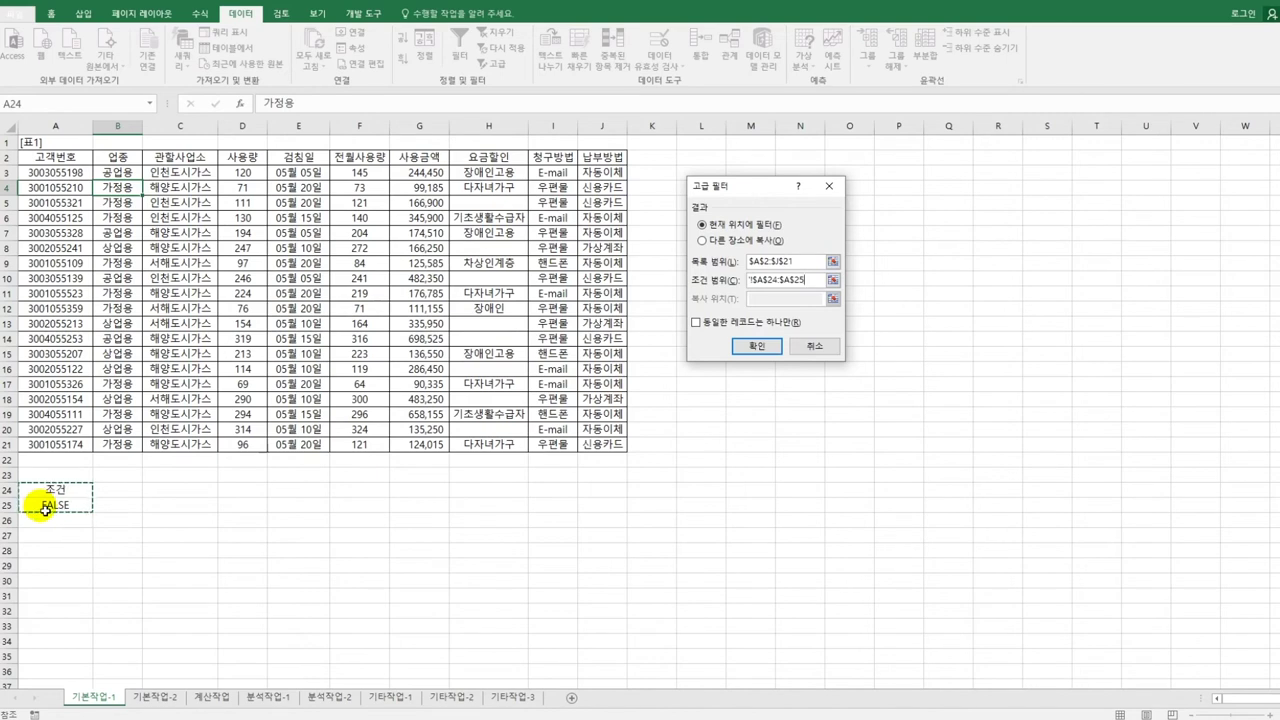
# Step: Set the Advanced Filter to copy its results to another location starting at A27, and run it
pyautogui.click(729, 241)
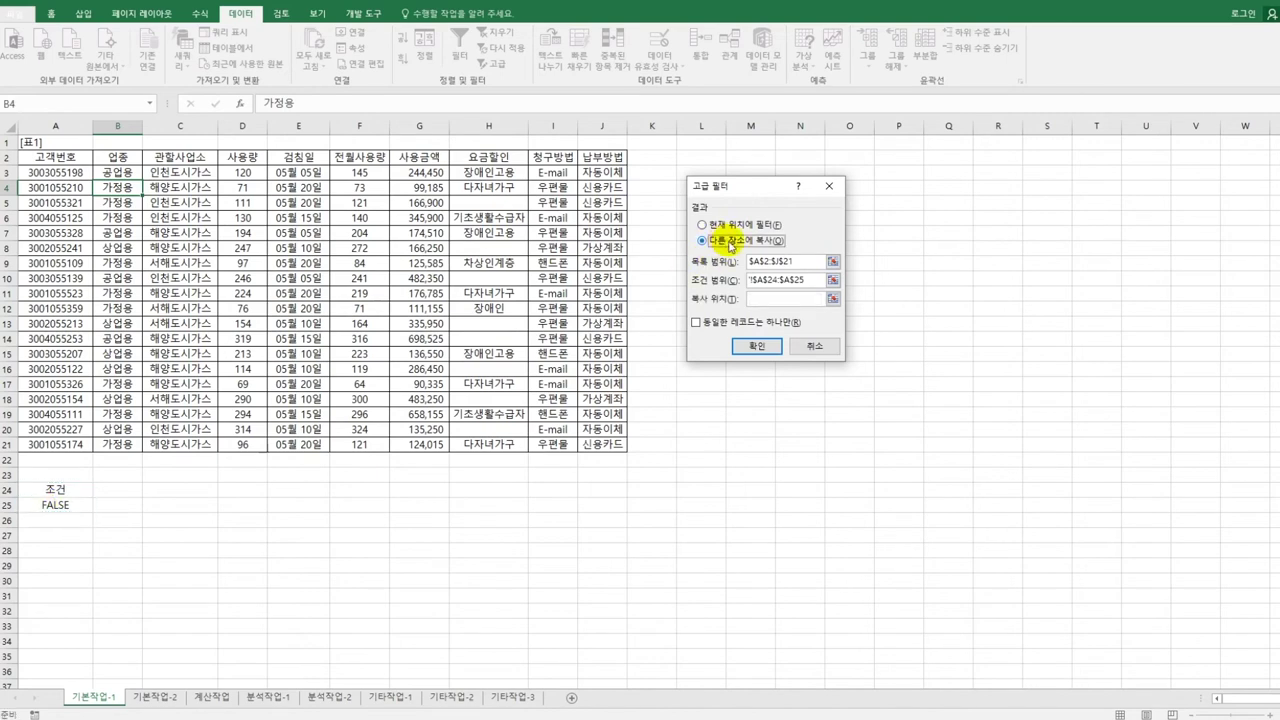
pyautogui.click(761, 300)
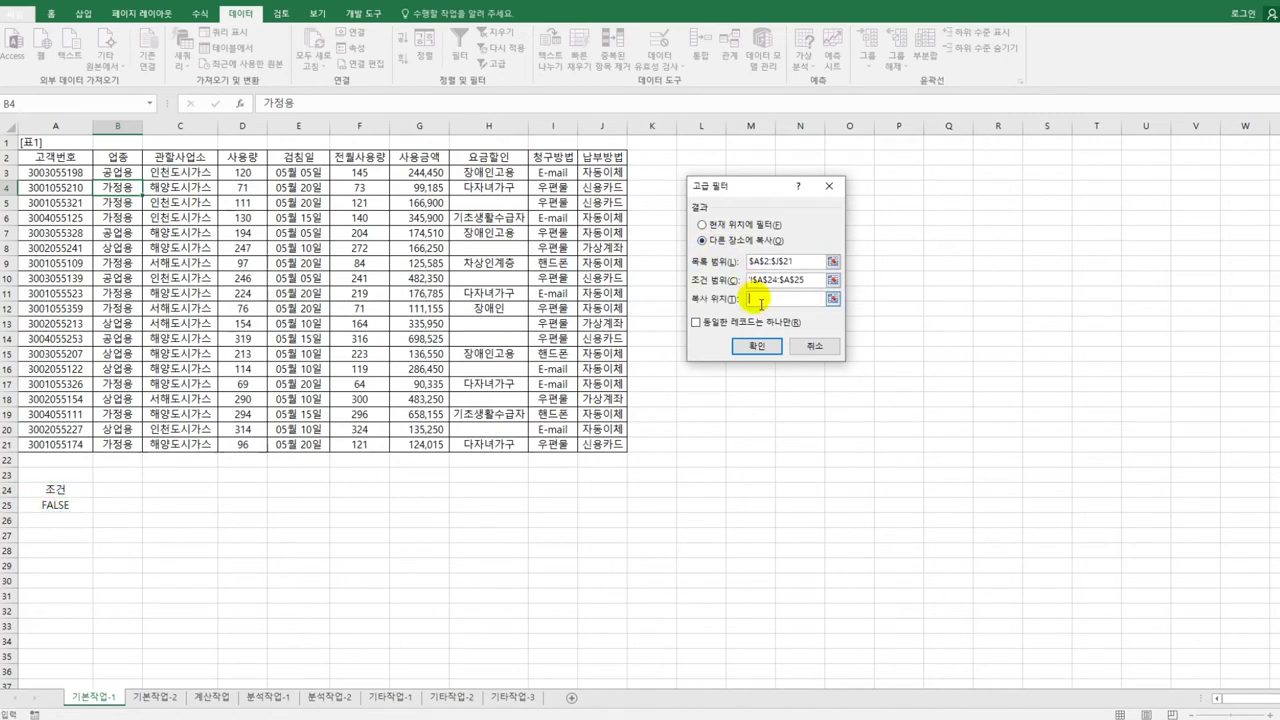
pyautogui.click(56, 536)
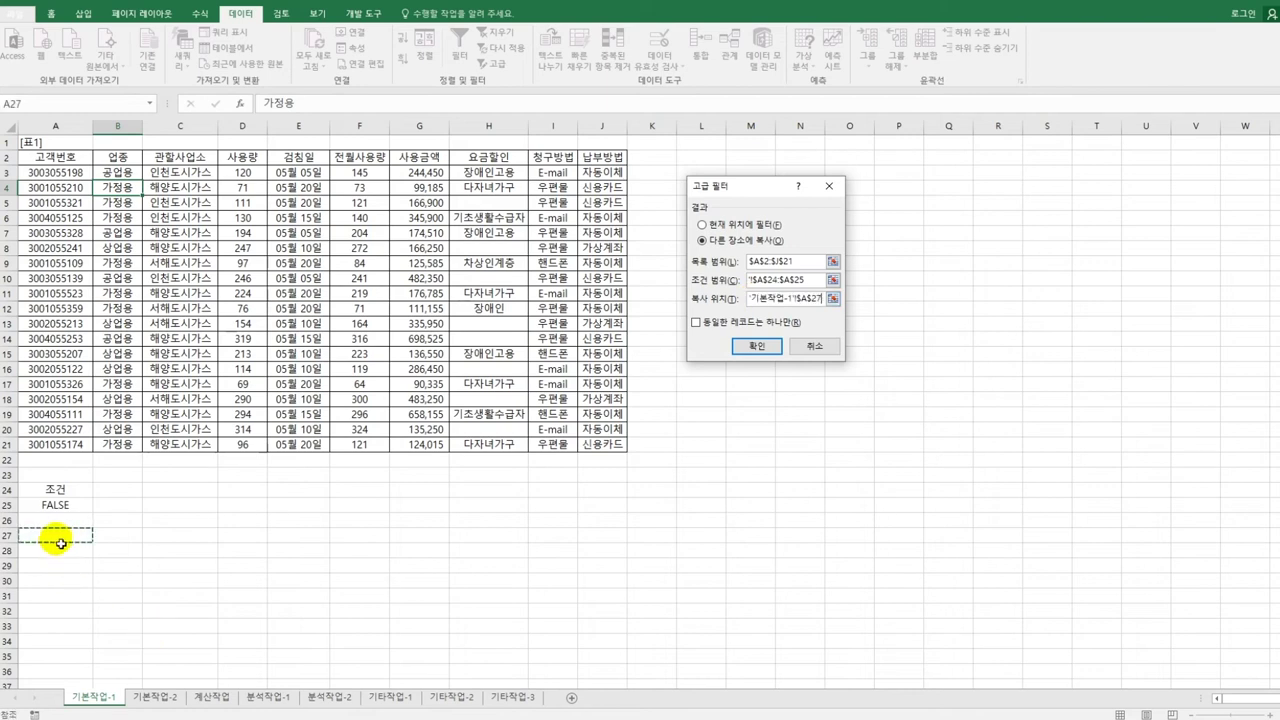
pyautogui.click(768, 348)
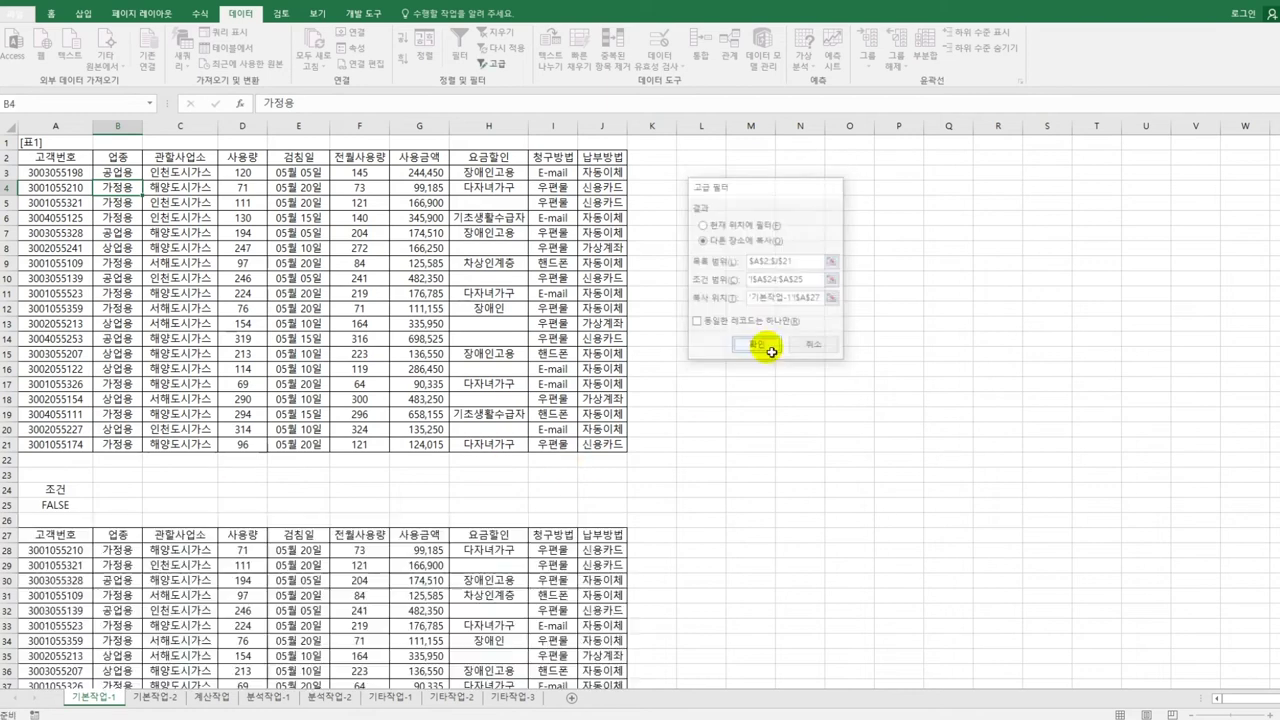
# Step: Check the copied rows' customer numbers, usage and previous-month usage against the criteria formula in A25
pyautogui.scroll(-1, 575, 537)
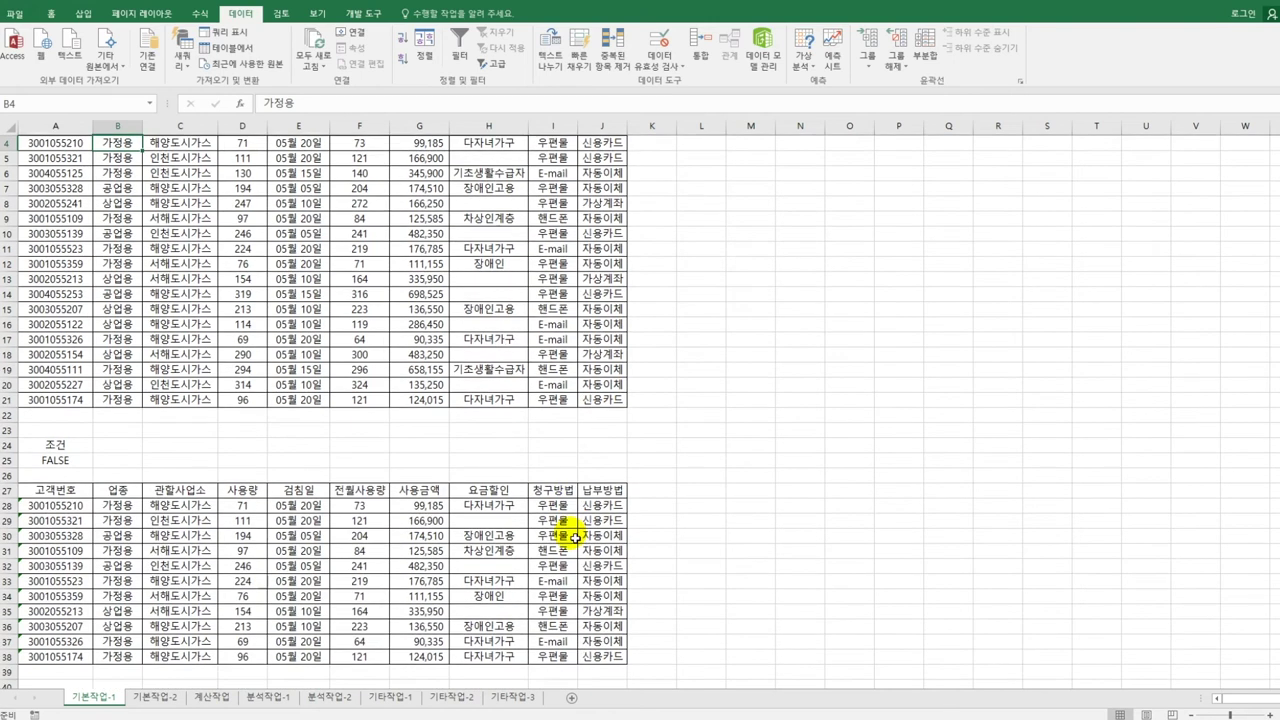
pyautogui.click(72, 463)
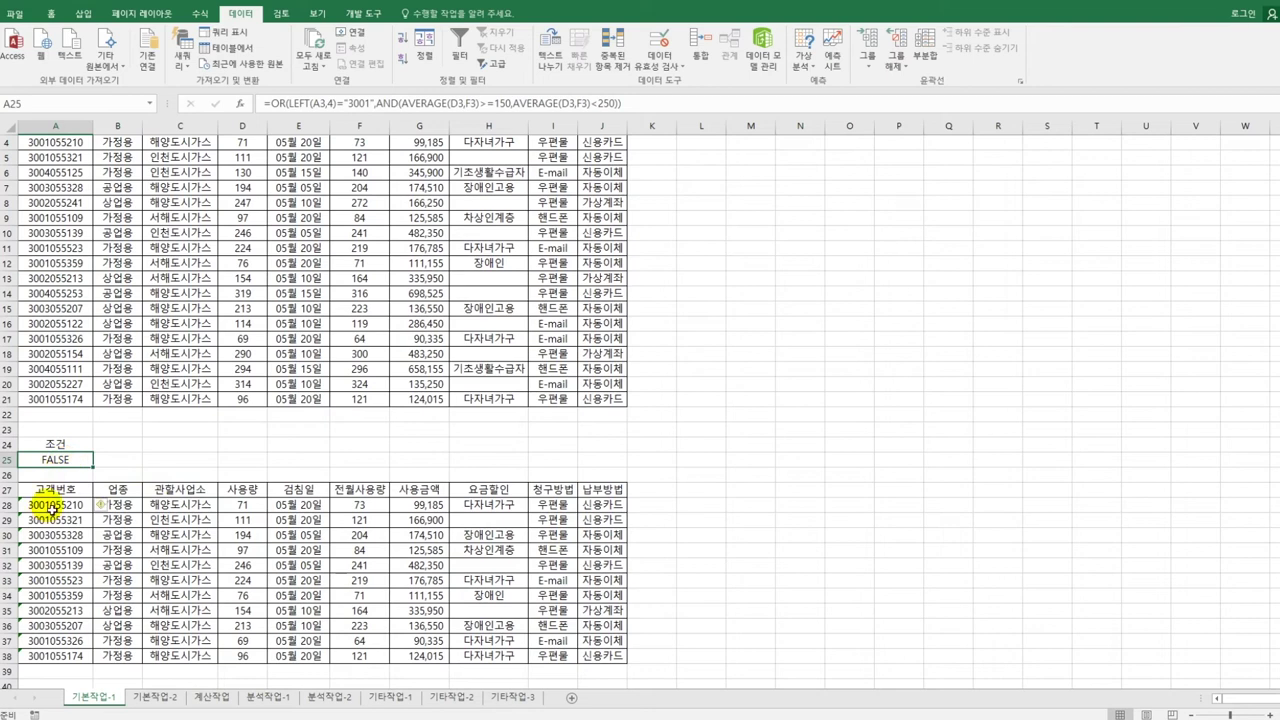
pyautogui.moveTo(35, 505)
pyautogui.mouseDown()
pyautogui.moveTo(43, 528)
pyautogui.moveTo(54, 520)
pyautogui.mouseUp()
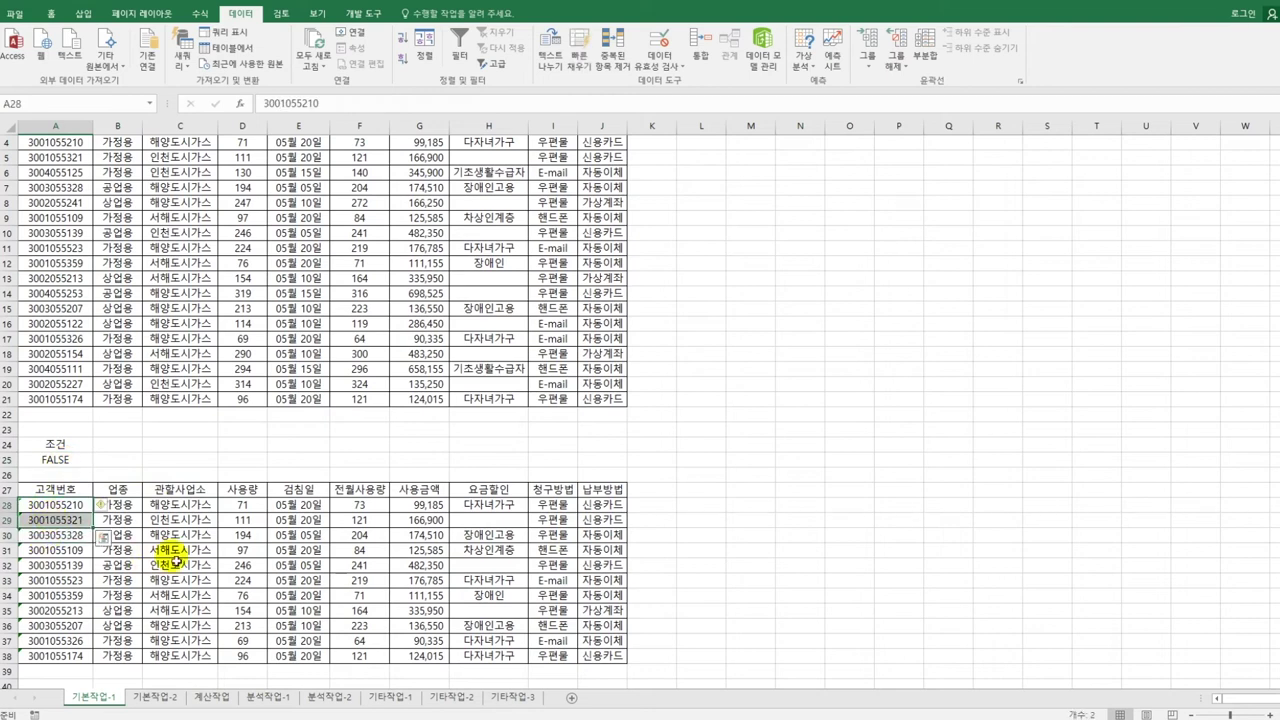
pyautogui.click(50, 536)
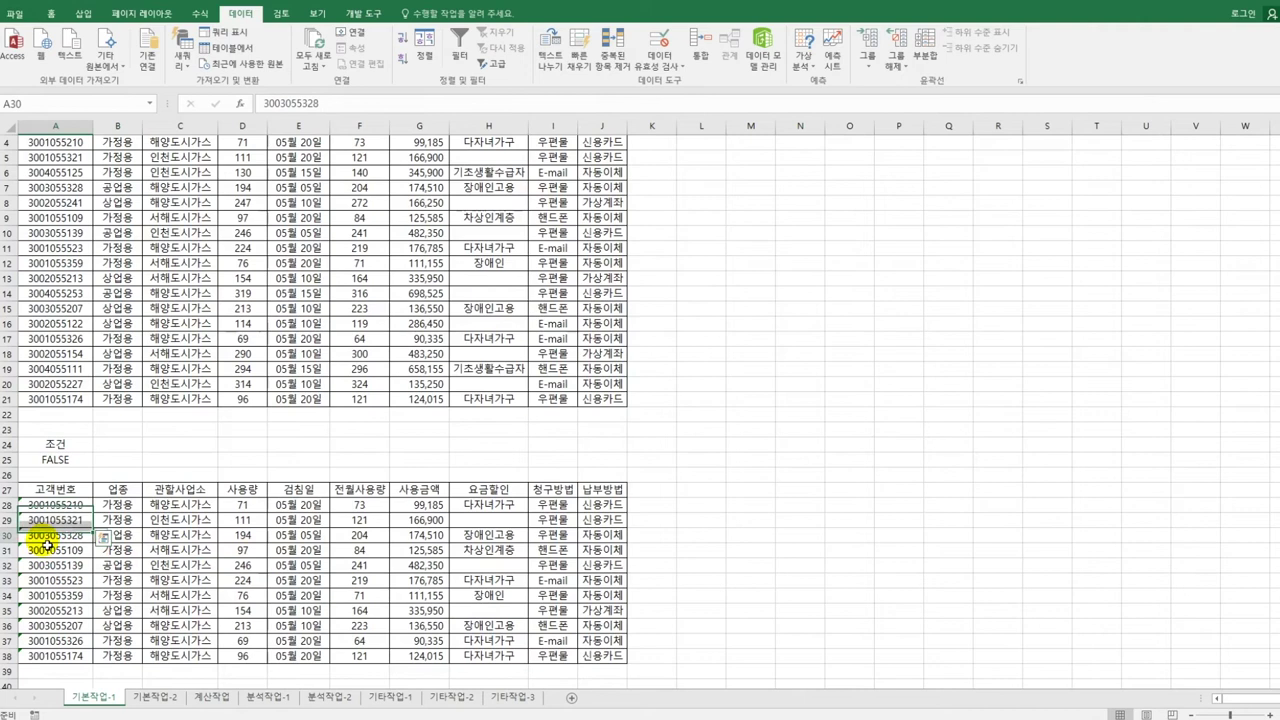
pyautogui.click(259, 541)
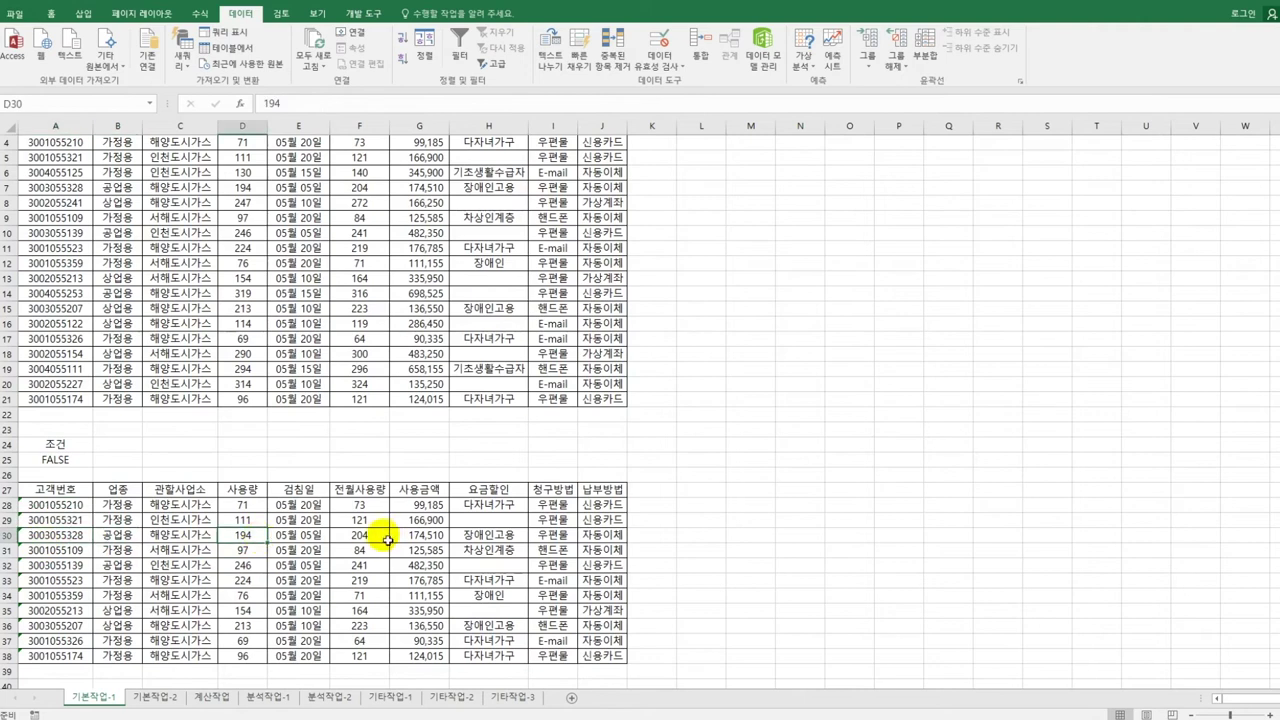
pyautogui.click(372, 536)
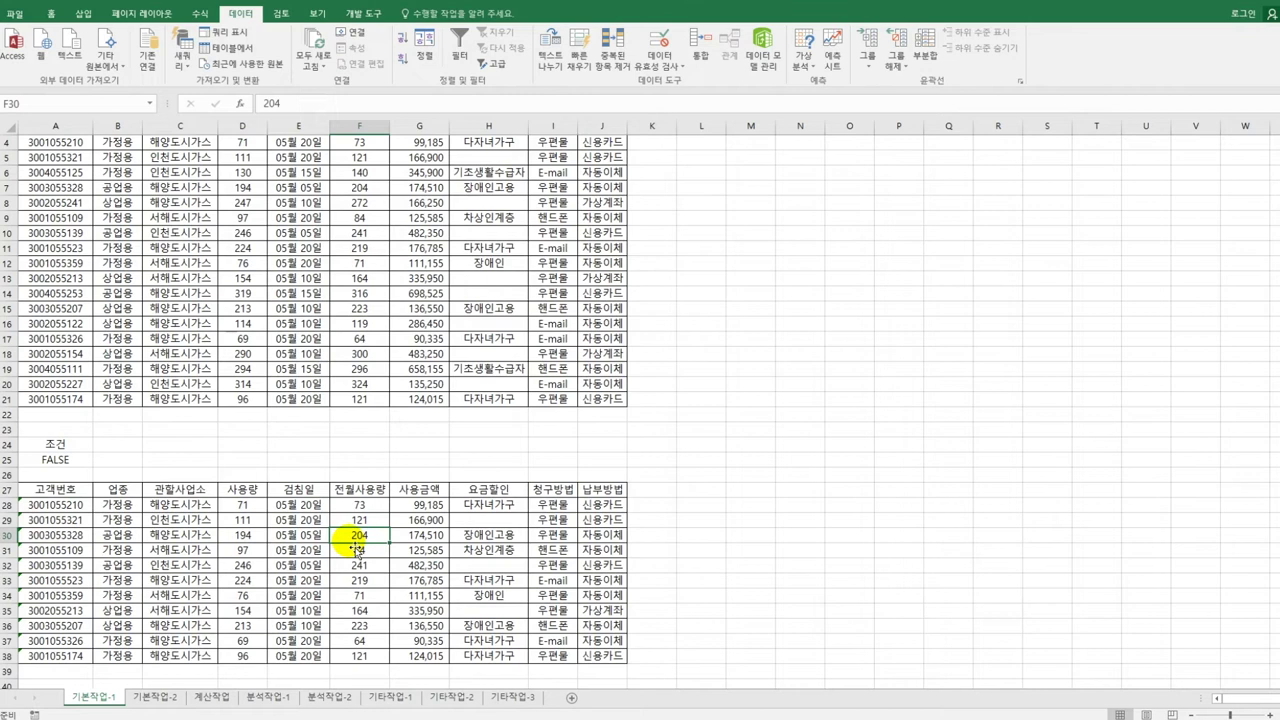
# Step: Start a new formula-based conditional formatting rule for the table's data rows A3:J21
pyautogui.scroll(1, 357, 549)
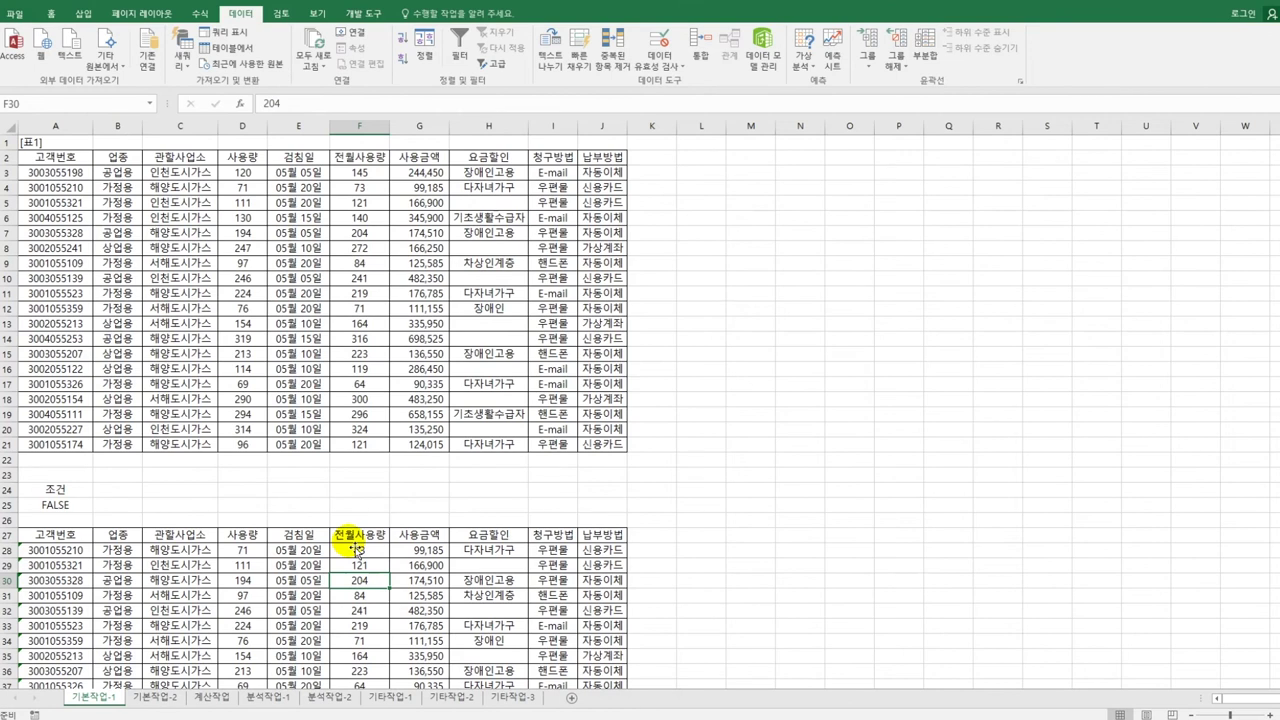
pyautogui.click(58, 172)
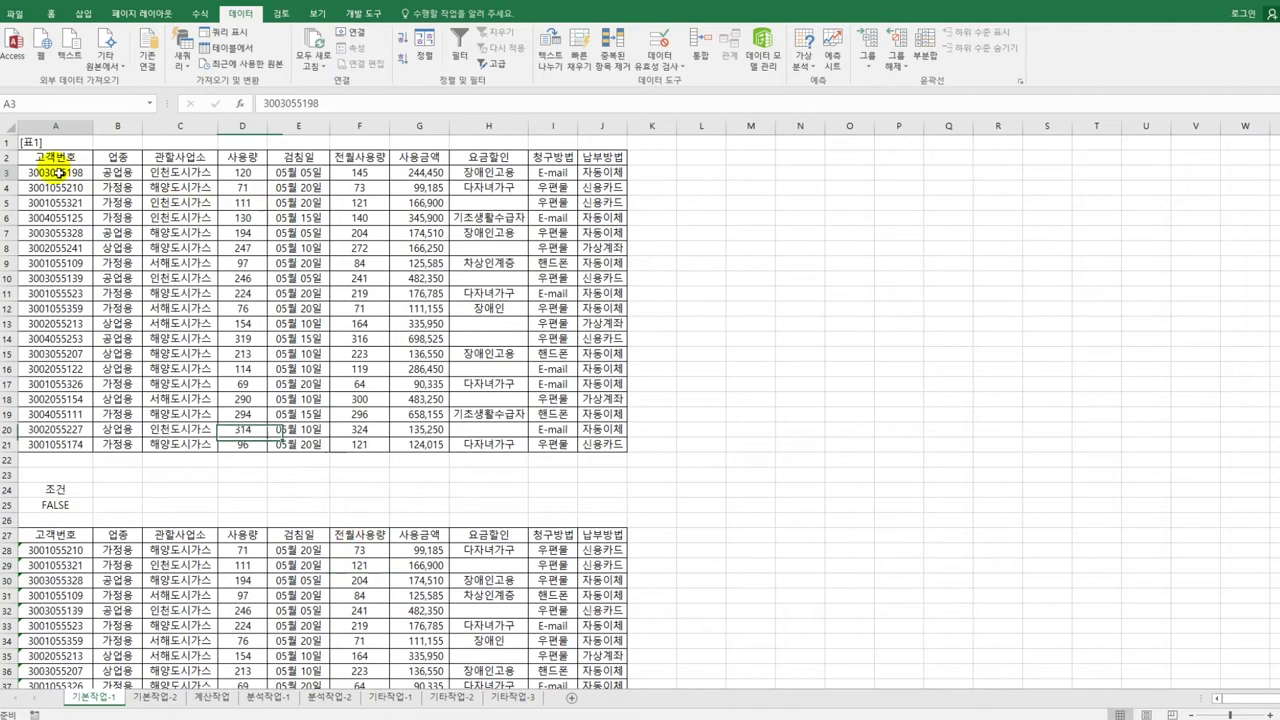
pyautogui.moveTo(58, 172)
pyautogui.mouseDown()
pyautogui.moveTo(505, 384)
pyautogui.moveTo(589, 453)
pyautogui.mouseUp()
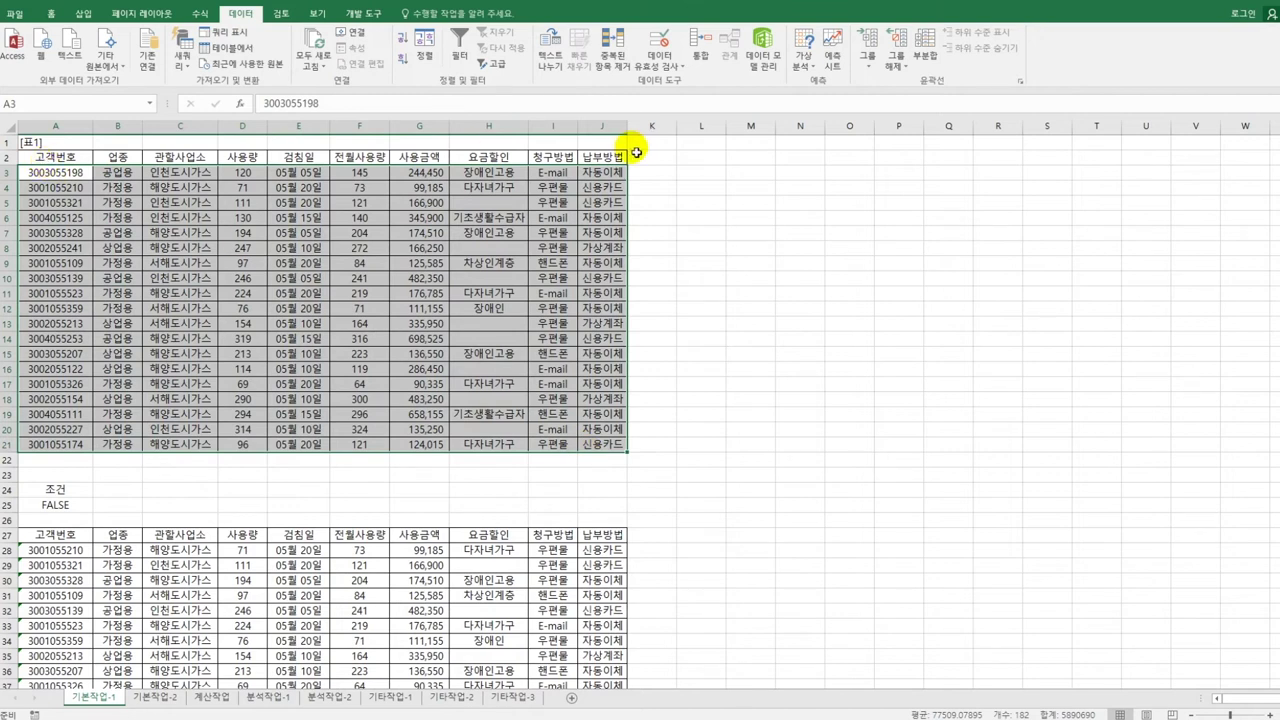
pyautogui.click(50, 17)
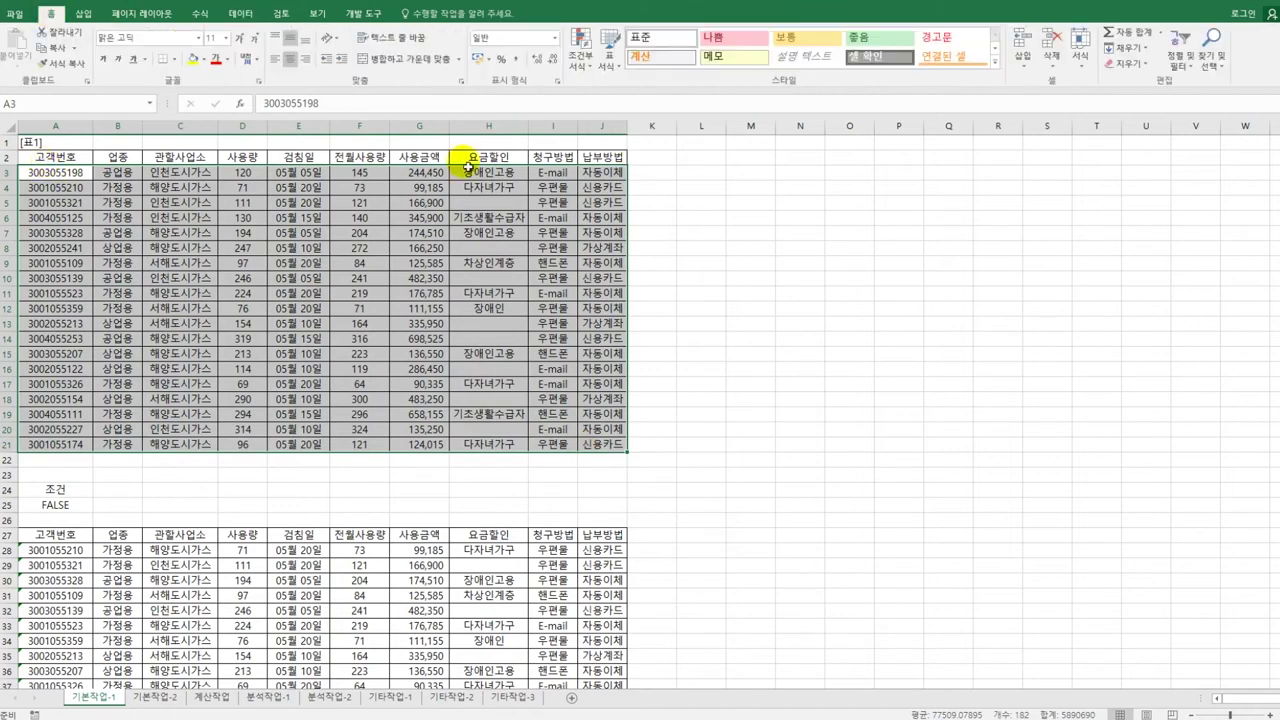
pyautogui.click(581, 66)
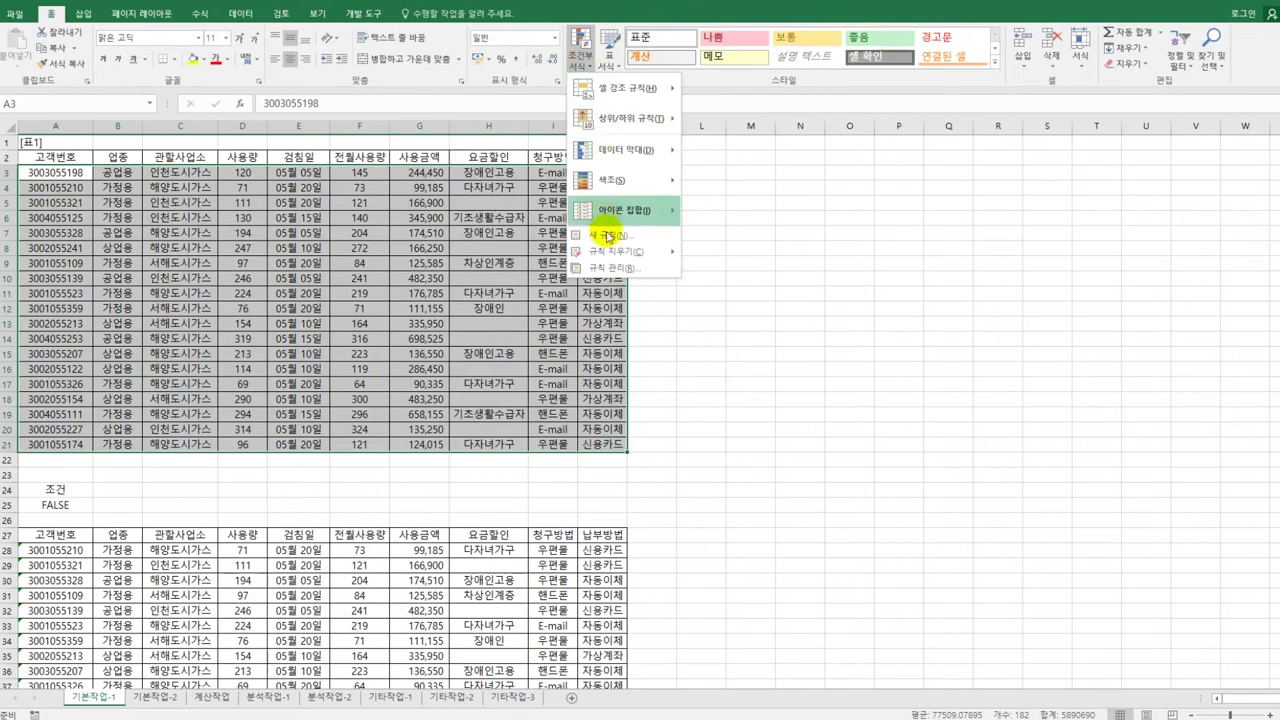
pyautogui.click(603, 235)
pyautogui.moveTo(691, 145); pyautogui.dragTo(831, 153)
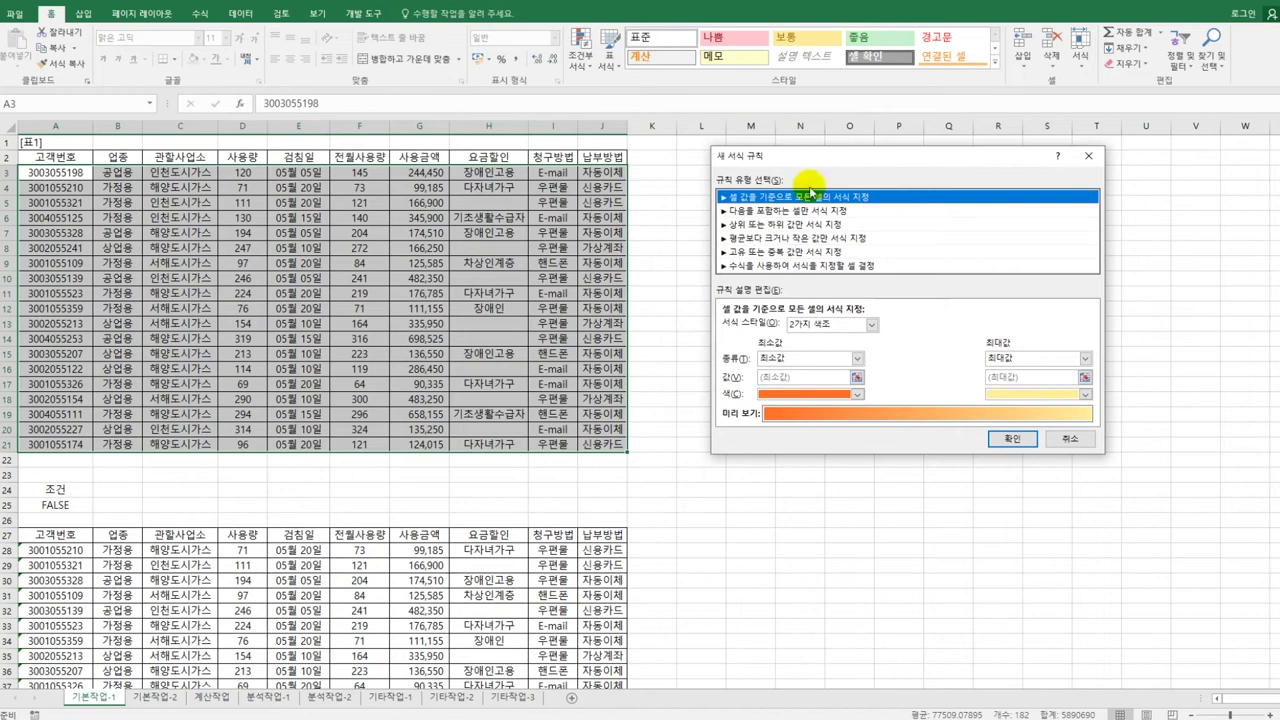
pyautogui.click(806, 265)
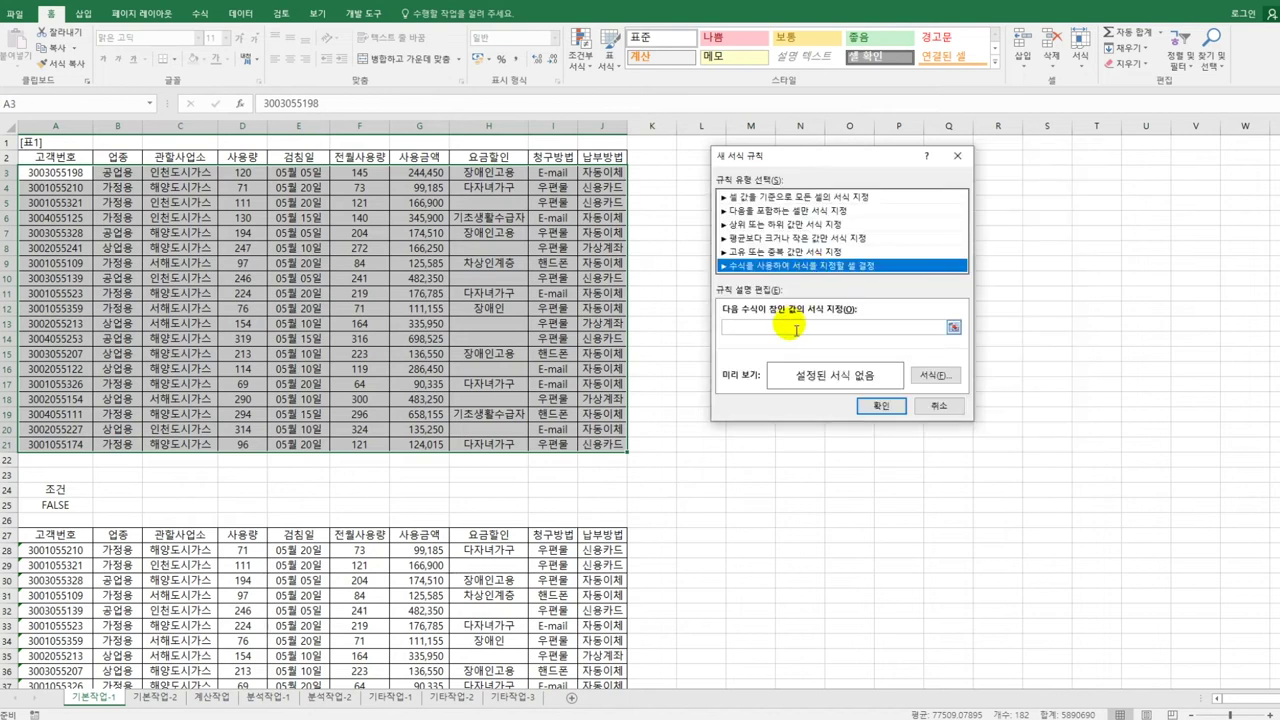
pyautogui.click(796, 330)
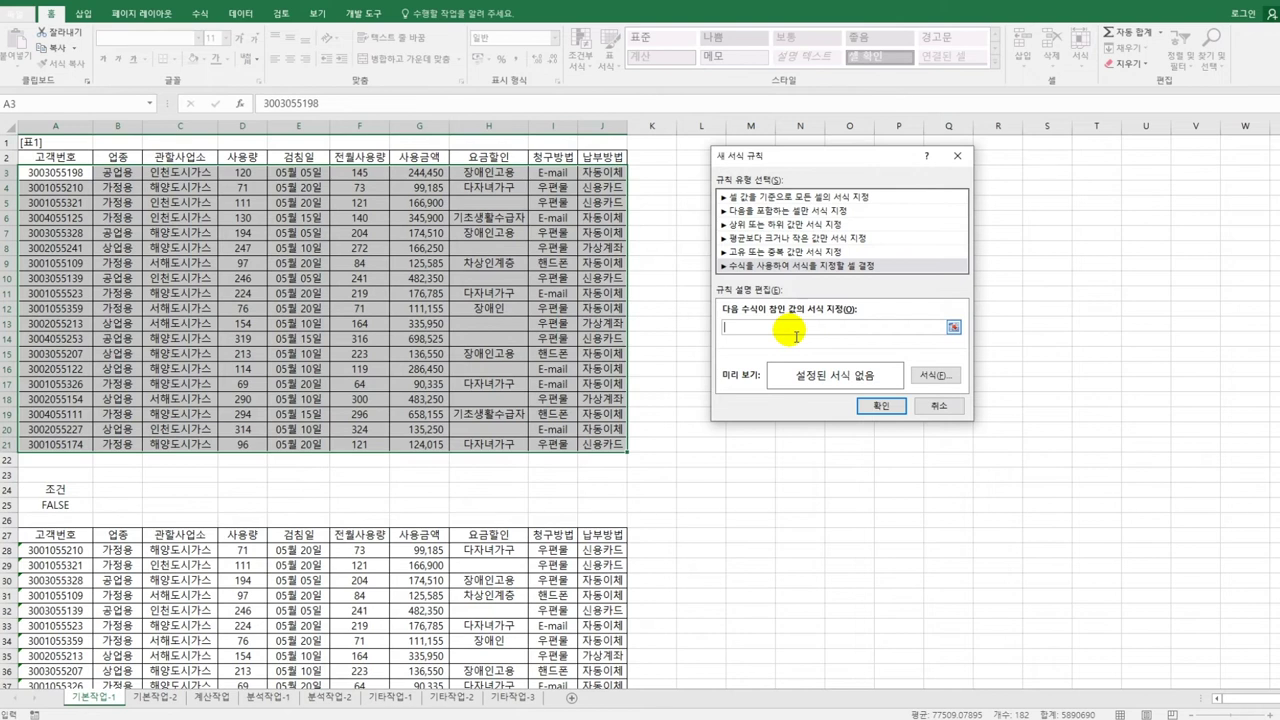
# Step: Begin the rule formula with an OR function whose first condition starts with LARGE($D$3:$D$21,4)
pyautogui.write('=')
pyautogui.write('and')
pyautogui.press('BackSpace')
pyautogui.press('BackSpace')
pyautogui.press('BackSpace')
pyautogui.write('or(large(')
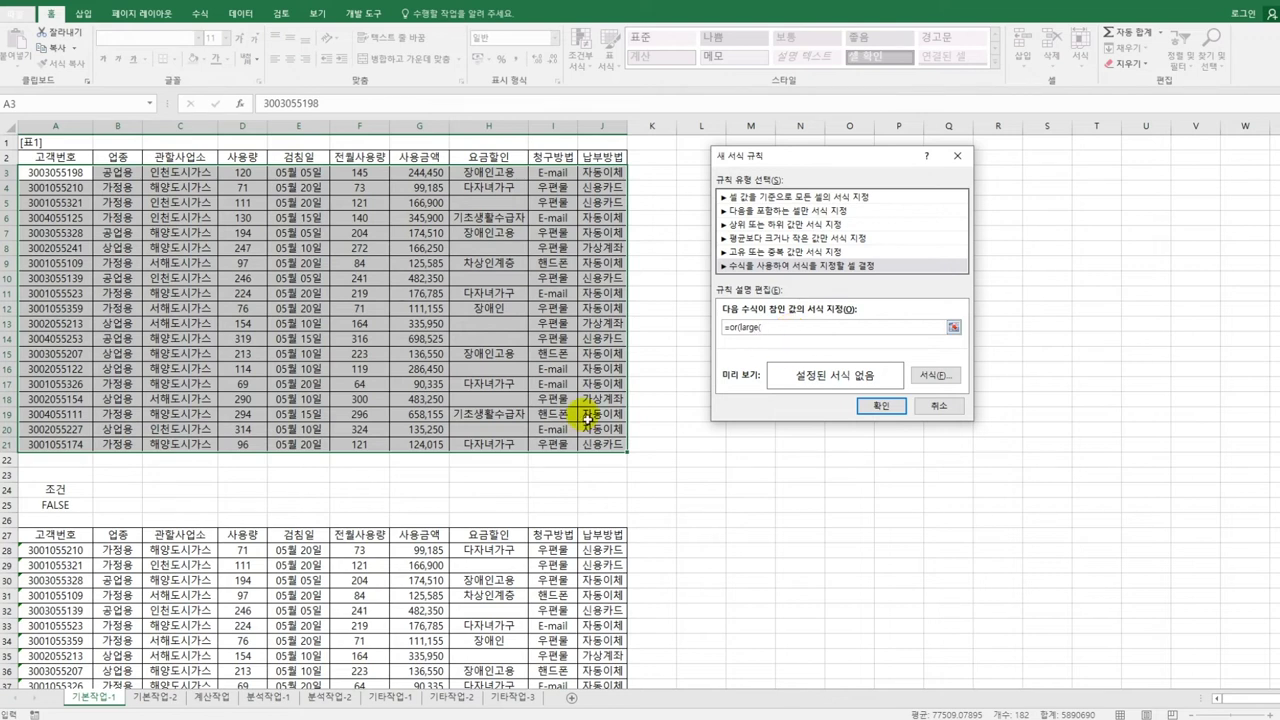
pyautogui.moveTo(243, 172); pyautogui.dragTo(268, 450)
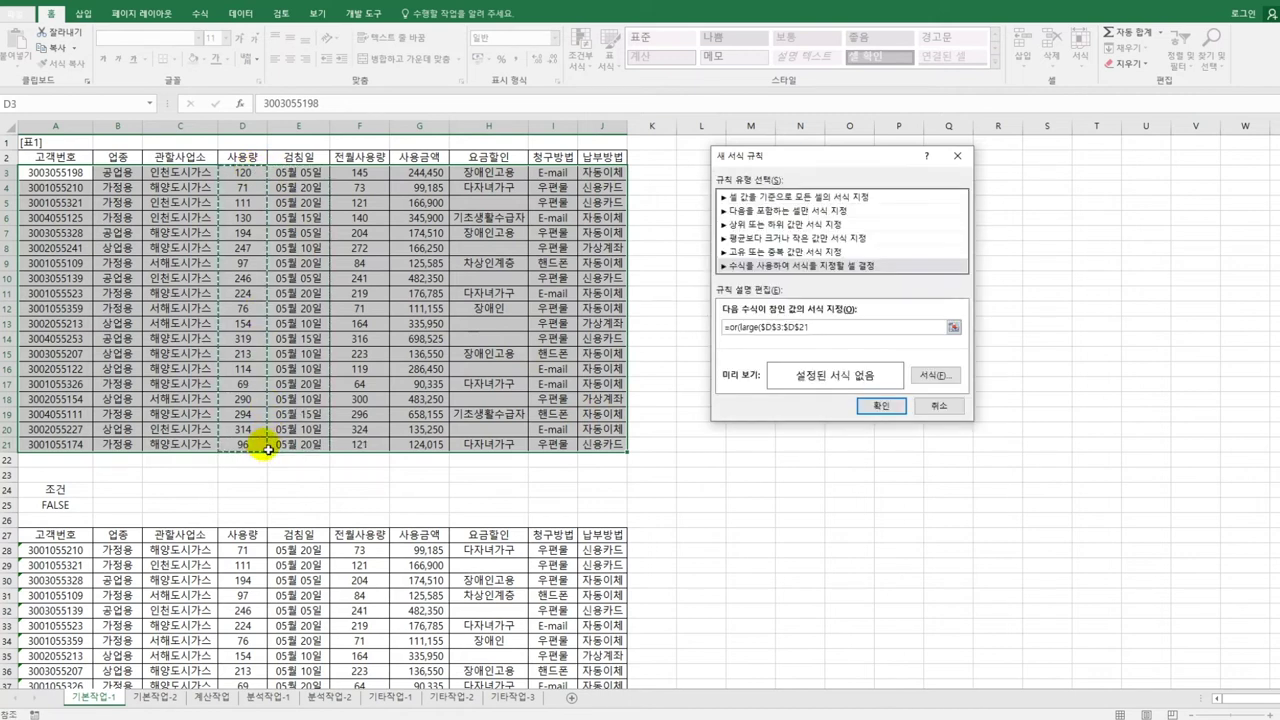
pyautogui.press('F2')
pyautogui.write(',')
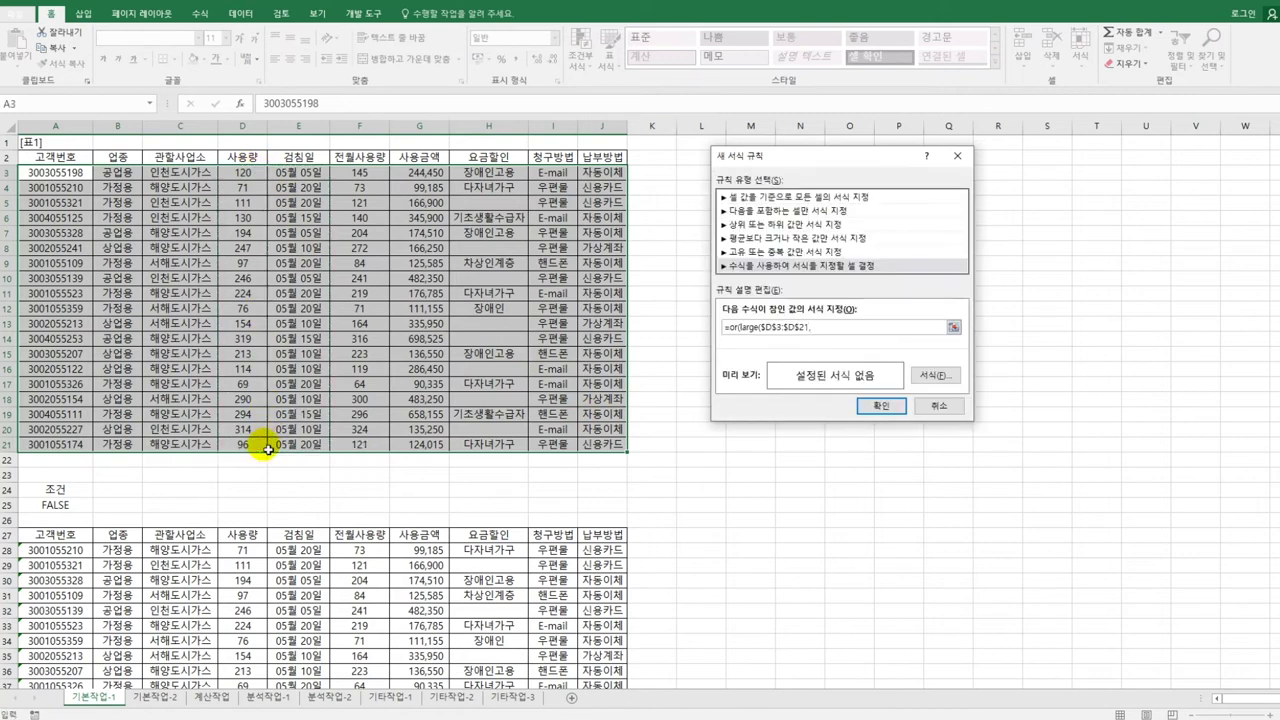
pyautogui.write('4)')
# Step: Complete the first OR condition with <=$D3, keeping only the column absolute
pyautogui.write('<=')
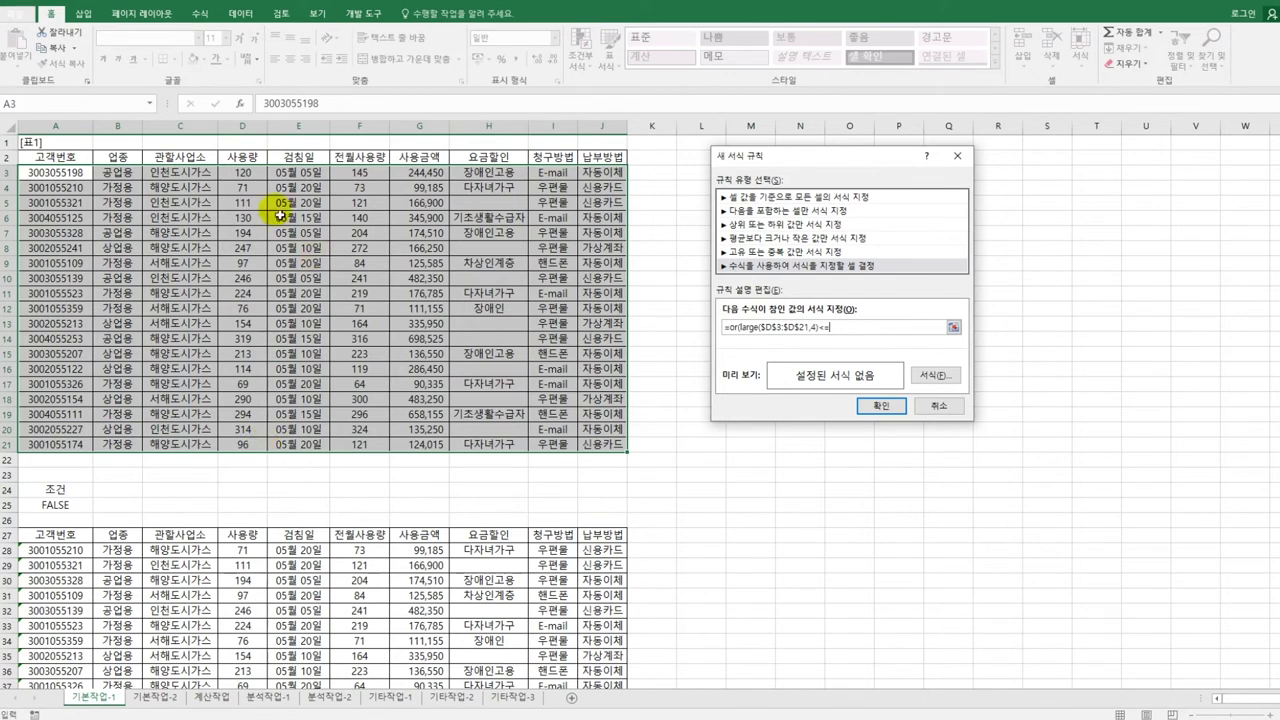
pyautogui.click(248, 176)
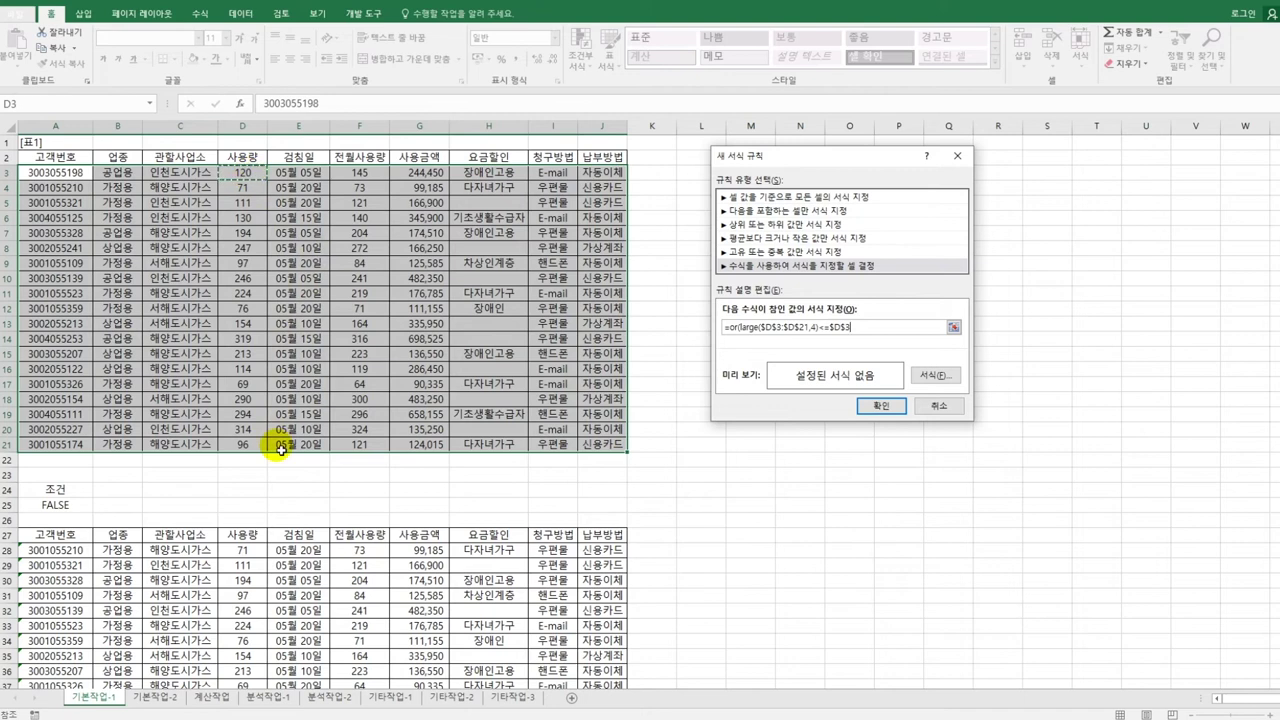
pyautogui.press('F4')
pyautogui.press('F4')
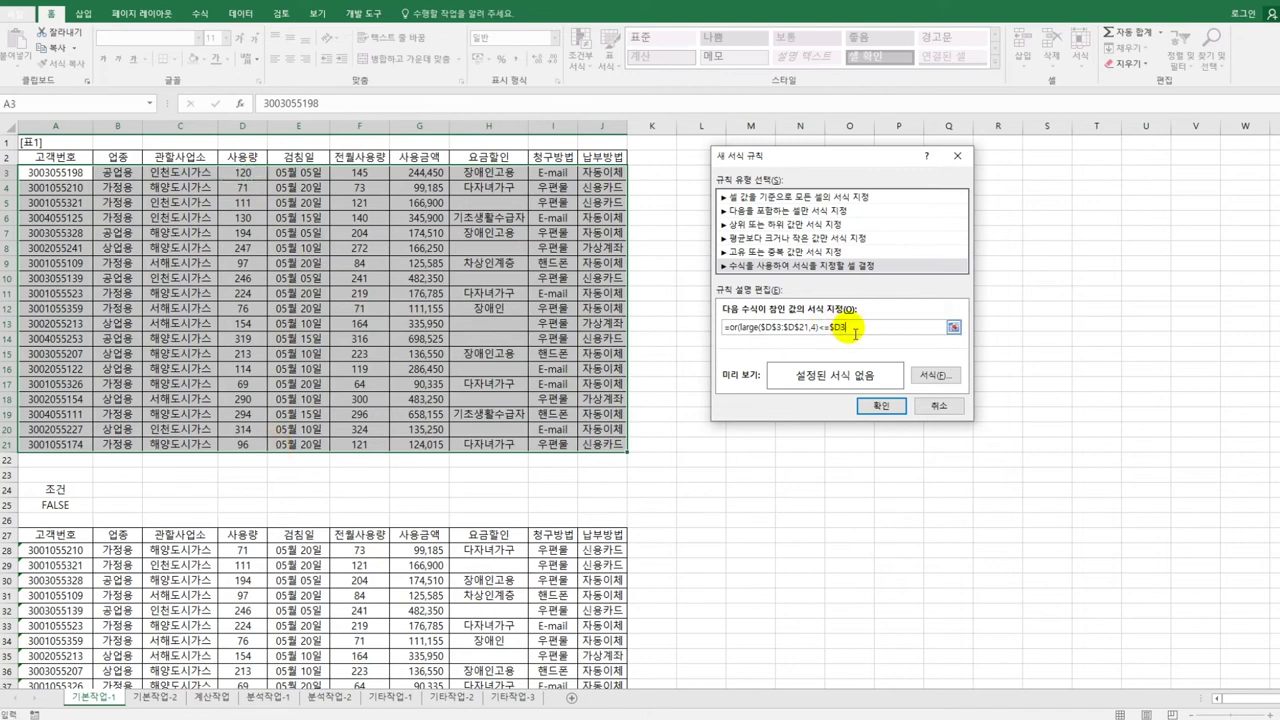
# Step: Add a second OR condition to the rule formula, starting with SMALL($D$3:$D$21,4)
pyautogui.write(',')
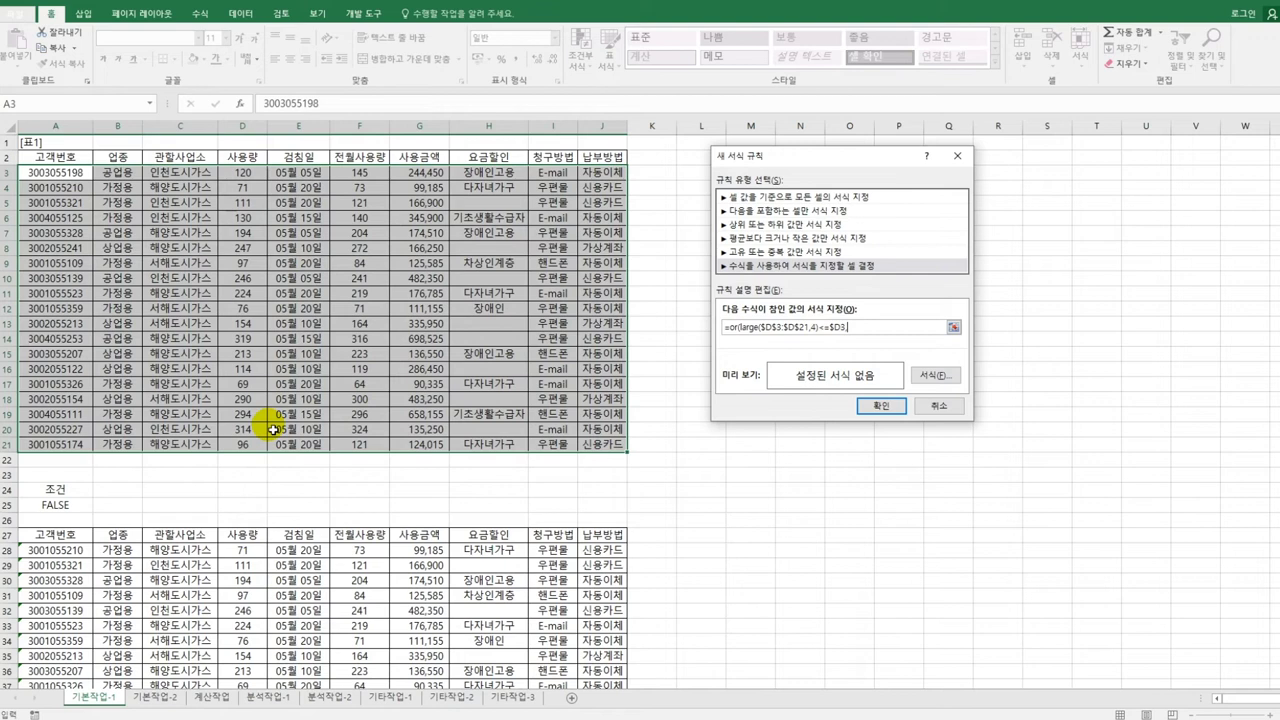
pyautogui.write(',sam')
pyautogui.write('ll(')
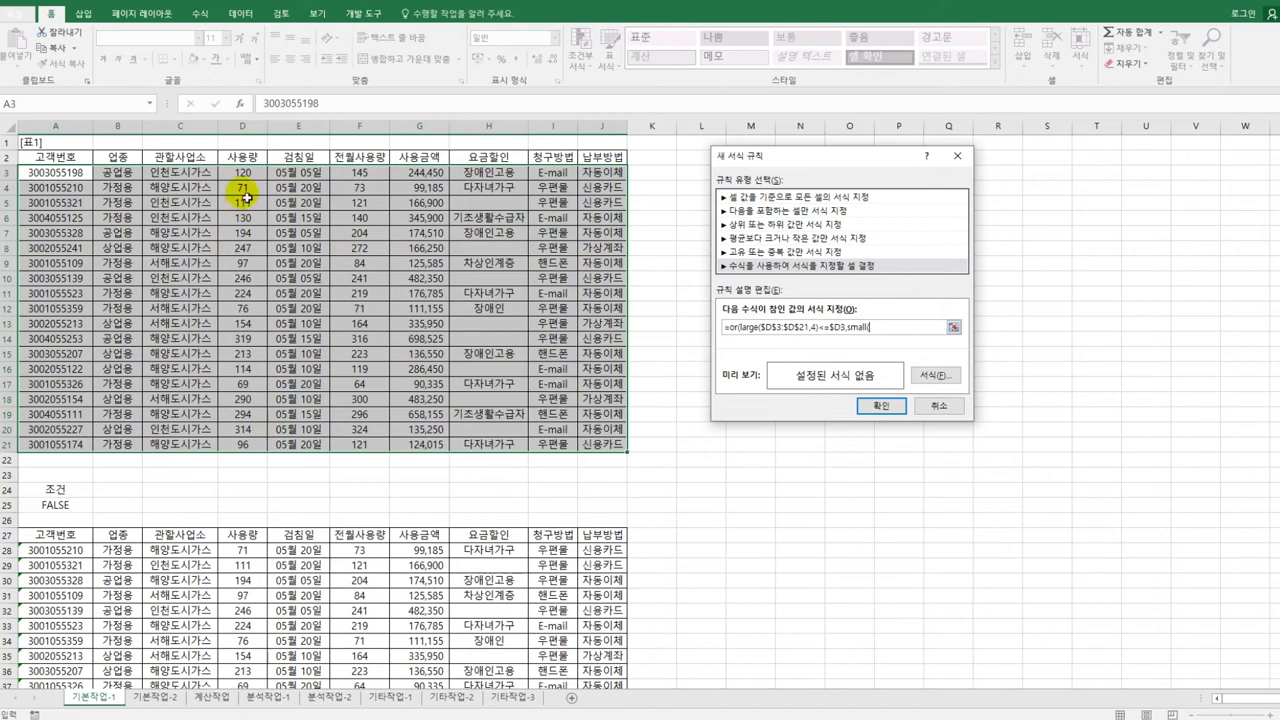
pyautogui.moveTo(242, 172); pyautogui.dragTo(251, 451)
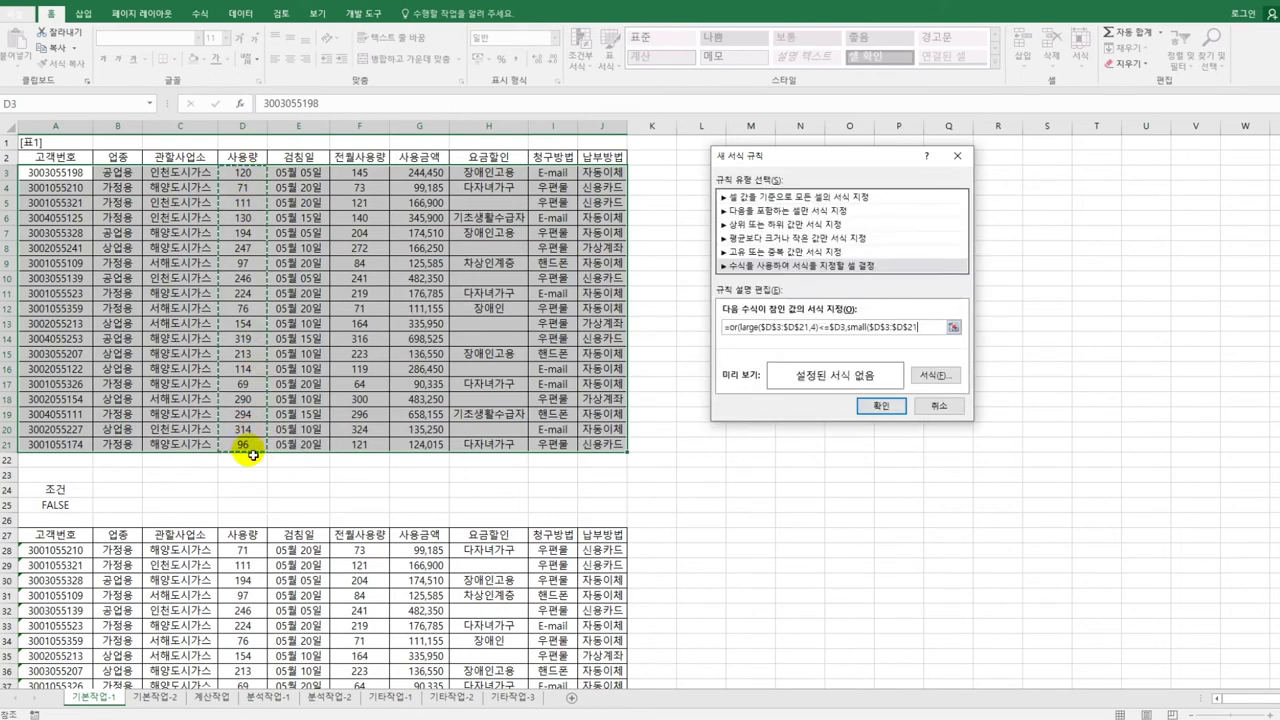
pyautogui.write(',')
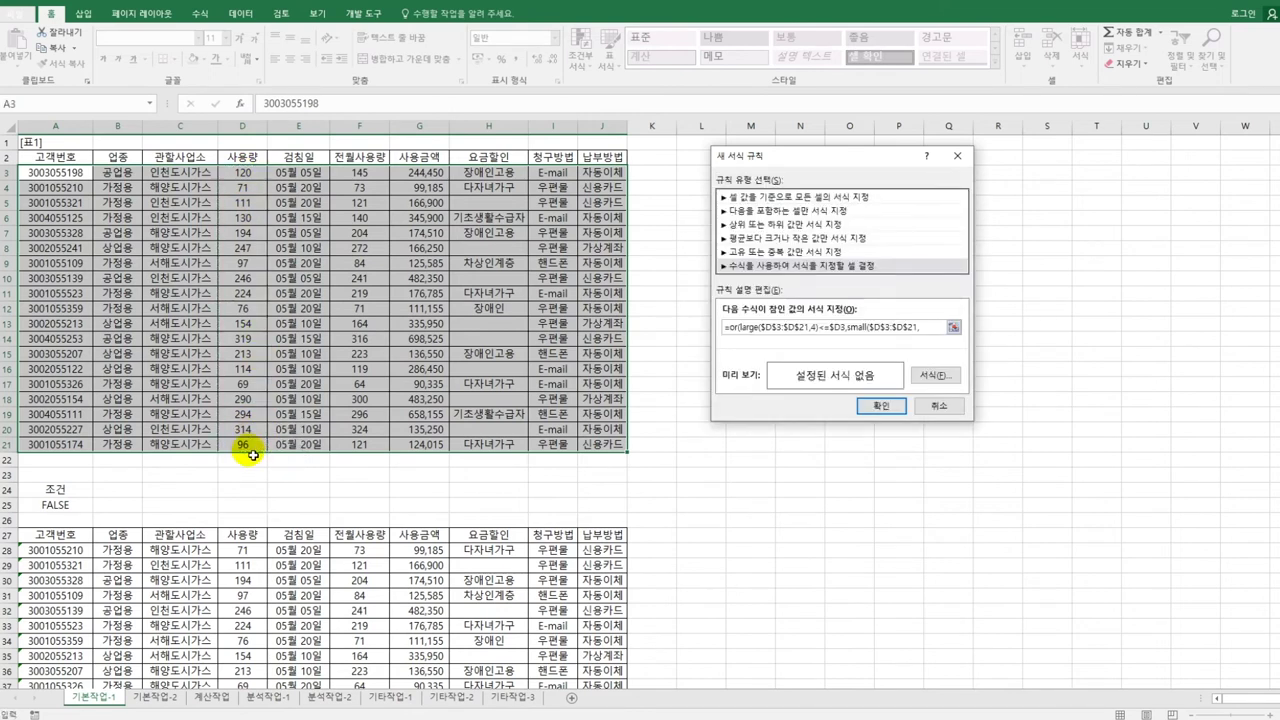
pyautogui.write('4')
# Step: Complete the second OR condition with >=$D3, keeping only the column absolute, and close the OR function
pyautogui.write('>=$')
pyautogui.click(246, 173)
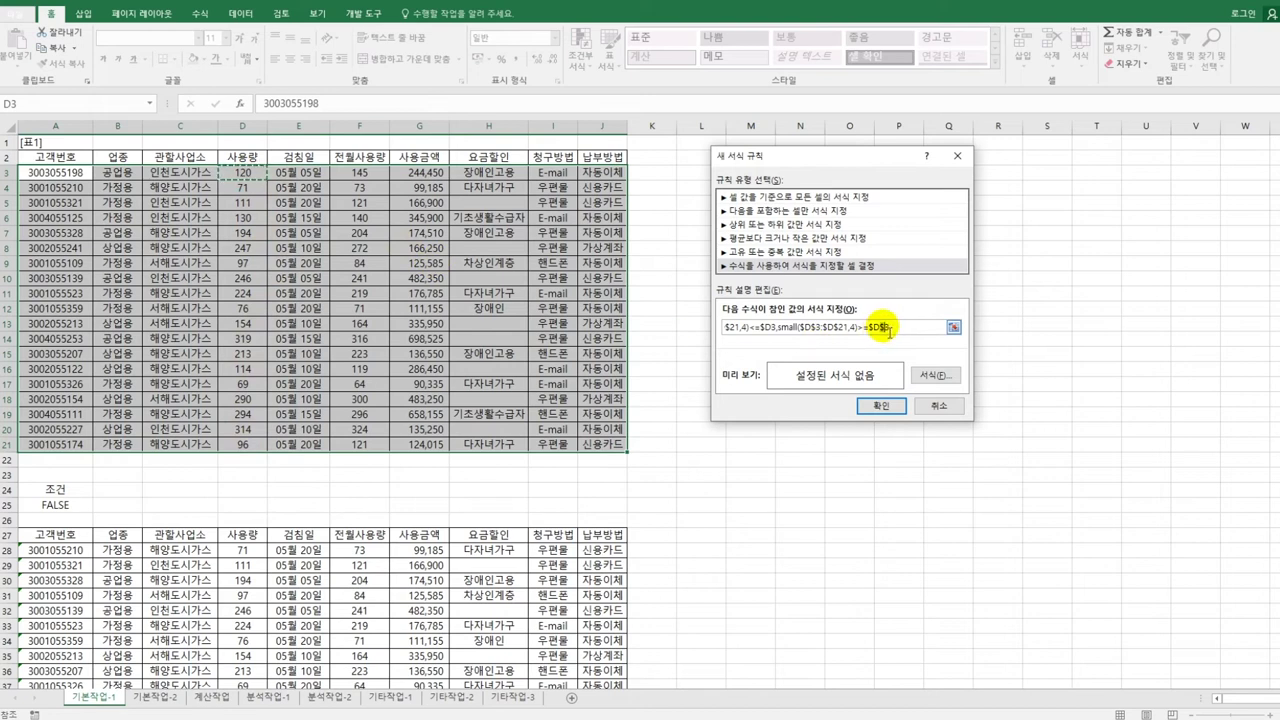
pyautogui.click(889, 328)
pyautogui.press('F4')
pyautogui.press('F4')
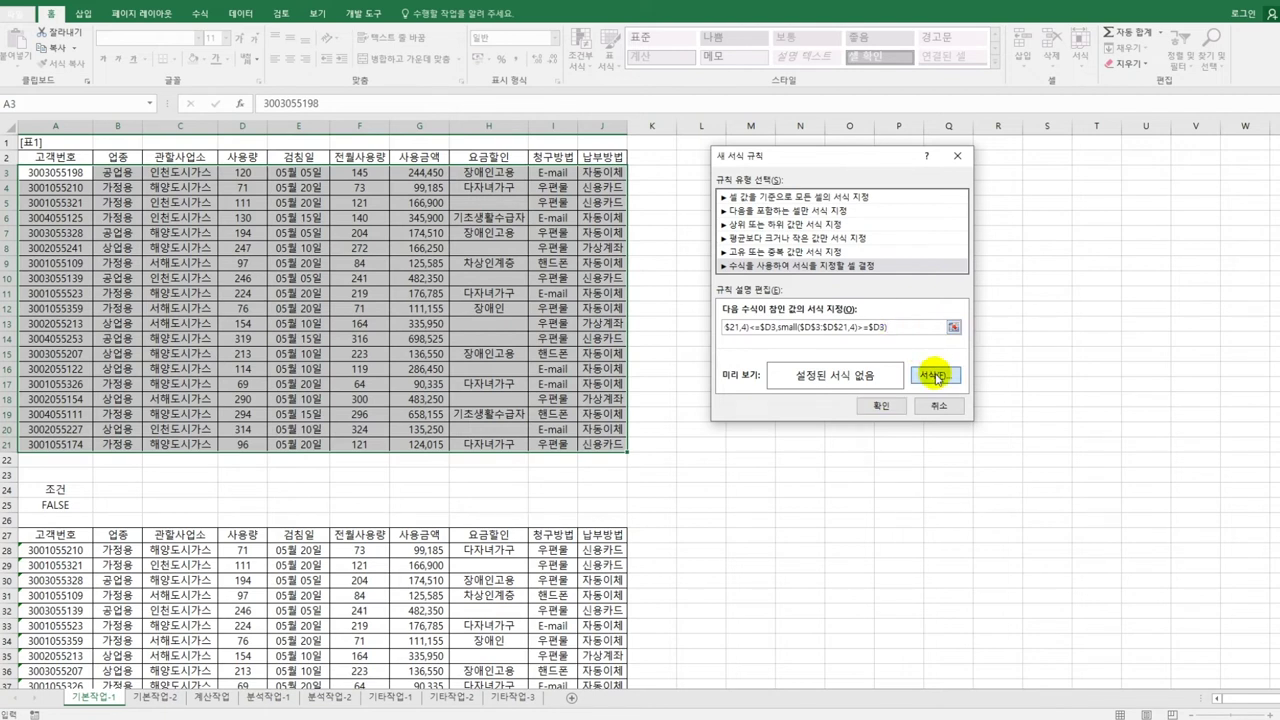
# Step: Give the rule a bold font style (굵게) in standard blue and apply it to the table rows
pyautogui.click(934, 376)
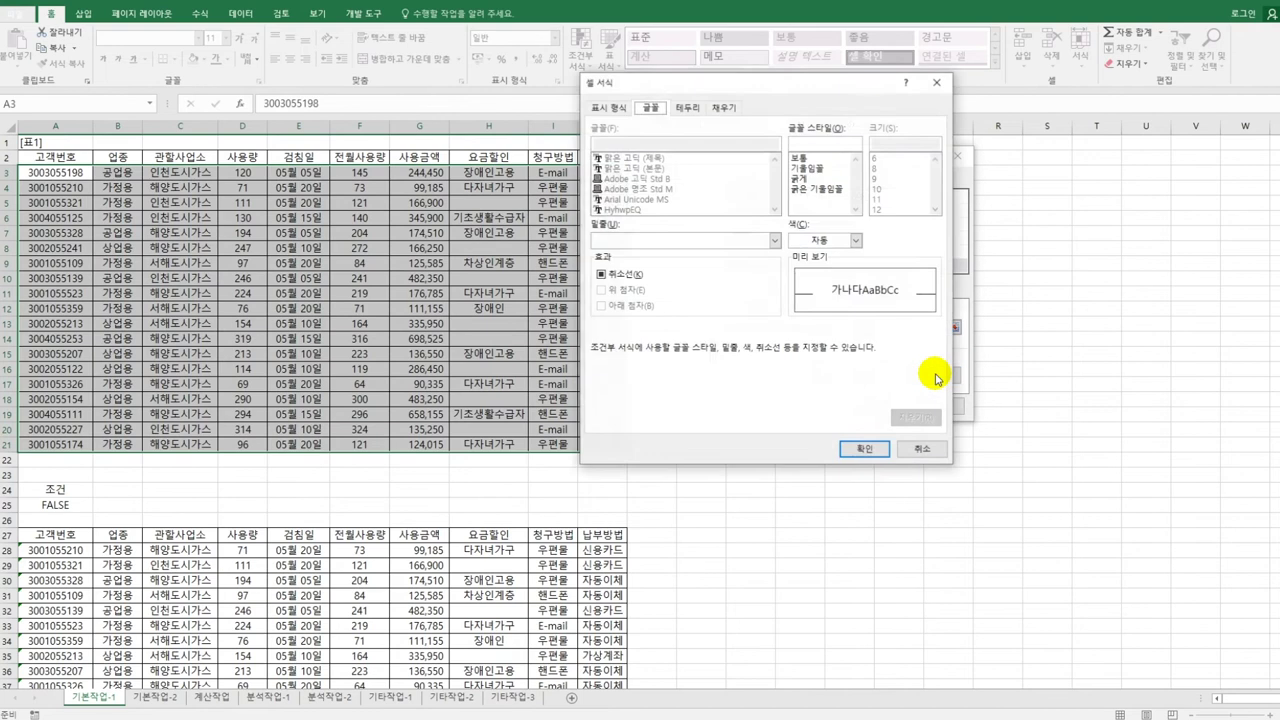
pyautogui.click(810, 179)
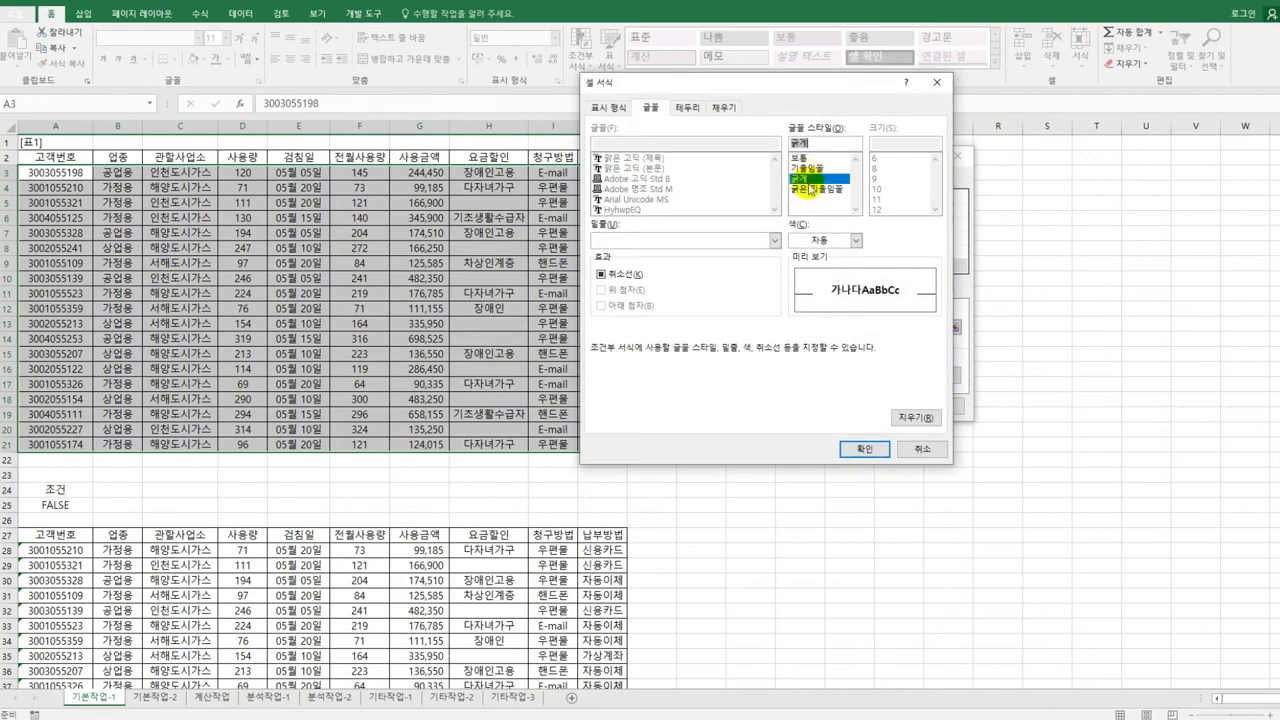
pyautogui.click(856, 241)
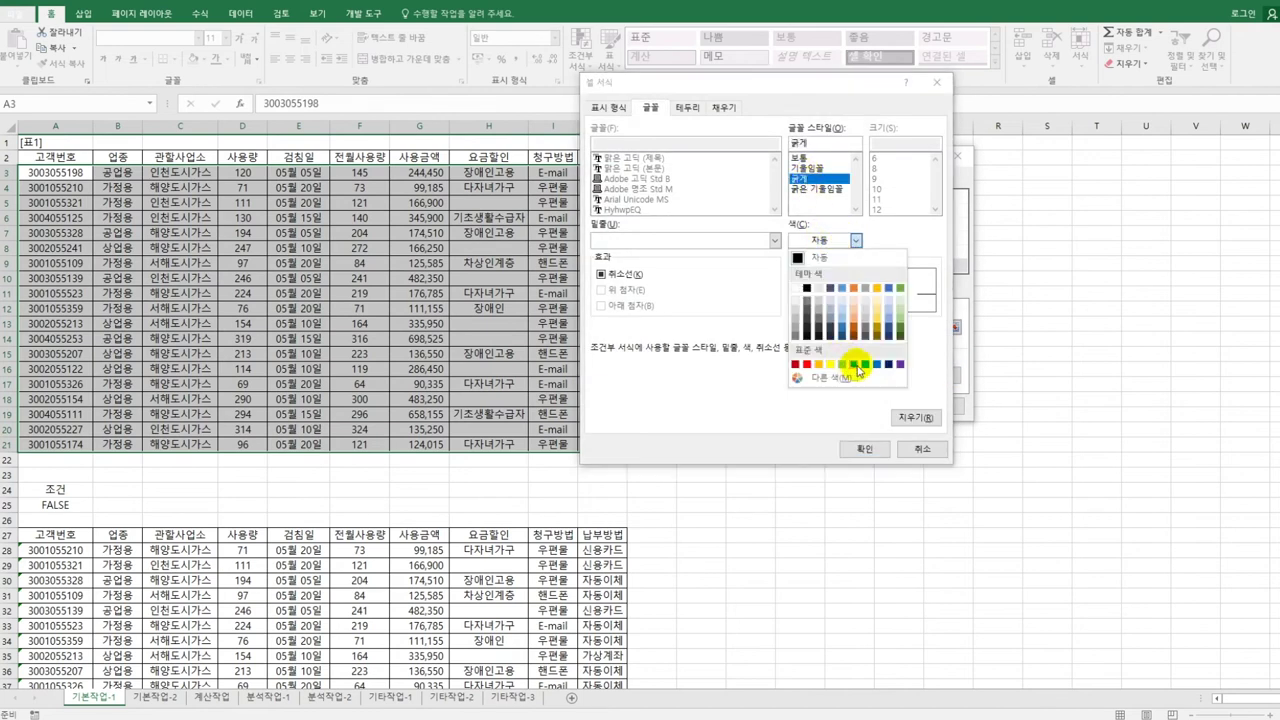
pyautogui.click(874, 366)
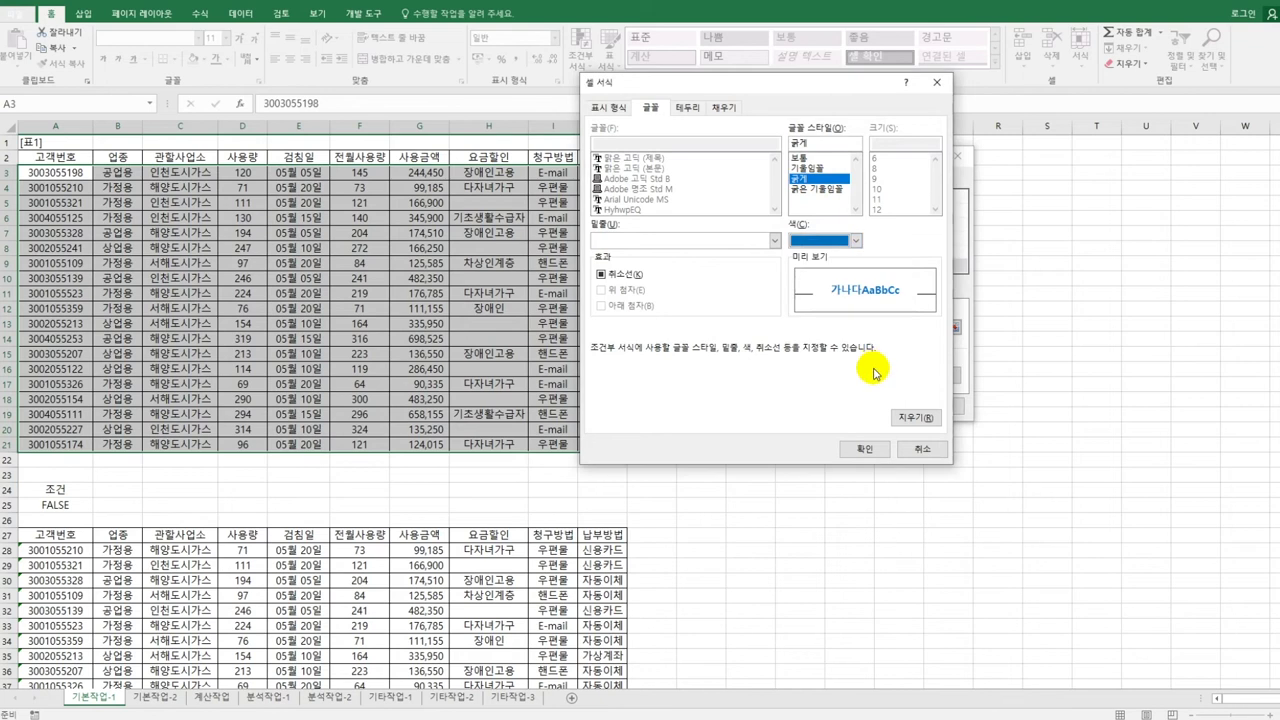
pyautogui.click(864, 451)
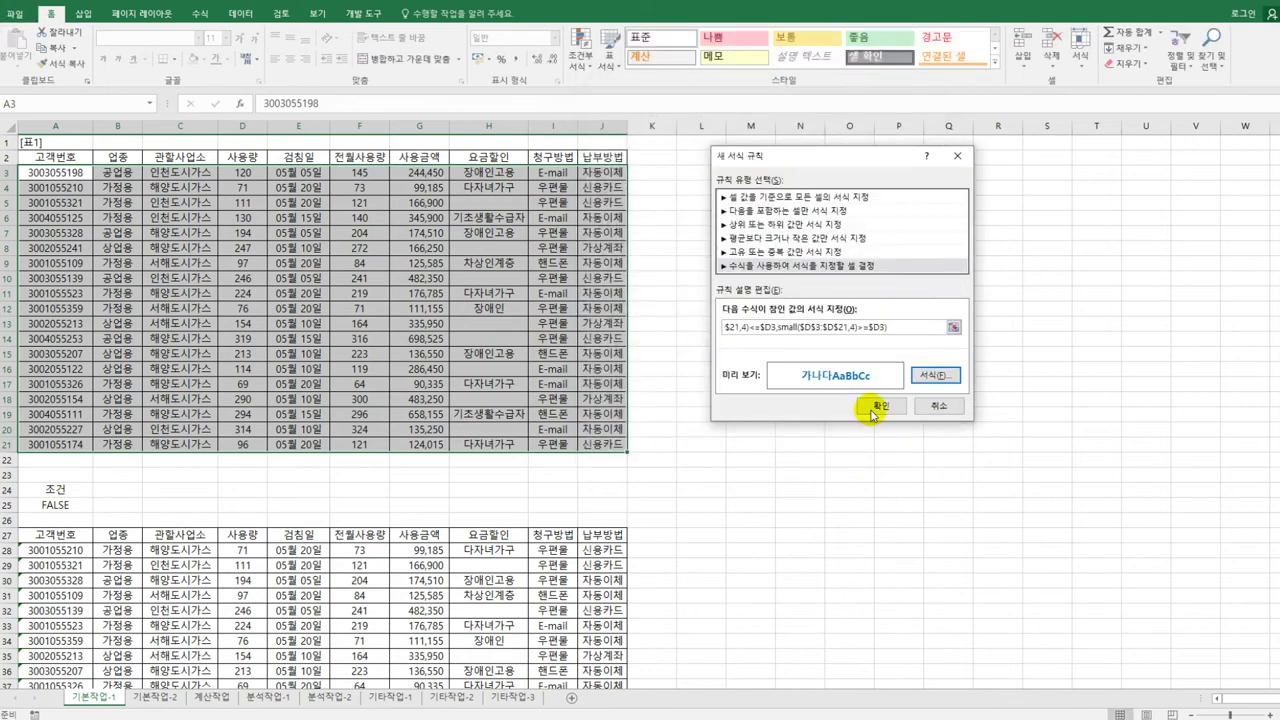
pyautogui.click(874, 409)
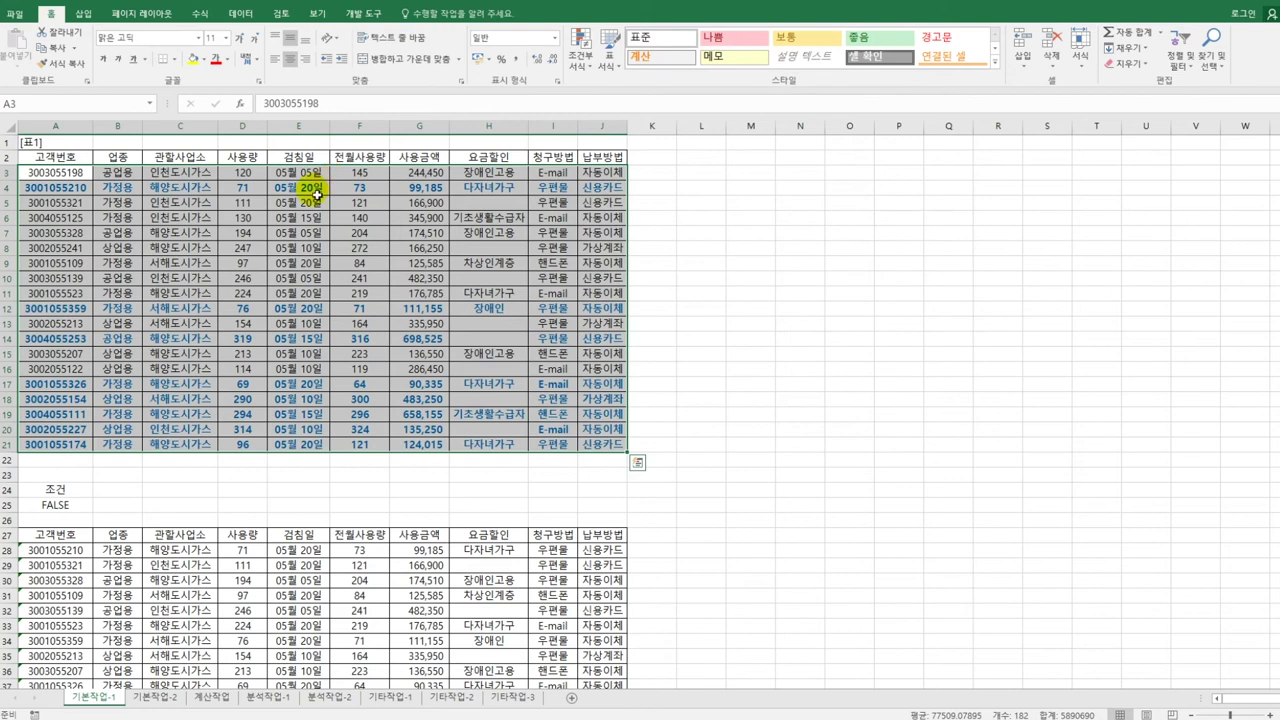
# Step: Check the conditionally formatted rows against the usage values in D3:D21
pyautogui.click(312, 192)
pyautogui.click(305, 311)
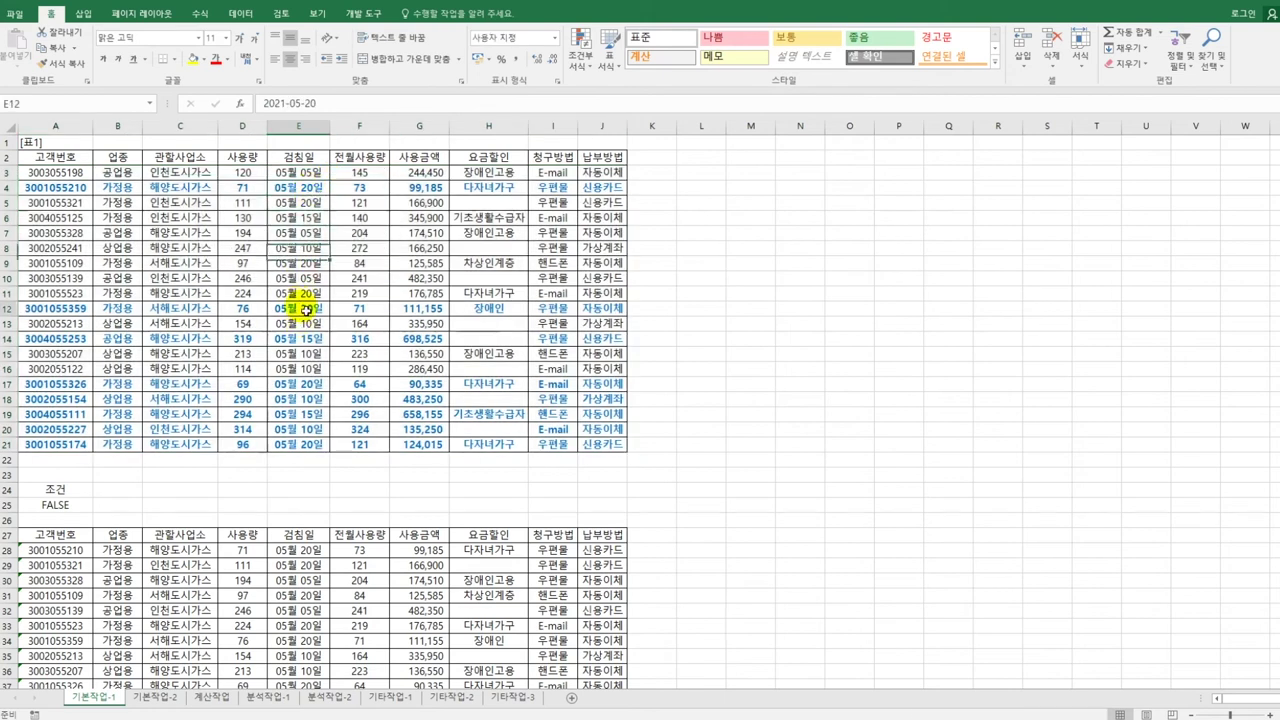
pyautogui.click(296, 400)
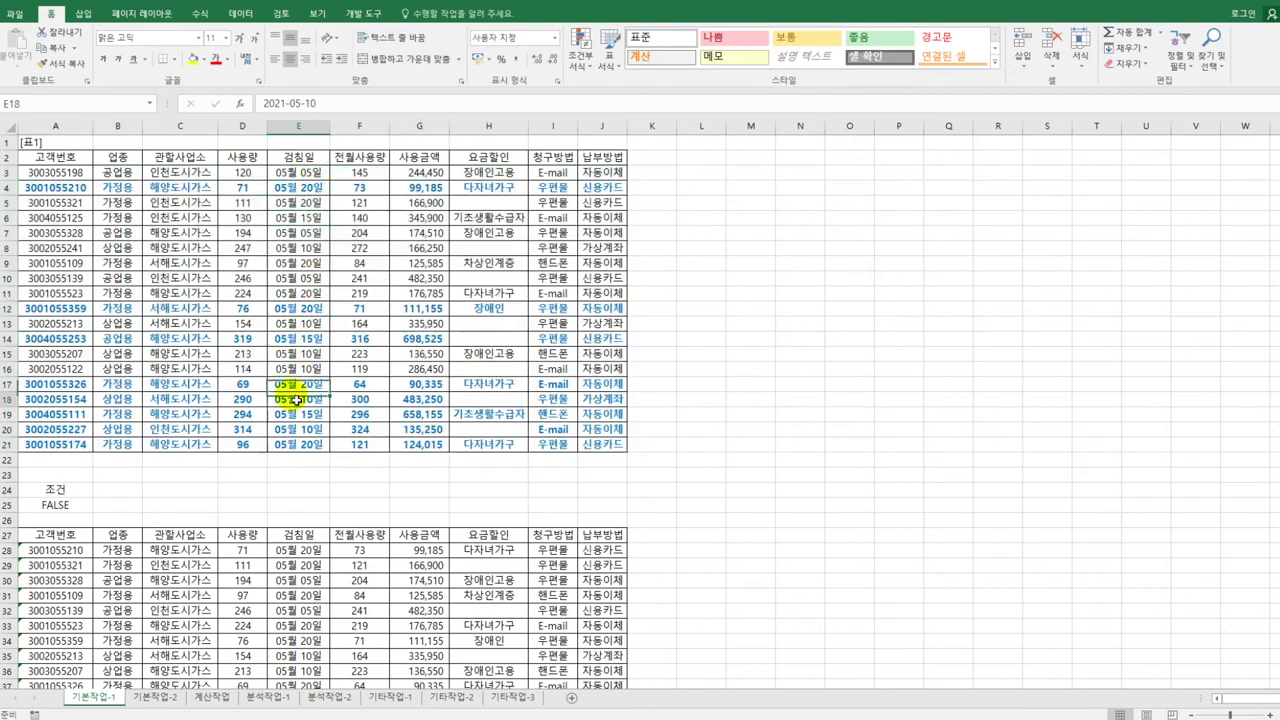
pyautogui.click(298, 446)
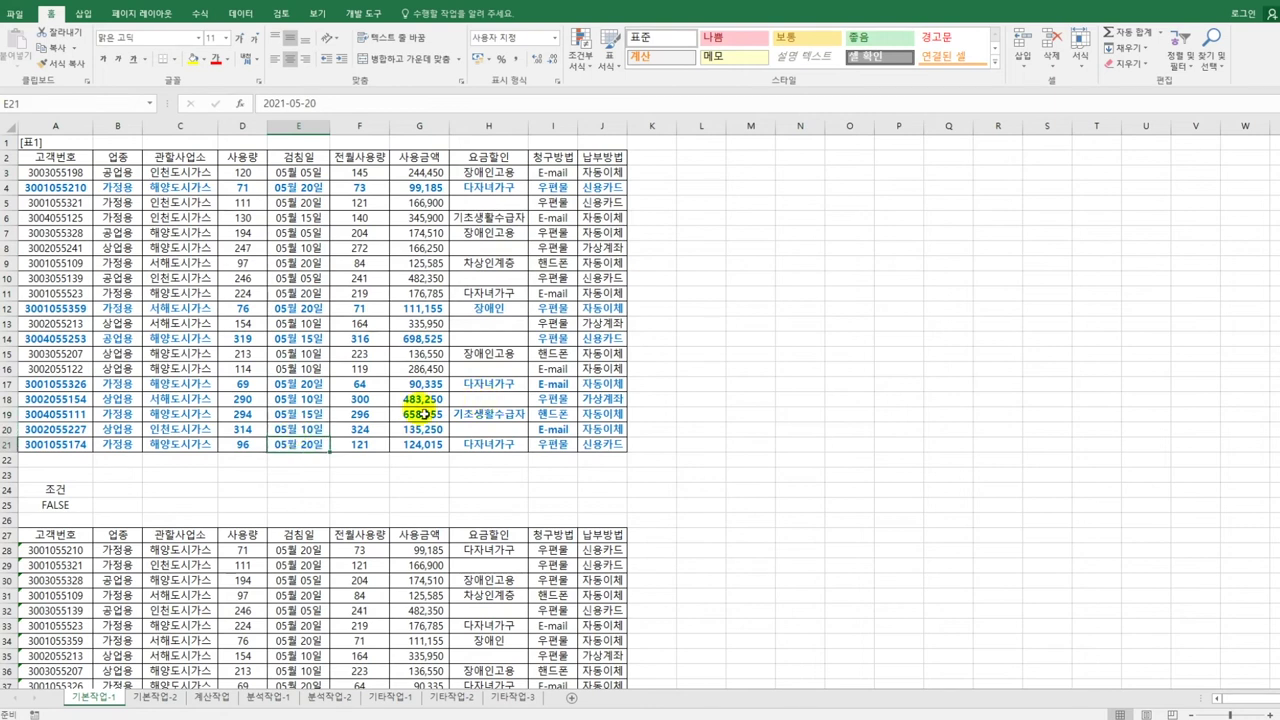
pyautogui.moveTo(245, 176); pyautogui.dragTo(253, 444)
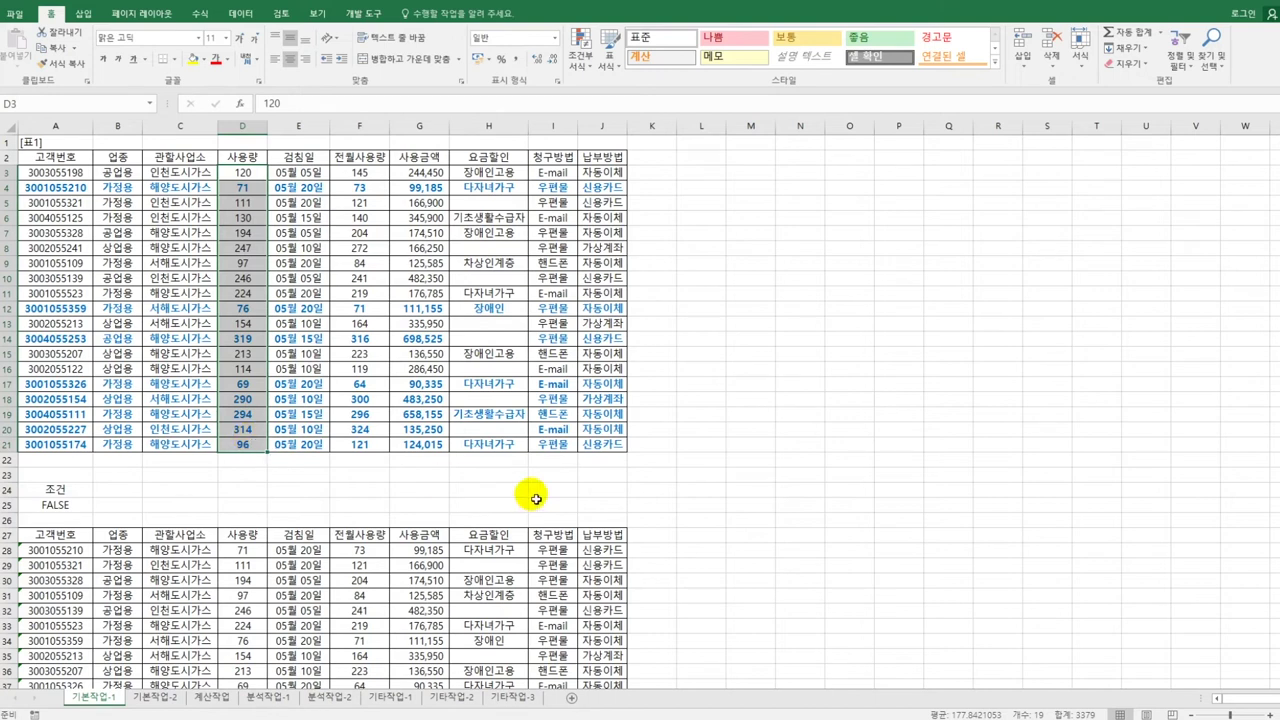
pyautogui.click(698, 488)
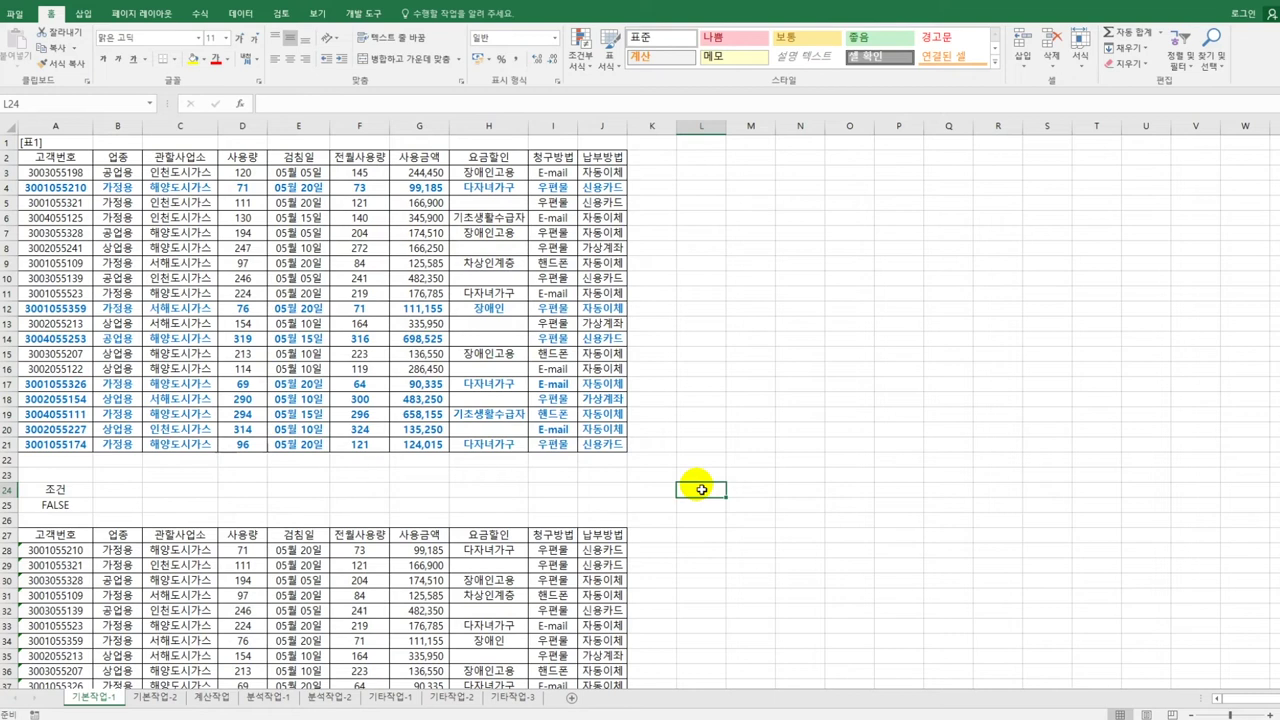
# Step: On sheet 기본작업-2, turn on the Hidden (숨김) protection option for the average formulas in E22 and G22:H22
pyautogui.click(165, 706)
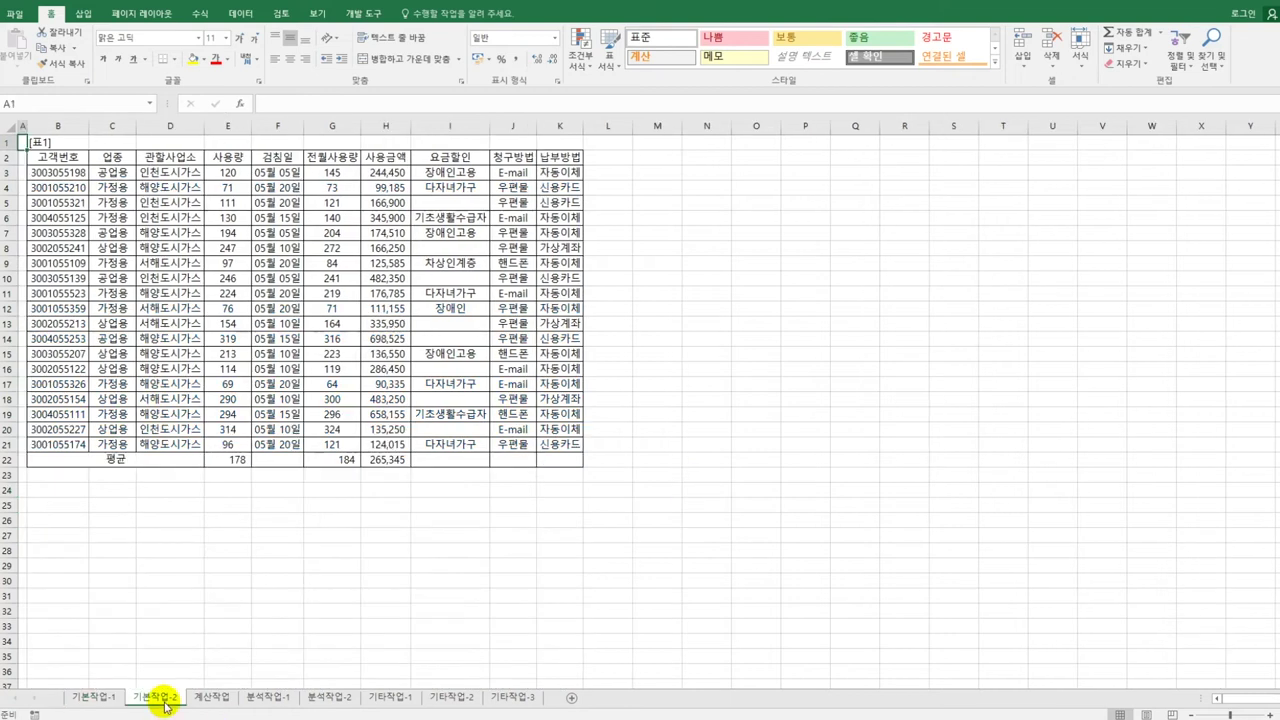
pyautogui.click(241, 461)
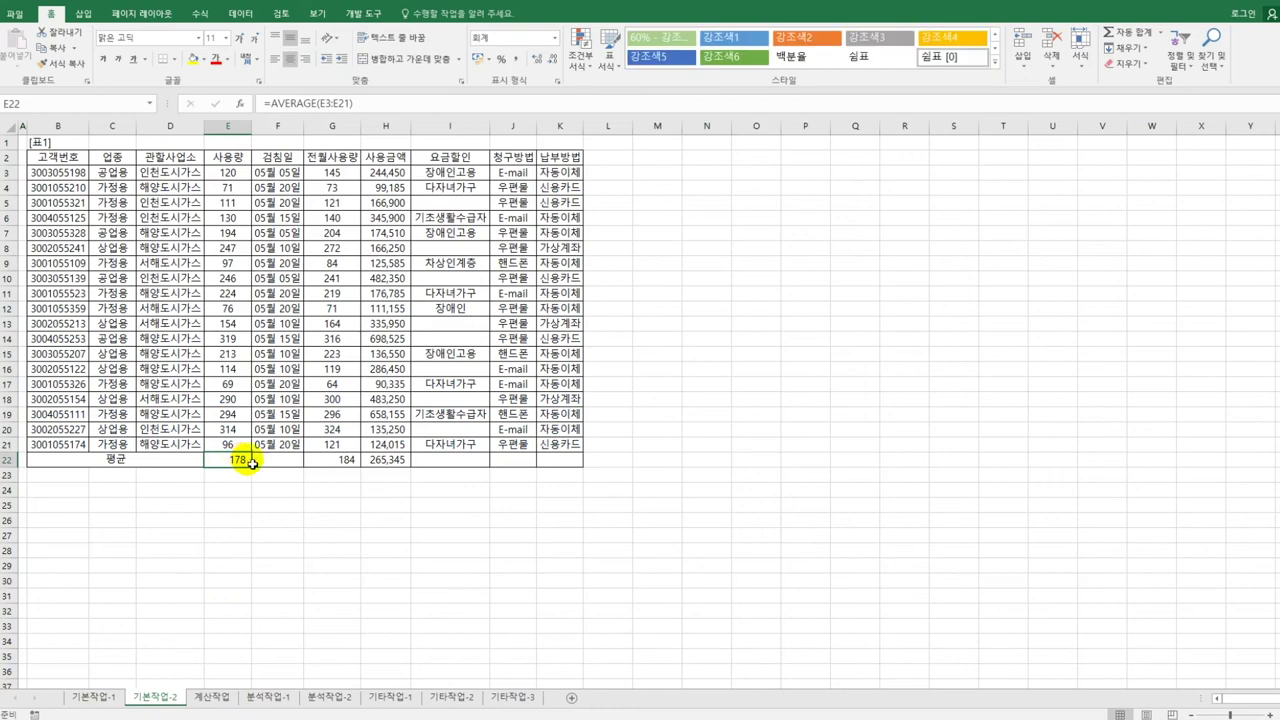
pyautogui.keyDown('ctrl'); pyautogui.click(353, 464); pyautogui.keyUp('ctrl')
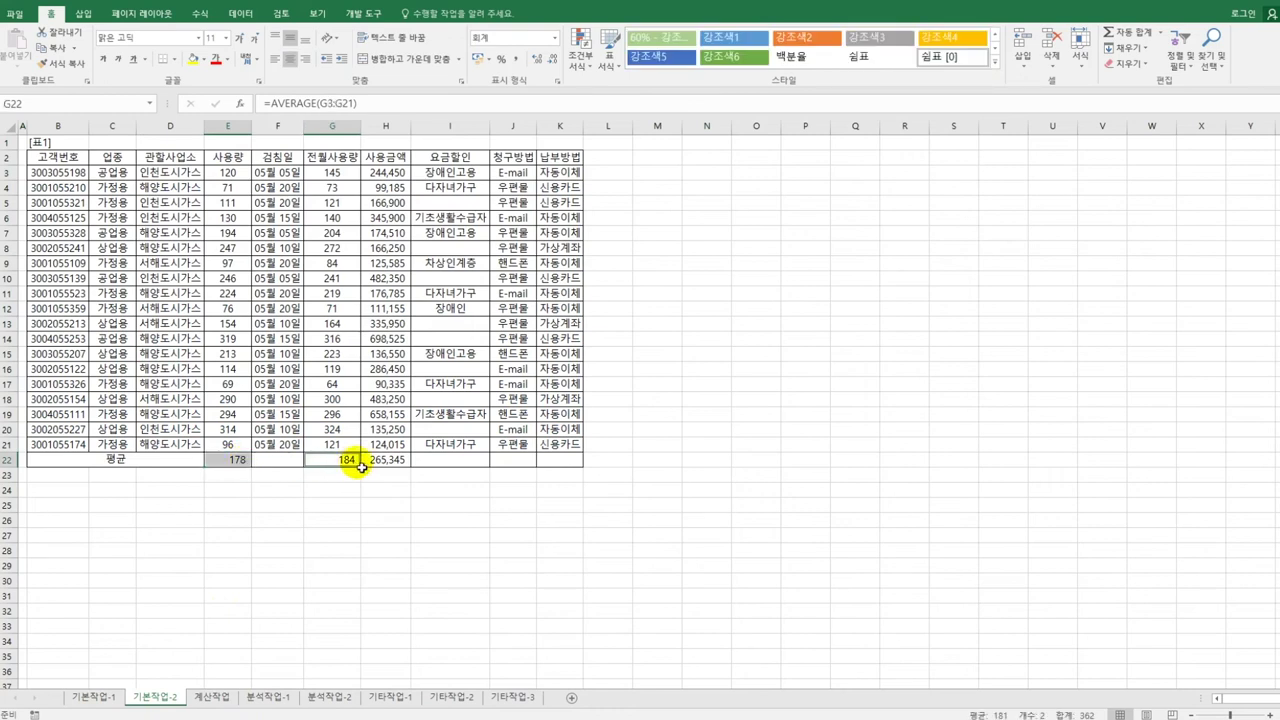
pyautogui.moveTo(370, 466); pyautogui.dragTo(371, 467)
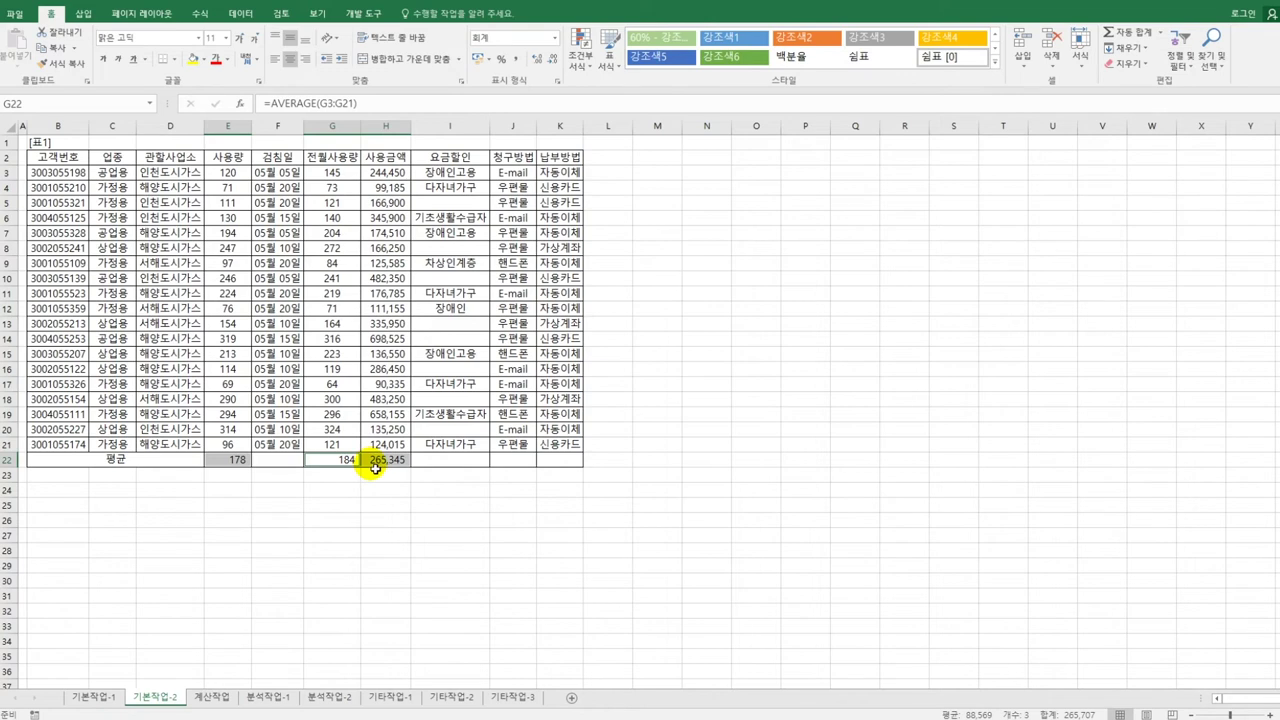
pyautogui.rightClick(374, 467)
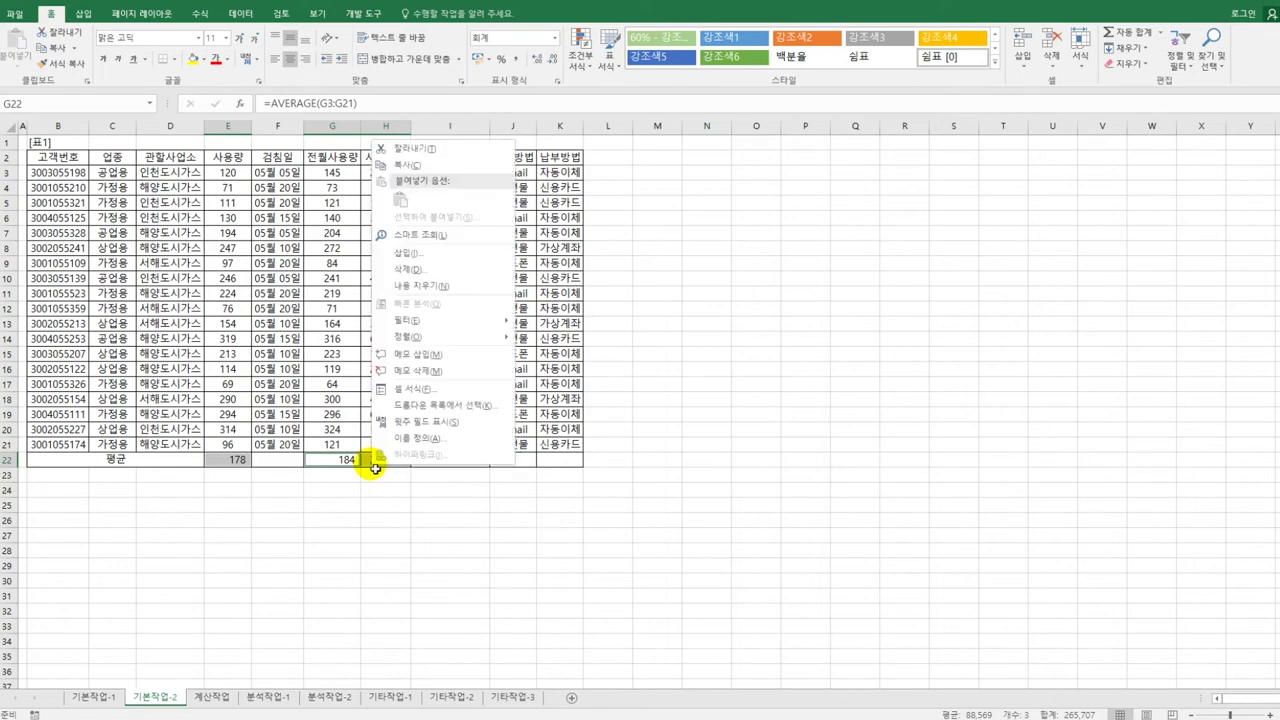
pyautogui.press('Escape')
pyautogui.rightClick(374, 466)
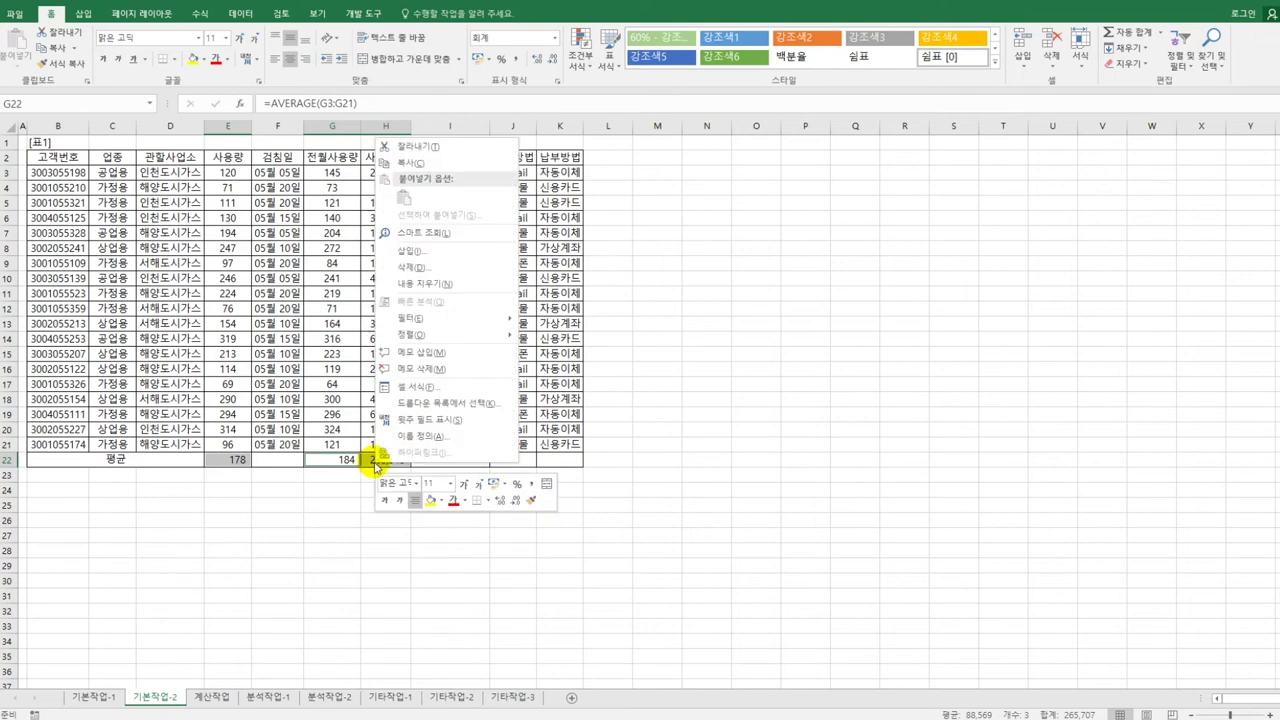
pyautogui.click(418, 390)
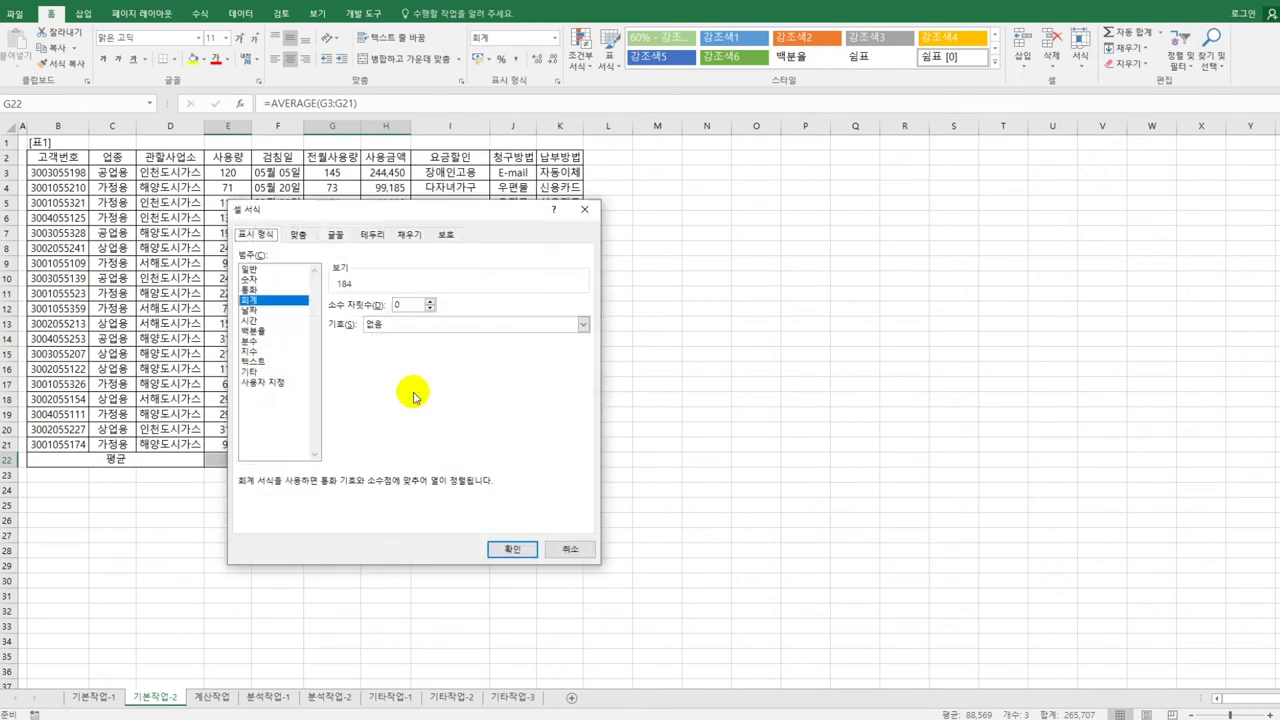
pyautogui.moveTo(445, 213); pyautogui.dragTo(861, 165)
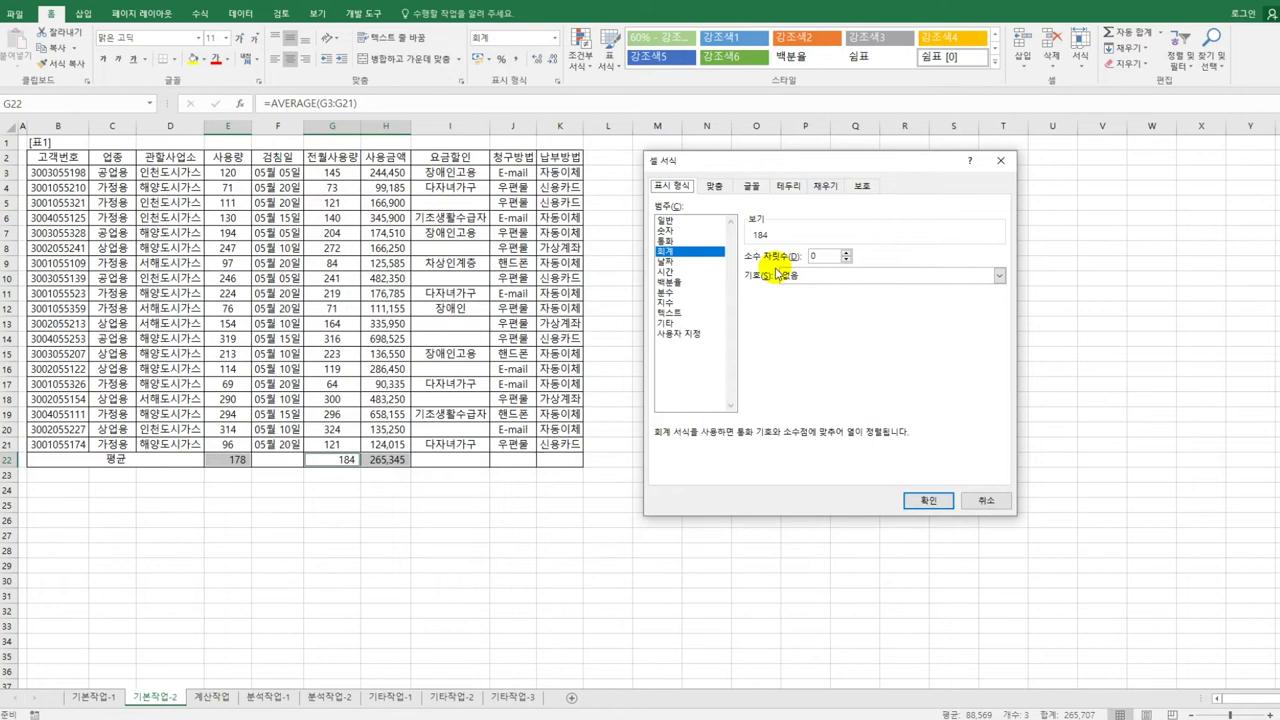
pyautogui.click(861, 189)
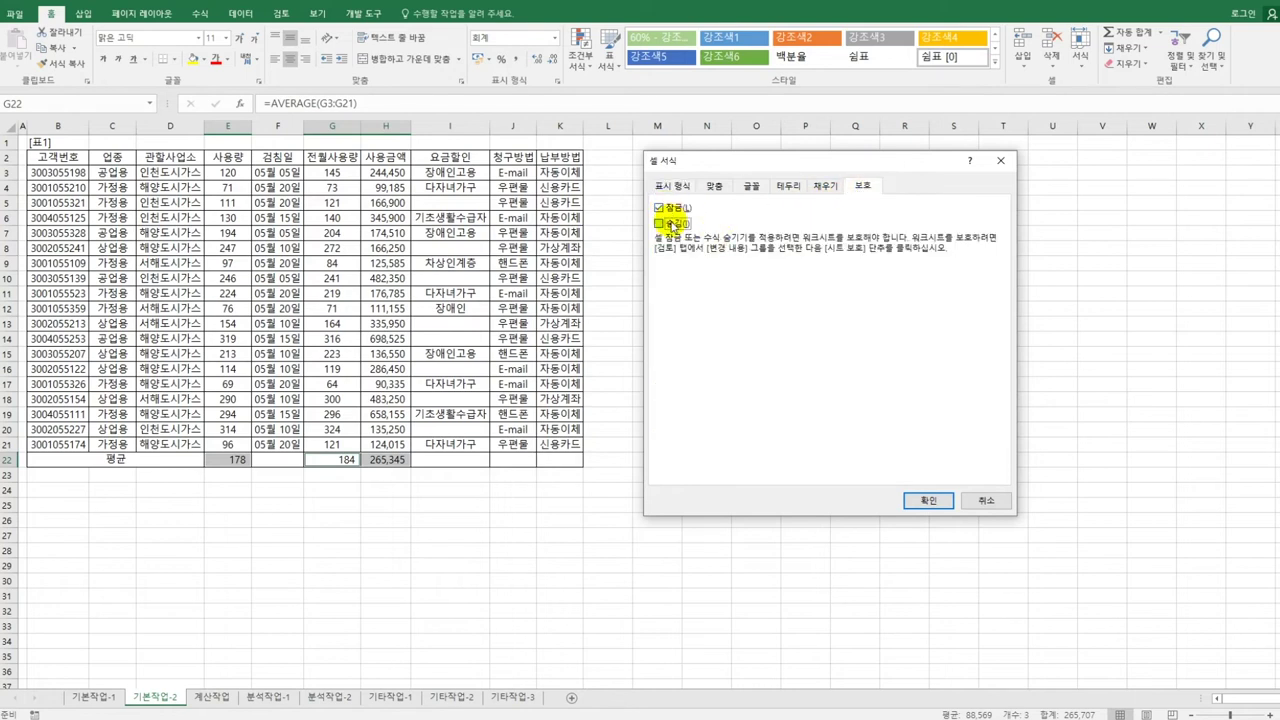
pyautogui.click(673, 225)
pyautogui.click(922, 500)
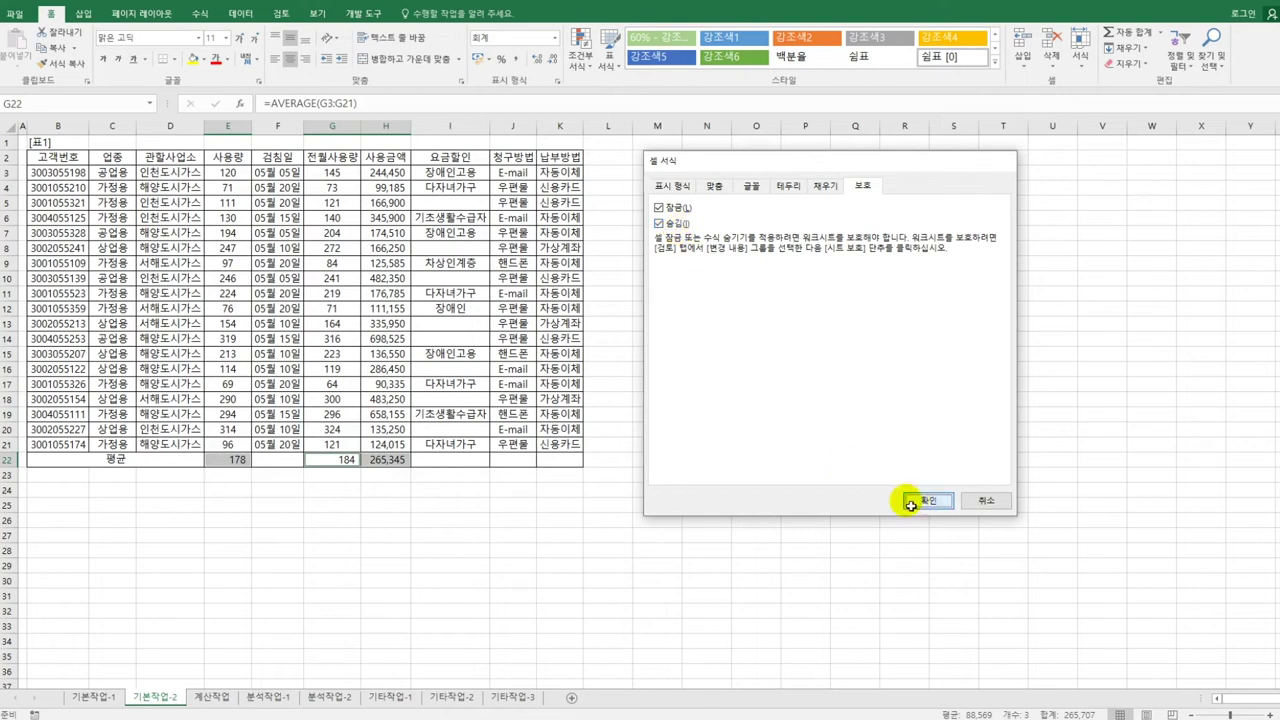
# Step: Protect the worksheet without a password, allowing selection of locked and unlocked cells
pyautogui.click(383, 470)
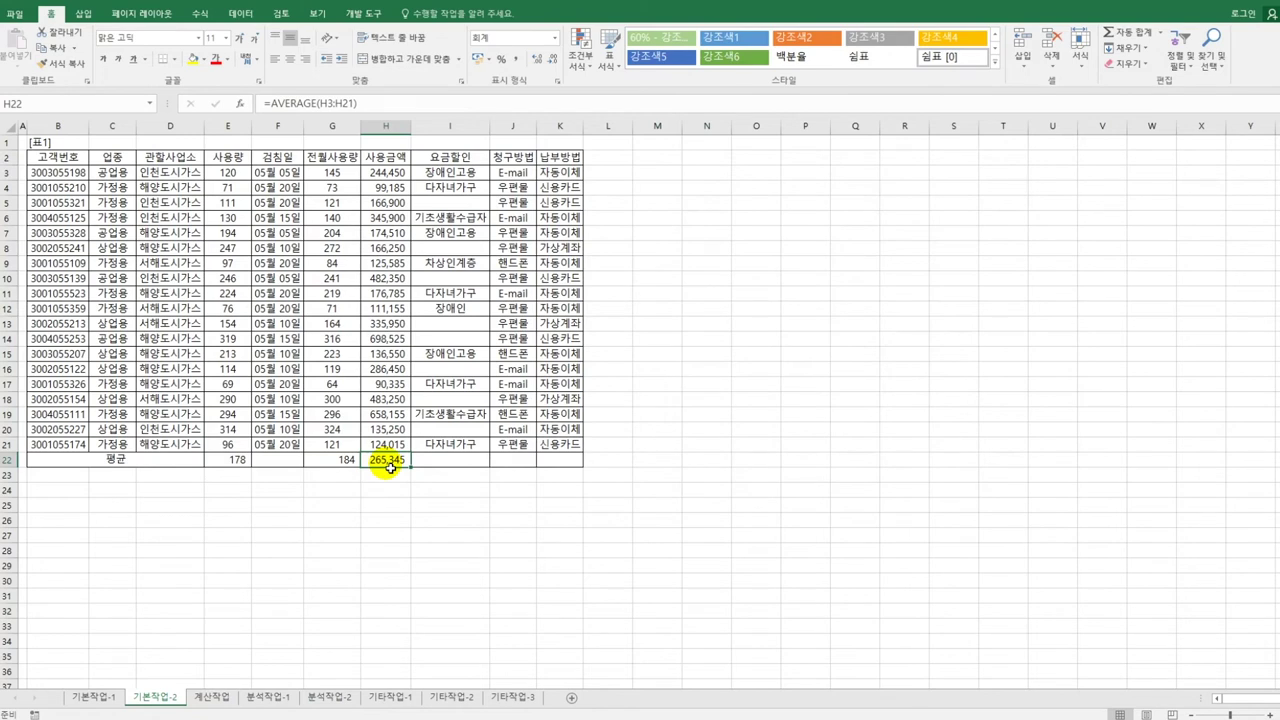
pyautogui.click(281, 14)
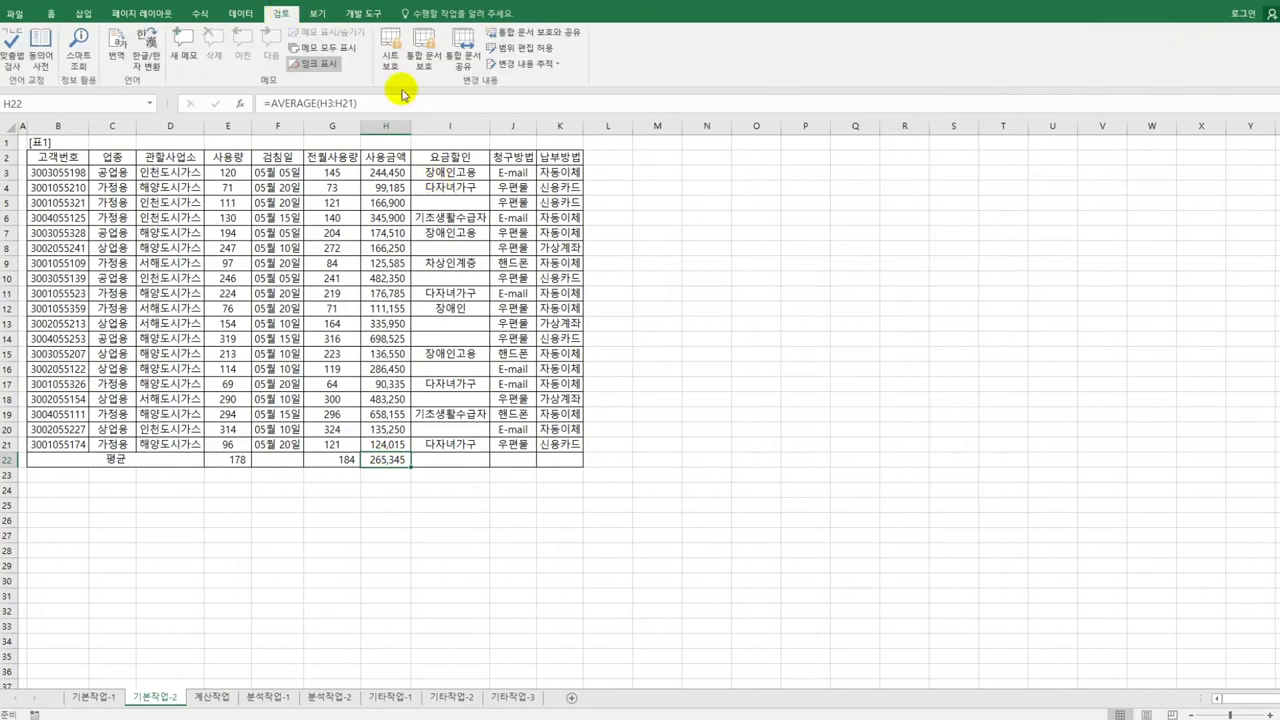
pyautogui.click(391, 60)
pyautogui.moveTo(836, 150); pyautogui.dragTo(681, 195)
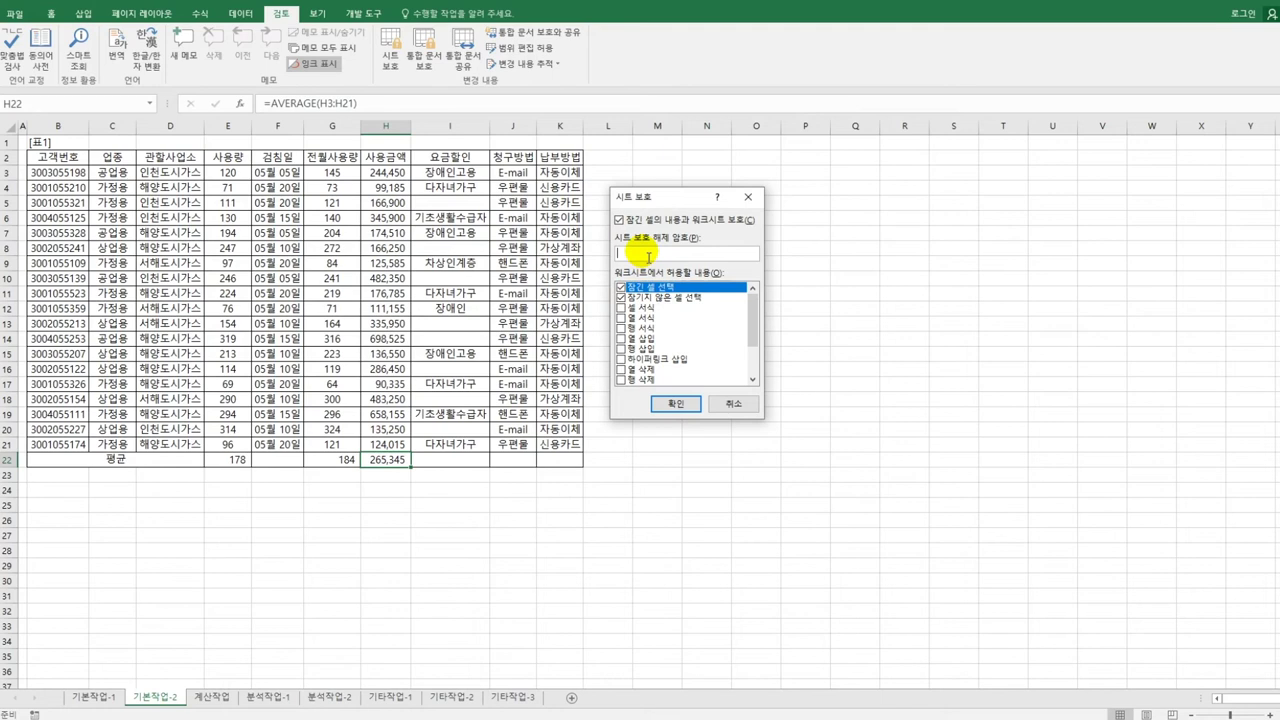
pyautogui.click(676, 403)
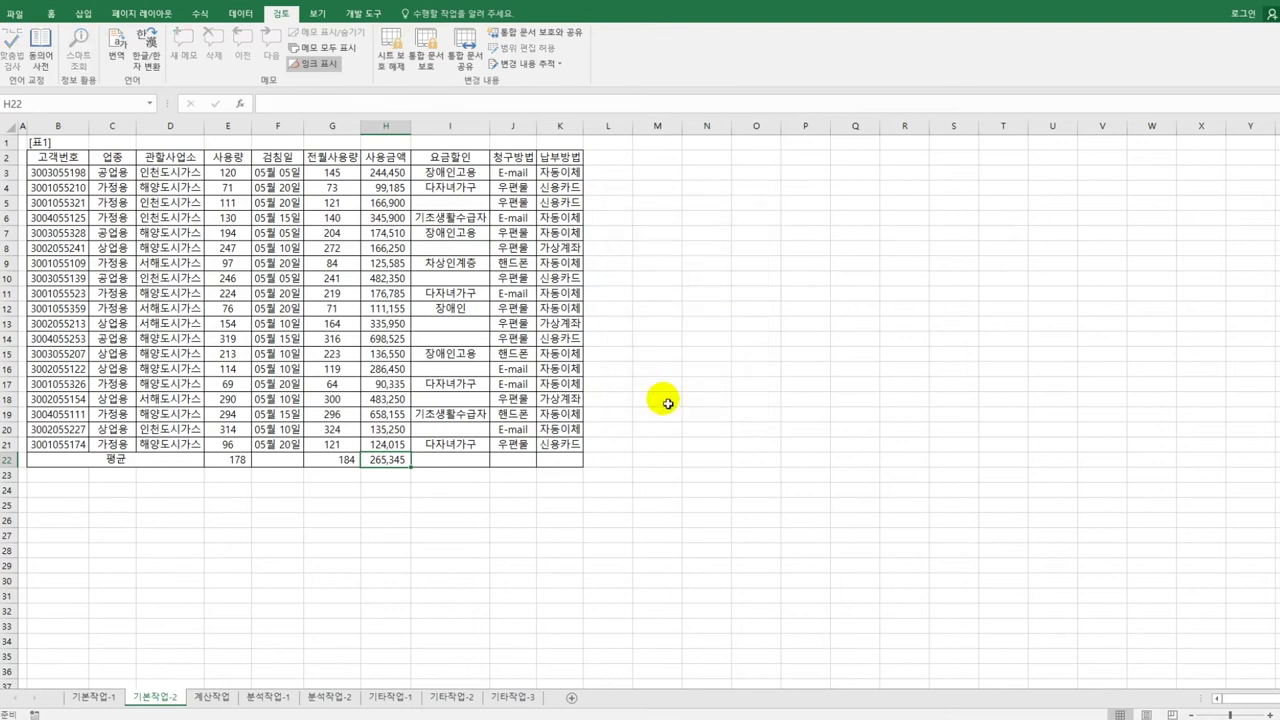
# Step: Check whether the average formulas in E22, G22 and H22 are hidden on the protected sheet
pyautogui.click(218, 462)
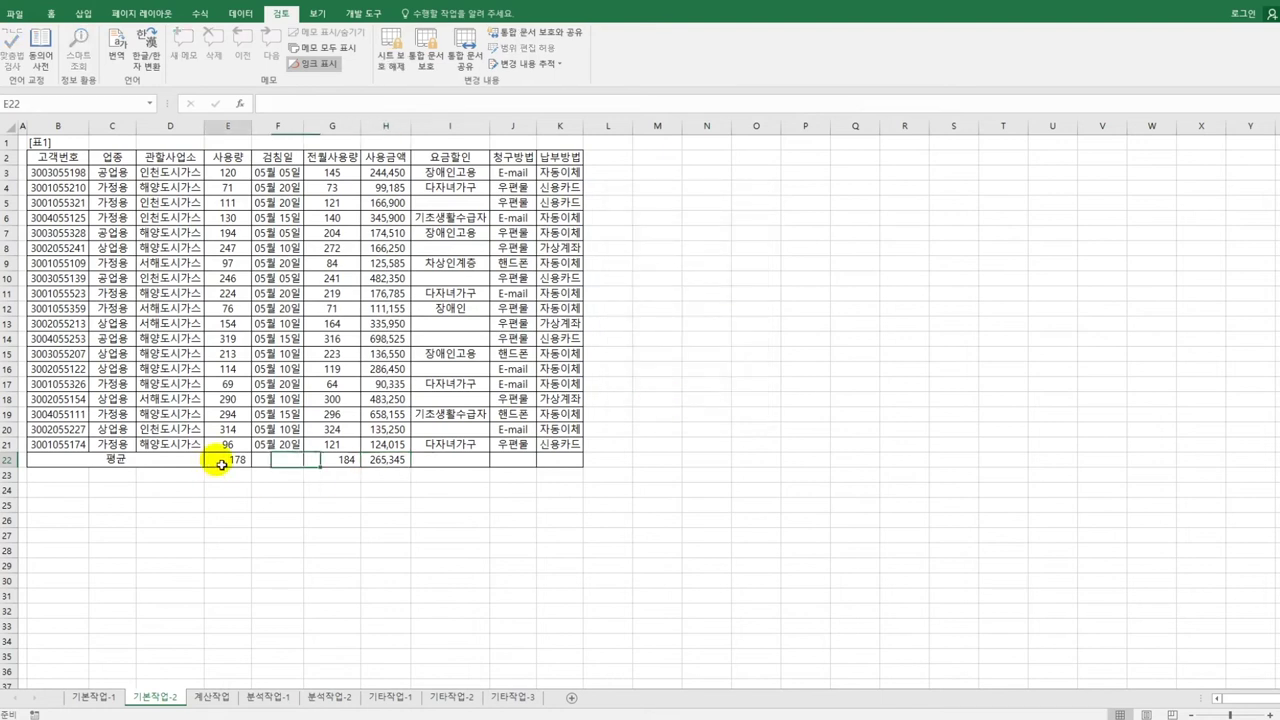
pyautogui.click(342, 463)
pyautogui.click(380, 464)
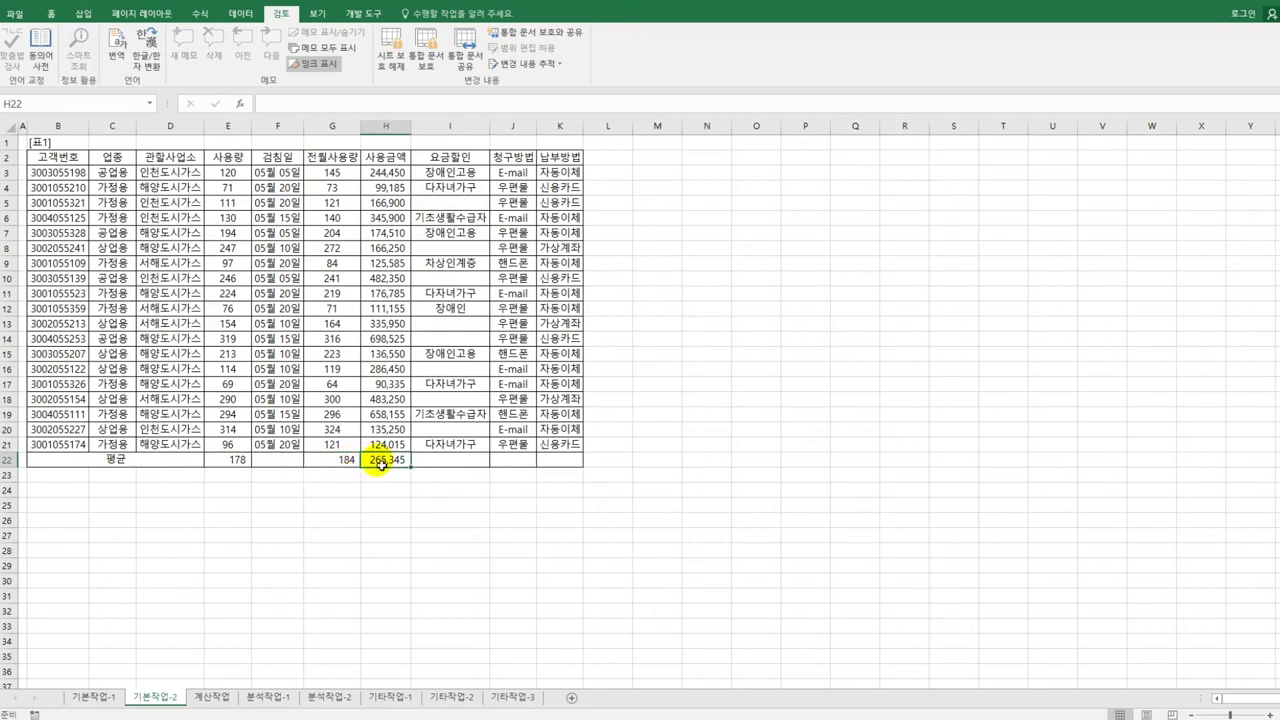
pyautogui.click(340, 464)
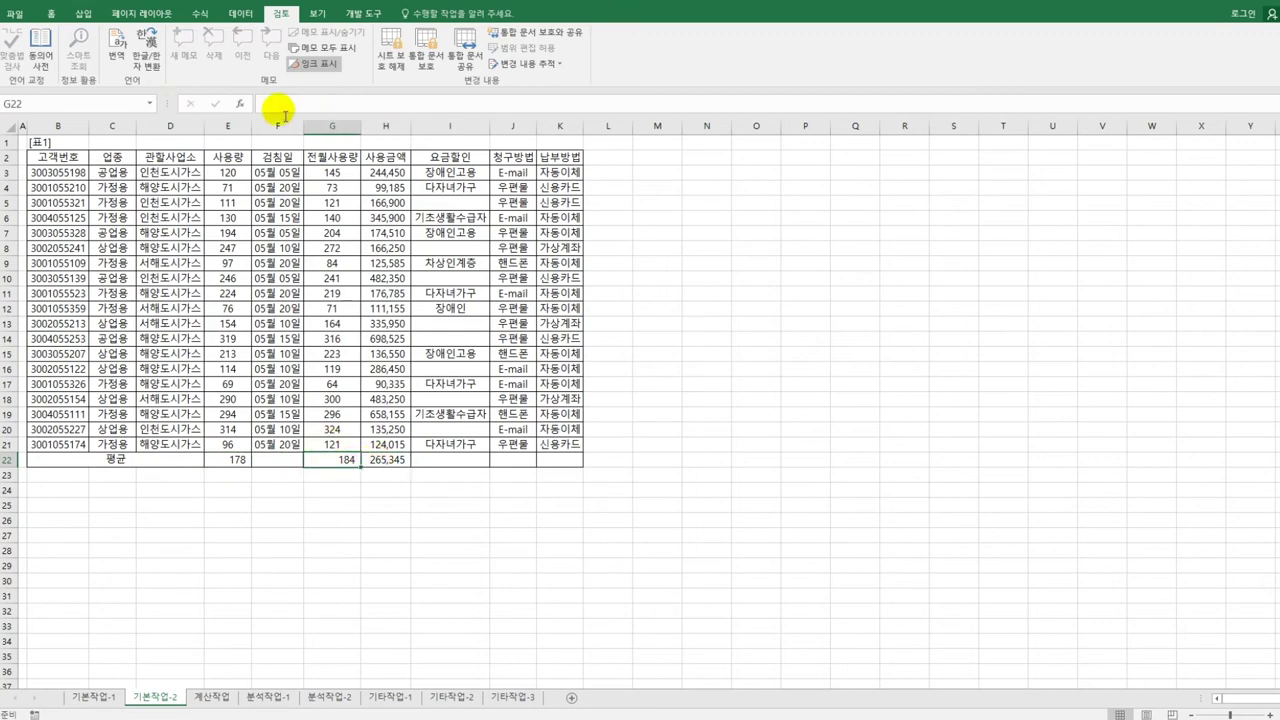
pyautogui.click(383, 462)
pyautogui.click(345, 463)
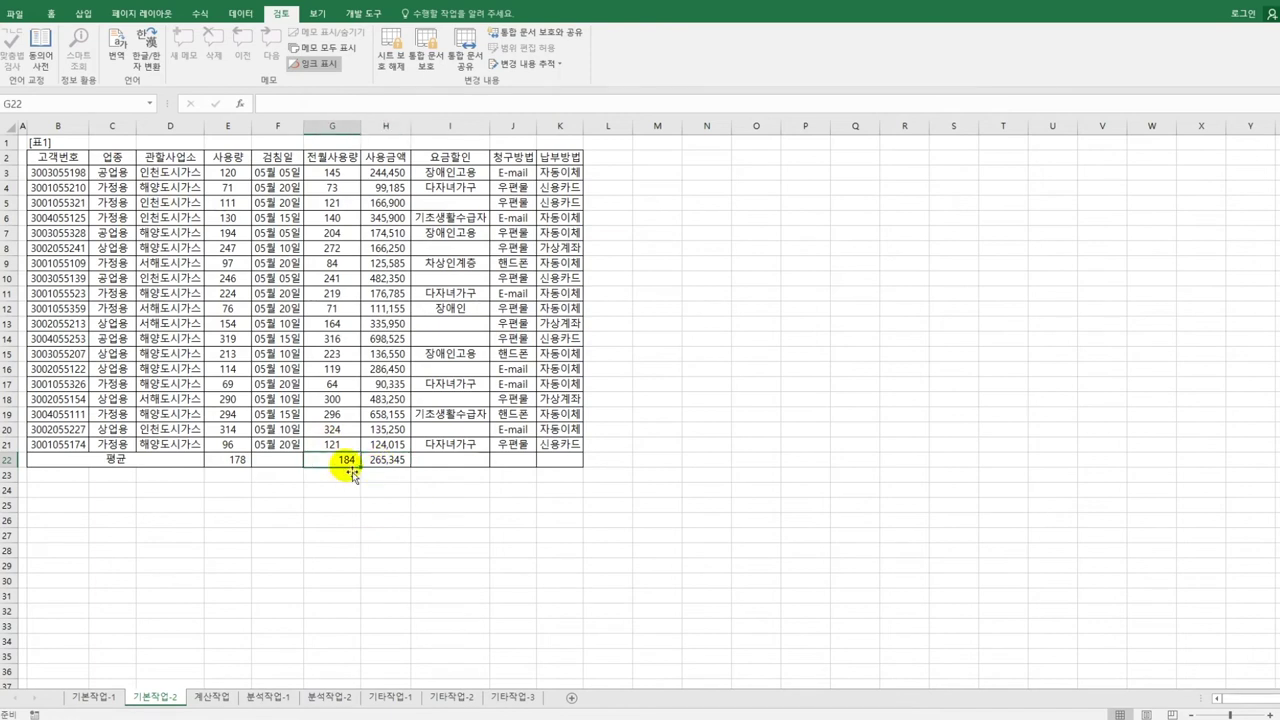
# Step: Inspect the average cells E22, G22 and H22 once more for any visible formula
pyautogui.click(233, 461)
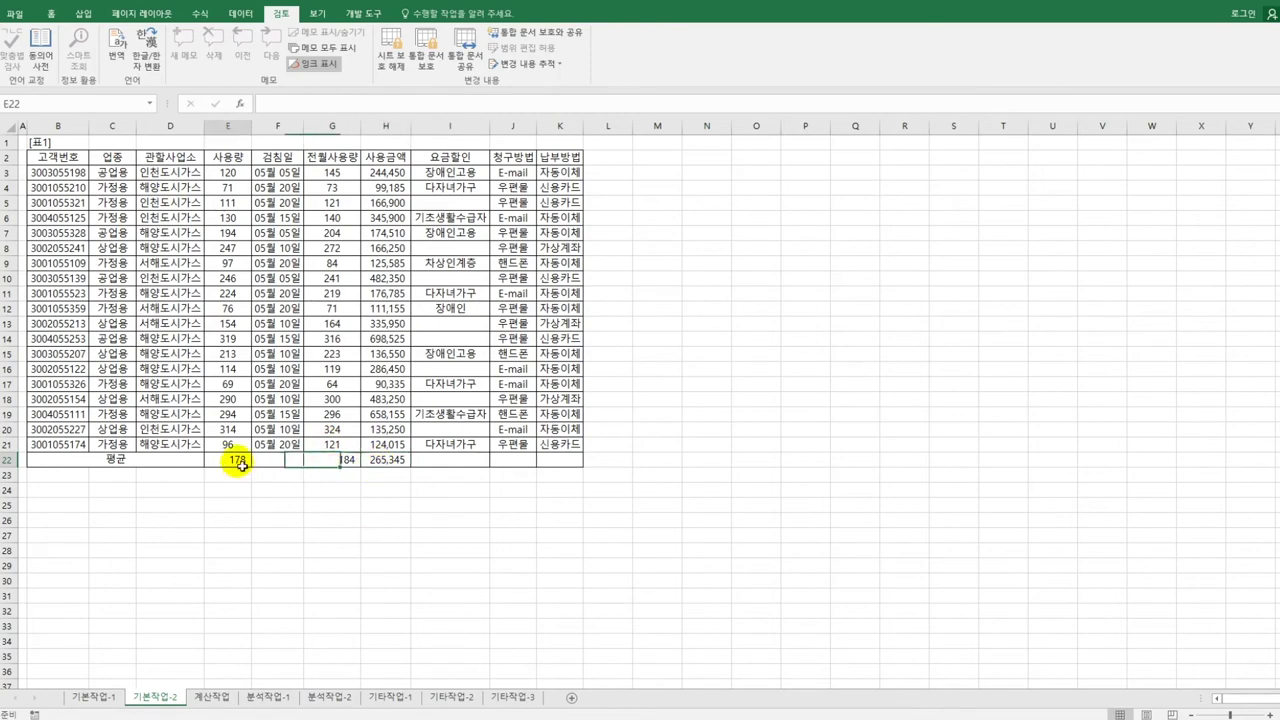
pyautogui.click(352, 464)
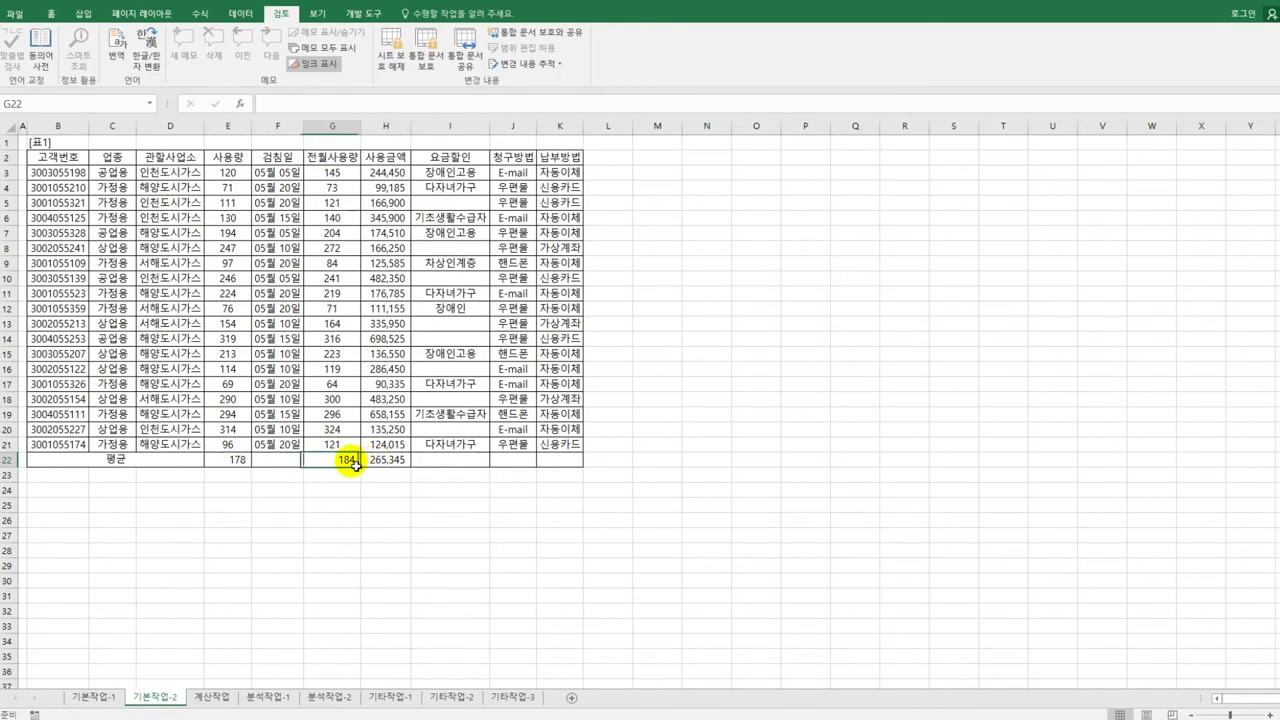
pyautogui.click(383, 462)
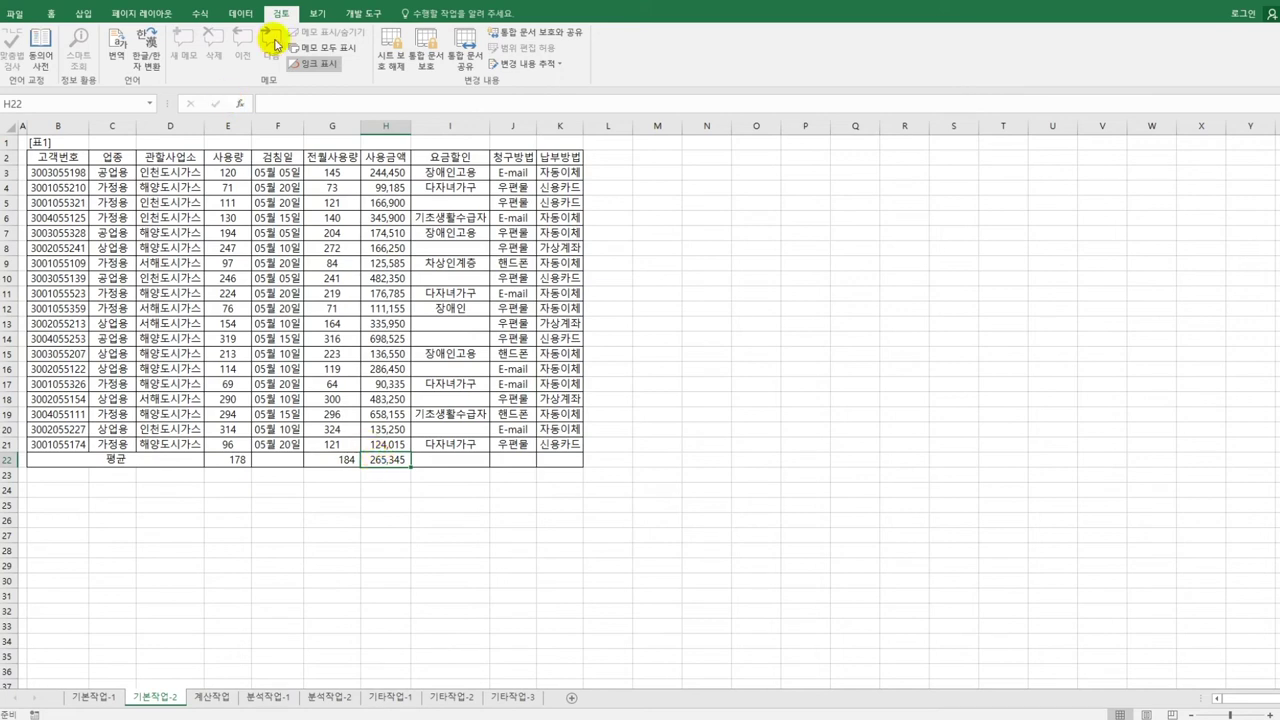
# Step: Show sheet 기본작업-2 in Page Break Preview at 100% zoom
pyautogui.click(322, 15)
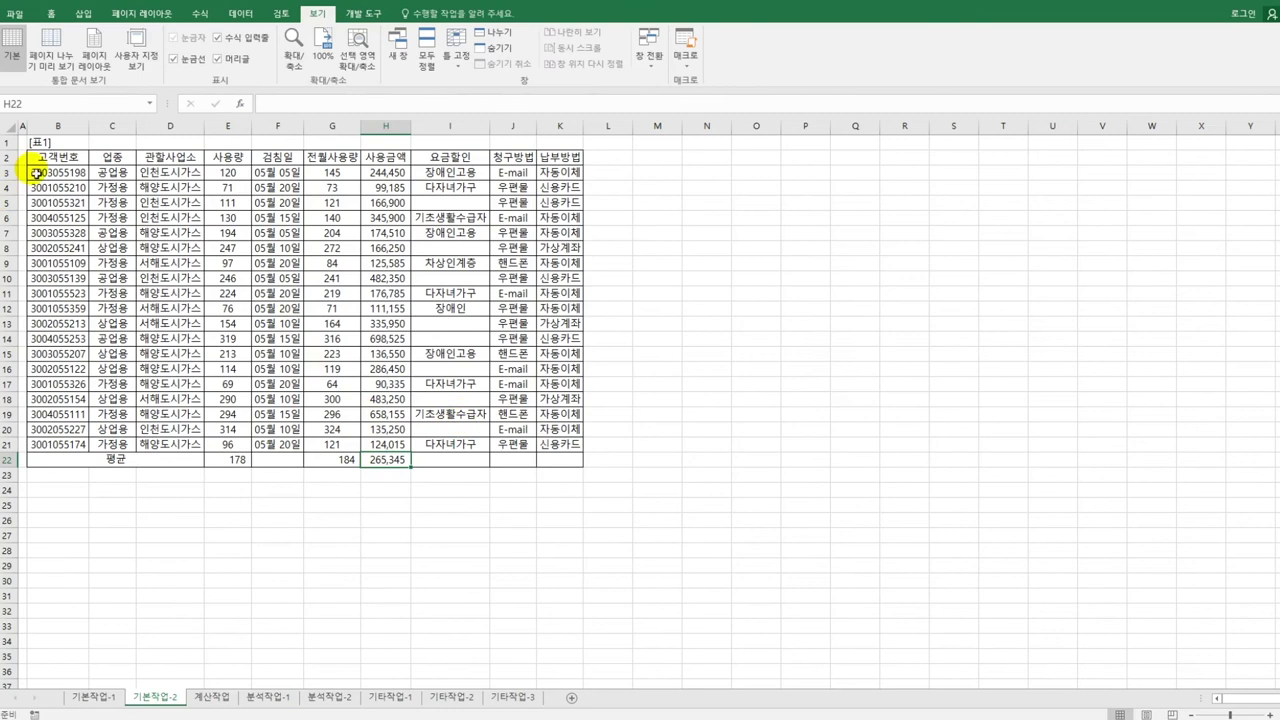
pyautogui.click(50, 68)
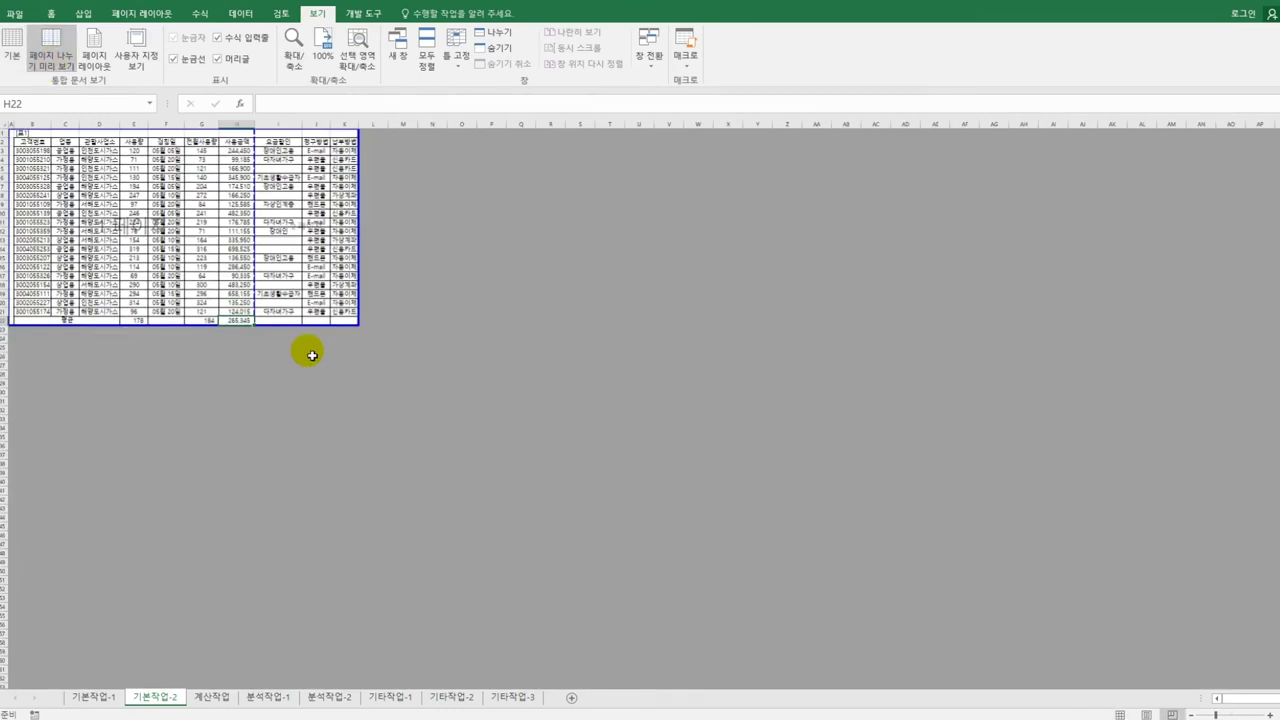
pyautogui.click(322, 55)
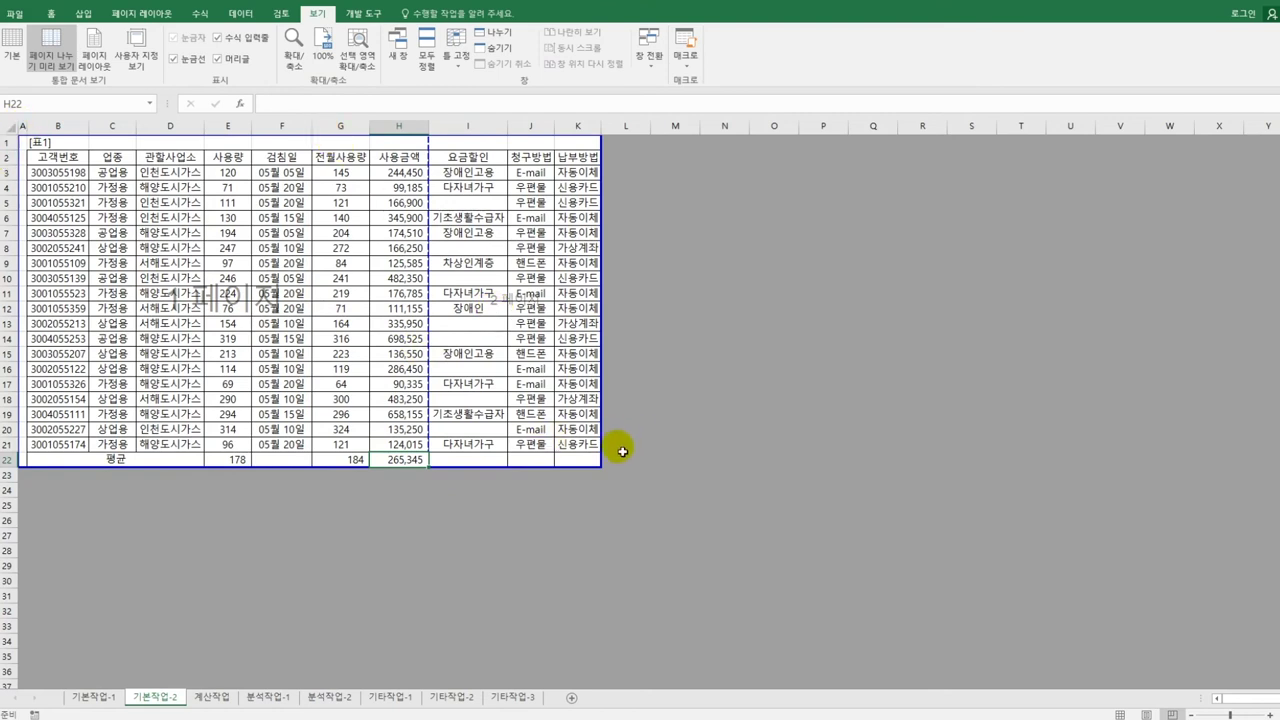
# Step: Limit the print area to B2:K22 and remove the vertical page break after column H so everything fits on one page
pyautogui.moveTo(301, 146); pyautogui.dragTo(297, 158)
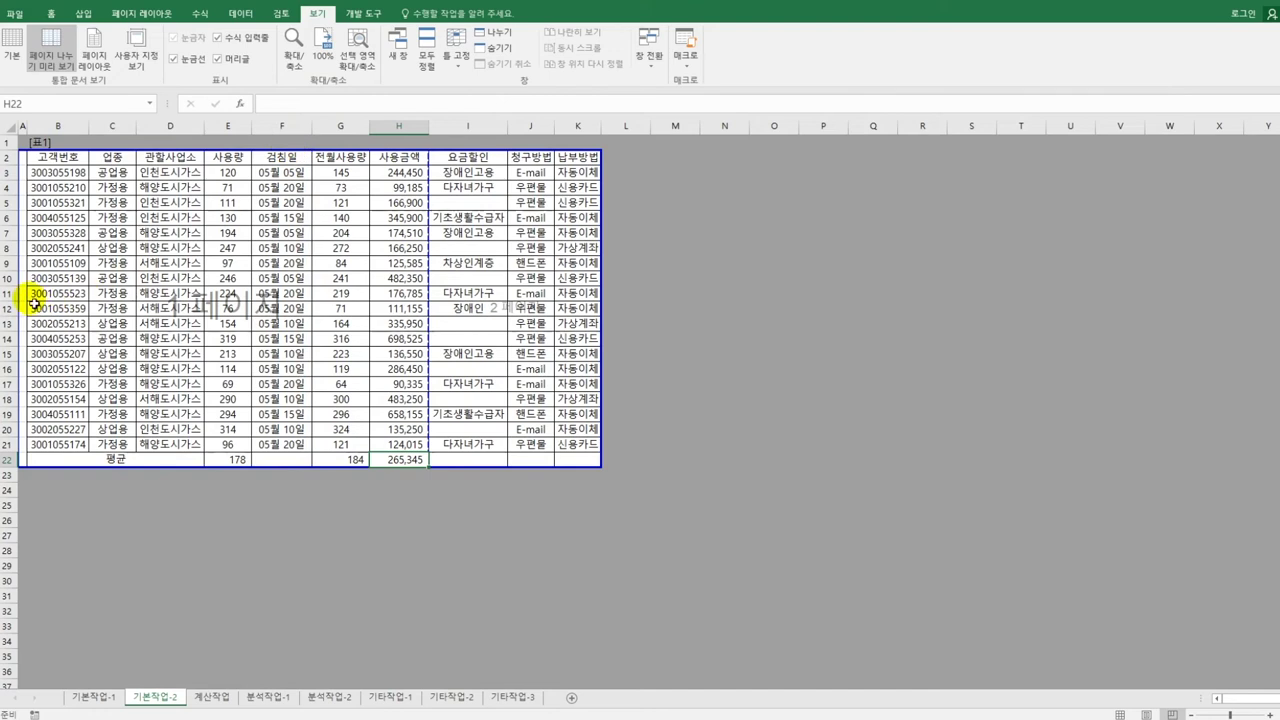
pyautogui.moveTo(19, 290); pyautogui.dragTo(28, 295)
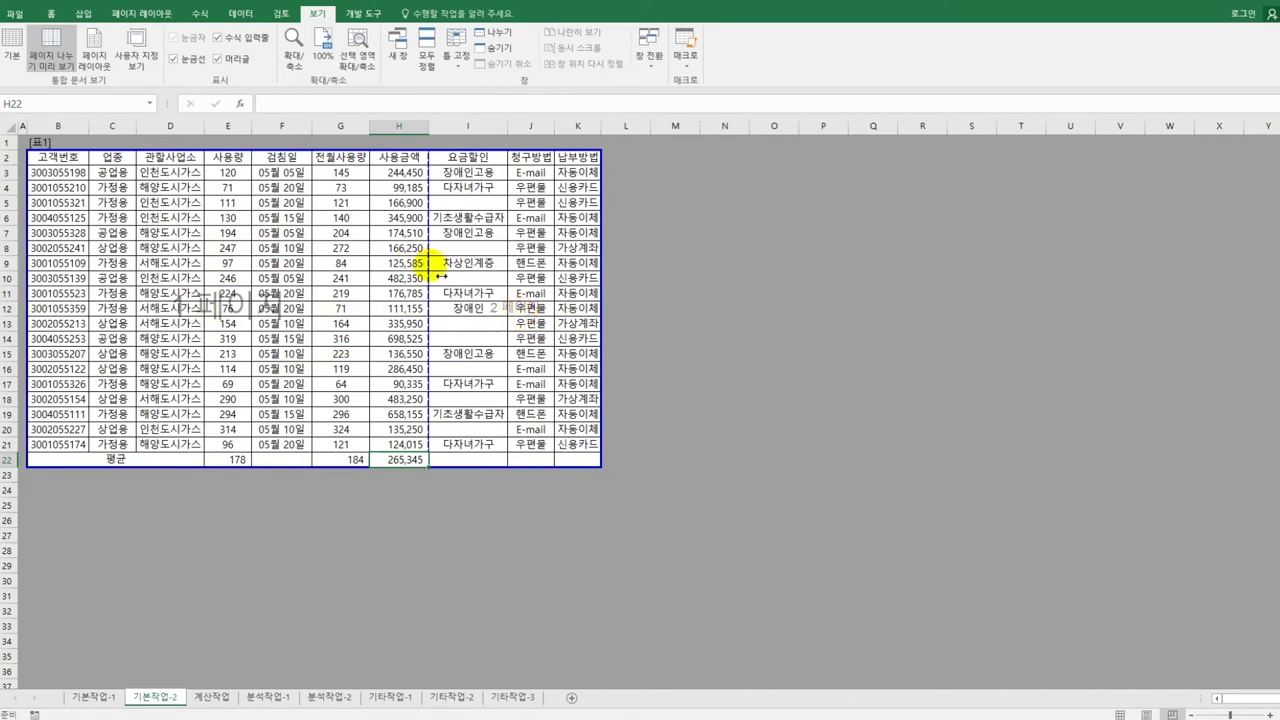
pyautogui.moveTo(440, 276); pyautogui.dragTo(617, 283)
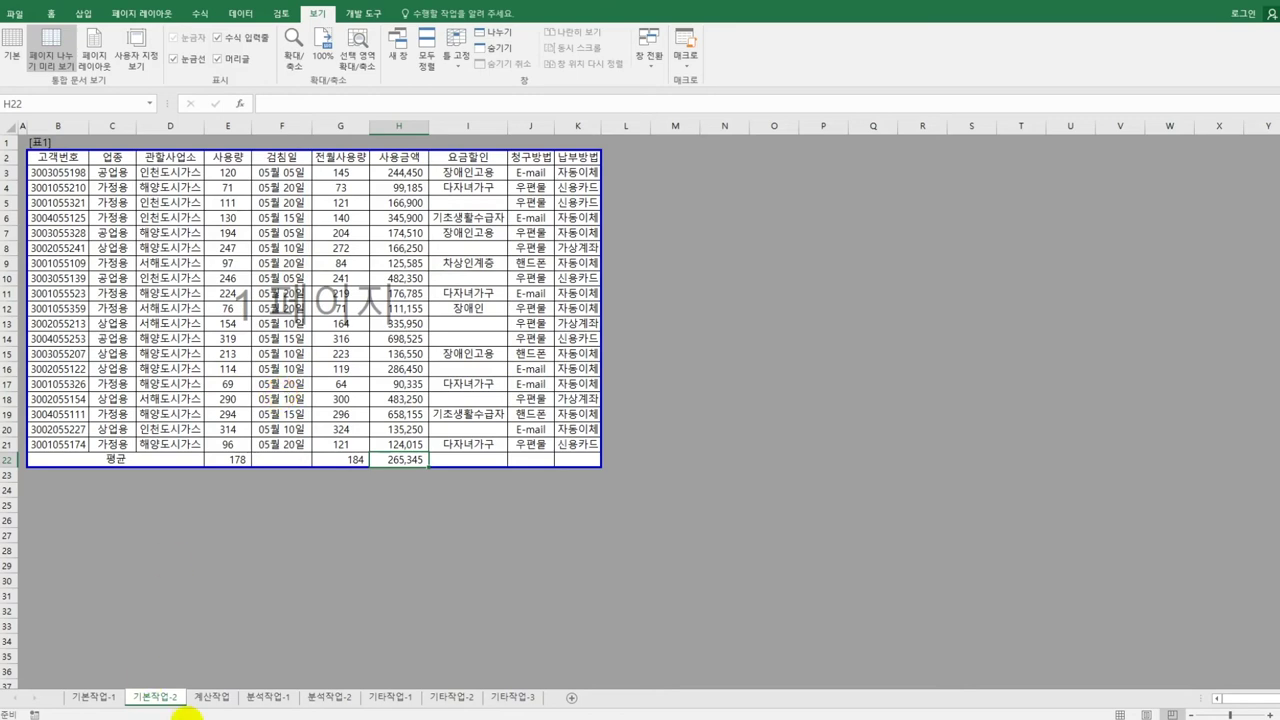
# Step: On sheet 계산작업, examine the 검침일 dates in E3:E21 and the 사용기간 range F3:F21
pyautogui.click(231, 697)
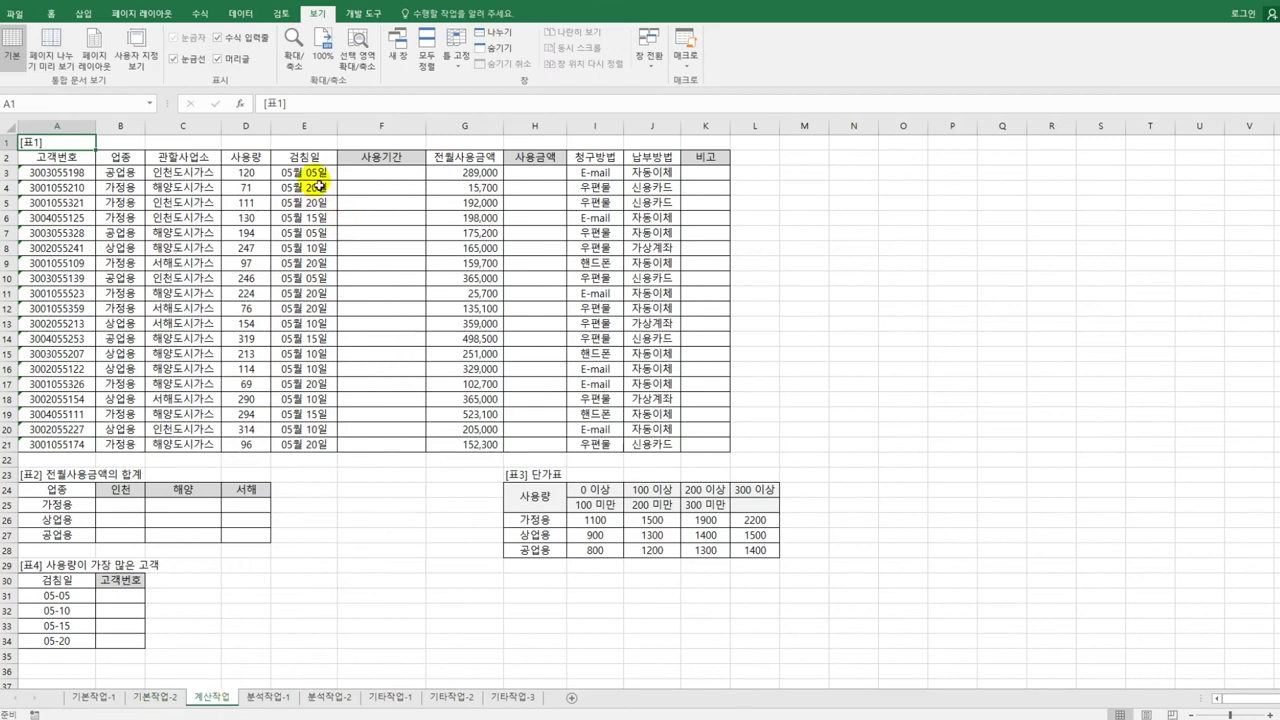
pyautogui.moveTo(319, 180); pyautogui.dragTo(319, 453)
pyautogui.moveTo(409, 177); pyautogui.dragTo(405, 459)
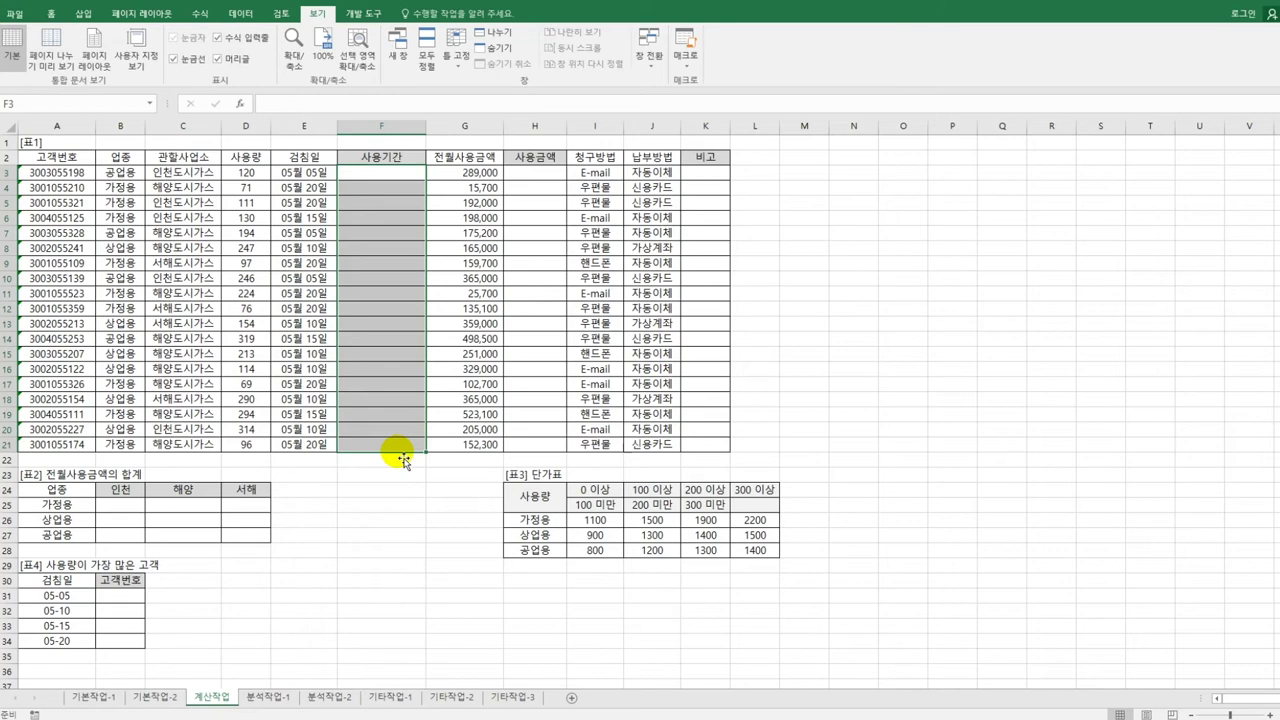
pyautogui.click(328, 178)
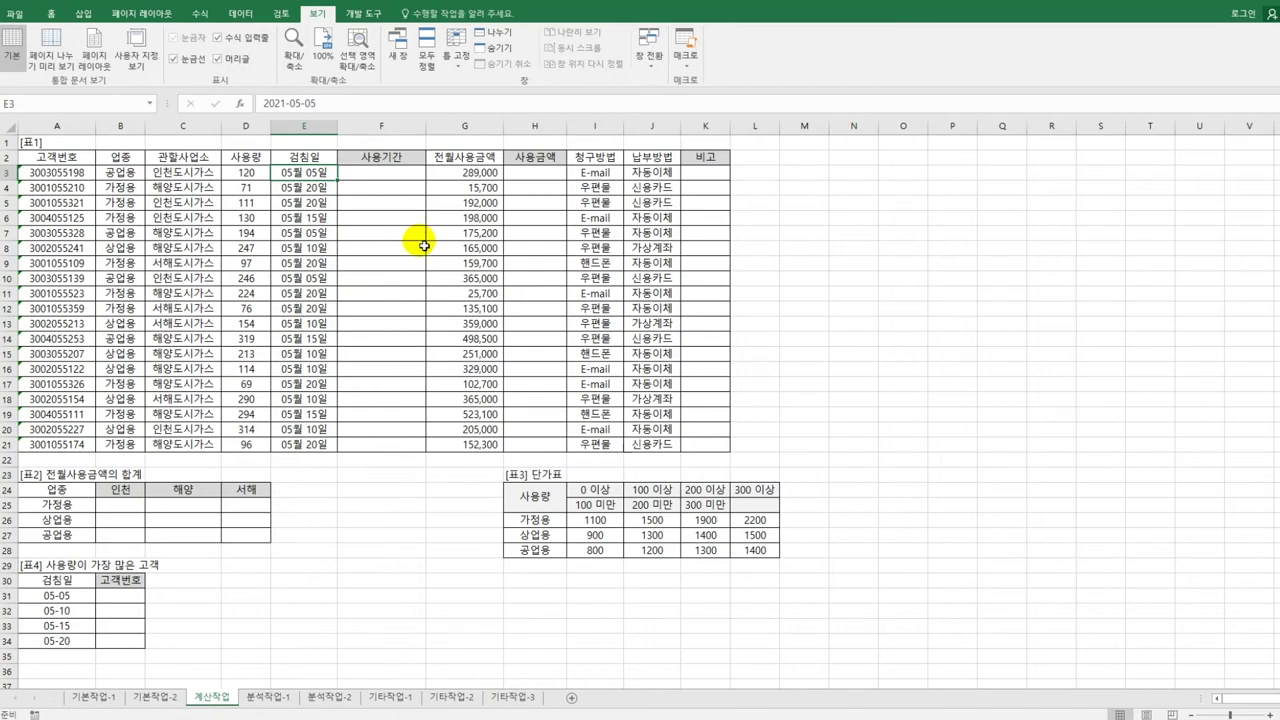
# Step: Enter =TEXT(EDATE(E3,-1)+1,"mm/dd") in F3 to get the start date of the usage period
pyautogui.click(373, 179)
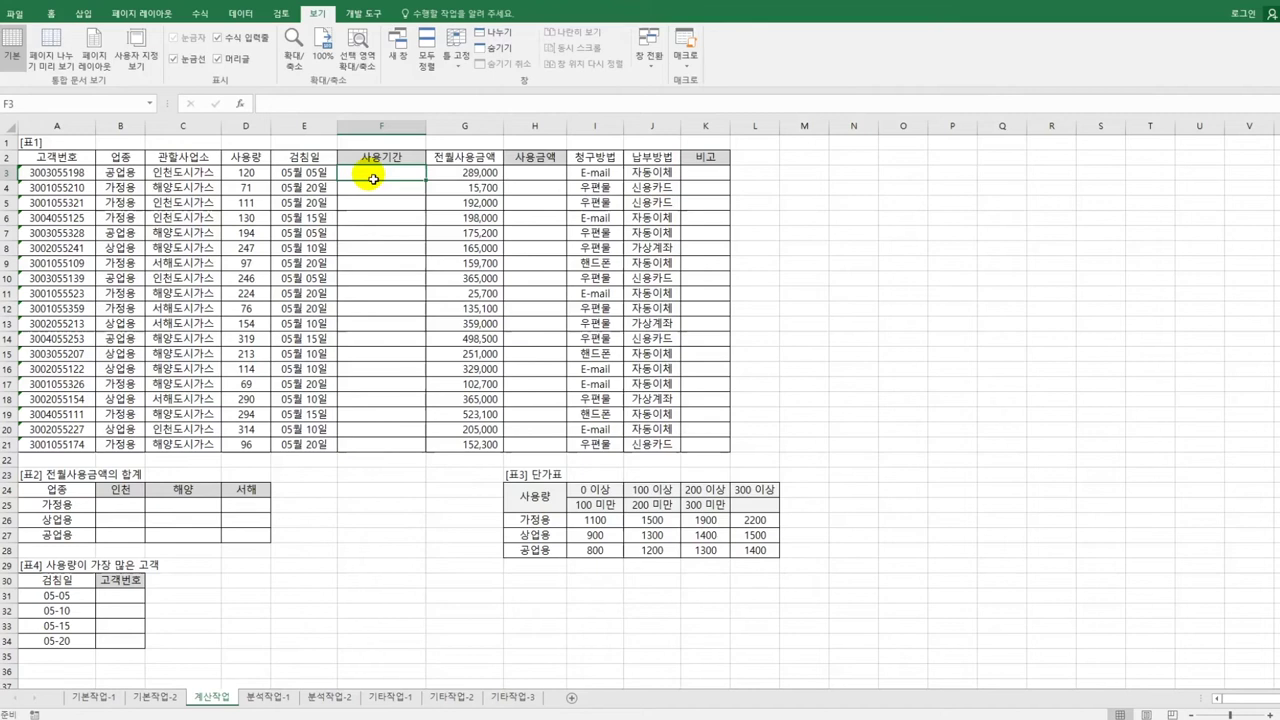
pyautogui.write('=')
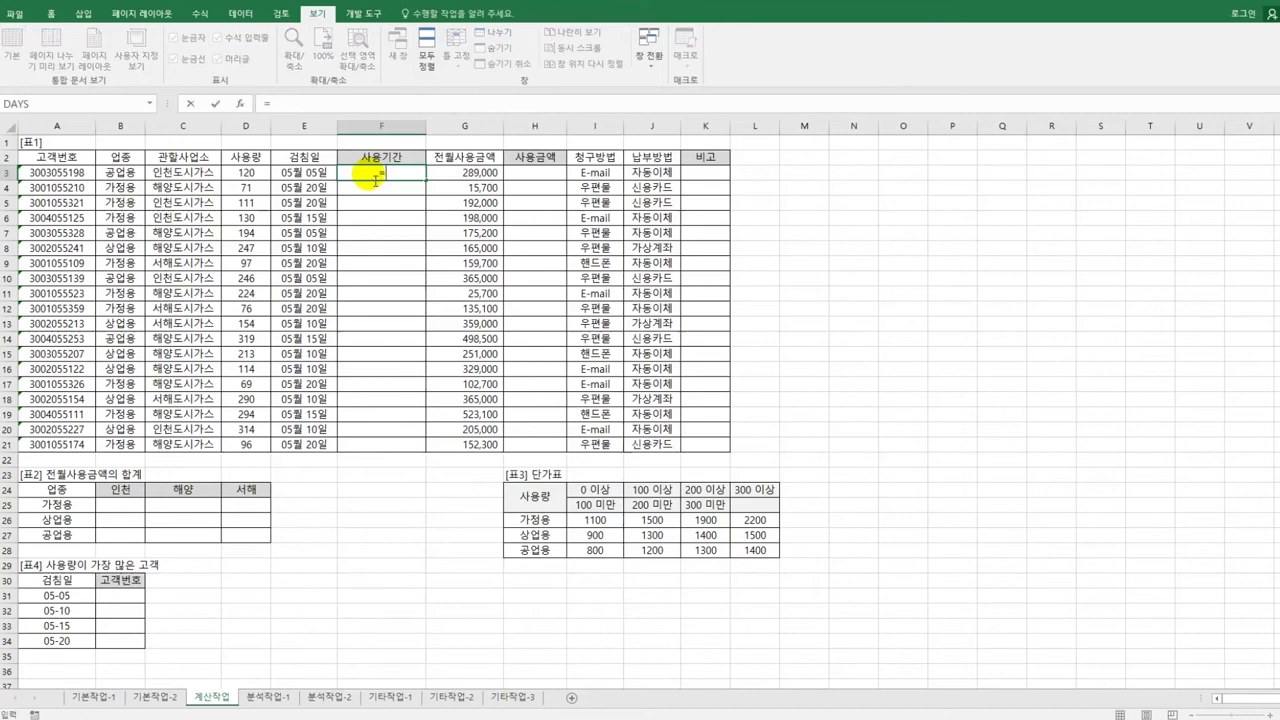
pyautogui.write('text(')
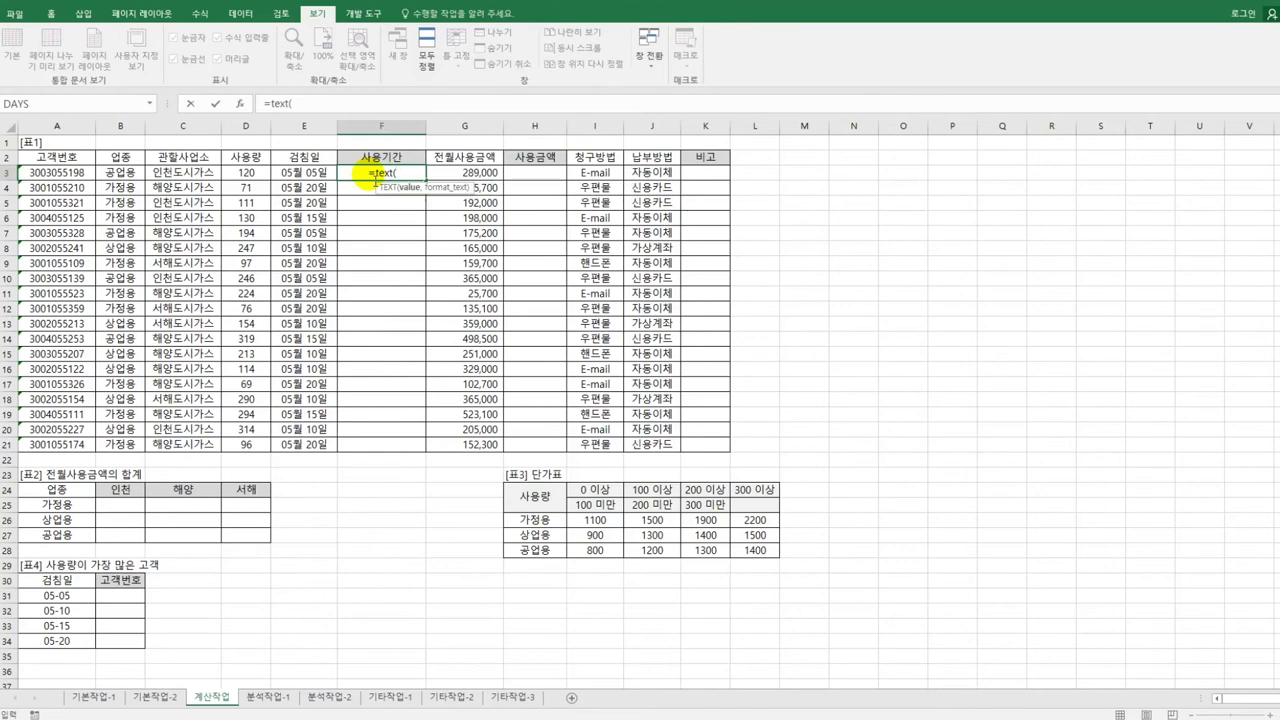
pyautogui.write('ed')
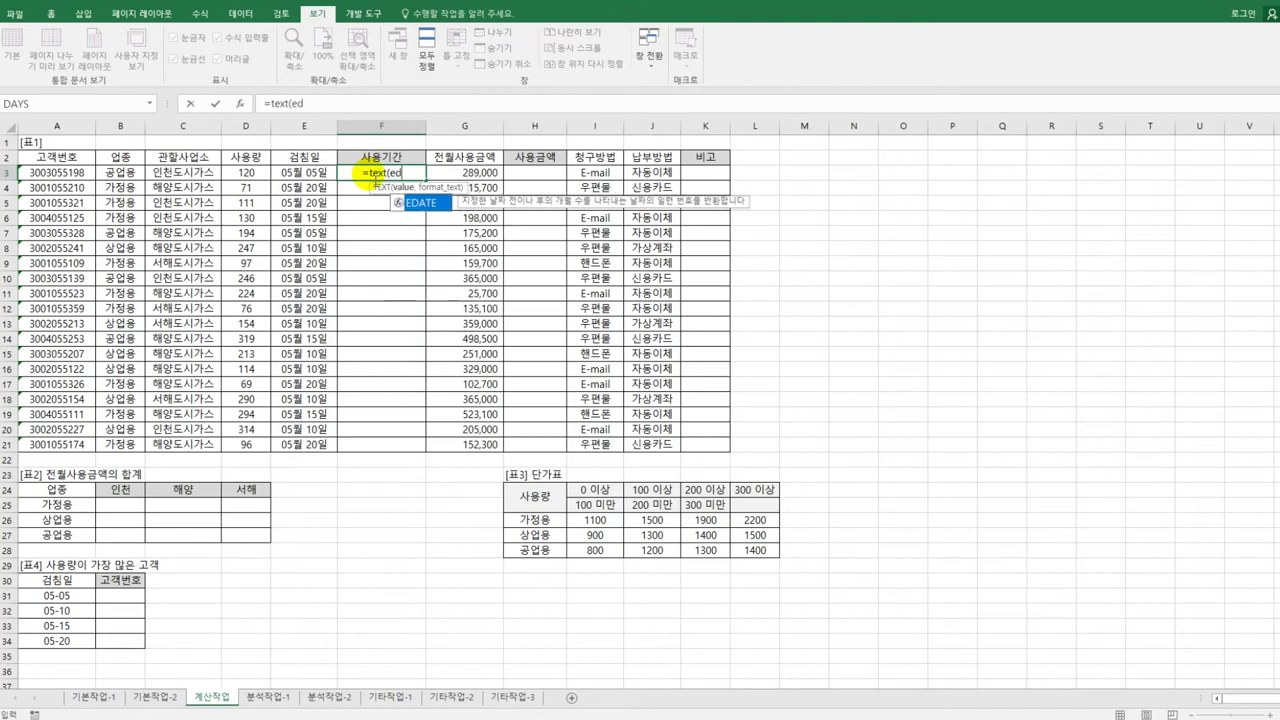
pyautogui.press('Tab')
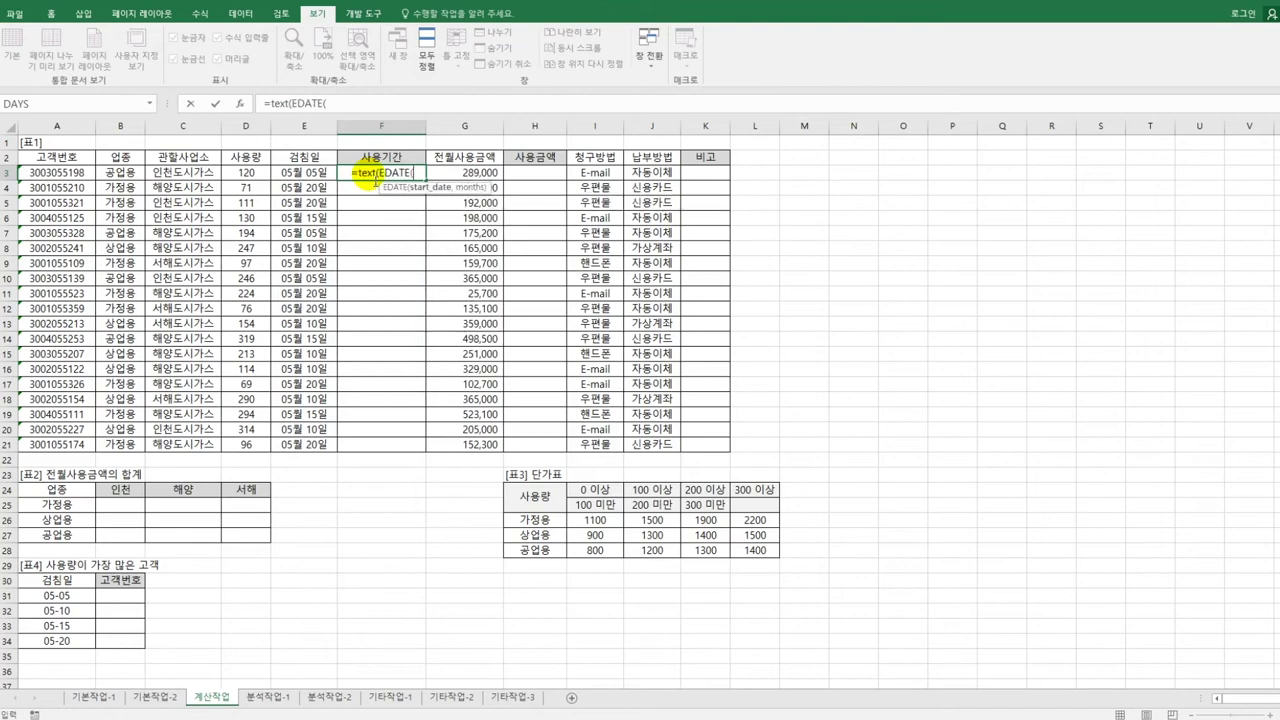
pyautogui.press('Left')
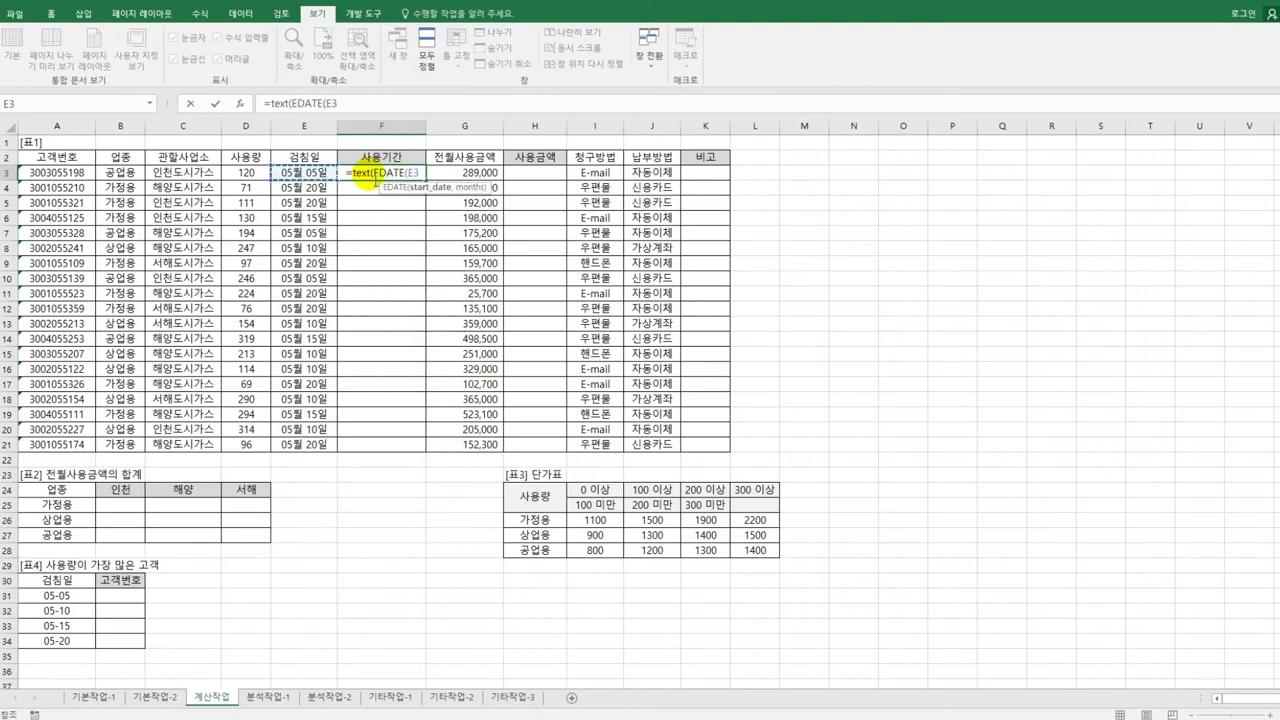
pyautogui.write(',')
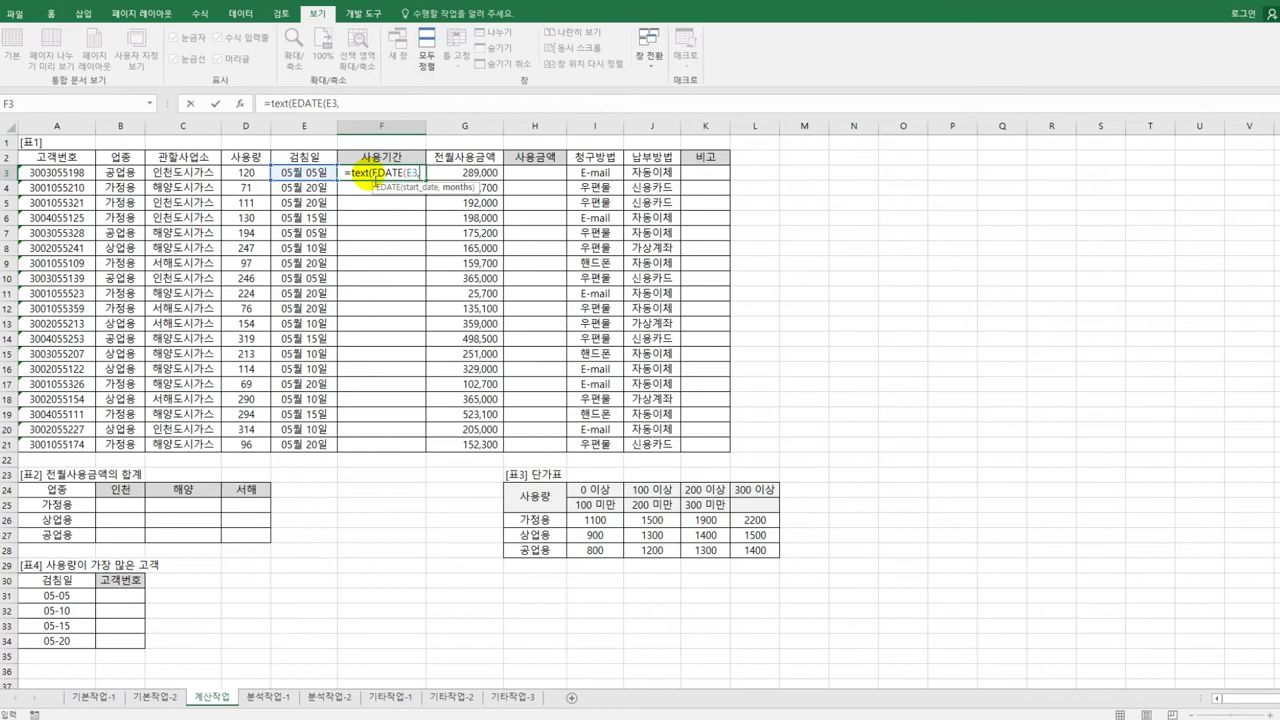
pyautogui.write('-1')
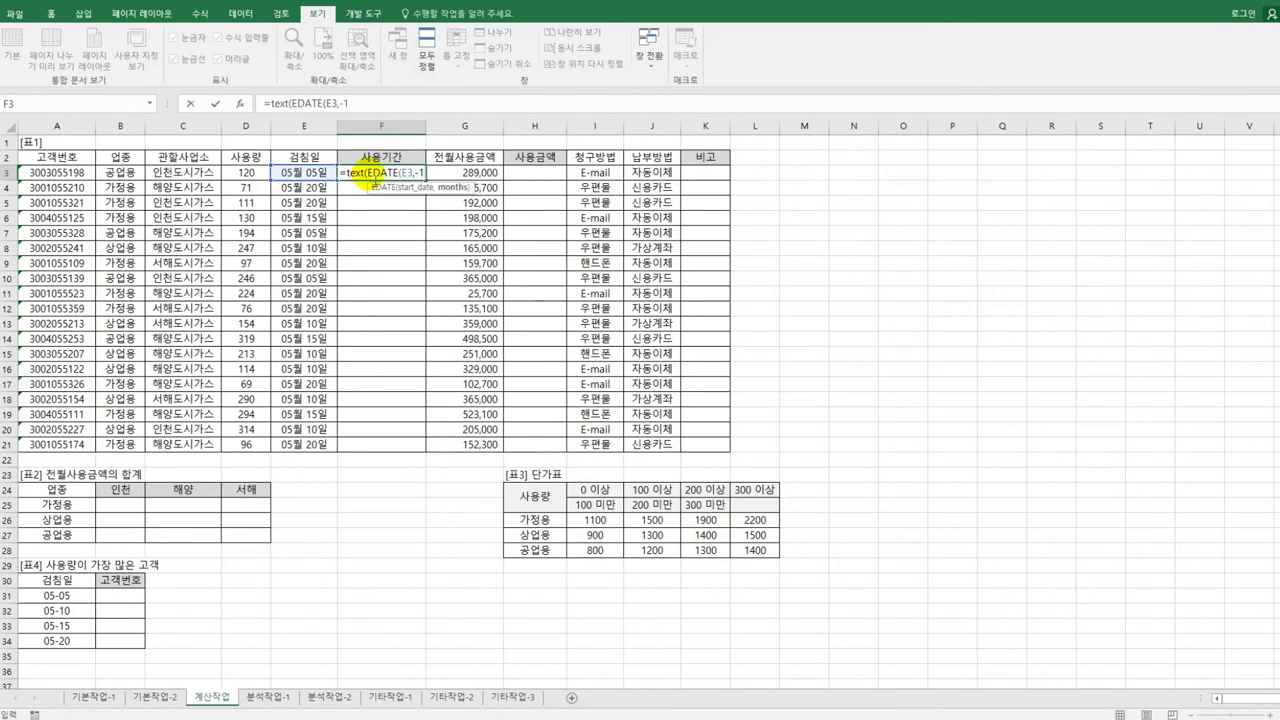
pyautogui.write(')')
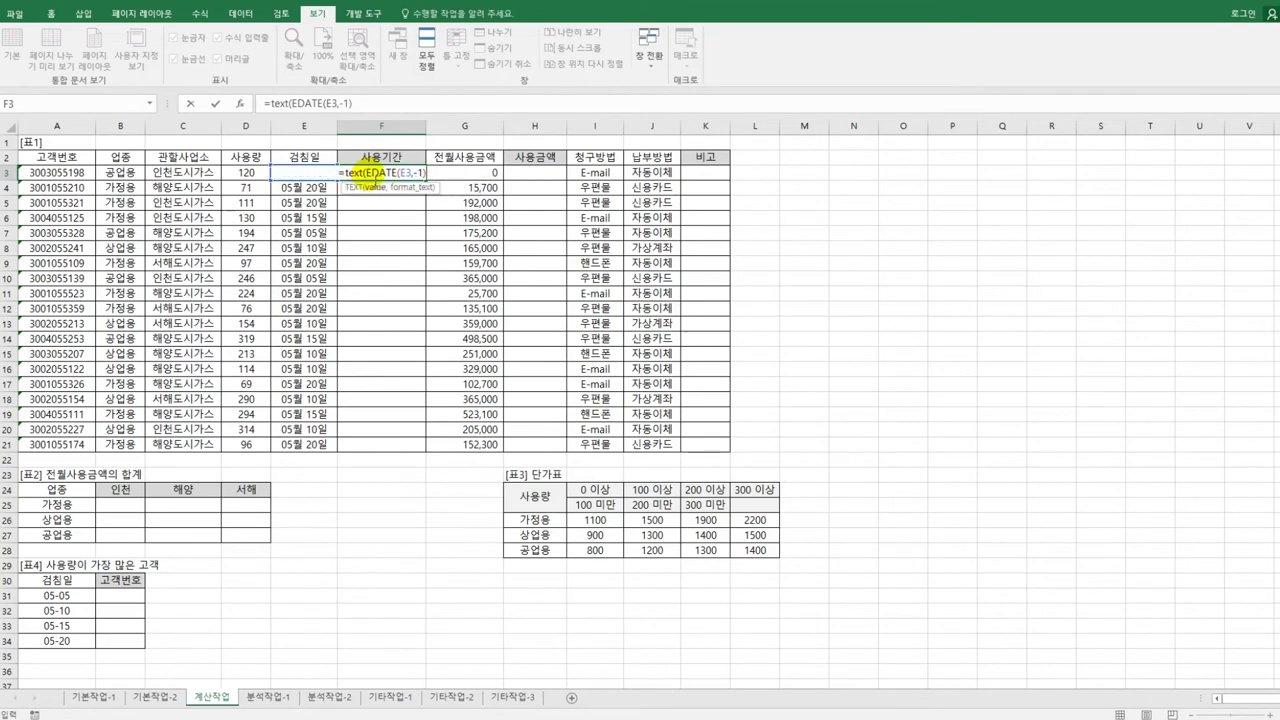
pyautogui.write('+1')
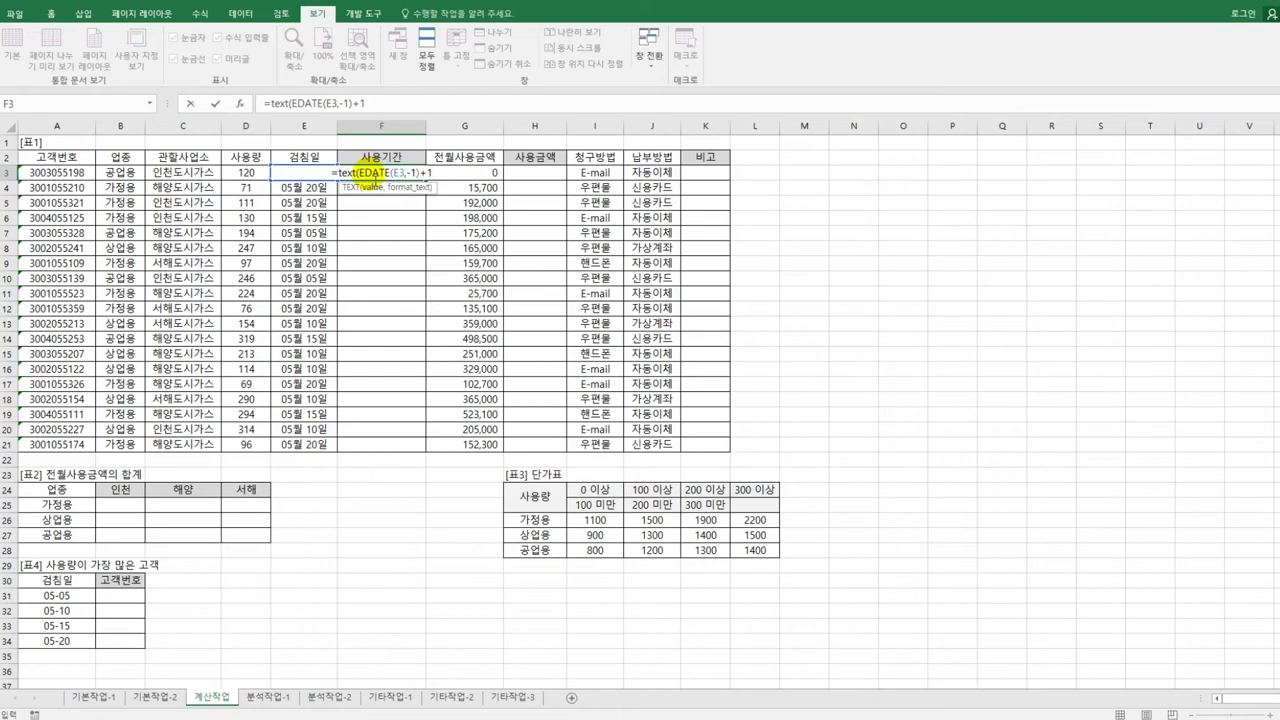
pyautogui.write(',')
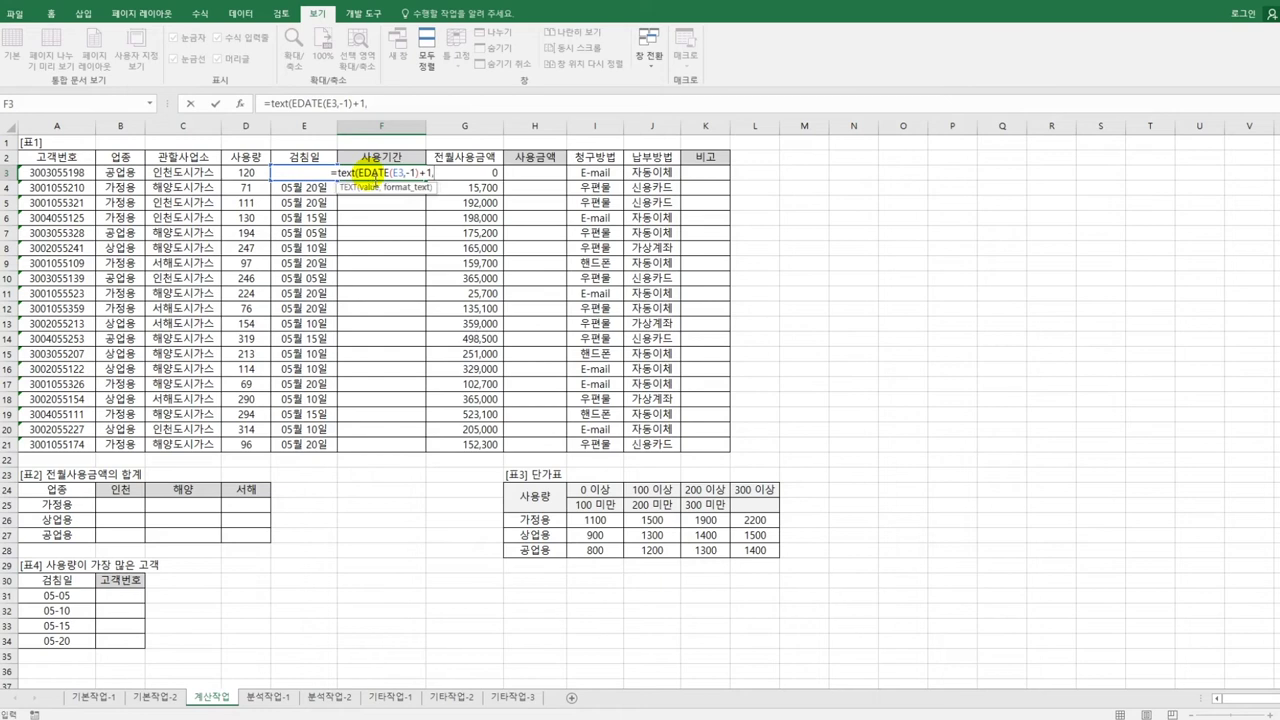
pyautogui.write('"mm')
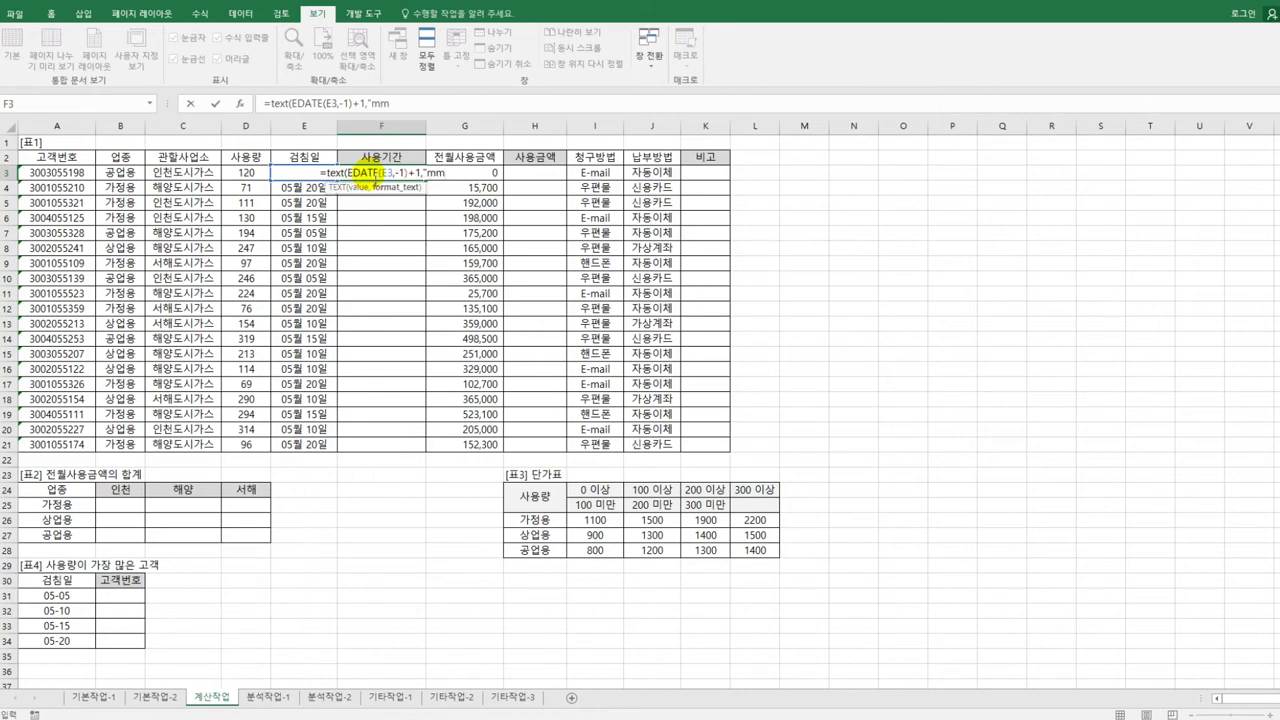
pyautogui.write('/dd"')
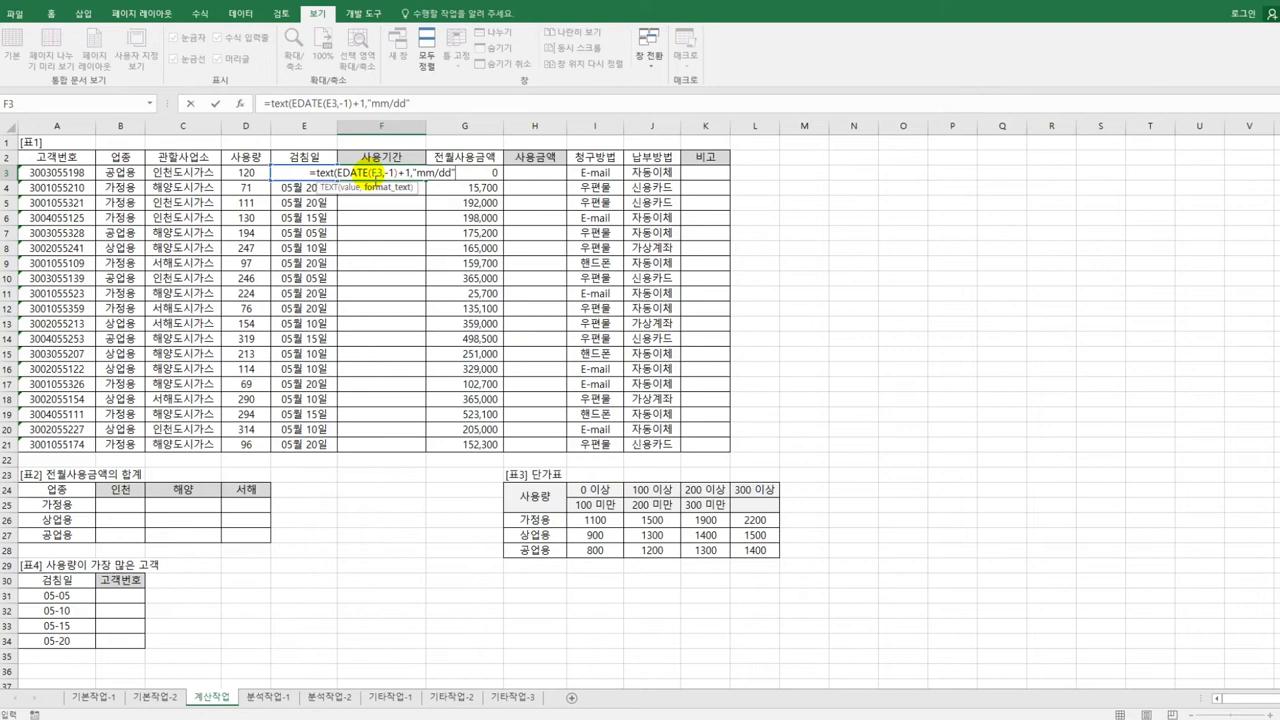
pyautogui.write(')')
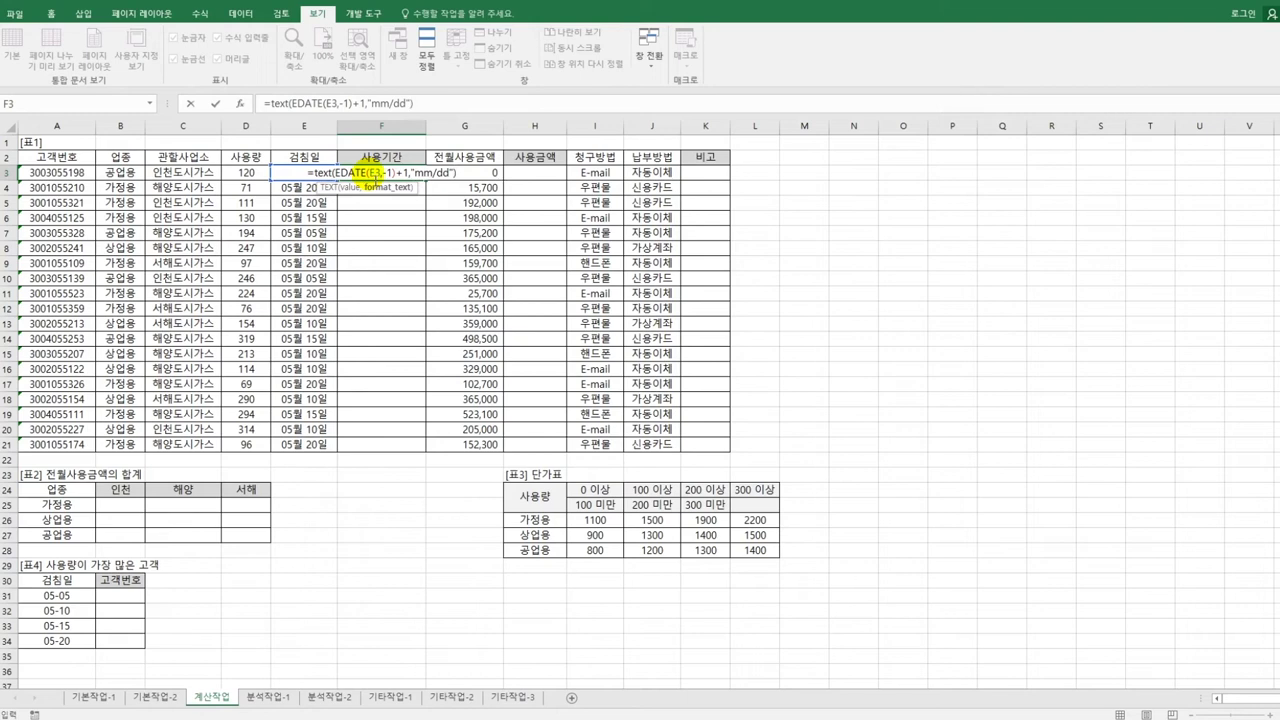
pyautogui.press('Return')
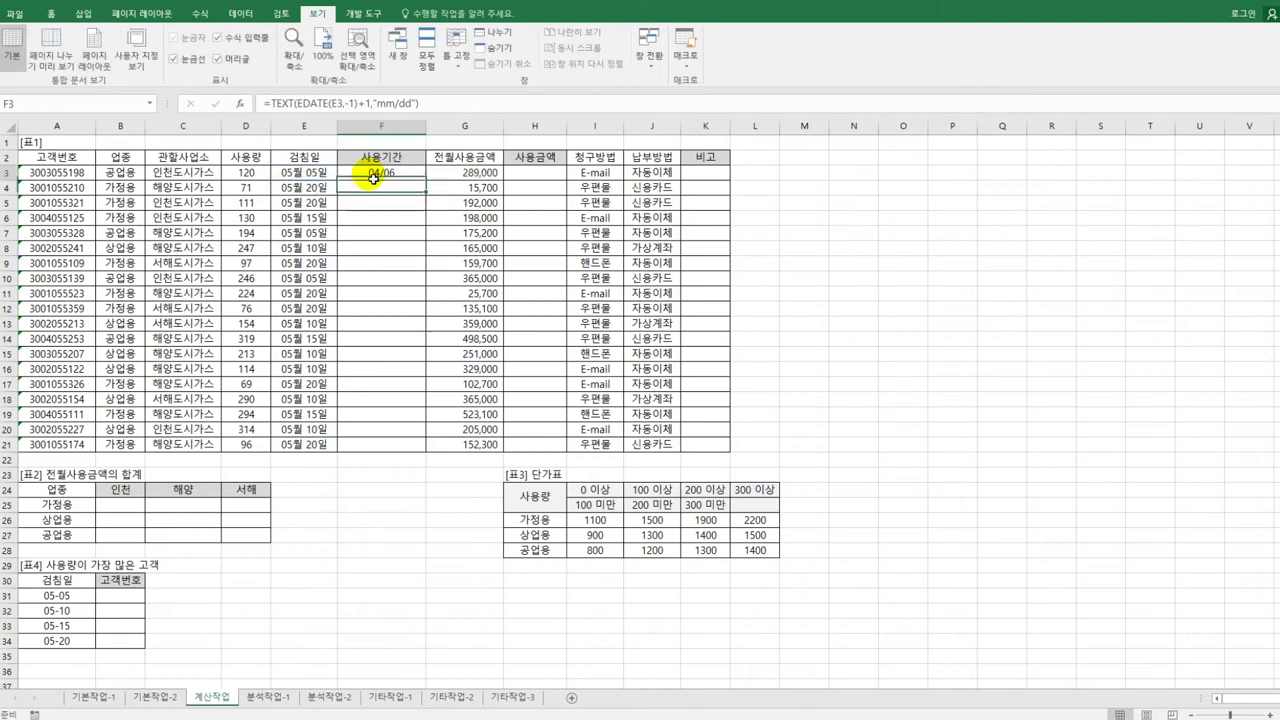
# Step: Append &"~" to the usage period formula in F3
pyautogui.click(373, 177)
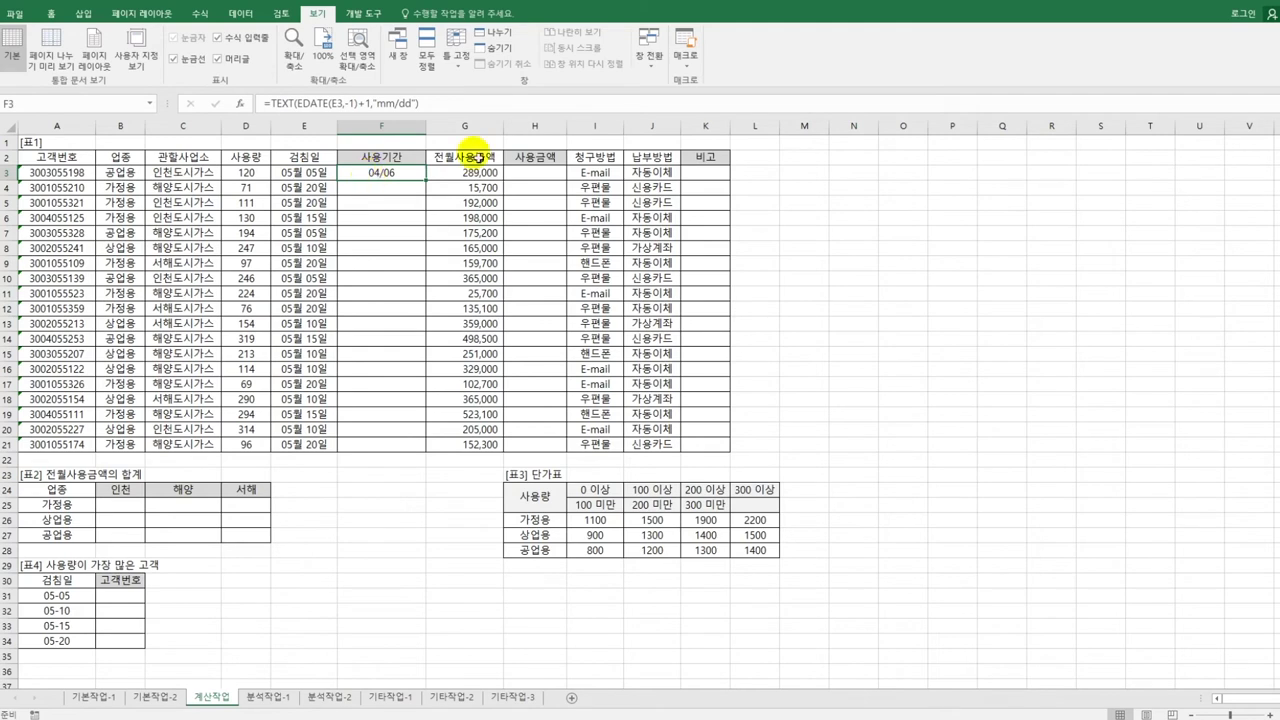
pyautogui.click(430, 103)
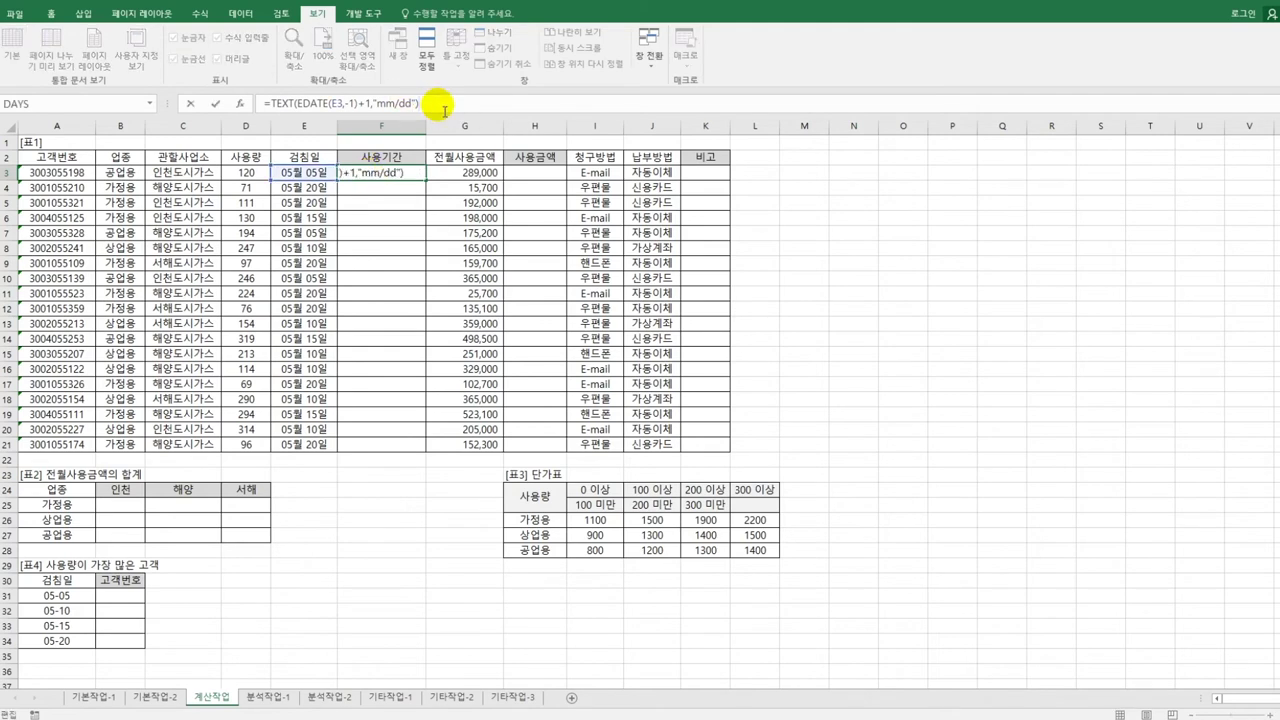
pyautogui.write('&"~"')
pyautogui.hotkey('ctrl', 'Return')
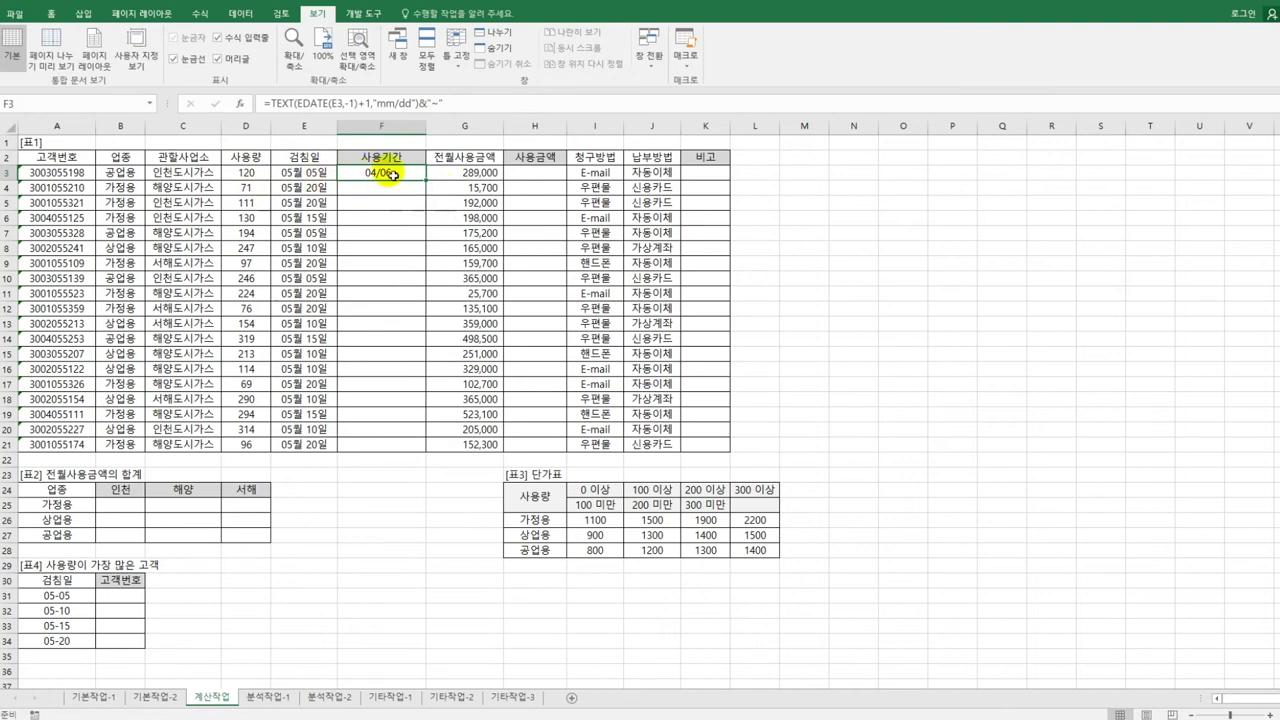
# Step: Extend the F3 formula with &TEXT(E3,"mm/dd") to add the end date of the usage period
pyautogui.click(478, 104)
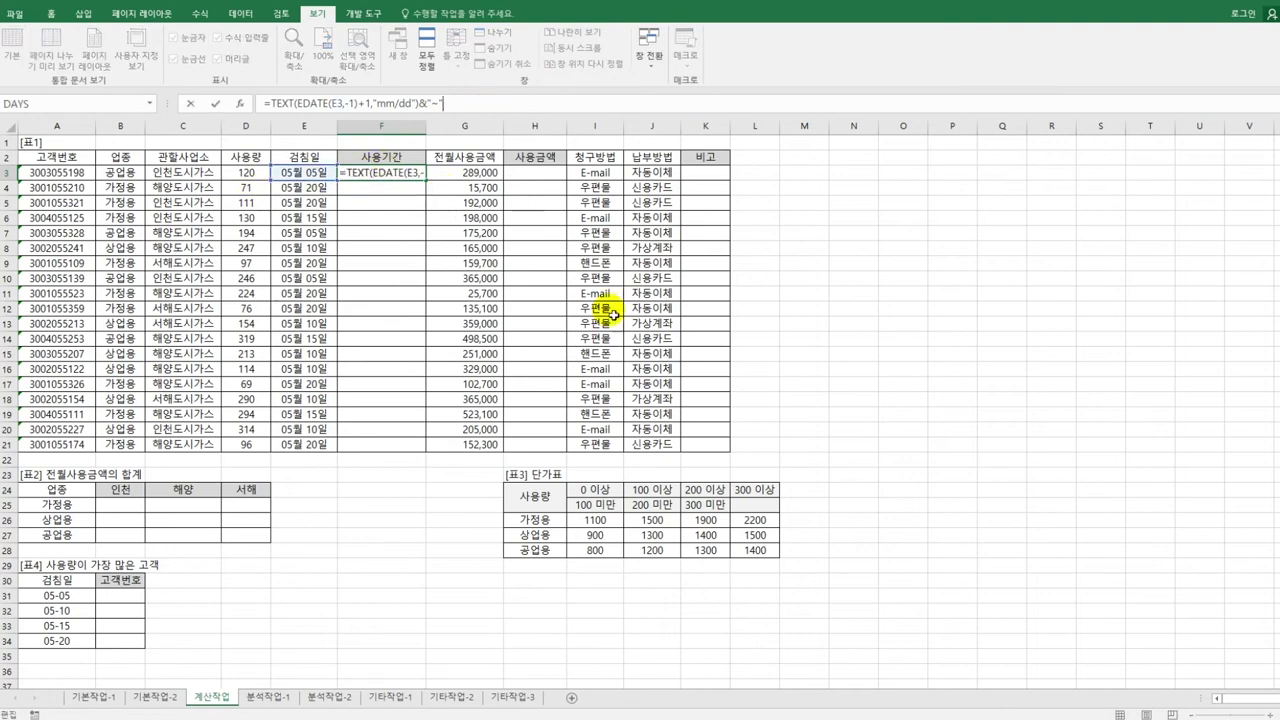
pyautogui.write('&text(')
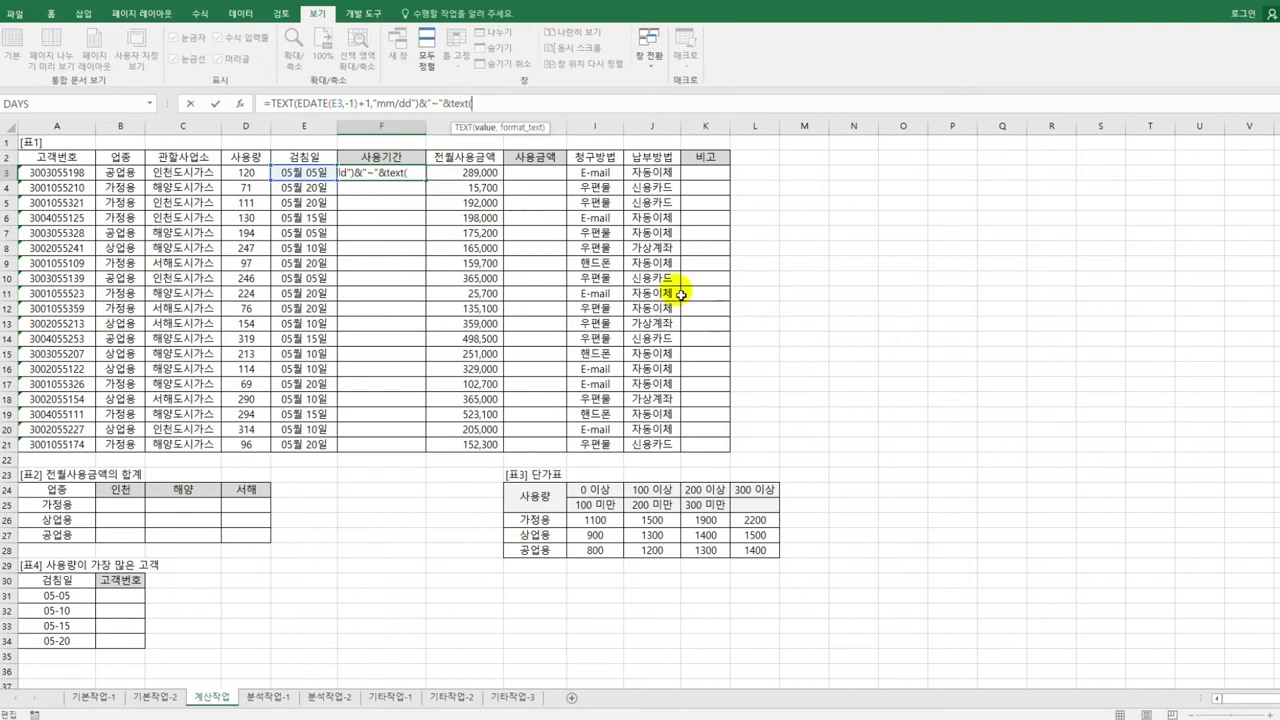
pyautogui.click(306, 175)
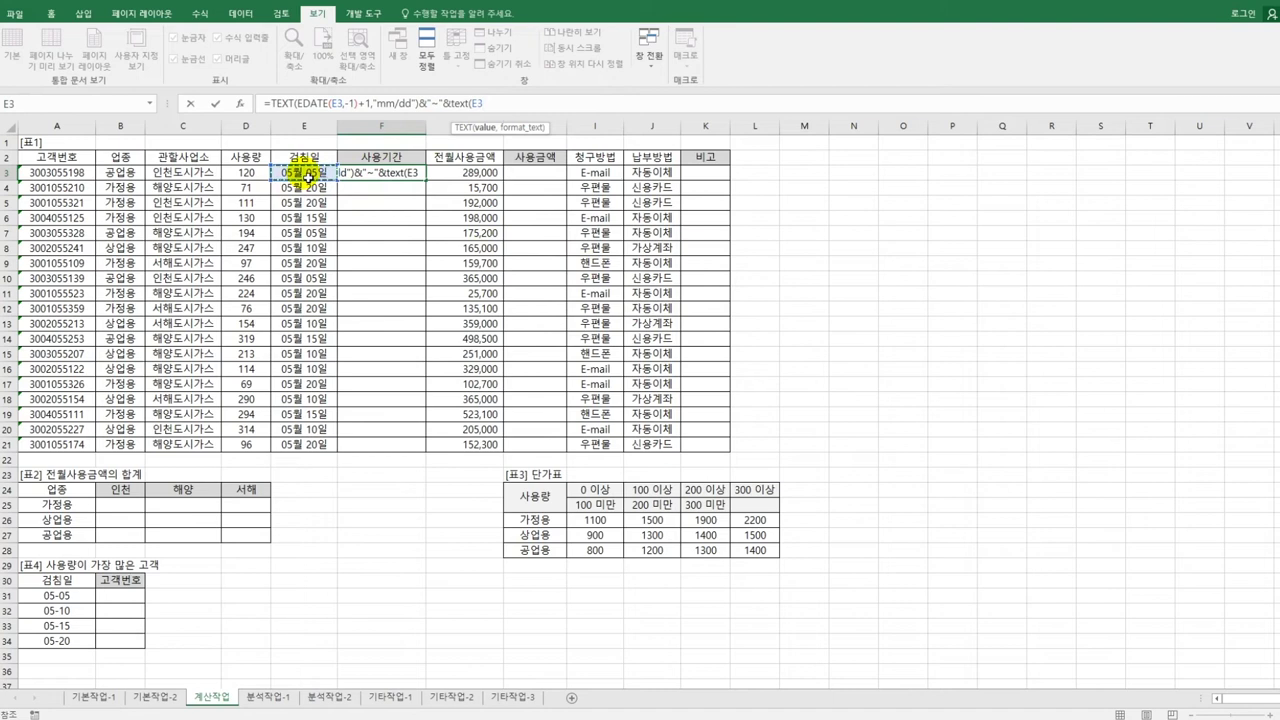
pyautogui.write(',"mm/dd"')
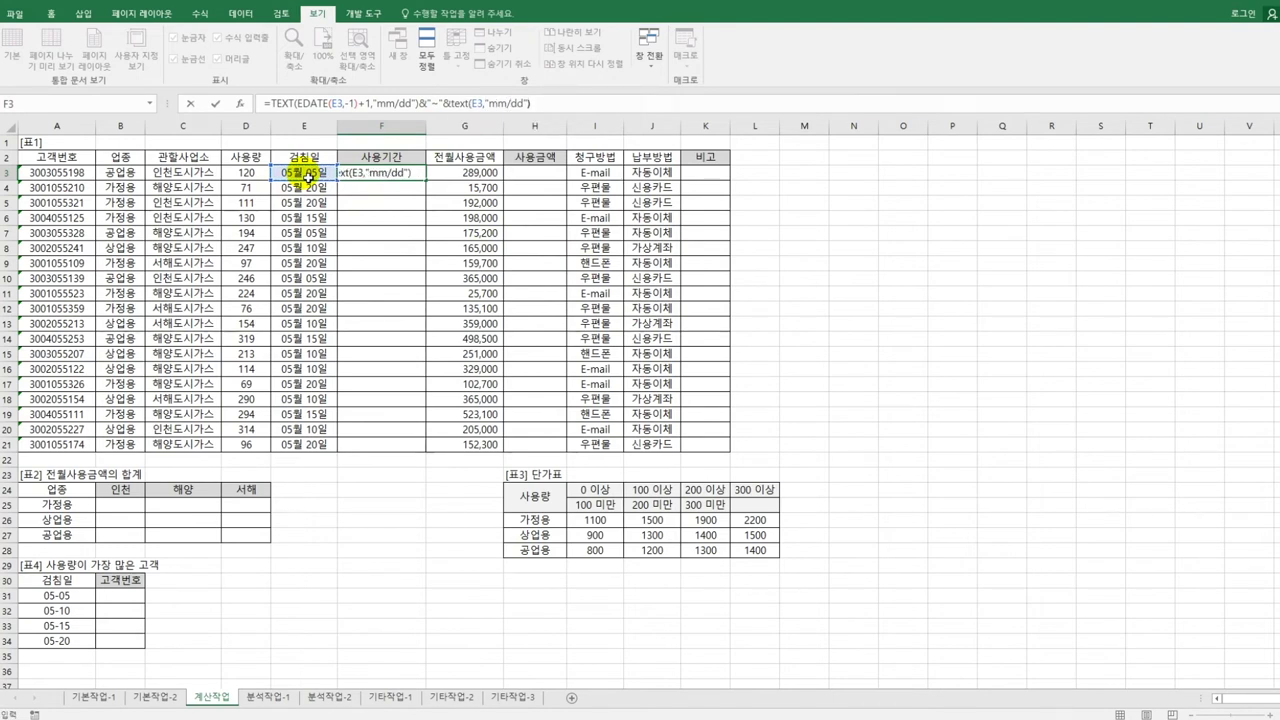
pyautogui.press('Return')
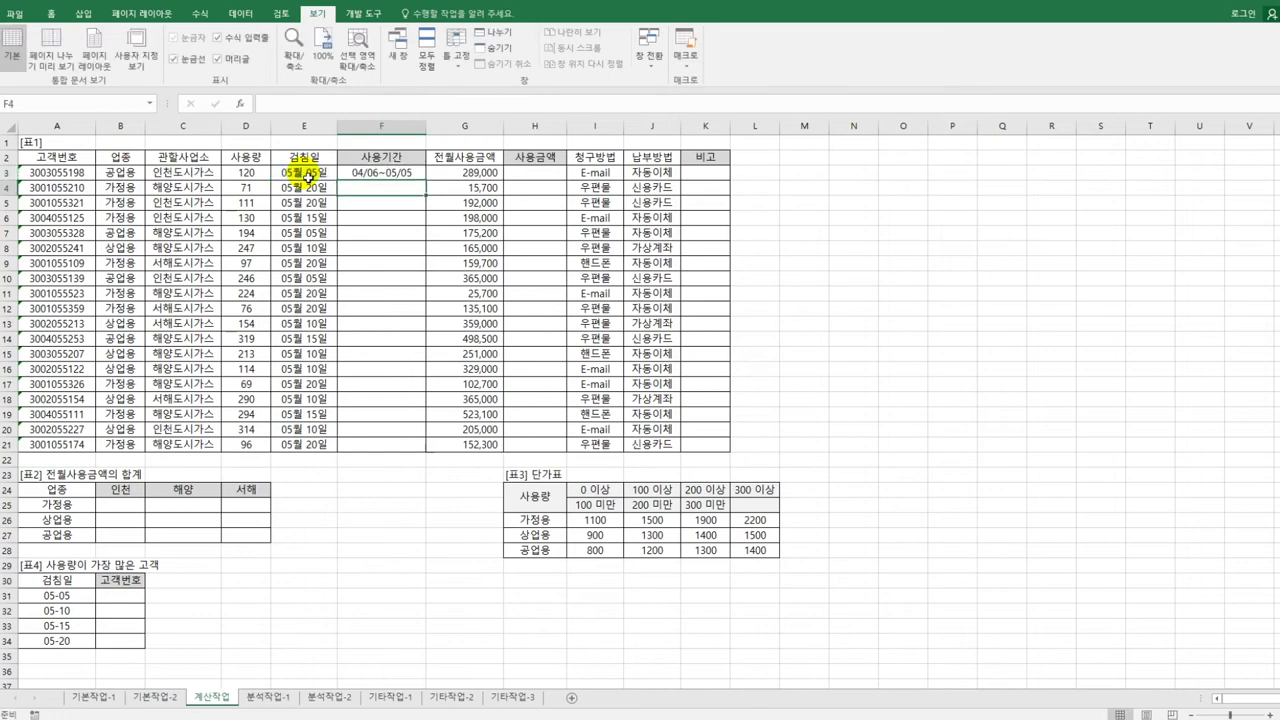
# Step: Fill the 사용기간 formula from F3 down through F21
pyautogui.click(371, 176)
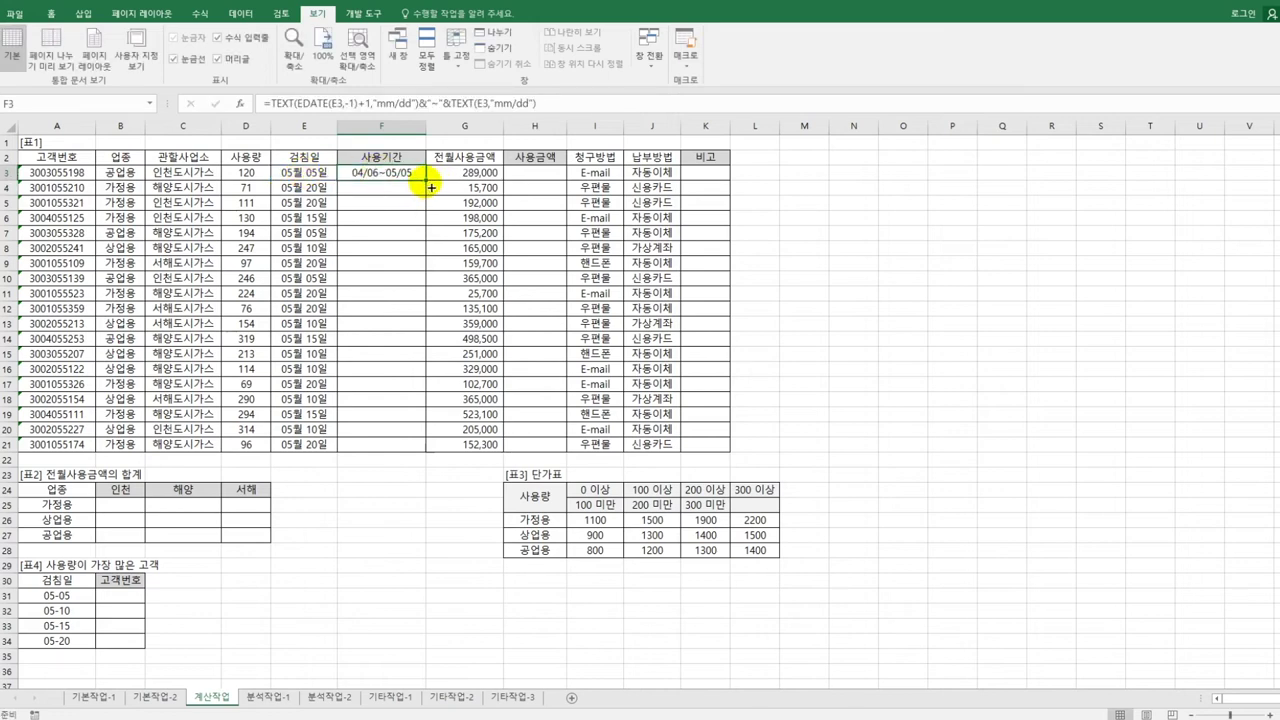
pyautogui.moveTo(425, 180); pyautogui.dragTo(415, 452)
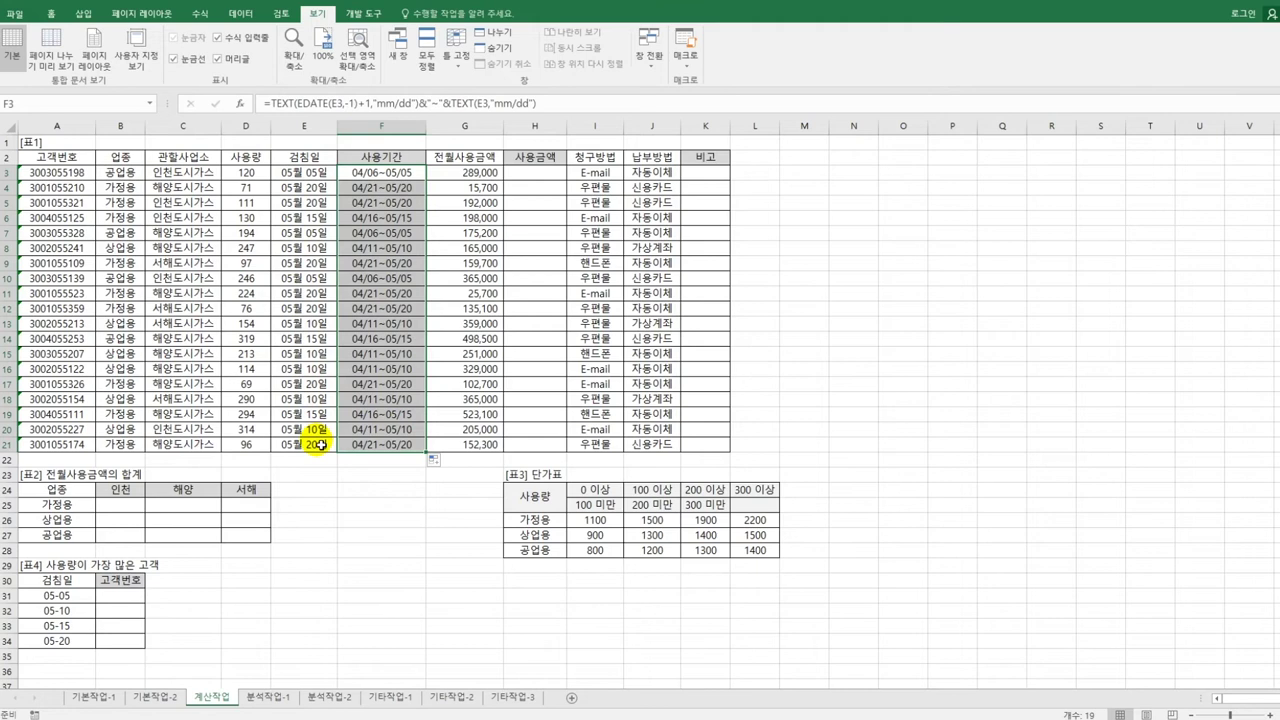
# Step: Examine the 업종 and 사용량 values, the empty 사용금액 range H3:H21 and the [표3] 단가표 unit prices
pyautogui.click(145, 172)
pyautogui.click(241, 174)
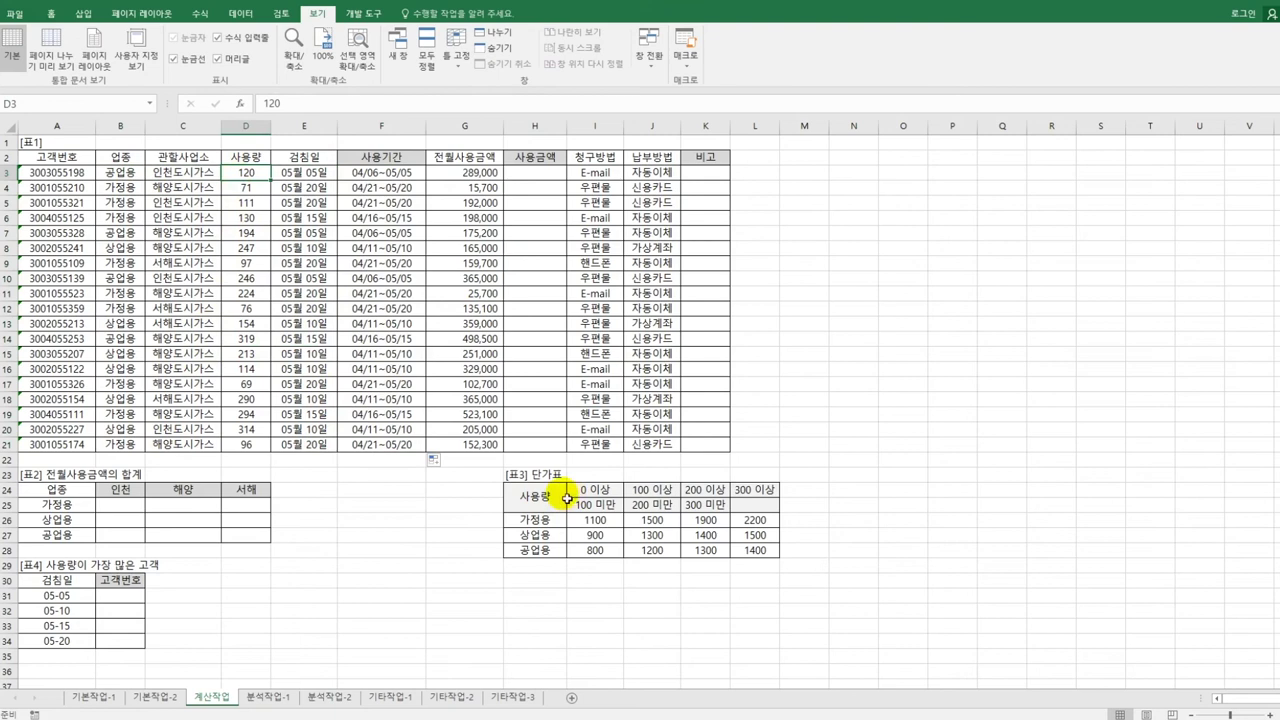
pyautogui.moveTo(566, 497); pyautogui.dragTo(743, 554)
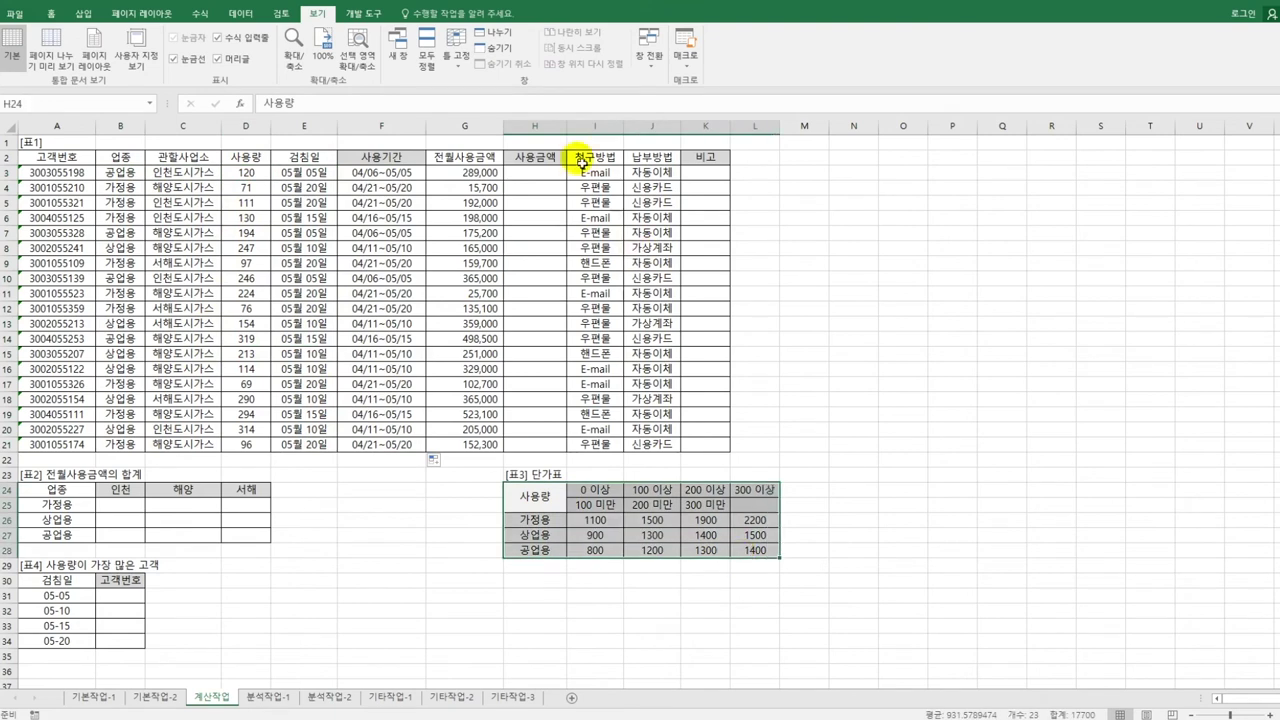
pyautogui.click(528, 178)
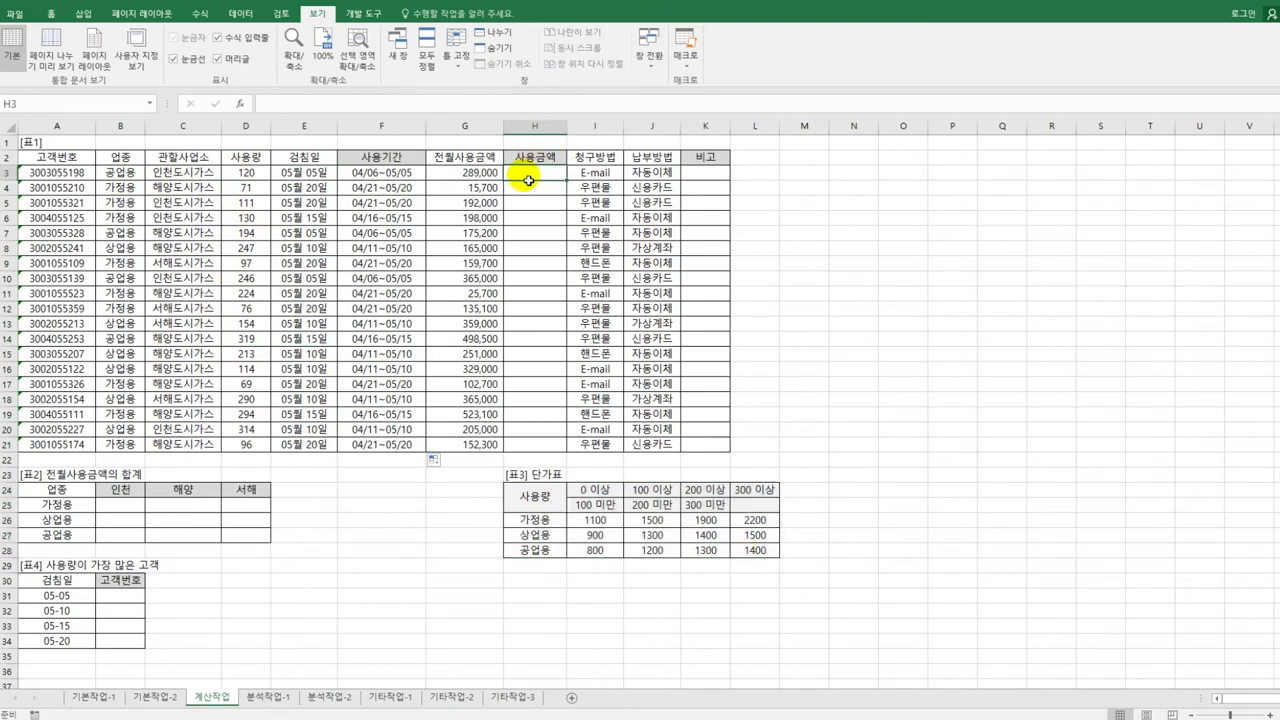
pyautogui.moveTo(528, 178); pyautogui.dragTo(543, 446)
pyautogui.click(540, 175)
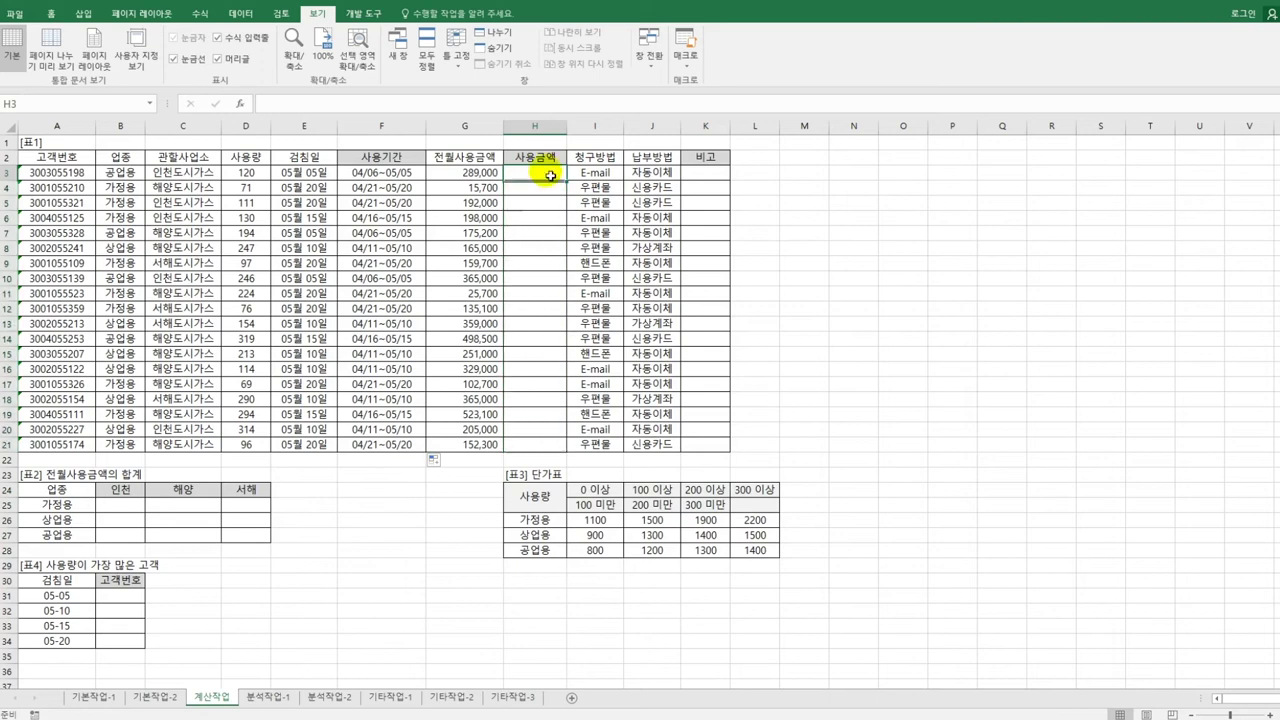
pyautogui.click(252, 175)
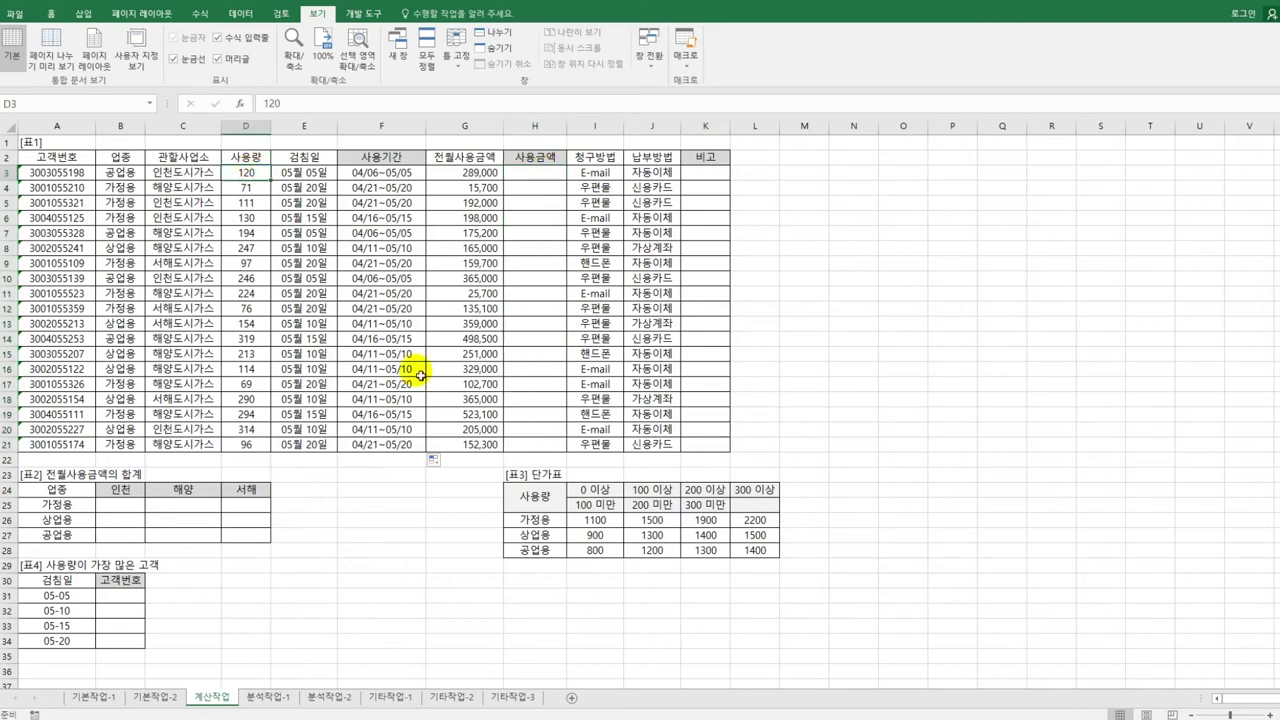
pyautogui.moveTo(595, 519); pyautogui.dragTo(735, 553)
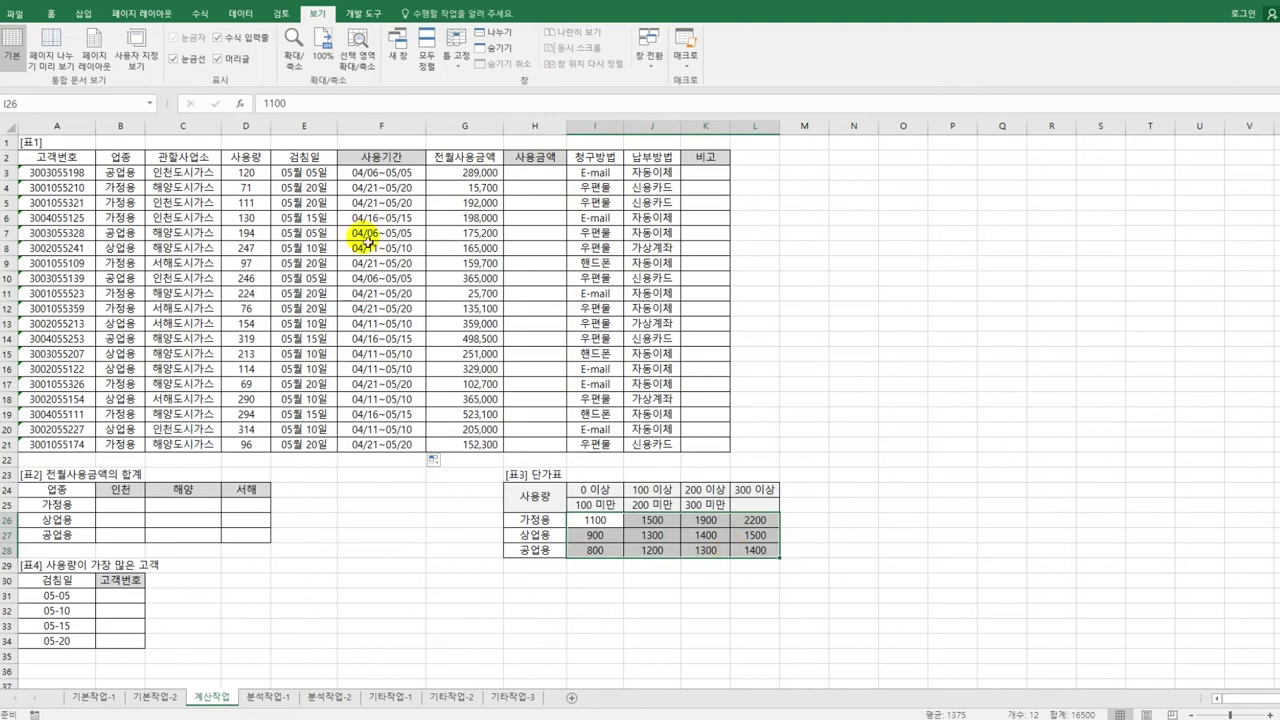
# Step: Begin the 사용금액 formula in H3 with =HLOOKUP(D3, using the 사용량 cell as lookup value
pyautogui.click(533, 173)
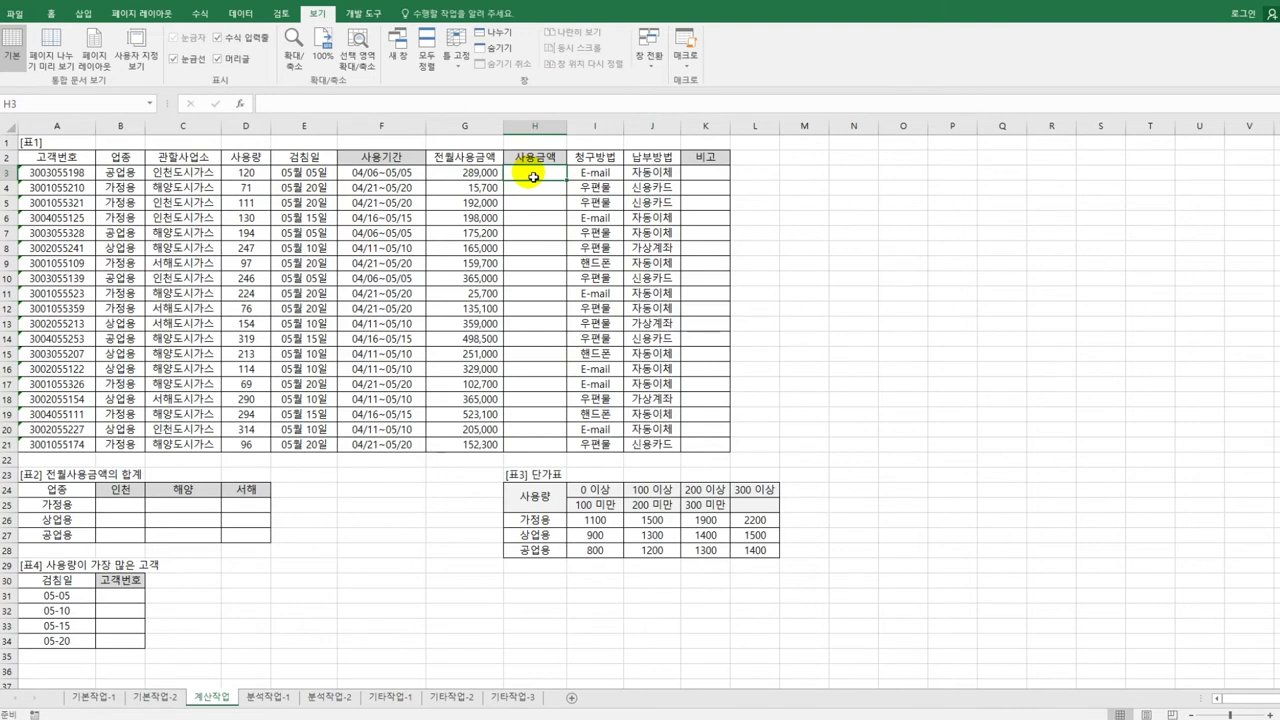
pyautogui.write('=')
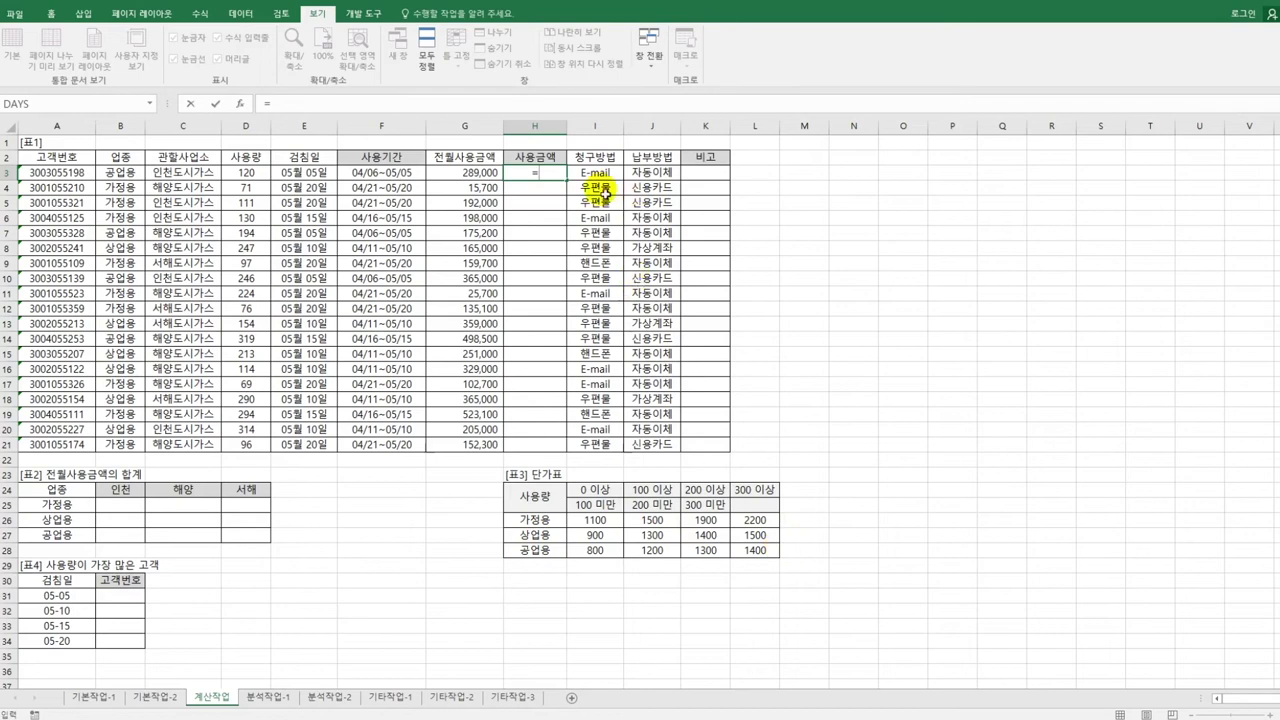
pyautogui.write('hlo')
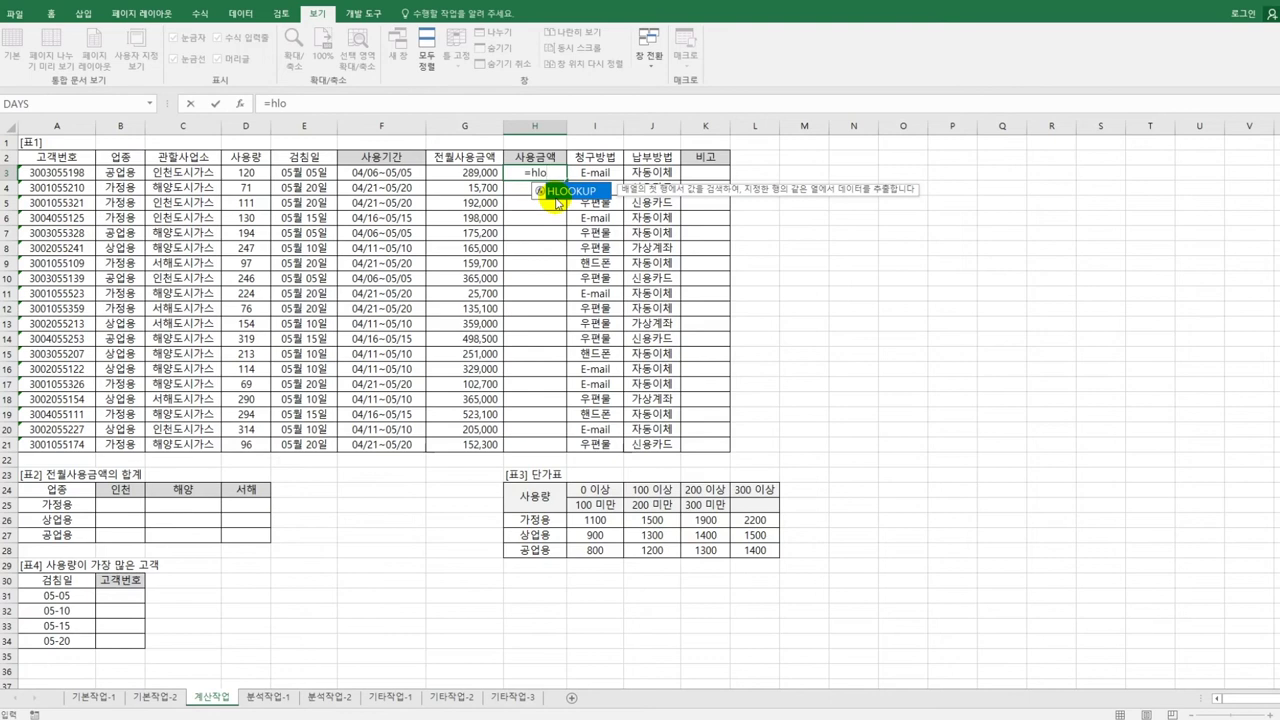
pyautogui.doubleClick(557, 193)
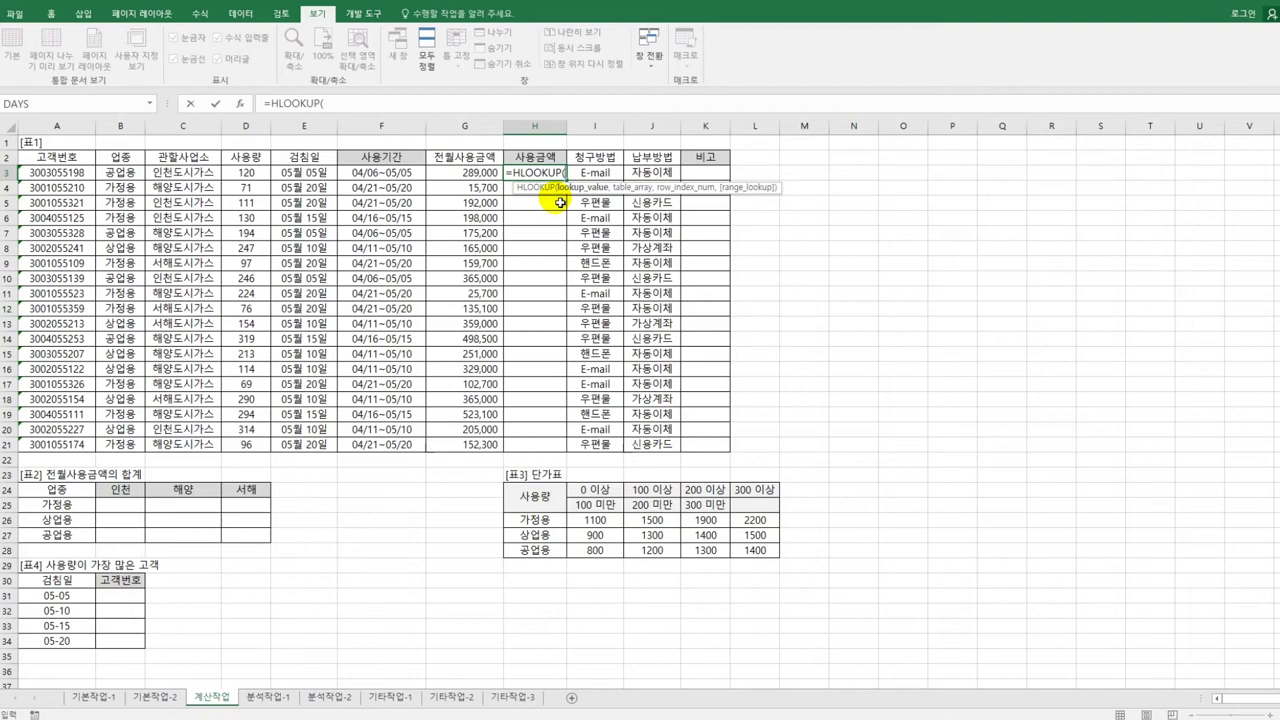
pyautogui.click(250, 172)
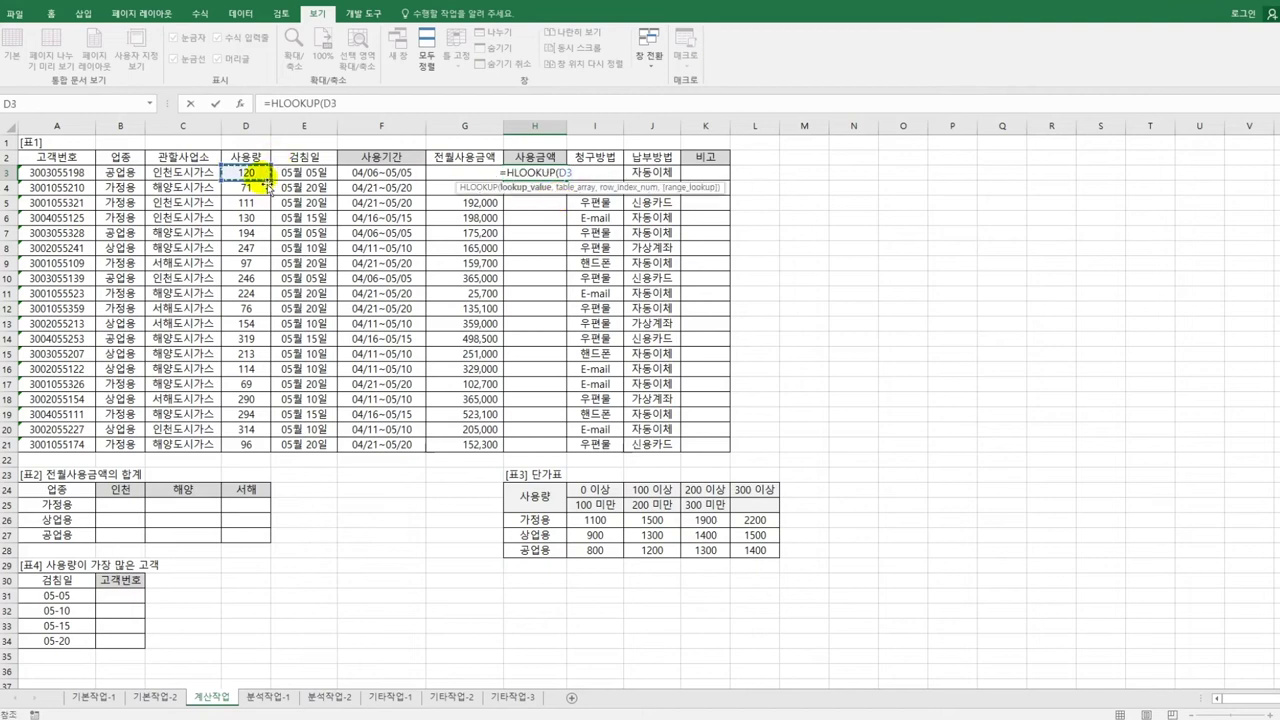
pyautogui.write(',')
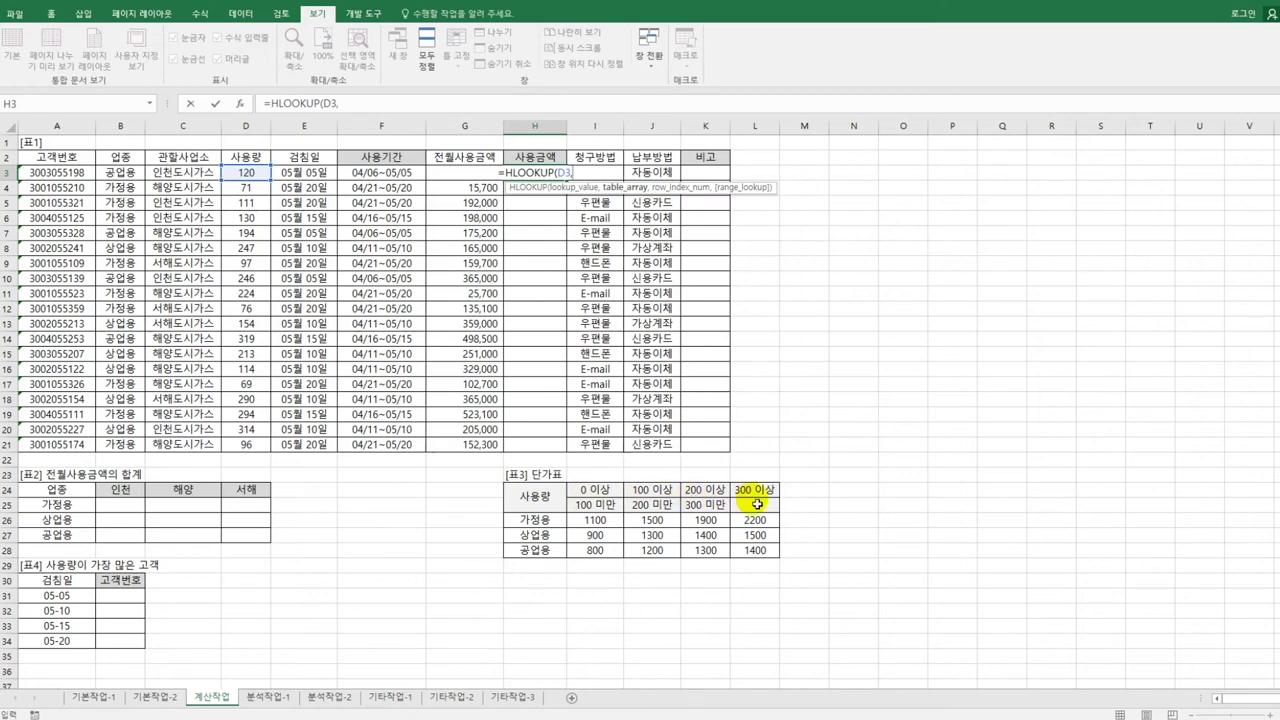
# Step: Set the HLOOKUP table array in H3 to the 단가표 range as the absolute reference $I$24:$L$28
pyautogui.click(612, 495)
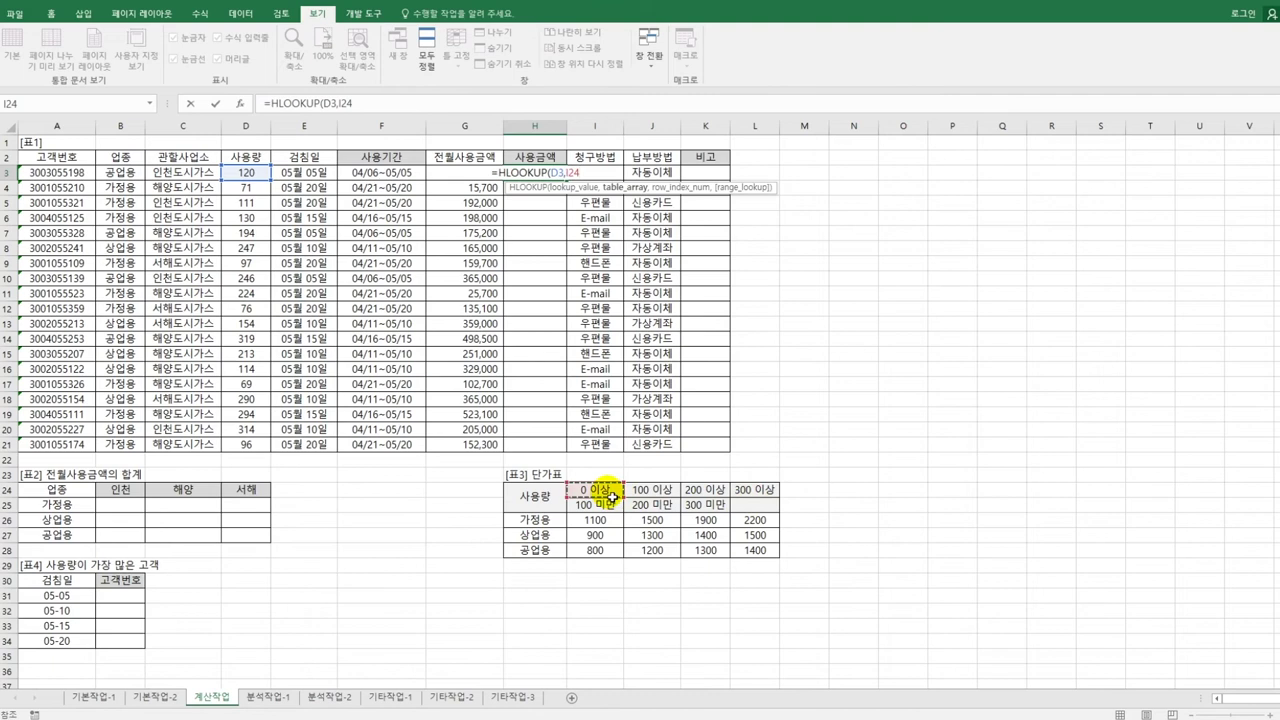
pyautogui.moveTo(612, 496); pyautogui.dragTo(753, 562)
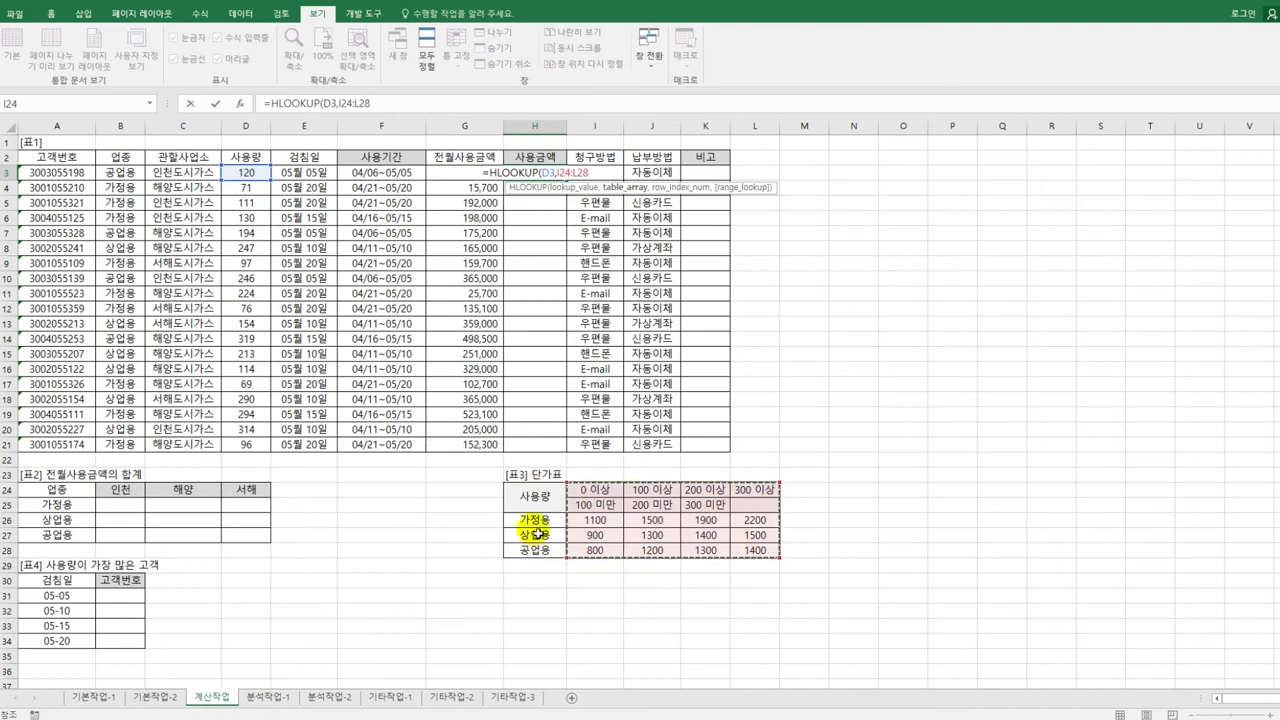
pyautogui.moveTo(534, 490); pyautogui.dragTo(758, 558)
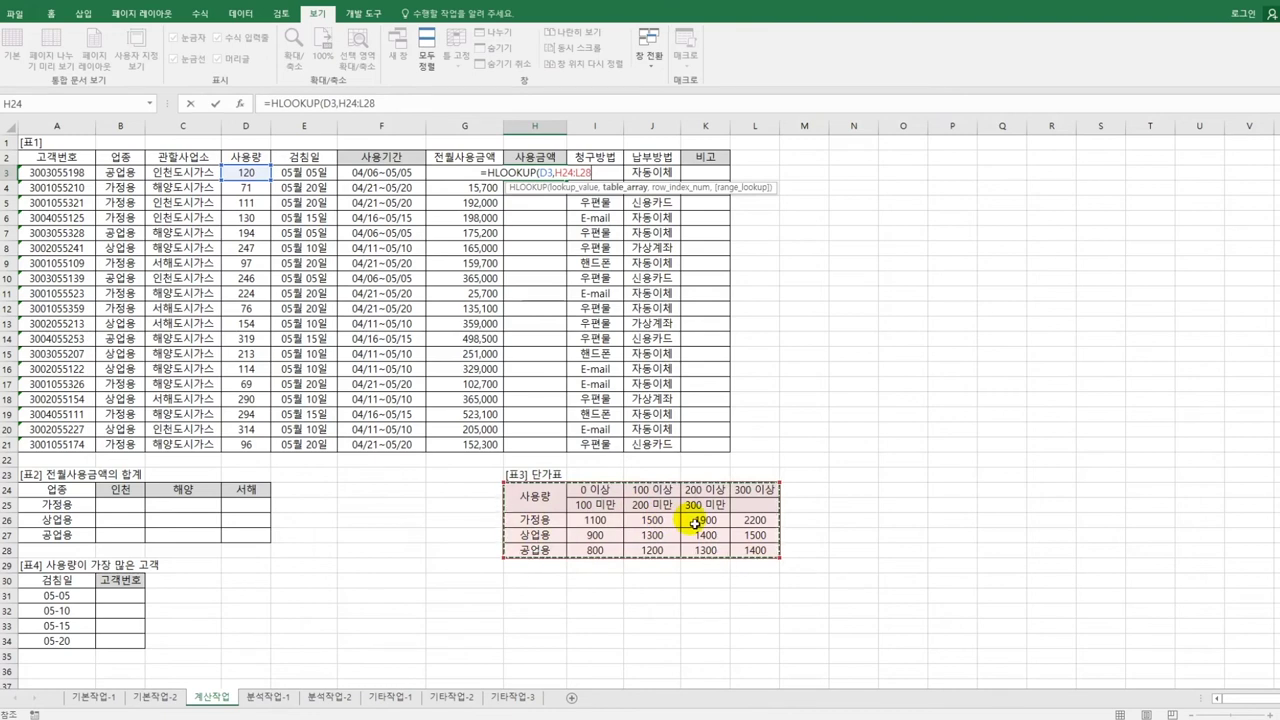
pyautogui.moveTo(595, 493); pyautogui.dragTo(751, 553)
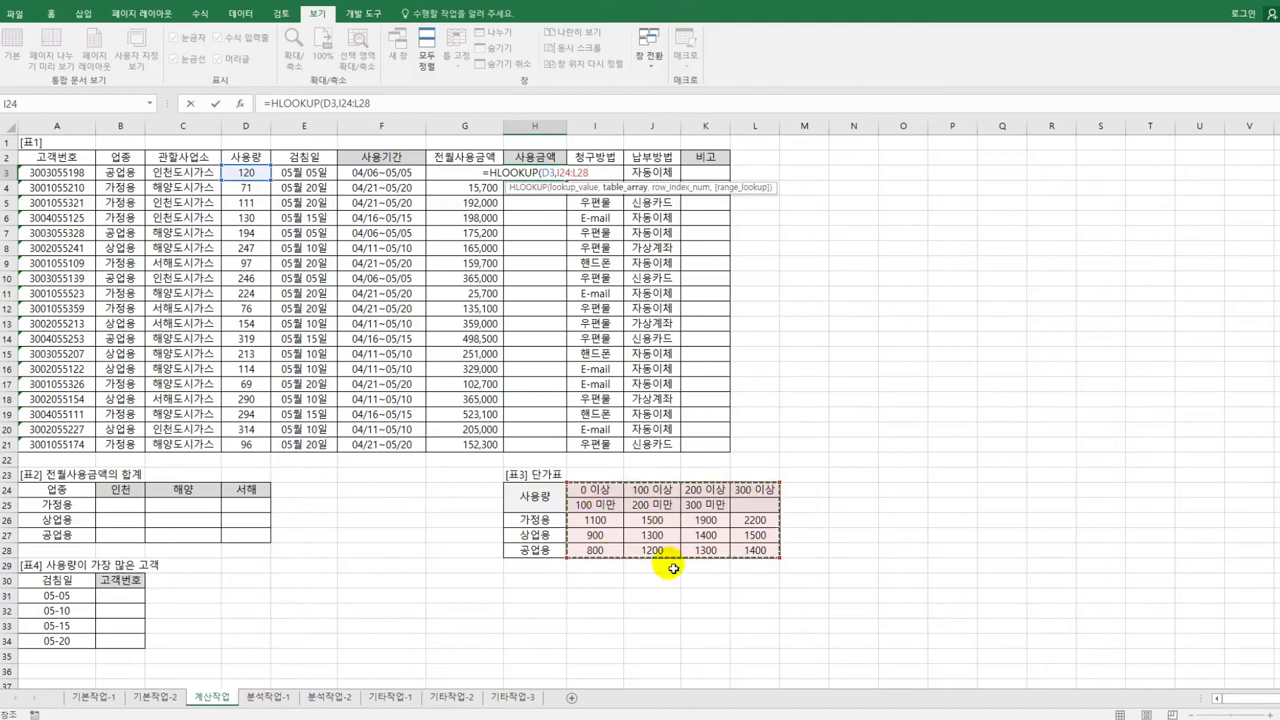
pyautogui.press('F4')
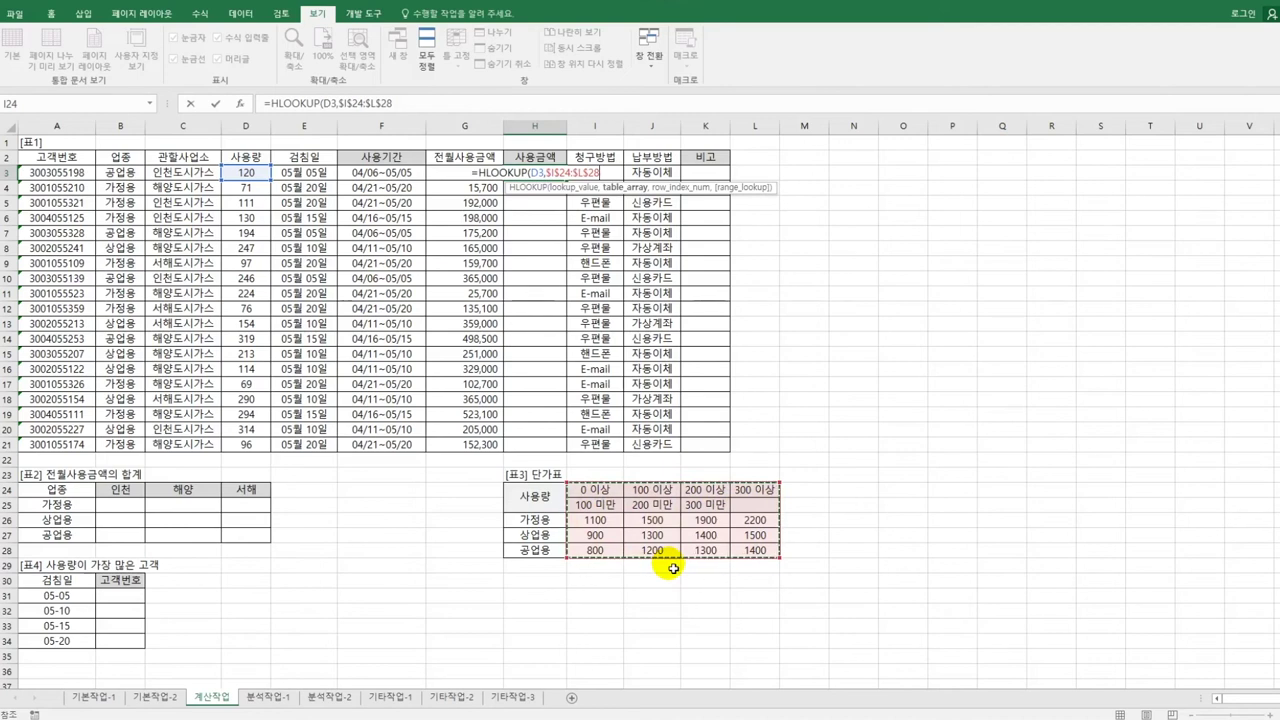
pyautogui.write(',')
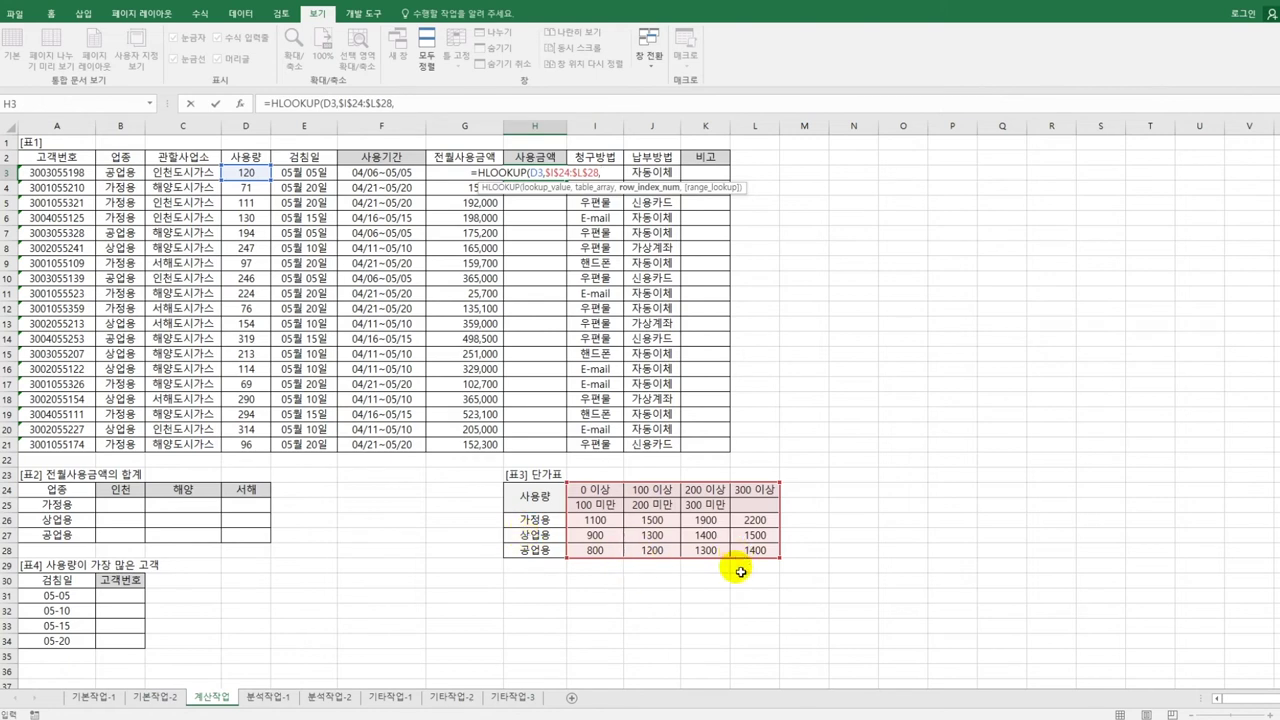
# Step: Add MATCH(B3,$H$26:$H$28,0) as the HLOOKUP row index to locate the 업종 in the 단가표
pyautogui.write('mat')
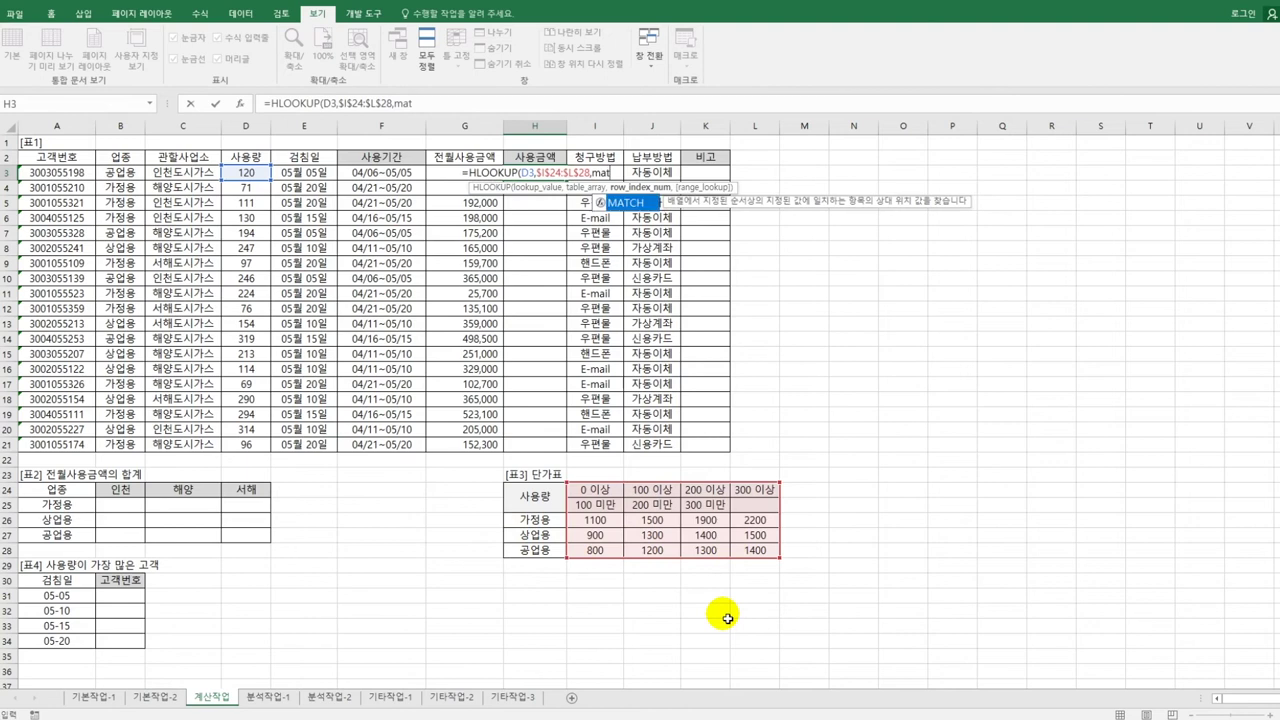
pyautogui.press('Tab')
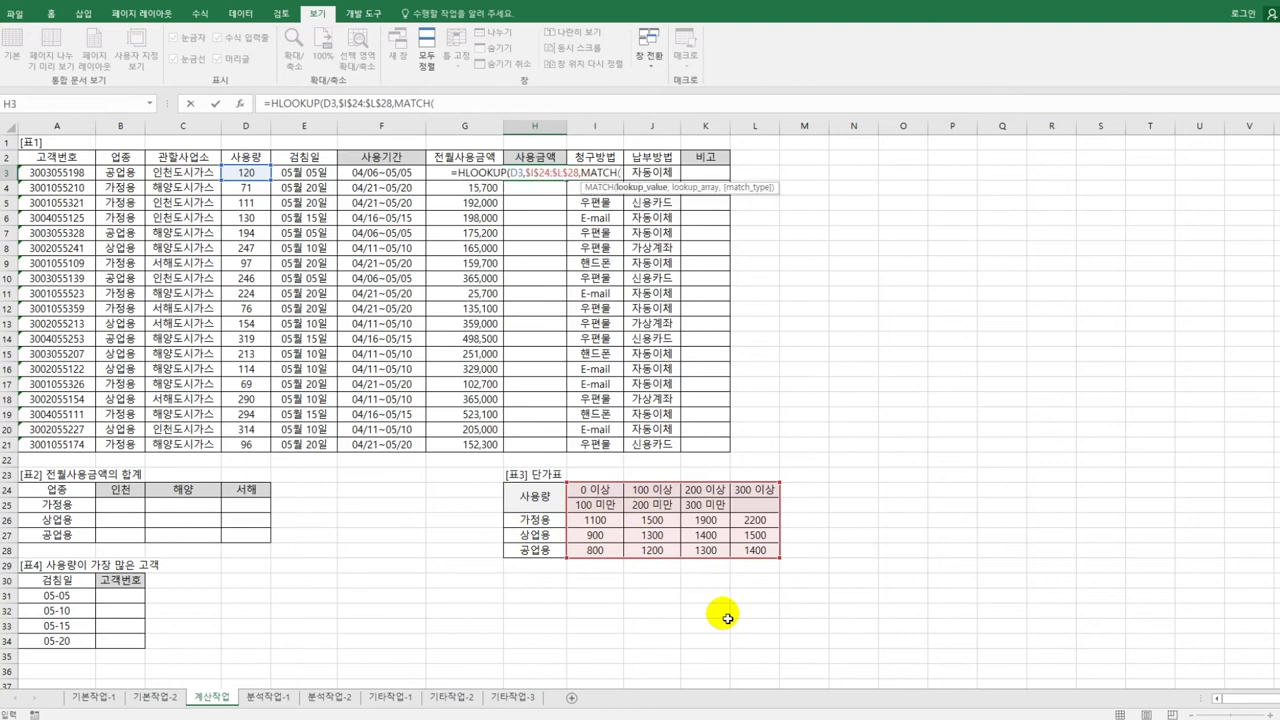
pyautogui.click(130, 177)
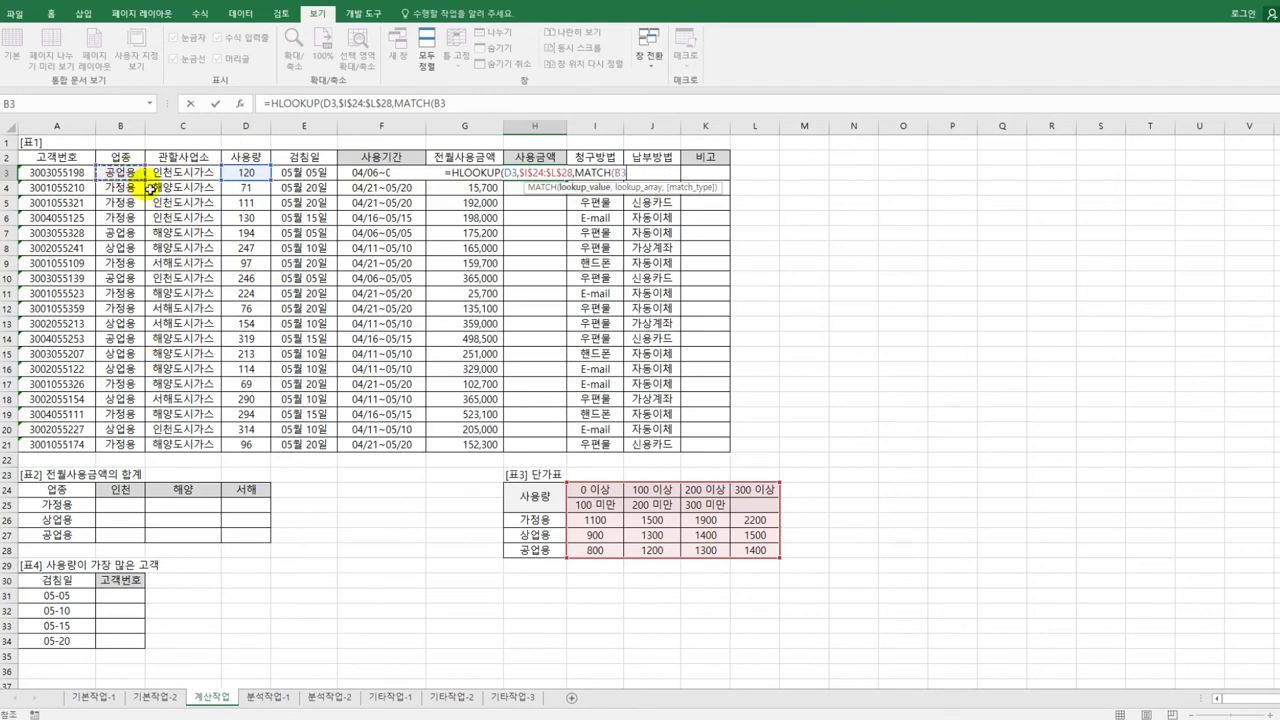
pyautogui.write(',')
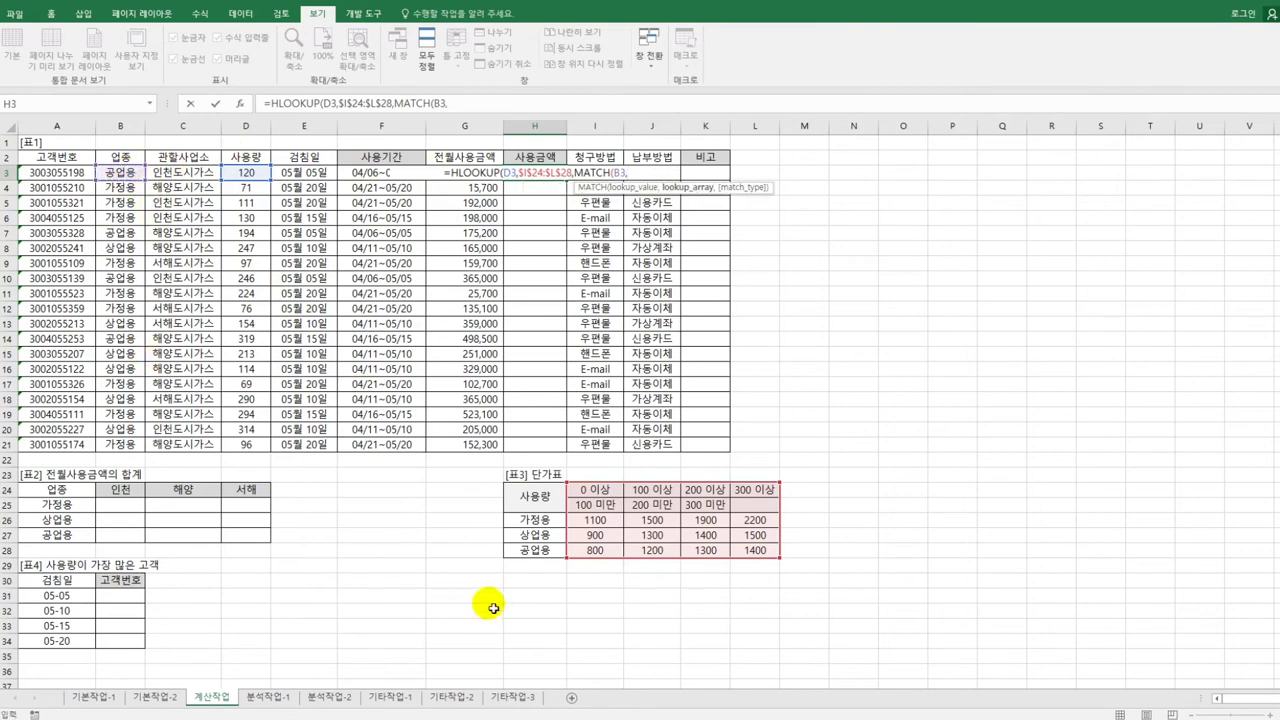
pyautogui.moveTo(534, 520); pyautogui.dragTo(531, 563)
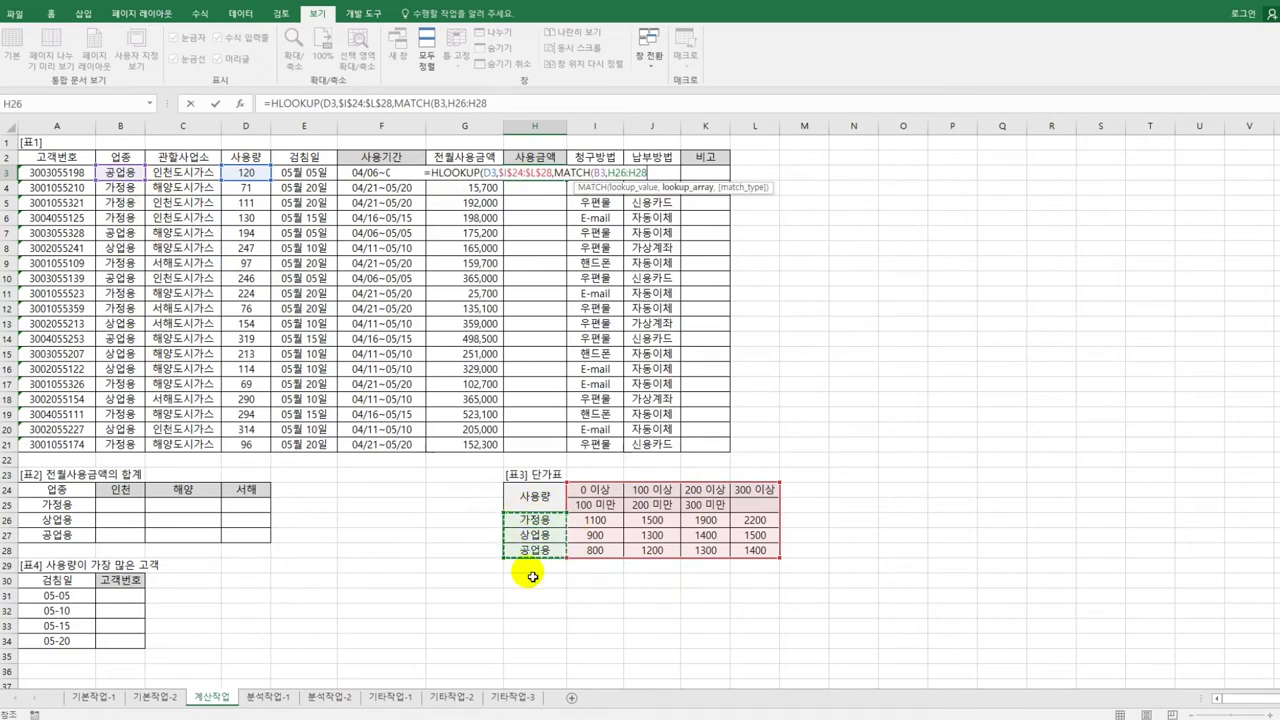
pyautogui.press('F4')
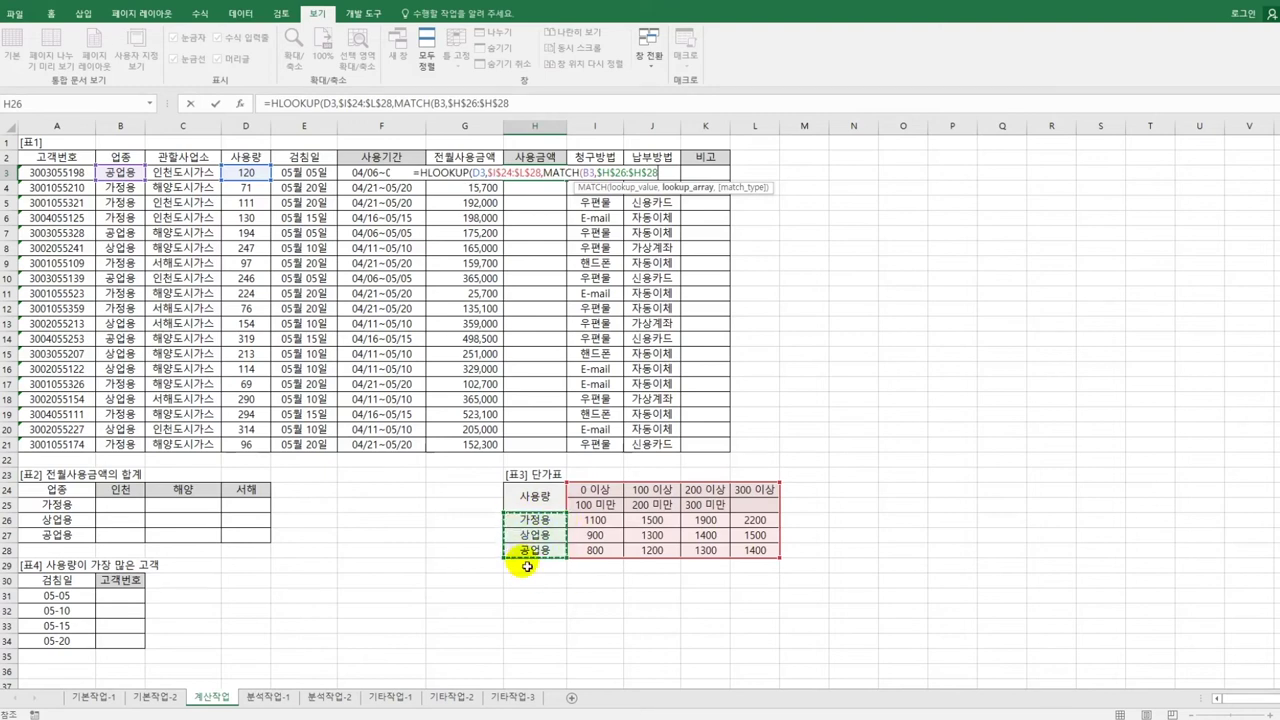
pyautogui.write(',')
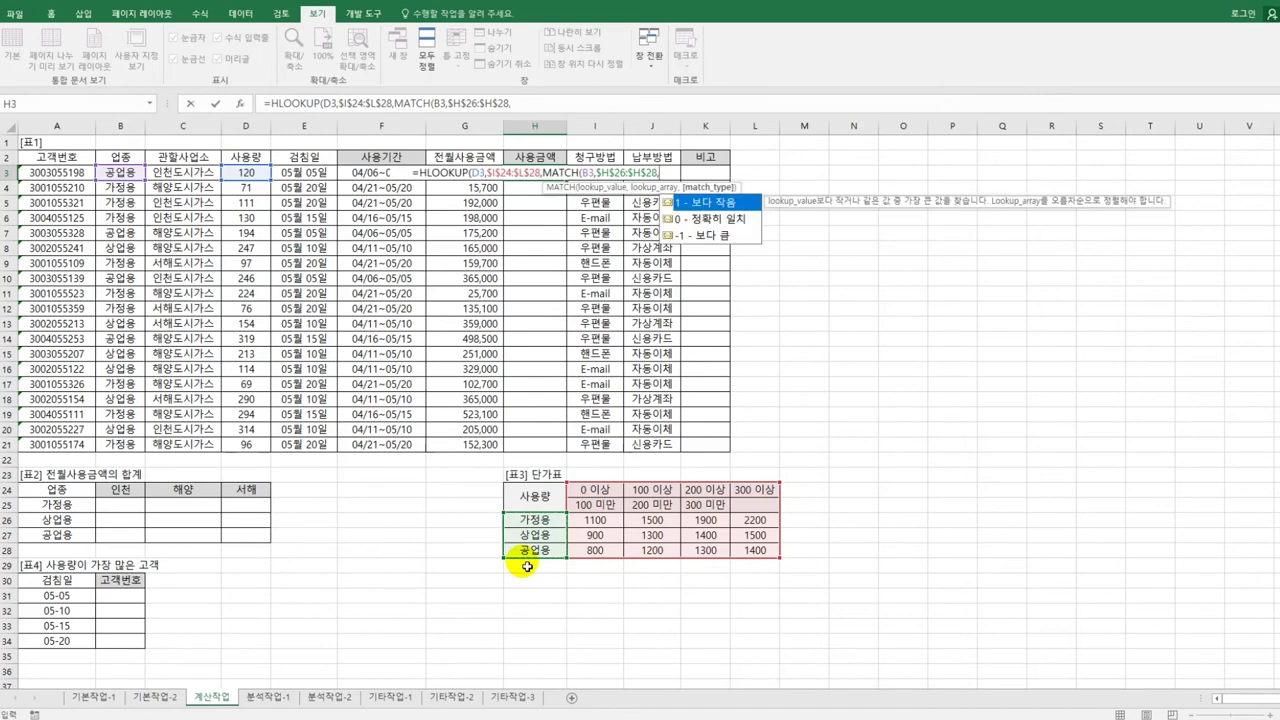
pyautogui.write('0')
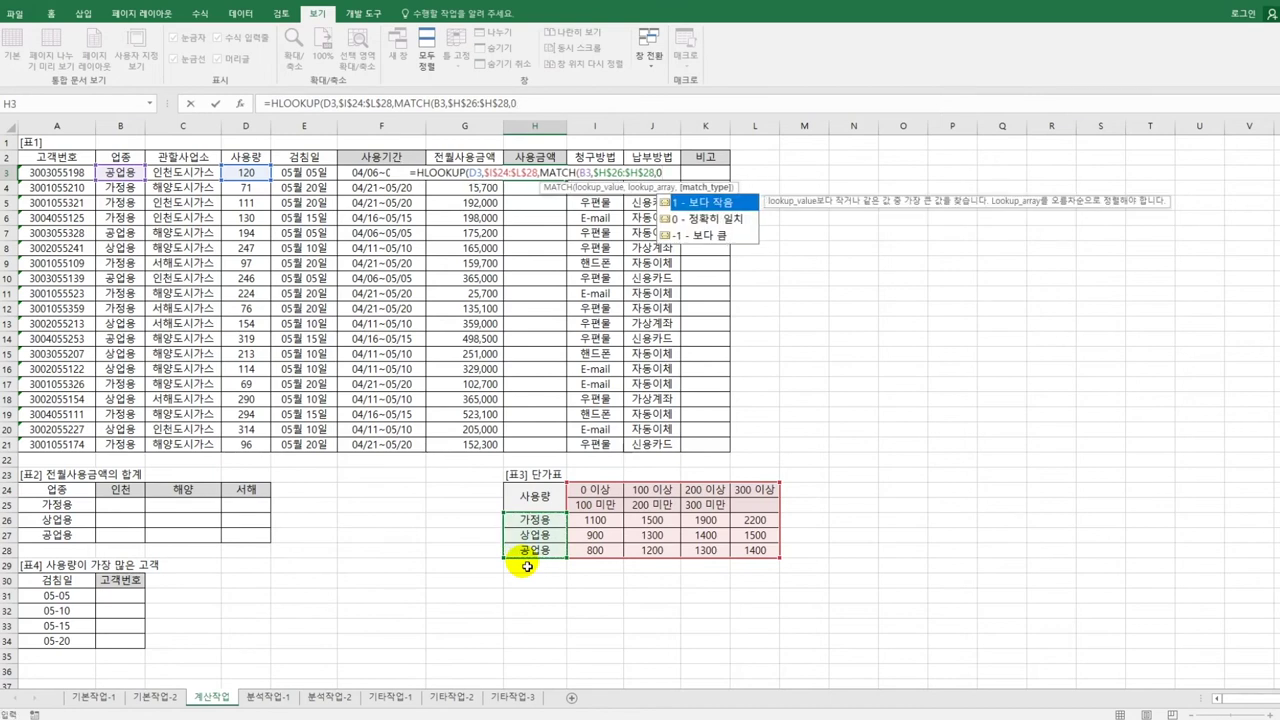
pyautogui.write(')')
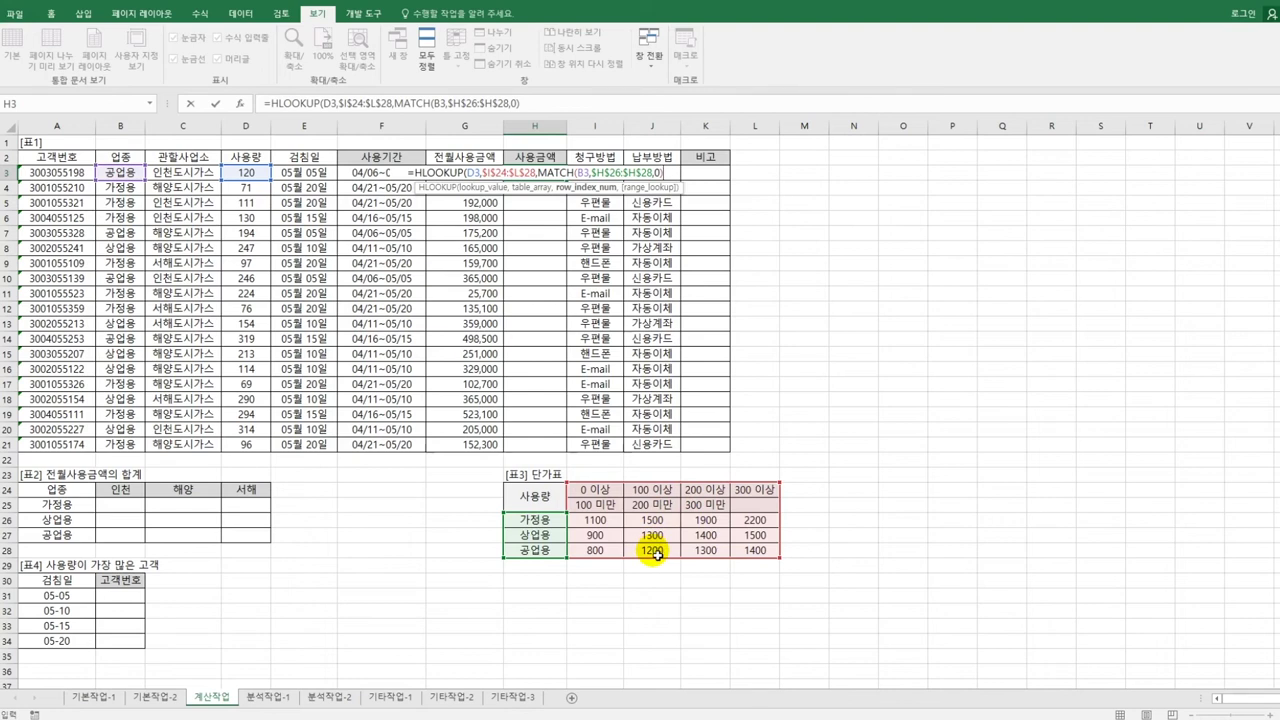
# Step: Add +2 to the MATCH row index, close the HLOOKUP formula and enter it in H3
pyautogui.write('+2')
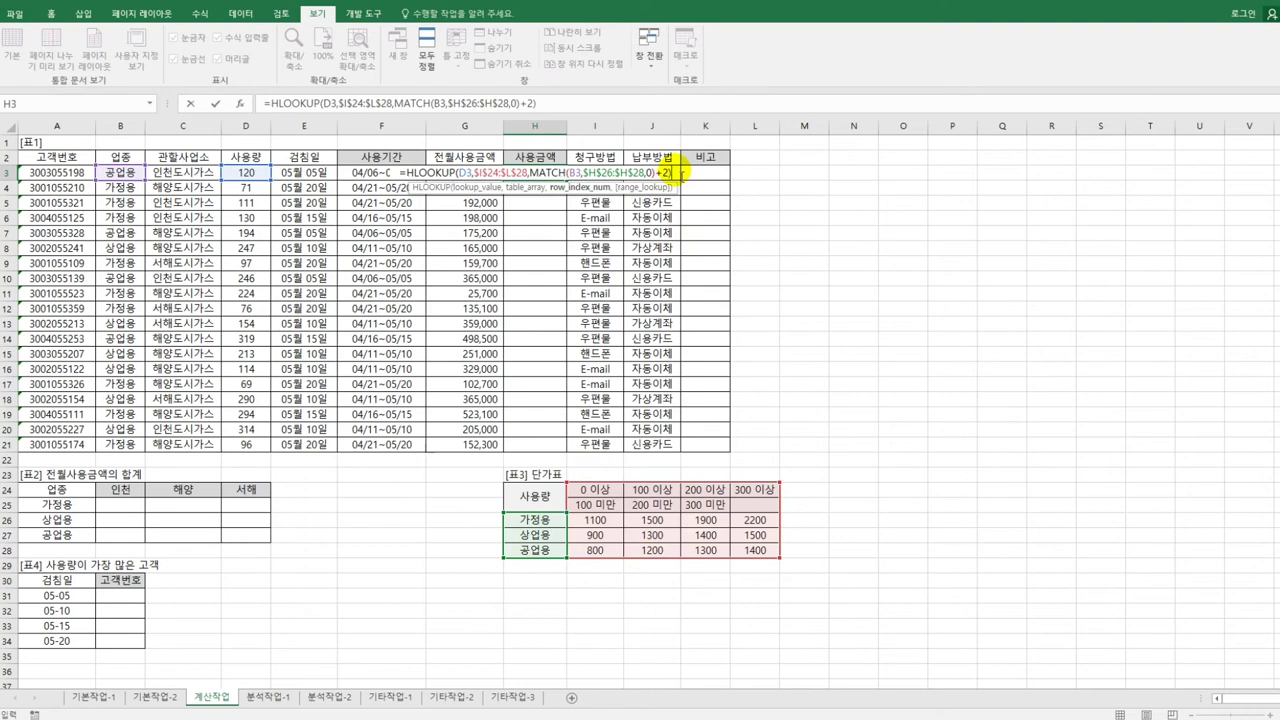
pyautogui.press('Return')
pyautogui.press('Up')
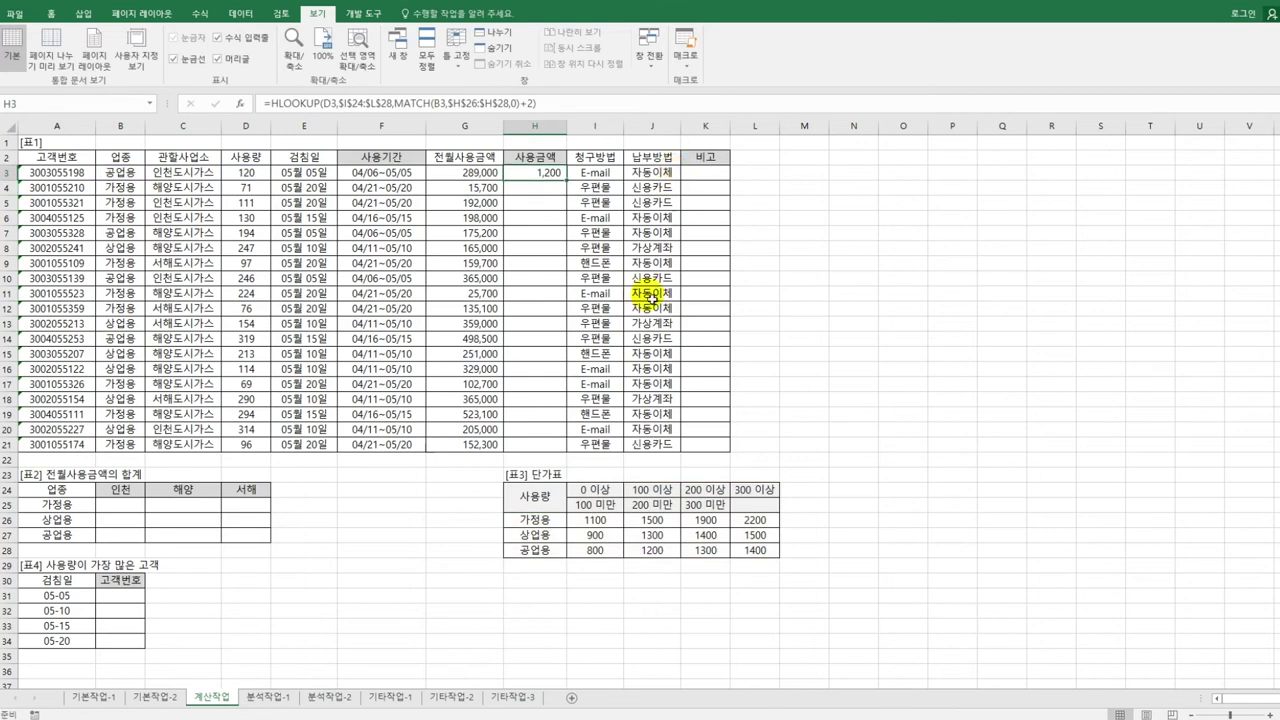
# Step: Check the H3 lookup against the 단가표 headers in I24:L24 and the 업종 labels in H26:H28
pyautogui.moveTo(545, 496); pyautogui.dragTo(741, 561)
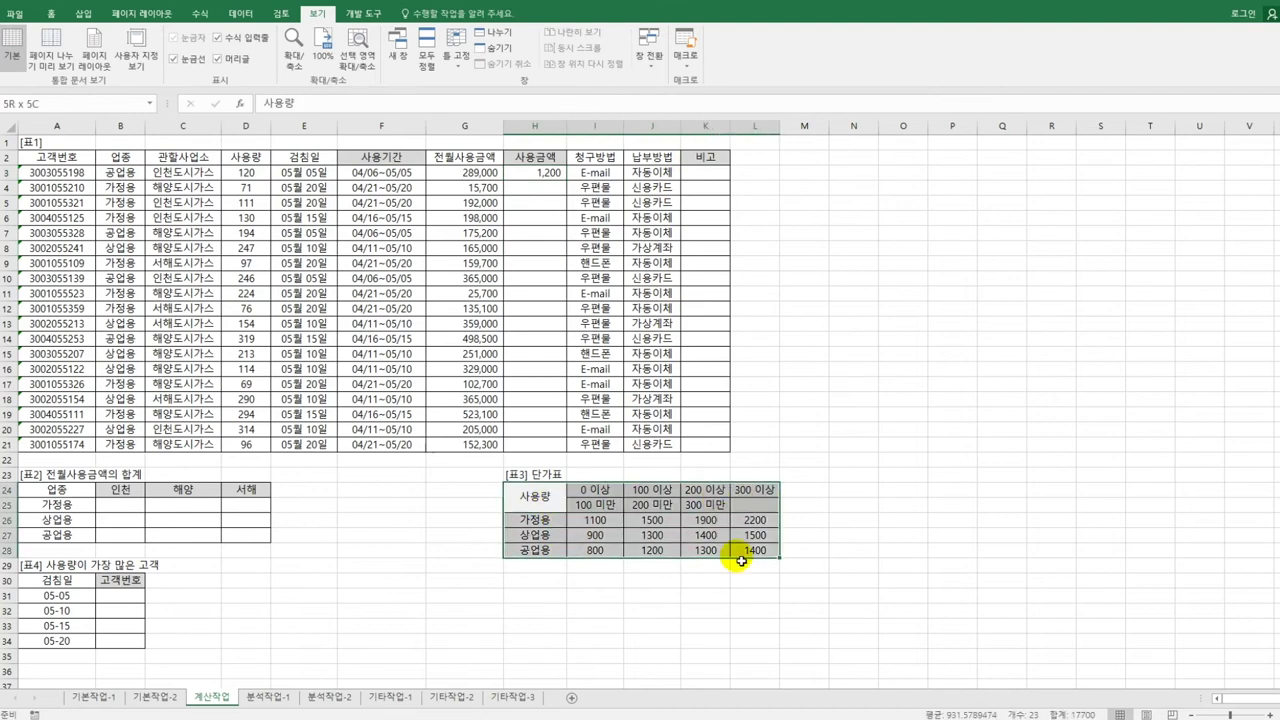
pyautogui.moveTo(743, 565); pyautogui.dragTo(743, 565)
pyautogui.moveTo(612, 490); pyautogui.dragTo(754, 494)
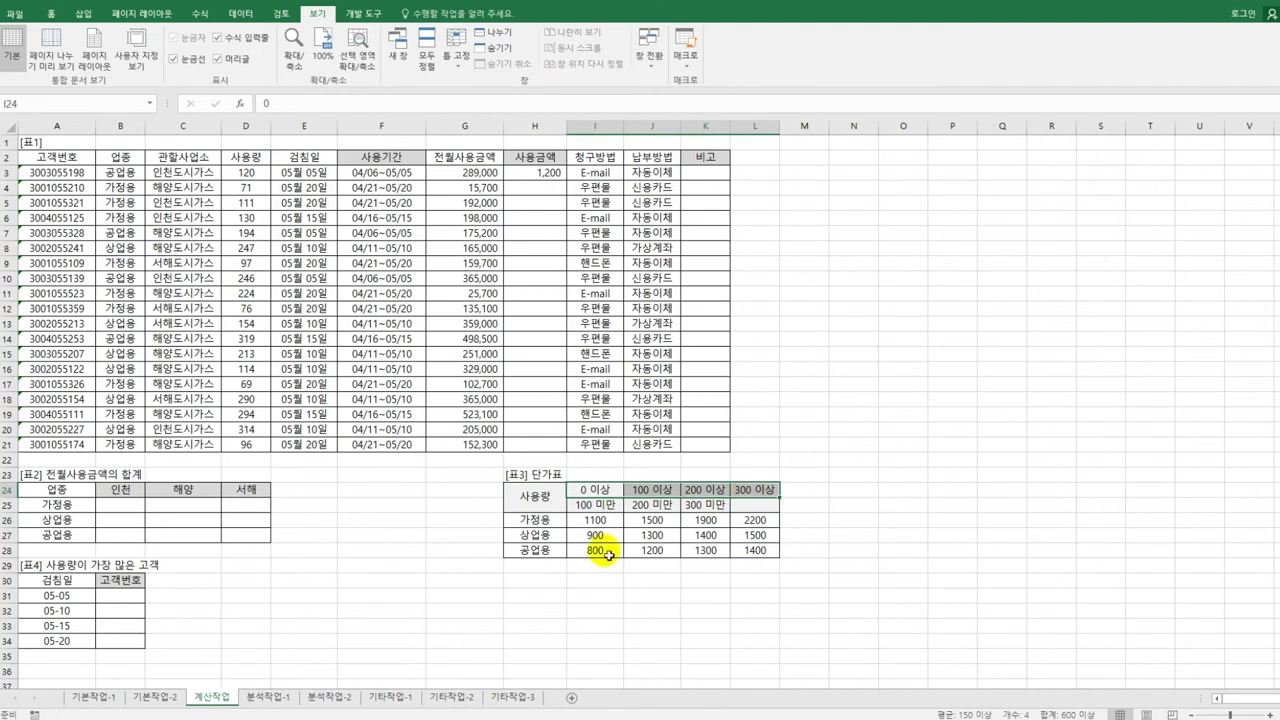
pyautogui.moveTo(556, 528); pyautogui.dragTo(535, 548)
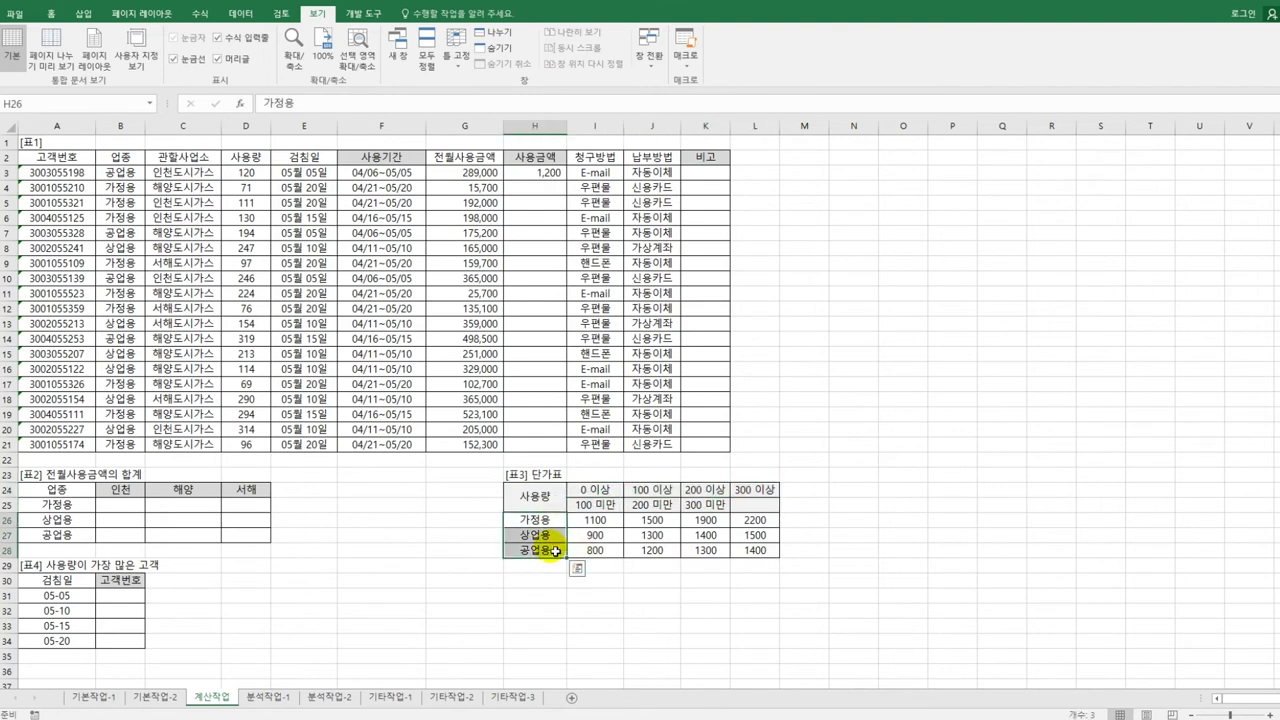
pyautogui.click(536, 179)
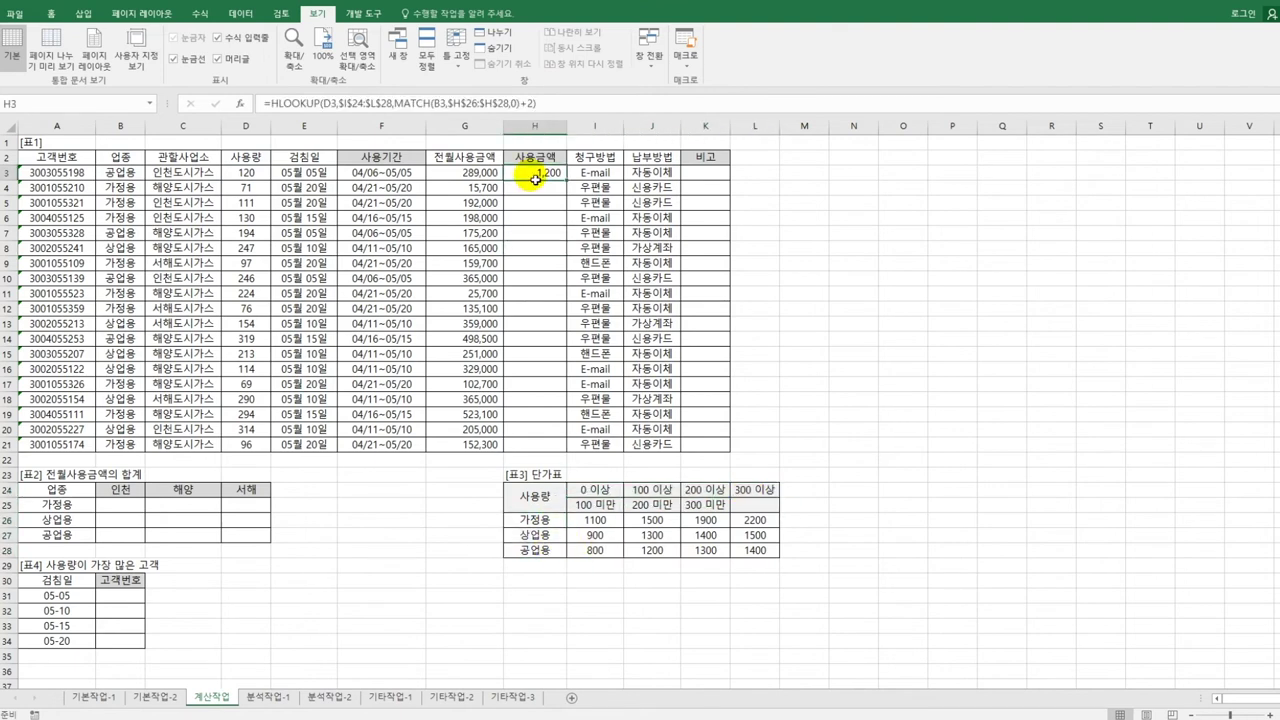
# Step: Multiply the HLOOKUP result in H3 by the 사용량 in D3 and fill the 사용금액 formula through H21
pyautogui.click(547, 105)
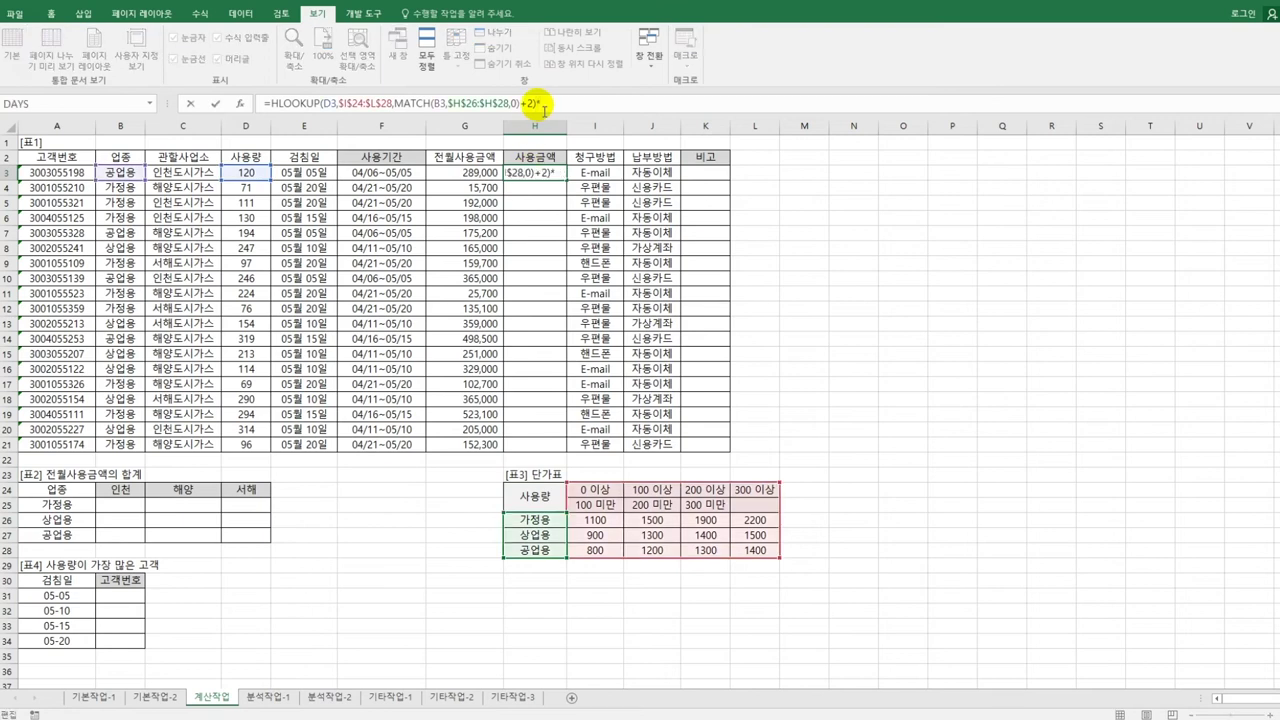
pyautogui.write('*')
pyautogui.click(252, 174)
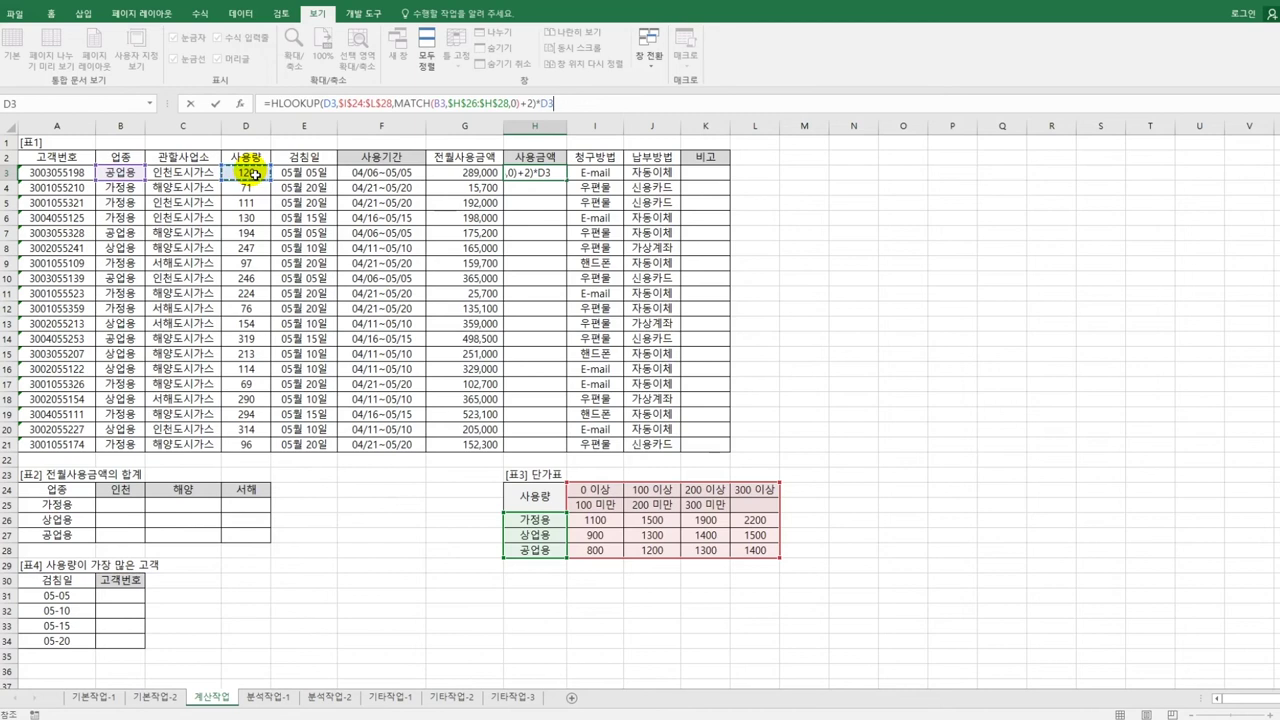
pyautogui.press('Return')
pyautogui.click(538, 172)
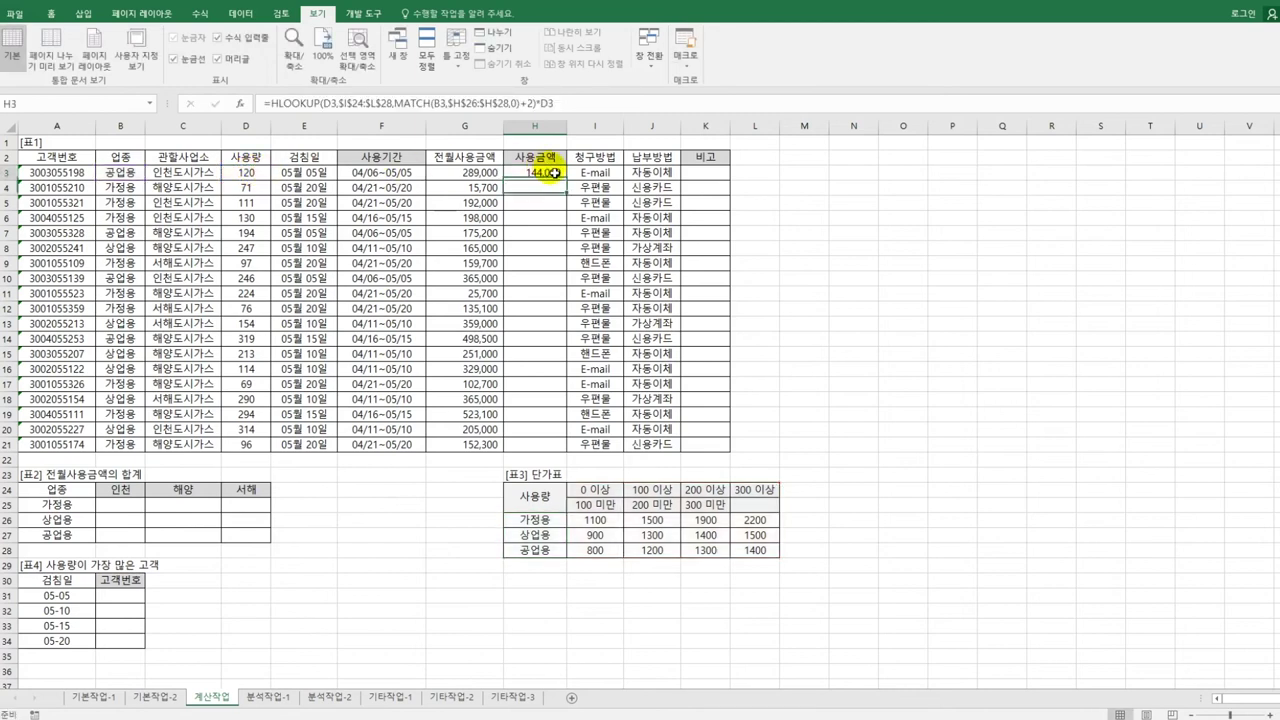
pyautogui.moveTo(567, 181); pyautogui.dragTo(556, 453)
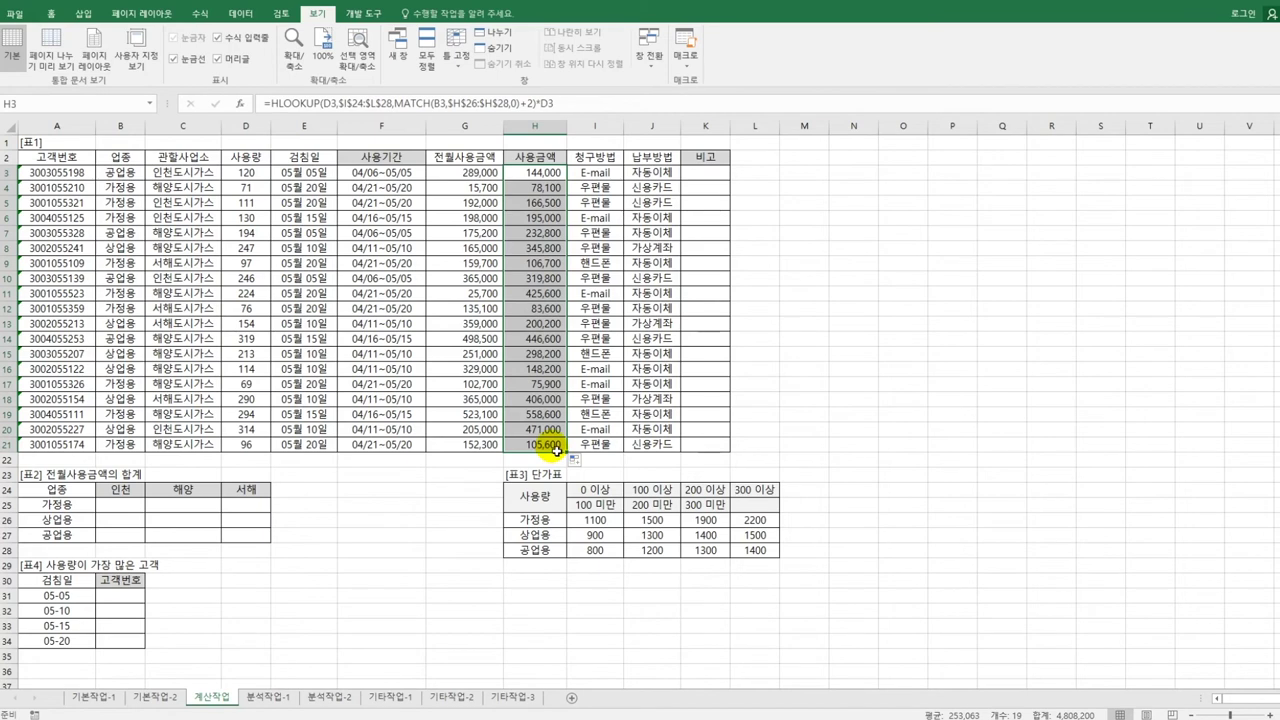
# Step: With K3 selected, switch to the Visual Basic editor and insert a new module
pyautogui.click(707, 176)
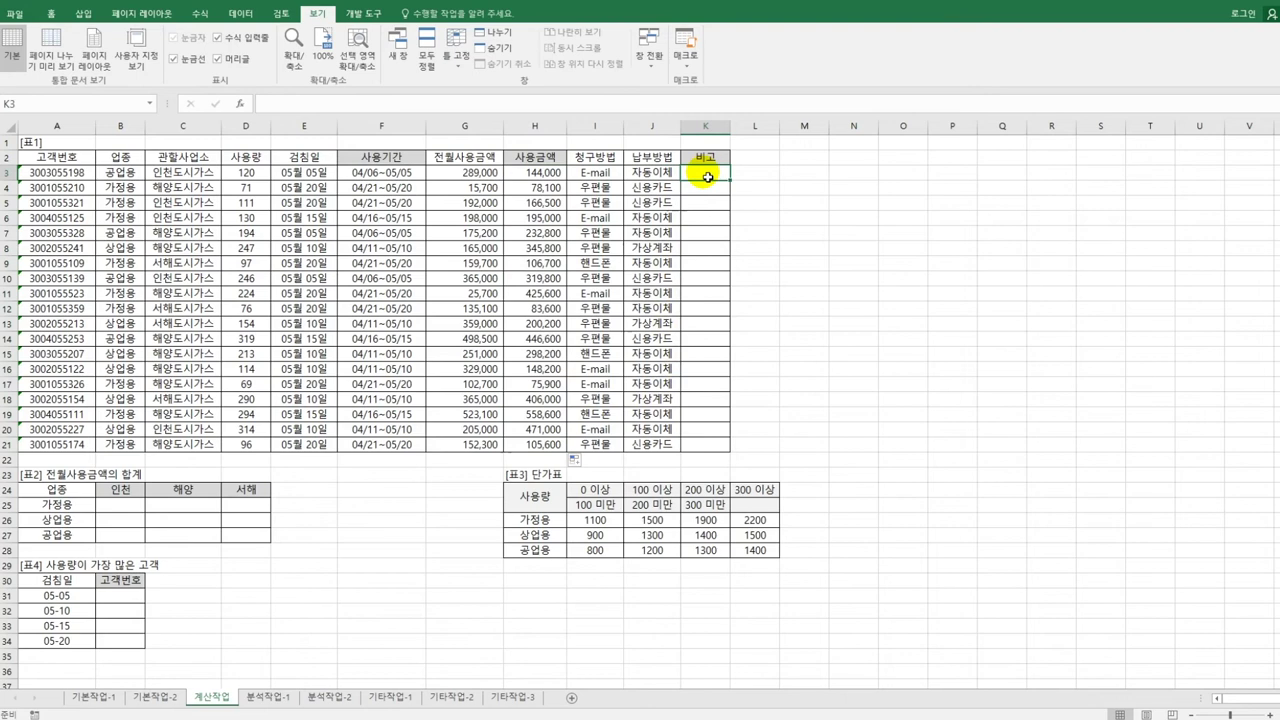
pyautogui.click(356, 18)
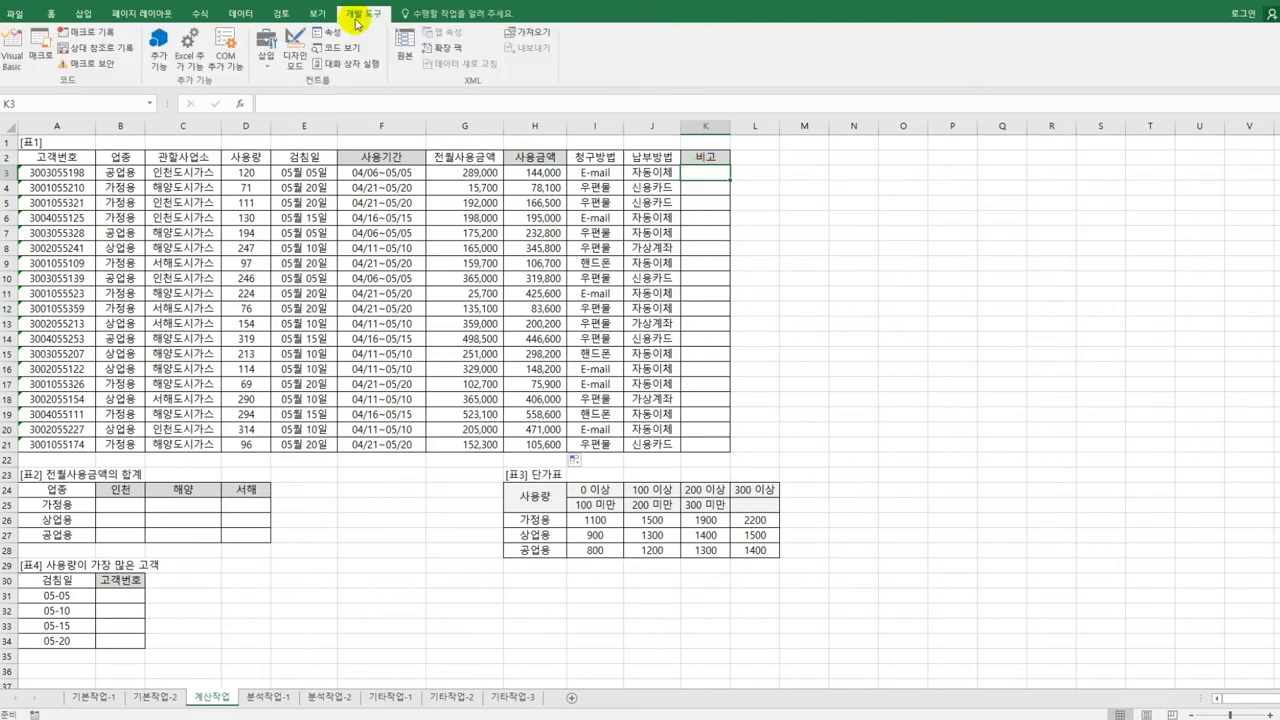
pyautogui.click(14, 52)
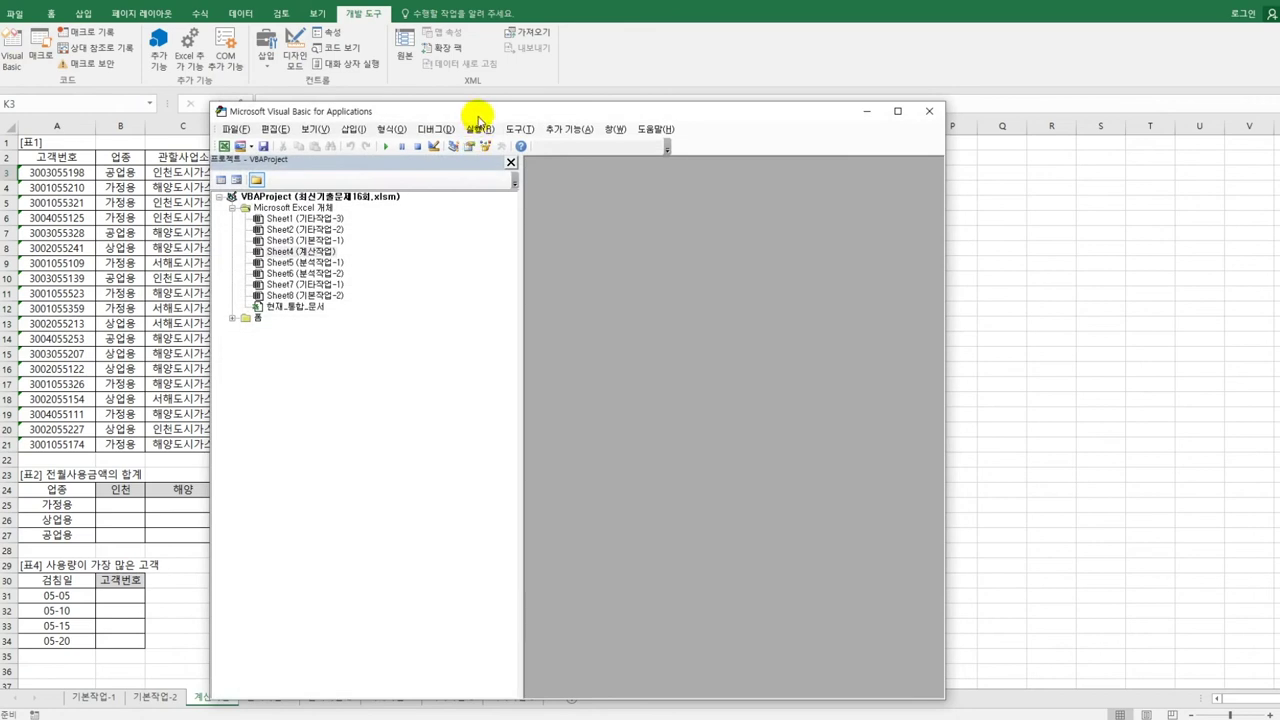
pyautogui.moveTo(489, 110); pyautogui.dragTo(533, 66)
pyautogui.click(396, 88)
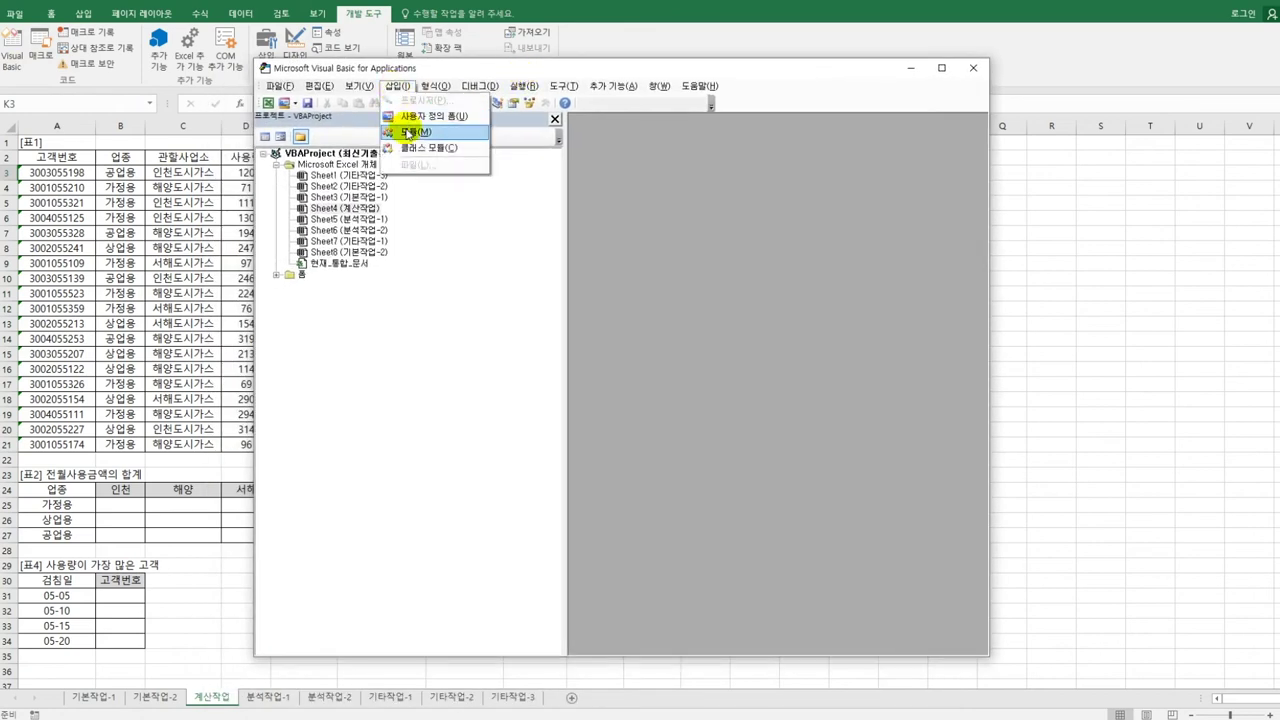
pyautogui.click(407, 128)
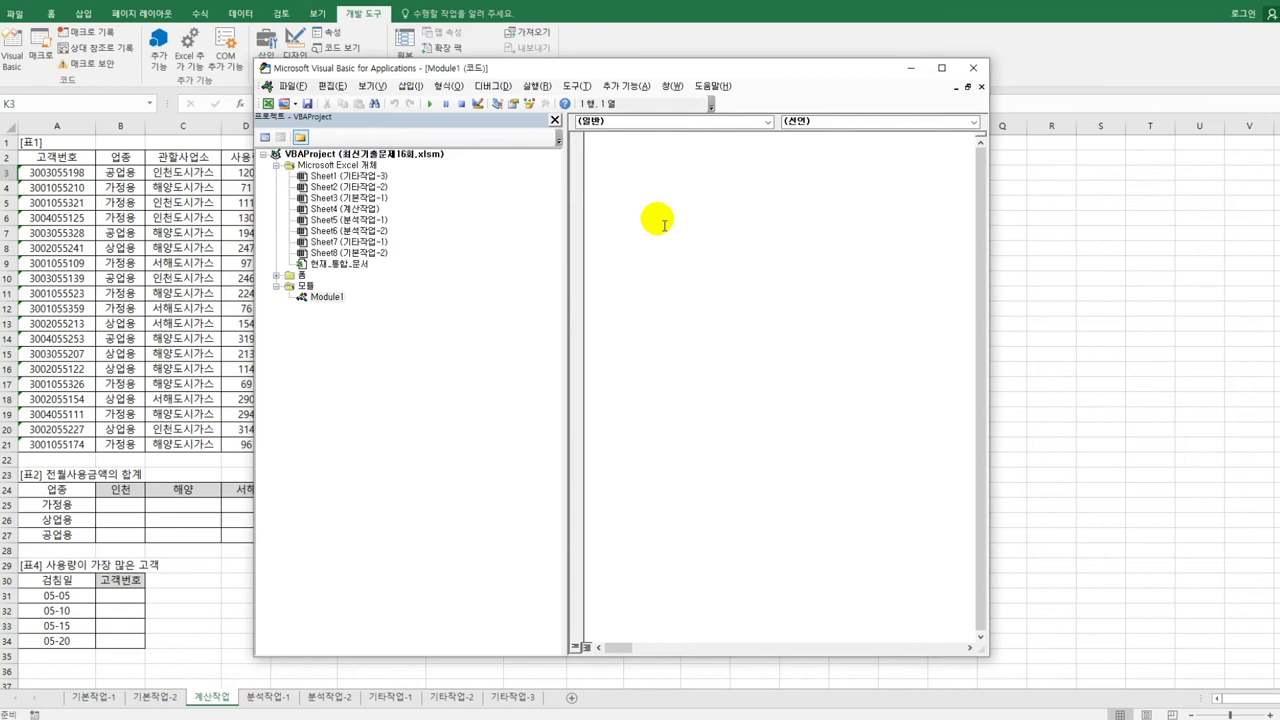
# Step: Declare the public function fn비고 with 청구방법 as its argument
pyautogui.write('publi')
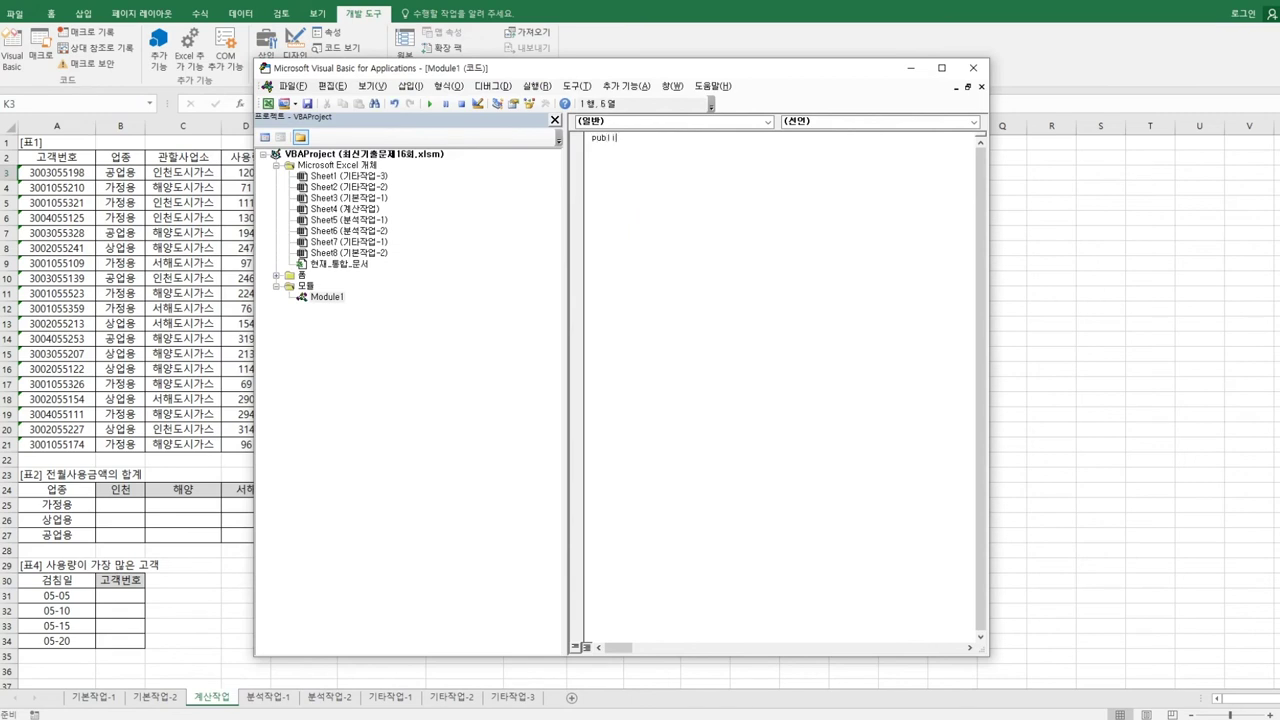
pyautogui.write('c function ')
pyautogui.write('fn')
pyautogui.write('비교')
pyautogui.write('(')
pyautogui.write('청구량')
pyautogui.write('법)')
pyautogui.press('Return')
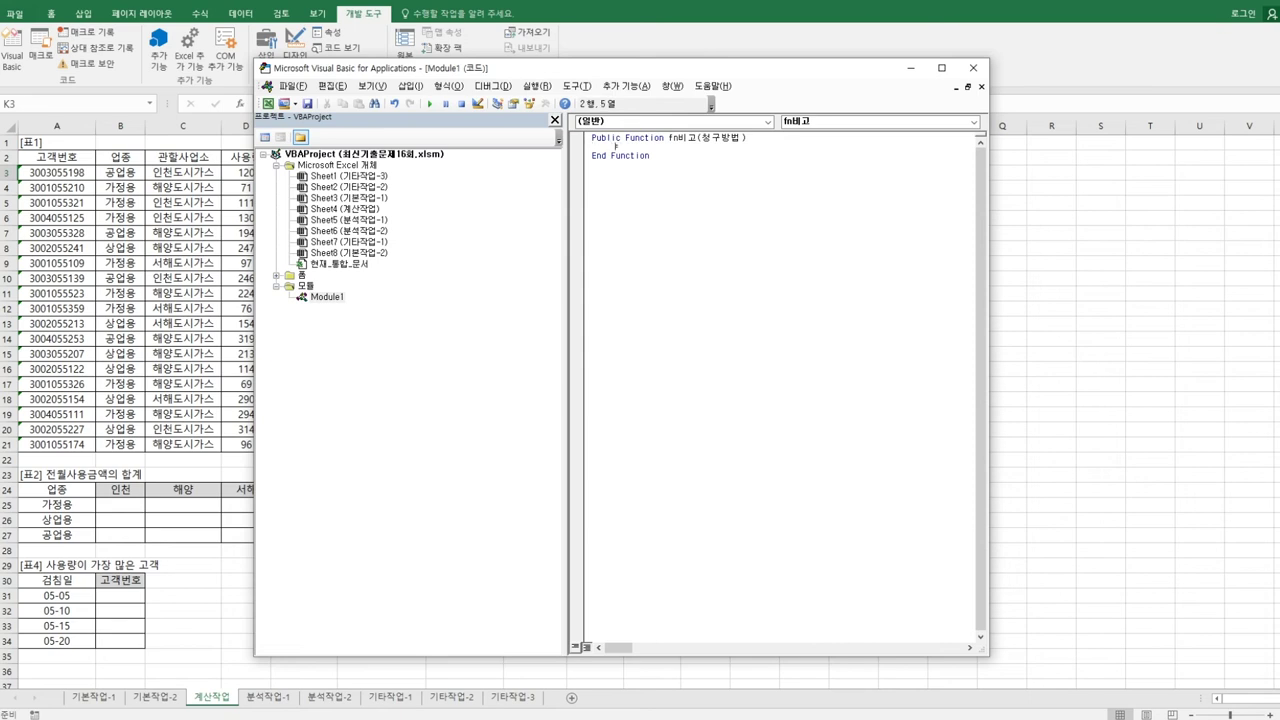
# Step: Begin an If statement inside fn비고 with the condition 청구방법 = "E-mail" Then
pyautogui.write('If')
pyautogui.write(' 청')
pyautogui.write('구방법')
pyautogui.write(' = ')
pyautogui.write('"')
pyautogui.write('티-mail"')
pyautogui.press('BackSpace')
pyautogui.write('소')
pyautogui.press('BackSpace')
pyautogui.write('Then')
pyautogui.press('Return')
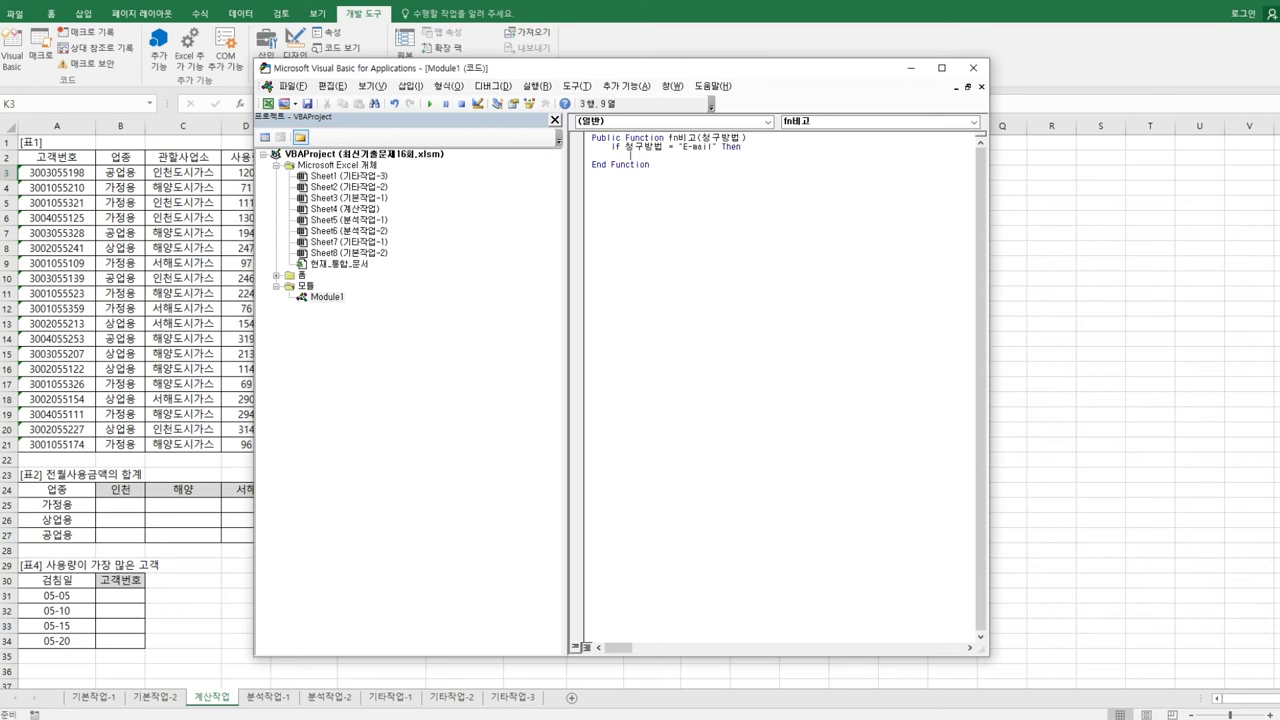
# Step: Make the "E-mail" branch return "4% 할인" as the value of fn비고
pyautogui.write('fn비고 = "4% 외')
pyautogui.write('인"')
pyautogui.press('Return')
# Step: Duplicate the two lines of the "E-mail" branch below it and turn the copied If into ElseIf
pyautogui.hotkey('shift', 'Down')
pyautogui.hotkey('shift', 'End')
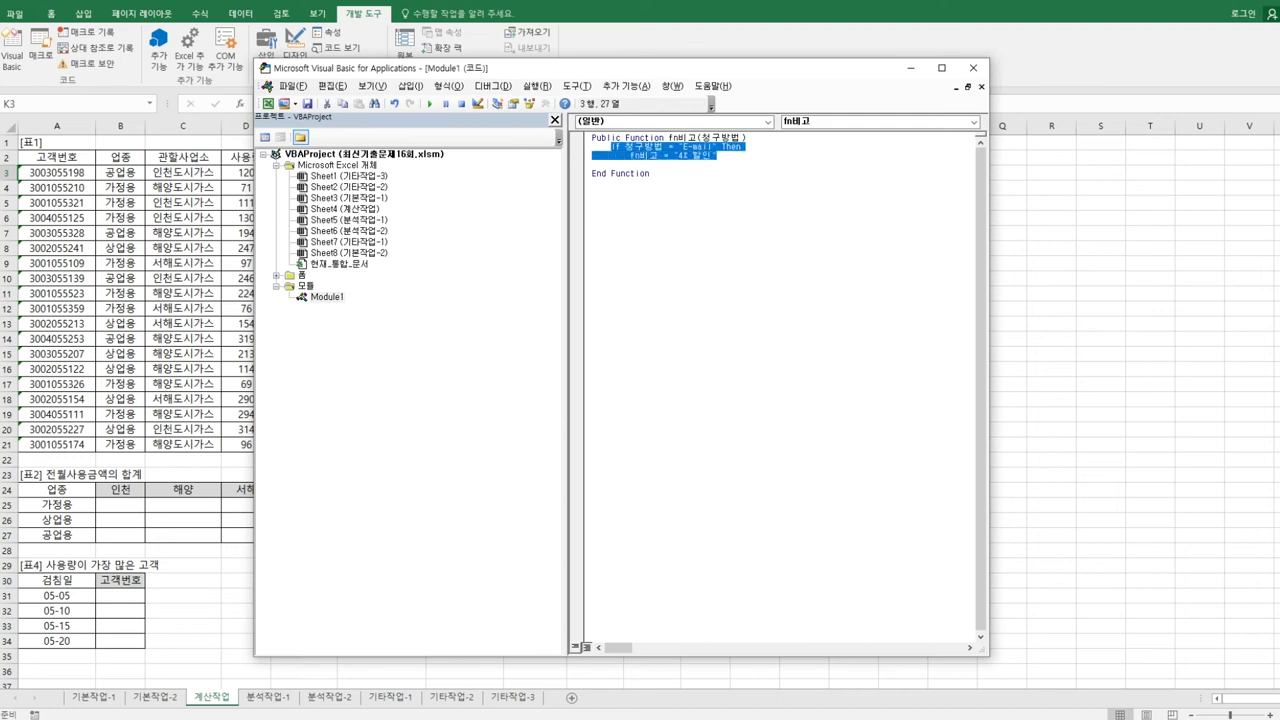
pyautogui.hotkey('ctrl', 'c')
pyautogui.press('Down')
pyautogui.hotkey('ctrl', 'v')
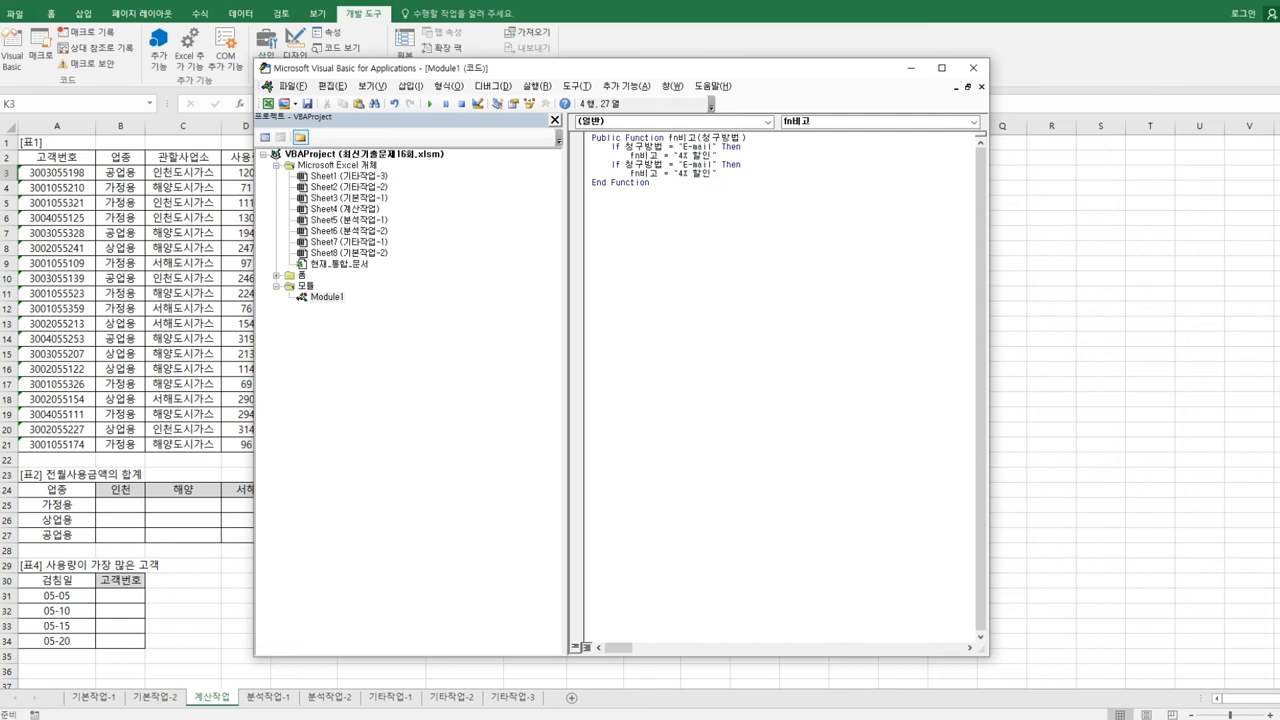
pyautogui.click(611, 164)
pyautogui.write('ㄷ')
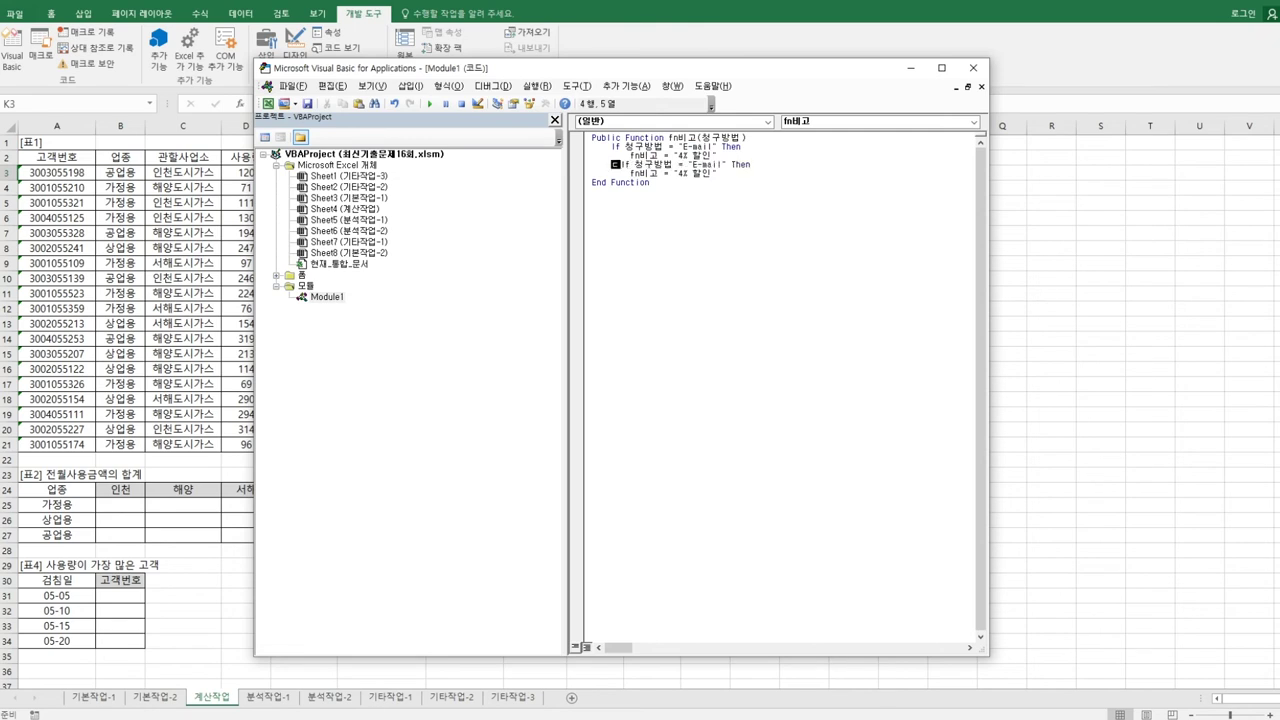
pyautogui.press('BackSpace')
pyautogui.press('Hangul')
pyautogui.write('else')
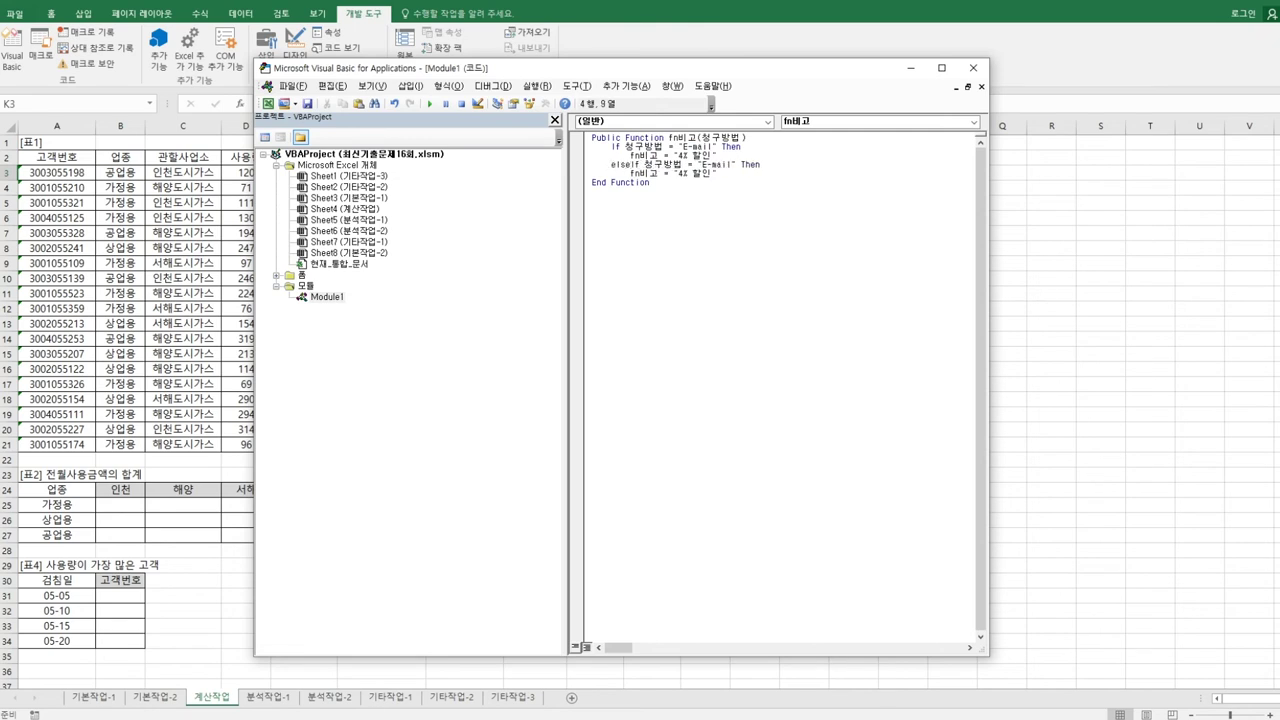
# Step: Change the ElseIf condition to "핸드폰" and its return value to "2% 할인"
pyautogui.press('Right')
pyautogui.press('Right')
pyautogui.press('Right')
pyautogui.click(691, 165)
pyautogui.hotkey('shift', 'Right')
pyautogui.hotkey('shift', 'Right')
pyautogui.hotkey('shift', 'Right')
pyautogui.hotkey('shift', 'Right')
pyautogui.hotkey('shift', 'Right')
pyautogui.hotkey('shift', 'Right')
pyautogui.press('BackSpace')
pyautogui.write('카드')
pyautogui.press('Down')
pyautogui.write('2')
# Step: Paste the copied branch below the ElseIf block and replace its condition line with Else
pyautogui.press('End')
pyautogui.press('Return')
pyautogui.press('BackSpace')
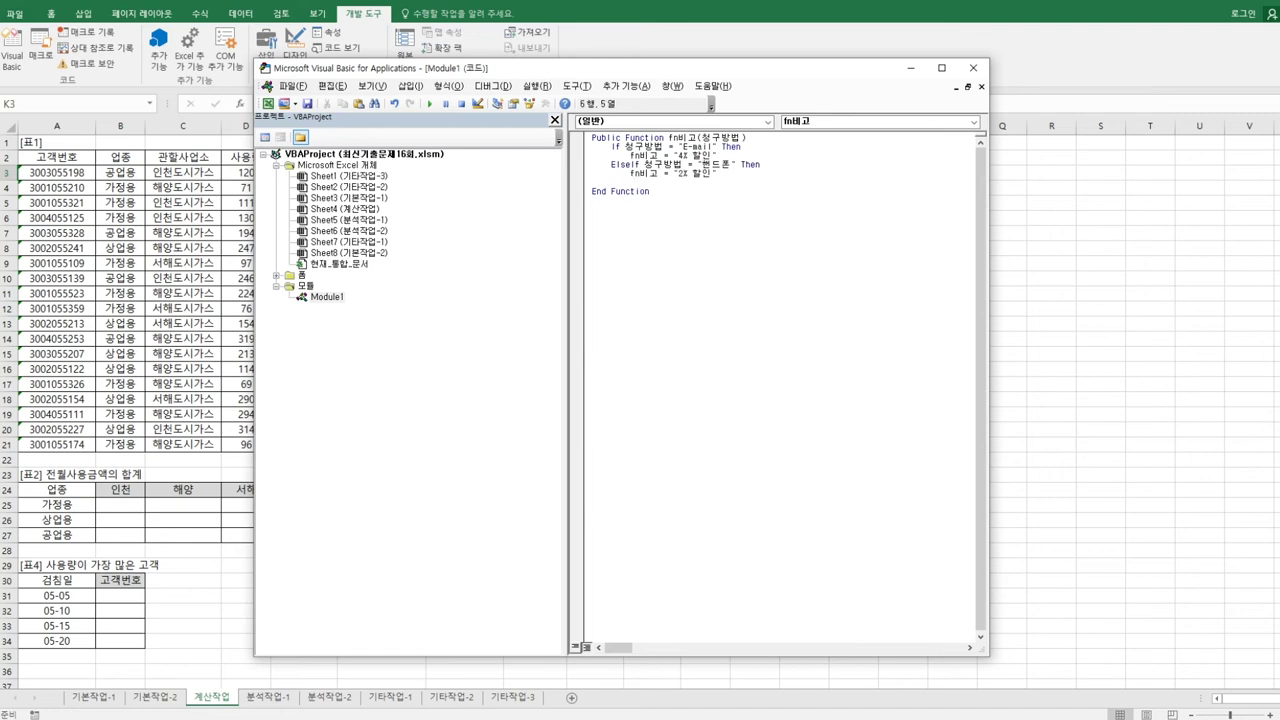
pyautogui.hotkey('ctrl', 'v')
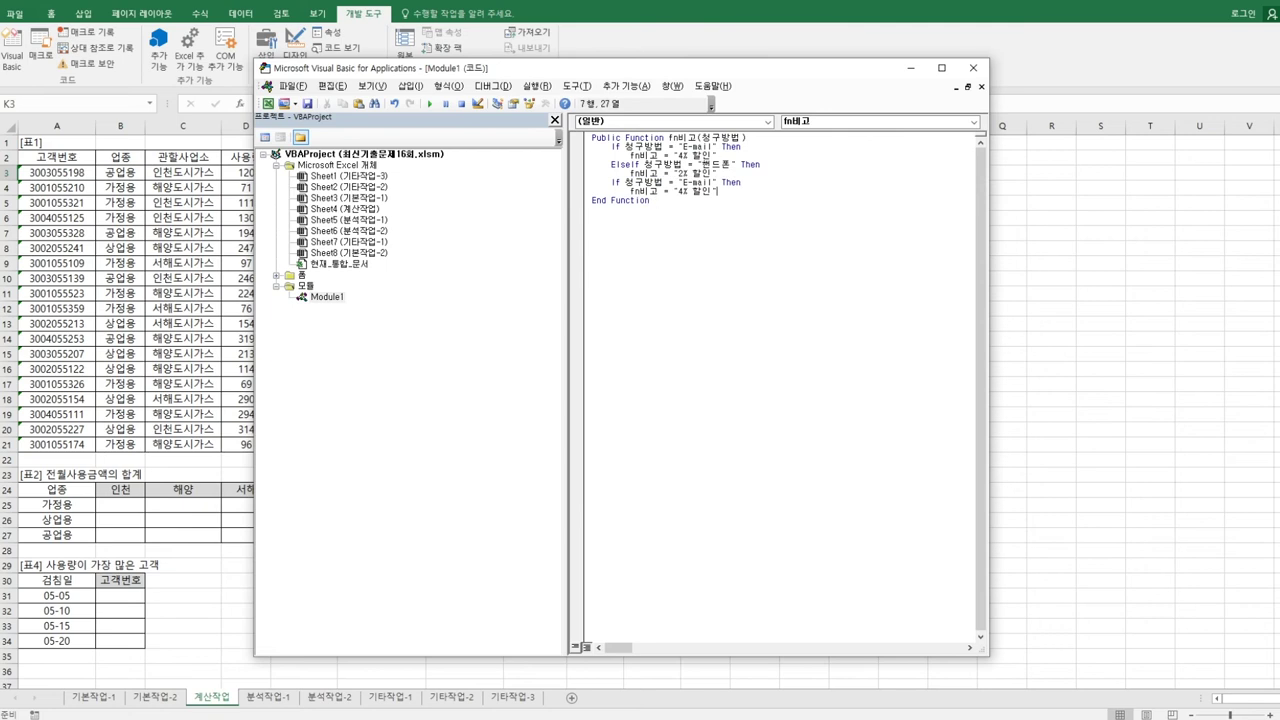
pyautogui.hotkey('shift', 'Home')
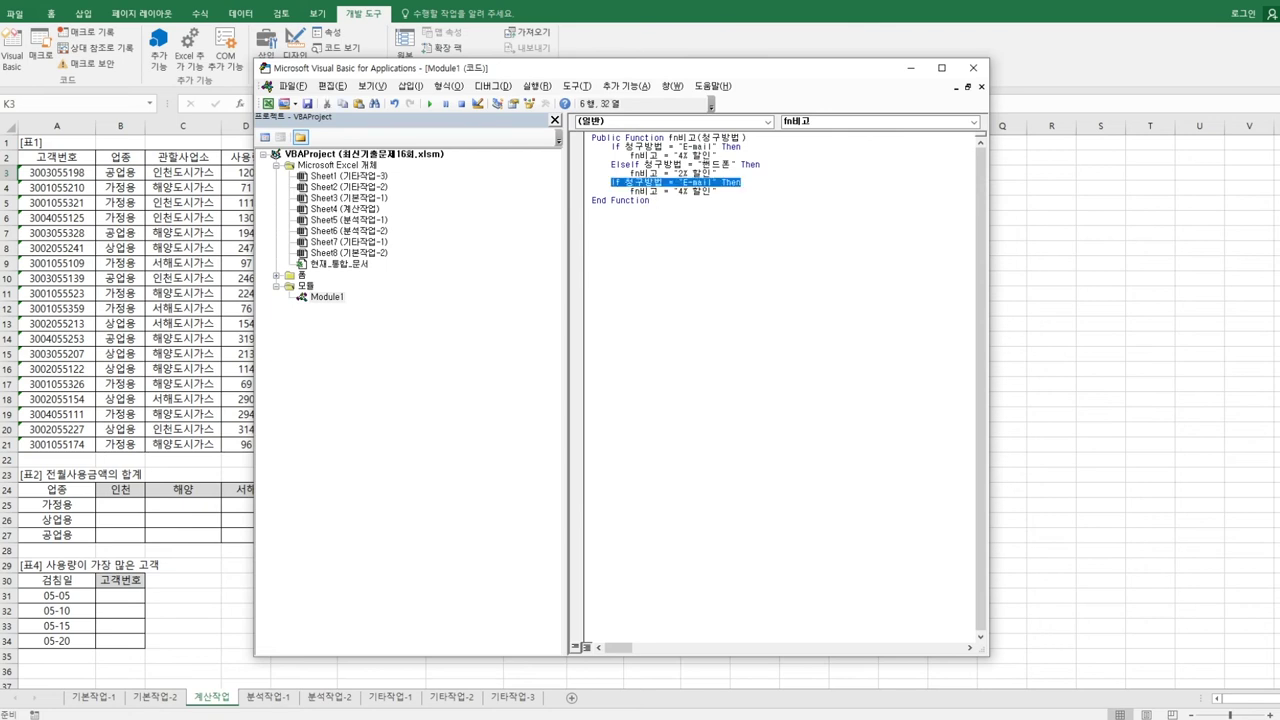
pyautogui.write('ㄷ')
pyautogui.press('BackSpace')
pyautogui.write('else')
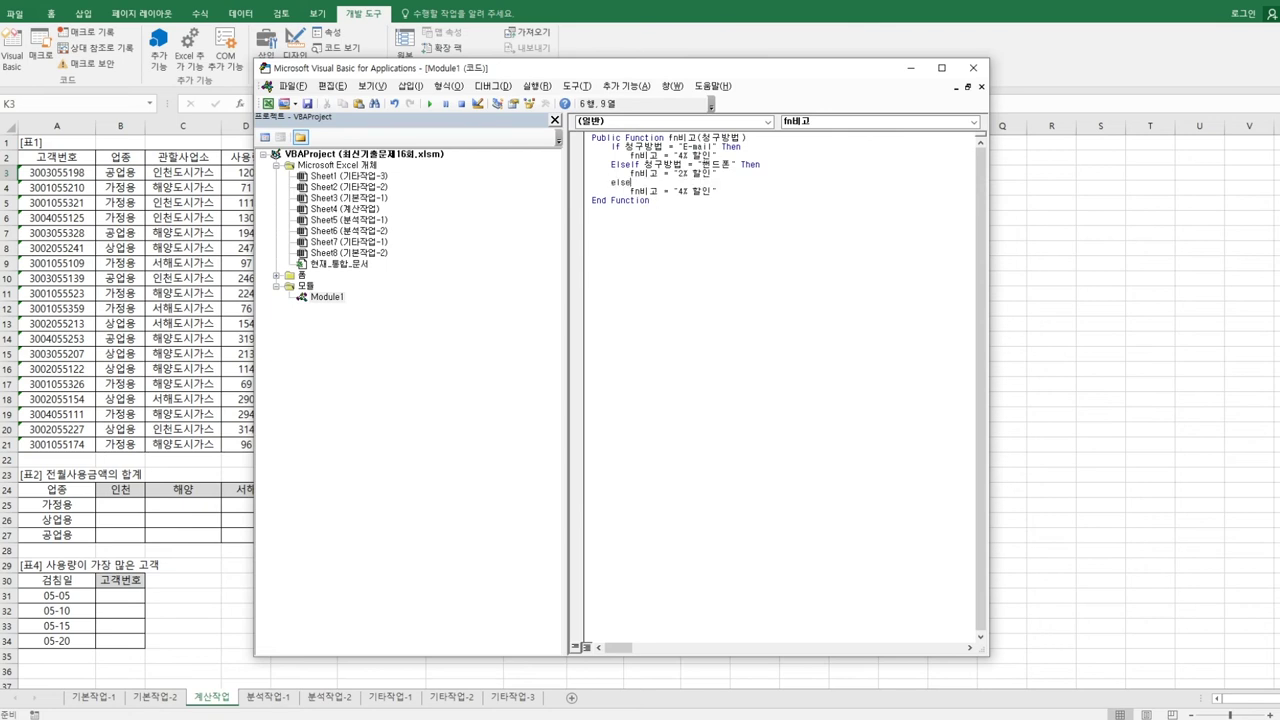
# Step: Remove the discount text in the Else branch so fn비고 returns an empty string
pyautogui.click(657, 190)
pyautogui.hotkey('shift', 'Right')
pyautogui.hotkey('shift', 'Right')
pyautogui.hotkey('shift', 'Right')
pyautogui.hotkey('shift', 'Right')
pyautogui.hotkey('shift', 'Right')
pyautogui.press('Delete')
# Step: End the conditional with End If, set it off with blank lines and return to the worksheet
pyautogui.press('End')
pyautogui.press('Return')
pyautogui.press('BackSpace')
pyautogui.write('ㄷ')
pyautogui.press('BackSpace')
pyautogui.write('end if')
pyautogui.press('Return')
pyautogui.press('Home')
pyautogui.press('Return')
pyautogui.press('Up')
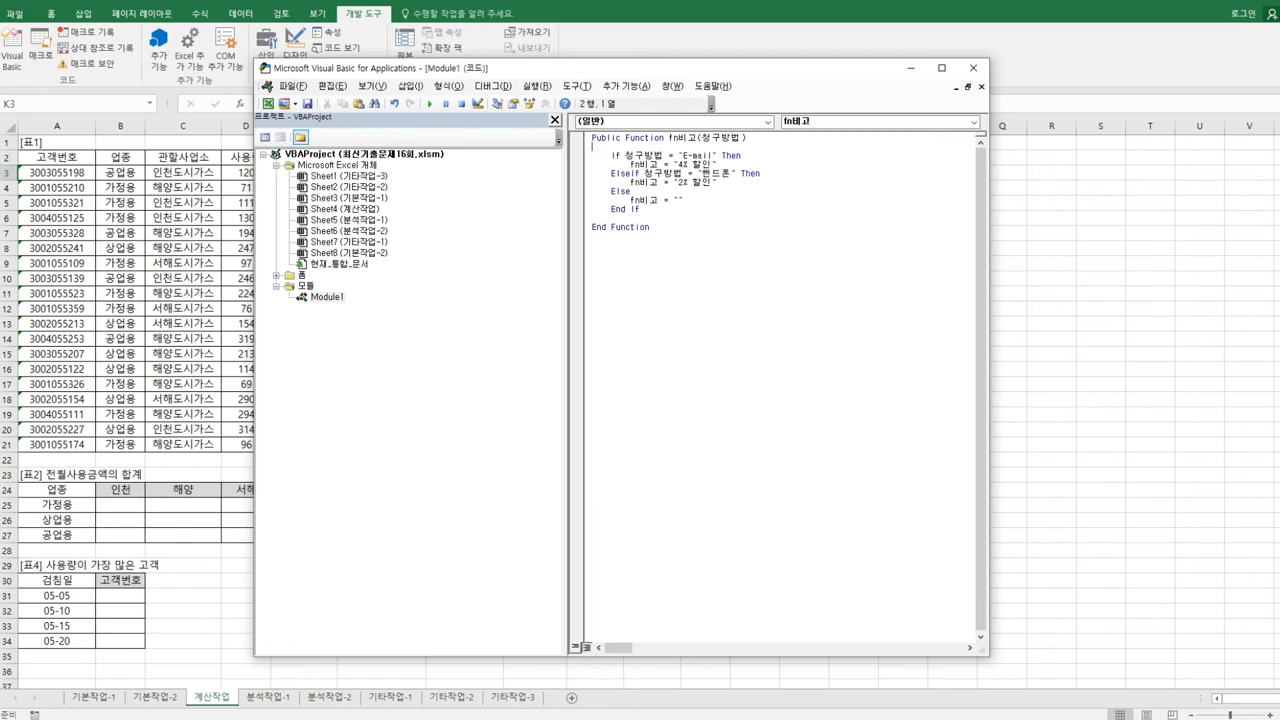
pyautogui.click(973, 68)
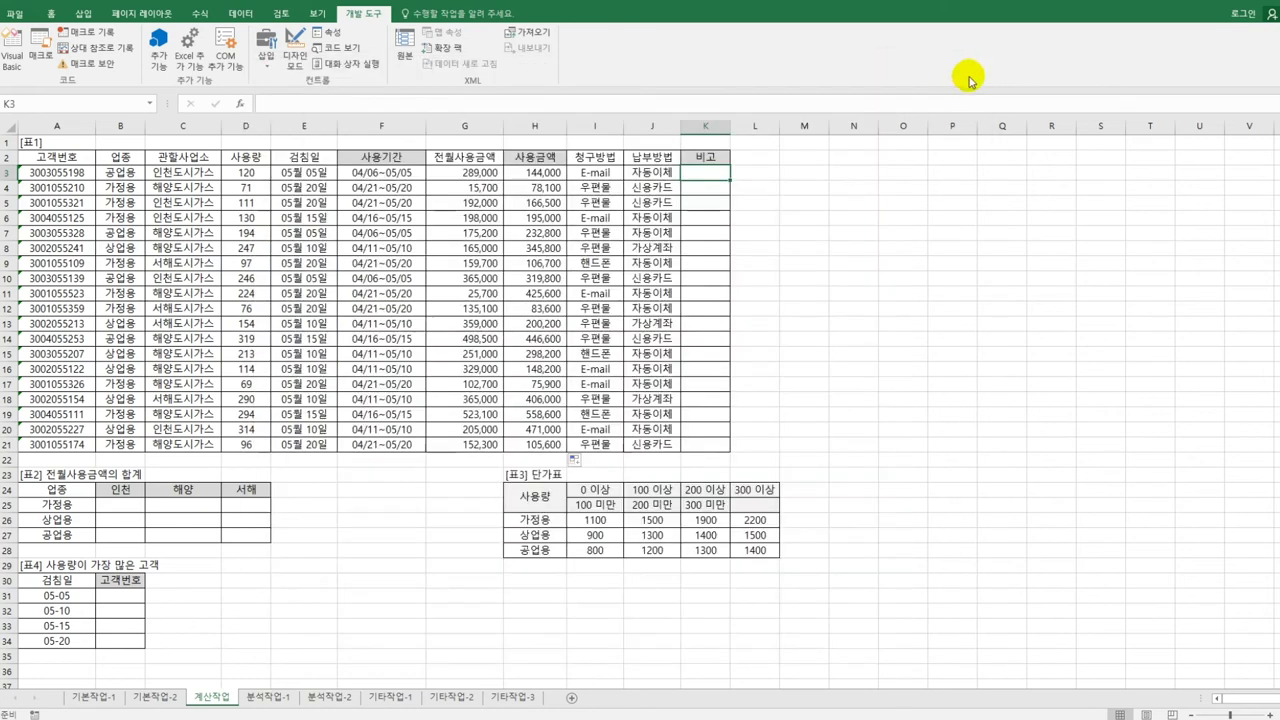
# Step: Insert the user-defined (사용자 정의) function fn비고 into K3
pyautogui.click(241, 104)
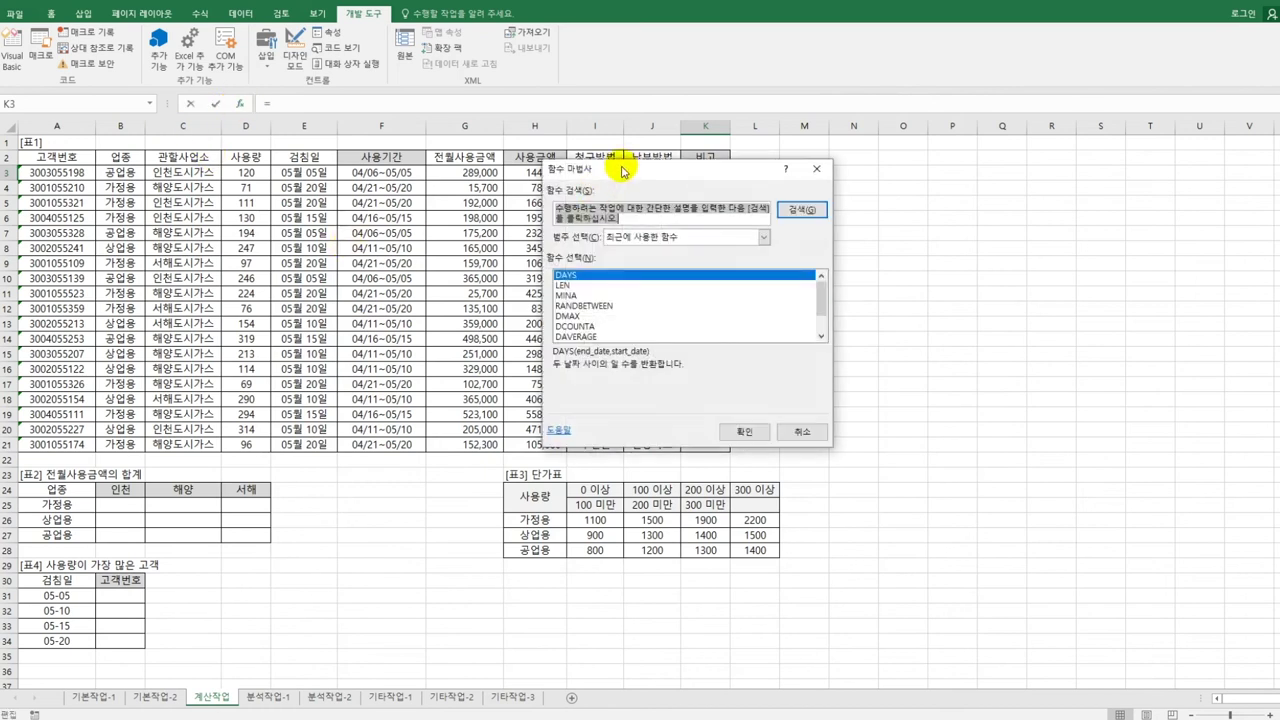
pyautogui.moveTo(621, 171); pyautogui.dragTo(346, 188)
pyautogui.click(489, 256)
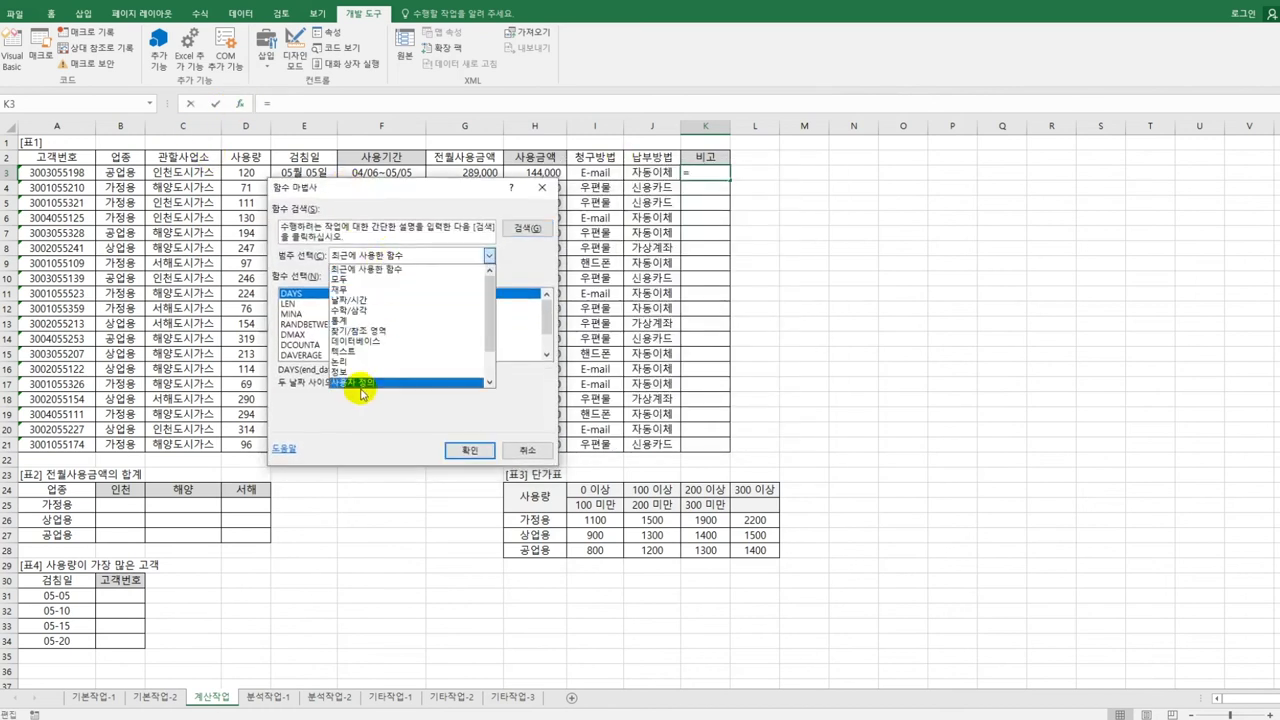
pyautogui.click(361, 385)
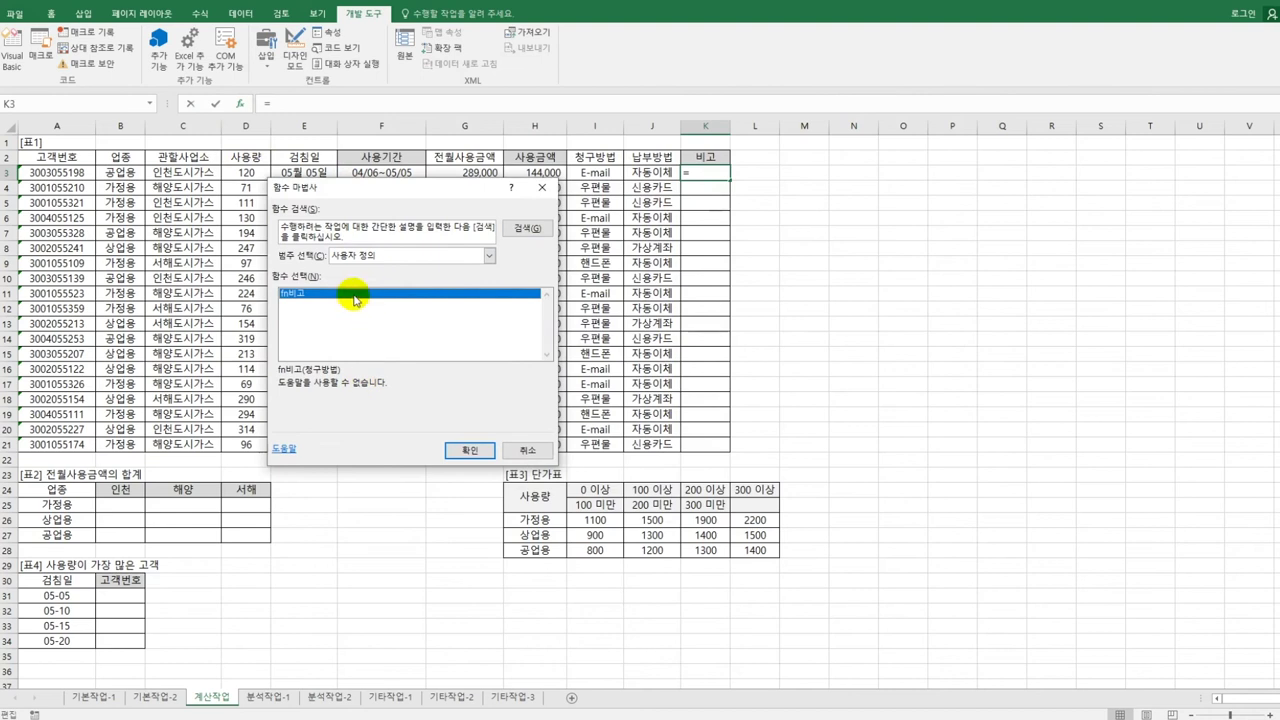
pyautogui.click(469, 451)
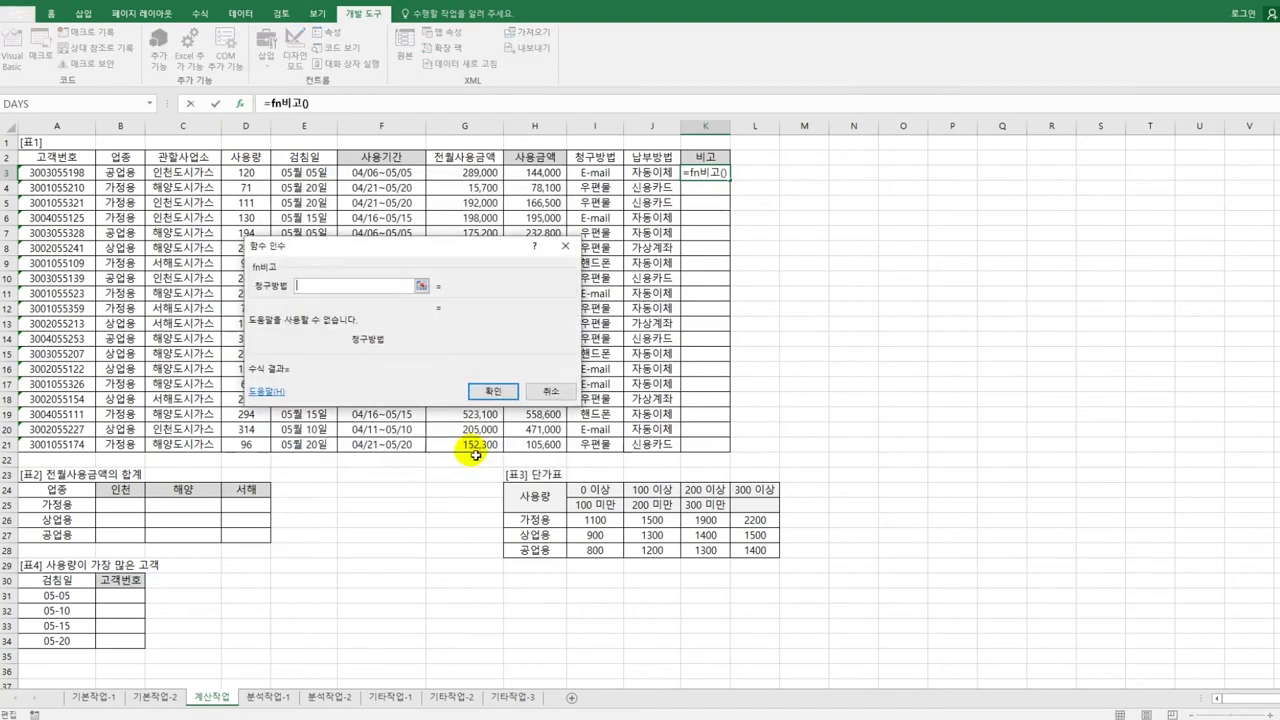
# Step: Set I3 as the 청구방법 argument, fill the 비고 formula through K21 and check it against the 청구방법 entries
pyautogui.click(598, 178)
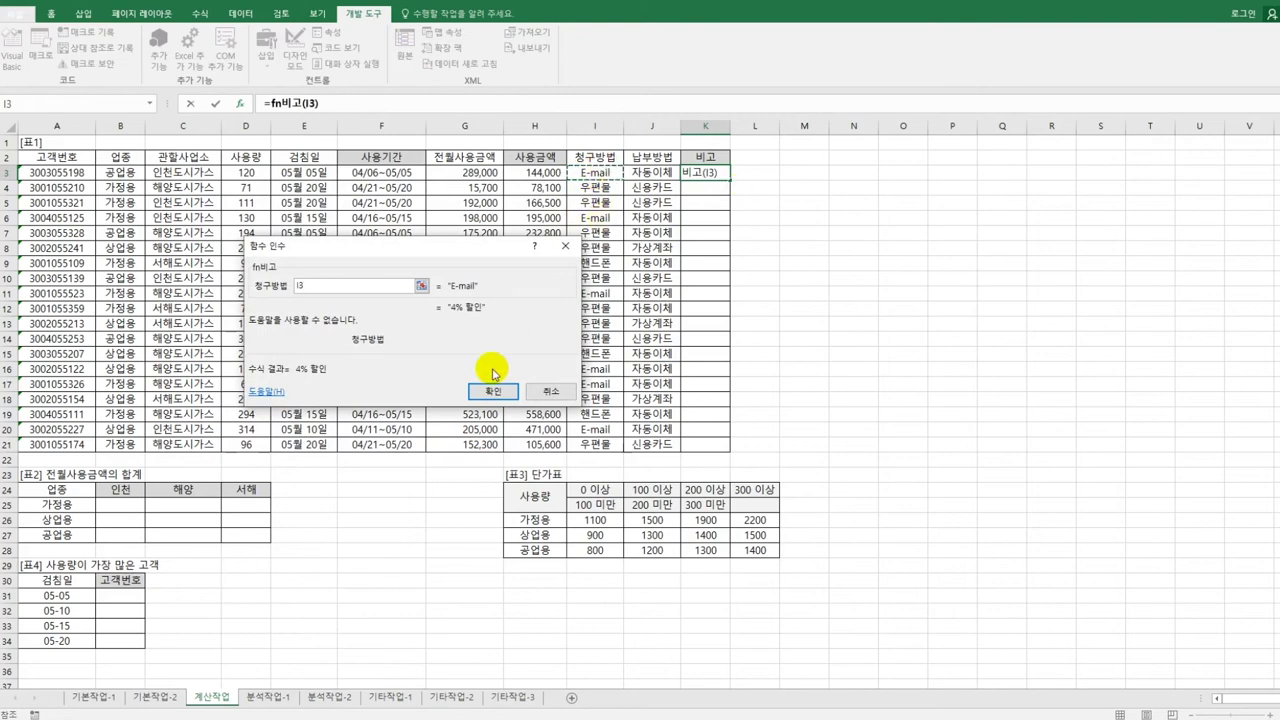
pyautogui.click(493, 390)
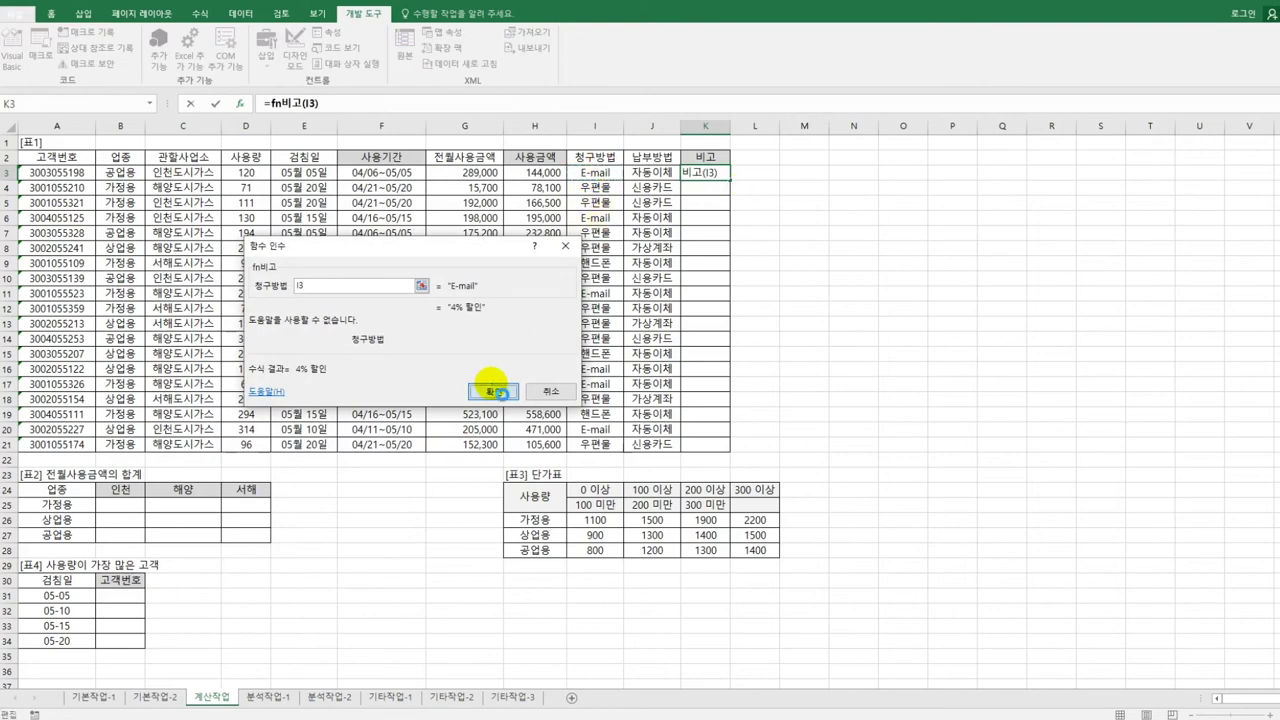
pyautogui.doubleClick(731, 180)
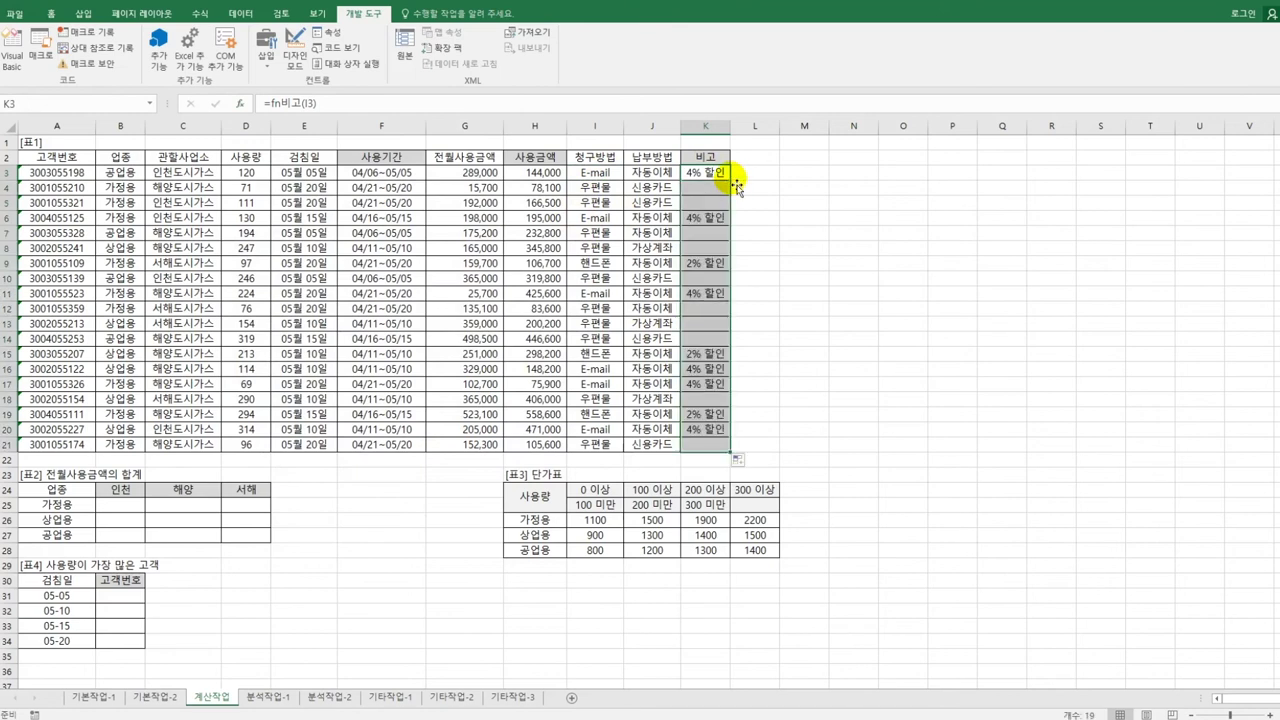
pyautogui.click(590, 218)
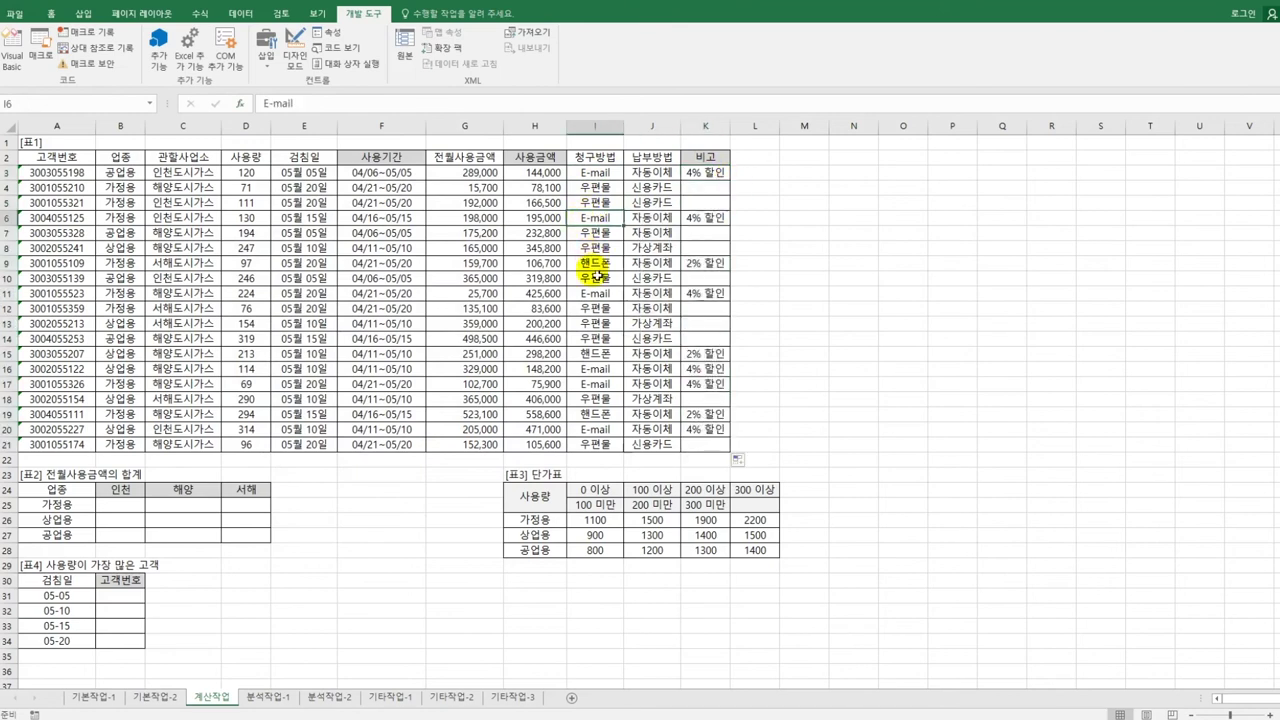
pyautogui.click(597, 268)
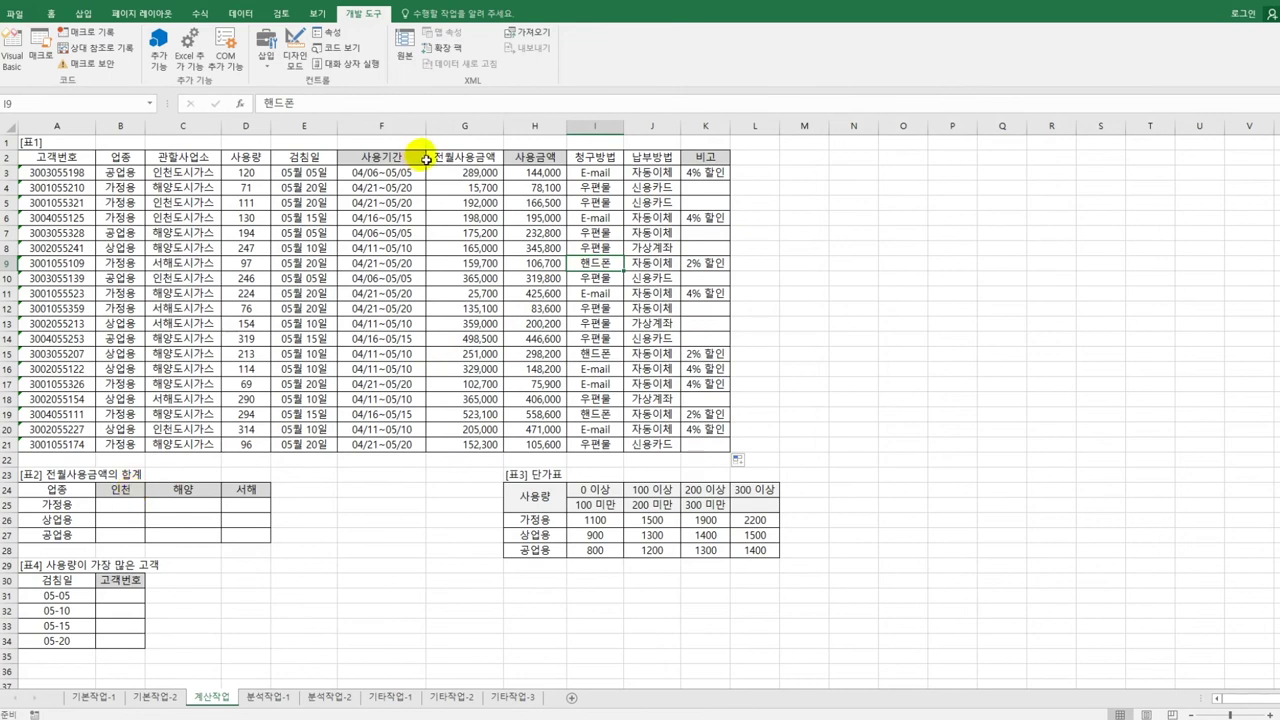
# Step: Start a SUM formula in B25 for the 가정용 and 인천 total of 전월사용금액 in 표2
pyautogui.moveTo(461, 176); pyautogui.dragTo(468, 446)
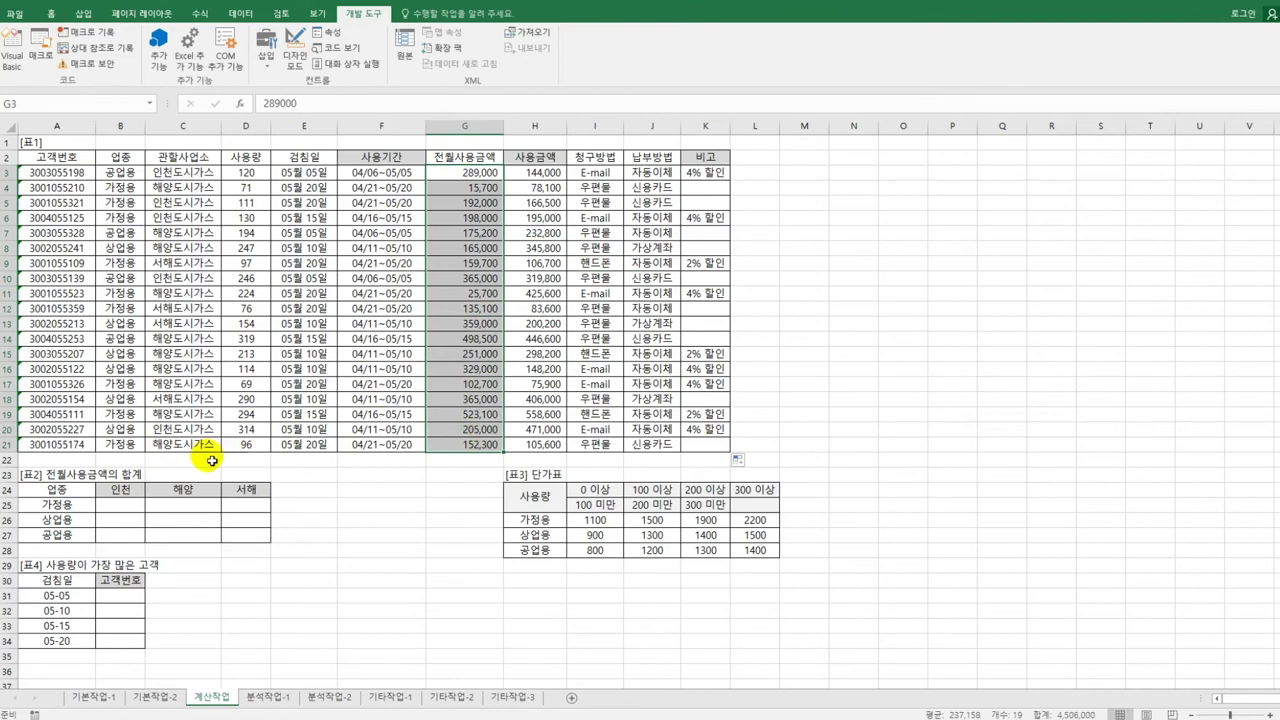
pyautogui.click(121, 490)
pyautogui.click(54, 509)
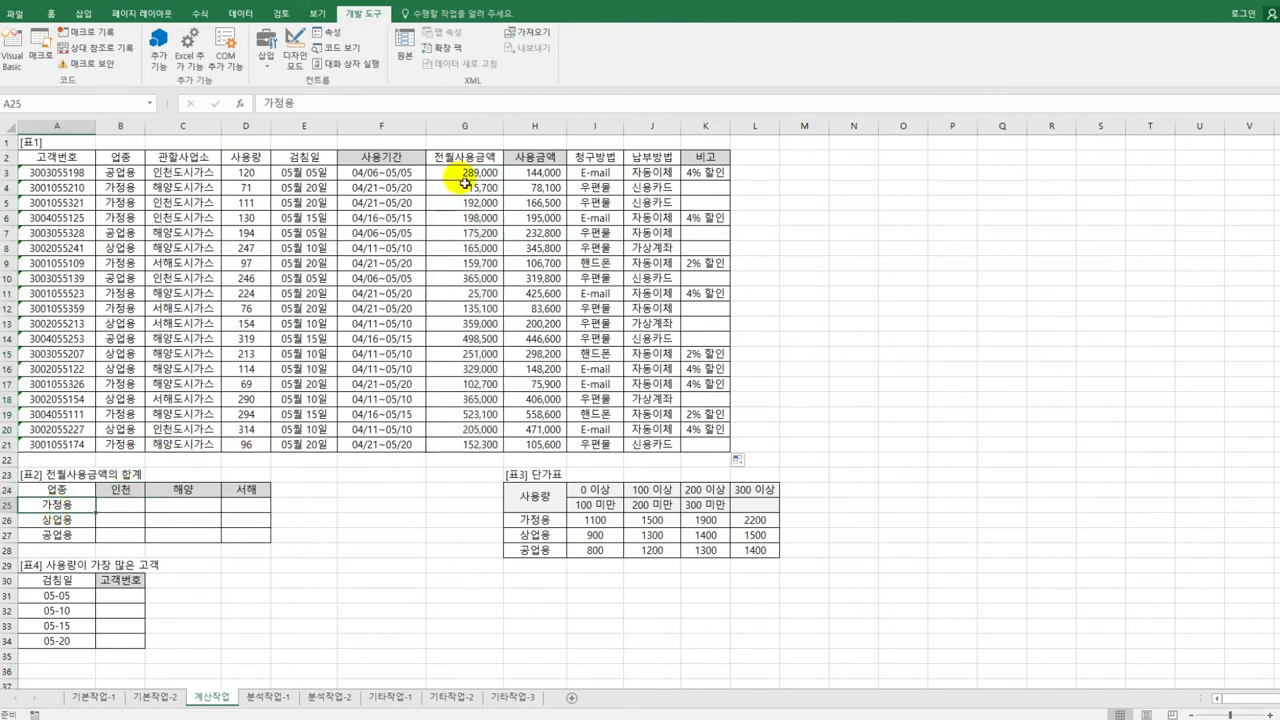
pyautogui.click(127, 511)
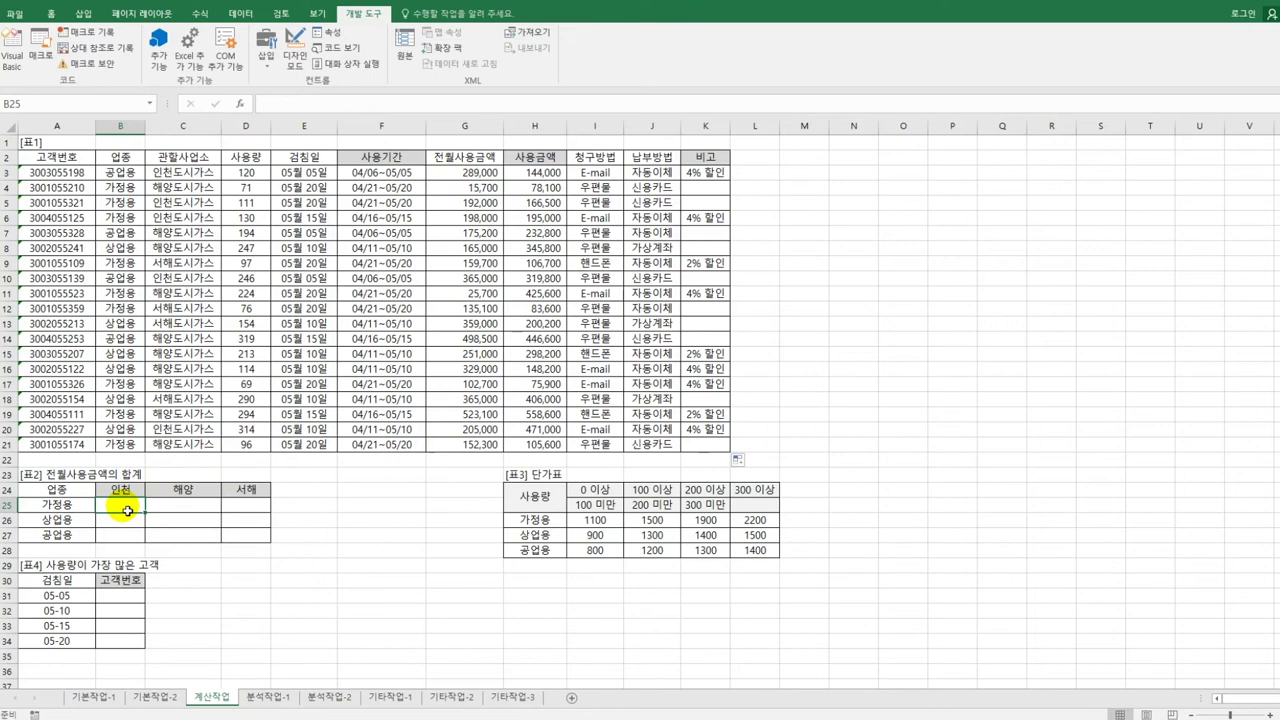
pyautogui.write('=')
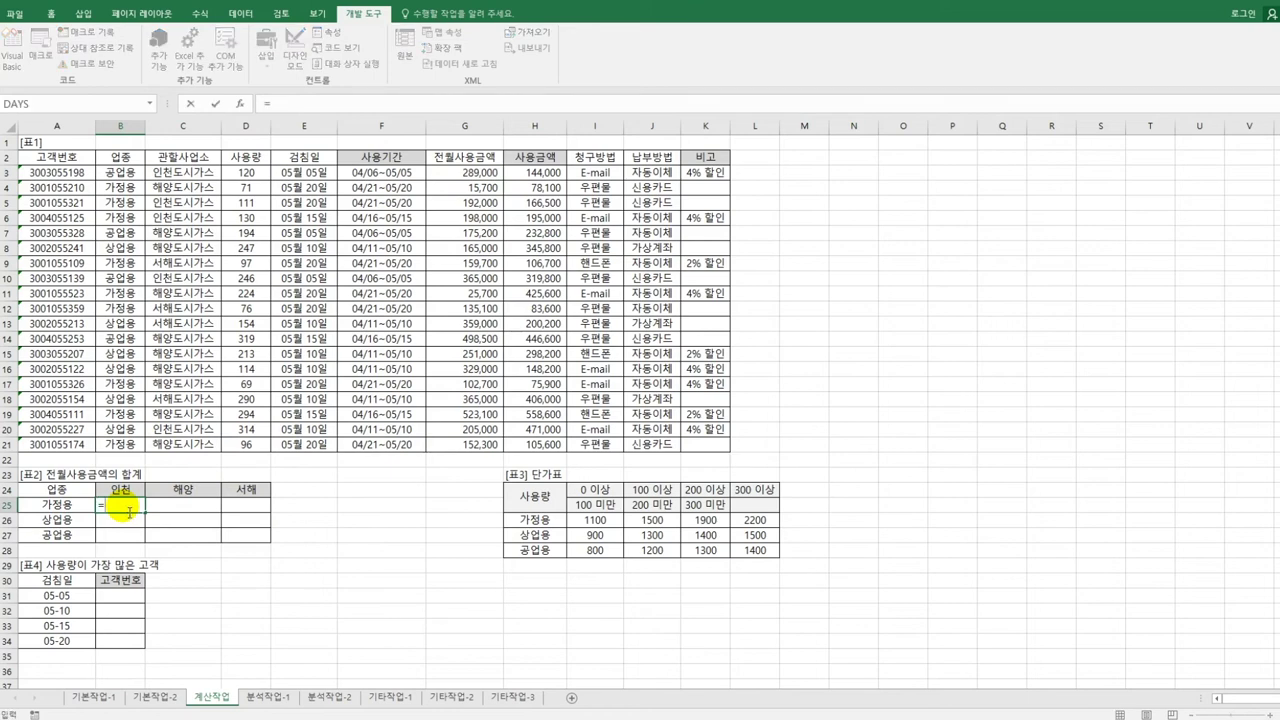
pyautogui.write('sum((')
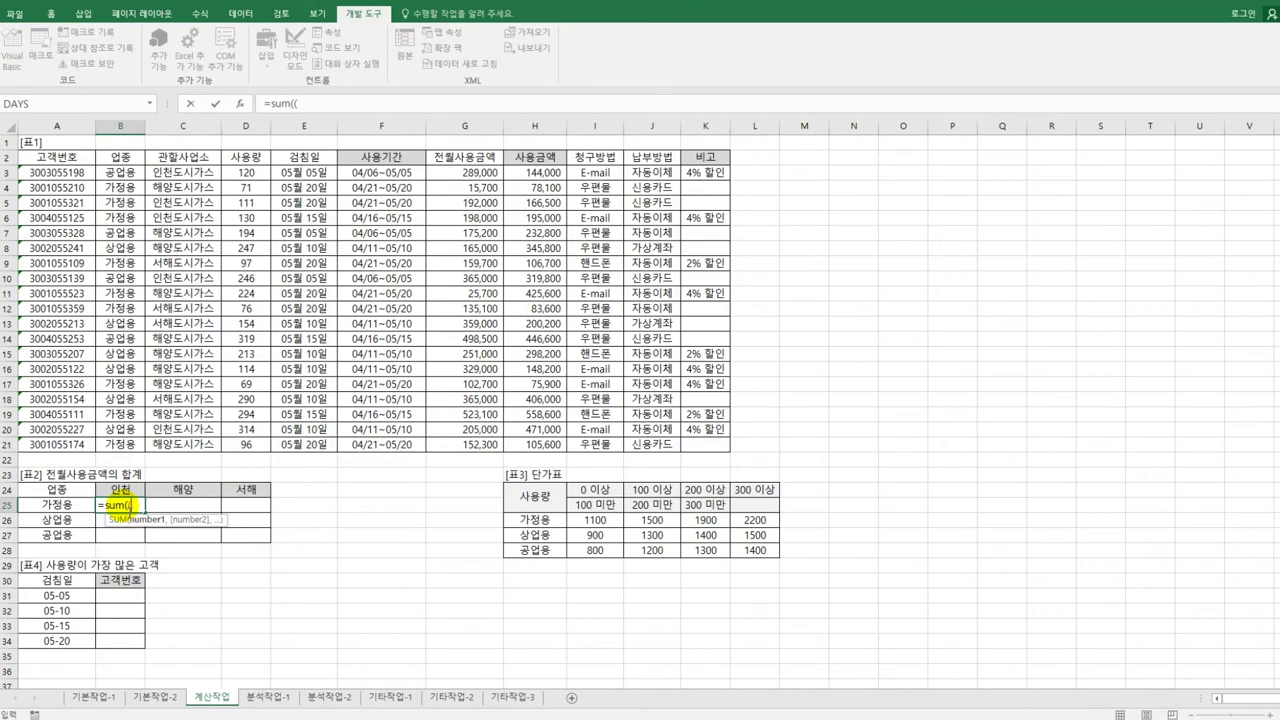
# Step: Add the condition that the 업종 range $B$3:$B$21 equals $A25, followed by a multiplication sign and an opening parenthesis
pyautogui.click(120, 174)
pyautogui.moveTo(124, 187); pyautogui.dragTo(120, 451)
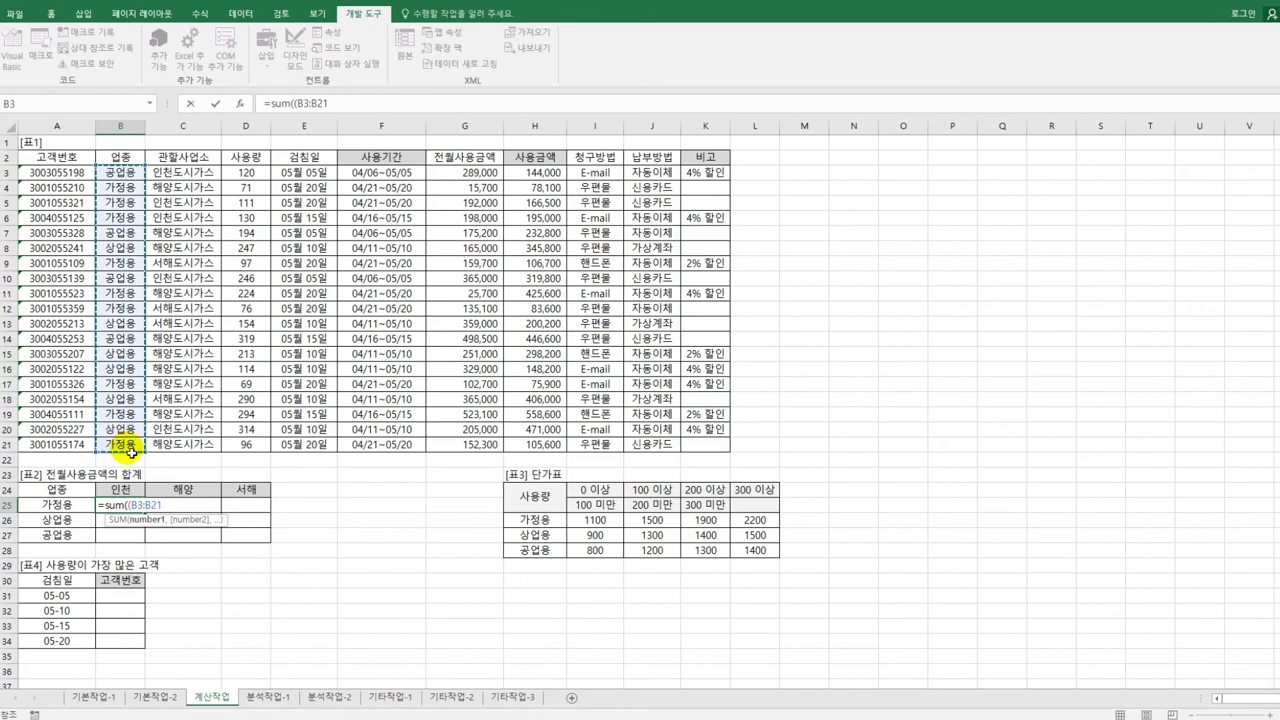
pyautogui.press('F4')
pyautogui.write('=')
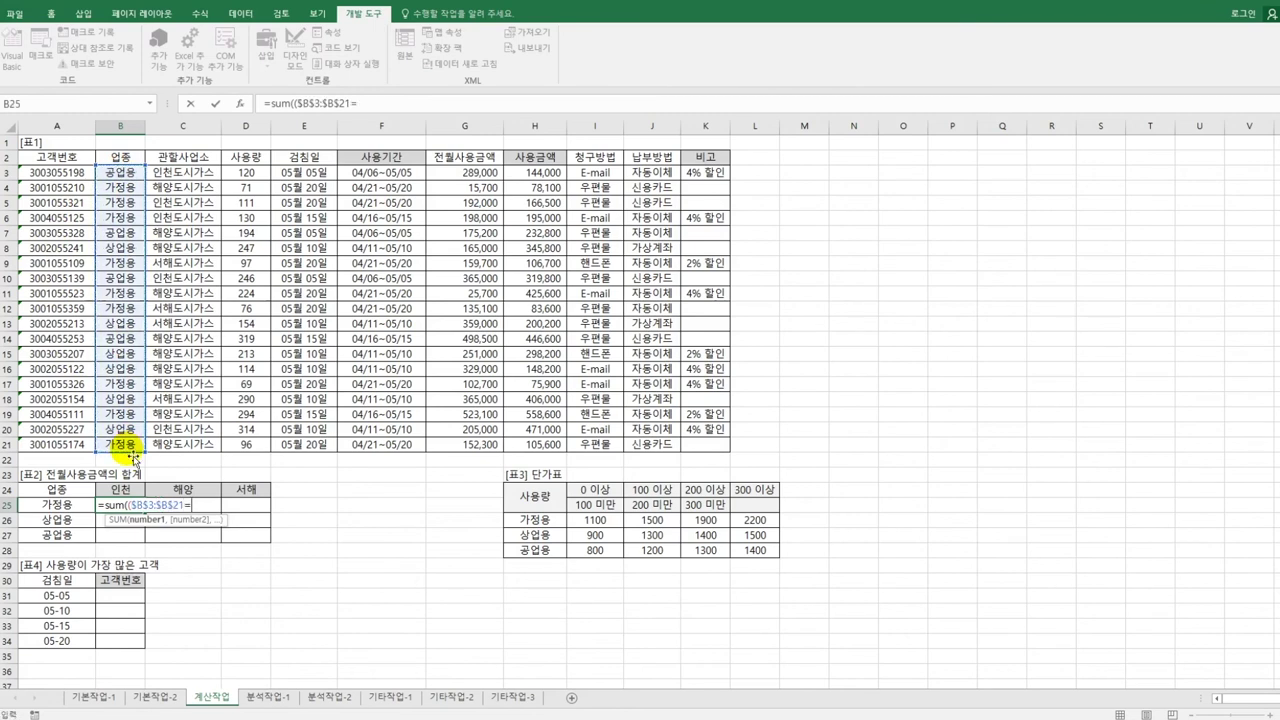
pyautogui.click(70, 505)
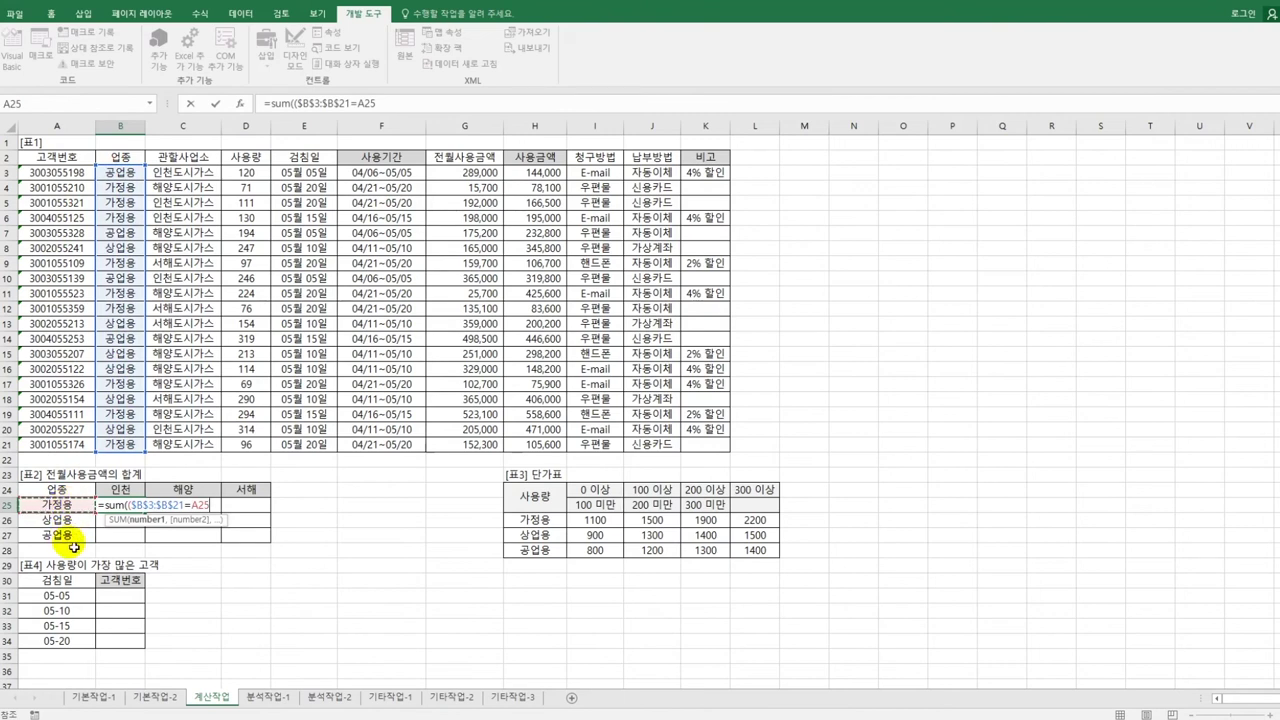
pyautogui.press('F4')
pyautogui.press('F4')
pyautogui.press('F4')
pyautogui.write(')*(')
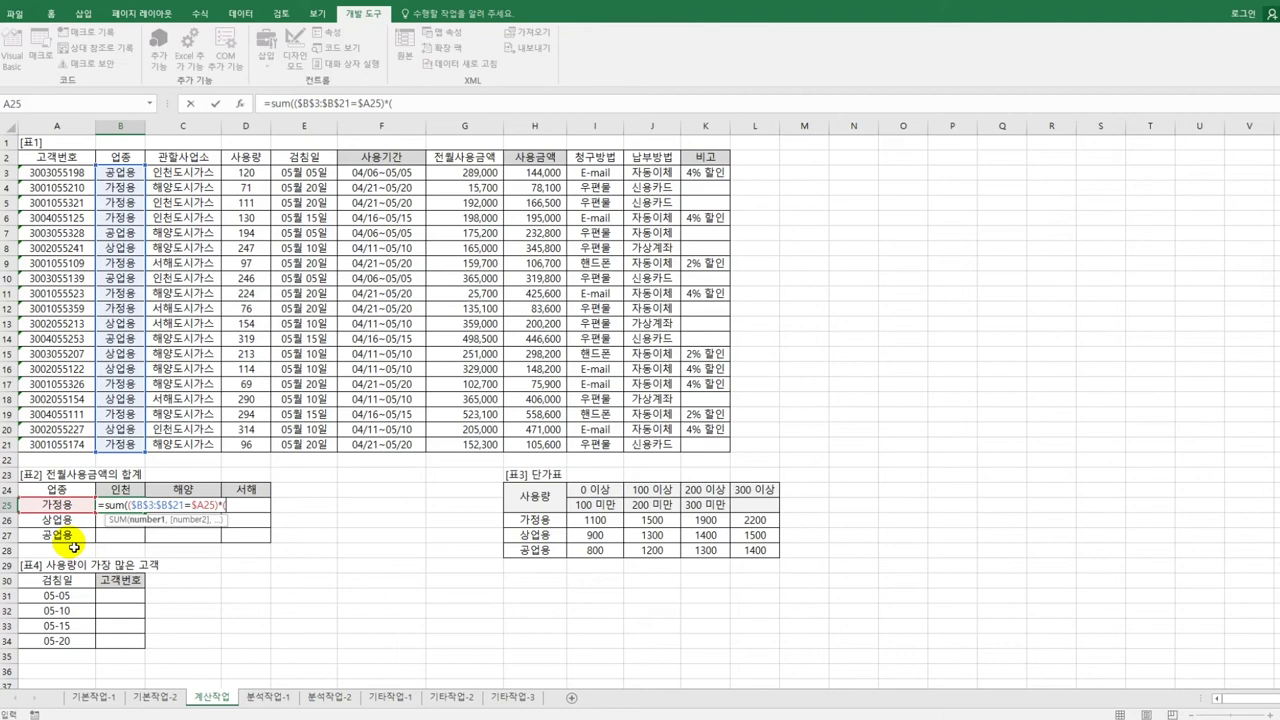
# Step: Add the second condition that the first 2 characters of 관할사업소, LEFT($C$3:$C$21,2), equal B$24
pyautogui.write('left(')
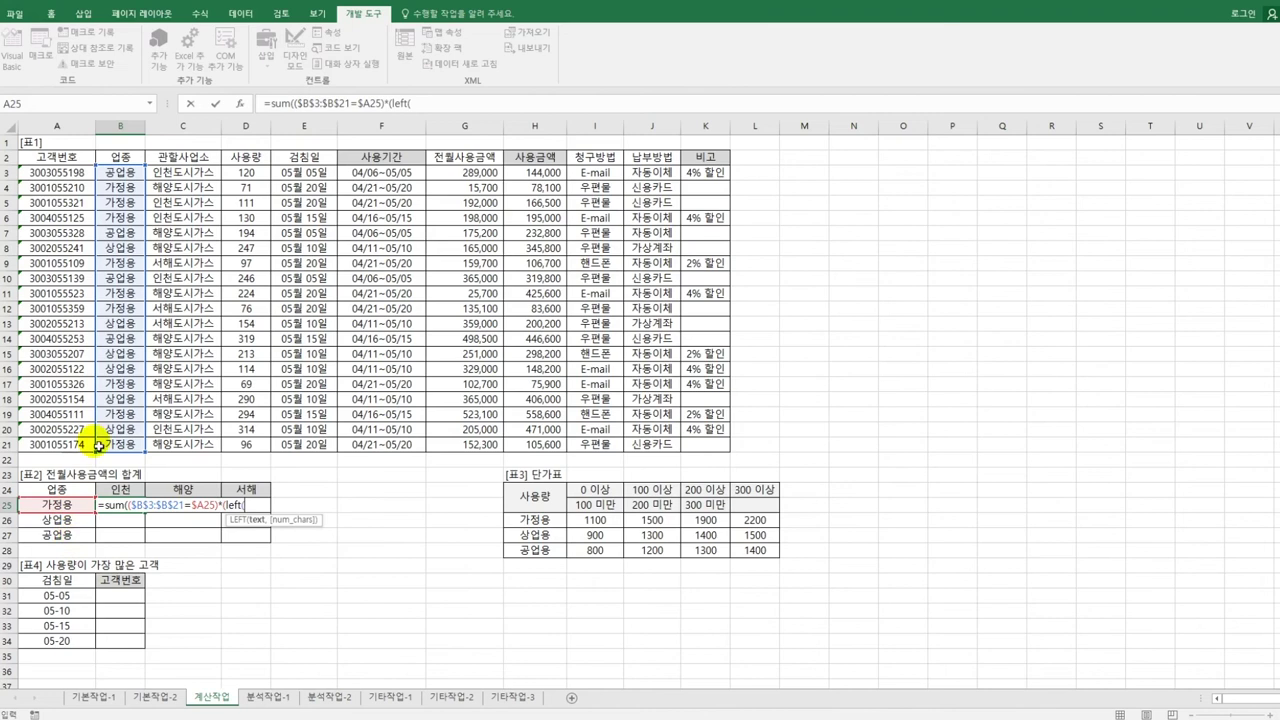
pyautogui.moveTo(185, 173); pyautogui.dragTo(182, 450)
pyautogui.press('F4')
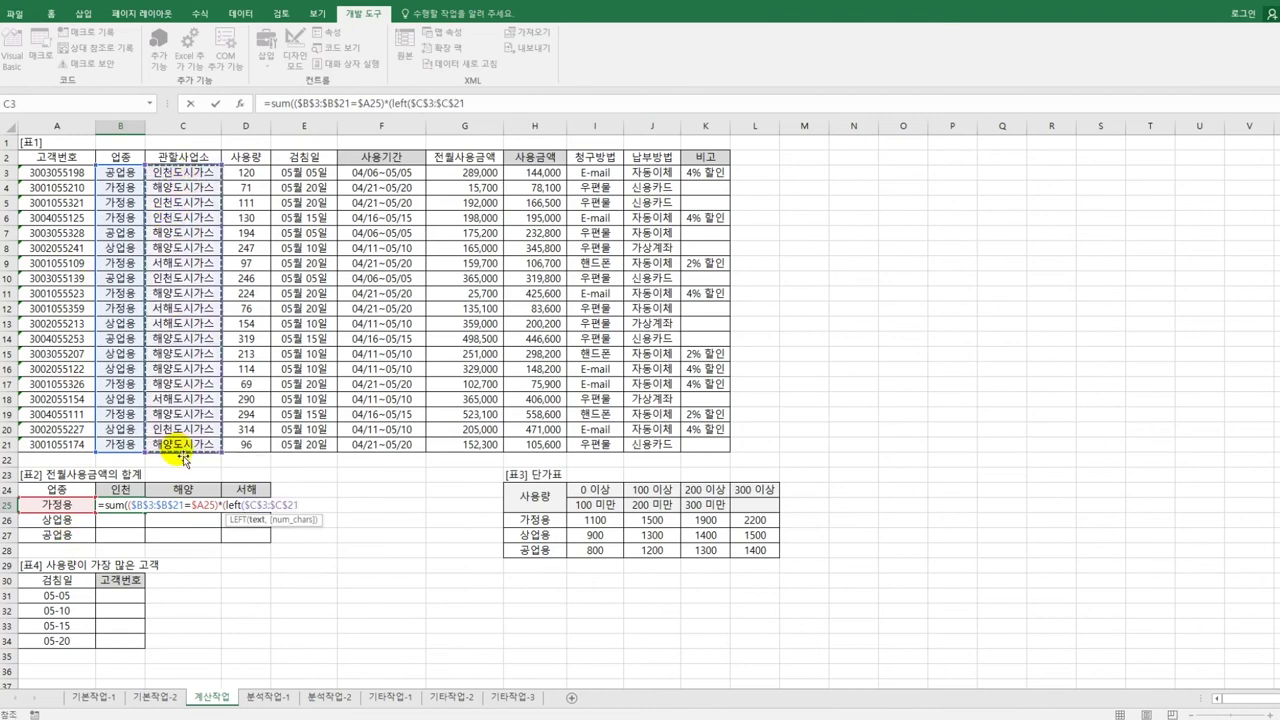
pyautogui.write(',2')
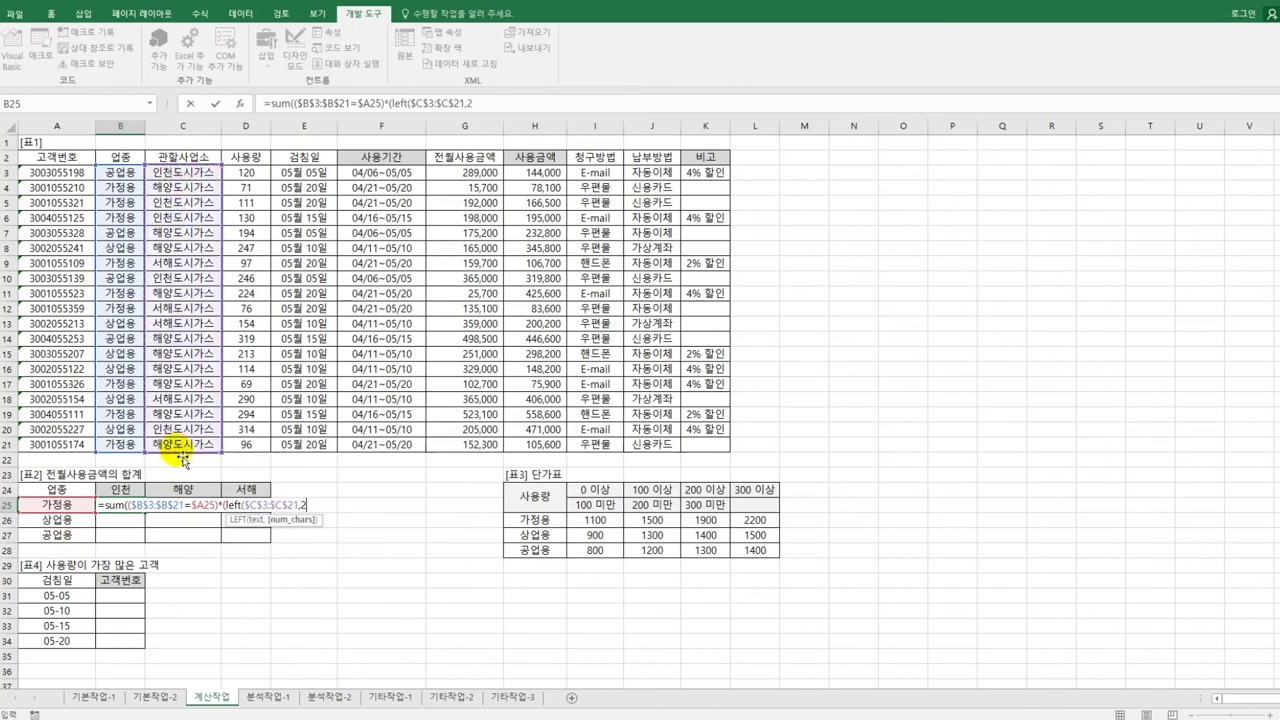
pyautogui.write(')=')
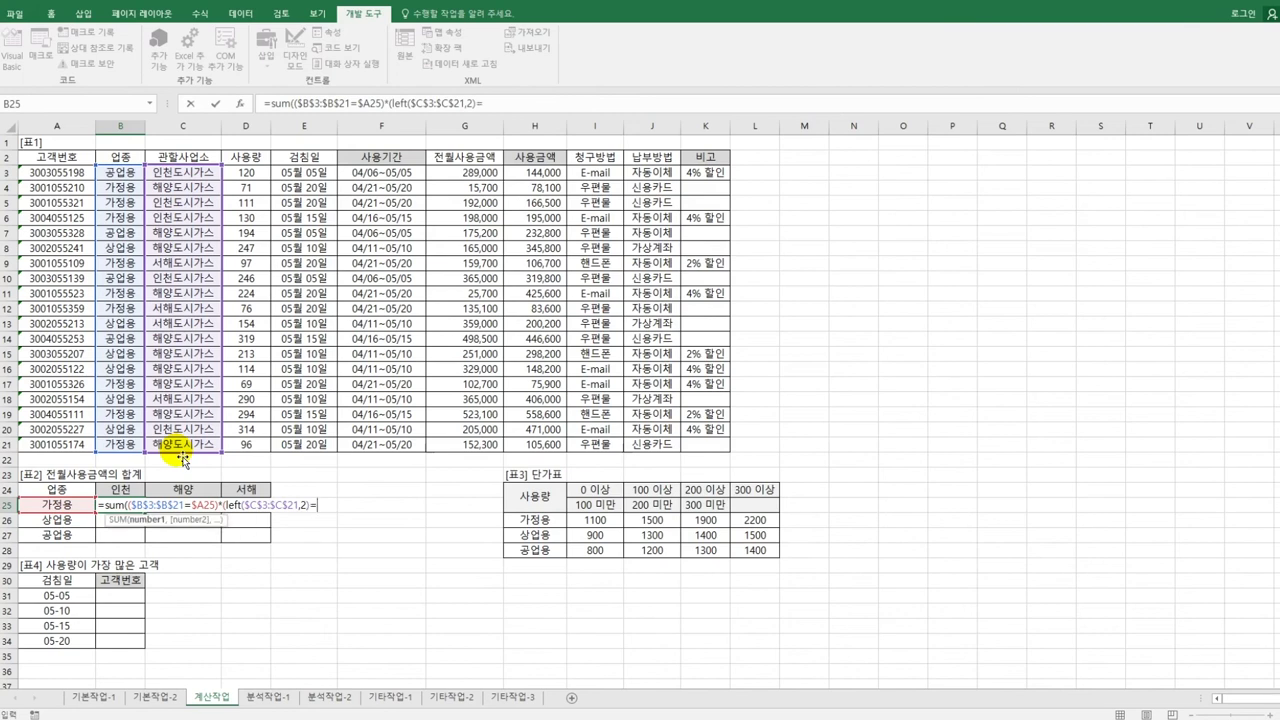
pyautogui.click(138, 492)
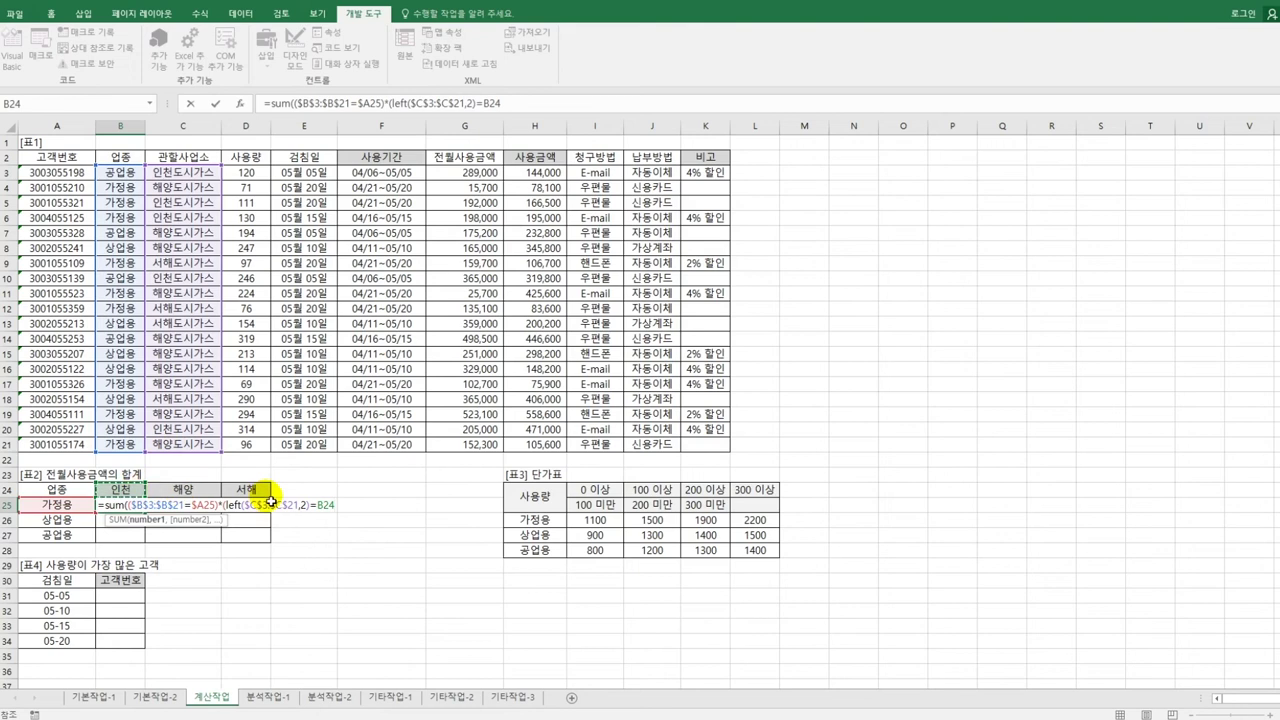
pyautogui.press('F4')
pyautogui.press('F4')
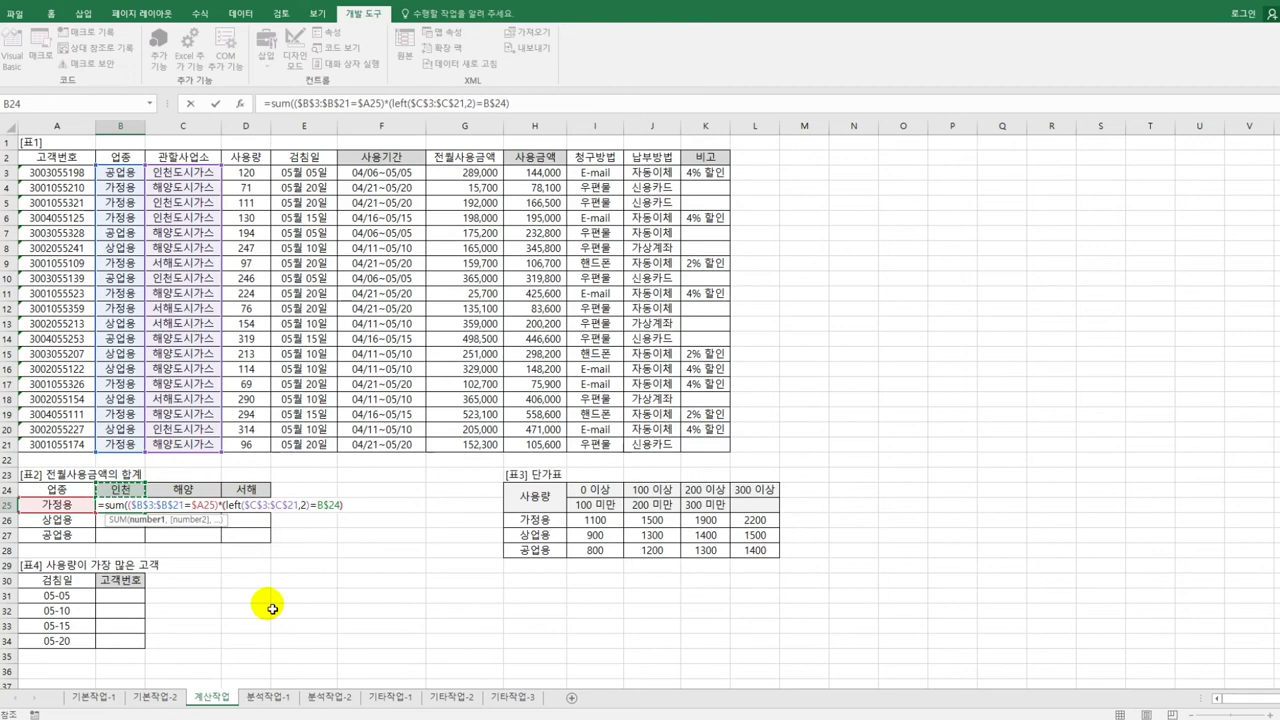
pyautogui.write(')')
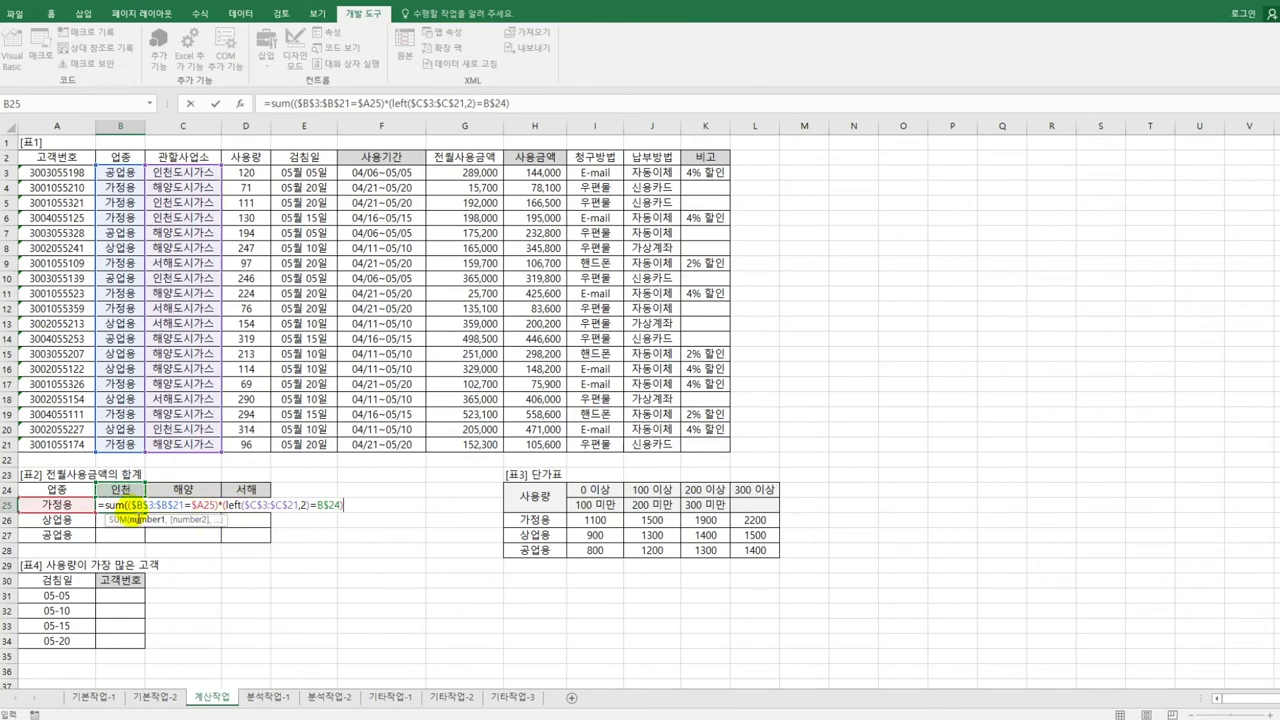
# Step: Multiply the conditions by $G$3:$G$21, complete B25 as an array formula and fill it through D27
pyautogui.moveTo(122, 505); pyautogui.dragTo(350, 512)
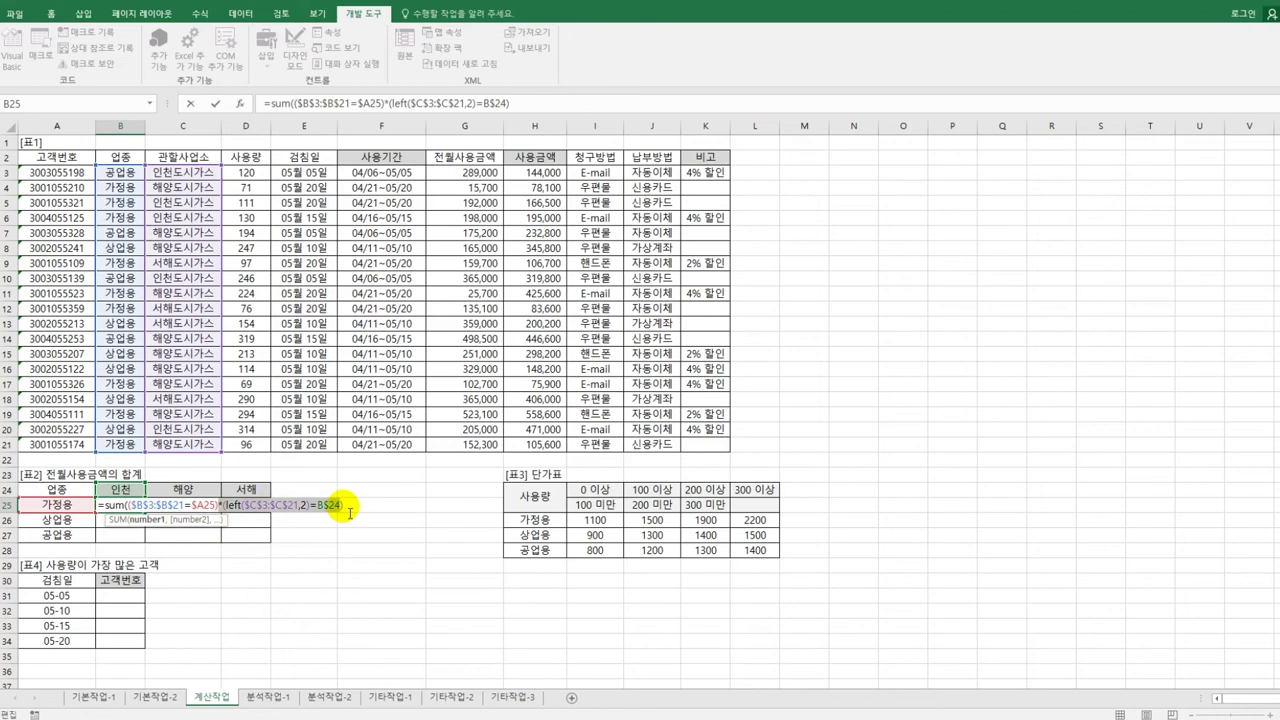
pyautogui.click(350, 510)
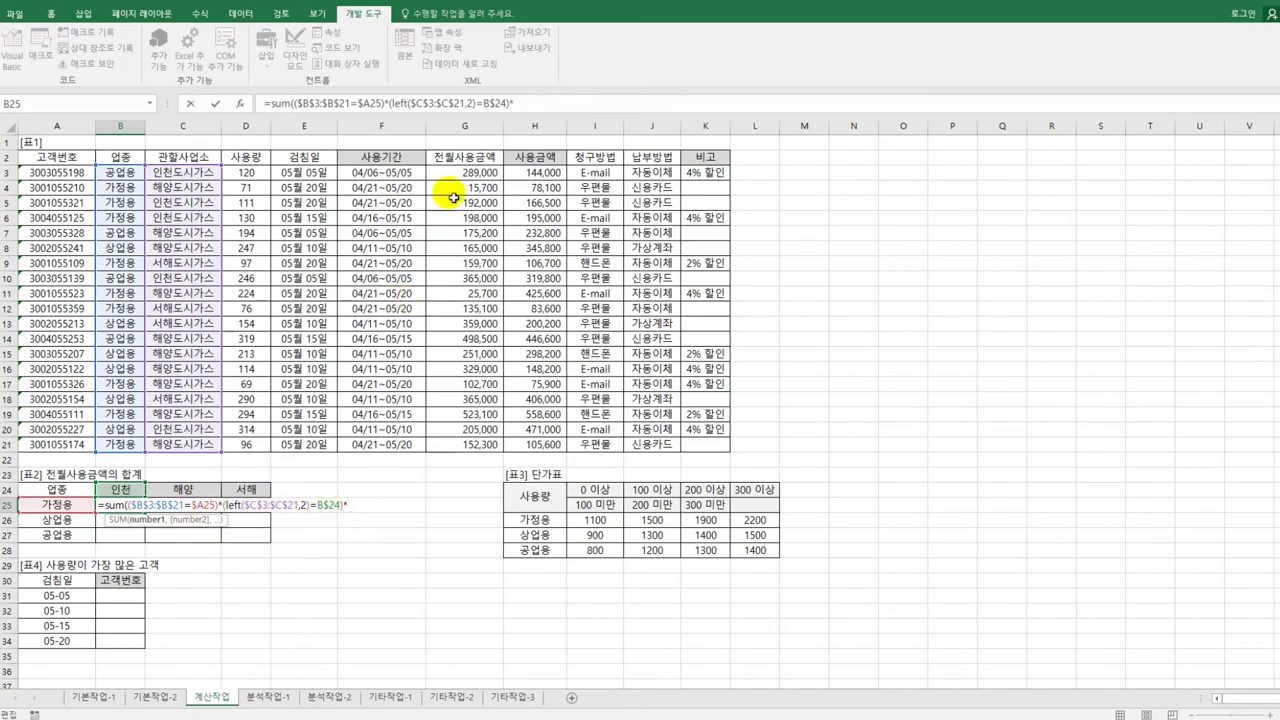
pyautogui.moveTo(455, 172); pyautogui.dragTo(487, 450)
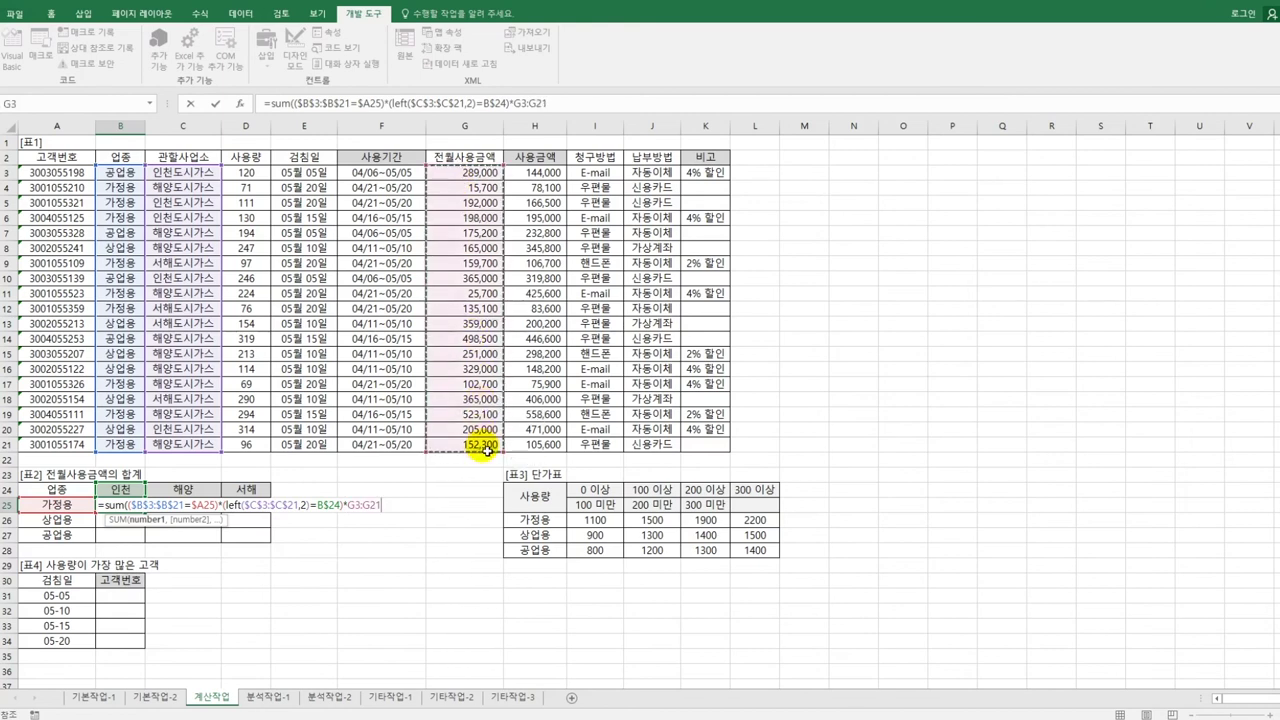
pyautogui.press('F4')
pyautogui.write(')')
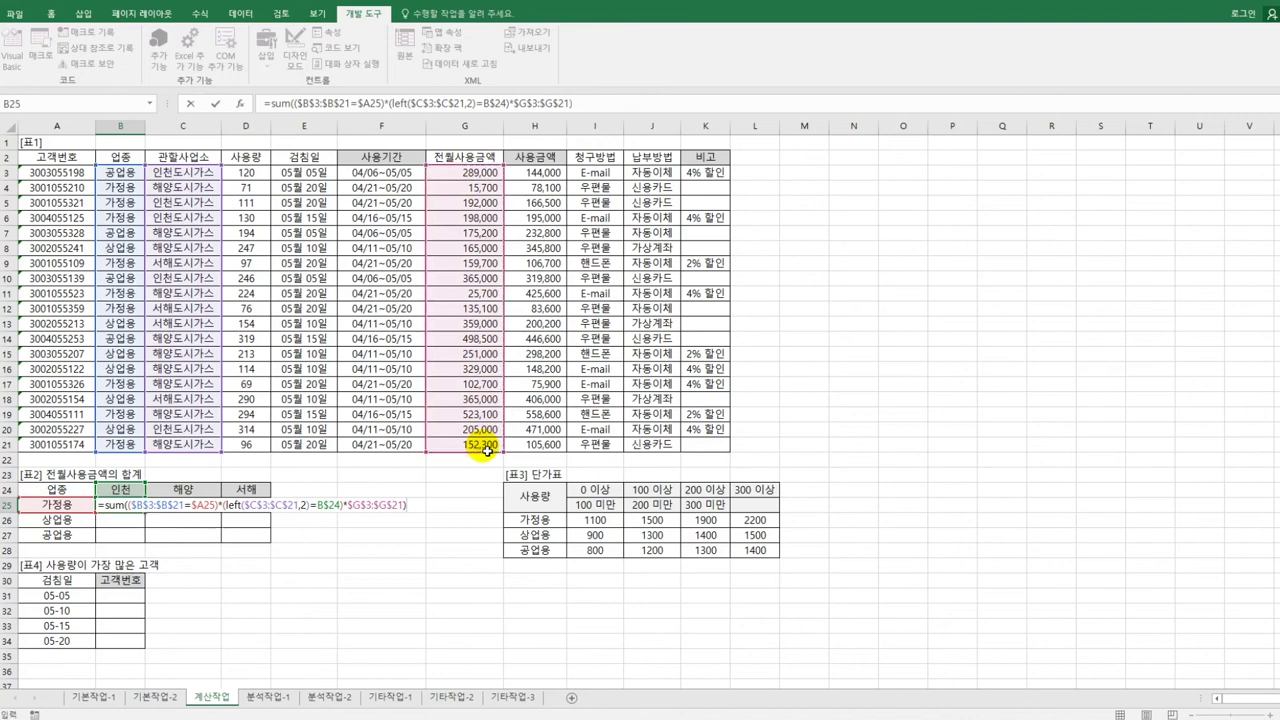
pyautogui.hotkey('ctrl', 'shift', 'Return')
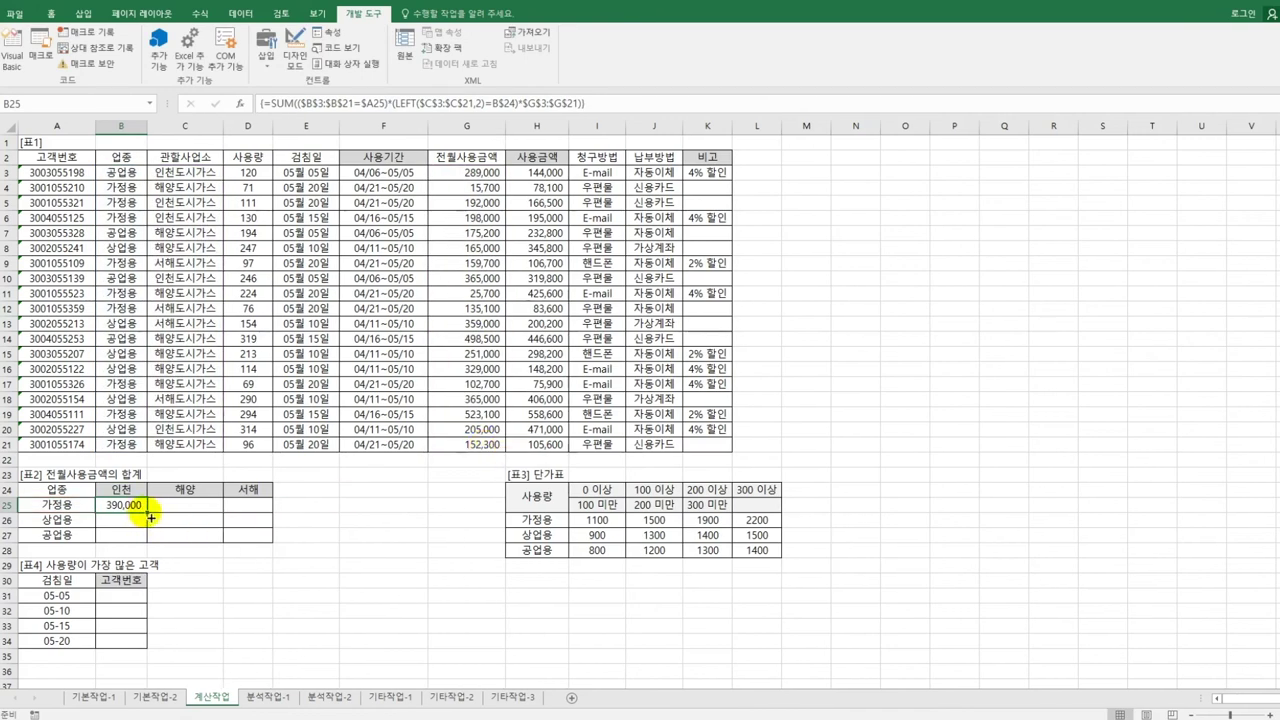
pyautogui.moveTo(147, 513); pyautogui.dragTo(259, 549)
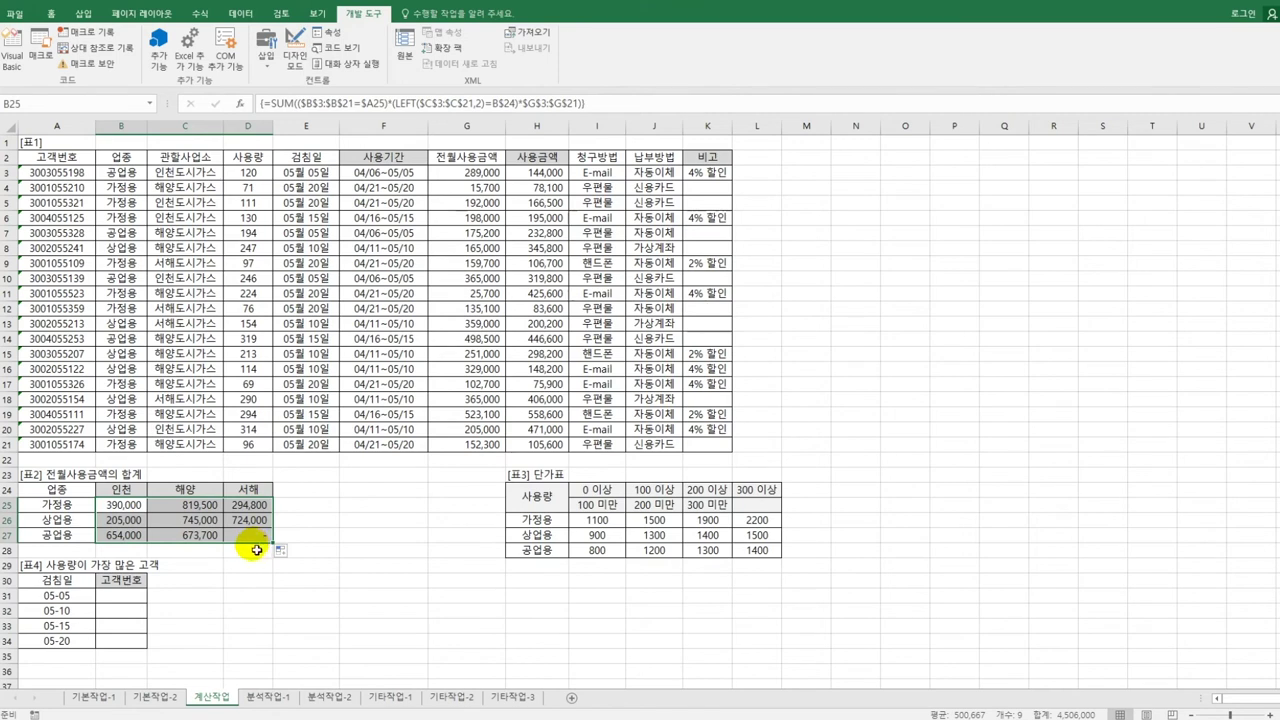
# Step: Start an INDEX formula in B31 of 표4 with the 고객번호 range $A$3:$A$21 as its array
pyautogui.click(141, 595)
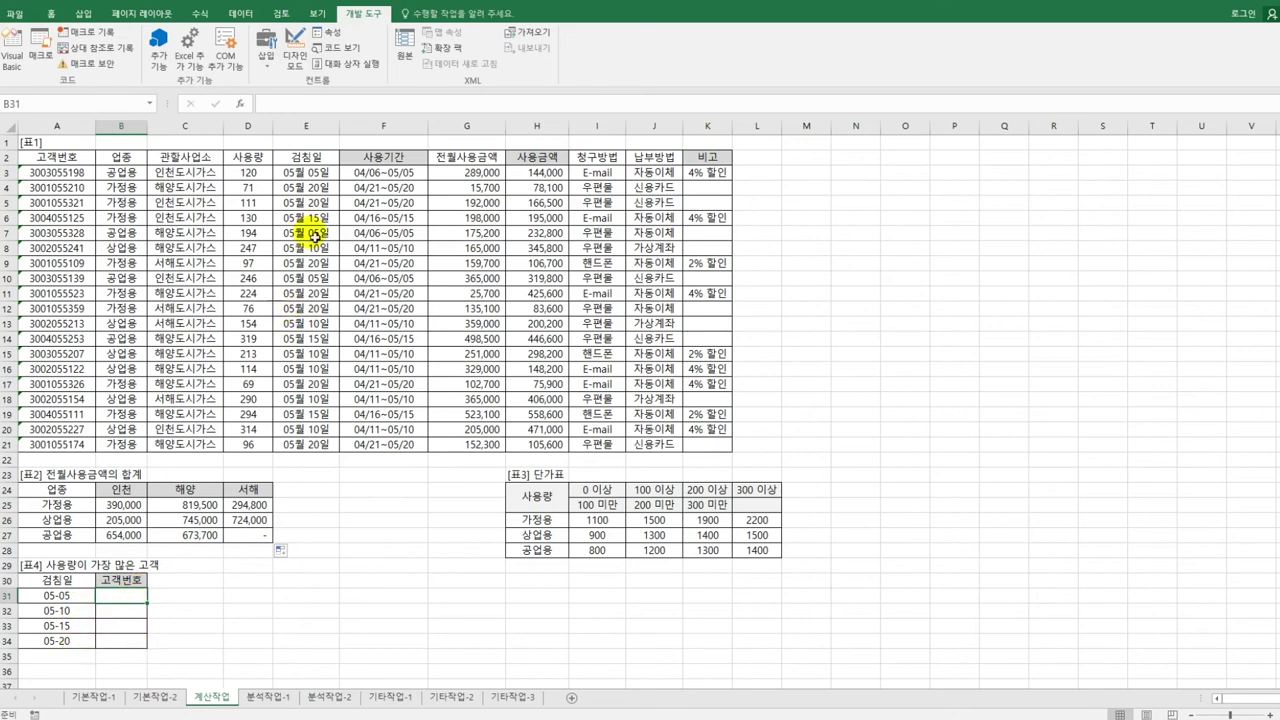
pyautogui.click(250, 161)
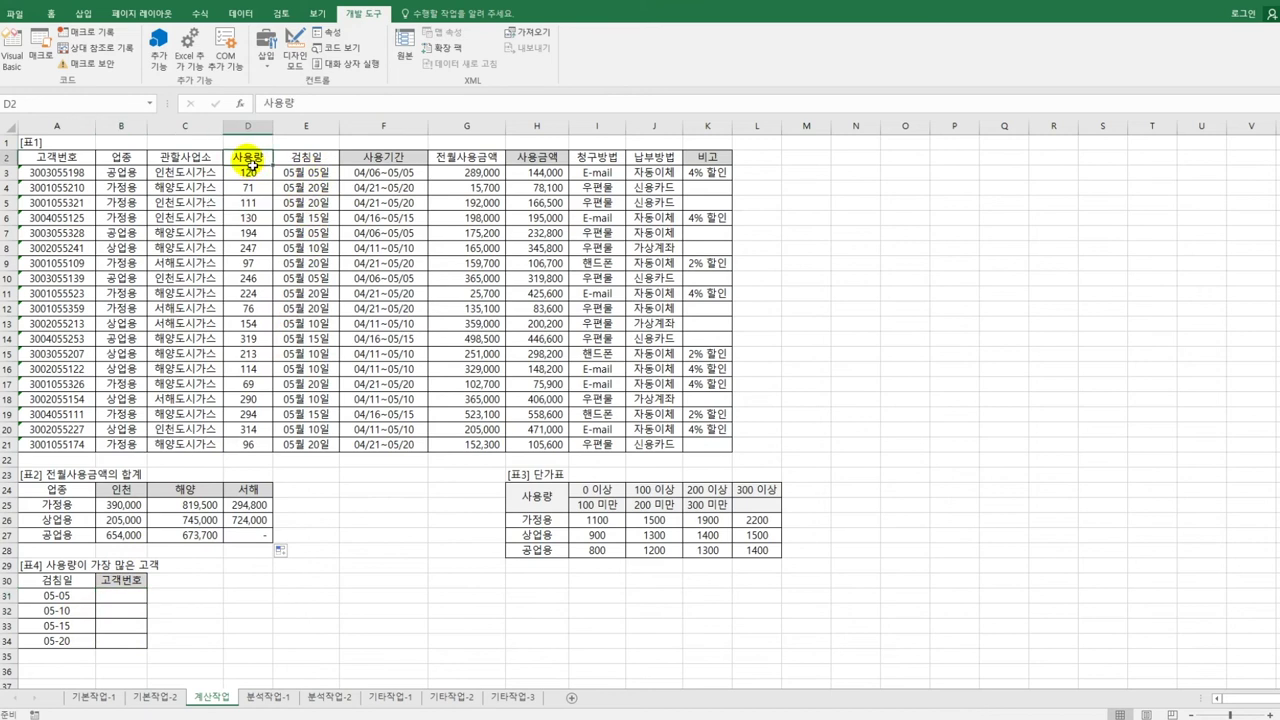
pyautogui.click(83, 158)
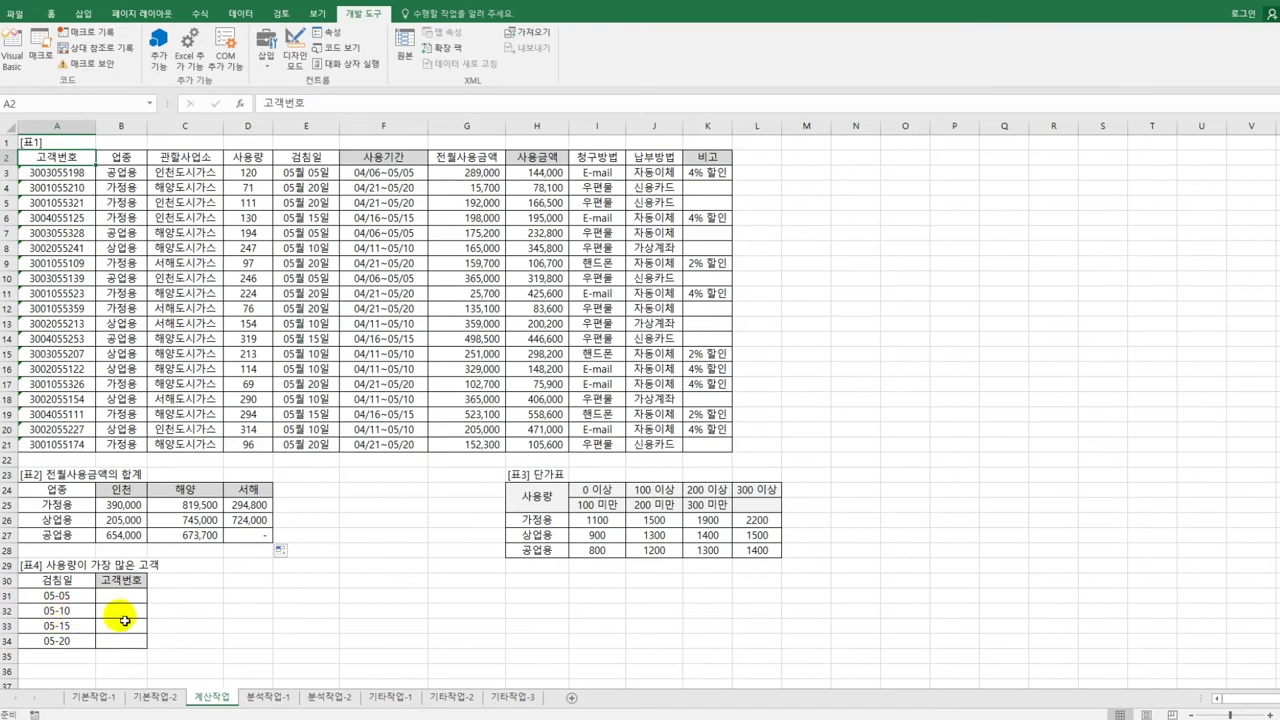
pyautogui.moveTo(122, 596); pyautogui.dragTo(128, 647)
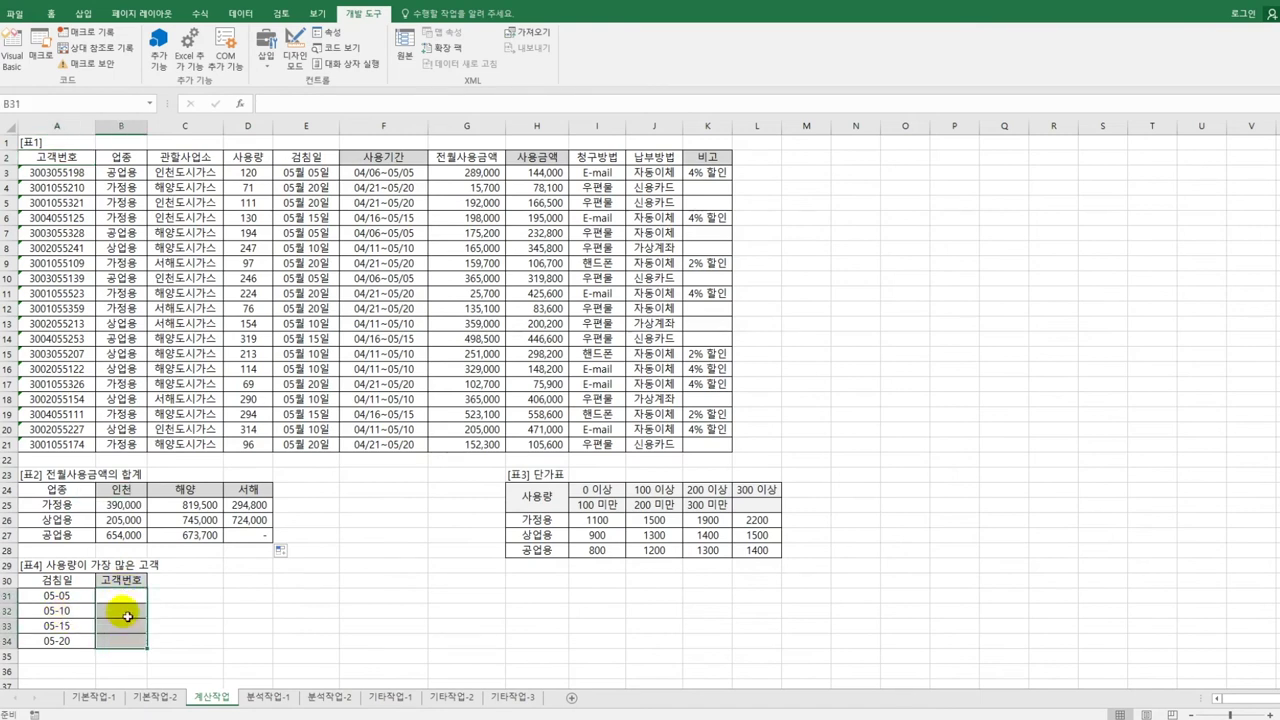
pyautogui.click(128, 604)
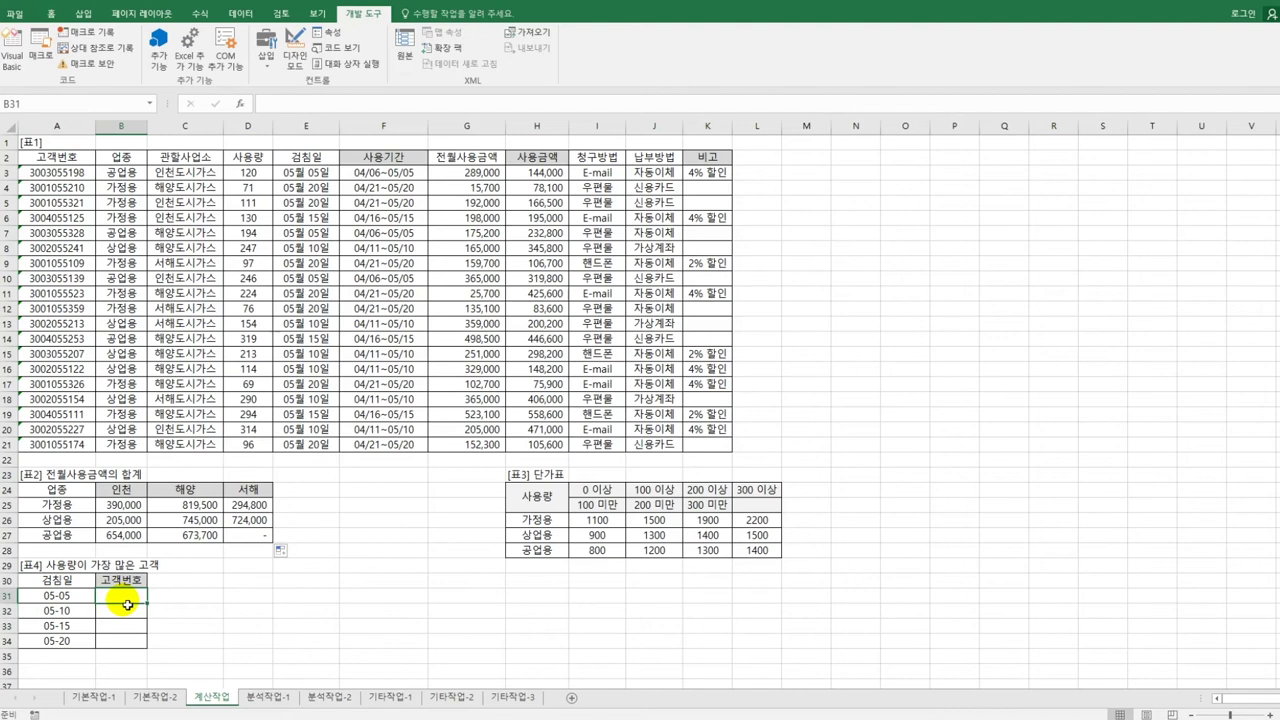
pyautogui.write('=in')
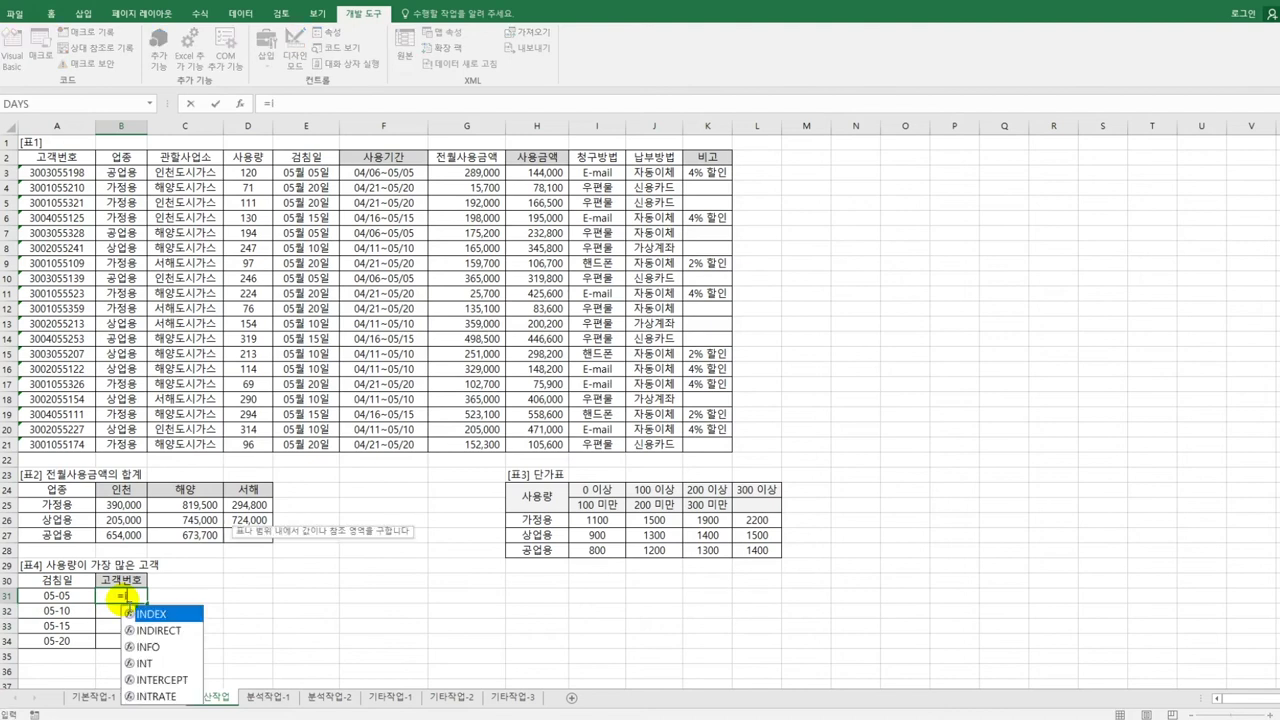
pyautogui.doubleClick(128, 610)
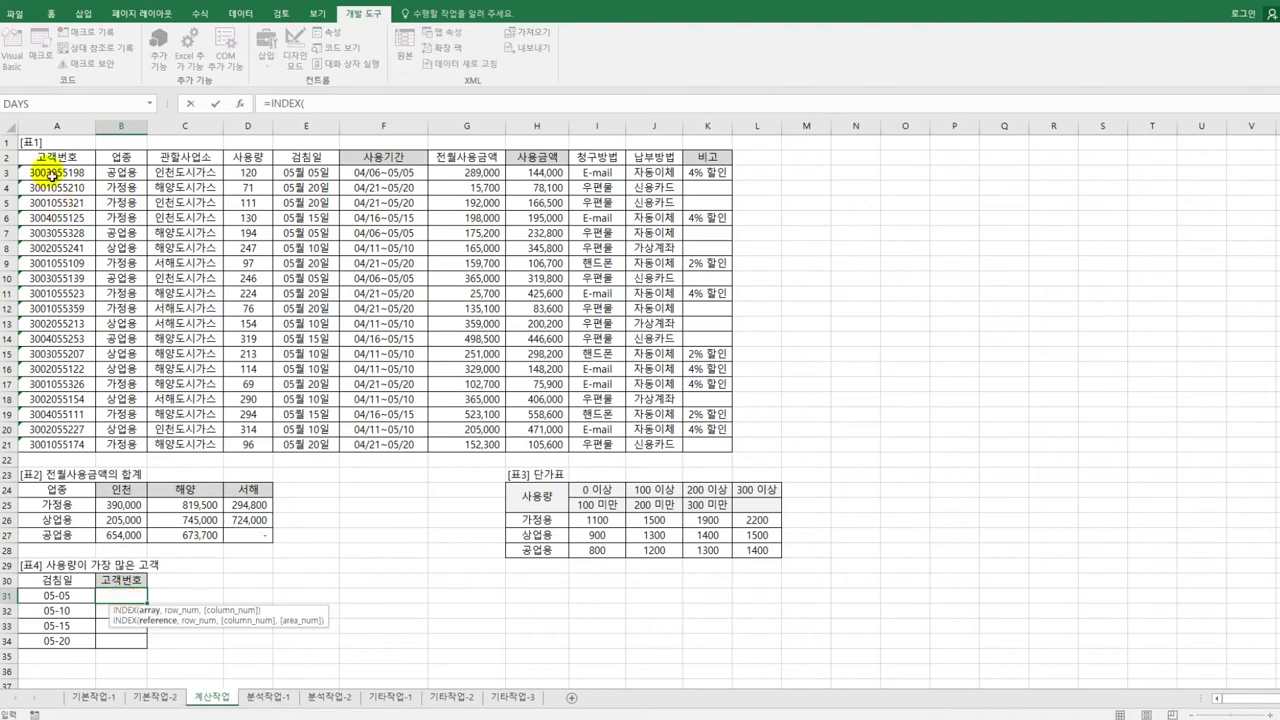
pyautogui.moveTo(45, 170); pyautogui.dragTo(60, 448)
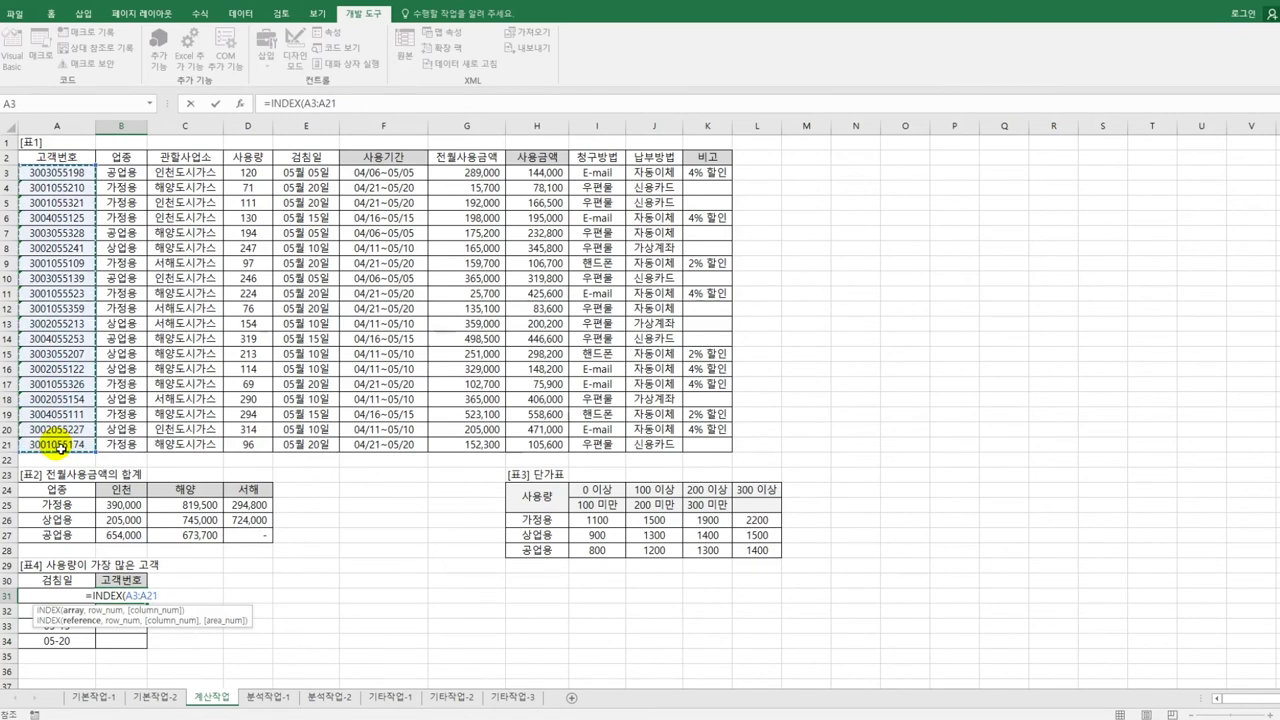
pyautogui.press('F4')
pyautogui.write(',')
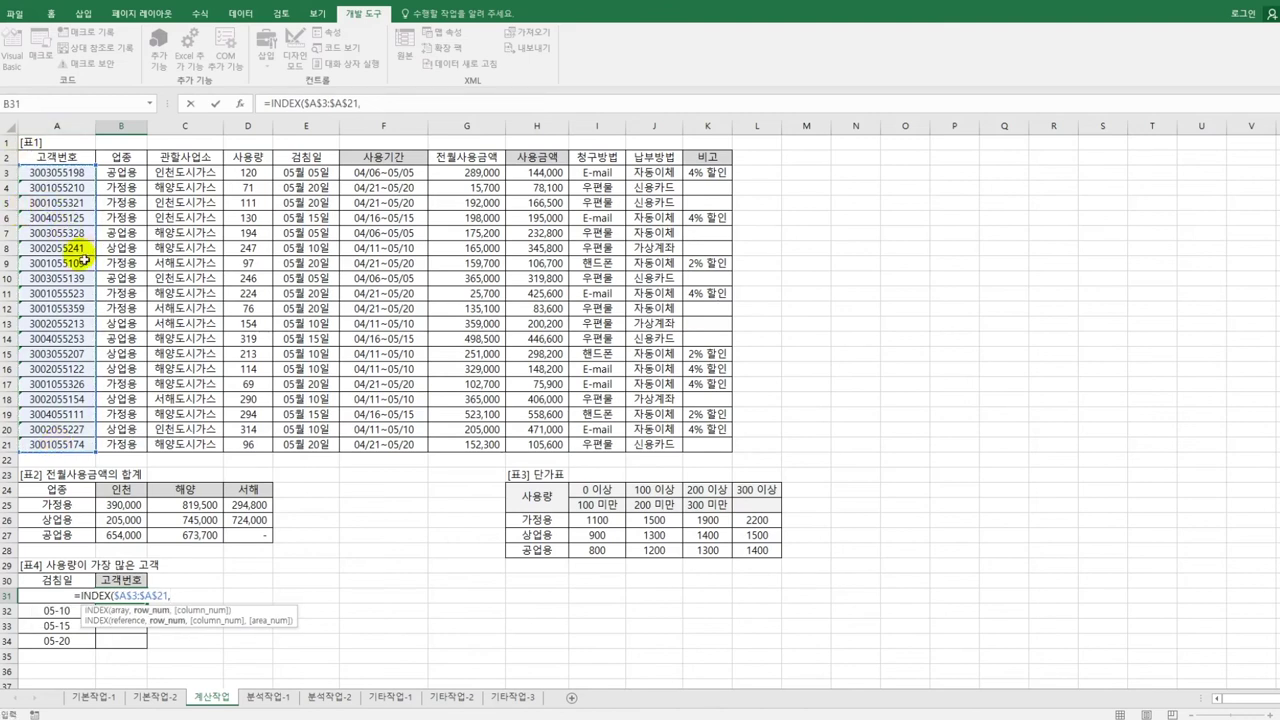
# Step: Nest MATCH with a MAX lookup value as the row number, starting with the condition ($E$3:$E$21=A31) followed by a multiplication sign
pyautogui.write('match')
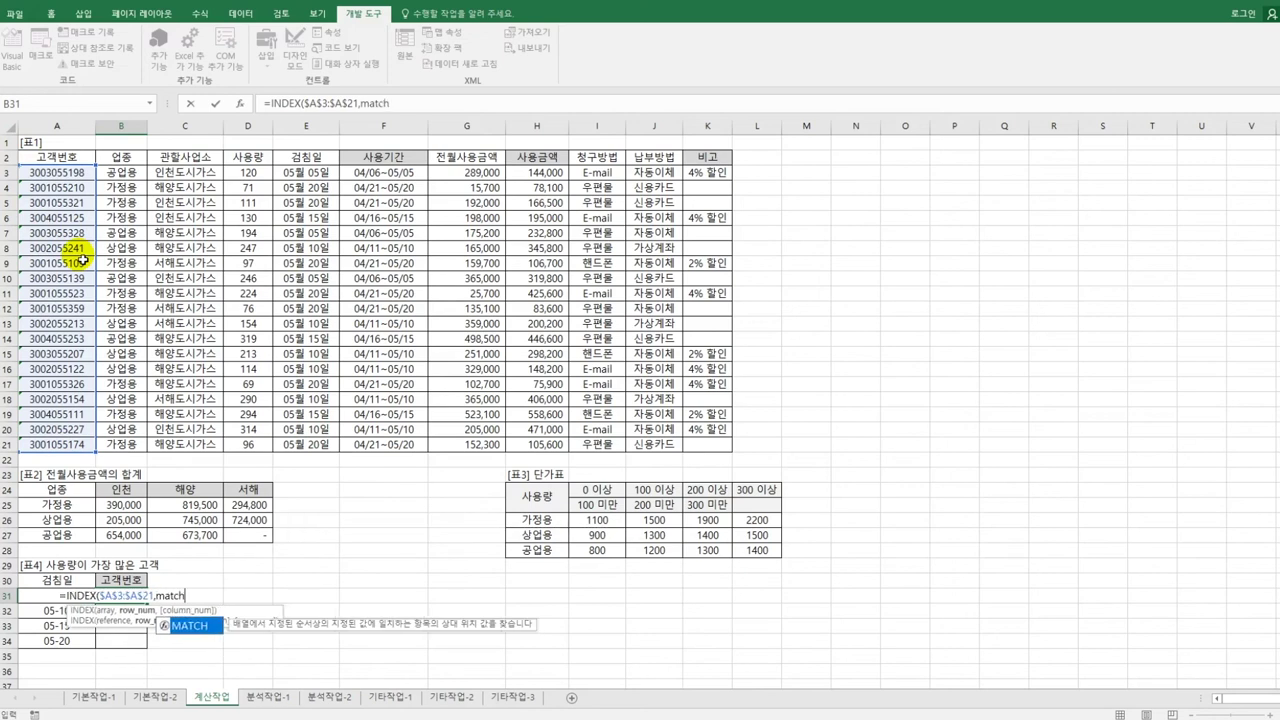
pyautogui.press('Tab')
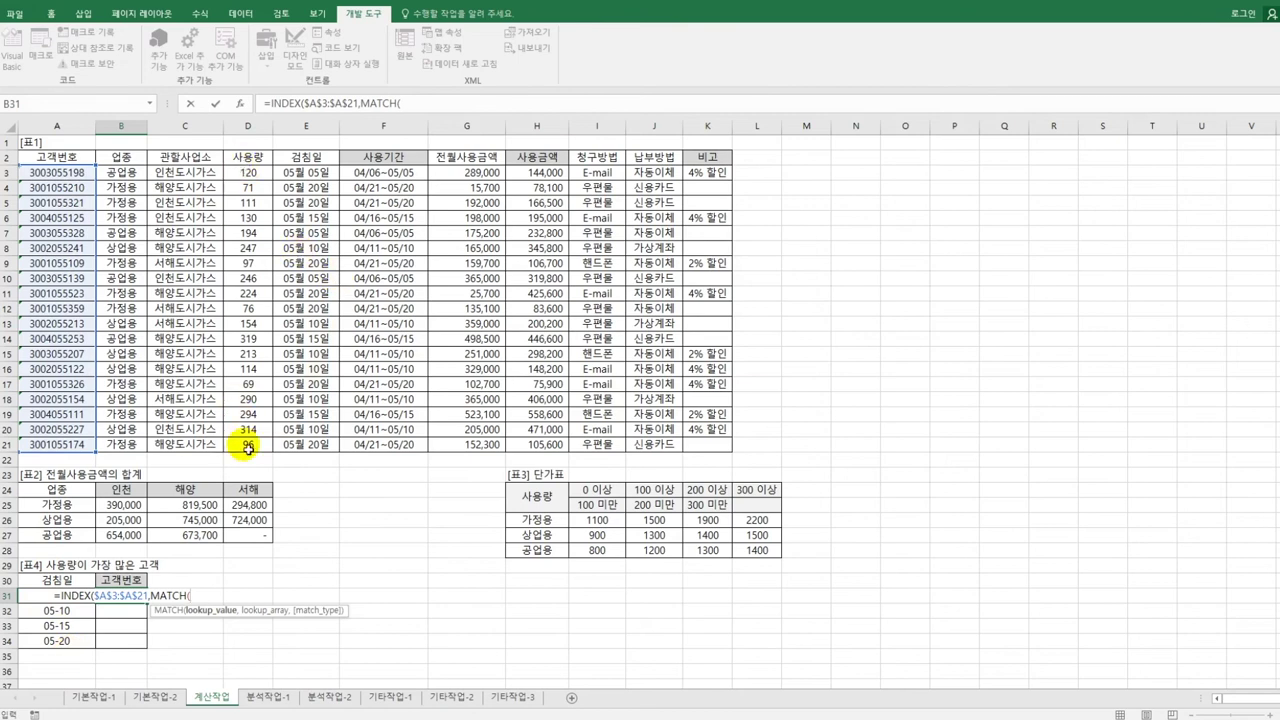
pyautogui.write('max(')
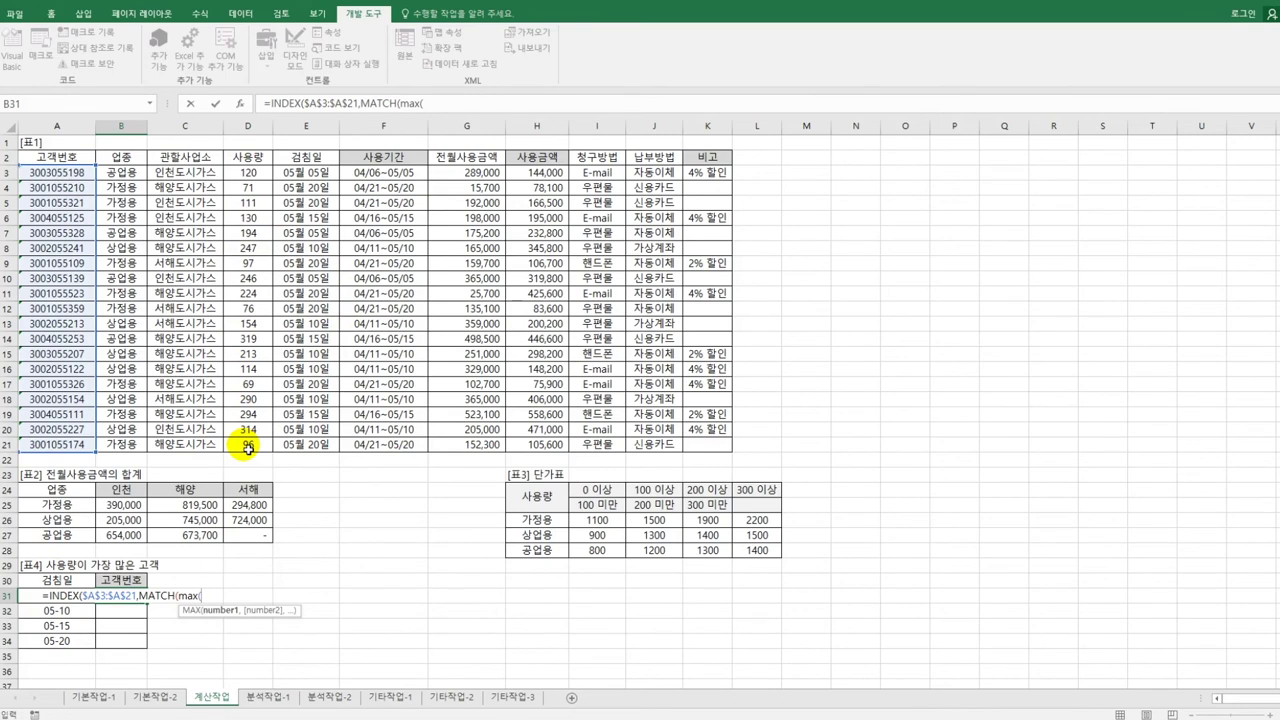
pyautogui.write('(')
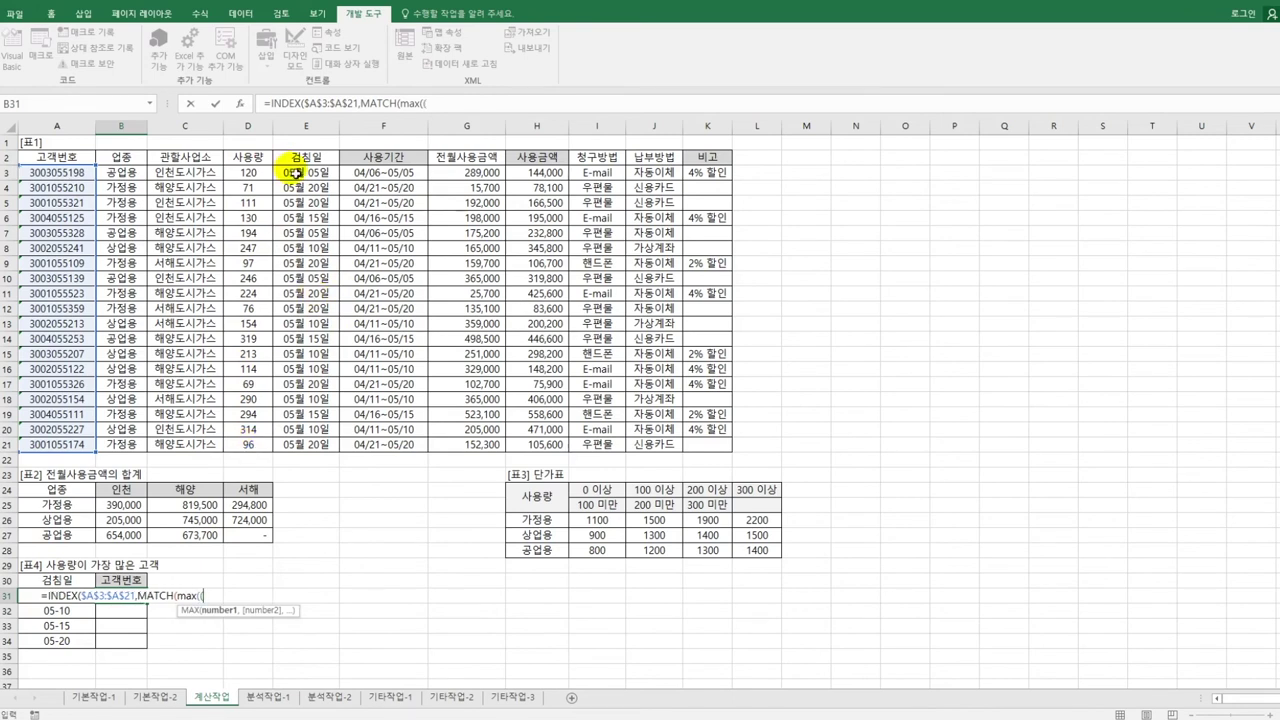
pyautogui.moveTo(300, 172); pyautogui.dragTo(300, 448)
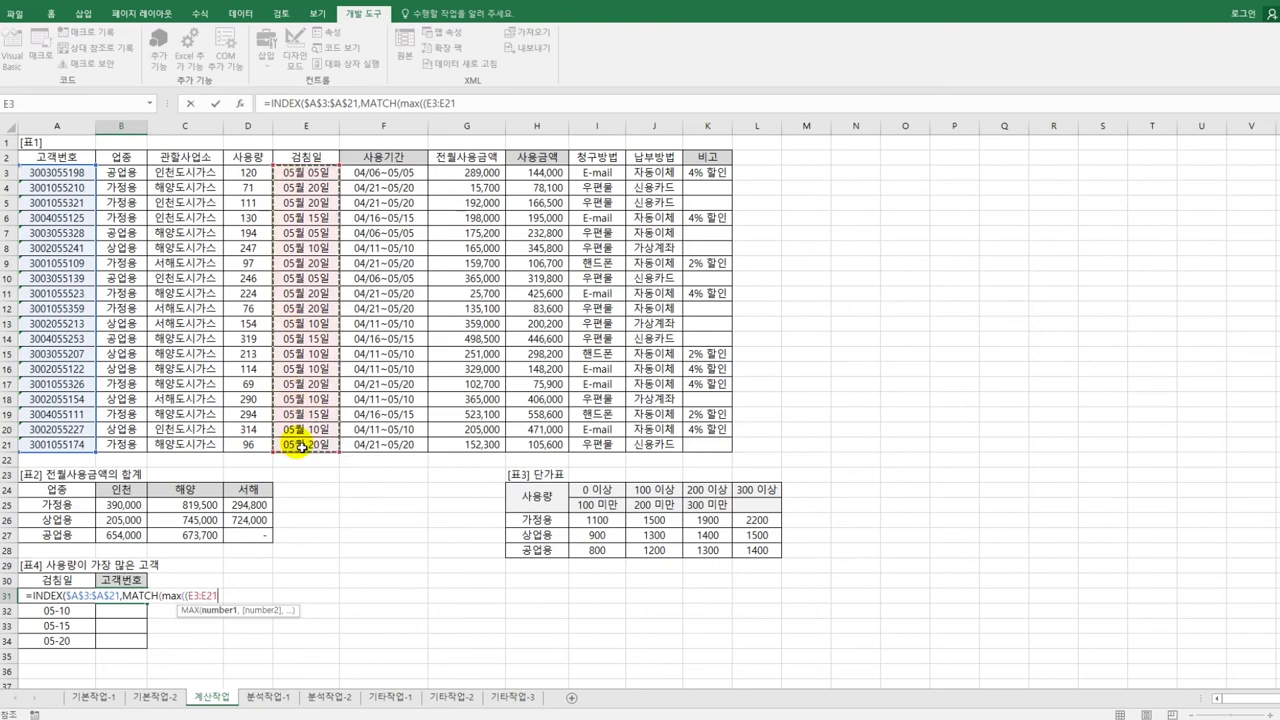
pyautogui.press('F4')
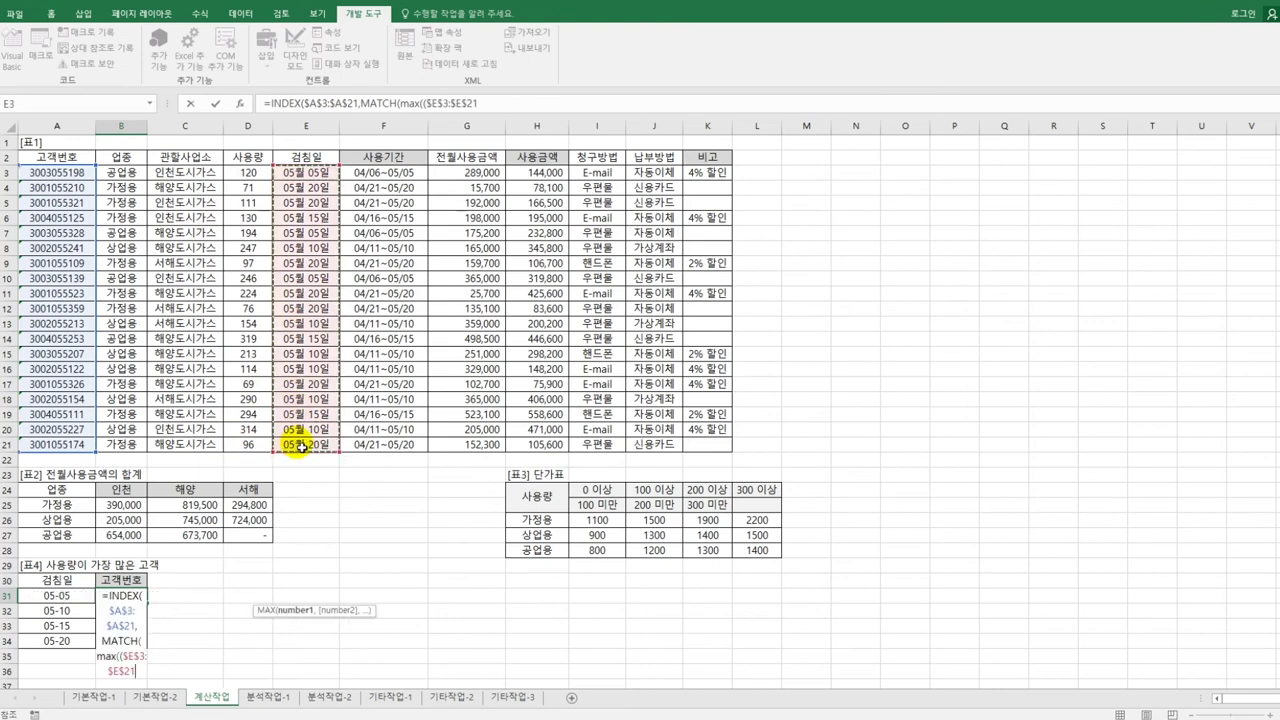
pyautogui.write('=')
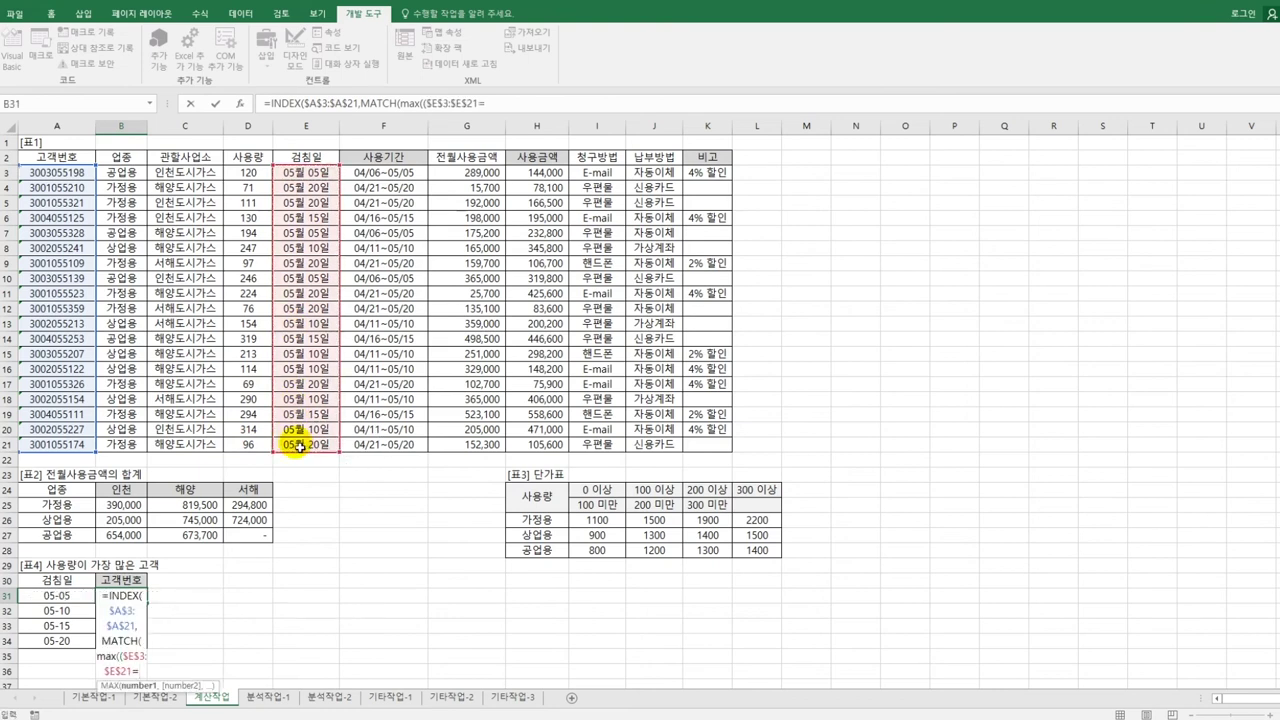
pyautogui.click(77, 599)
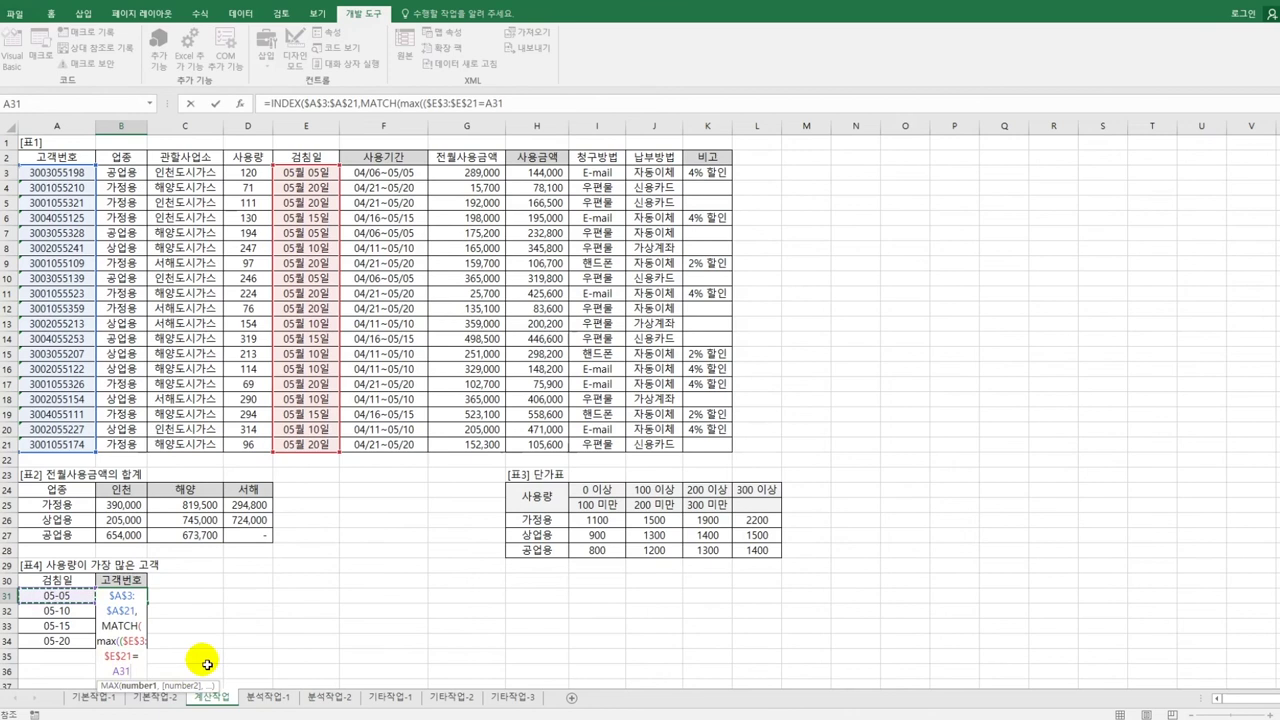
pyautogui.write(')*')
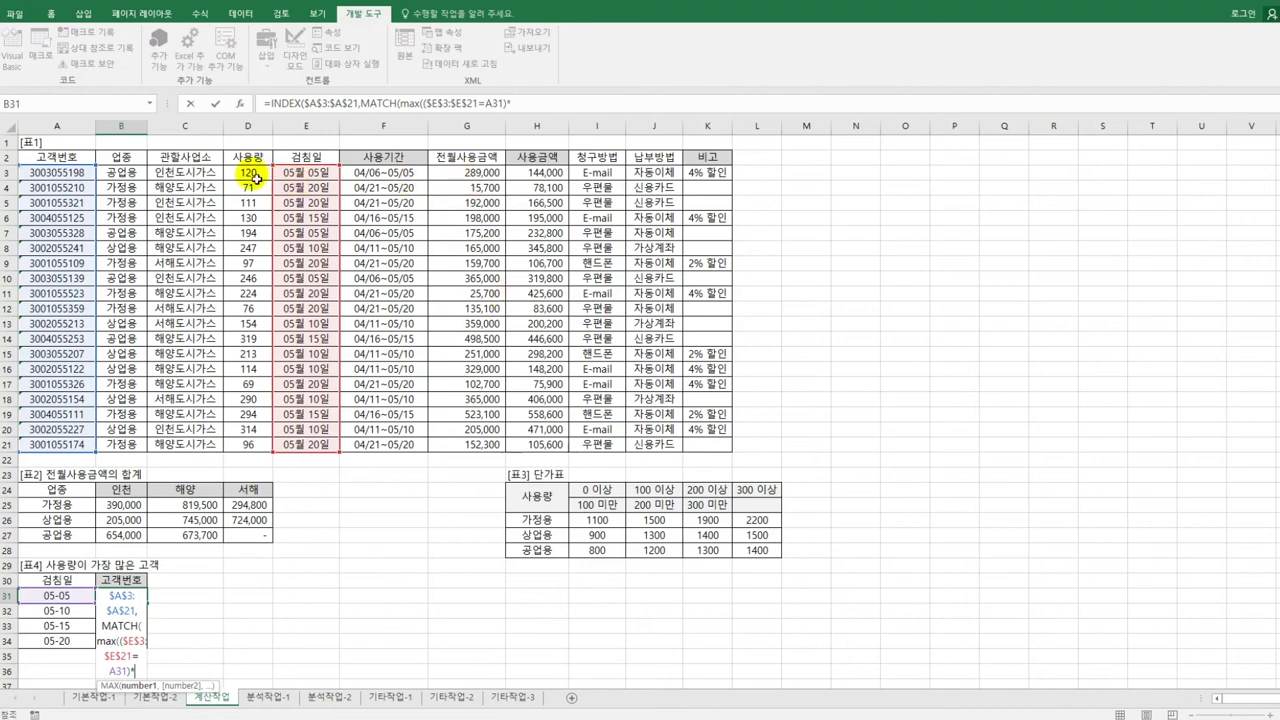
# Step: Multiply the condition by the 사용량 range $D$3:$D$21 and close MAX, moving on to MATCH's lookup array
pyautogui.moveTo(248, 172); pyautogui.dragTo(250, 455)
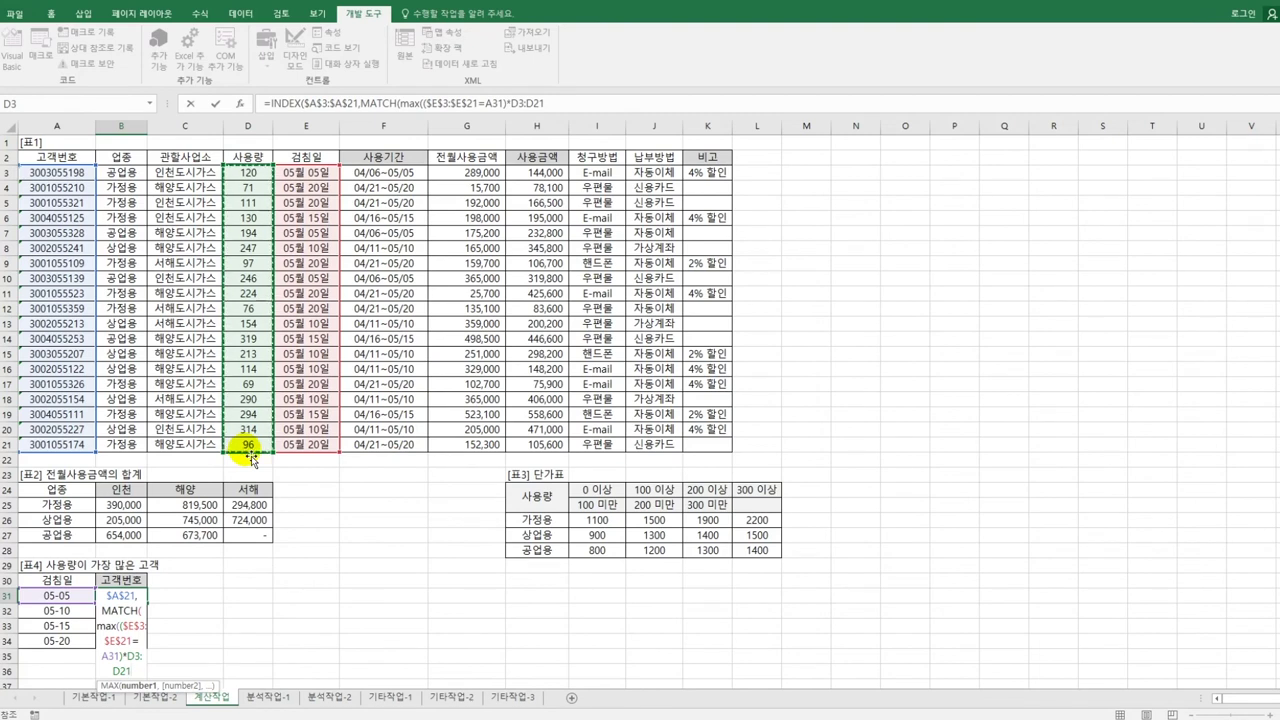
pyautogui.press('F4')
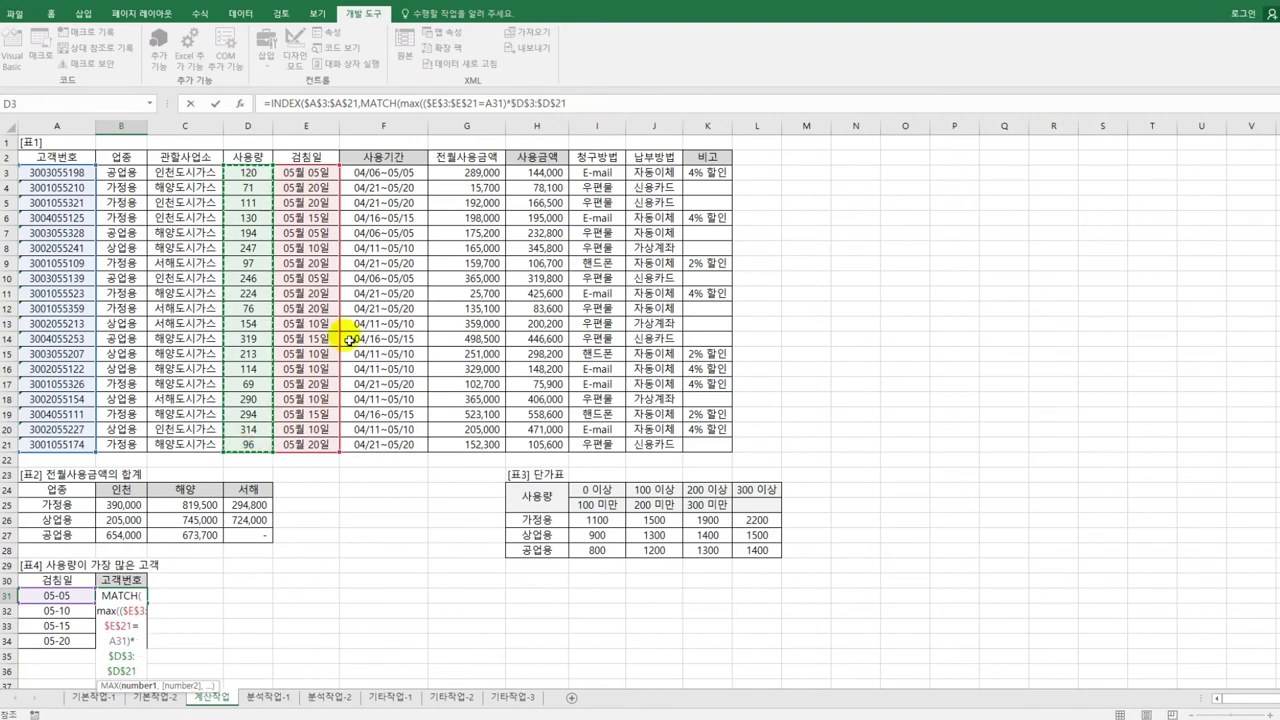
pyautogui.click(592, 110)
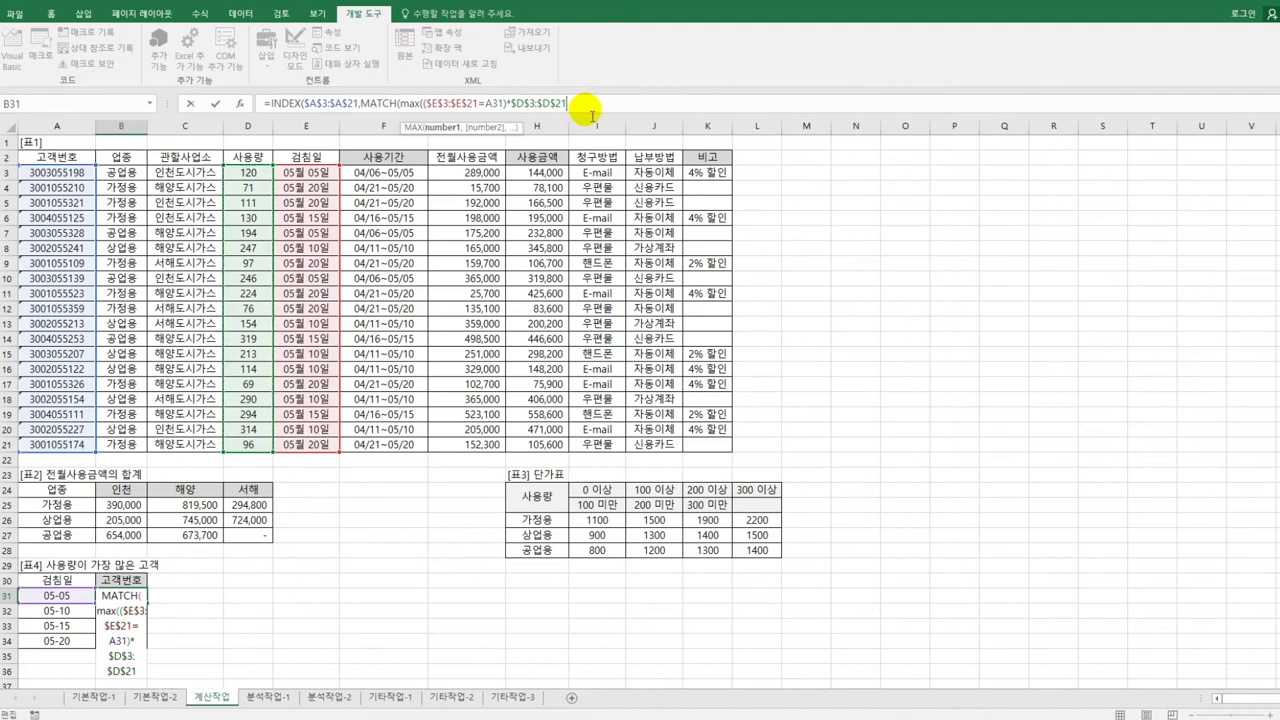
pyautogui.write(')')
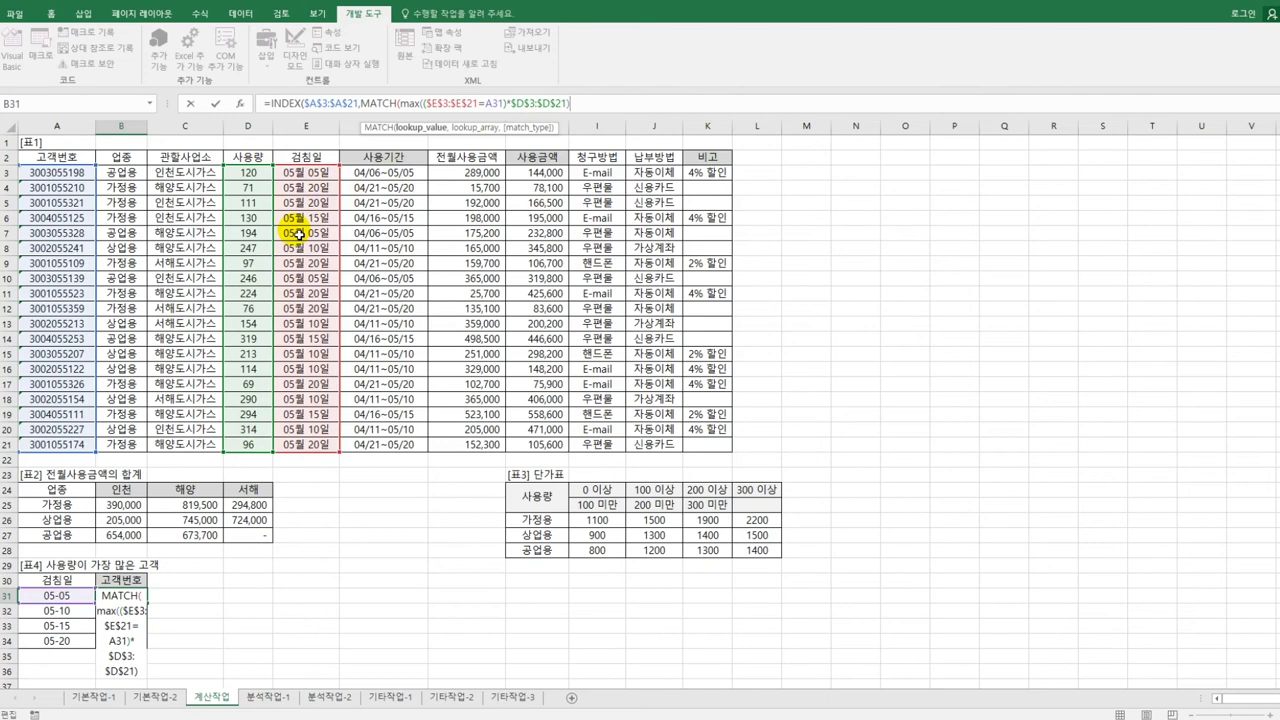
pyautogui.write(',')
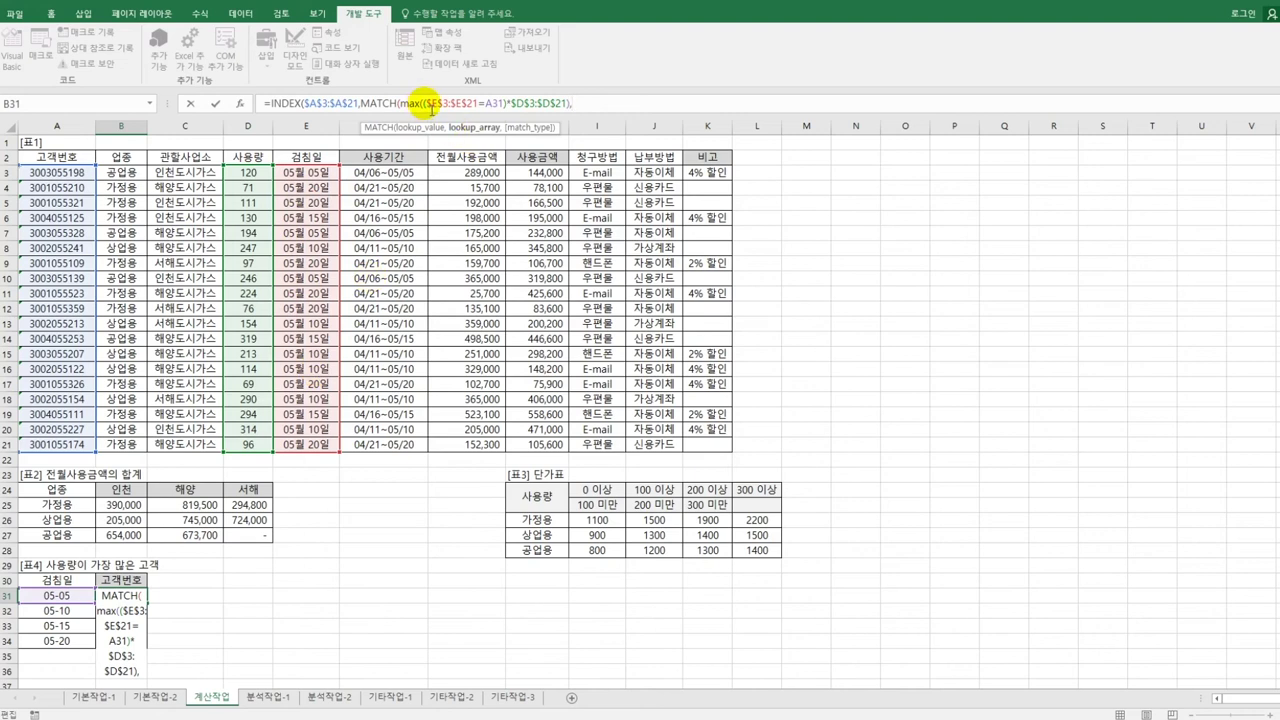
# Step: Copy the expression ($E$3:$E$21=A31)*$D$3:$D$21 from MAX into MATCH's lookup array and set the match type to 0
pyautogui.moveTo(423, 104); pyautogui.dragTo(571, 108)
pyautogui.hotkey('ctrl', 'c')
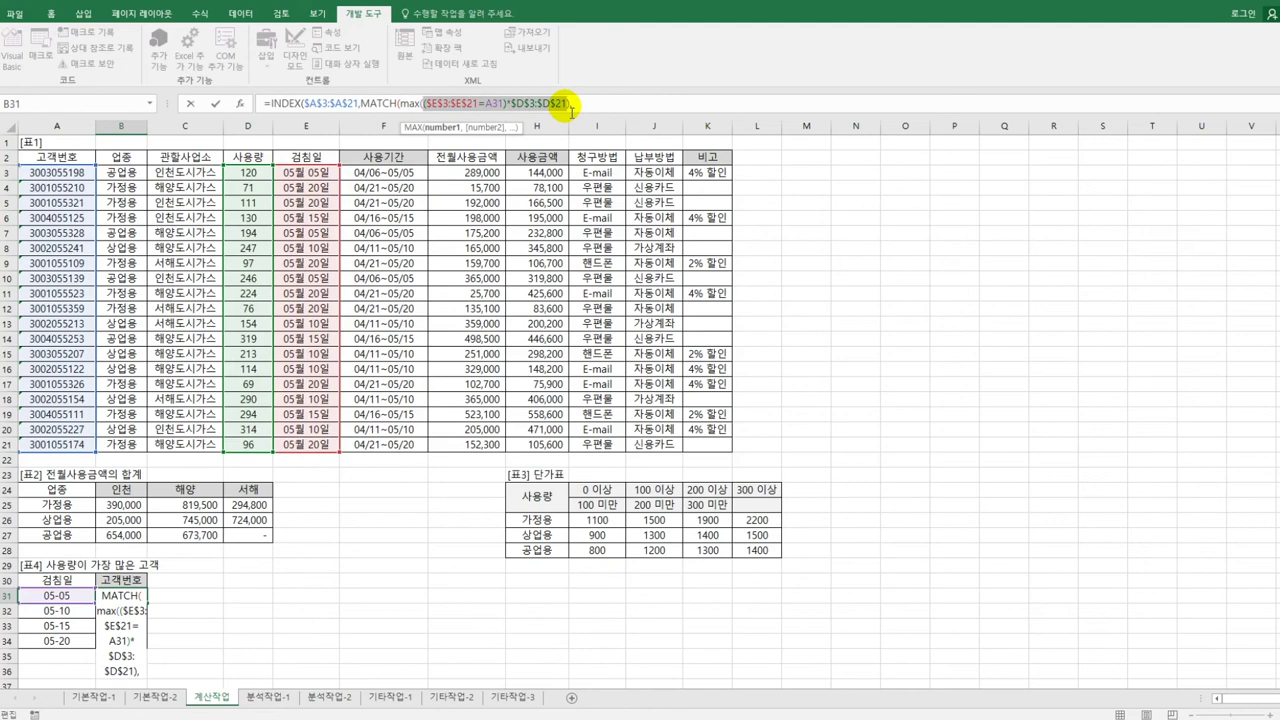
pyautogui.click(594, 108)
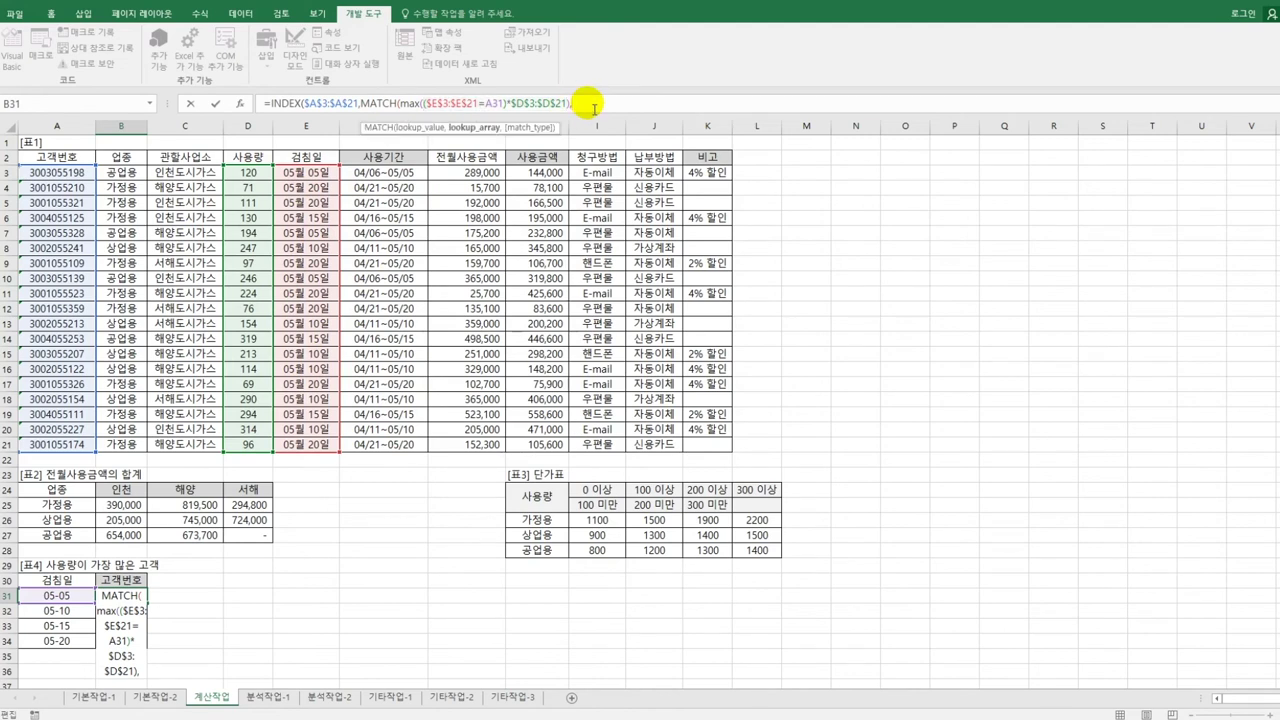
pyautogui.hotkey('ctrl', 'v')
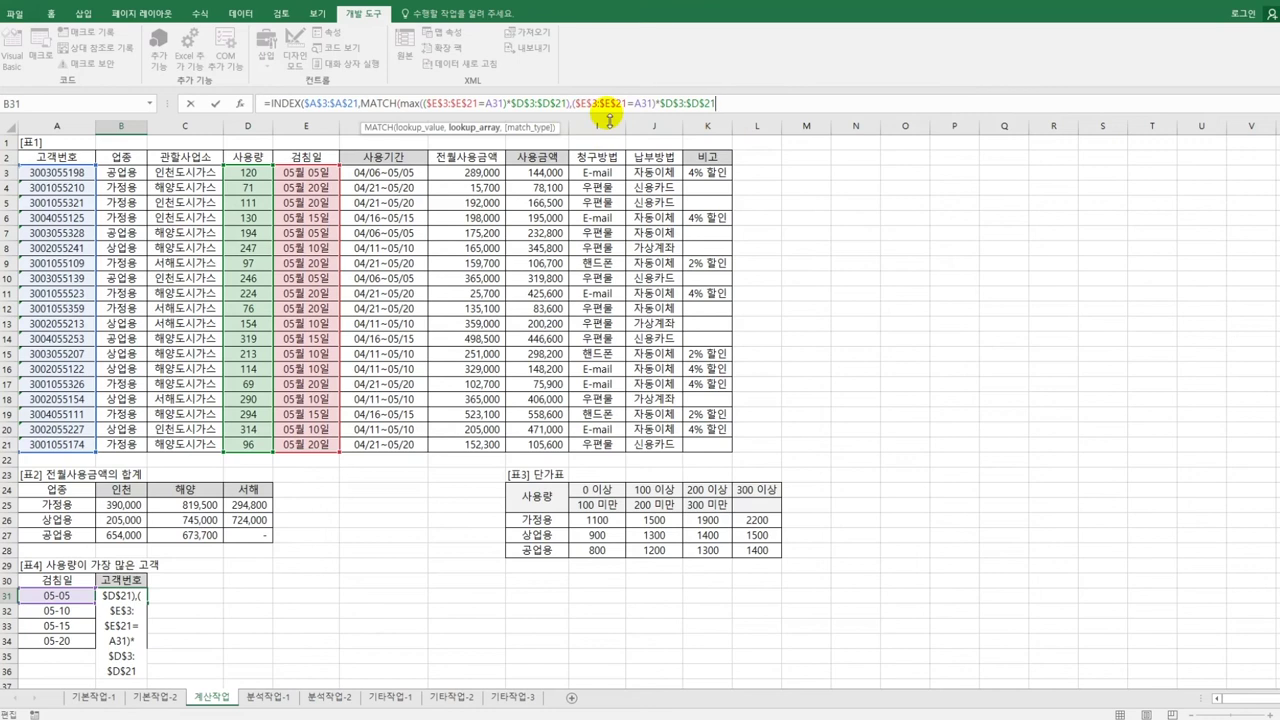
pyautogui.write(',')
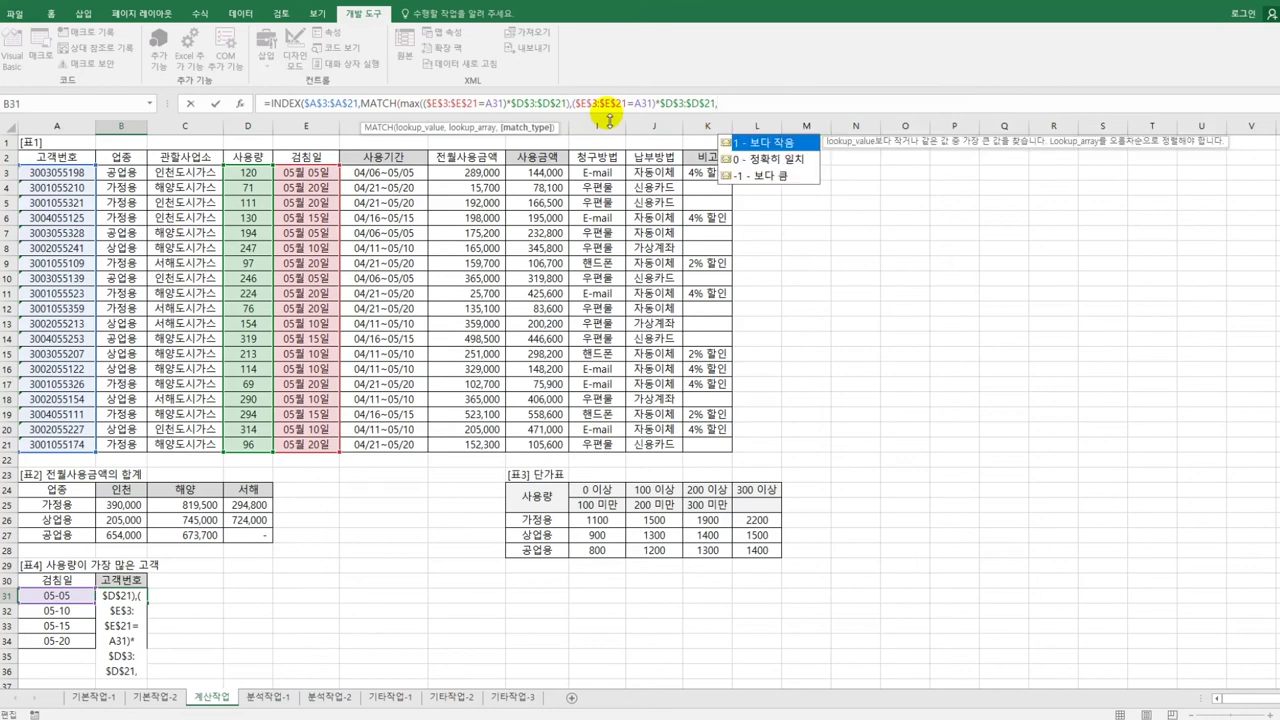
pyautogui.write('0')
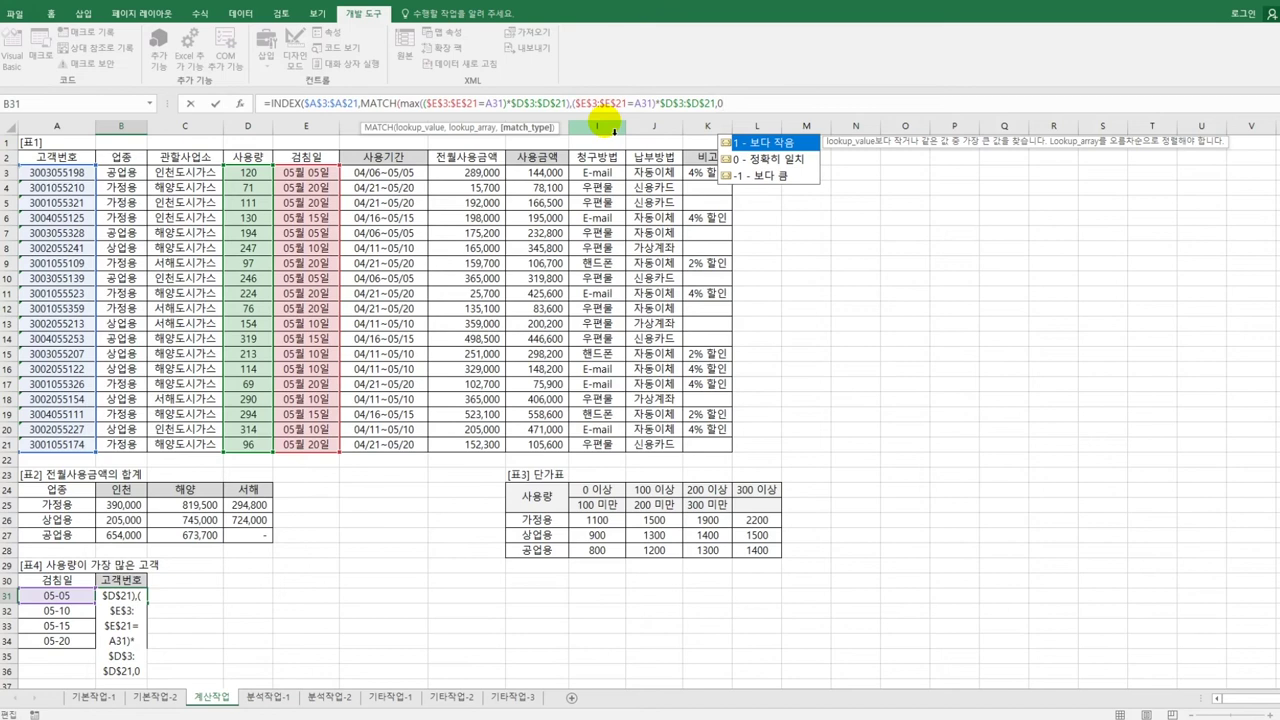
# Step: Complete B31 as an array formula, then fit column B to its contents and fill the formula down through B34
pyautogui.write(')')
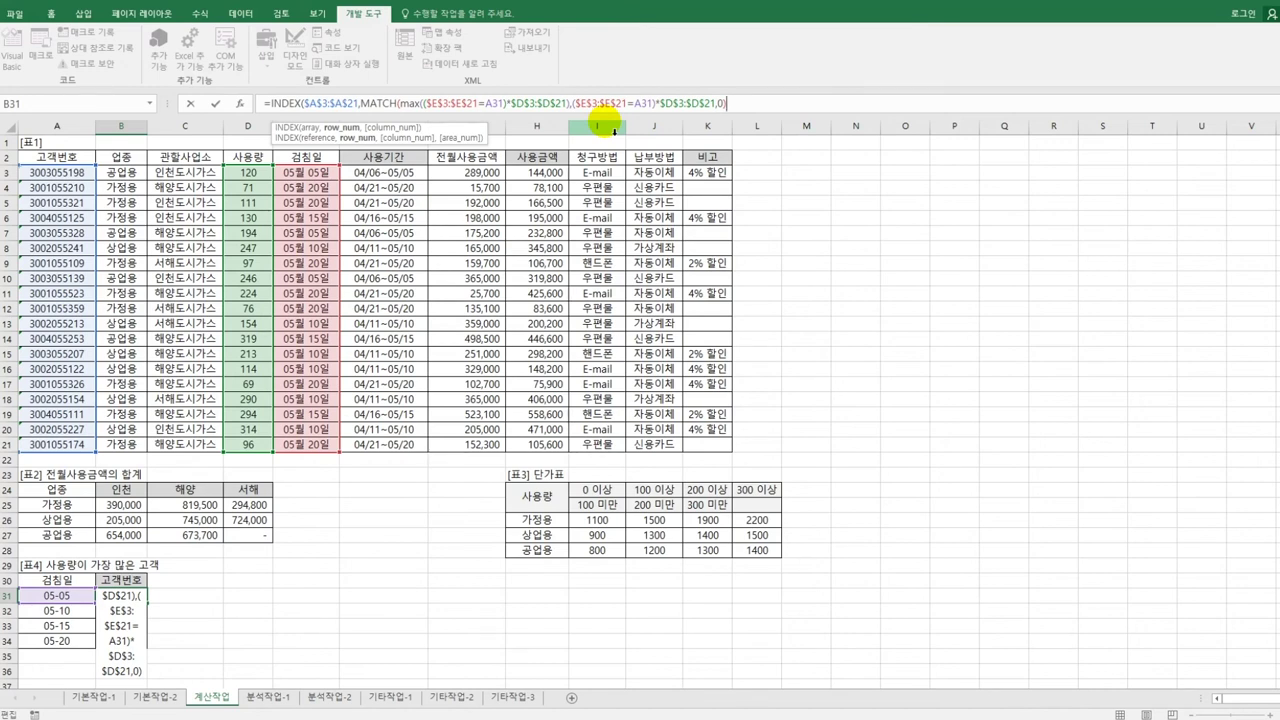
pyautogui.write(')')
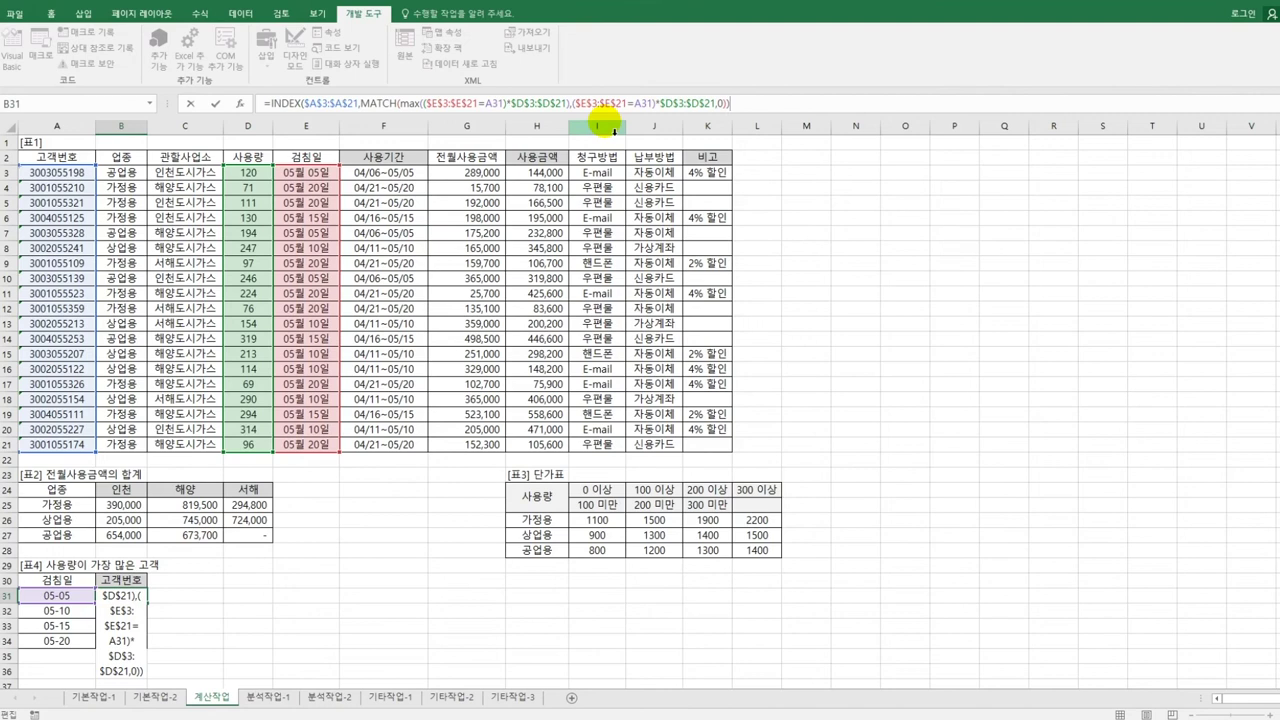
pyautogui.hotkey('ctrl', 'shift', 'Return')
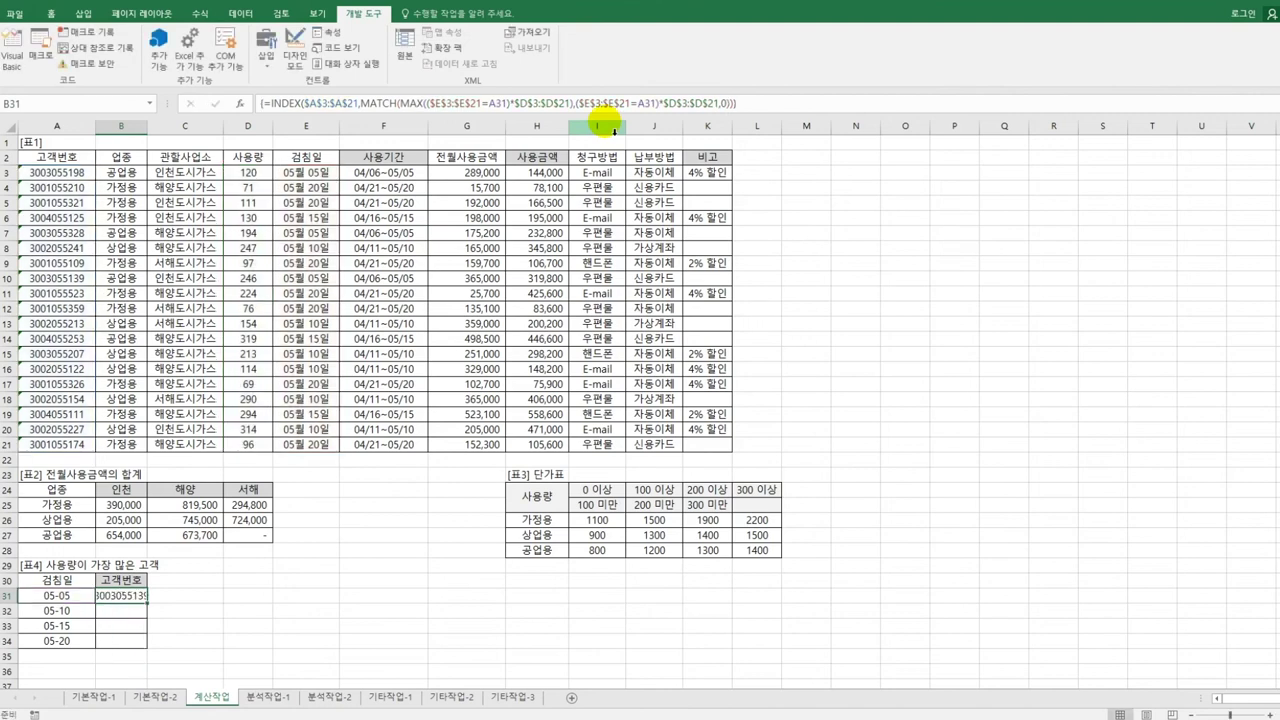
pyautogui.doubleClick(147, 126)
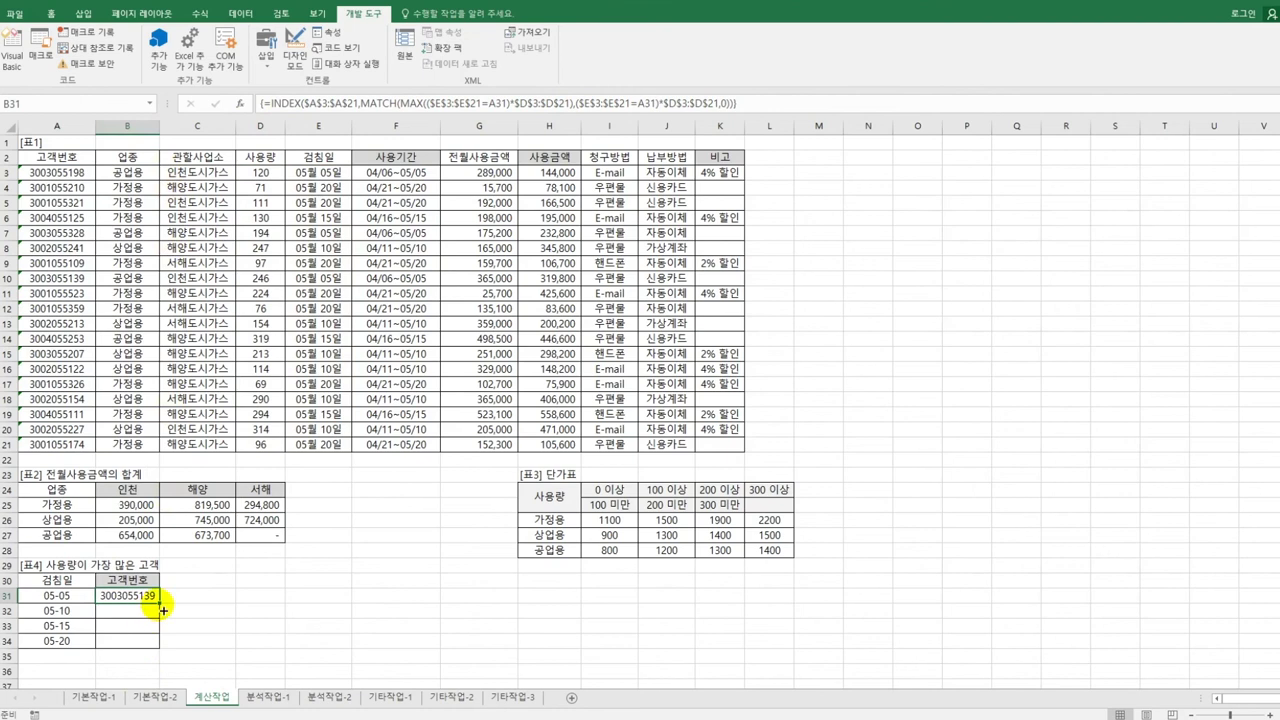
pyautogui.moveTo(161, 609); pyautogui.dragTo(161, 652)
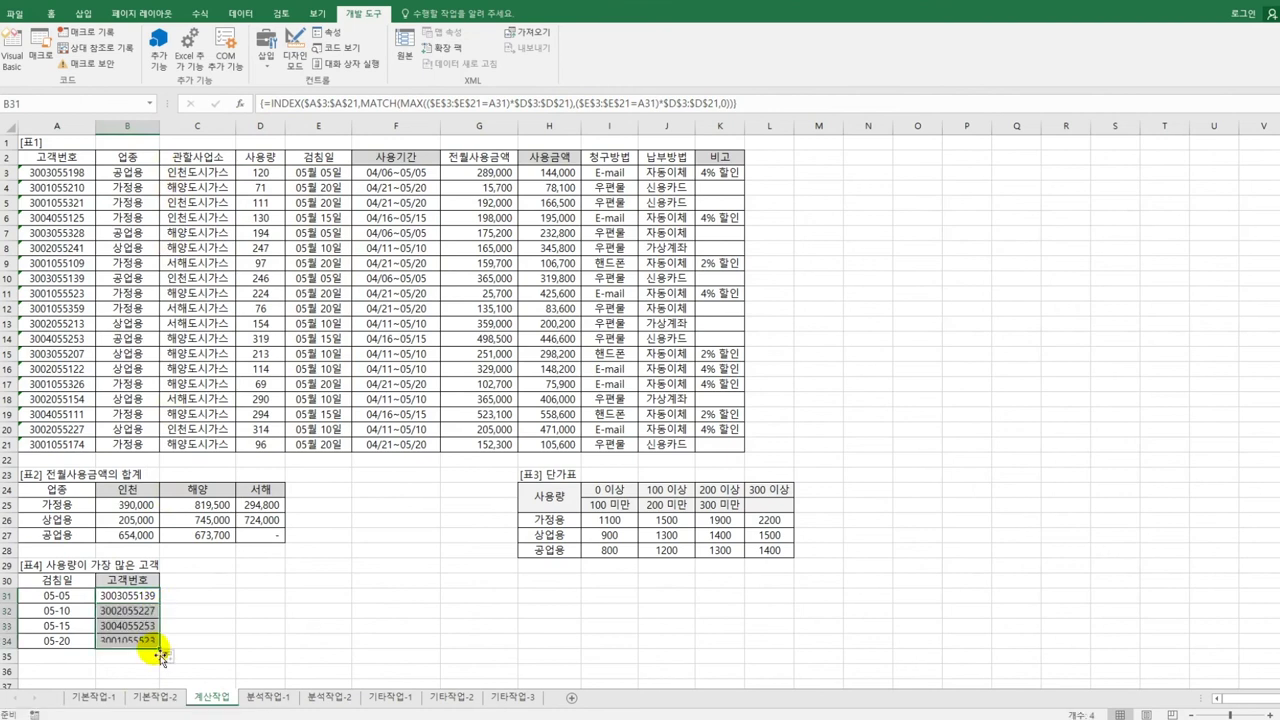
# Step: Check the 고객번호 formulas in 표4 against the 05월 05일 rows of the 검침일 column in 표1
pyautogui.click(150, 642)
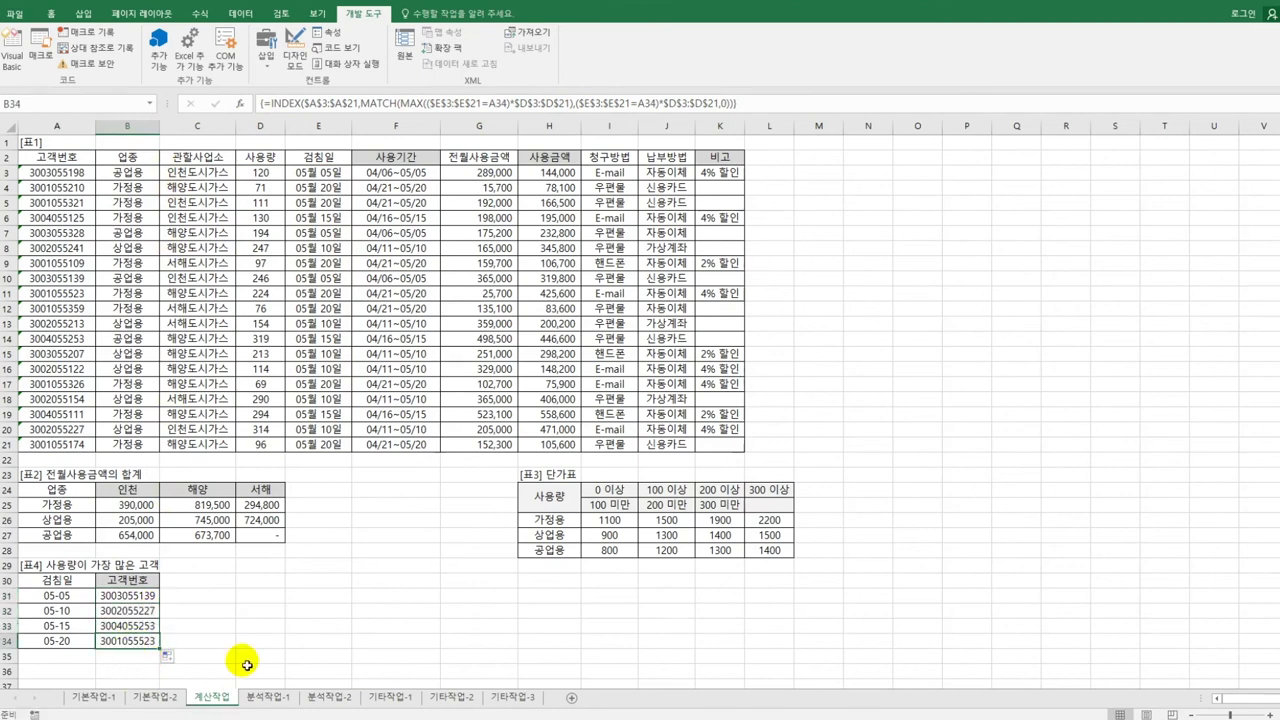
pyautogui.click(155, 609)
pyautogui.click(155, 594)
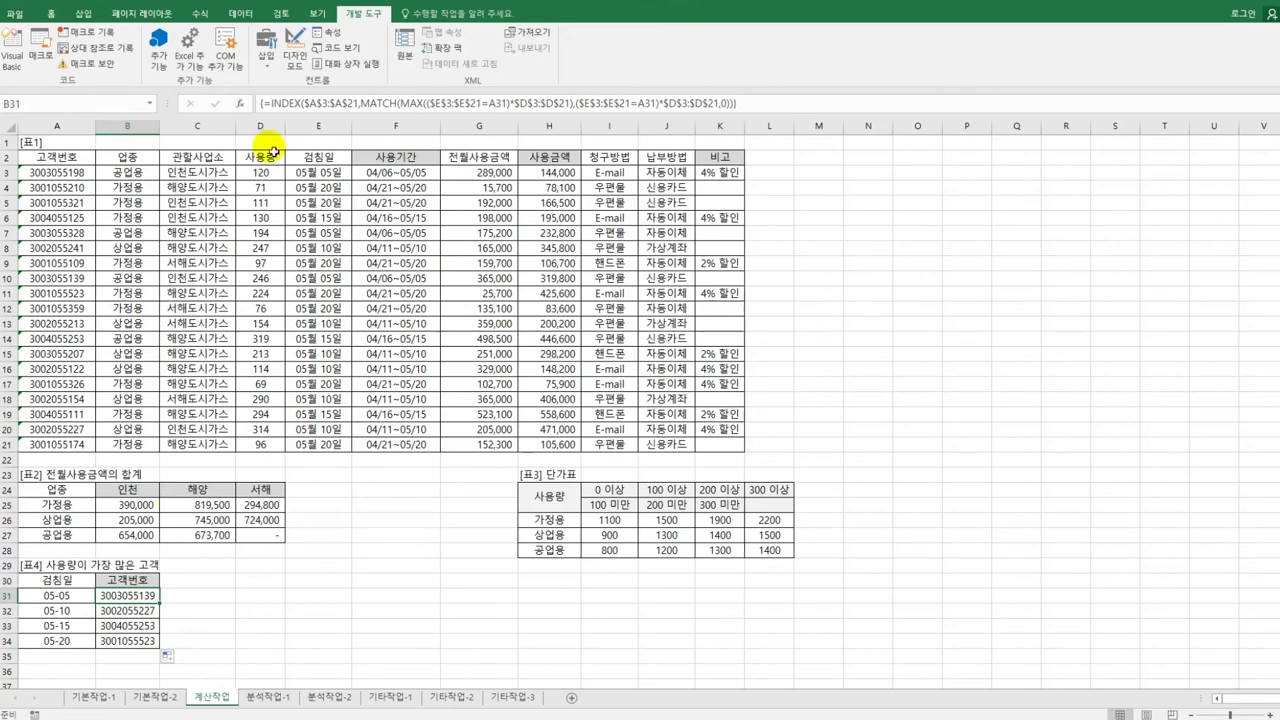
pyautogui.click(310, 177)
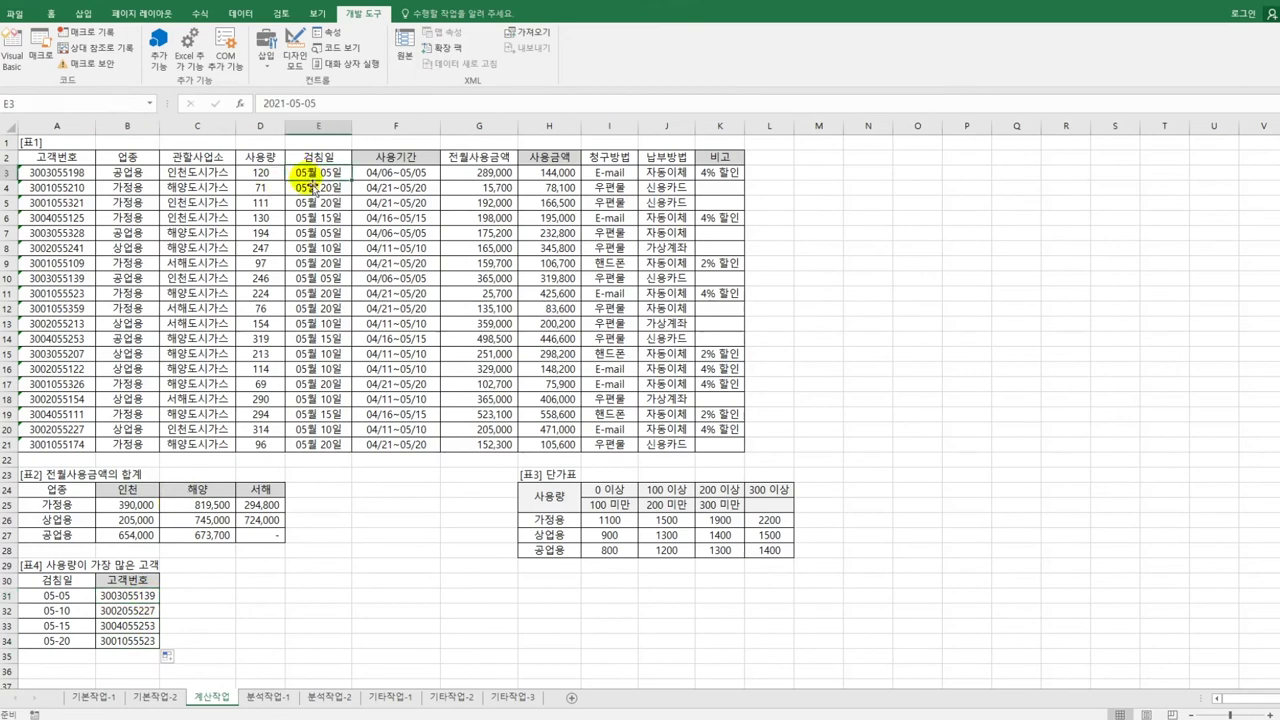
pyautogui.keyDown('ctrl'); pyautogui.click(323, 281); pyautogui.keyUp('ctrl')
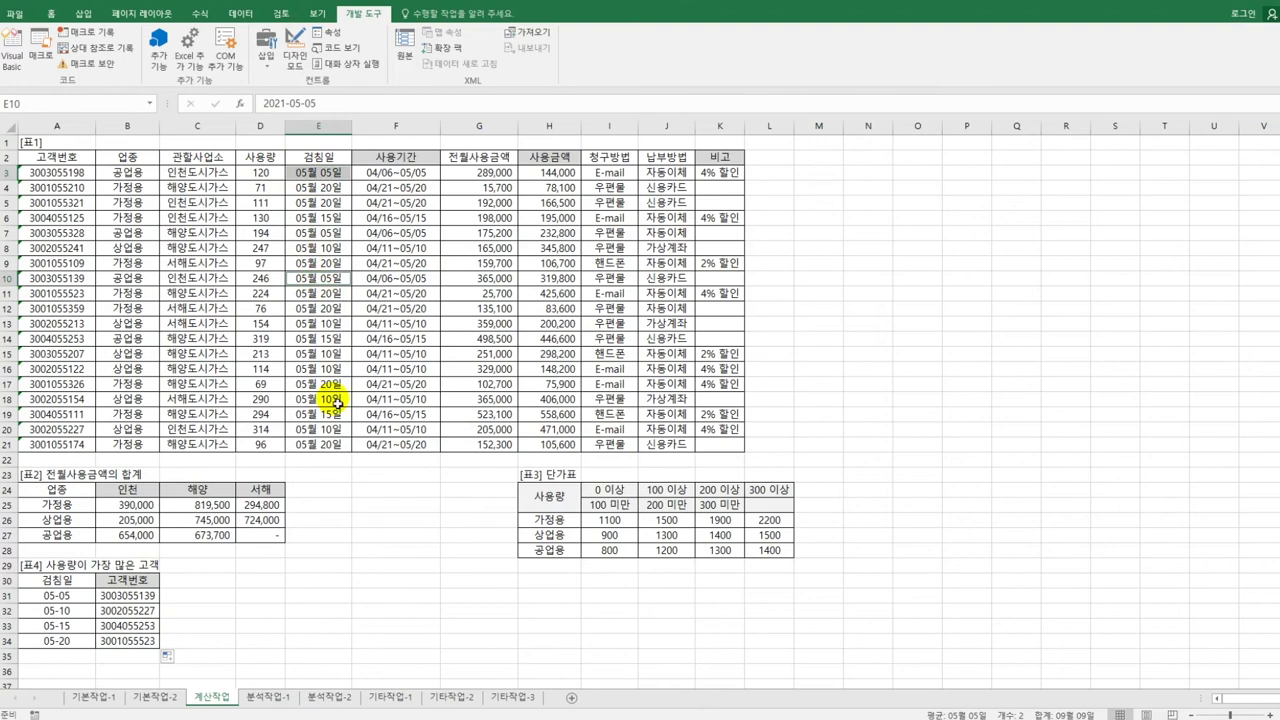
pyautogui.keyDown('ctrl'); pyautogui.click(289, 232); pyautogui.keyUp('ctrl')
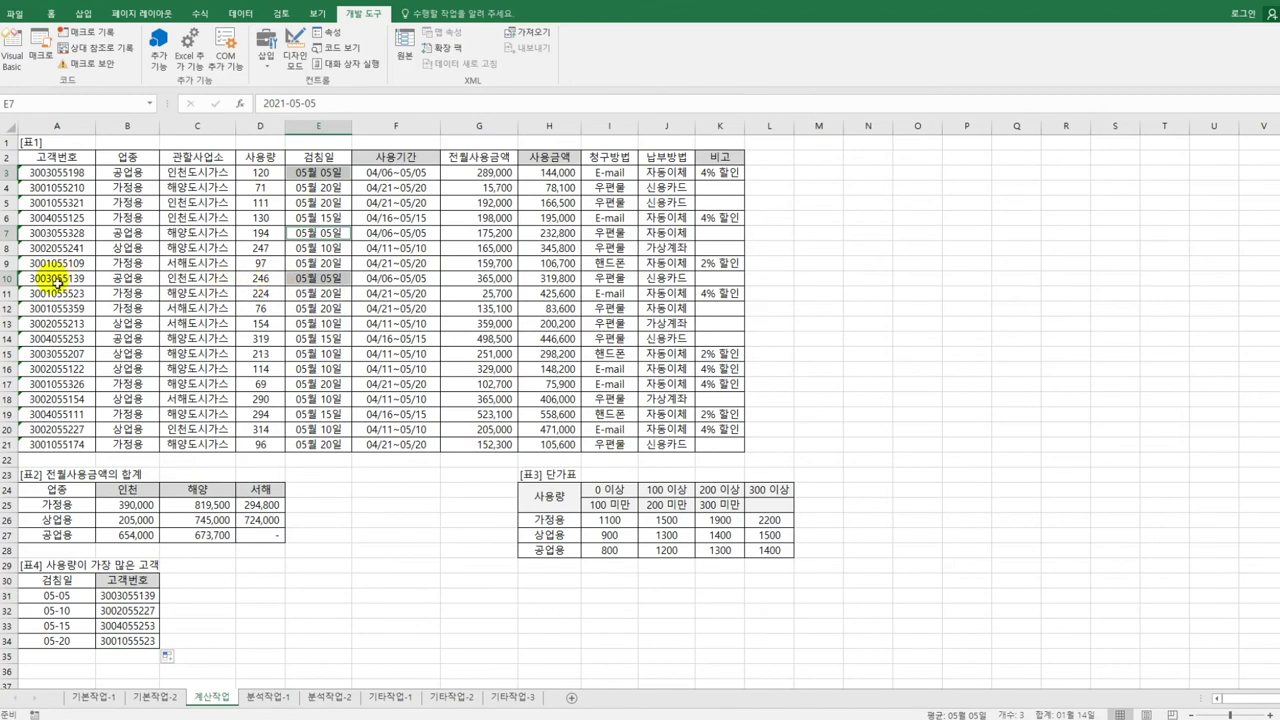
pyautogui.click(48, 142)
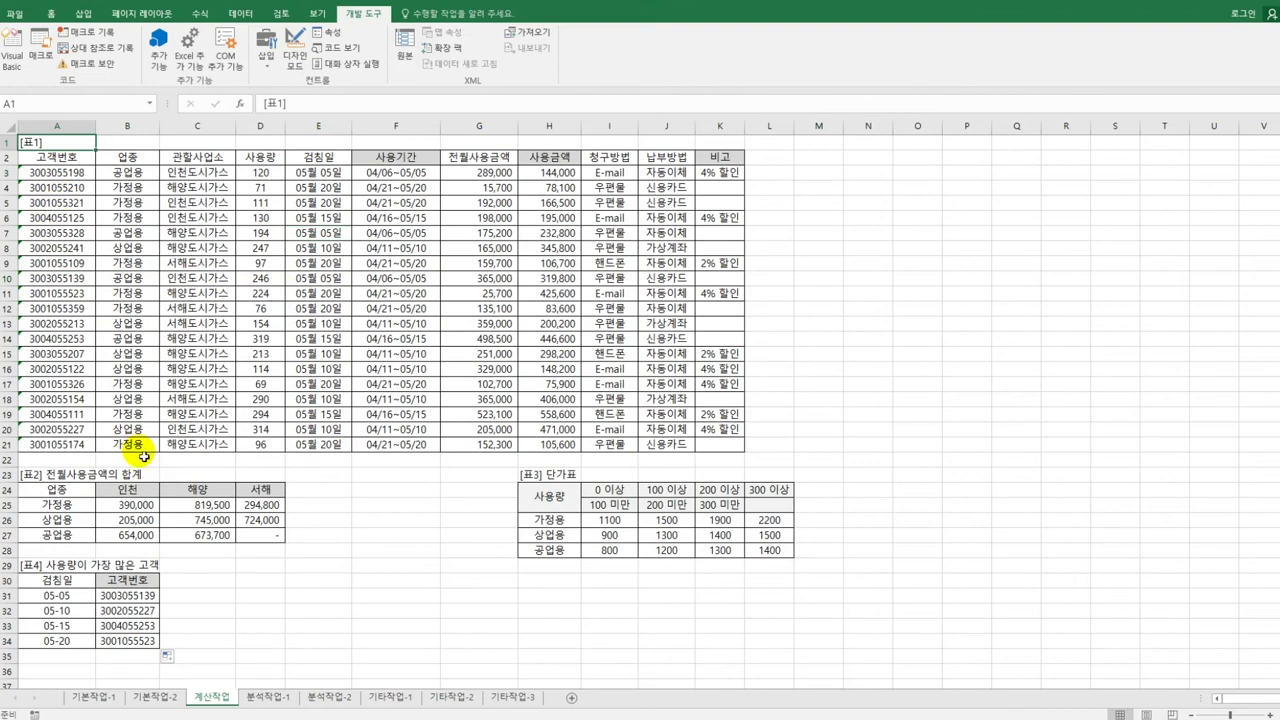
# Step: Start an external data import with Microsoft Query at cell B4 of the 분석작업-1 sheet
pyautogui.click(265, 697)
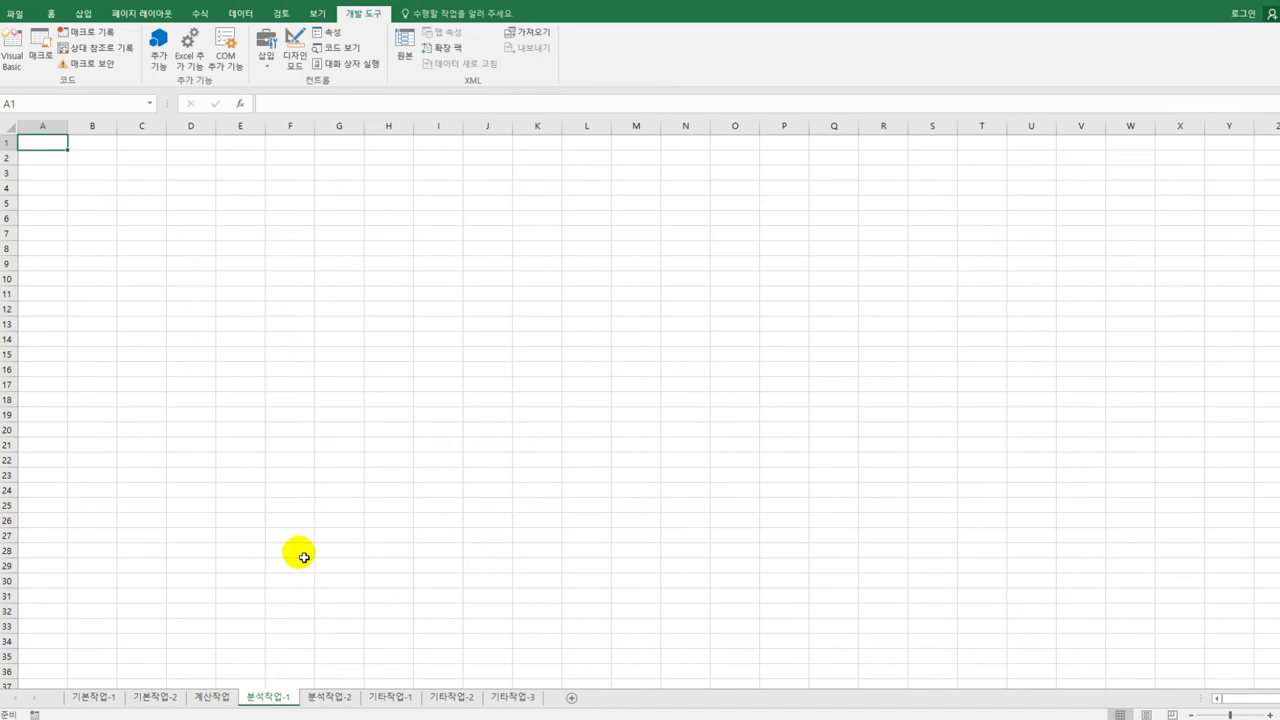
pyautogui.click(108, 161)
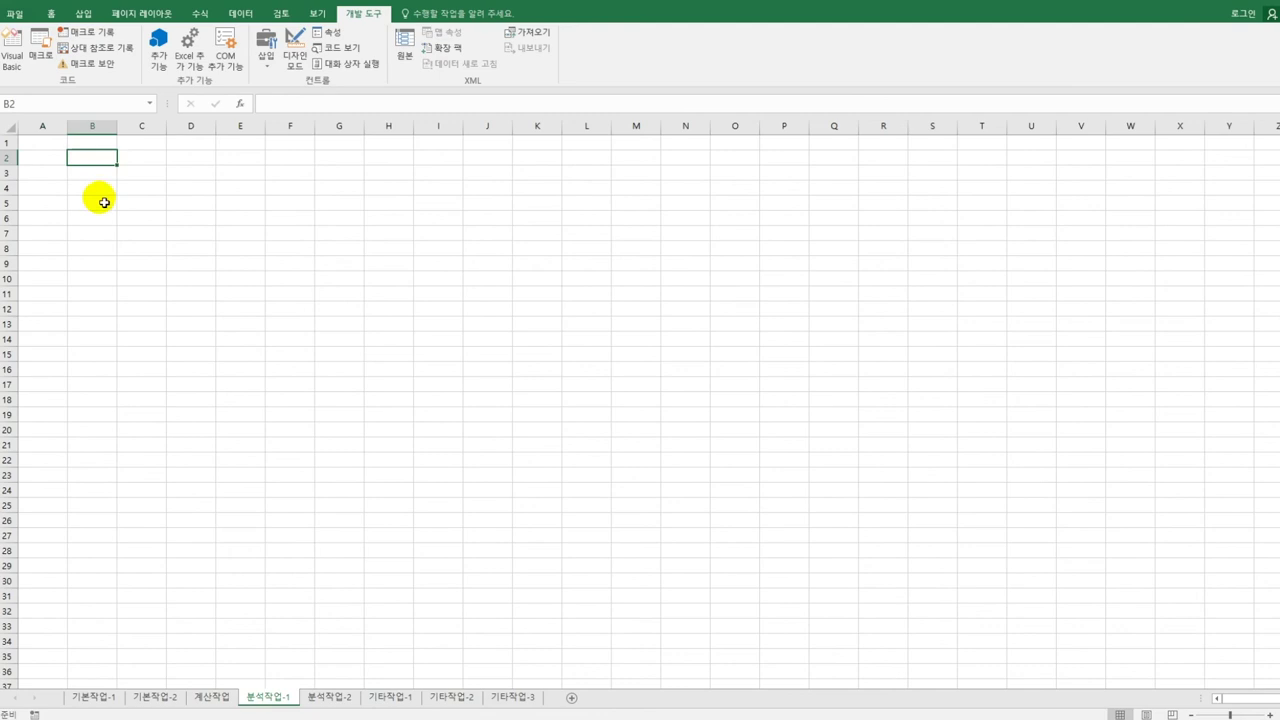
pyautogui.click(100, 190)
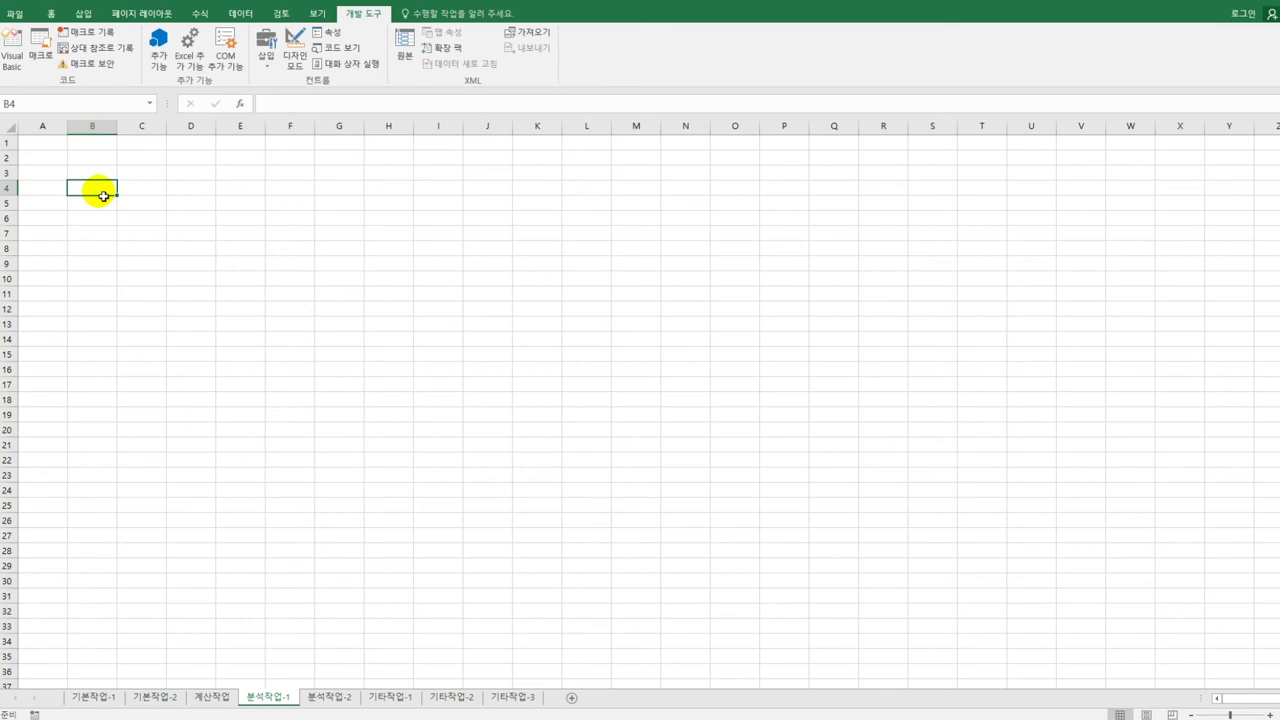
pyautogui.click(241, 15)
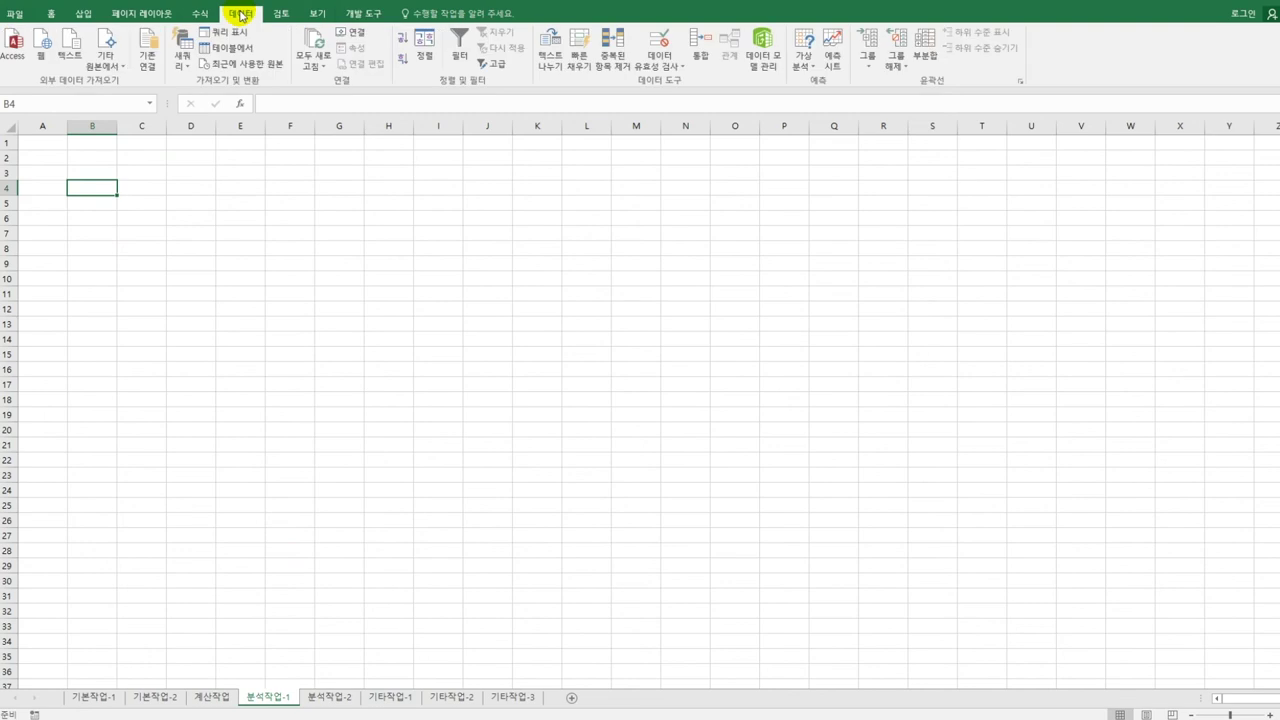
pyautogui.click(105, 57)
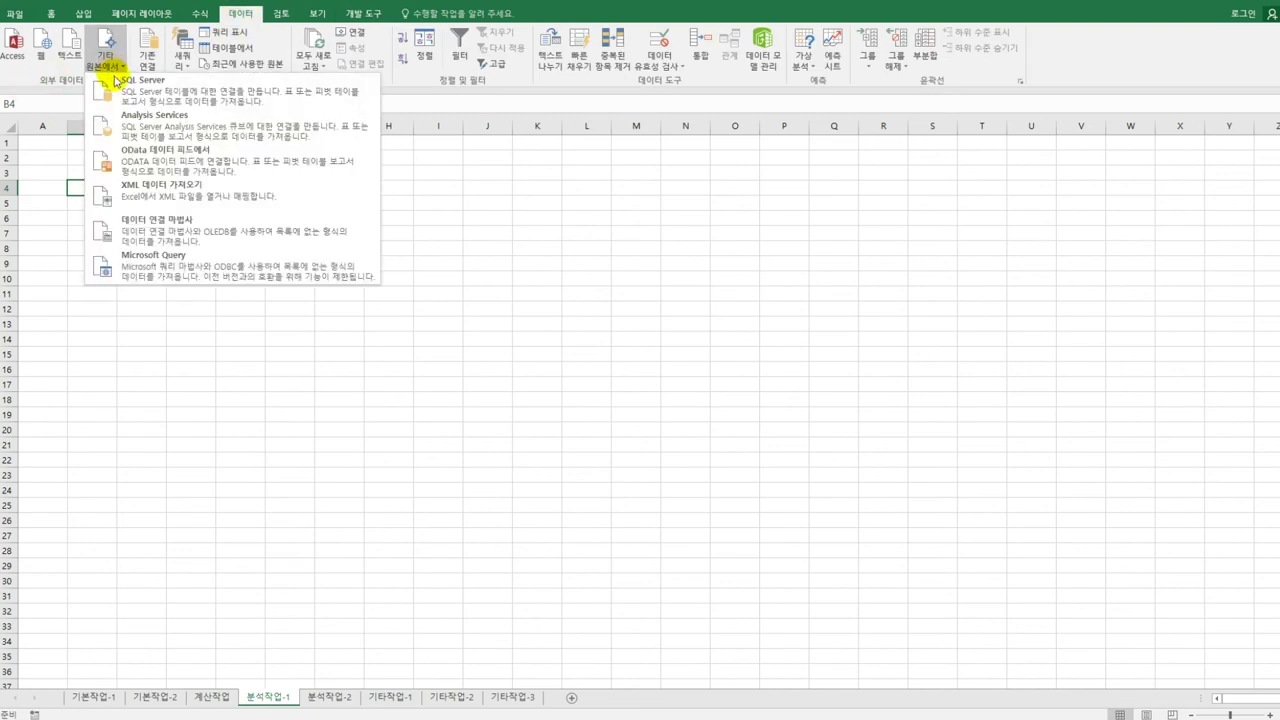
pyautogui.click(155, 265)
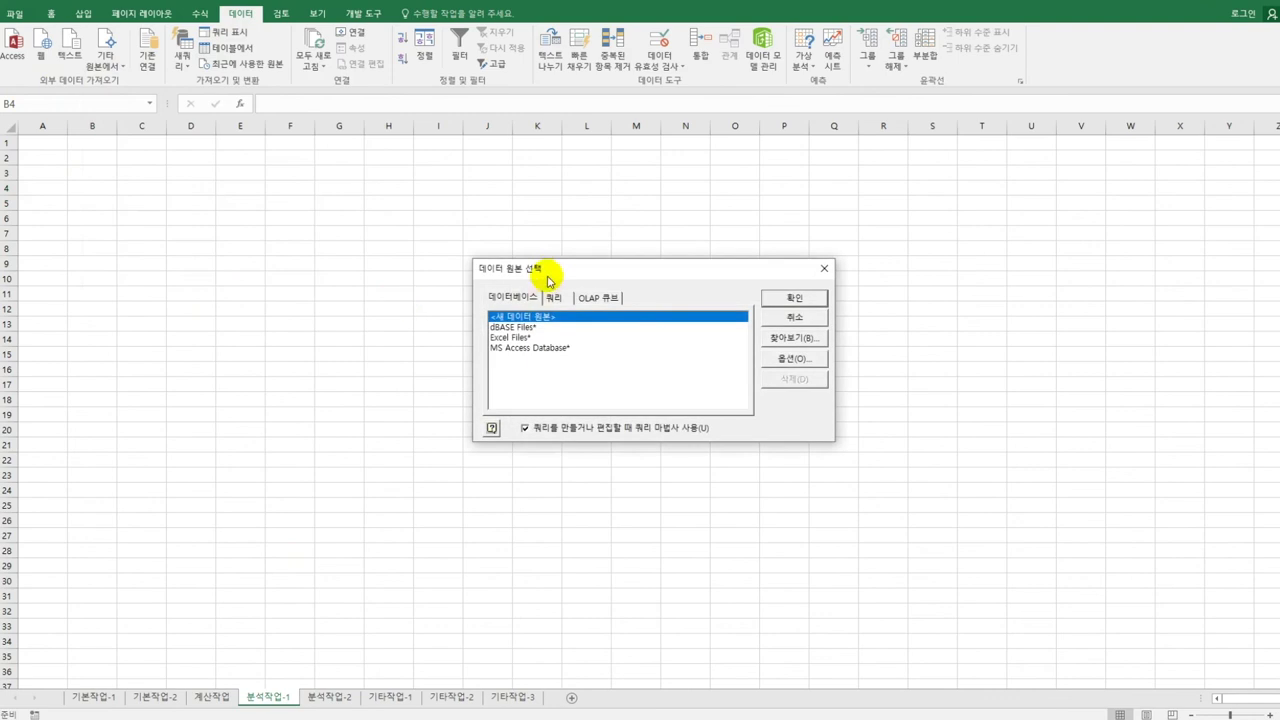
# Step: Choose MS Access Database as the data source and connect to 도시가스.accdb in the 기출문제 folder
pyautogui.moveTo(550, 262); pyautogui.dragTo(510, 222)
pyautogui.click(516, 300)
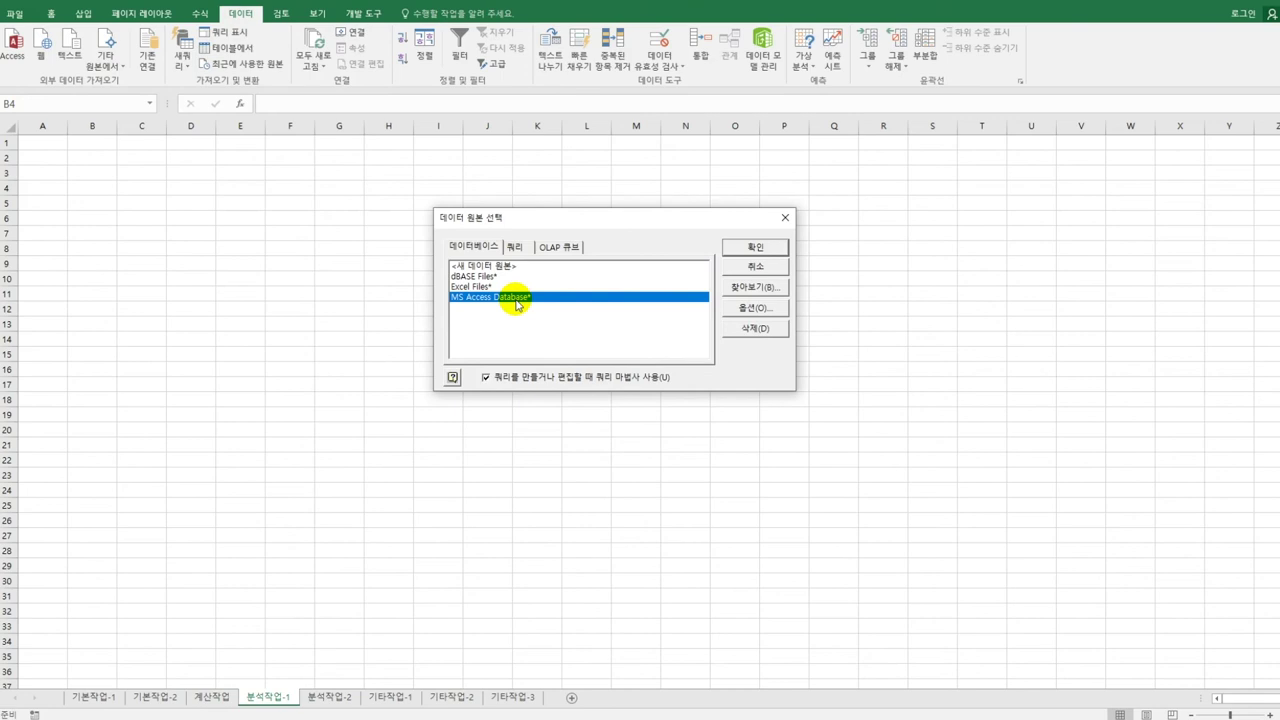
pyautogui.click(770, 250)
pyautogui.moveTo(217, 2); pyautogui.dragTo(536, 118)
pyautogui.click(384, 222)
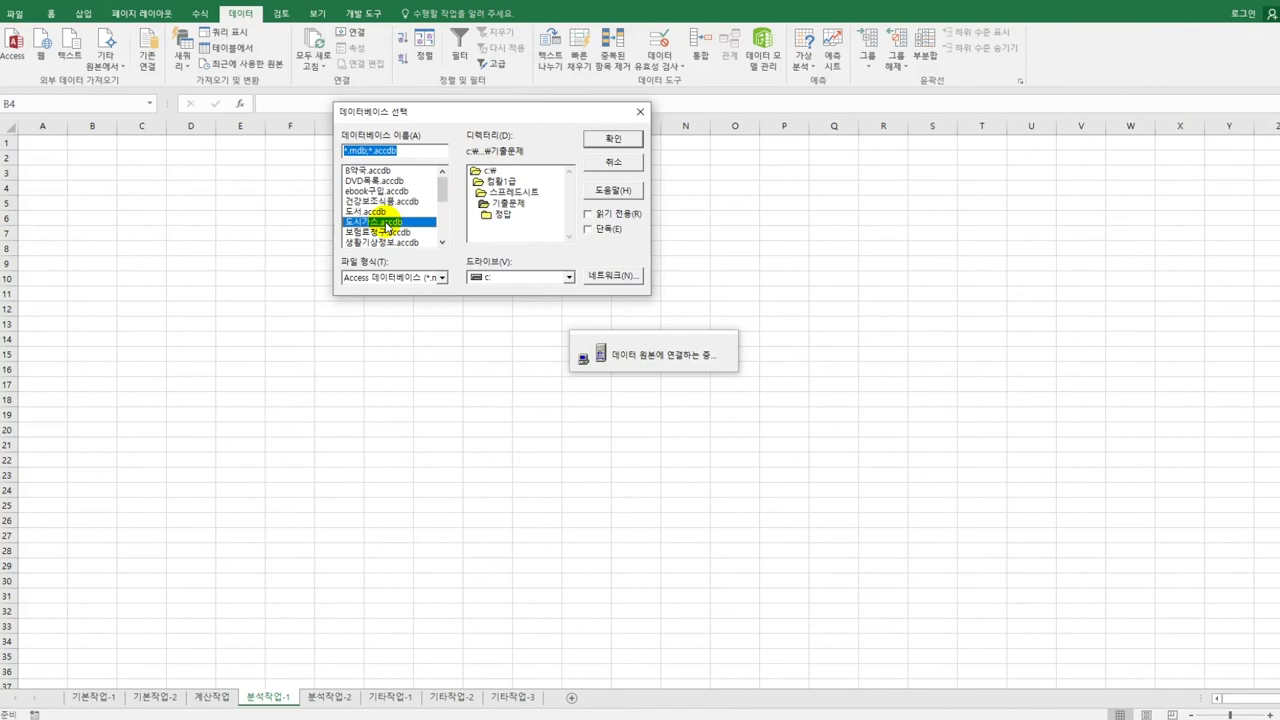
pyautogui.click(620, 145)
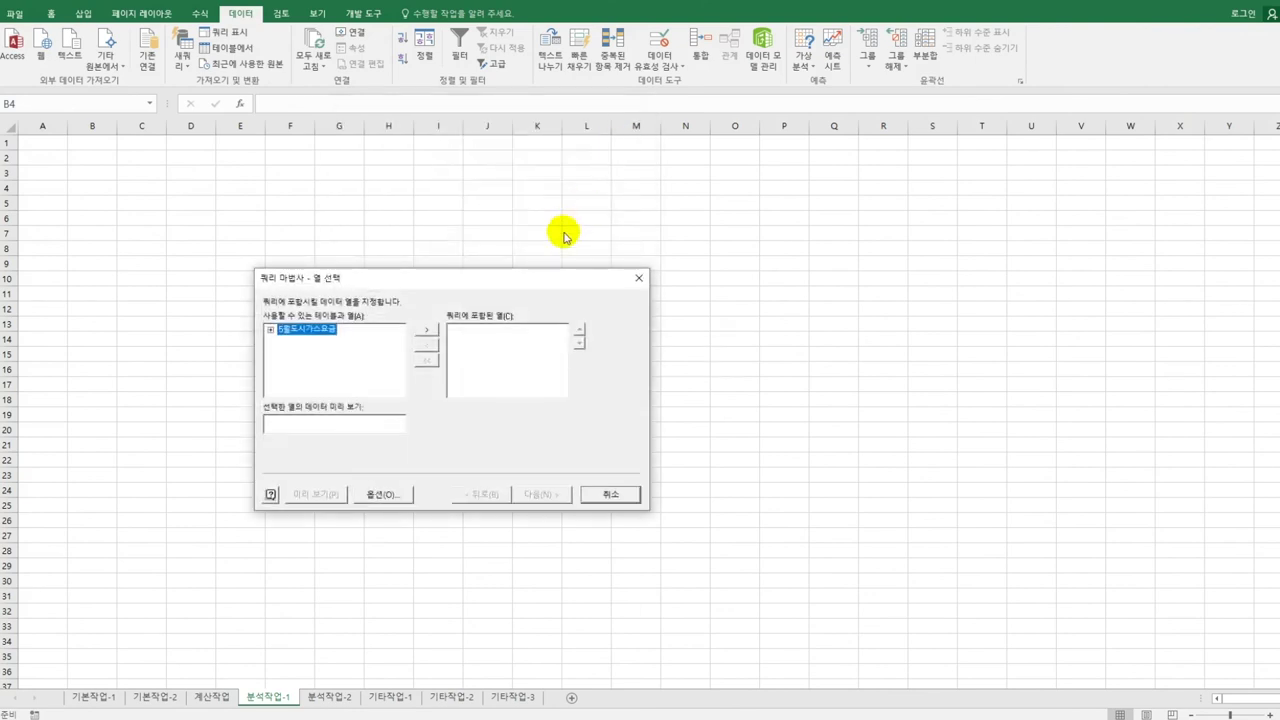
pyautogui.moveTo(551, 271); pyautogui.dragTo(633, 215)
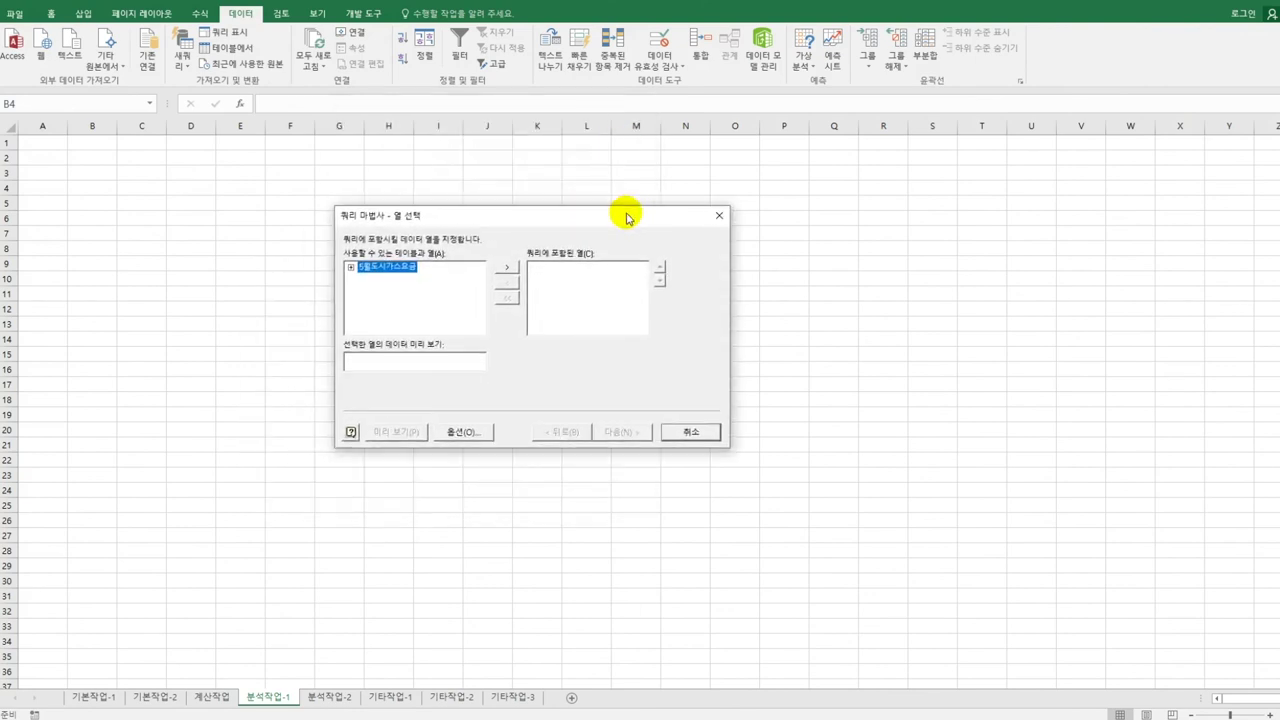
# Step: Add the columns 검침일, 업종, 관할사업소, 사용량 and 사용금액 from the 5월도시가스요금 table to the query
pyautogui.doubleClick(369, 267)
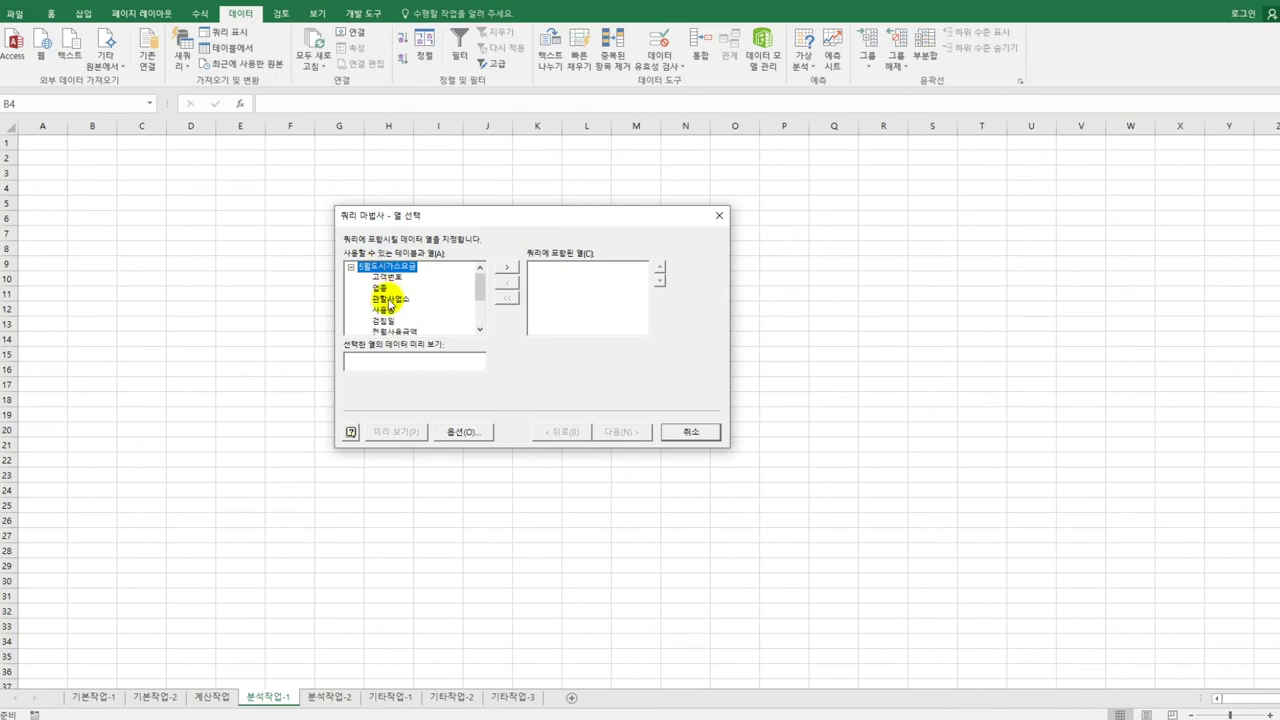
pyautogui.doubleClick(391, 322)
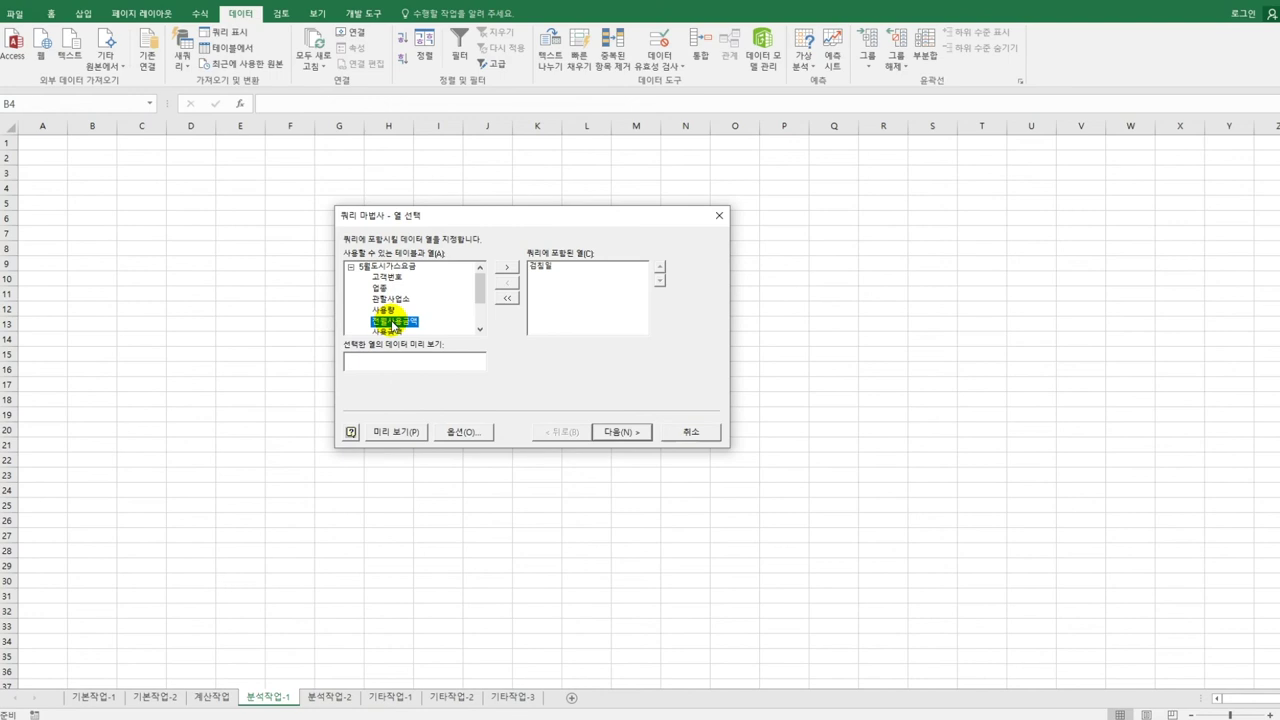
pyautogui.click(380, 289)
pyautogui.doubleClick(380, 290)
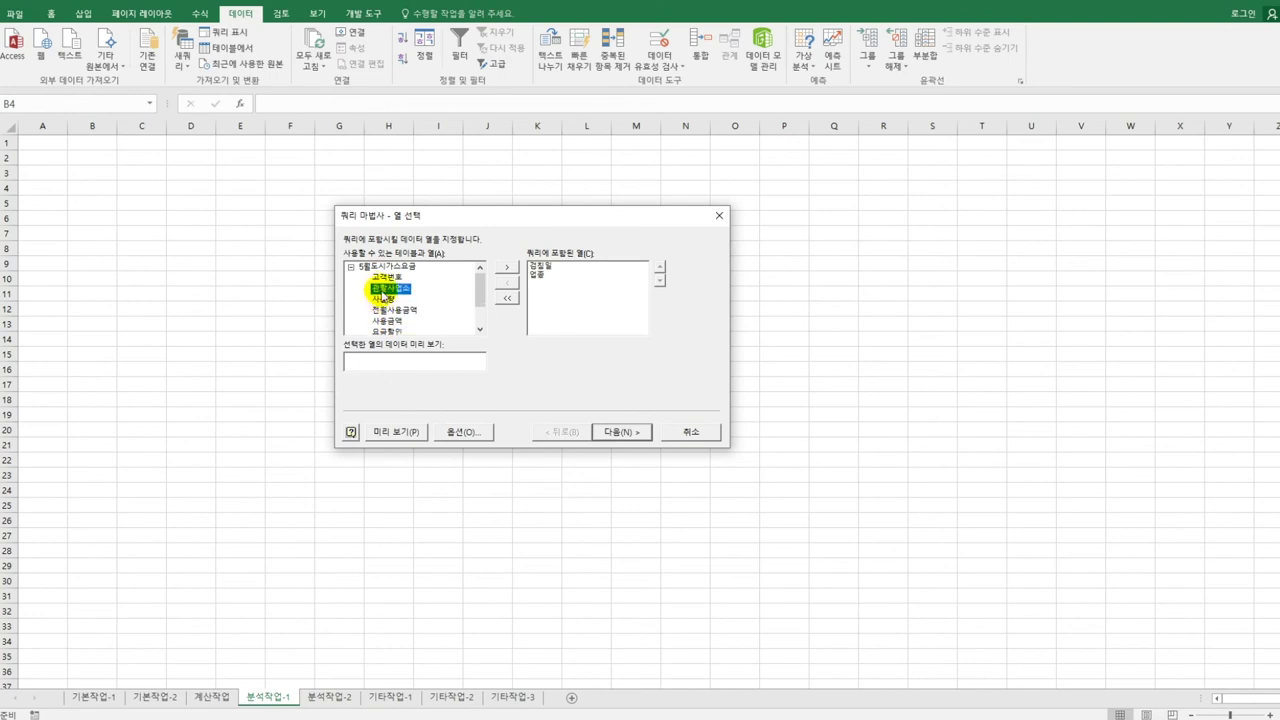
pyautogui.doubleClick(383, 290)
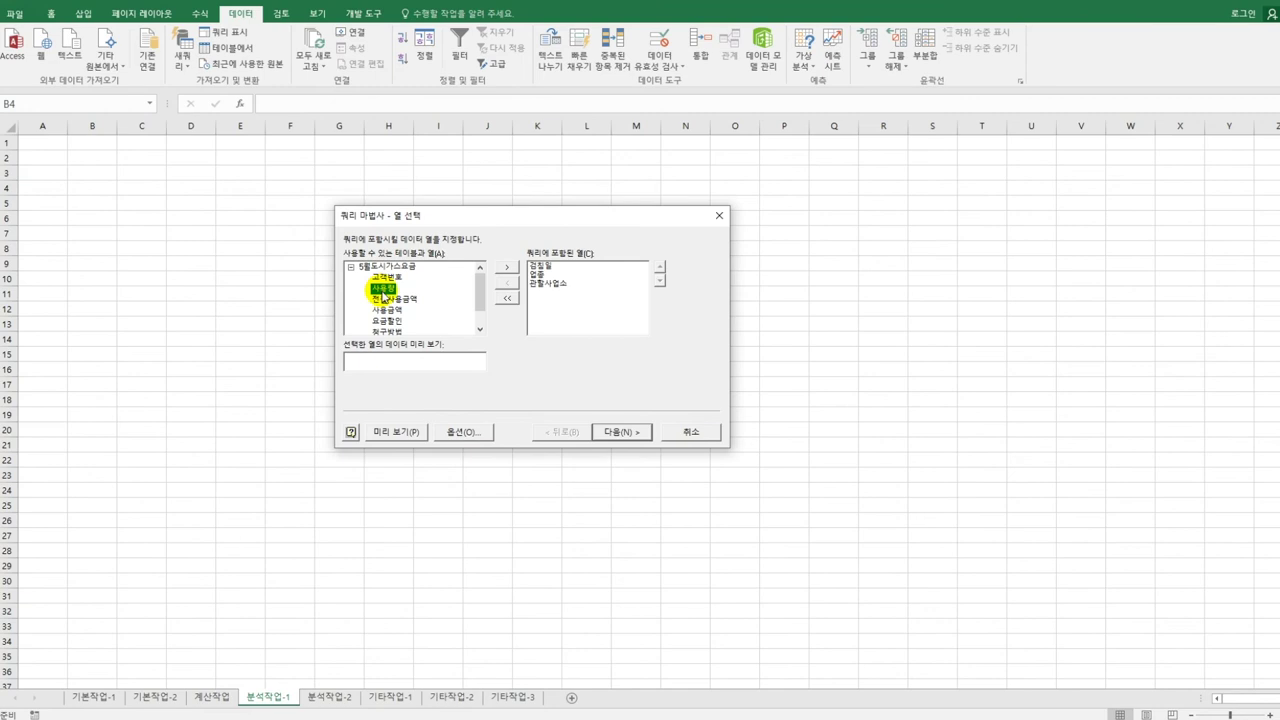
pyautogui.doubleClick(383, 292)
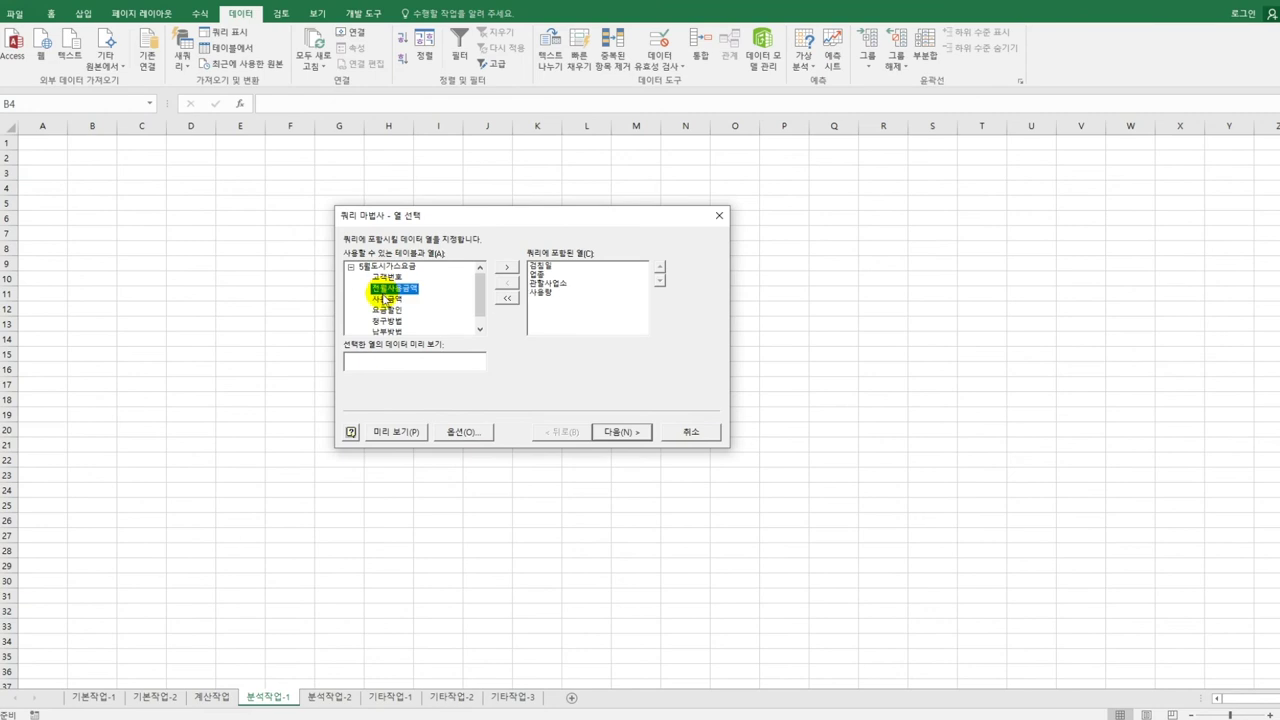
pyautogui.doubleClick(383, 298)
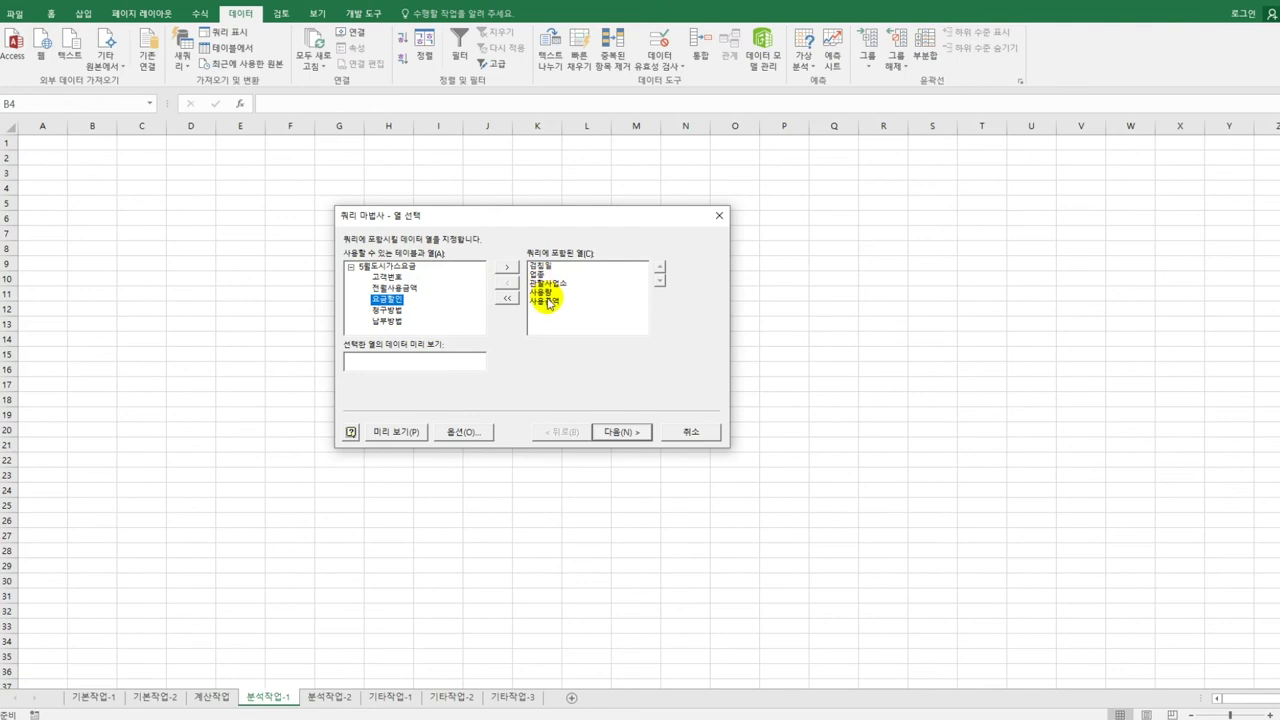
# Step: Finish the query without filters or sorting and import its data as a PivotTable report at cell B4 of the existing worksheet
pyautogui.click(641, 437)
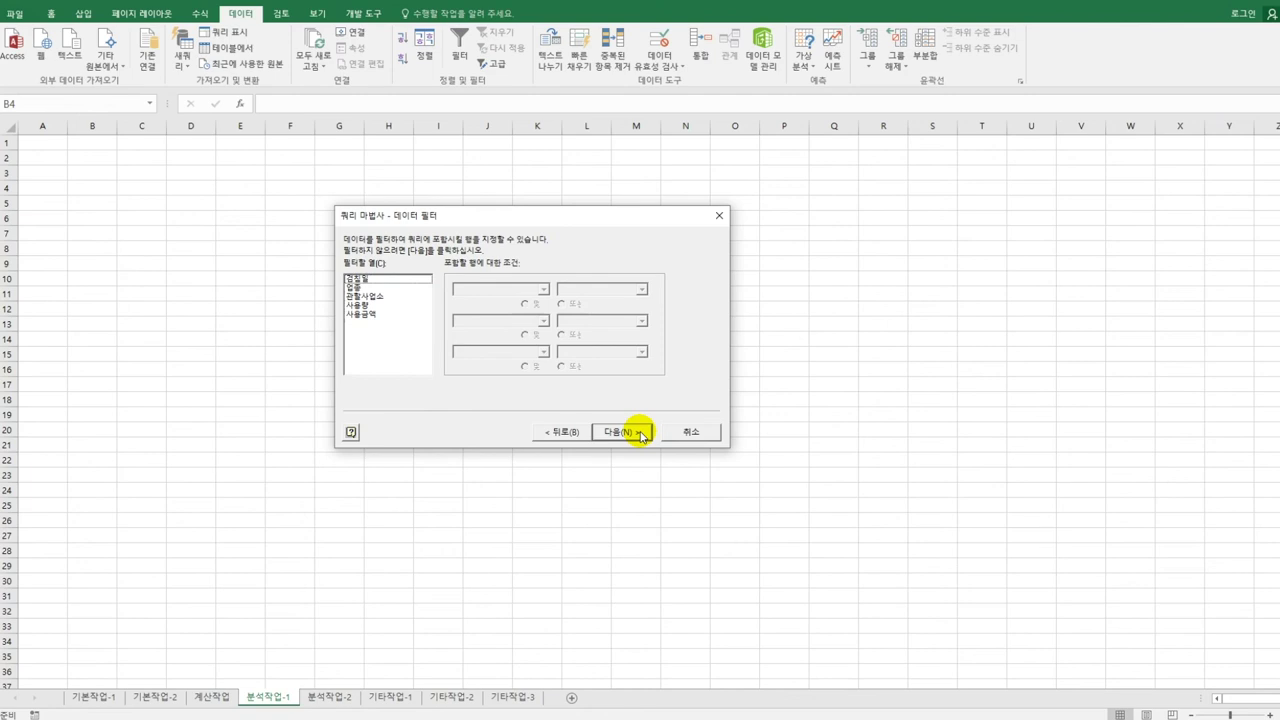
pyautogui.click(641, 436)
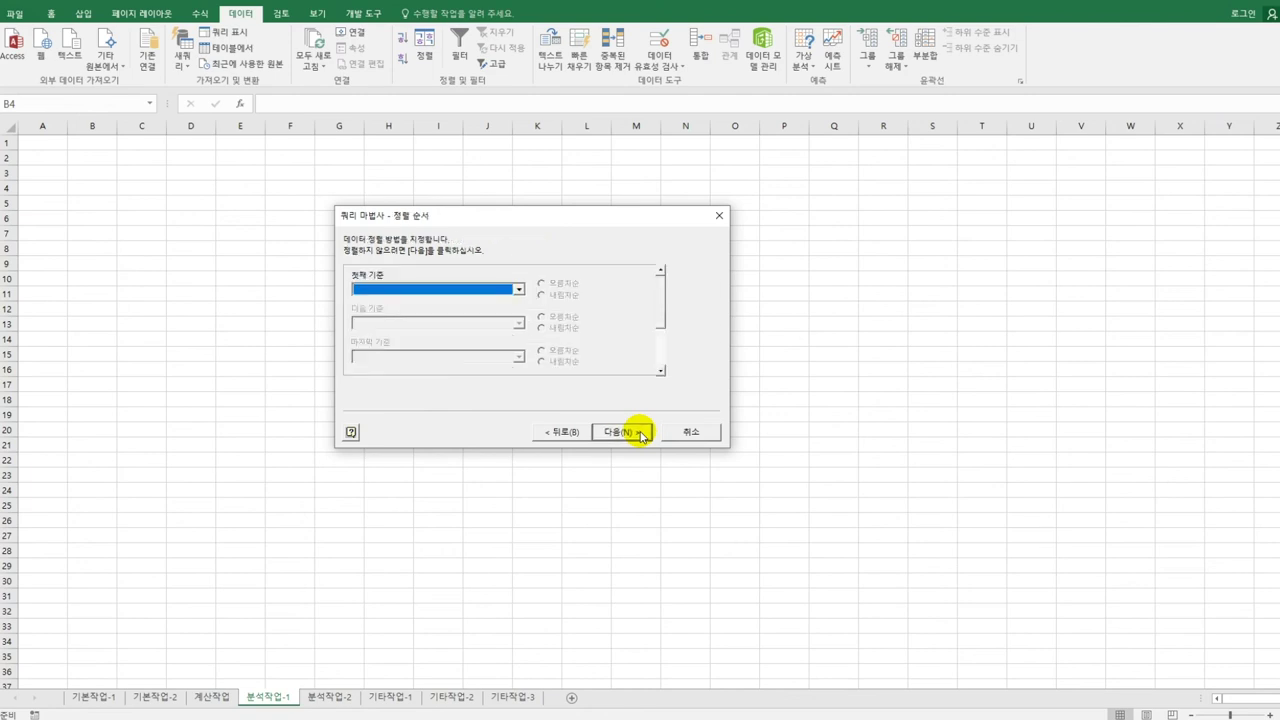
pyautogui.click(641, 432)
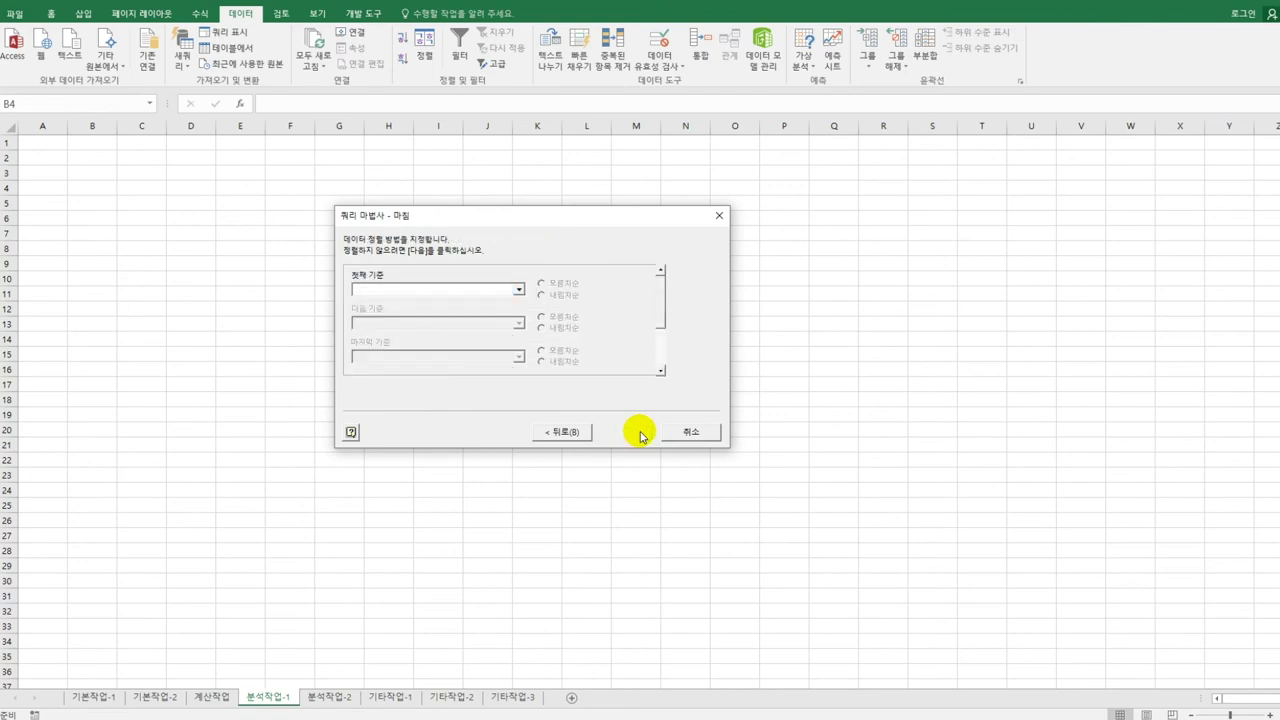
pyautogui.click(641, 432)
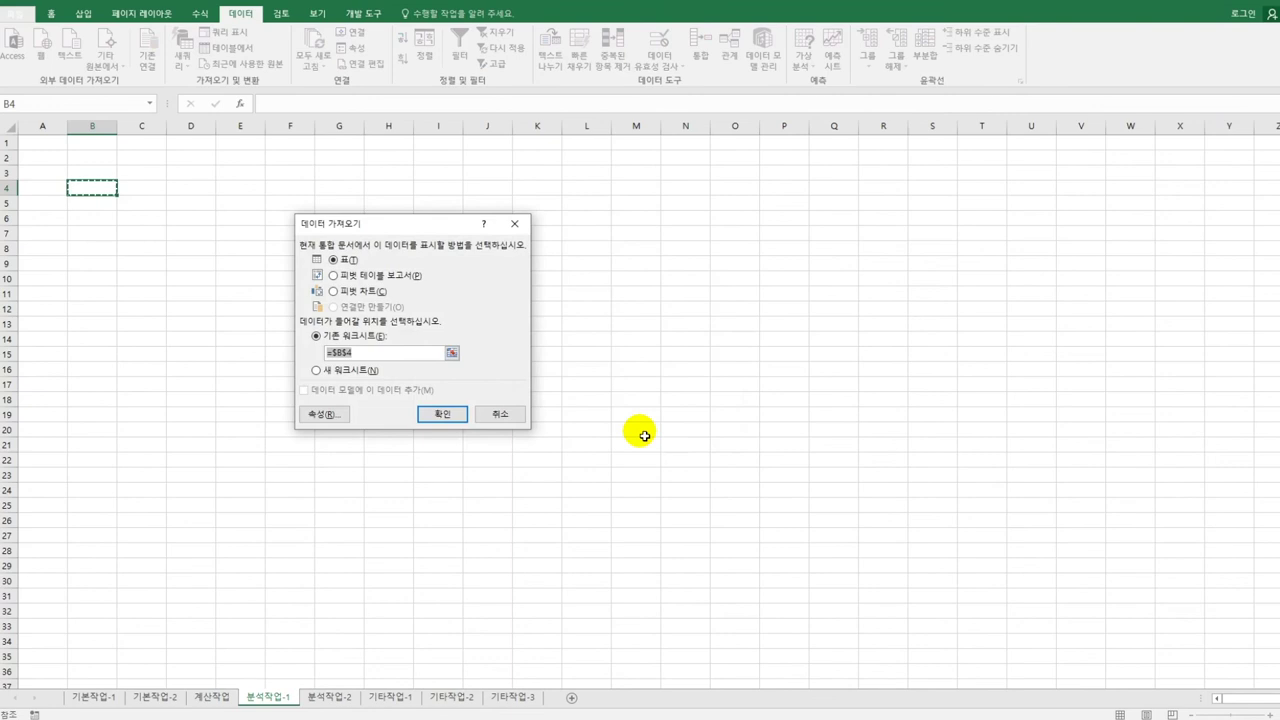
pyautogui.click(360, 277)
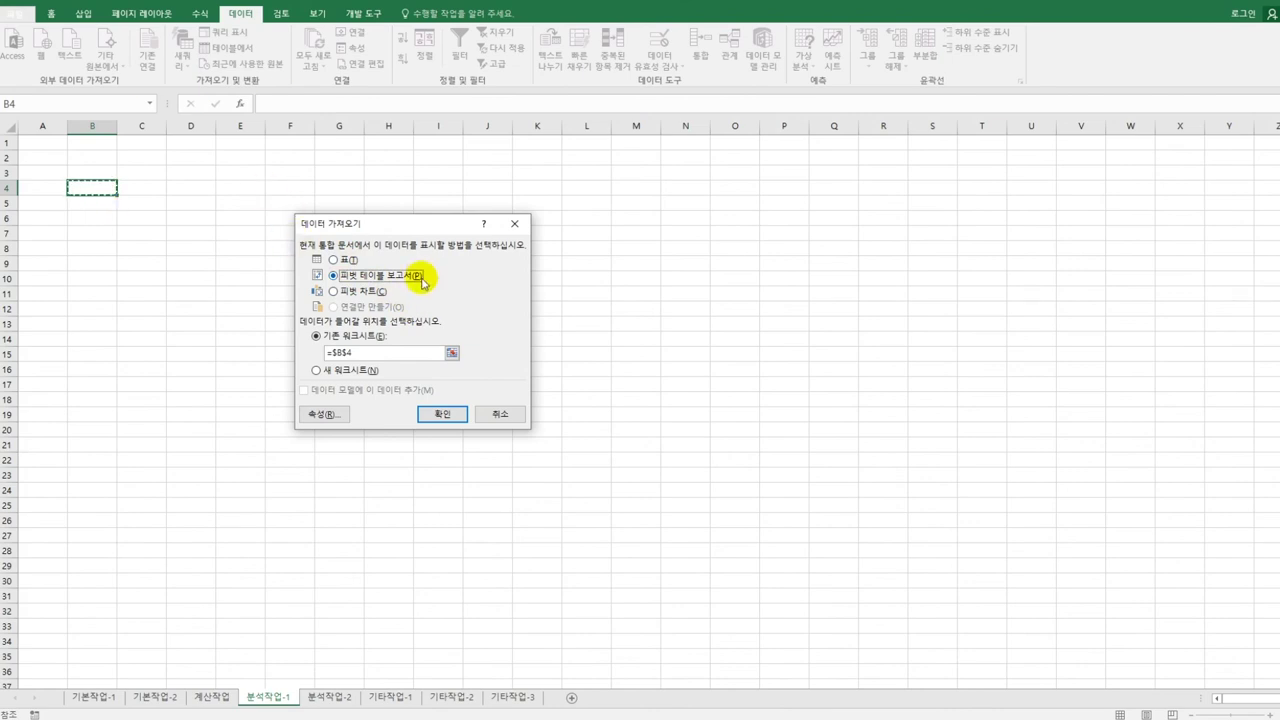
pyautogui.click(442, 414)
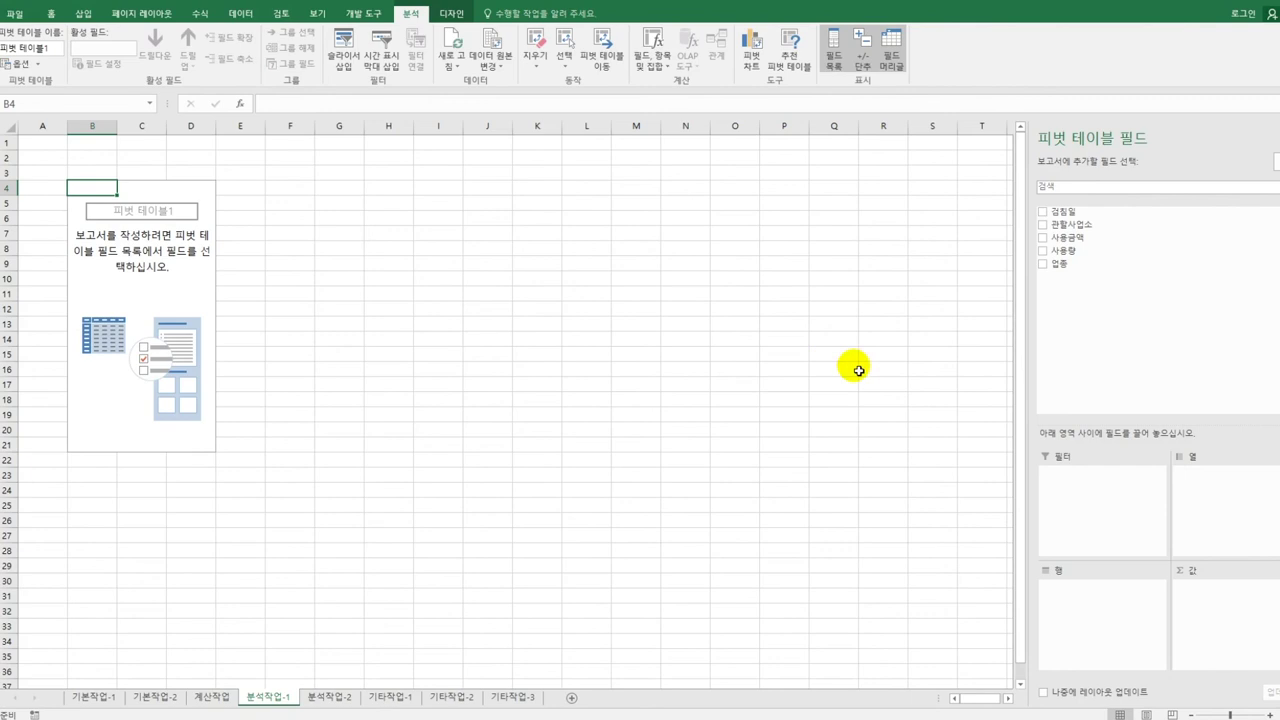
# Step: Lay out the PivotTable with 검침일 as filter, 업종 and 관할사업소 as rows, and 사용량 and 사용금액 as values
pyautogui.moveTo(1055, 210); pyautogui.dragTo(1078, 503)
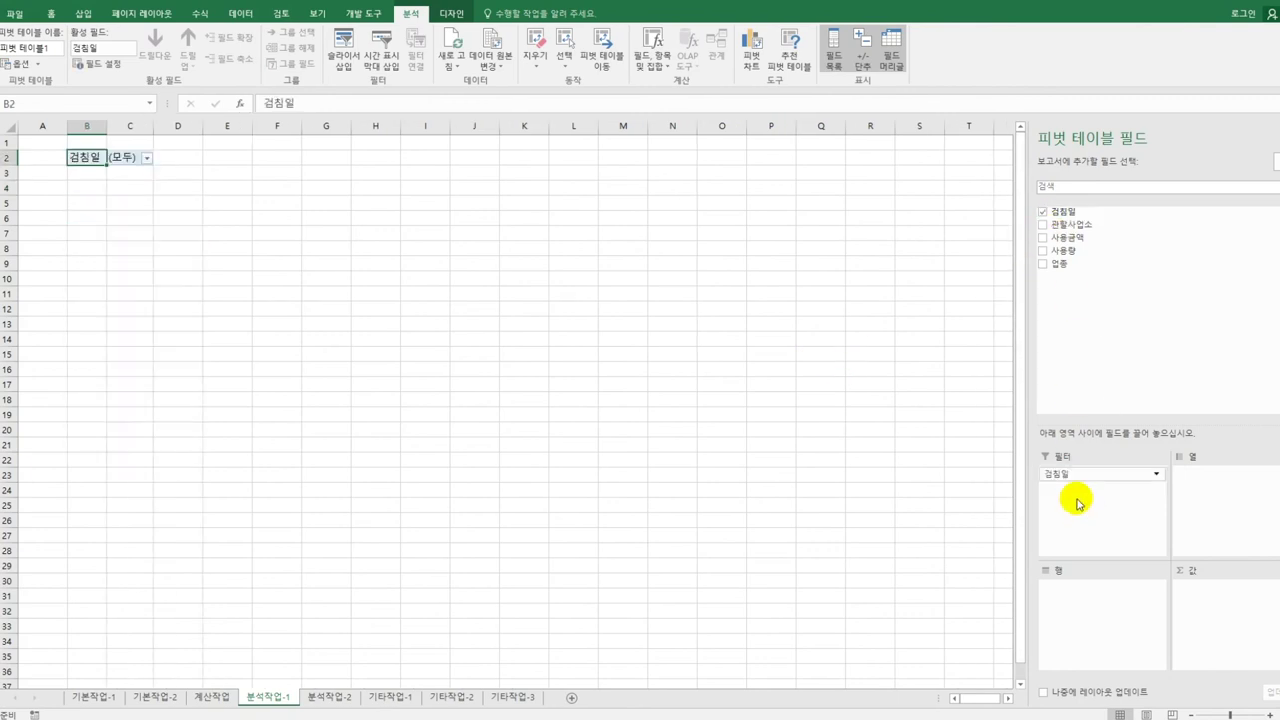
pyautogui.moveTo(1062, 265); pyautogui.dragTo(1082, 628)
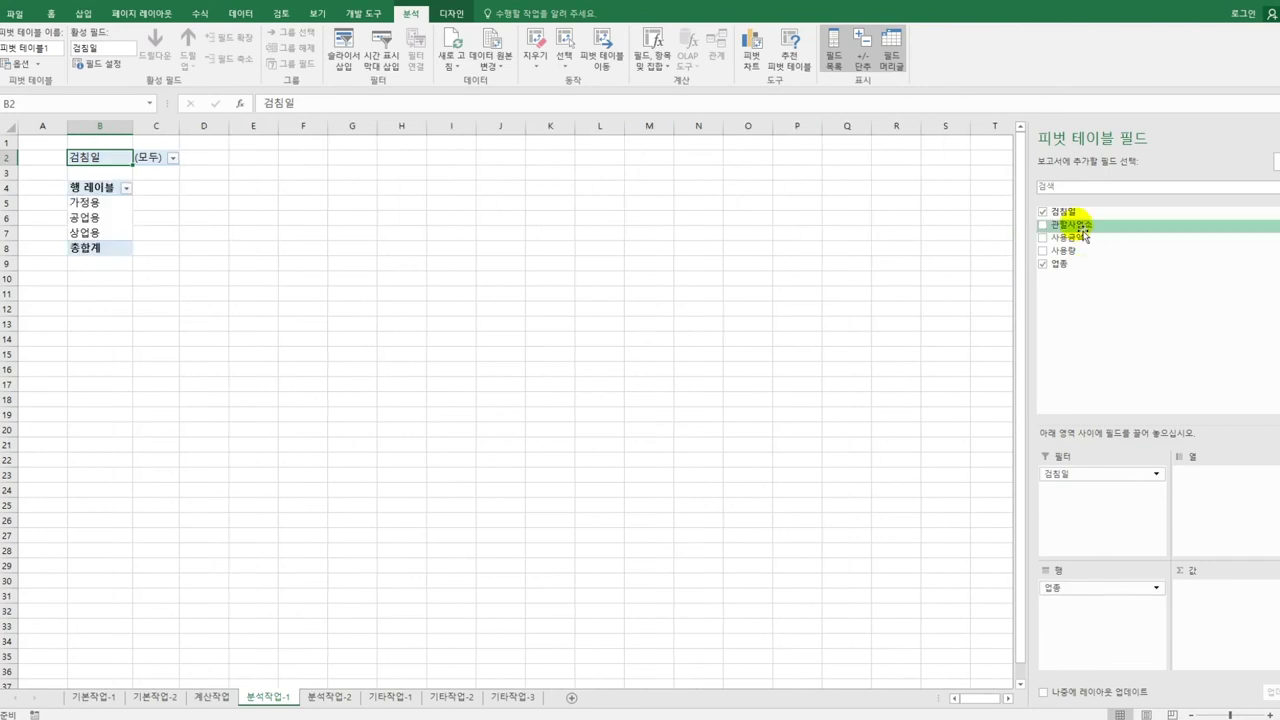
pyautogui.moveTo(1083, 232); pyautogui.dragTo(1106, 635)
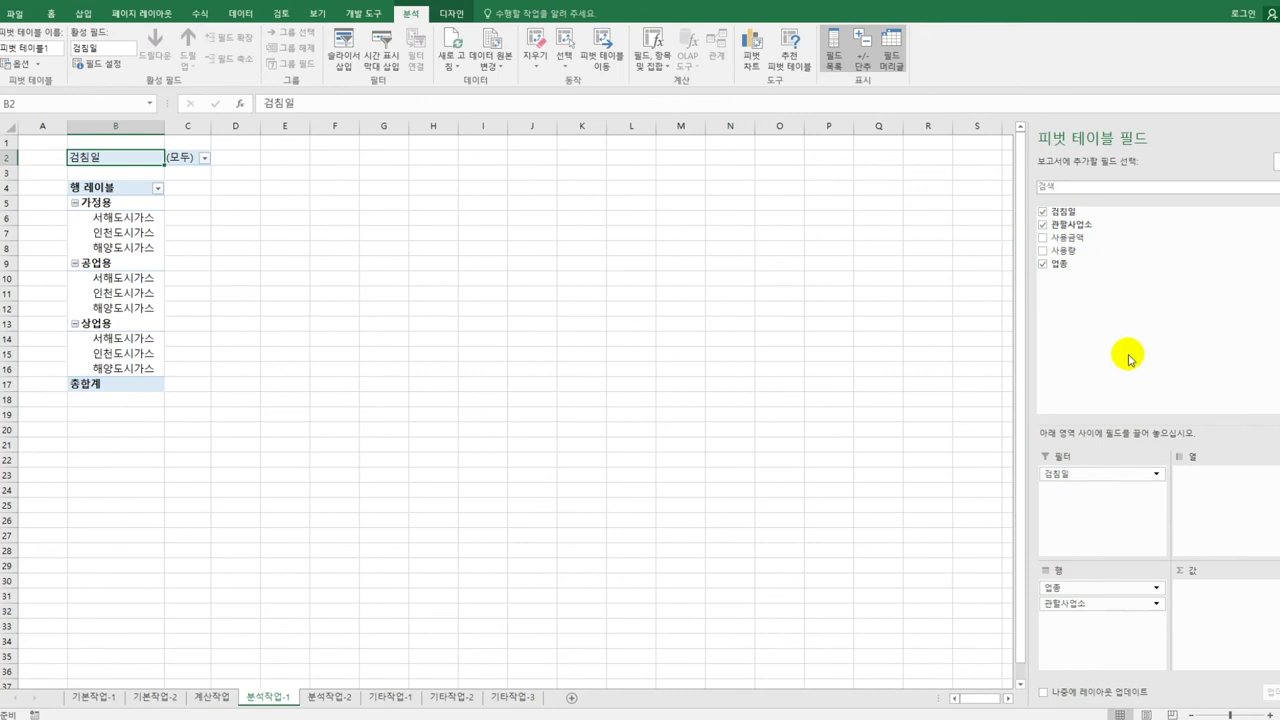
pyautogui.moveTo(1100, 251); pyautogui.dragTo(1210, 570)
pyautogui.moveTo(1215, 612); pyautogui.dragTo(1214, 612)
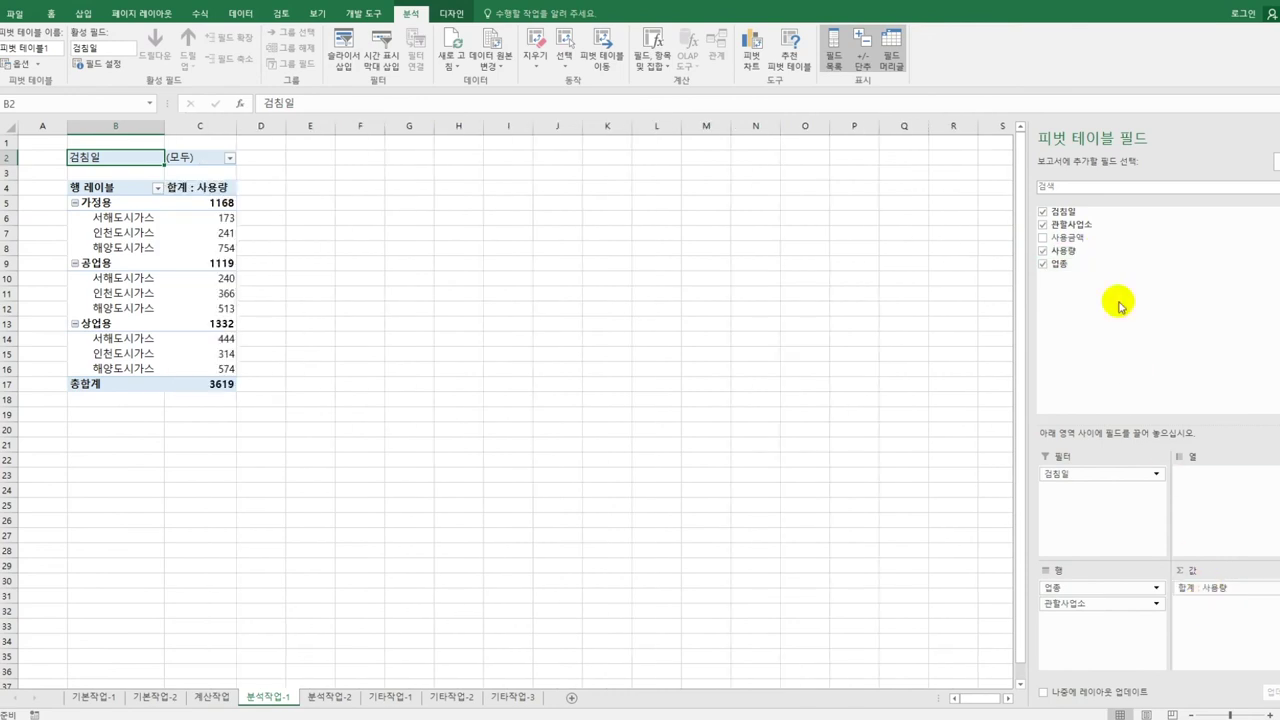
pyautogui.moveTo(1092, 252); pyautogui.dragTo(1195, 620)
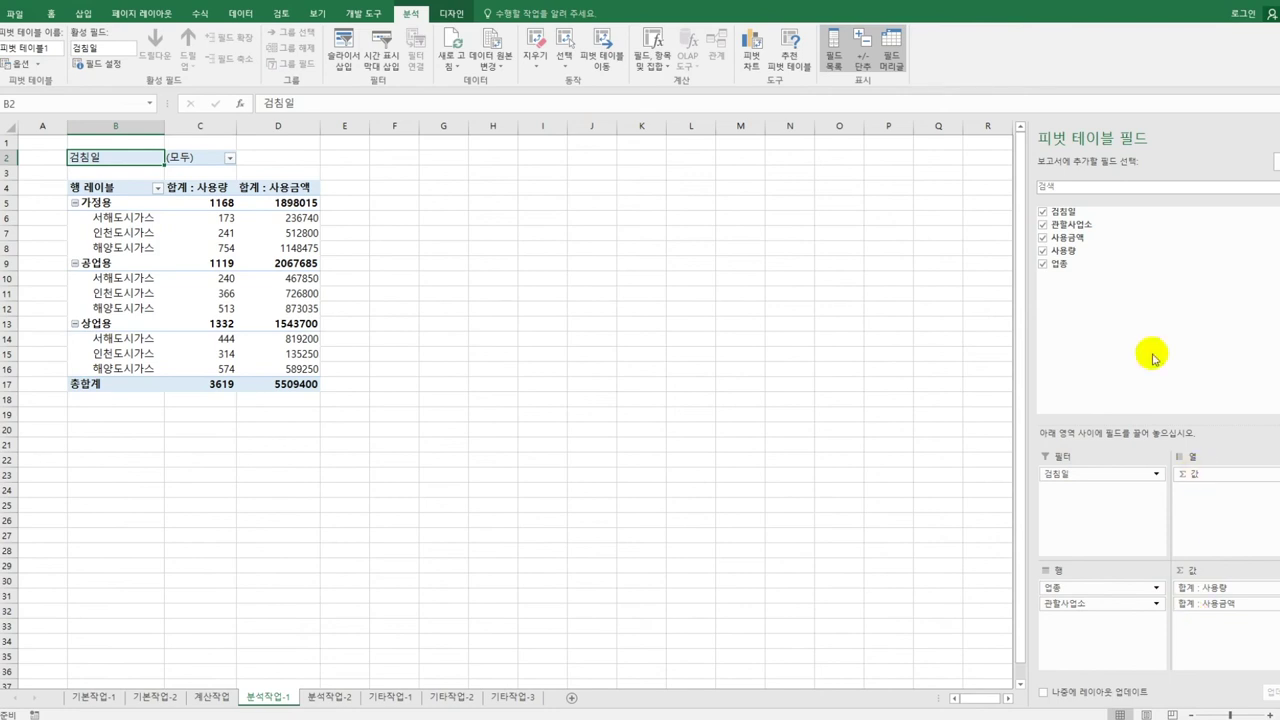
# Step: Change the PivotTable's report layout to outline form (개요 형식으로 표시)
pyautogui.click(458, 13)
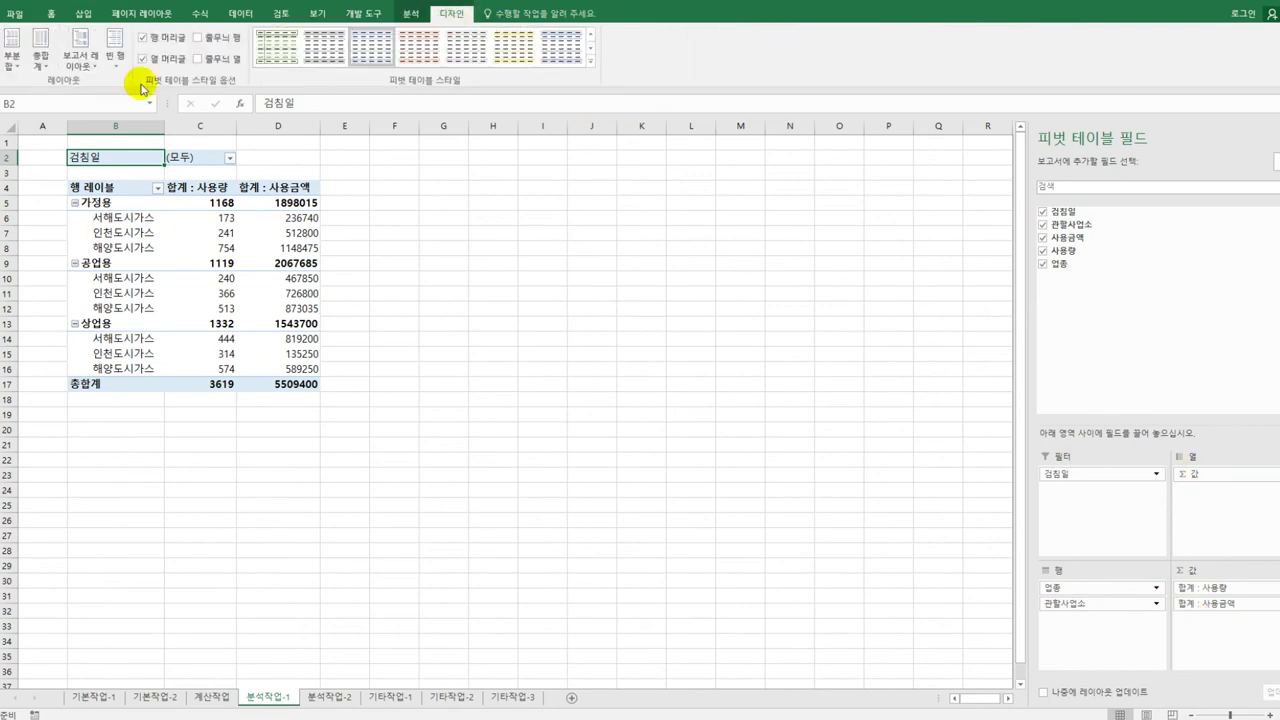
pyautogui.click(83, 78)
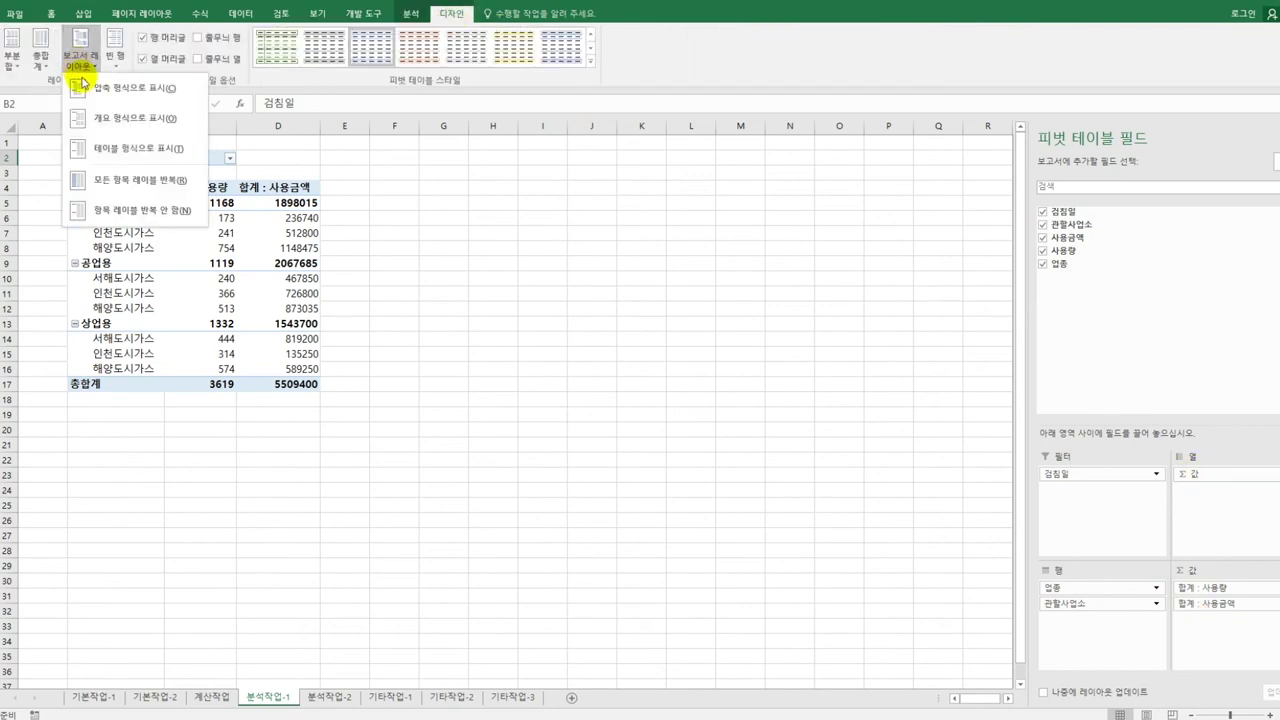
pyautogui.click(100, 117)
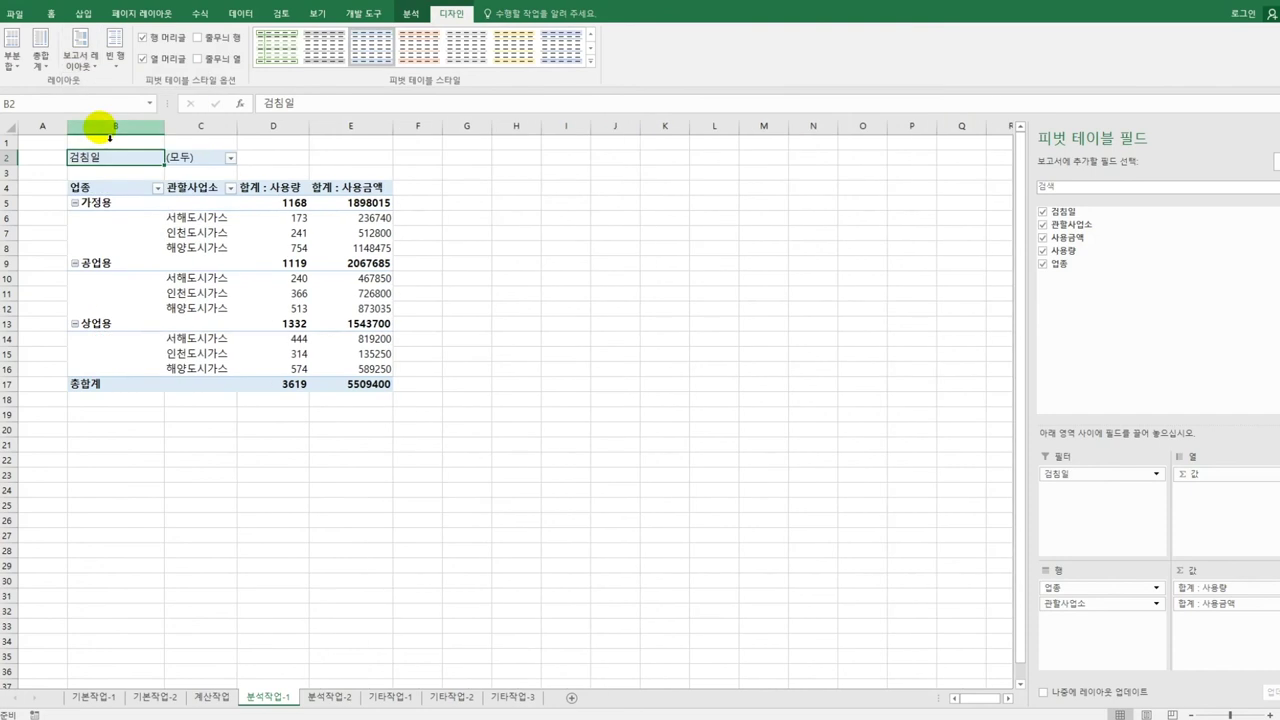
pyautogui.click(118, 189)
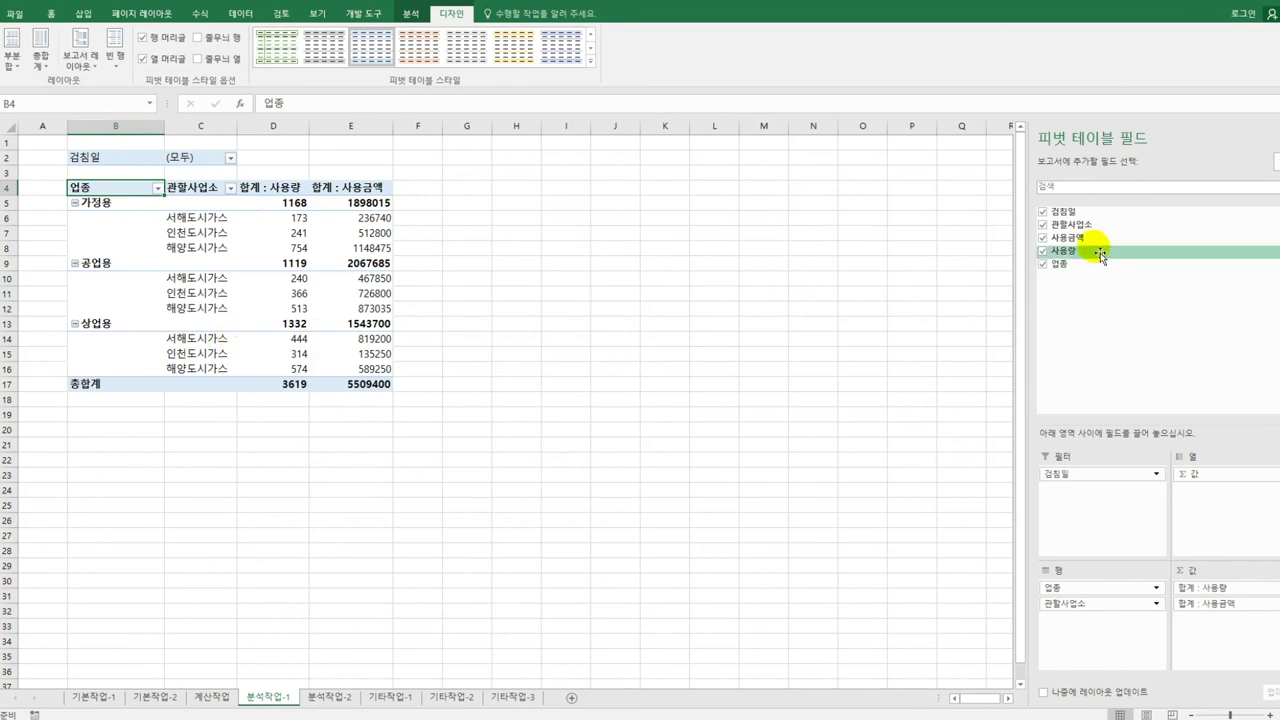
# Step: Add 사용금액 to the PivotTable values a second time and give that value field the custom name 사용금액비율
pyautogui.moveTo(1086, 244); pyautogui.dragTo(1200, 645)
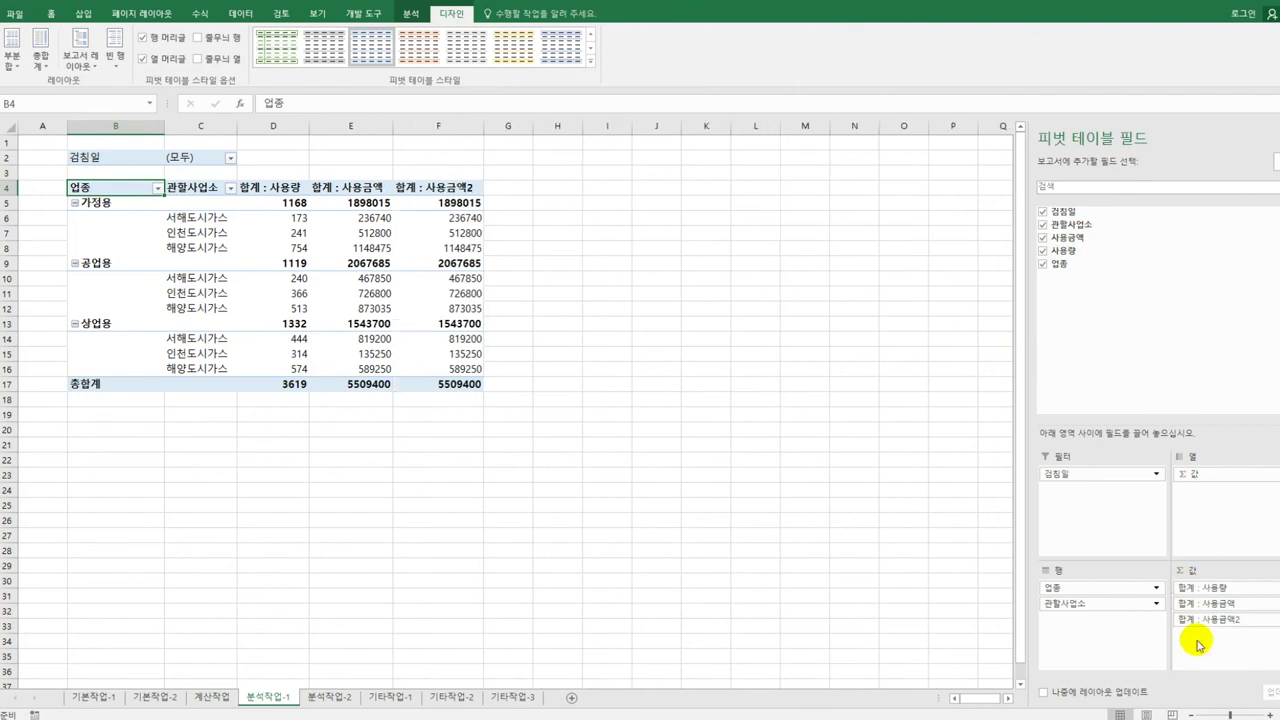
pyautogui.click(428, 193)
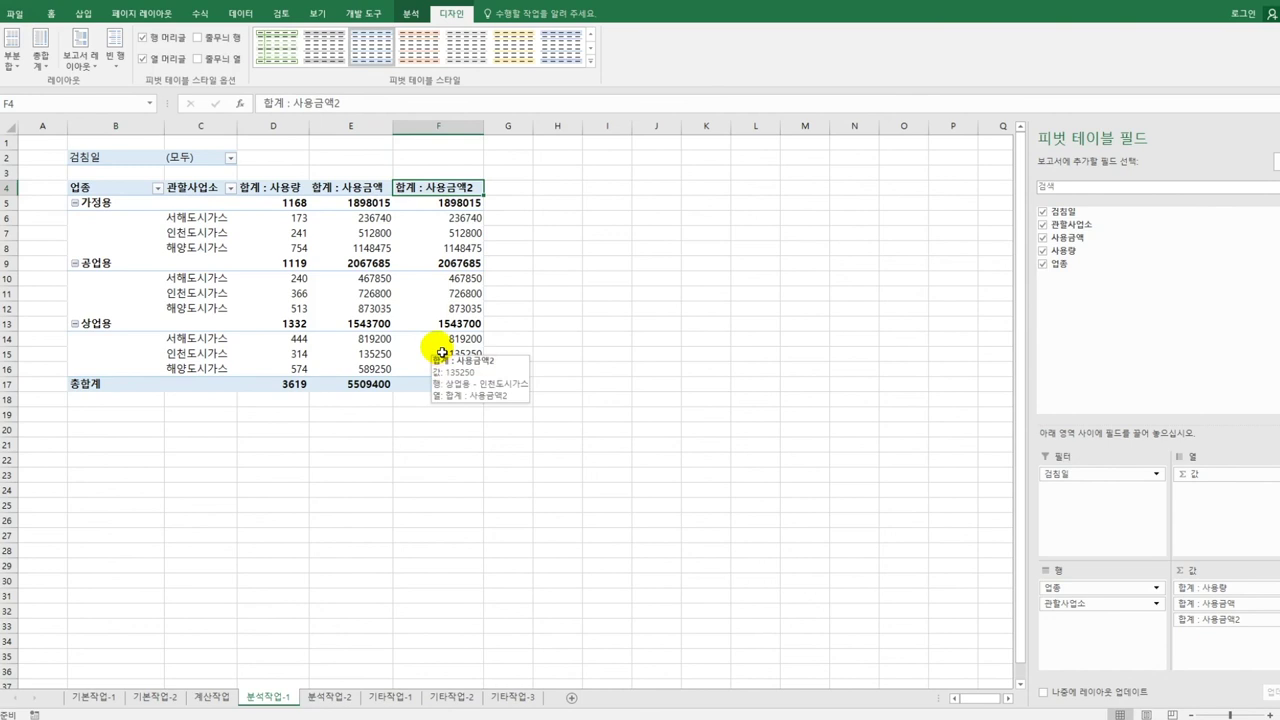
pyautogui.rightClick(437, 193)
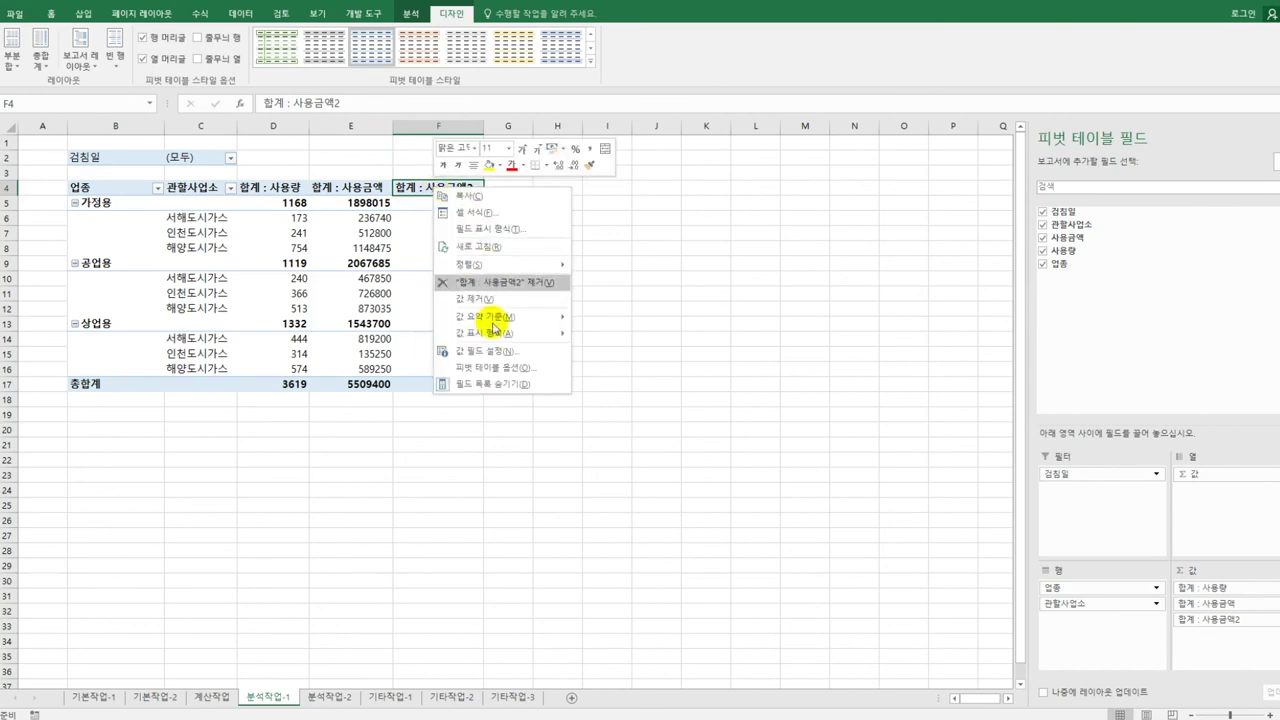
pyautogui.click(497, 357)
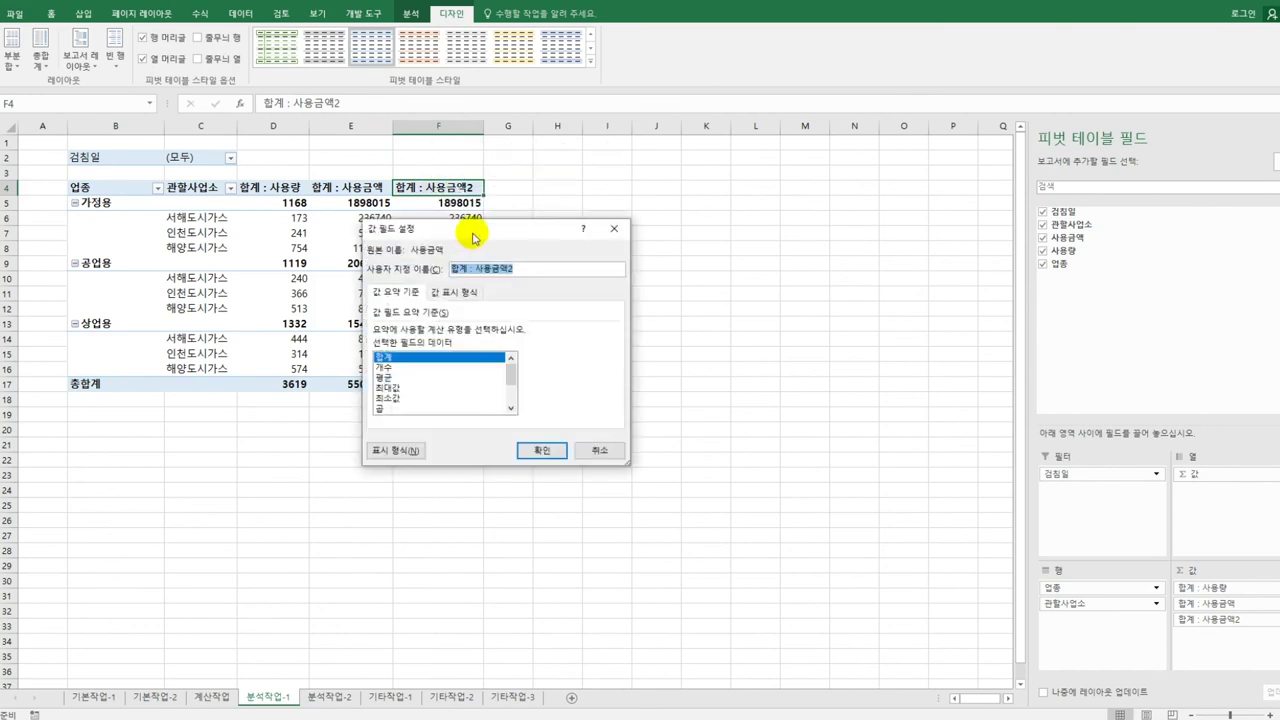
pyautogui.moveTo(476, 232); pyautogui.dragTo(672, 218)
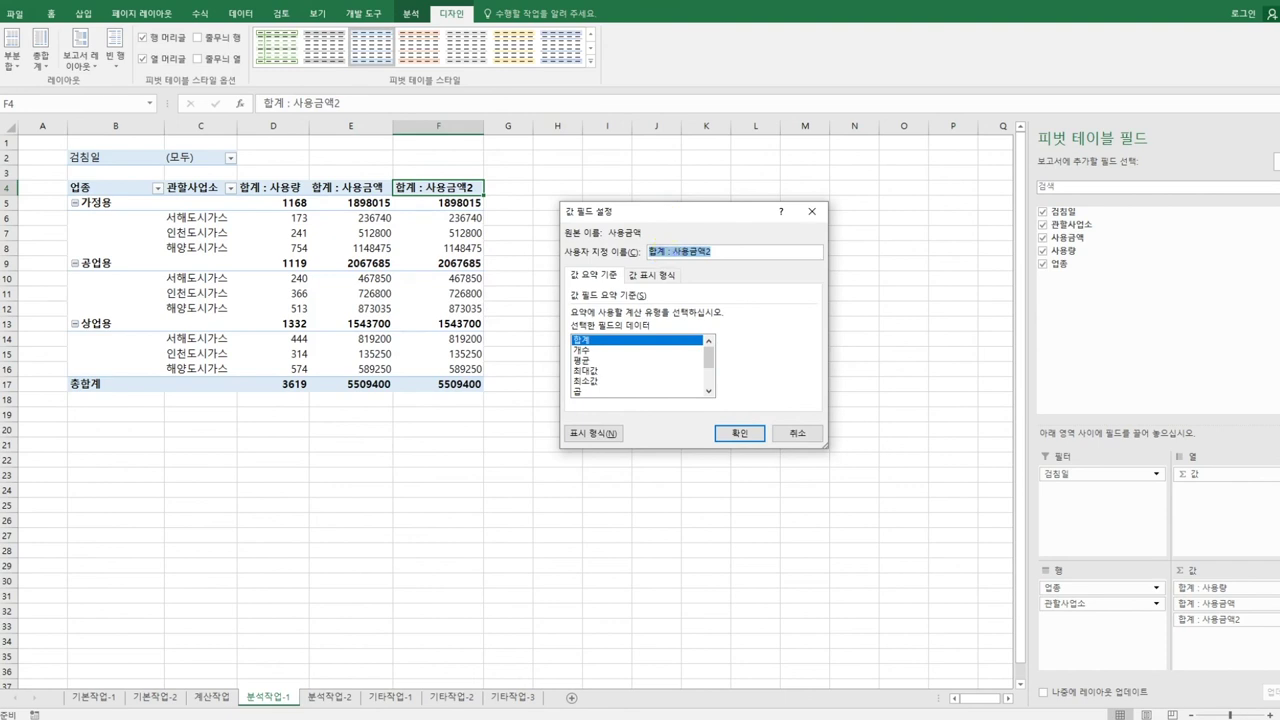
pyautogui.write('ㅅ')
pyautogui.write('용금액비')
pyautogui.write('율')
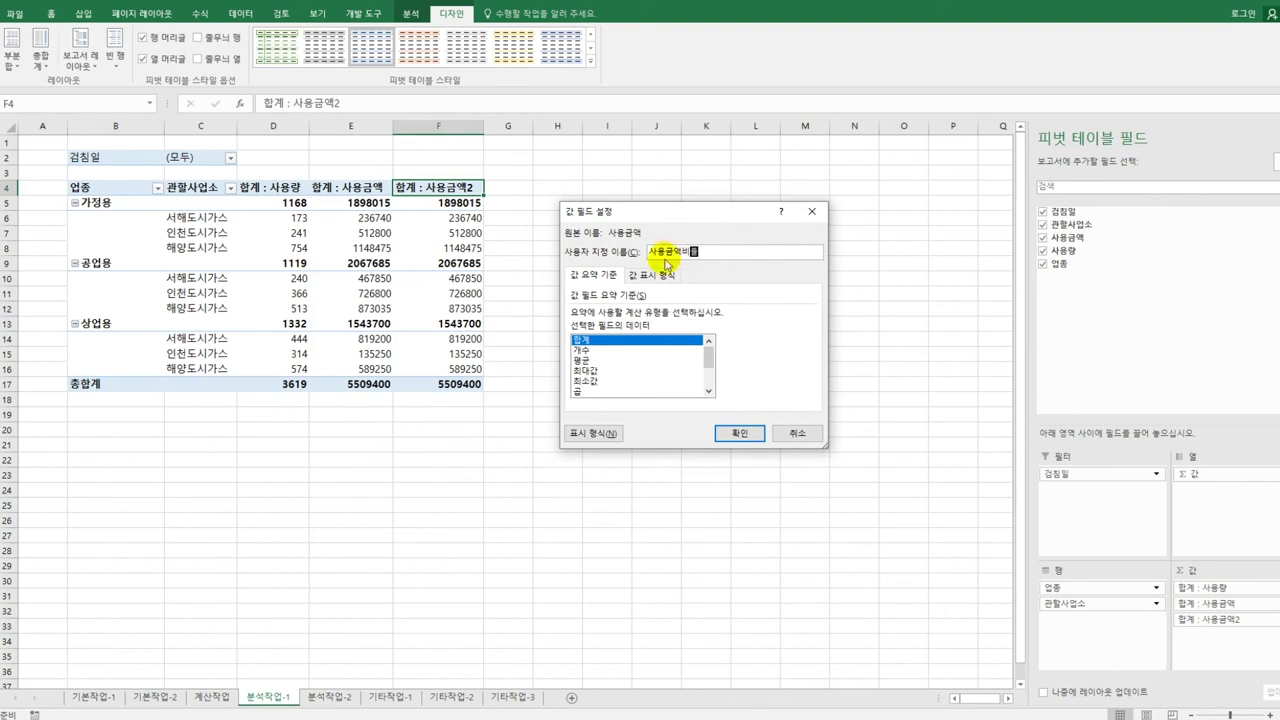
# Step: Show the 사용금액비율 values as a percentage of the column total (열 합계 비율)
pyautogui.click(643, 276)
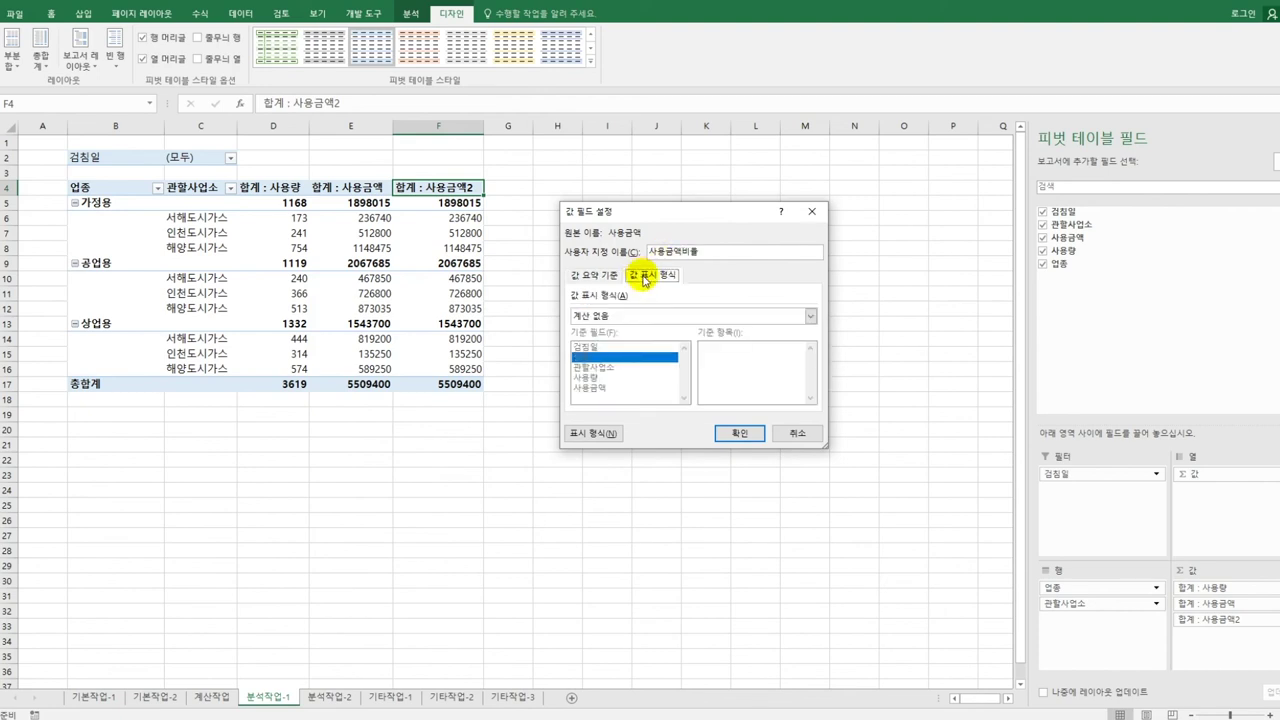
pyautogui.click(693, 320)
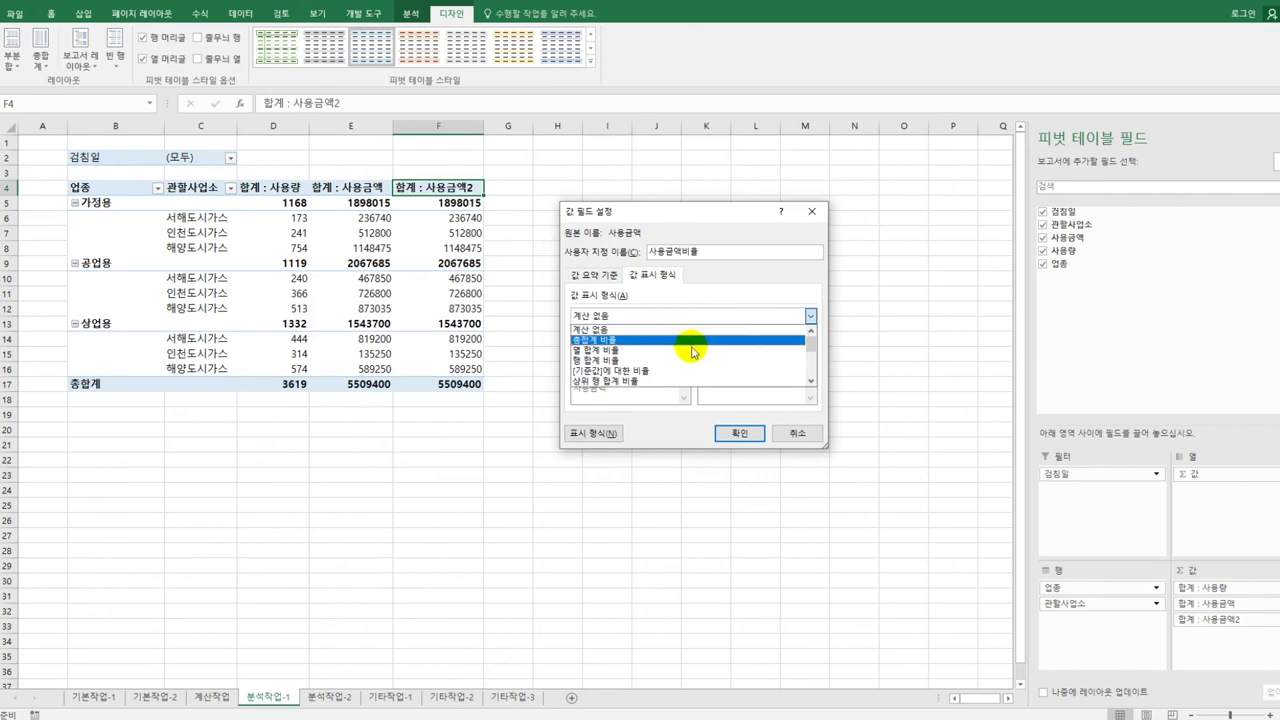
pyautogui.click(693, 351)
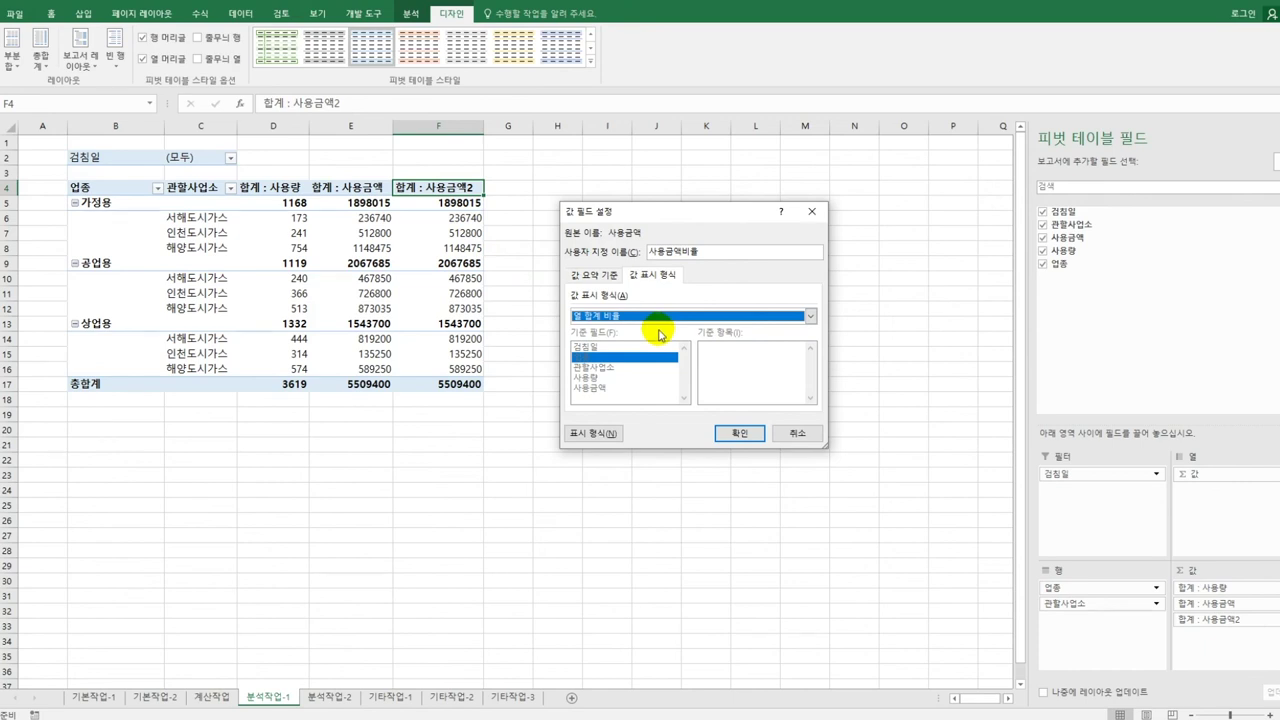
pyautogui.click(724, 434)
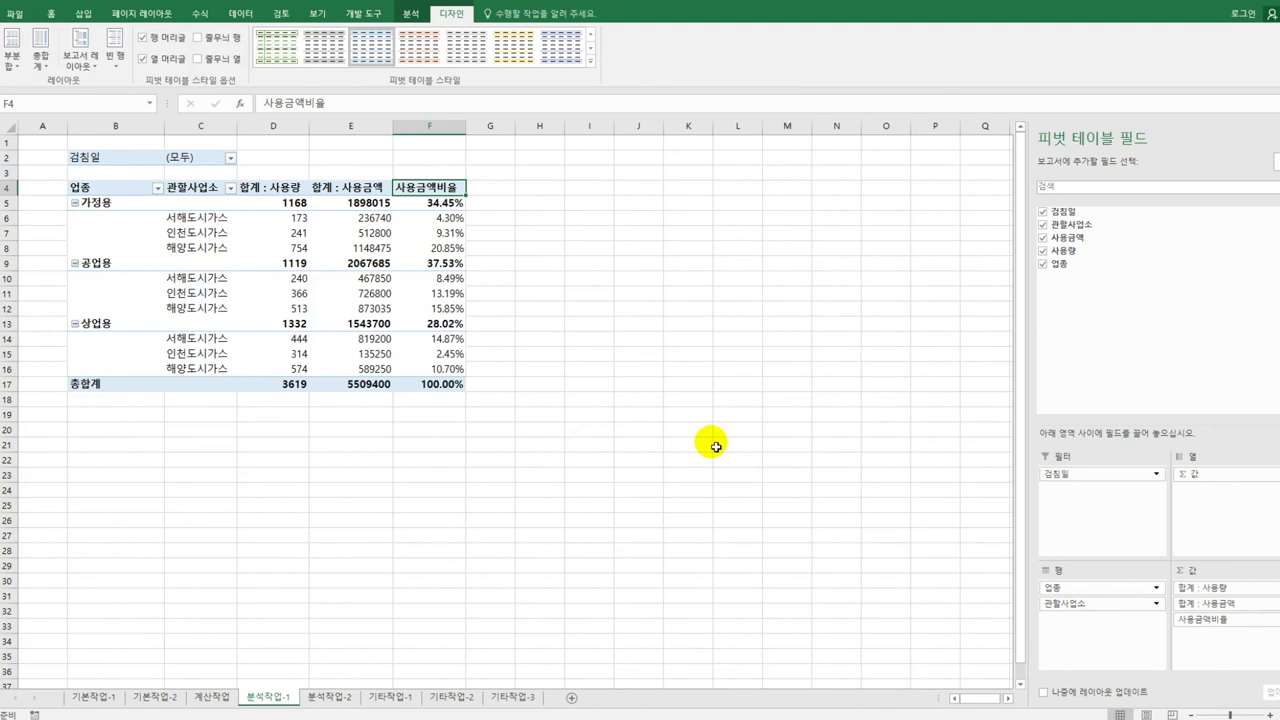
# Step: Format the PivotTable's 사용량 values with the 숫자 category and the 1000 단위 구분 기호 (thousands separator)
pyautogui.click(289, 189)
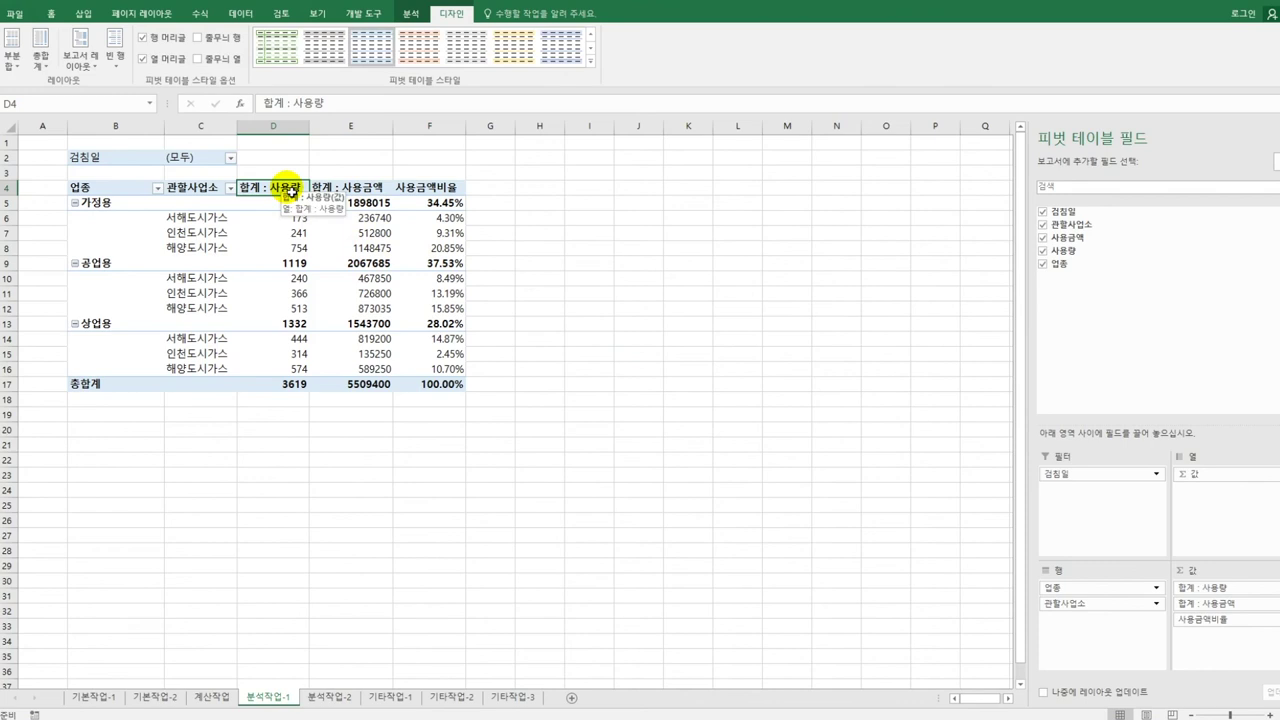
pyautogui.rightClick(291, 190)
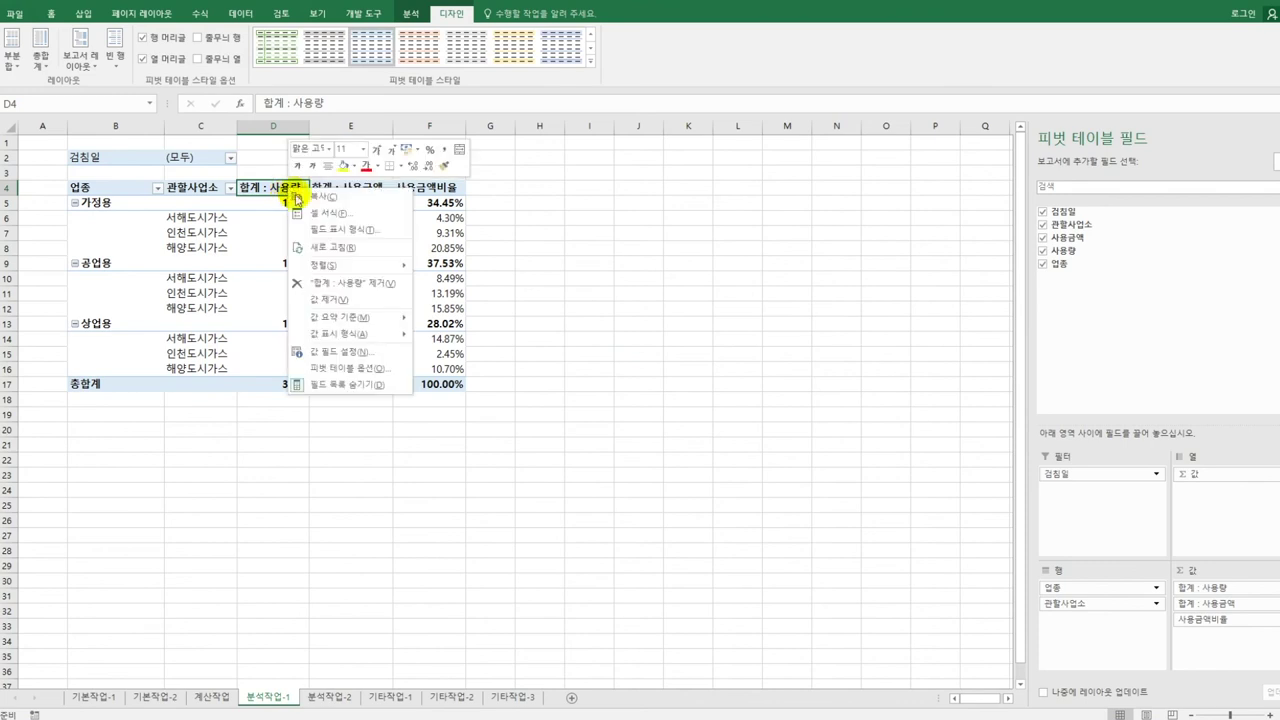
pyautogui.click(353, 354)
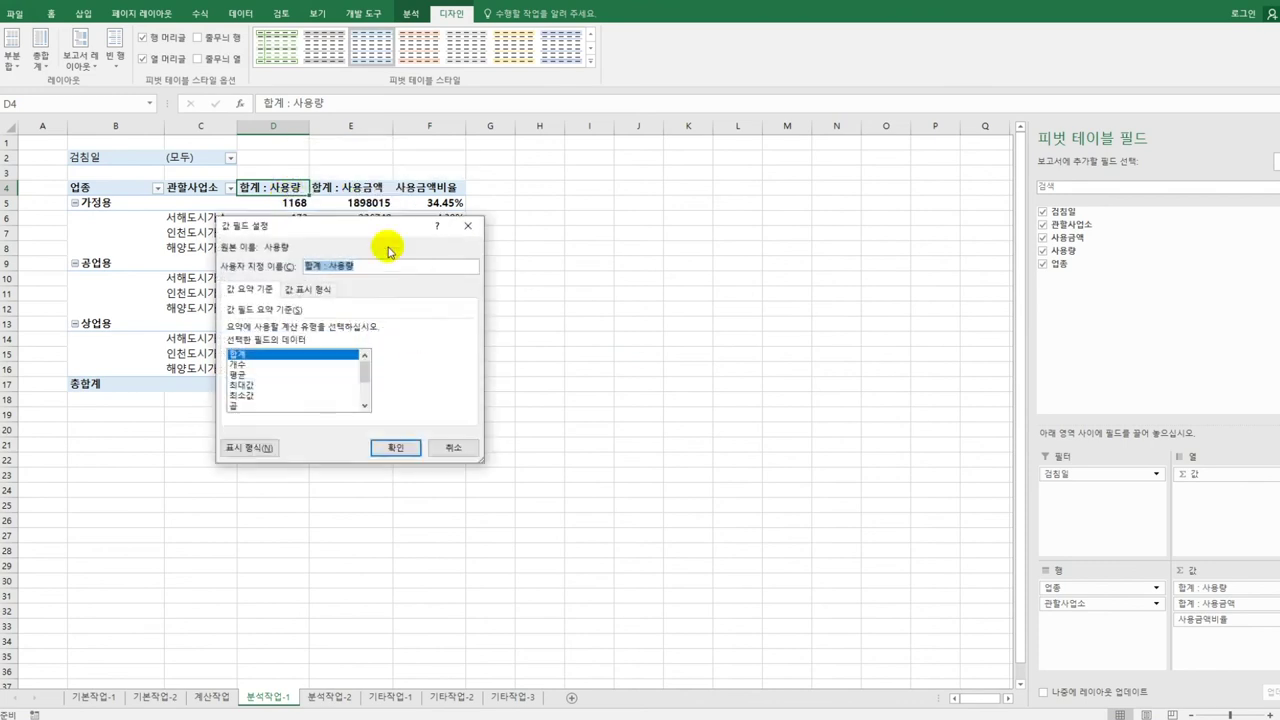
pyautogui.moveTo(380, 225); pyautogui.dragTo(620, 183)
pyautogui.click(503, 394)
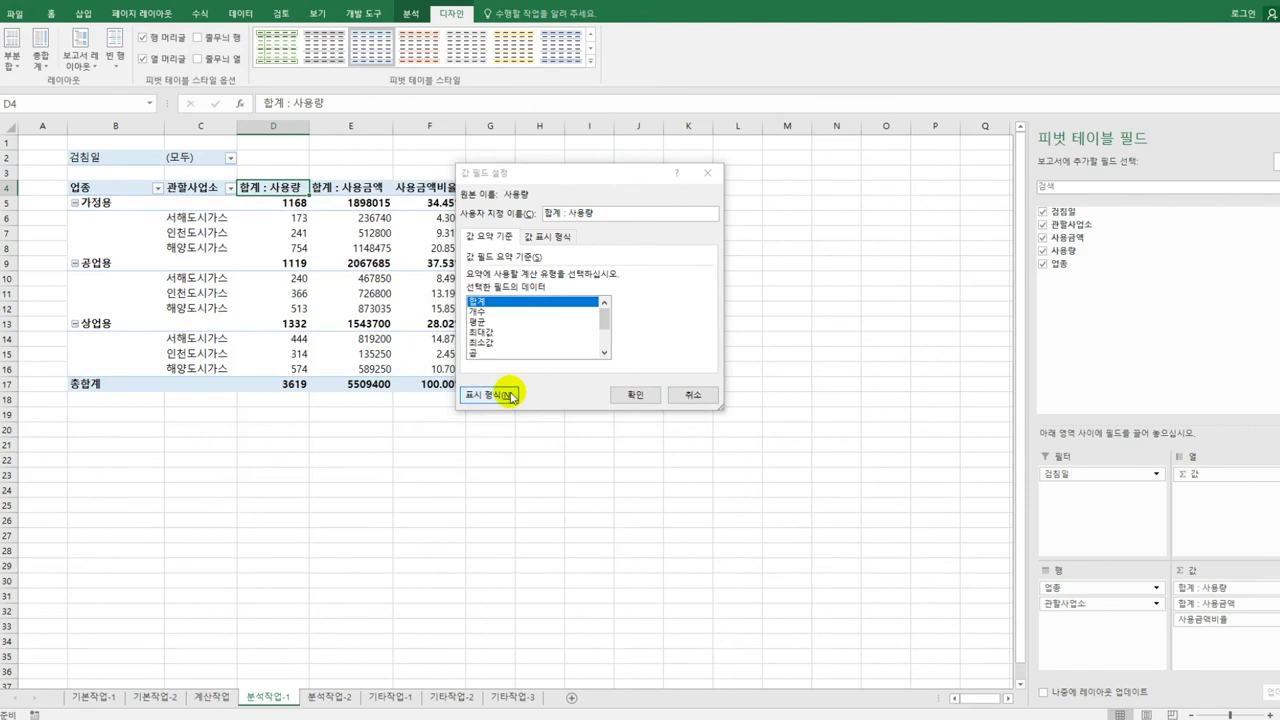
pyautogui.click(186, 237)
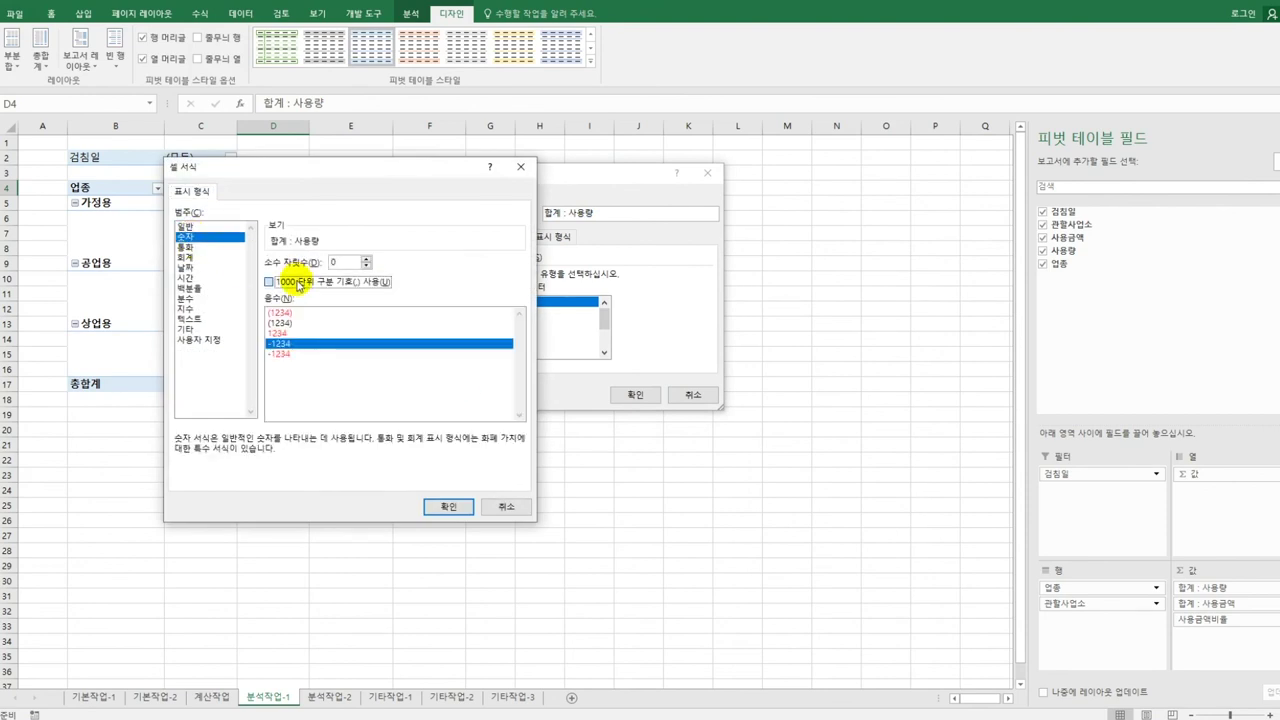
pyautogui.click(298, 284)
pyautogui.click(448, 506)
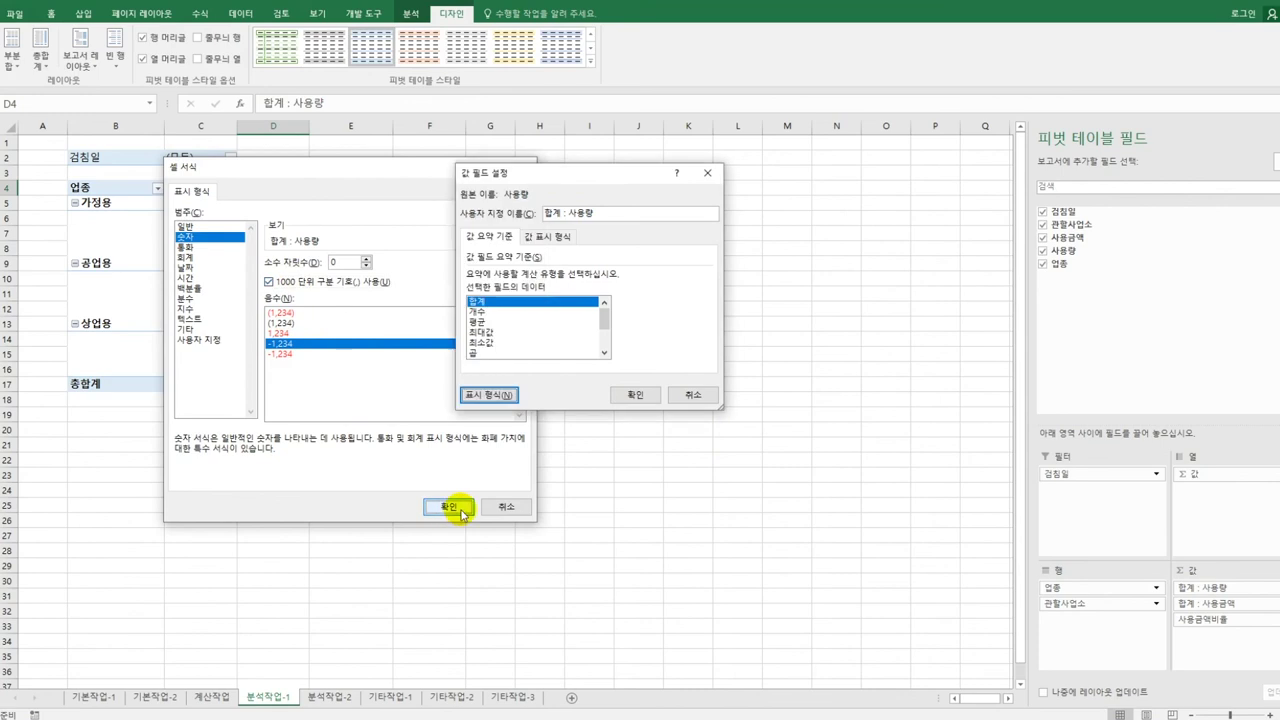
pyautogui.click(632, 396)
# Step: Format the PivotTable's 사용금액 values with the 숫자 category and the 1000 단위 구분 기호 (thousands separator)
pyautogui.click(348, 189)
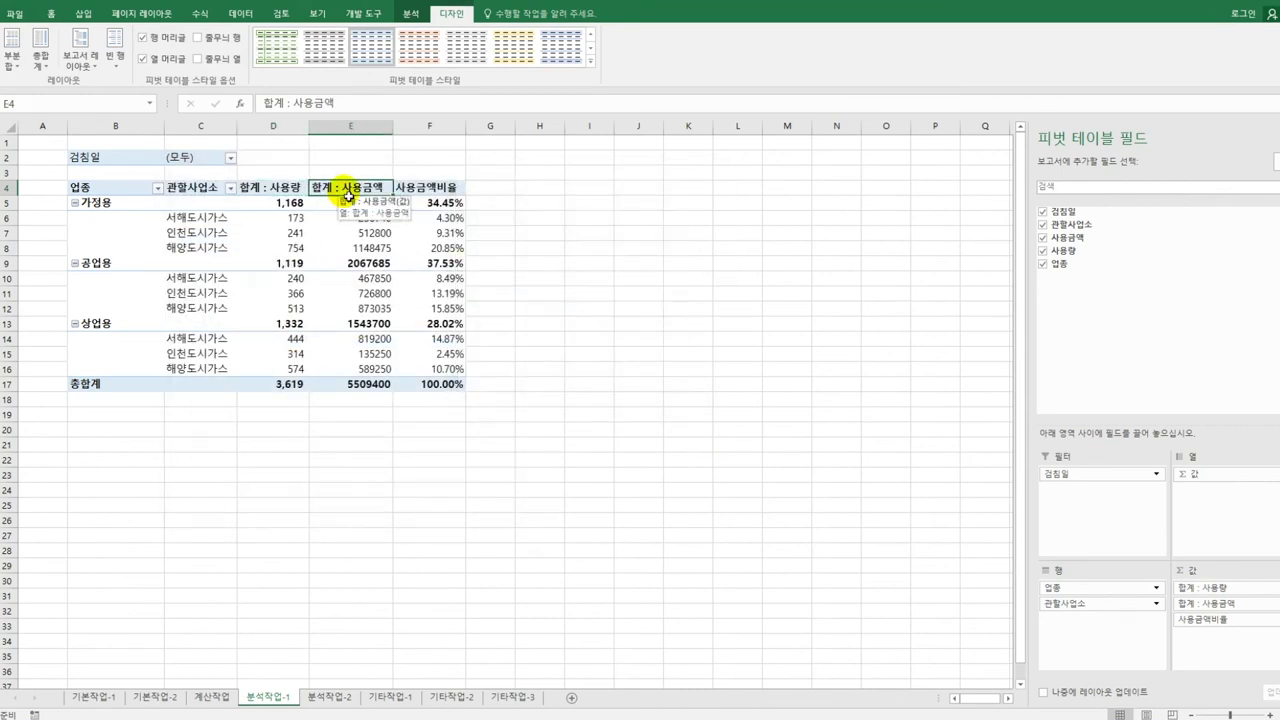
pyautogui.doubleClick(348, 189)
pyautogui.moveTo(378, 206); pyautogui.dragTo(601, 180)
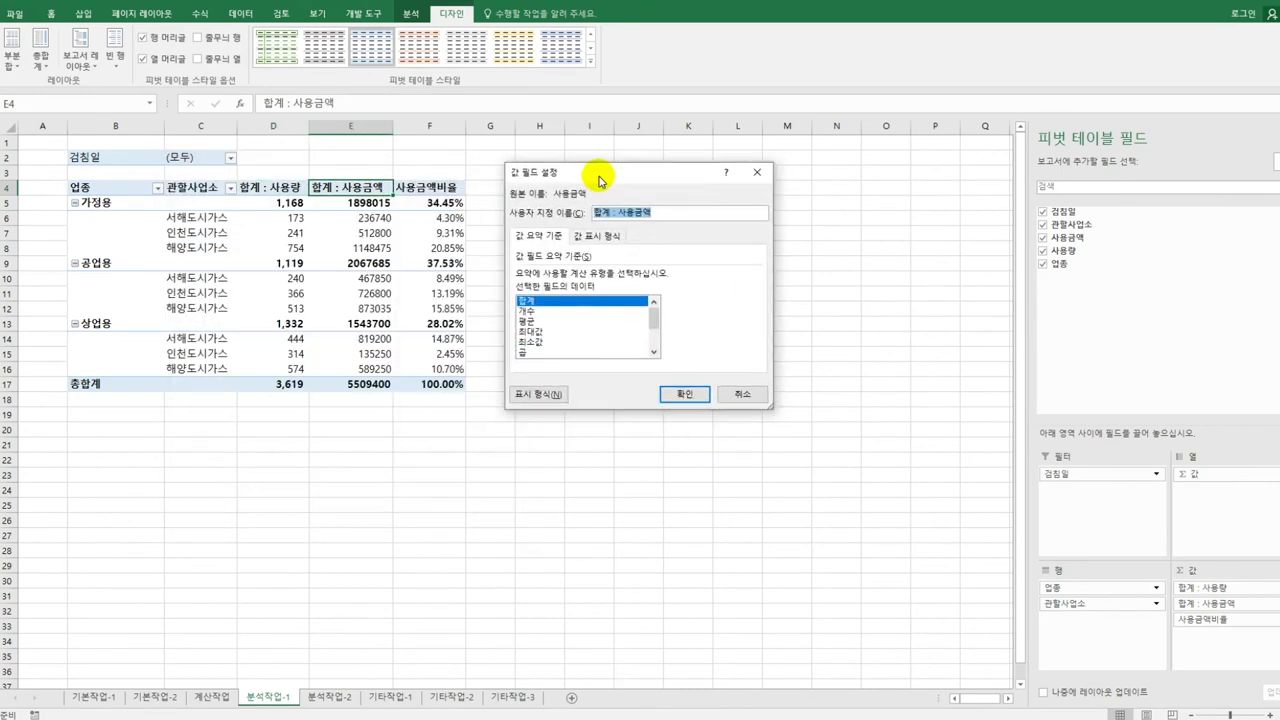
pyautogui.click(560, 394)
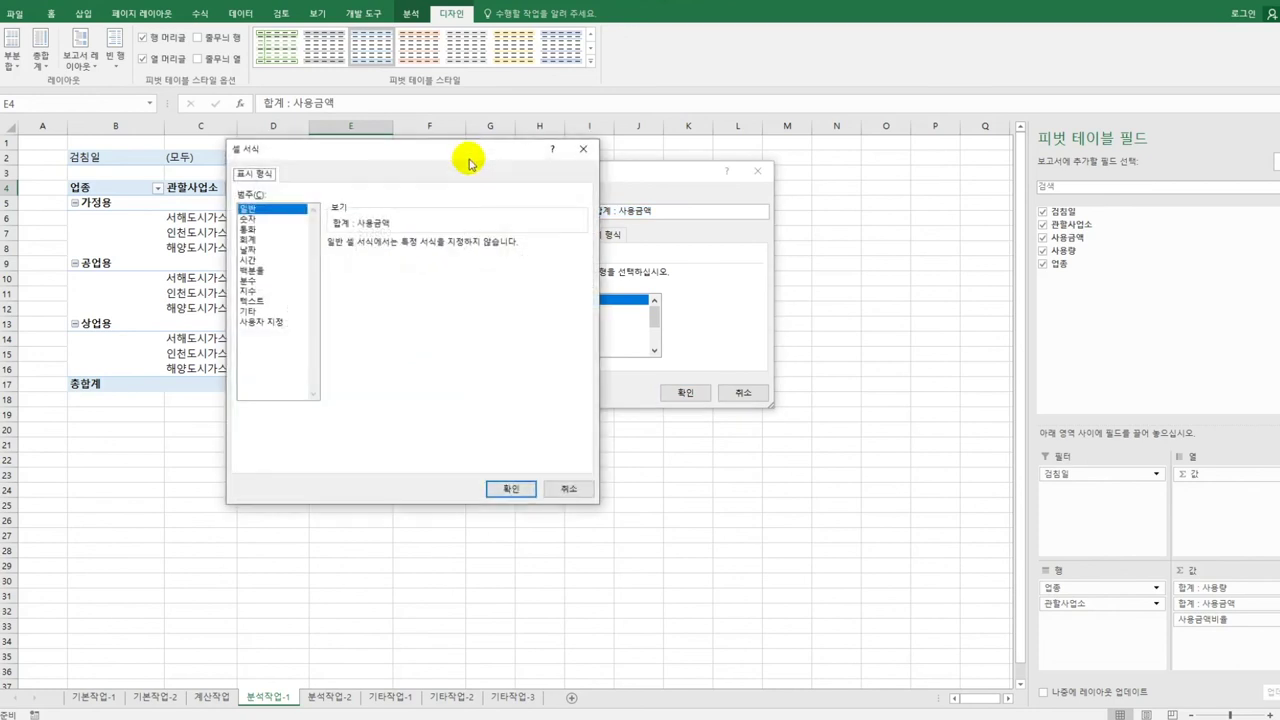
pyautogui.click(247, 218)
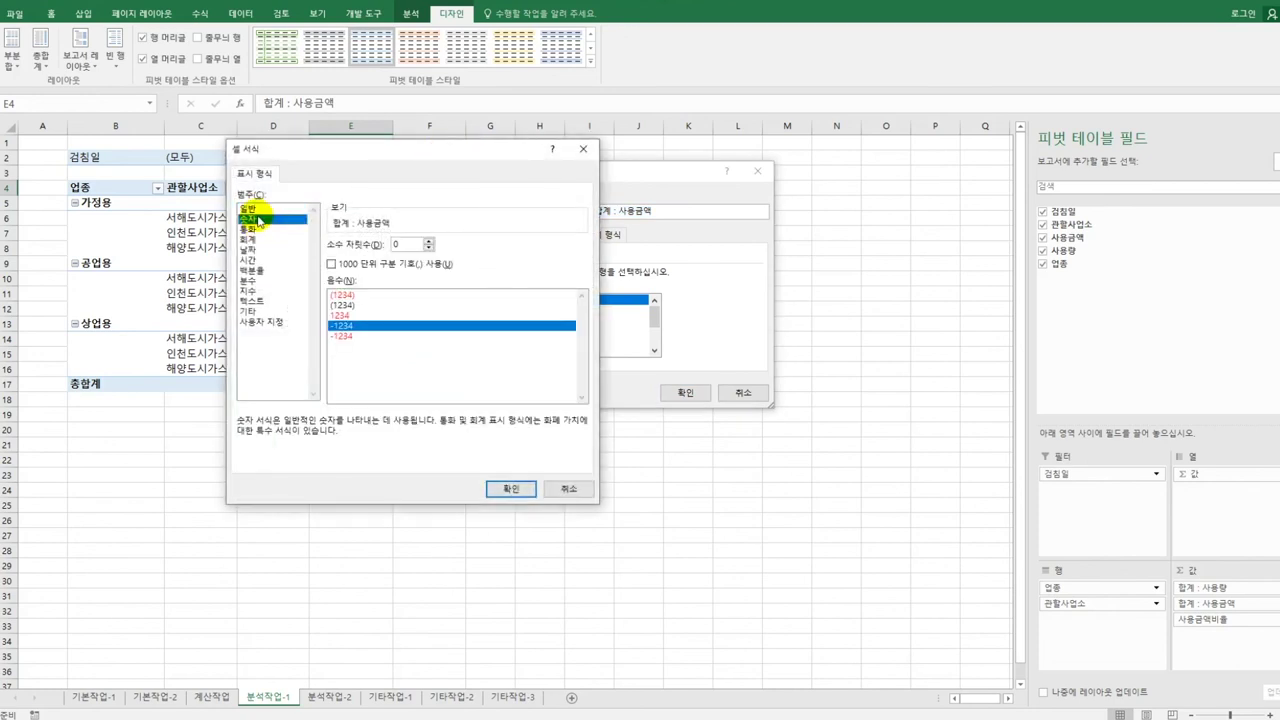
pyautogui.click(386, 266)
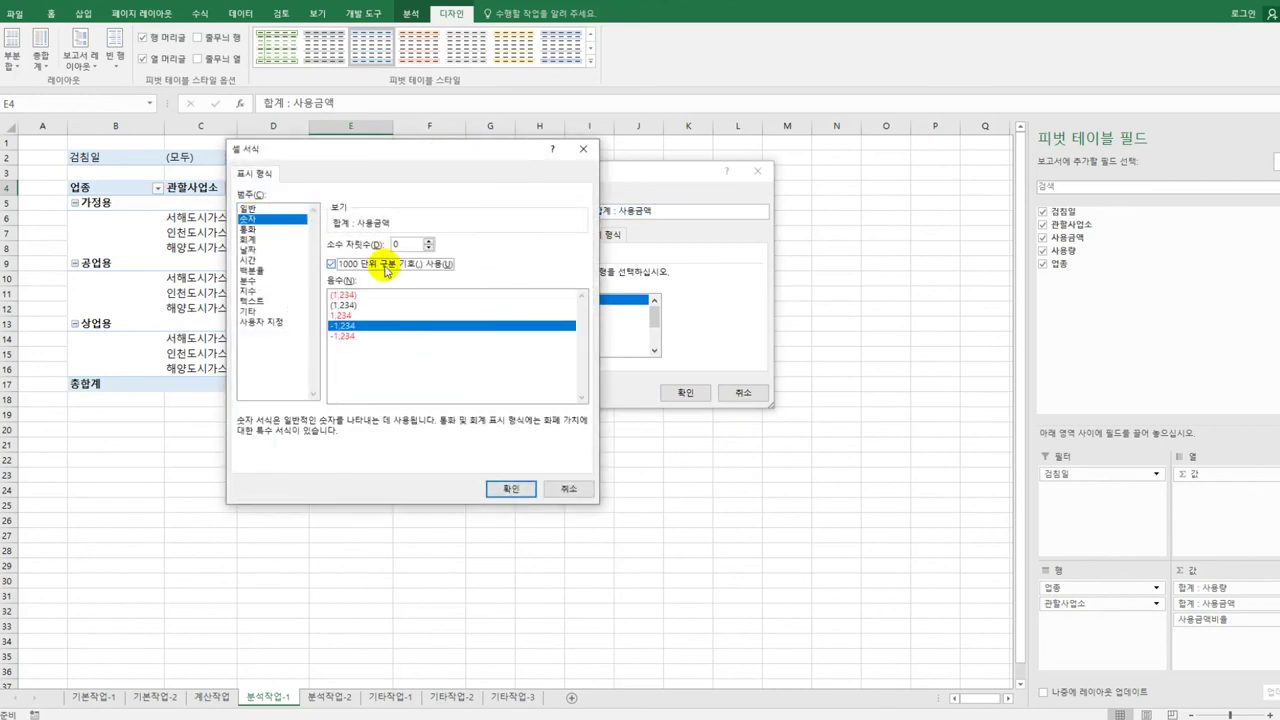
pyautogui.click(505, 490)
pyautogui.click(681, 394)
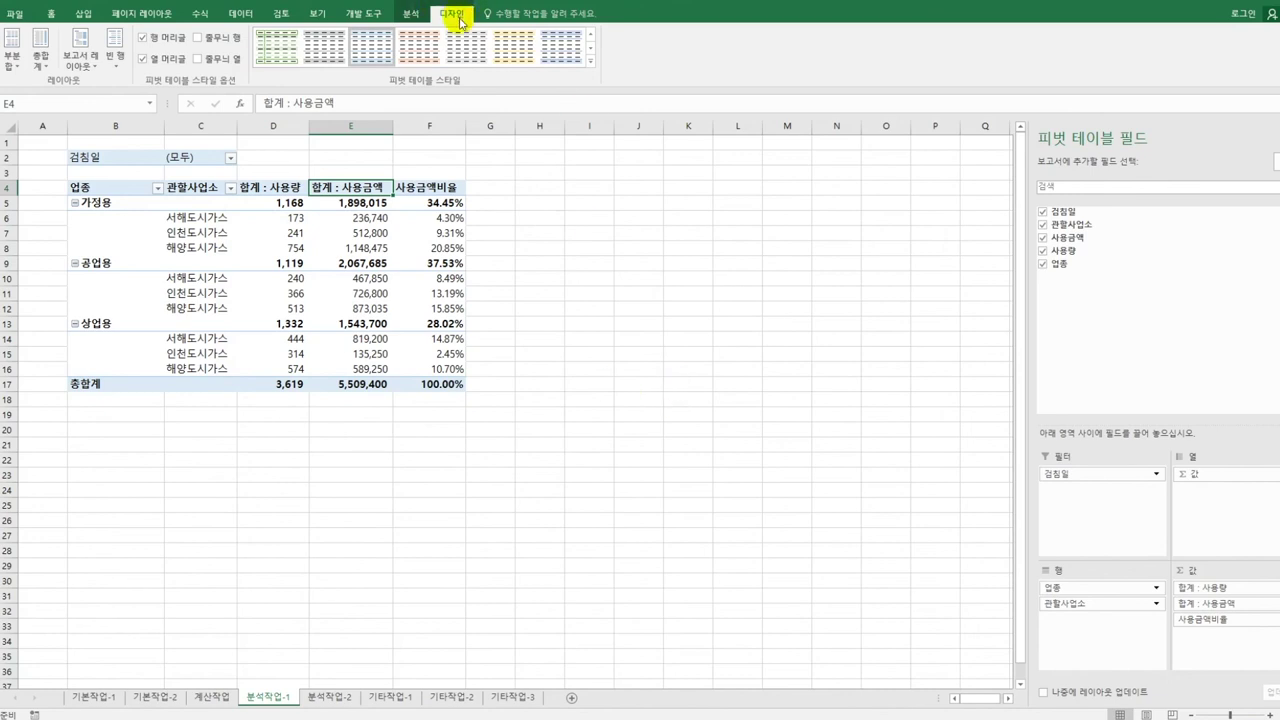
# Step: Apply the orange PivotTable style from the second row of the 보통 (medium) group
pyautogui.click(590, 61)
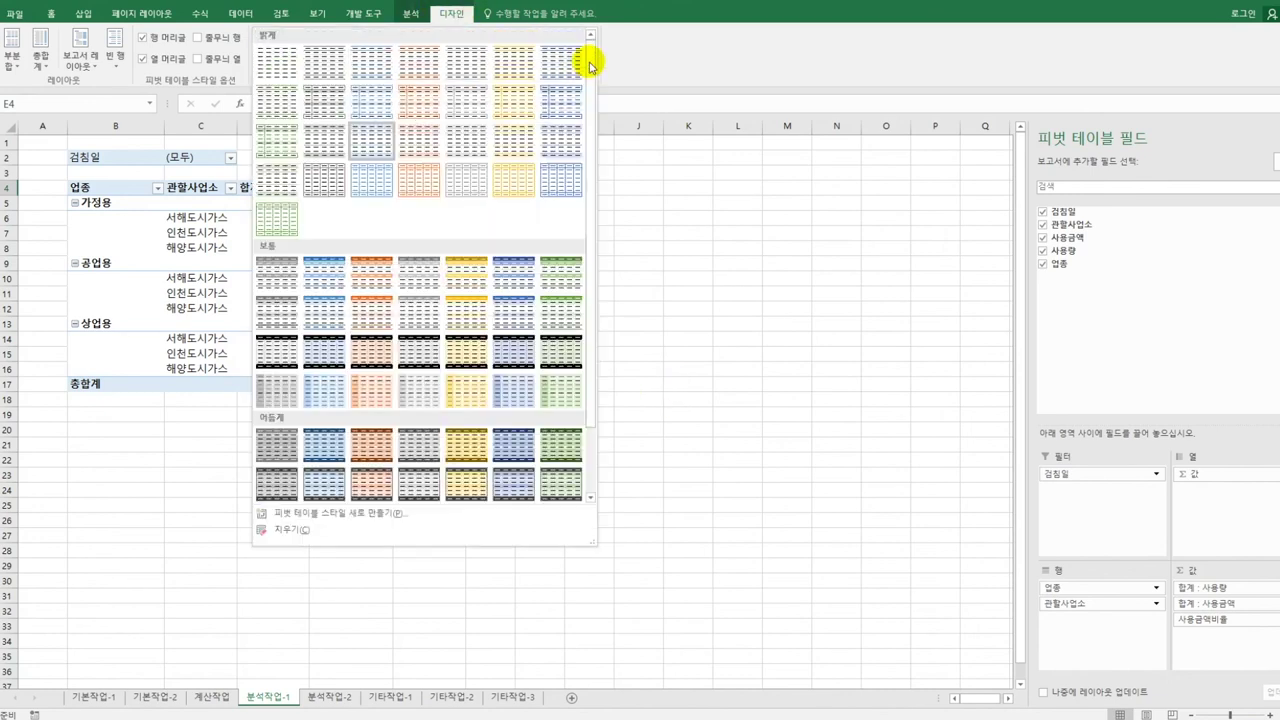
pyautogui.click(380, 327)
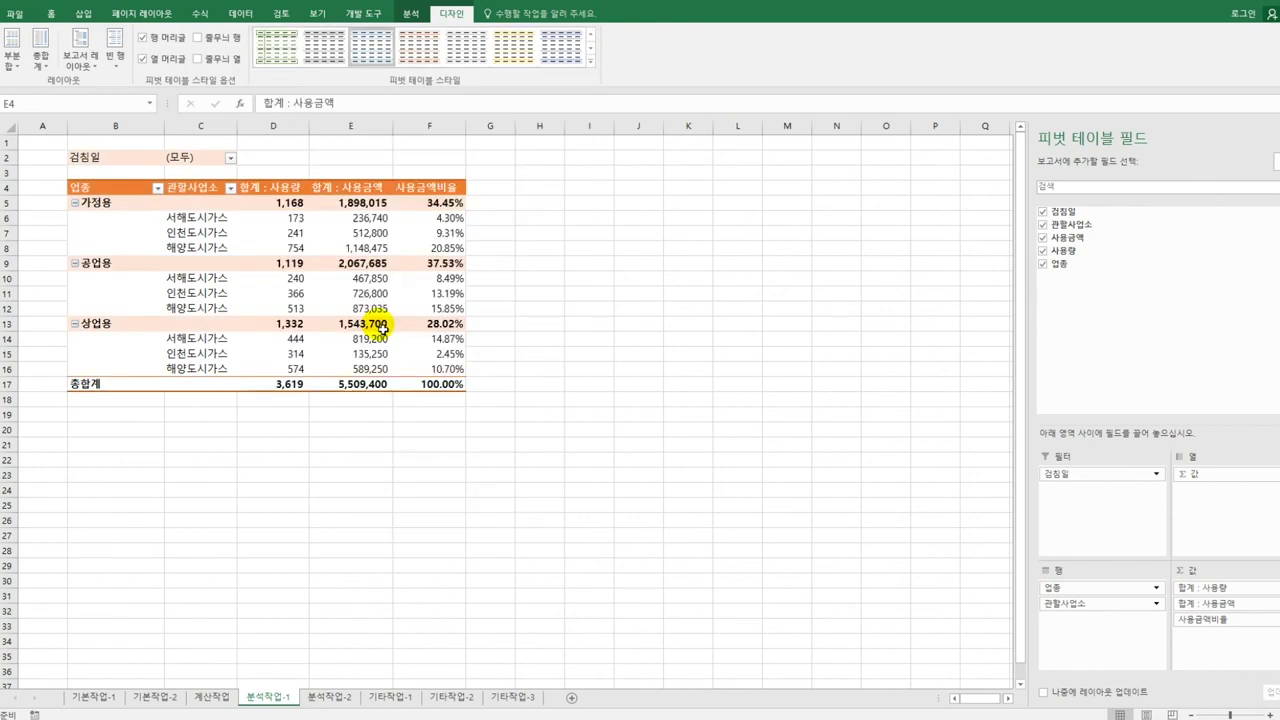
pyautogui.click(525, 415)
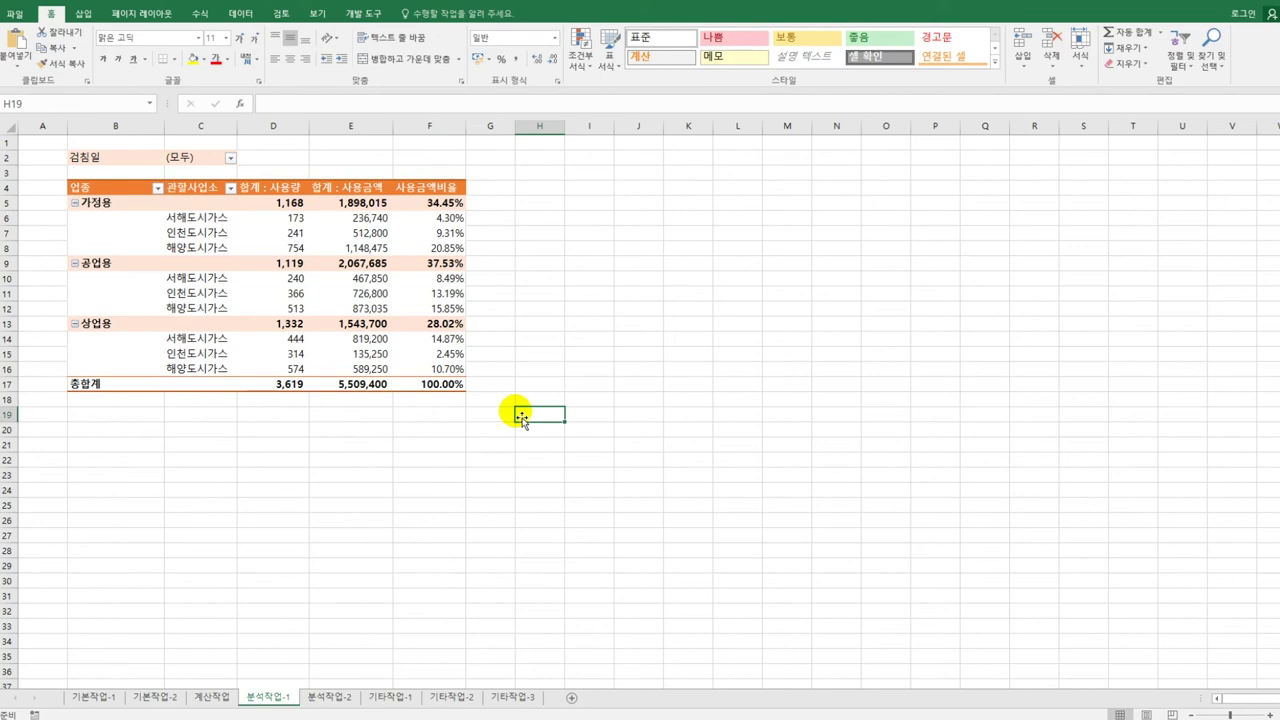
# Step: On sheet 분석작업-2, set up data validation for the 청구방법 cells J4:J22 with 목록 (list) as the allowed type
pyautogui.click(345, 697)
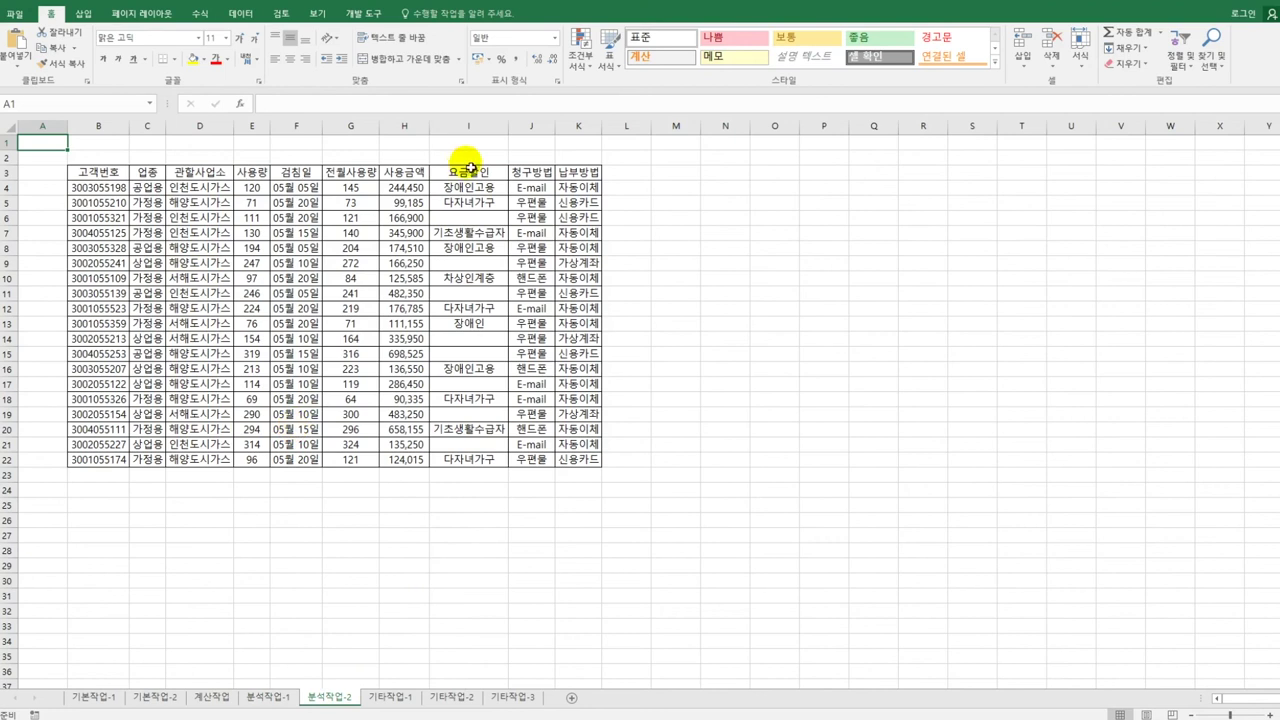
pyautogui.click(537, 189)
pyautogui.moveTo(537, 189); pyautogui.dragTo(543, 466)
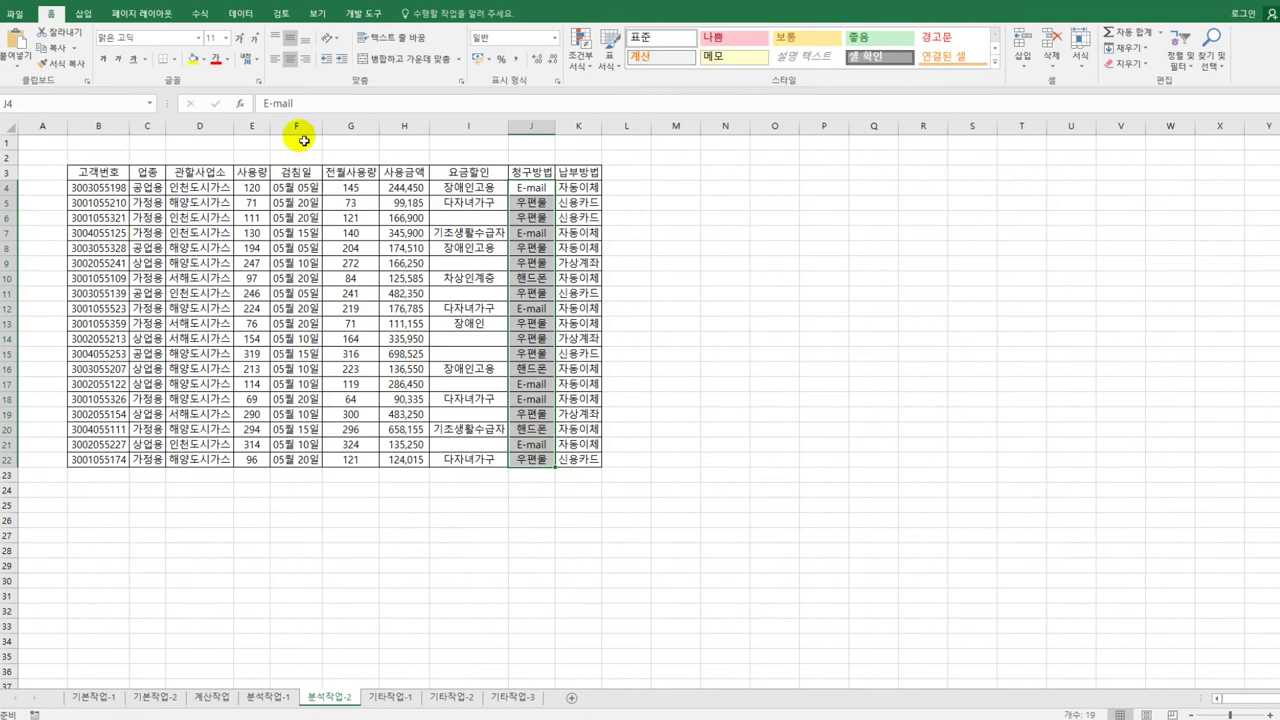
pyautogui.click(252, 19)
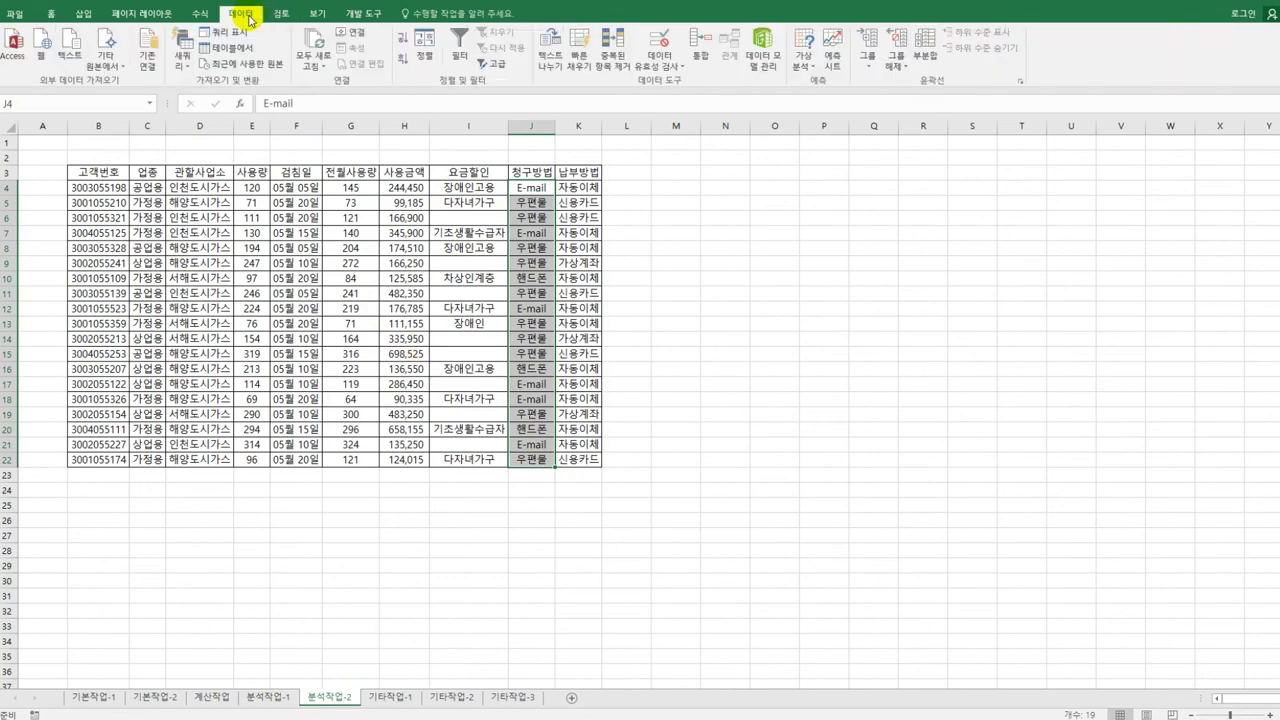
pyautogui.click(665, 65)
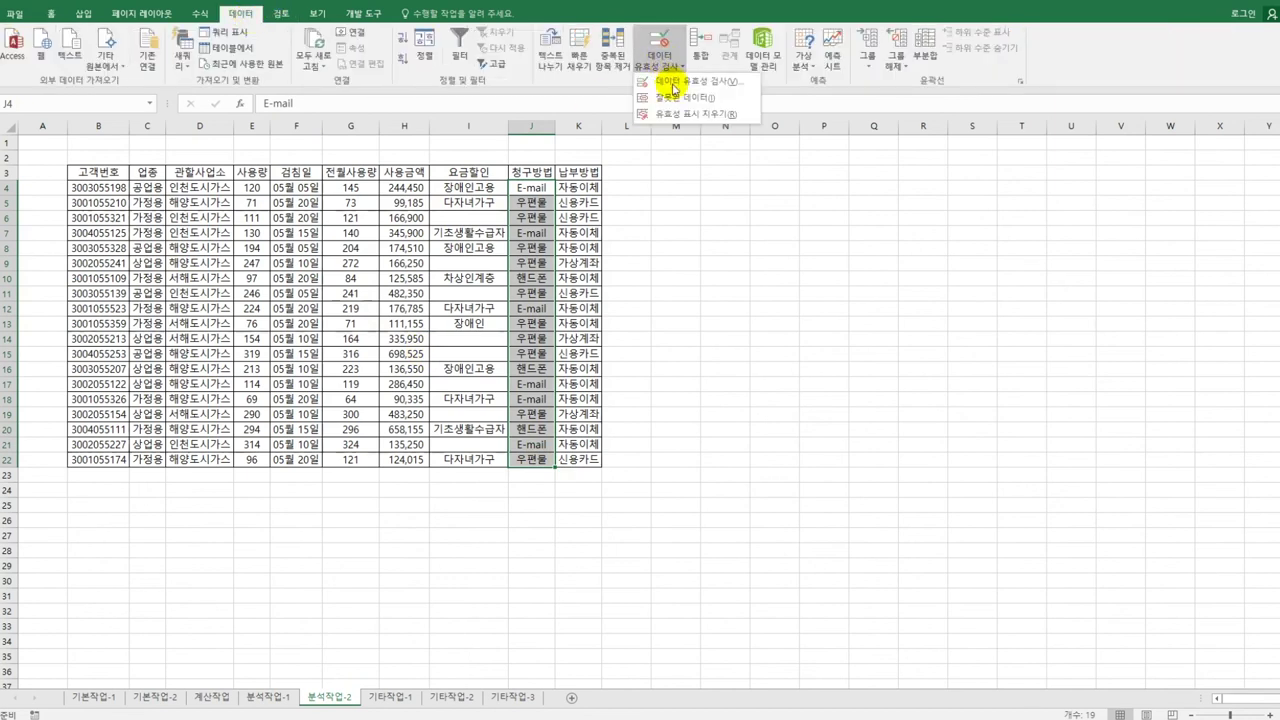
pyautogui.click(666, 77)
pyautogui.moveTo(665, 160); pyautogui.dragTo(814, 146)
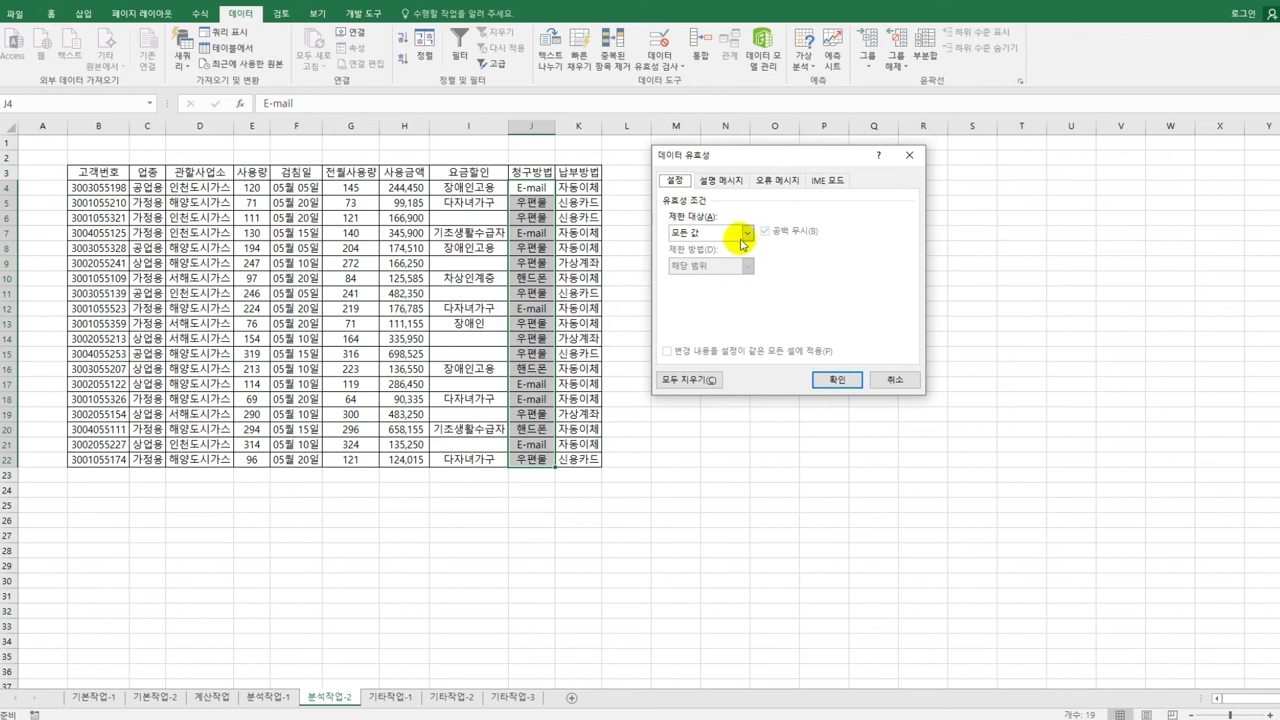
pyautogui.click(745, 234)
pyautogui.click(722, 277)
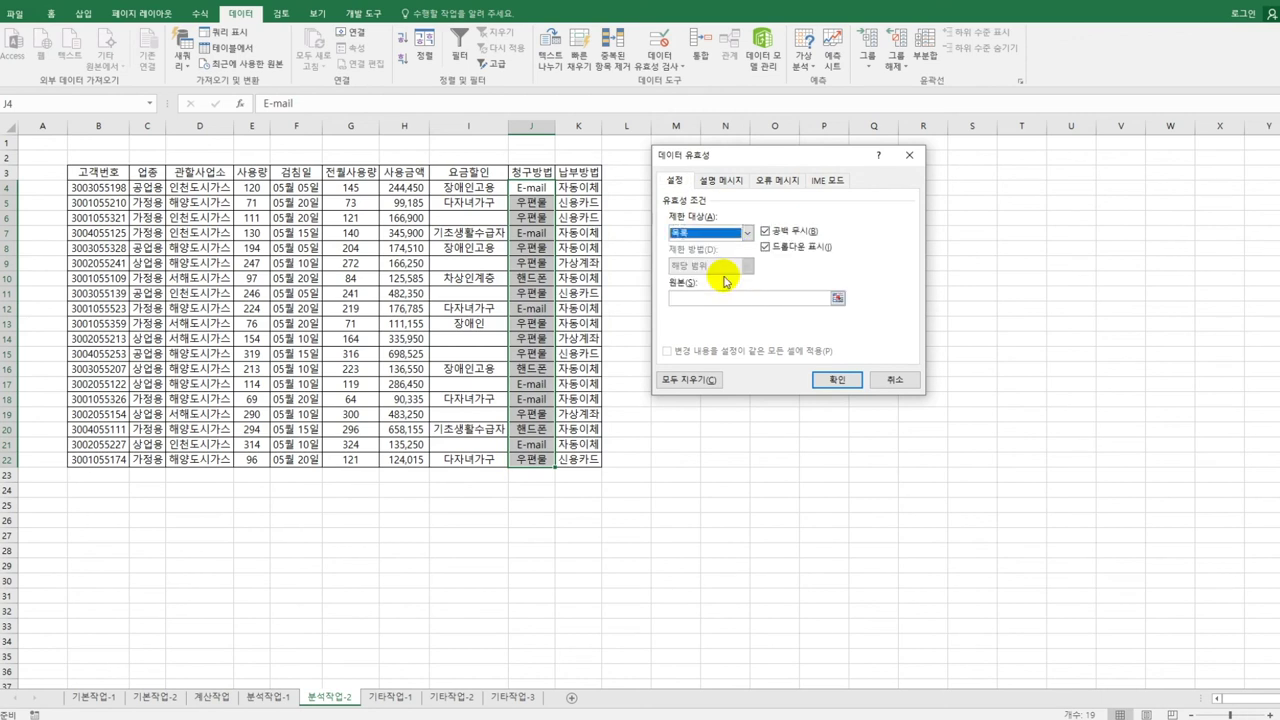
# Step: Set the validation list's source to E-mail,우편물,핸드폰
pyautogui.click(716, 298)
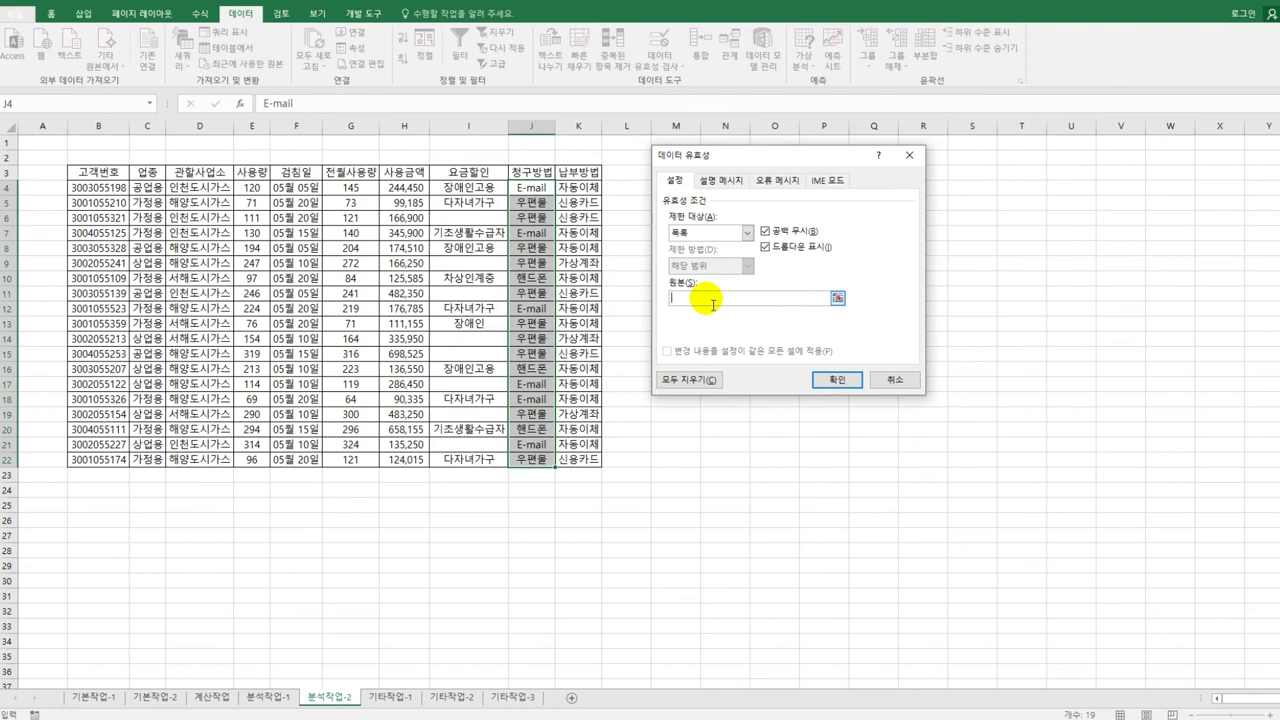
pyautogui.write('E')
pyautogui.press('BackSpace')
pyautogui.press('Hangul')
pyautogui.write('E-mail,우편물,핸드폰')
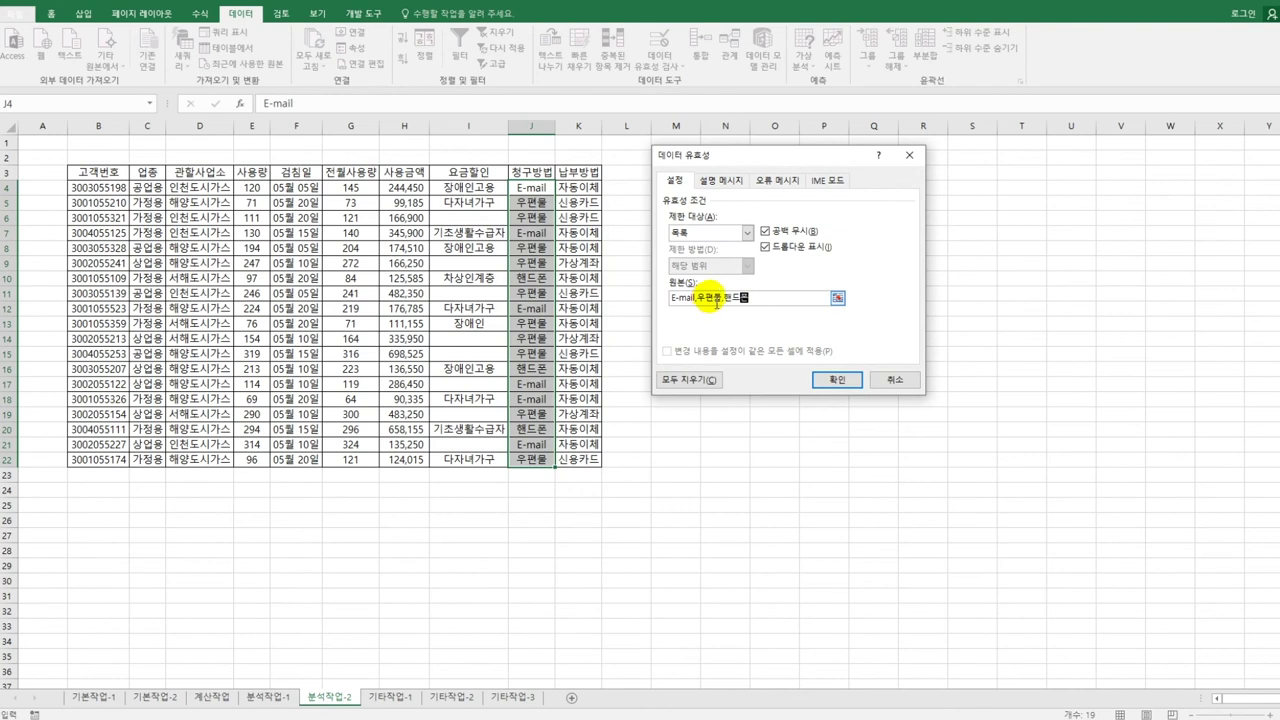
# Step: Give the validation an input message titled 청구방법 종류 with the text "E-mail, 우편물, 핸드폰"
pyautogui.click(712, 179)
pyautogui.click(735, 254)
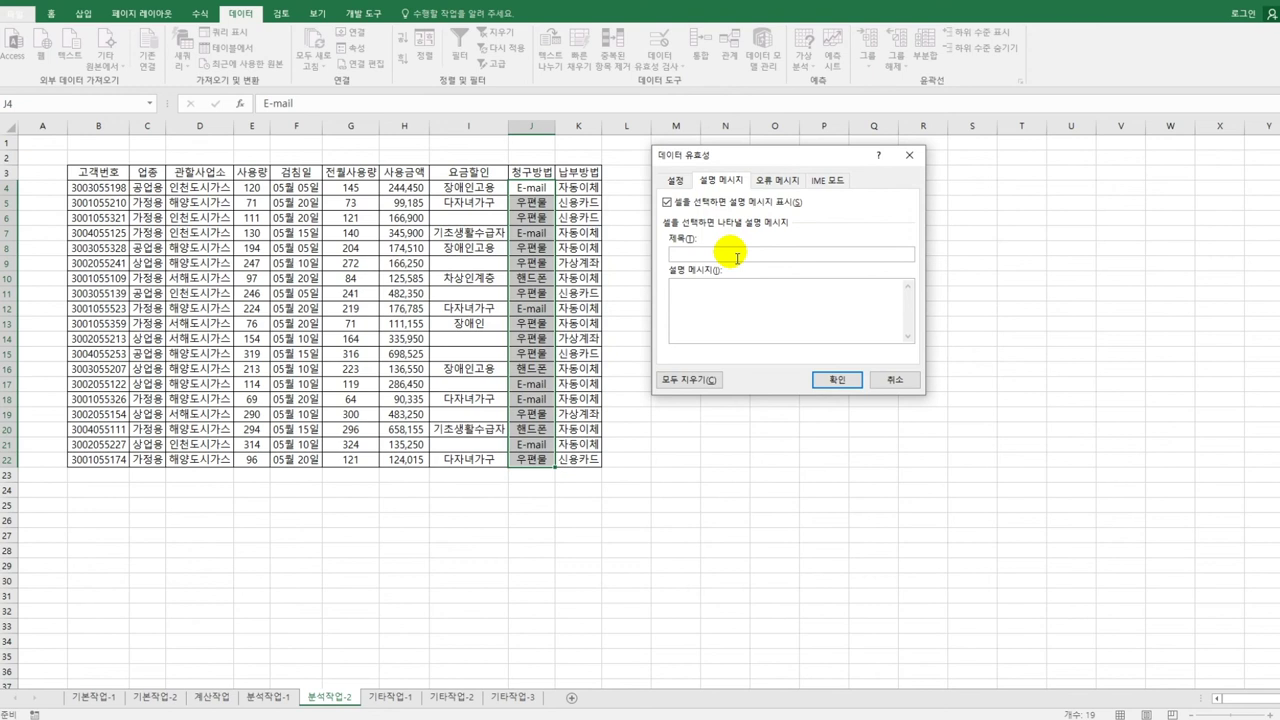
pyautogui.write('청구방법 종류')
pyautogui.press('Tab')
pyautogui.write('E-mail, 우편물, 핸드')
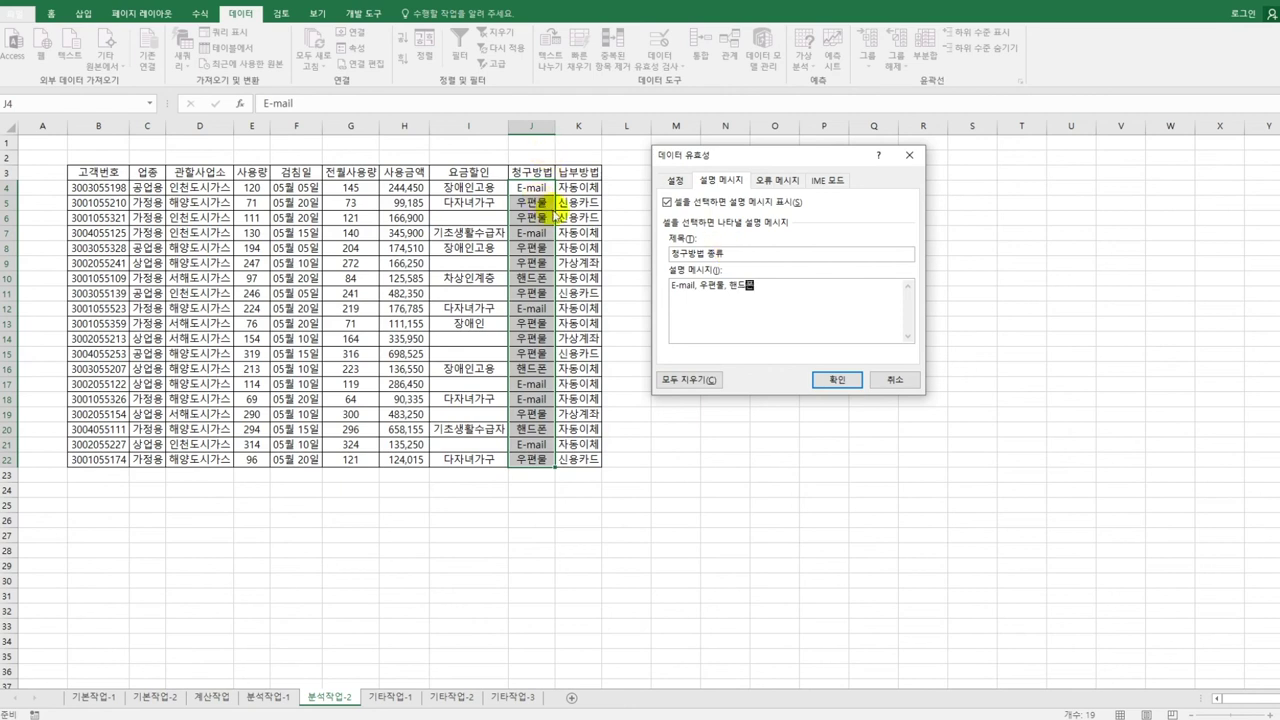
pyautogui.write('폰')
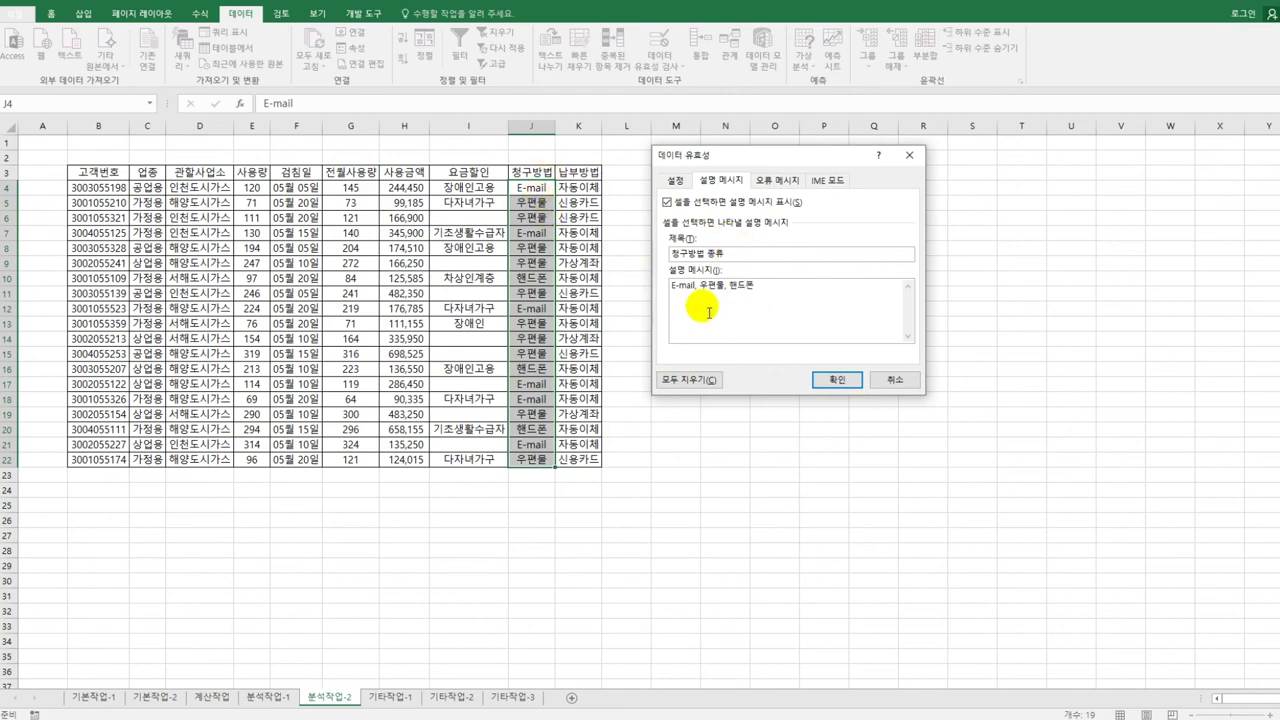
pyautogui.hotkey('shift', 'Left')
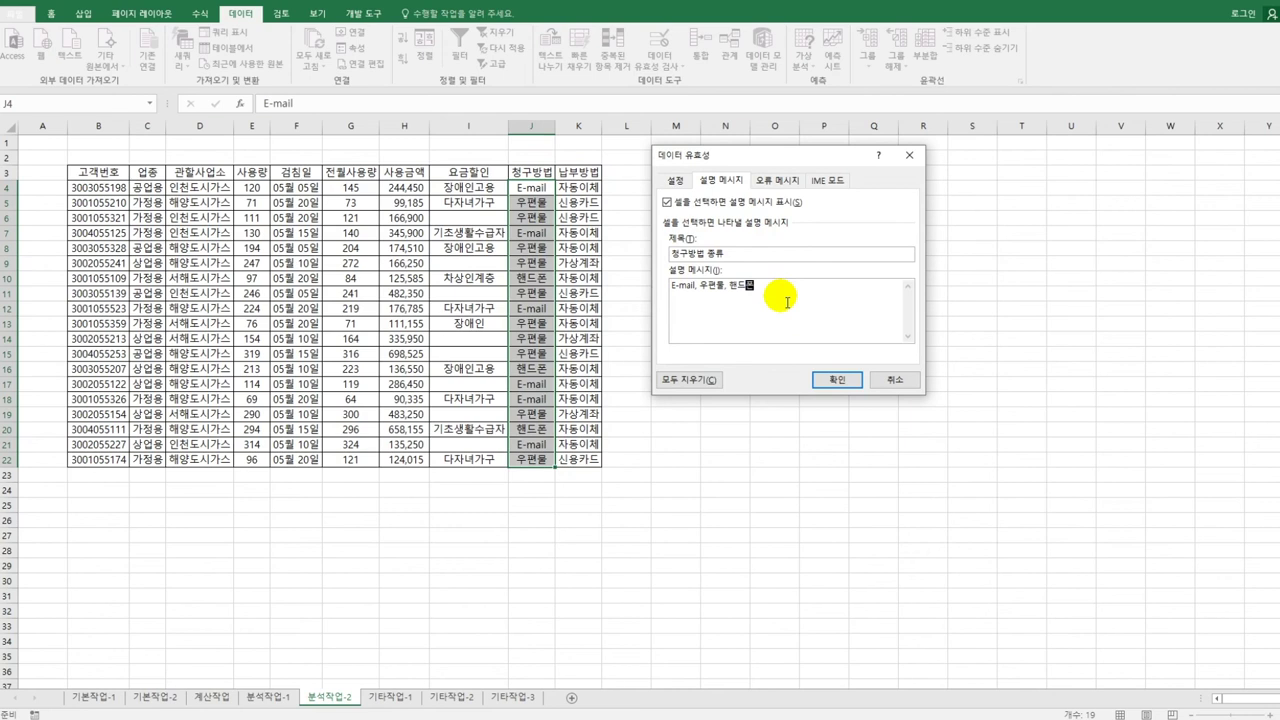
# Step: Add an error message titled 입력오류 reading "청구방법 목록을 확인한 후 입력하세요." and apply the data validation
pyautogui.click(762, 182)
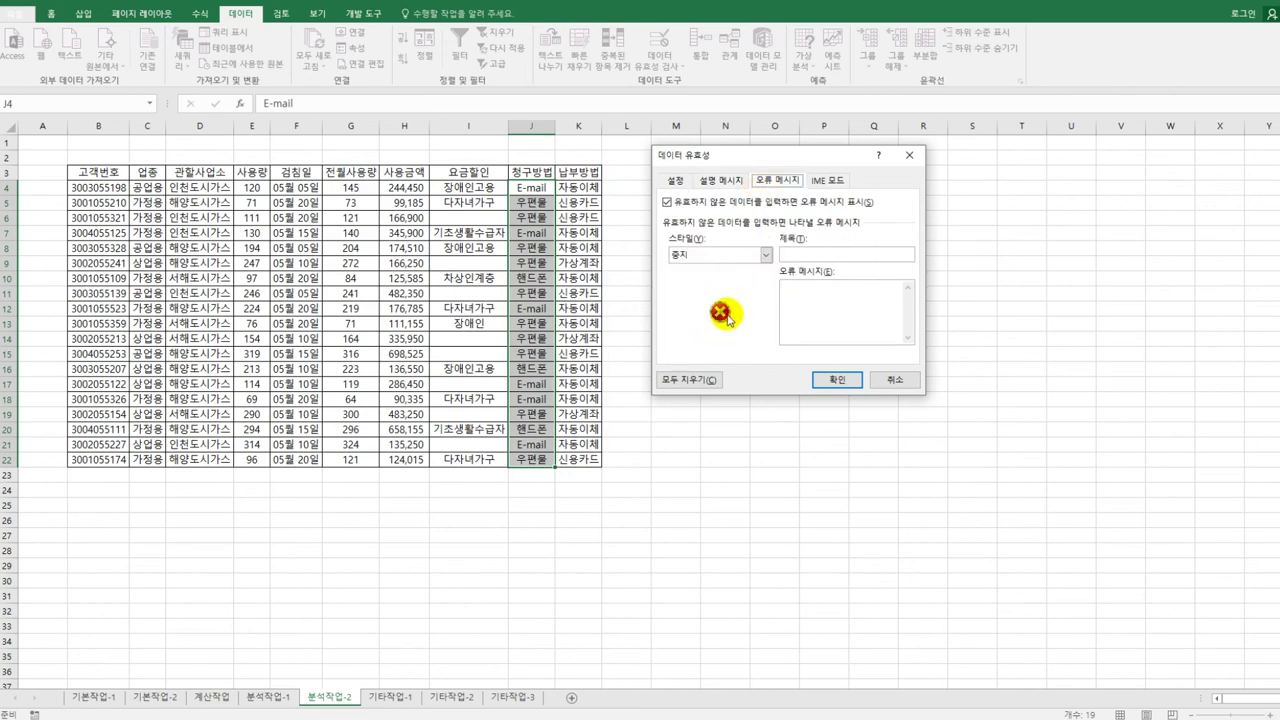
pyautogui.click(808, 256)
pyautogui.write('입력')
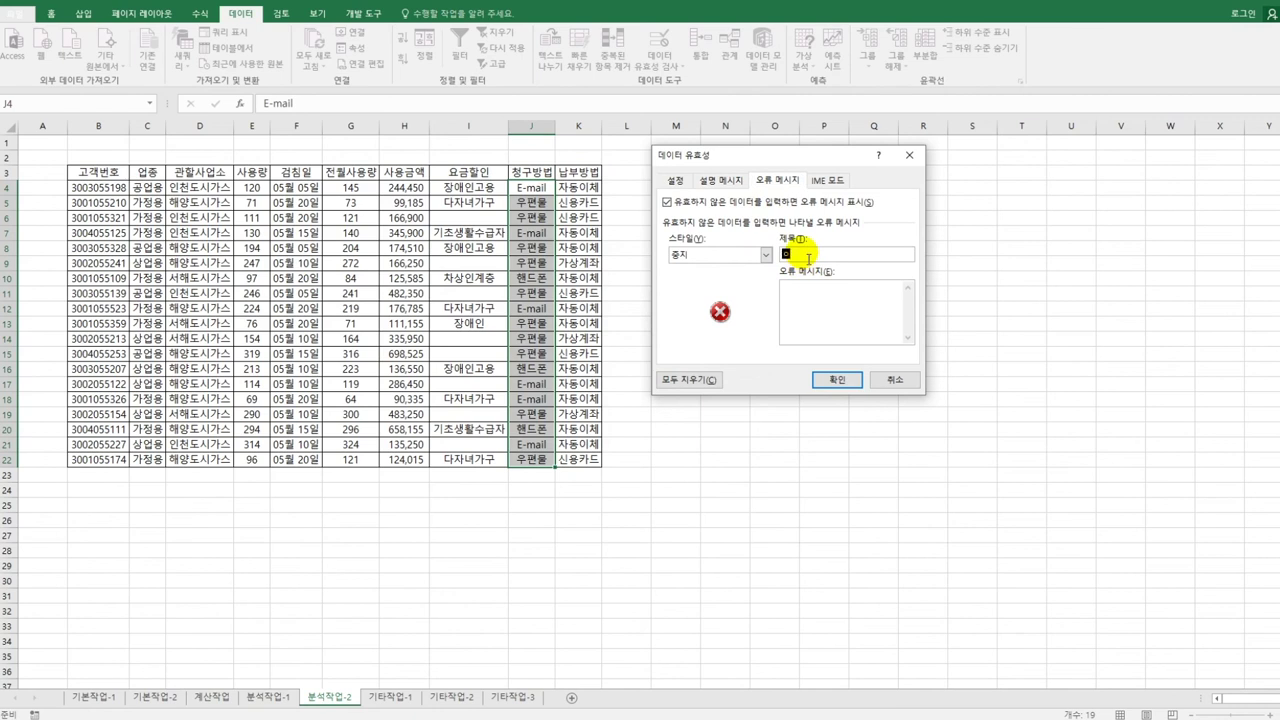
pyautogui.write('오류')
pyautogui.click(828, 314)
pyautogui.write('청구방법 ')
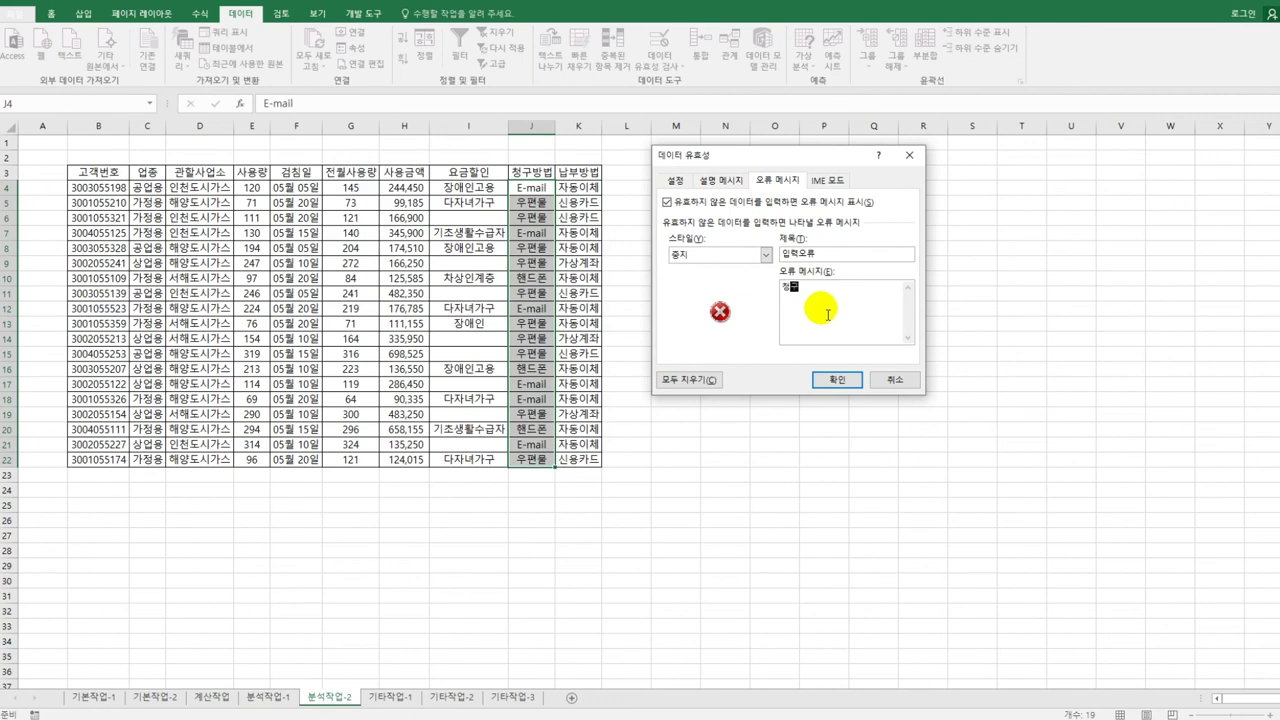
pyautogui.write('목록을 확인한 후 입력하세요')
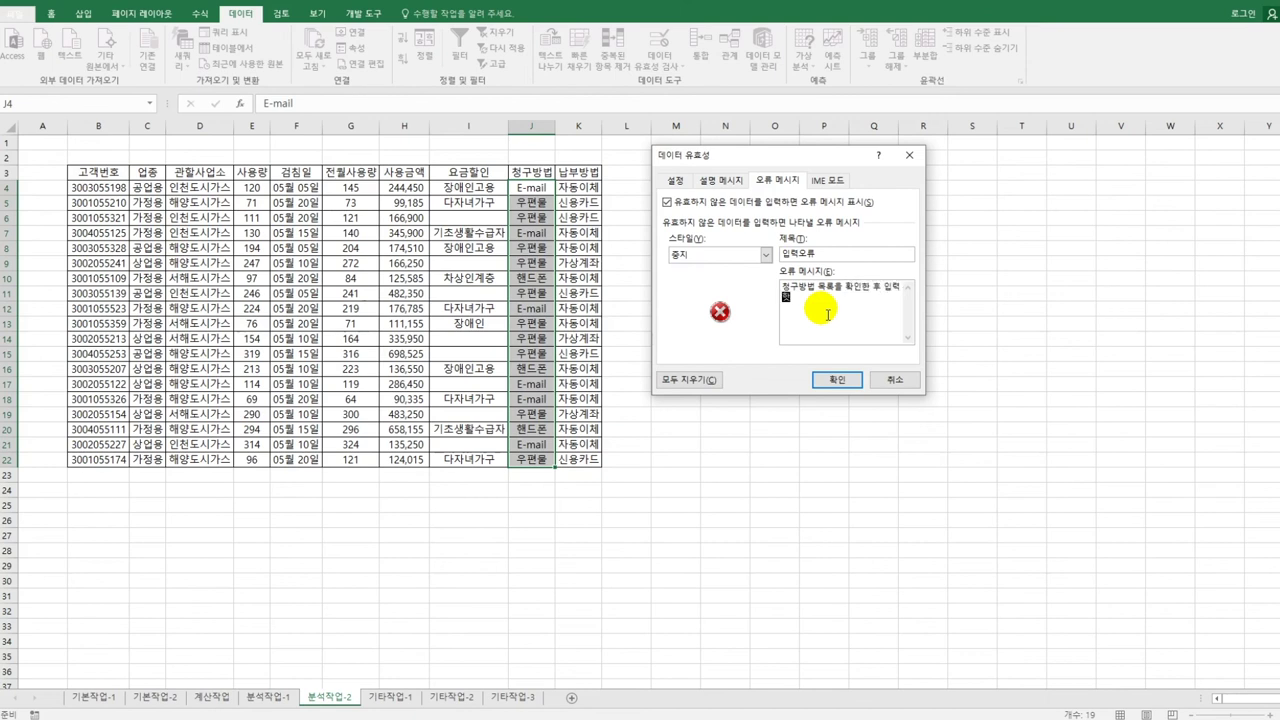
pyautogui.write('.')
pyautogui.click(827, 377)
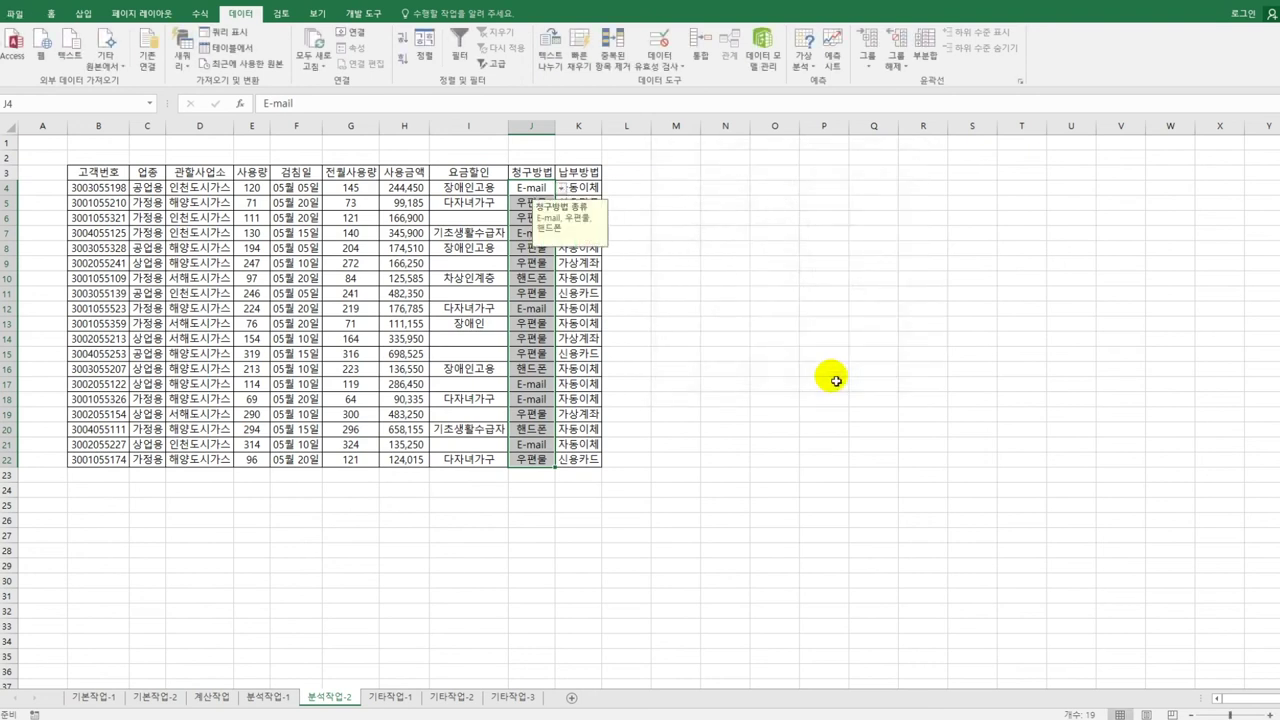
# Step: Test the 청구방법 validation by entering the invalid value ㅊ in J4, and cancel the entry
pyautogui.click(538, 192)
pyautogui.click(531, 278)
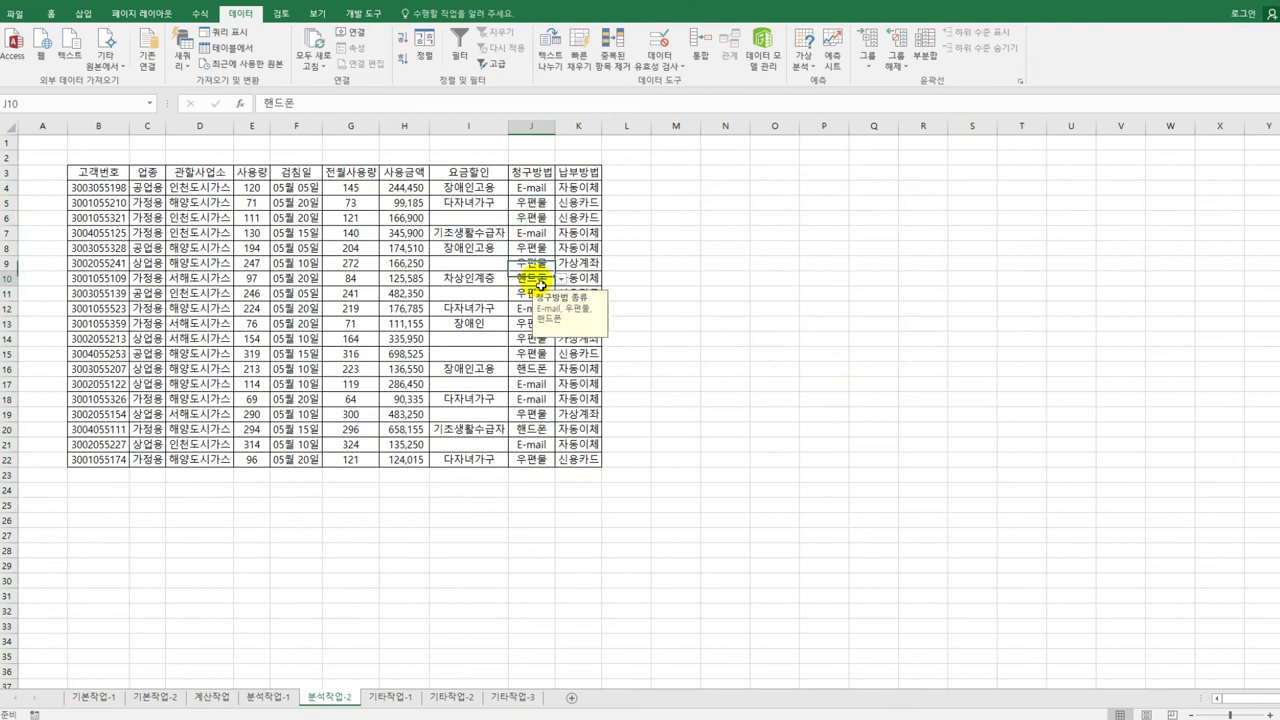
pyautogui.click(530, 190)
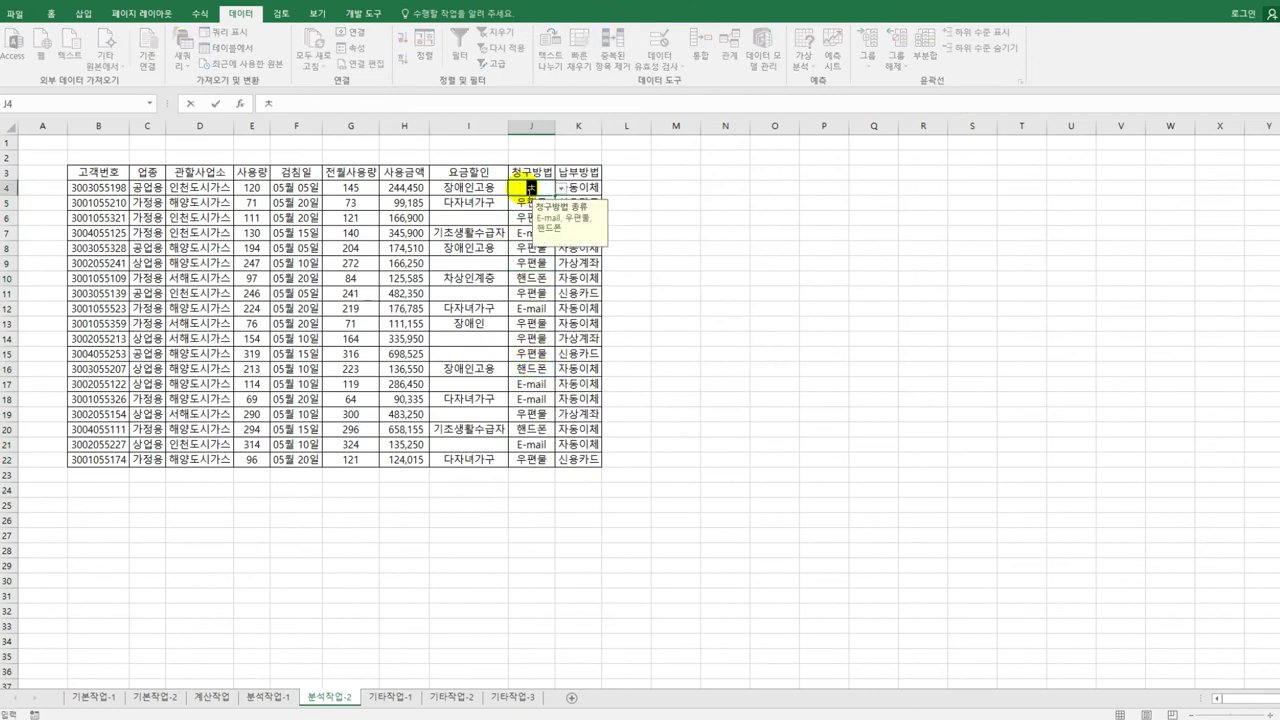
pyautogui.write('ㅊ')
pyautogui.press('Return')
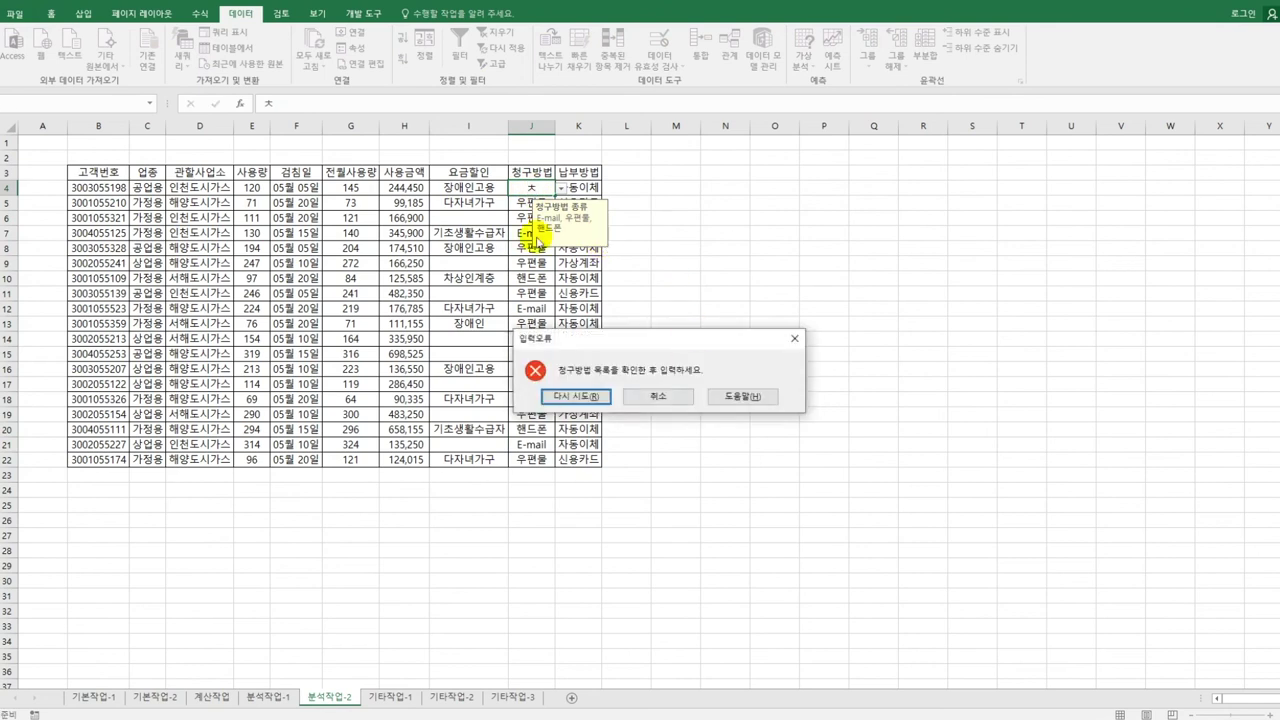
pyautogui.click(676, 397)
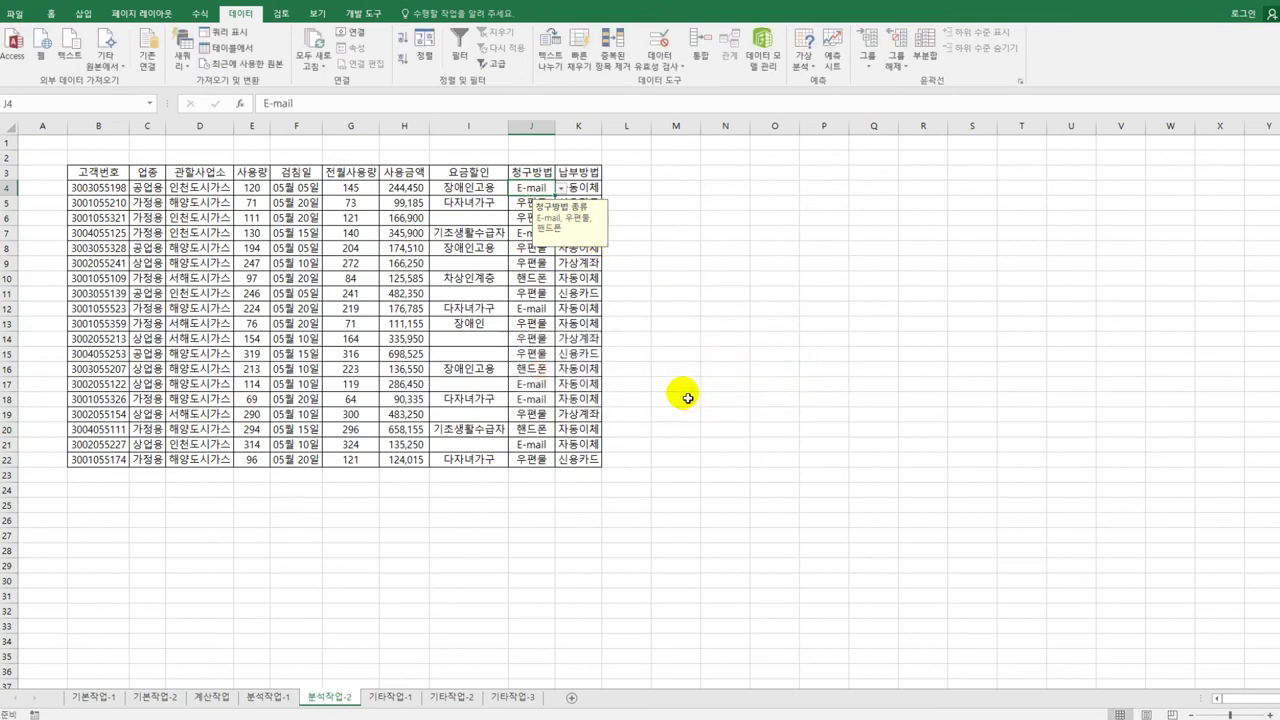
# Step: Turn on filtering for the table and set the first custom filter condition for 사용금액 to >= 600000
pyautogui.click(257, 177)
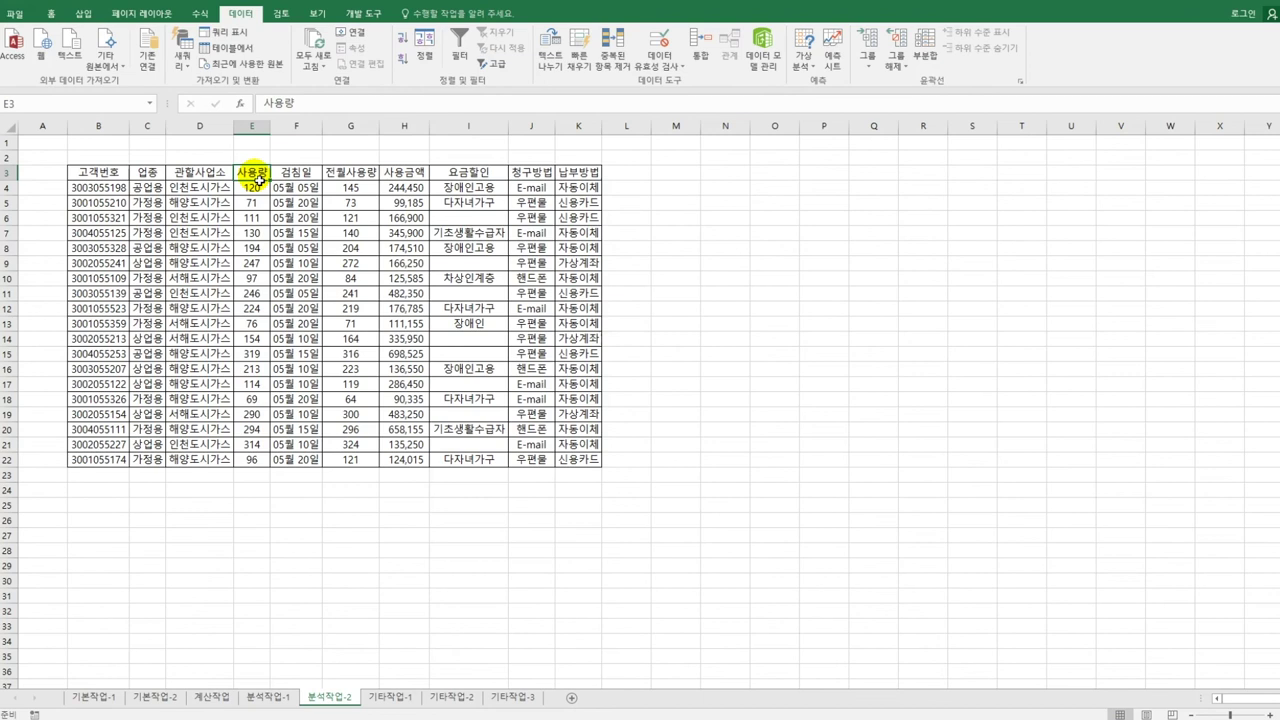
pyautogui.click(462, 58)
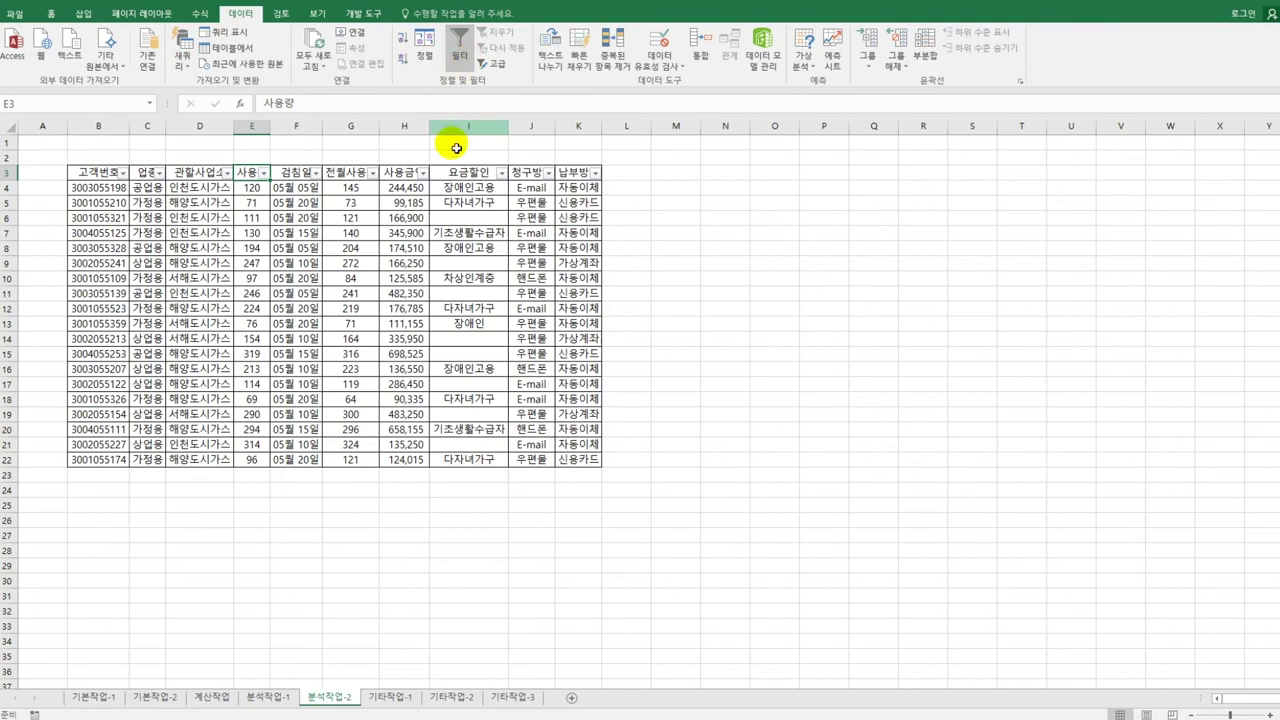
pyautogui.click(413, 173)
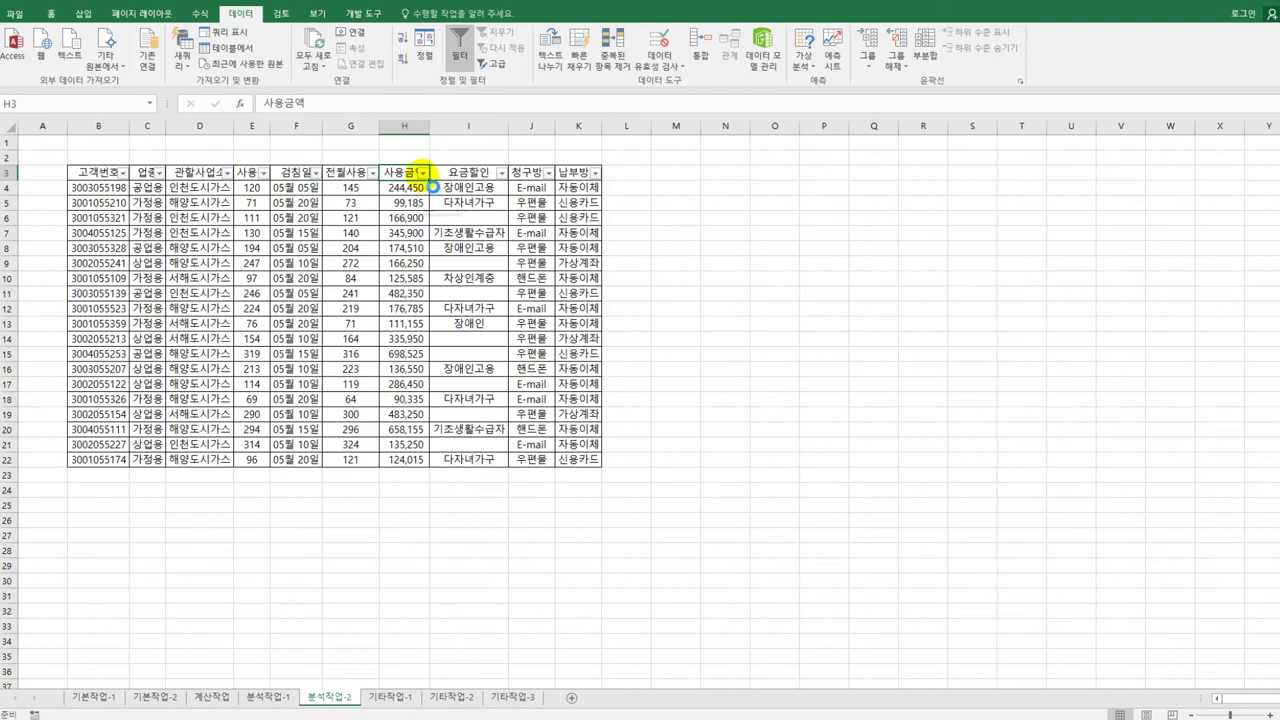
pyautogui.click(423, 174)
pyautogui.moveTo(370, 277)
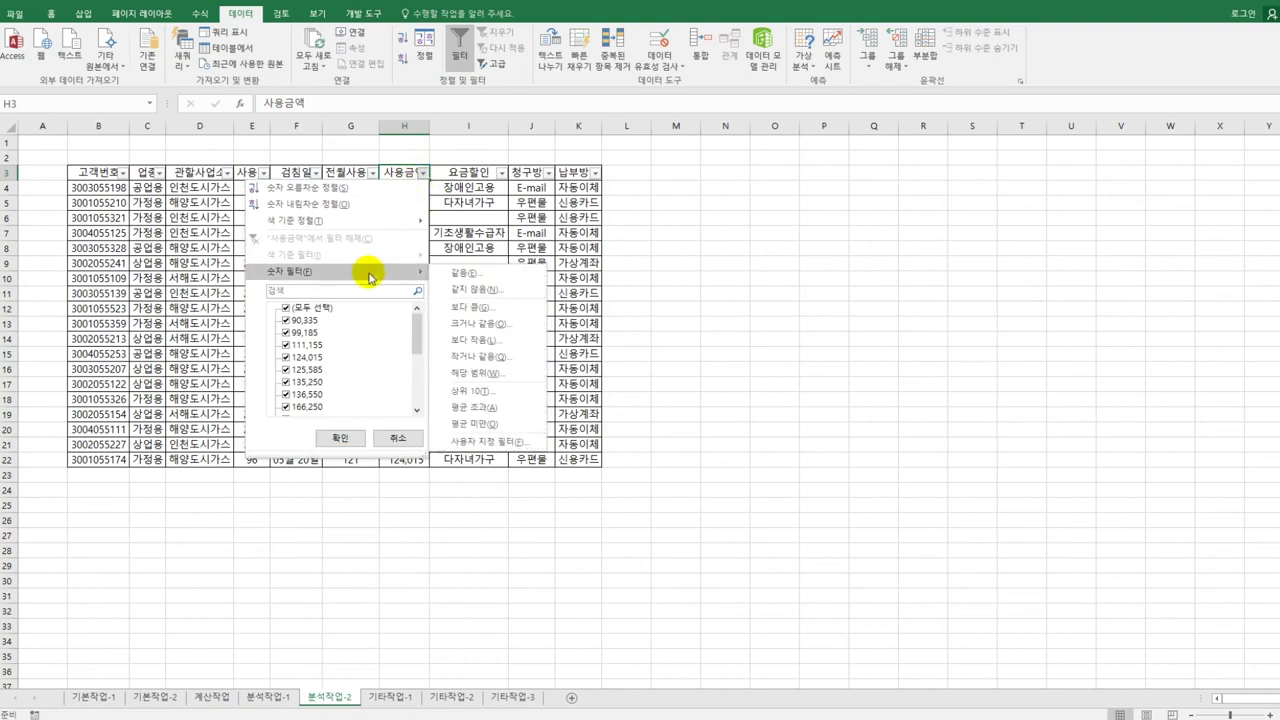
pyautogui.click(492, 441)
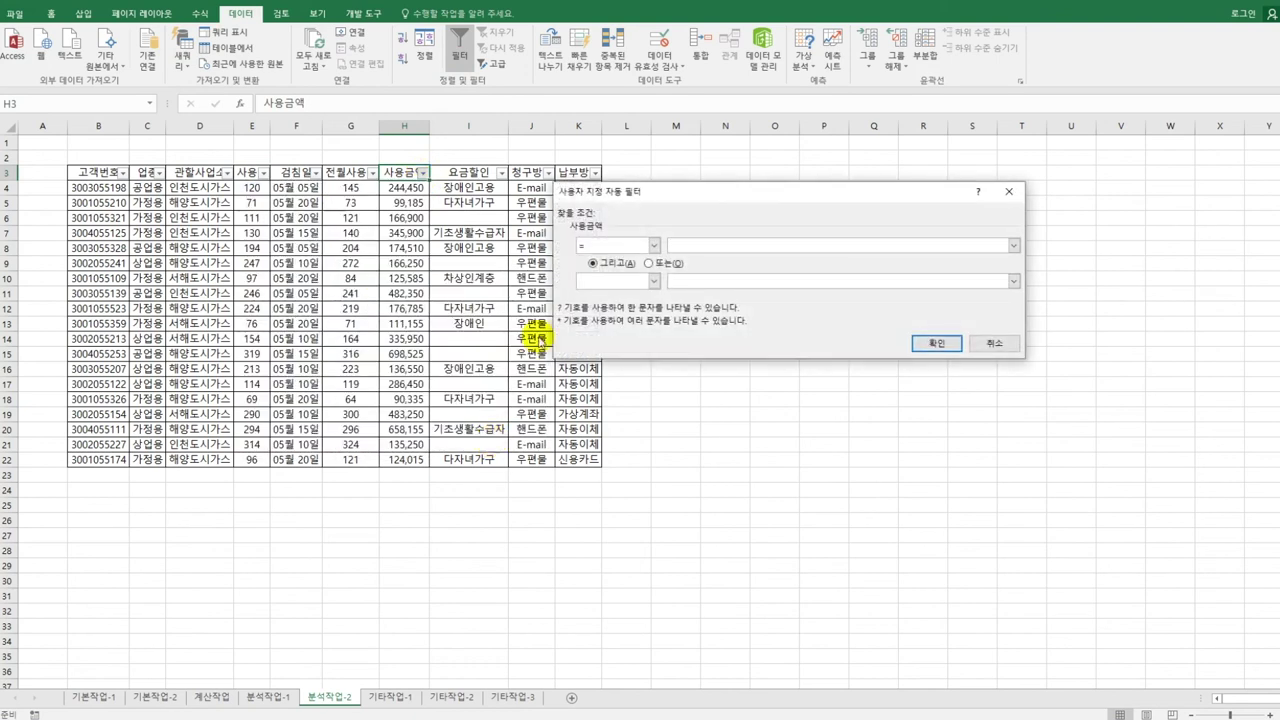
pyautogui.click(653, 246)
pyautogui.click(620, 300)
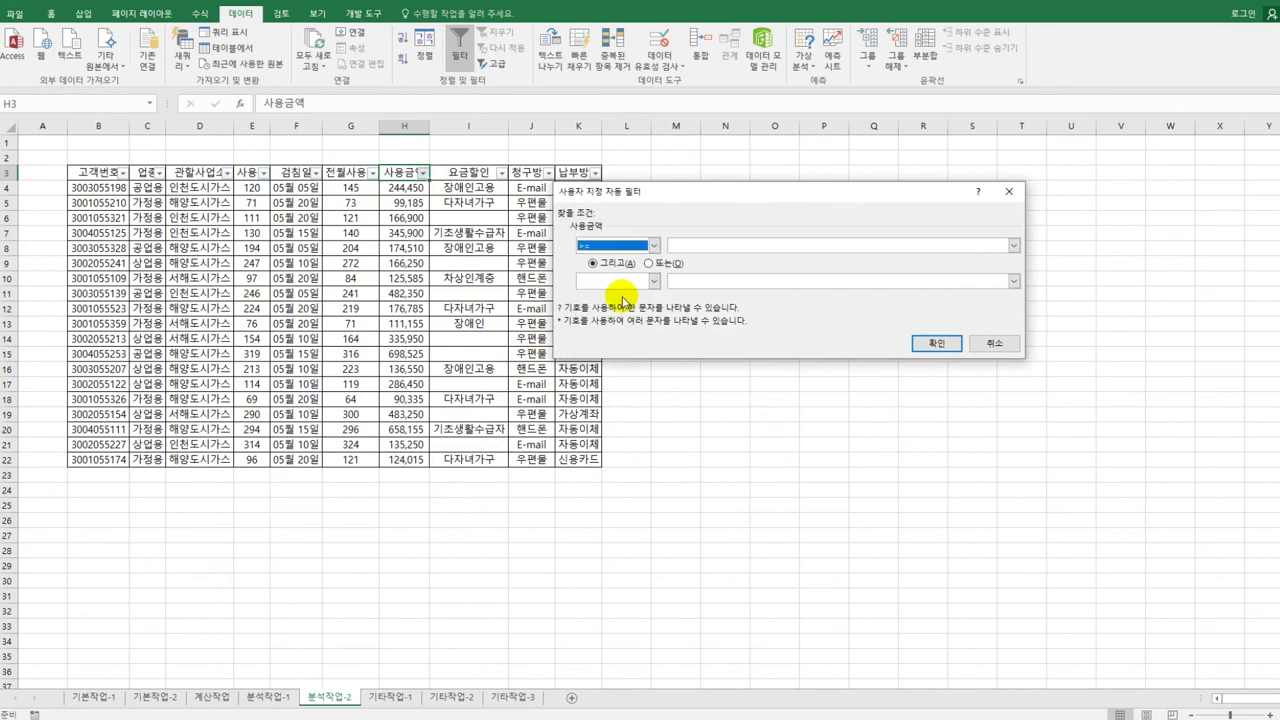
pyautogui.click(706, 248)
pyautogui.write('6')
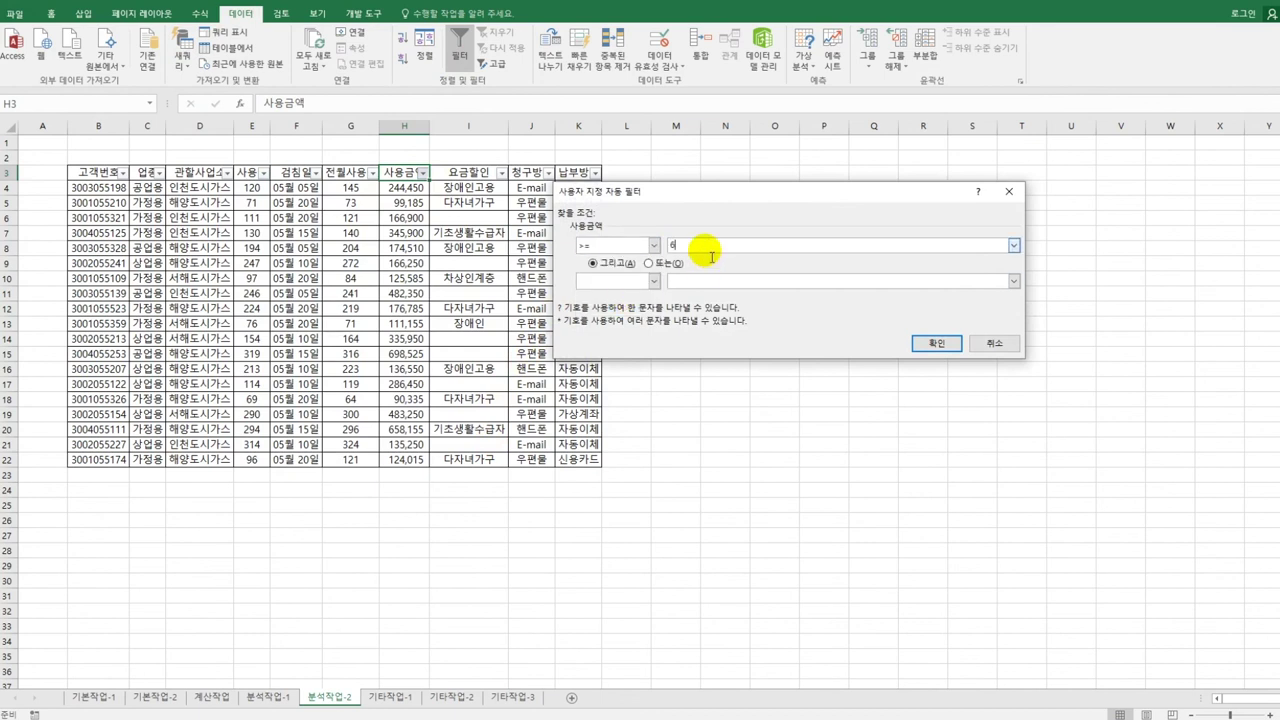
pyautogui.write('00000')
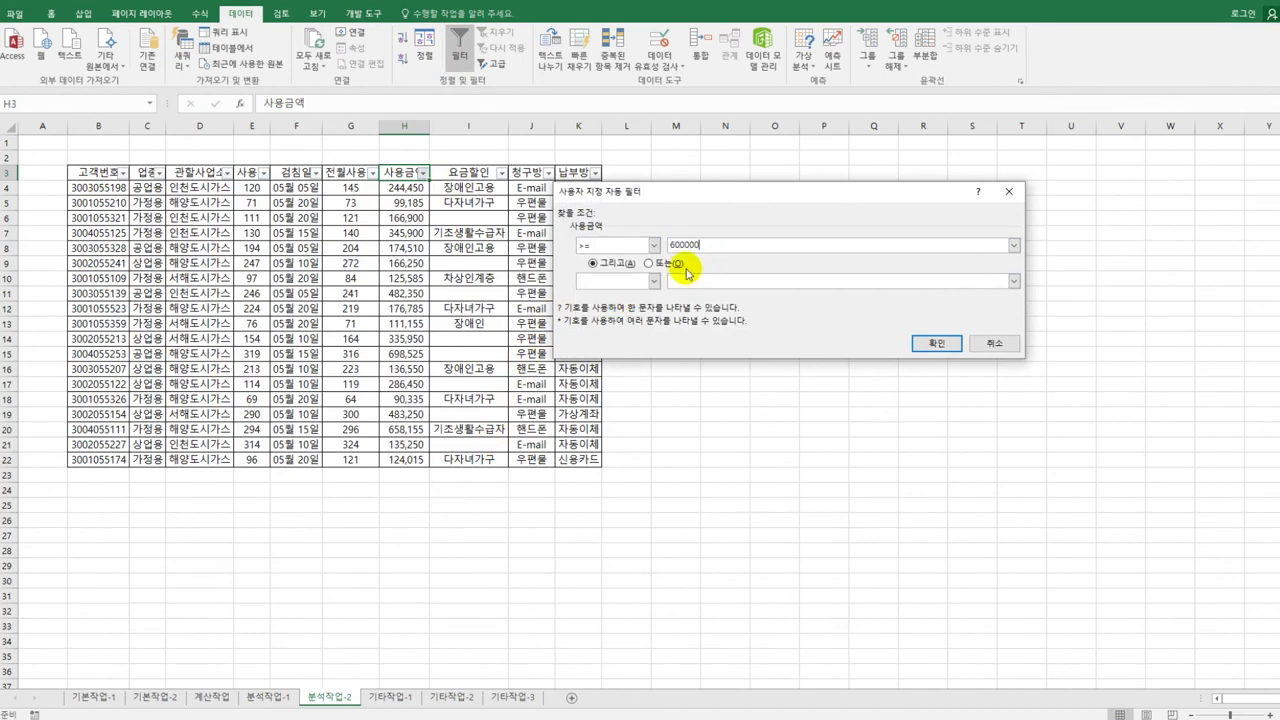
# Step: Add a second 사용금액 condition of <= 100000, joined with 또는 (or), and apply the custom filter
pyautogui.click(677, 265)
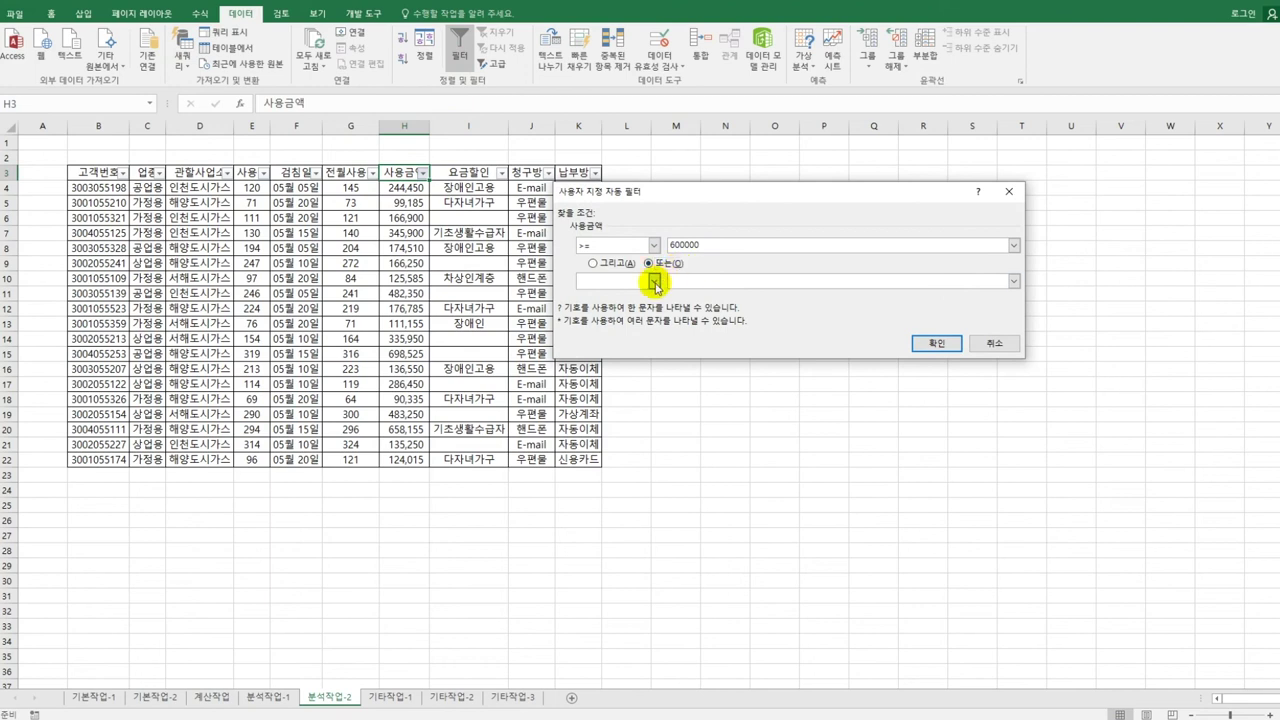
pyautogui.click(655, 283)
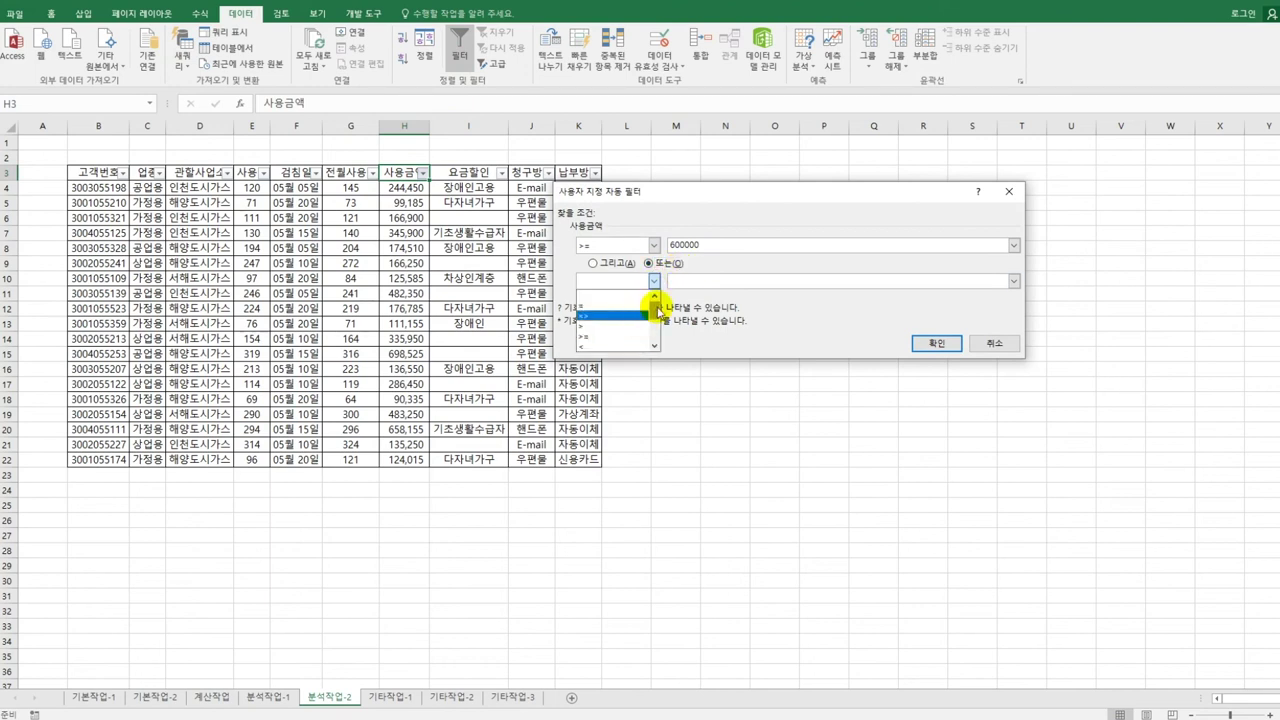
pyautogui.scroll(-2, 658, 313)
pyautogui.click(620, 333)
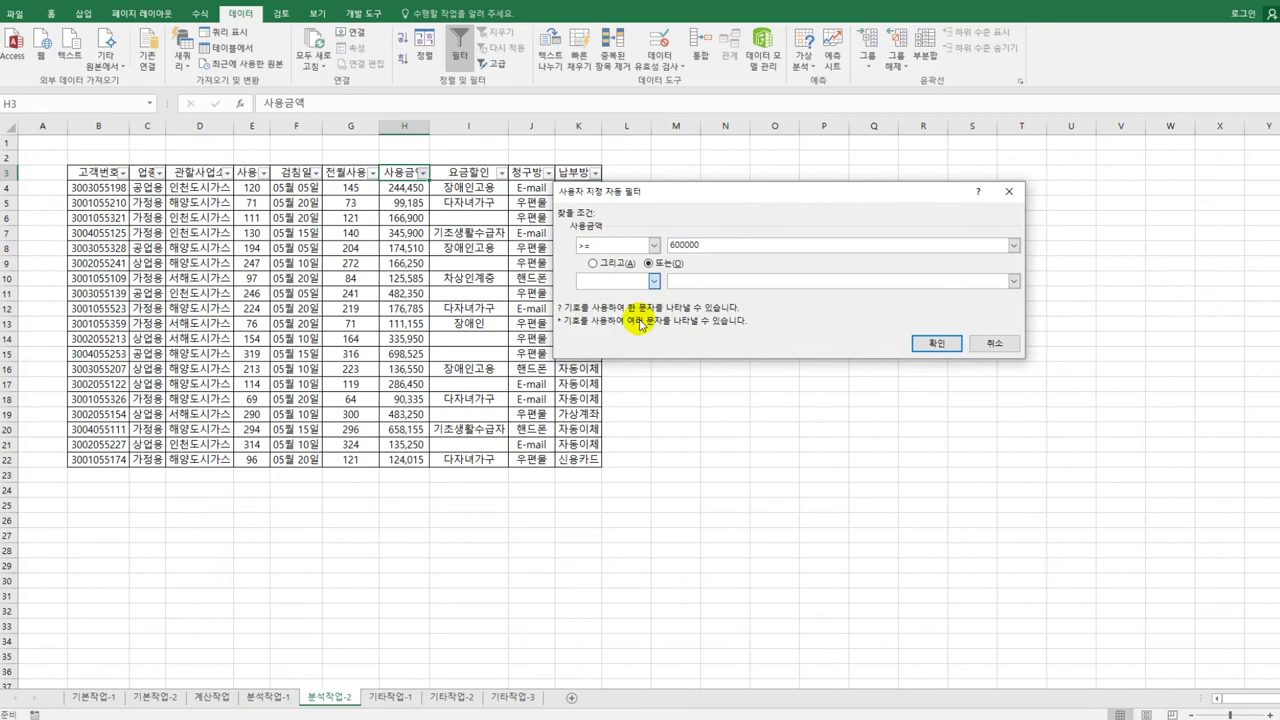
pyautogui.click(696, 284)
pyautogui.write('1')
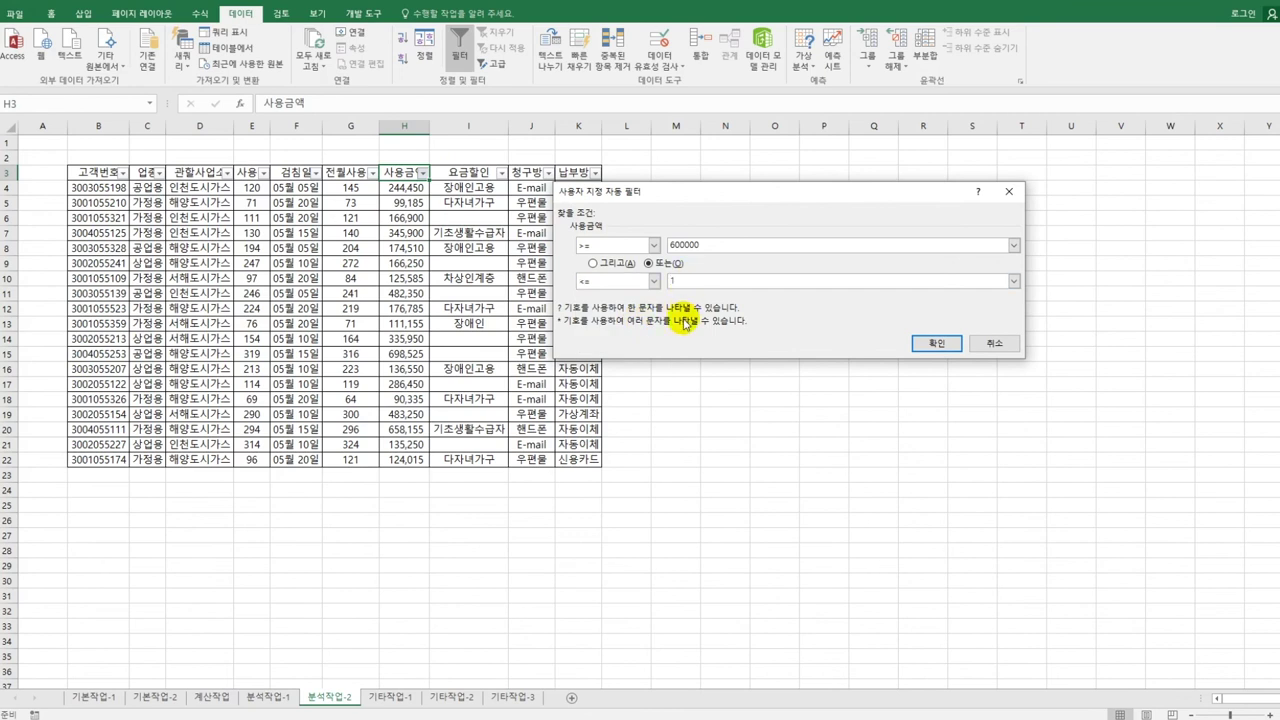
pyautogui.write('00000')
pyautogui.click(936, 343)
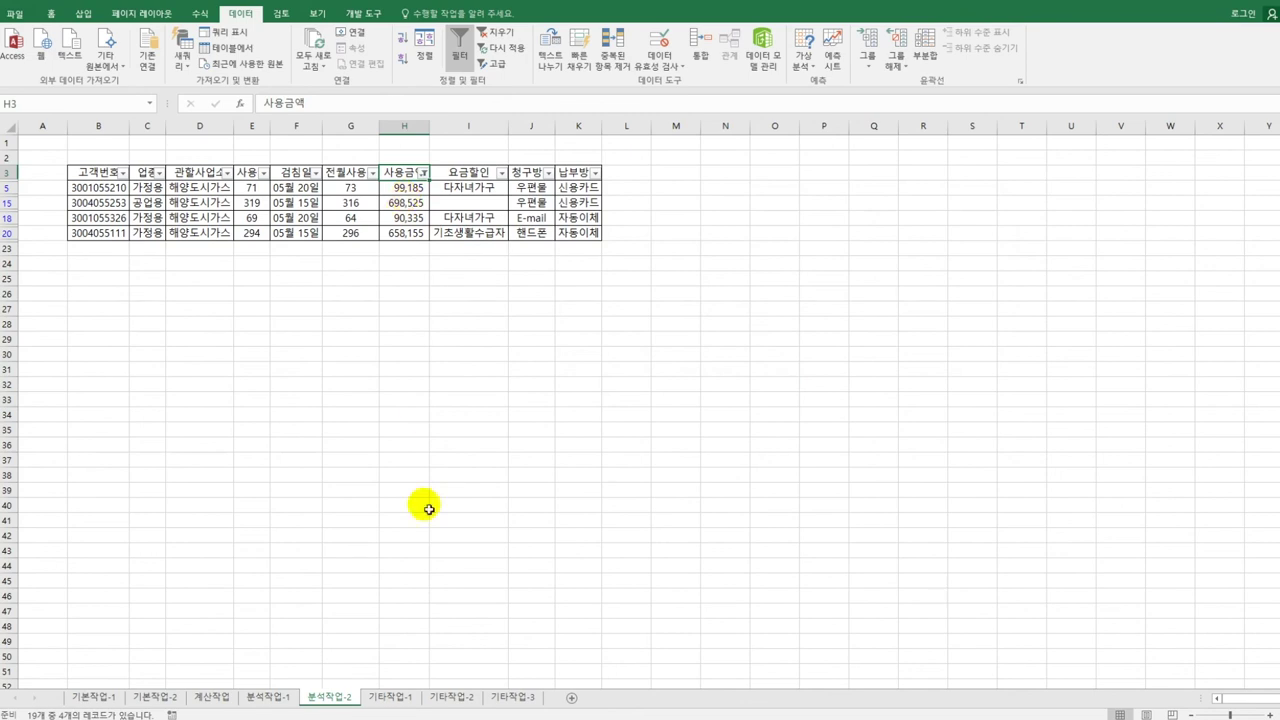
# Step: On sheet 기타작업-1, start changing the column chart's type and choose 콤보 (combo)
pyautogui.click(414, 697)
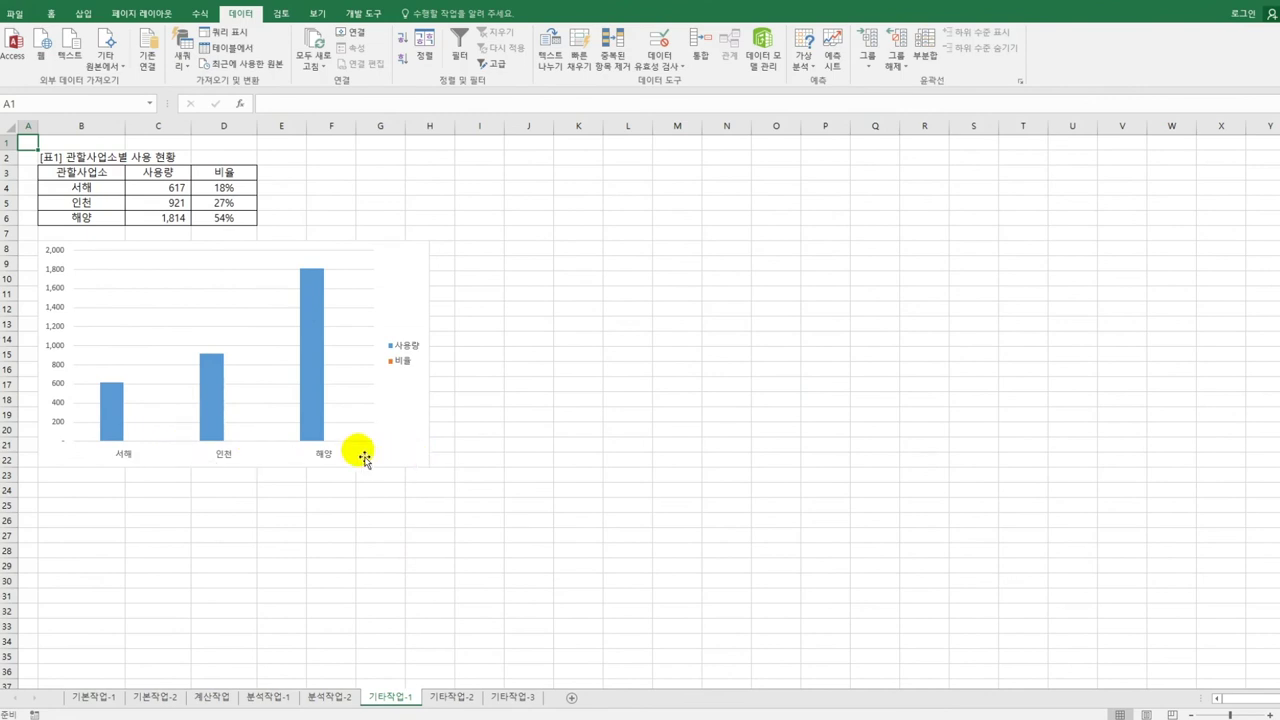
pyautogui.click(401, 289)
pyautogui.rightClick(401, 265)
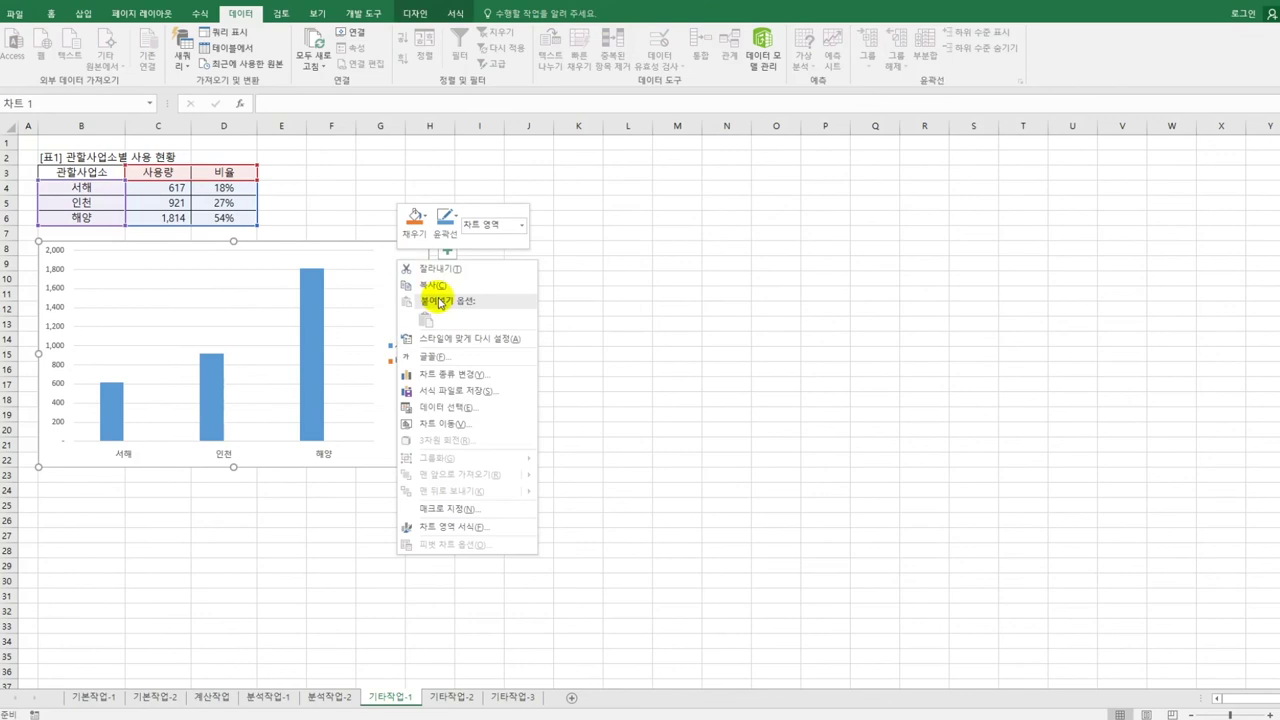
pyautogui.click(441, 375)
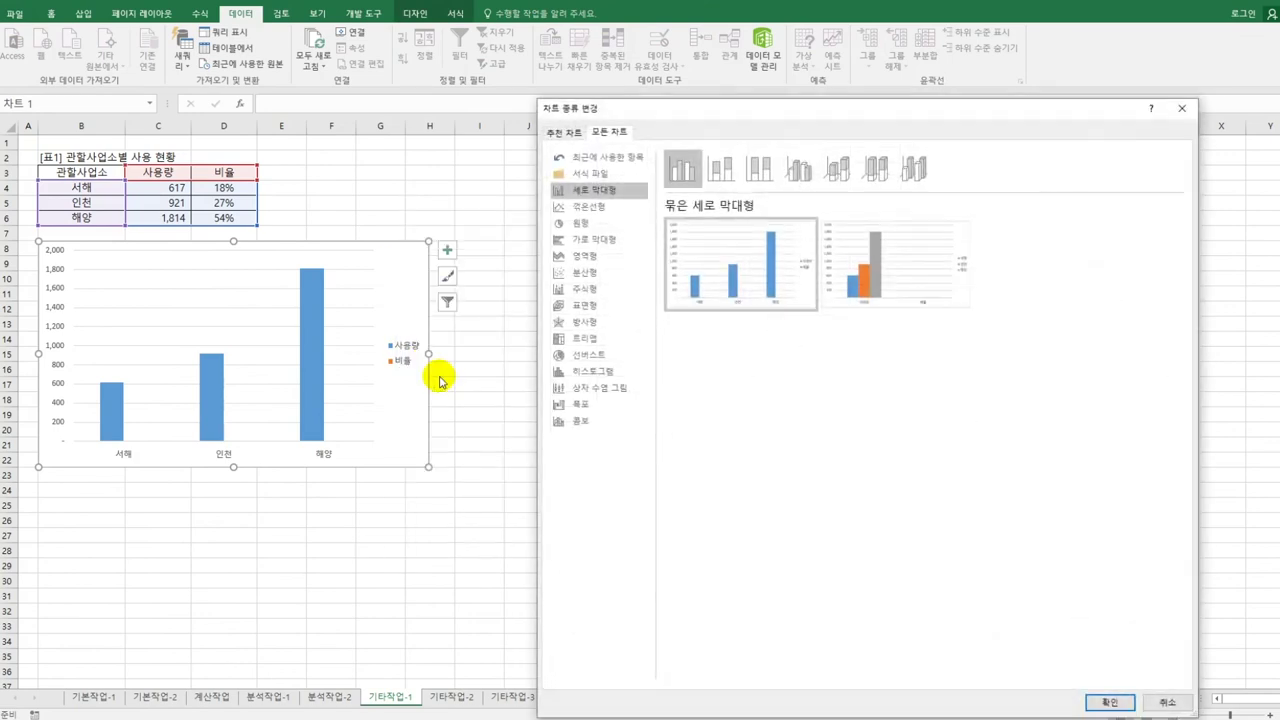
pyautogui.click(590, 421)
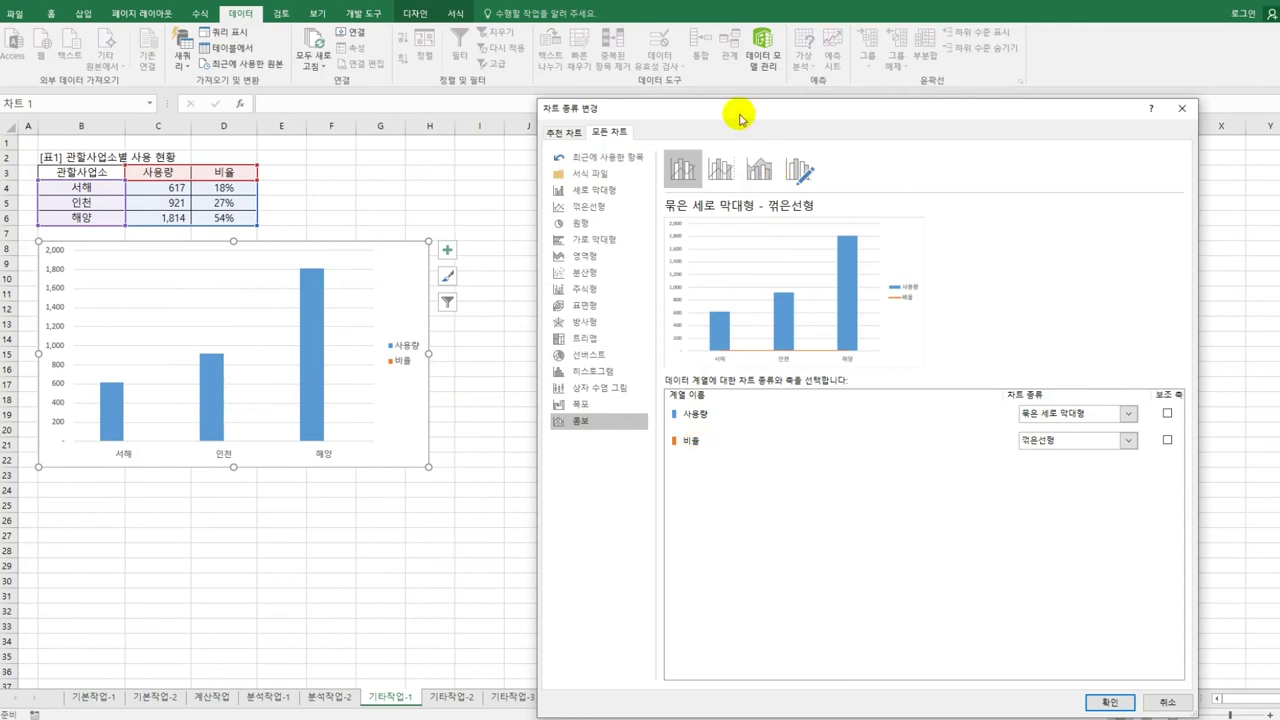
pyautogui.moveTo(739, 114); pyautogui.dragTo(617, 61)
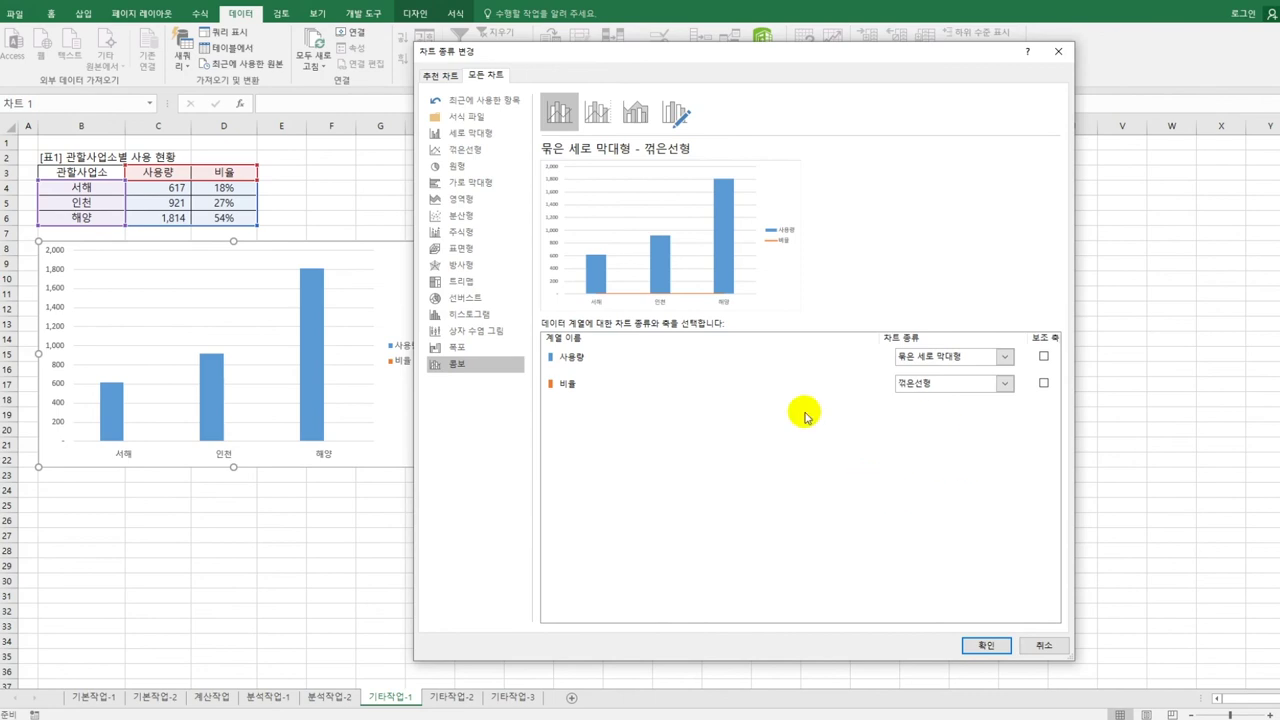
# Step: Set the 비율 series to 표식이 있는 꺾은선형 (line with markers) on the secondary axis and apply the chart type
pyautogui.click(1005, 386)
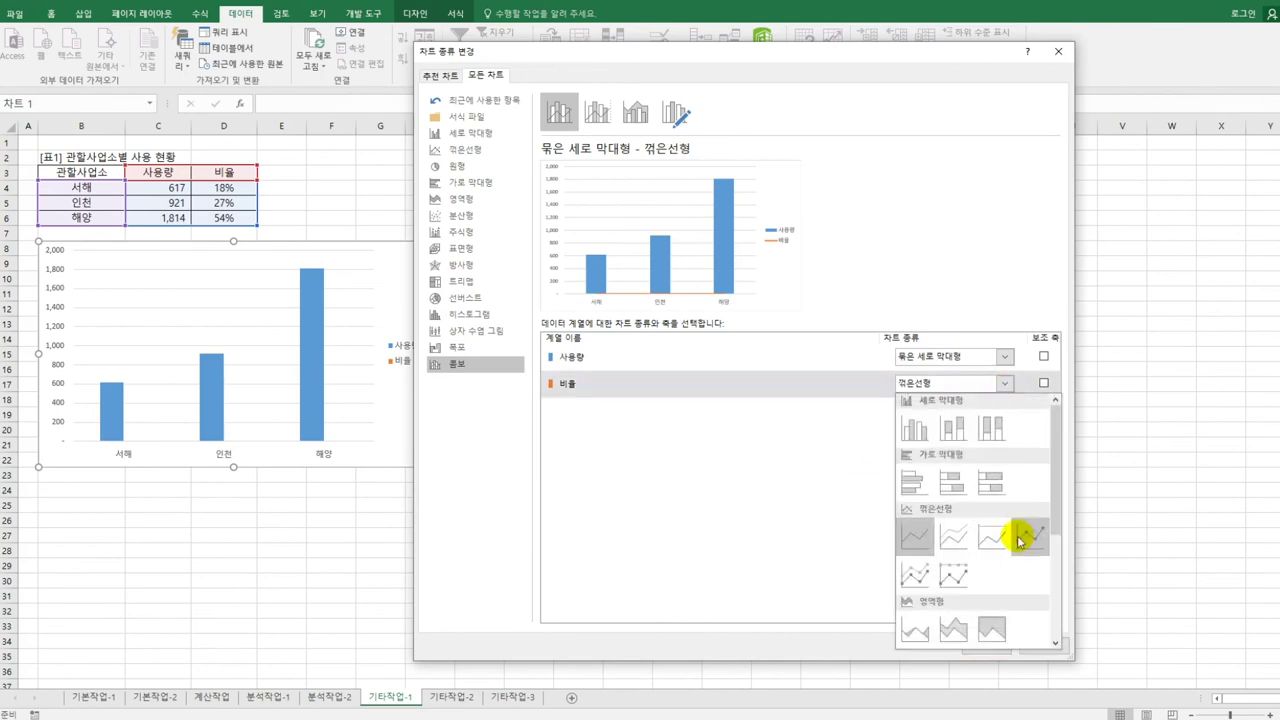
pyautogui.click(1023, 540)
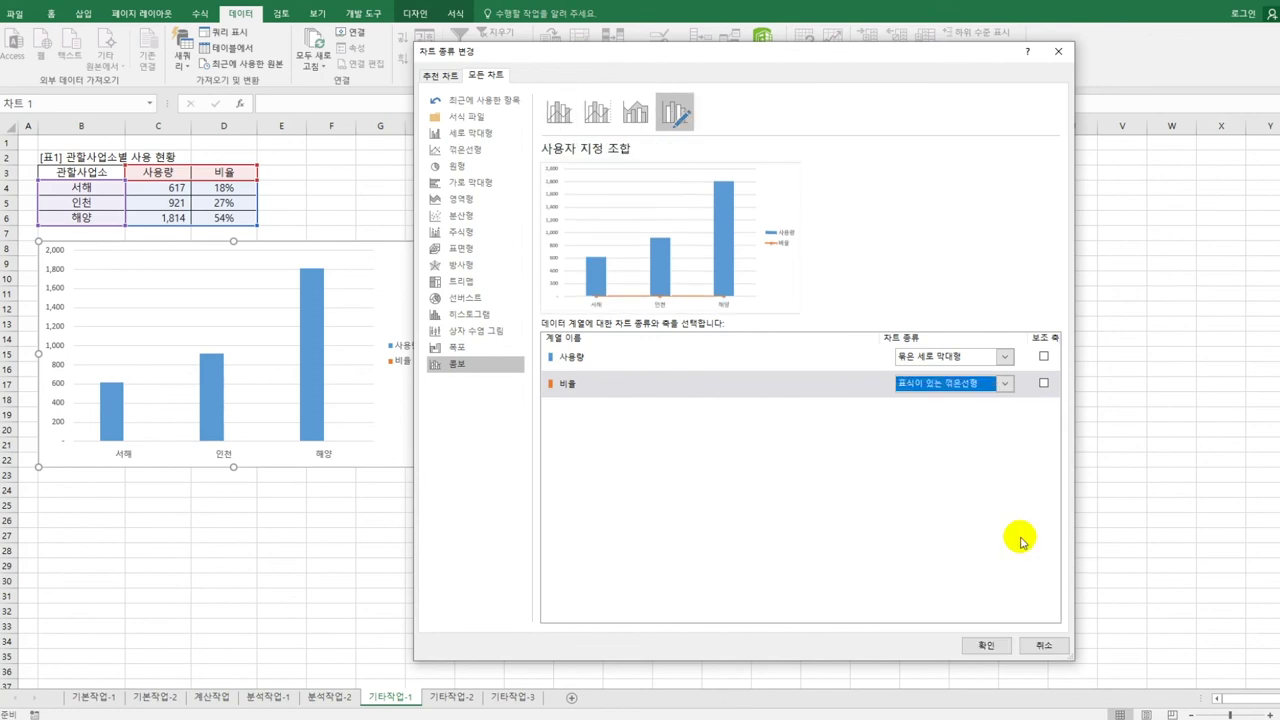
pyautogui.click(1043, 384)
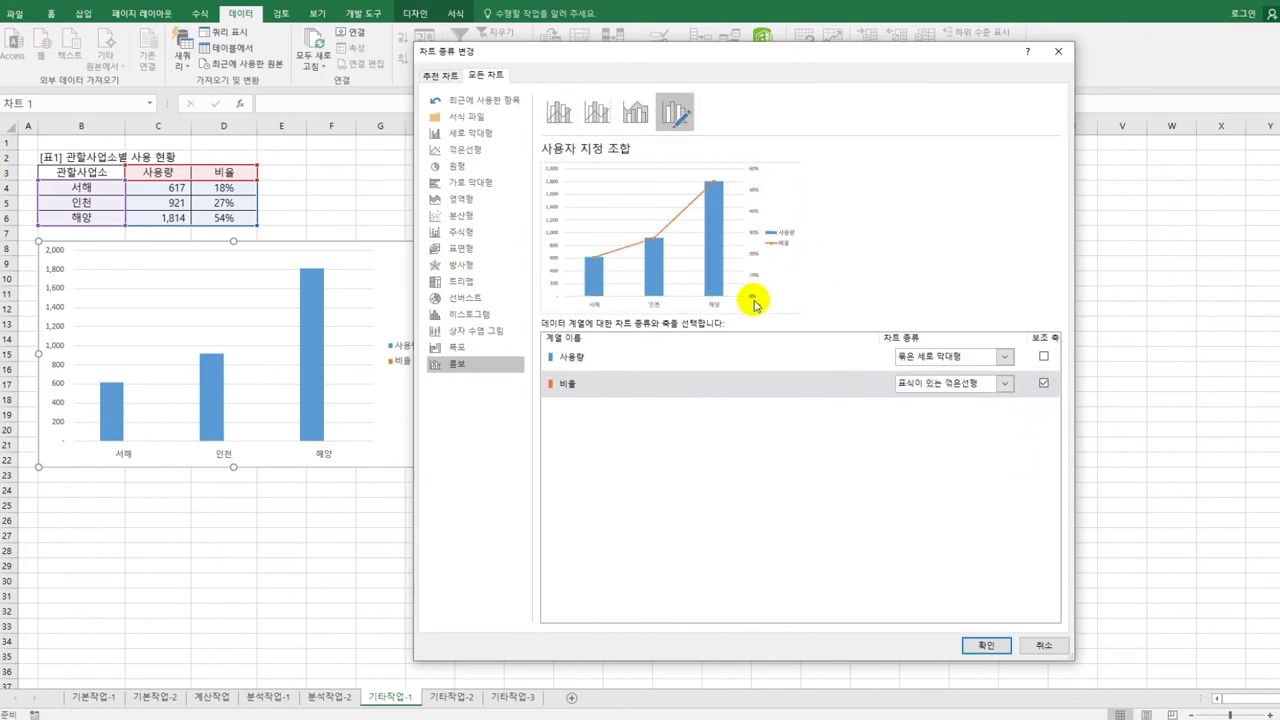
pyautogui.click(986, 646)
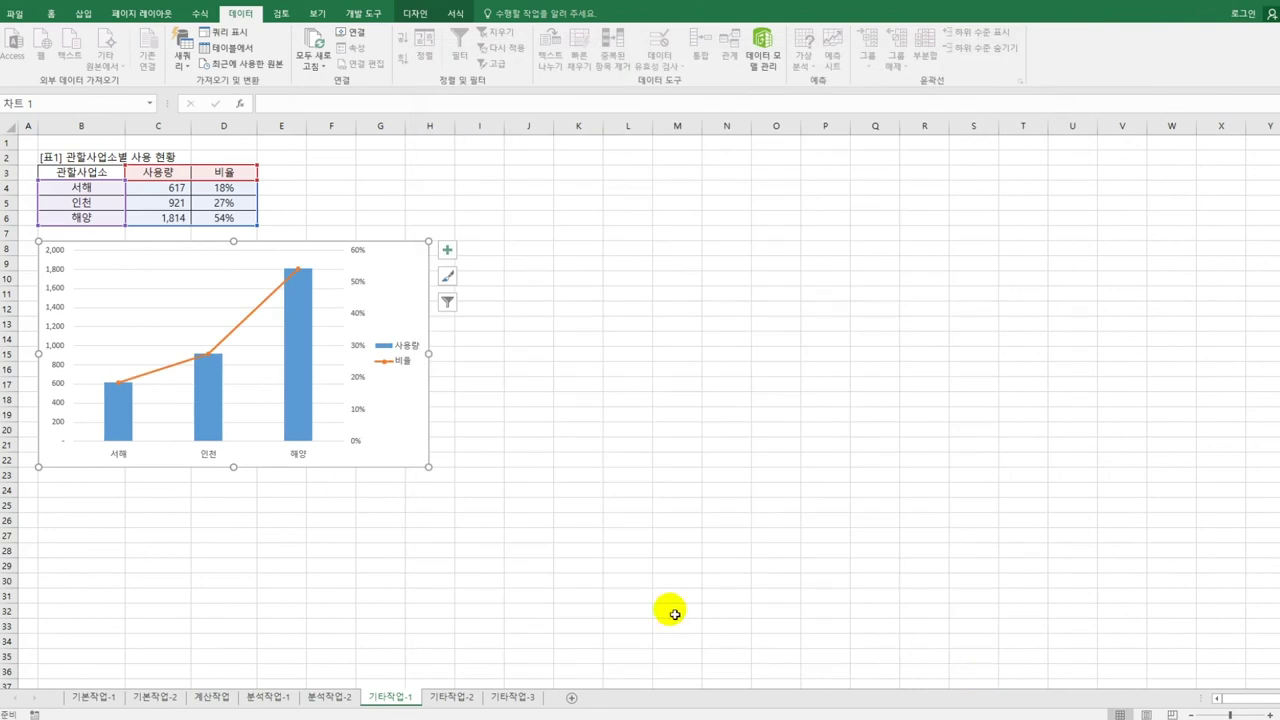
# Step: Add a chart title and a primary vertical axis title (기본 세로) to the chart
pyautogui.click(449, 251)
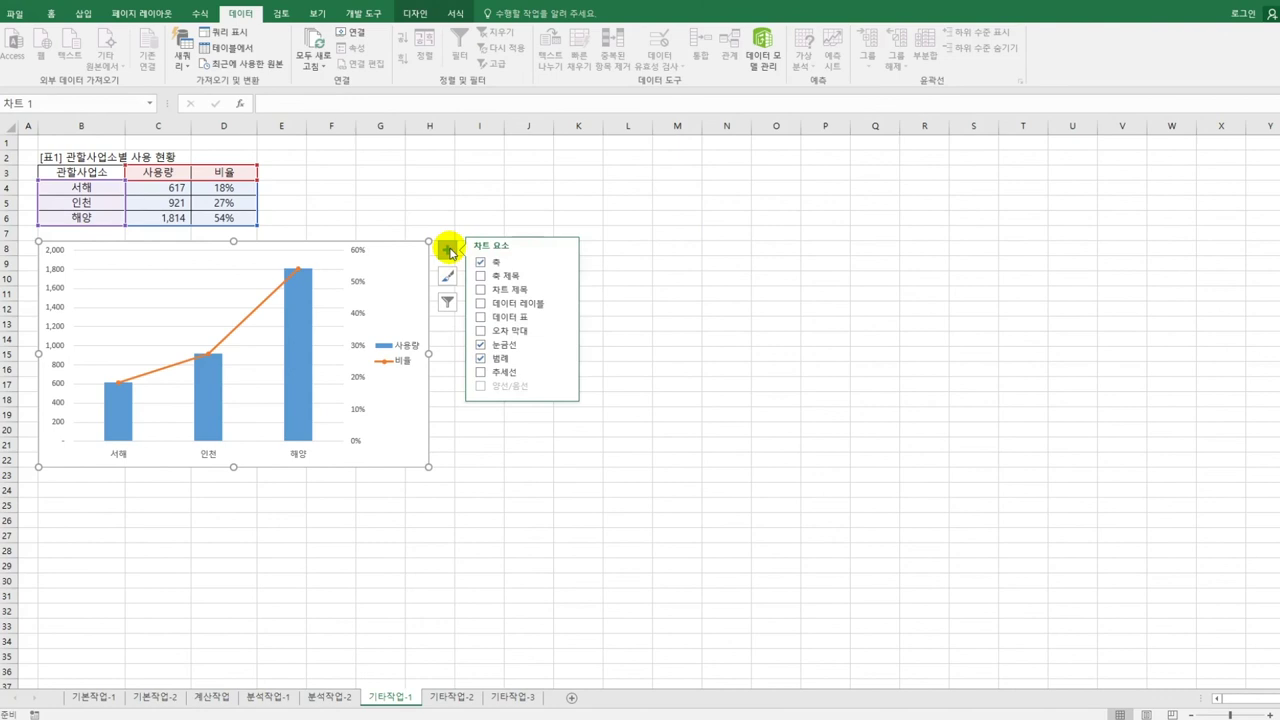
pyautogui.click(494, 289)
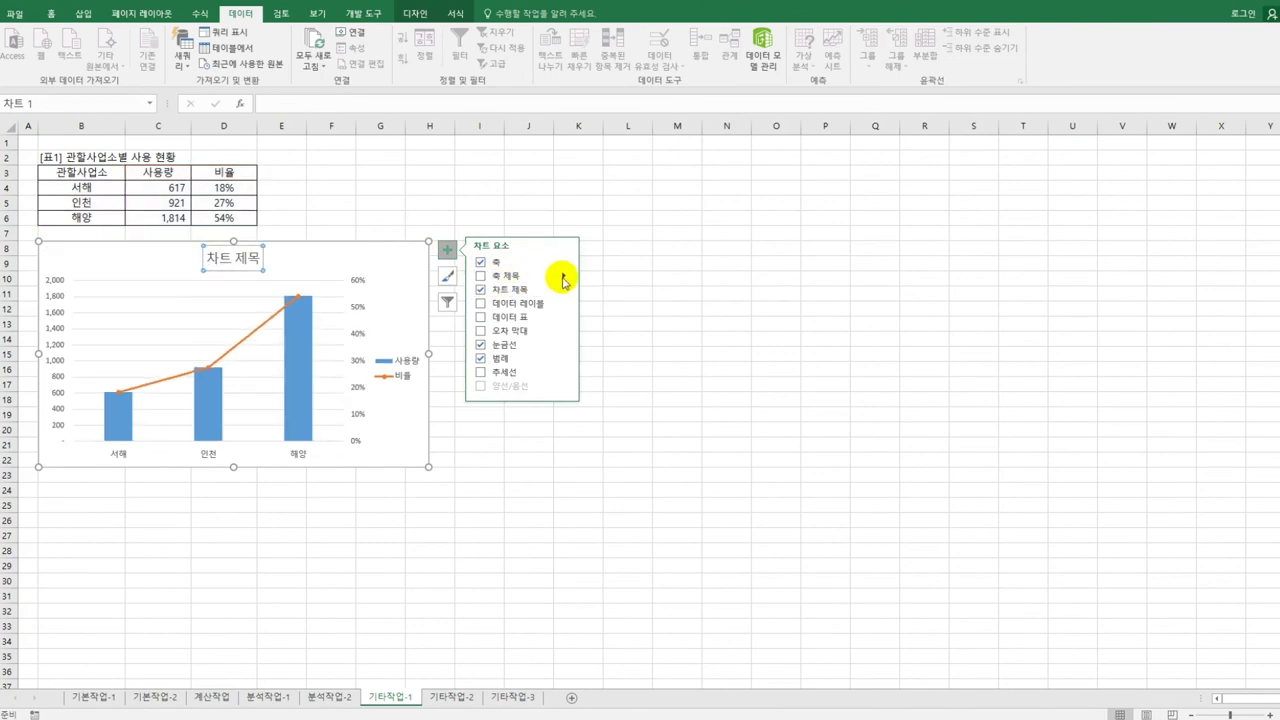
pyautogui.click(566, 276)
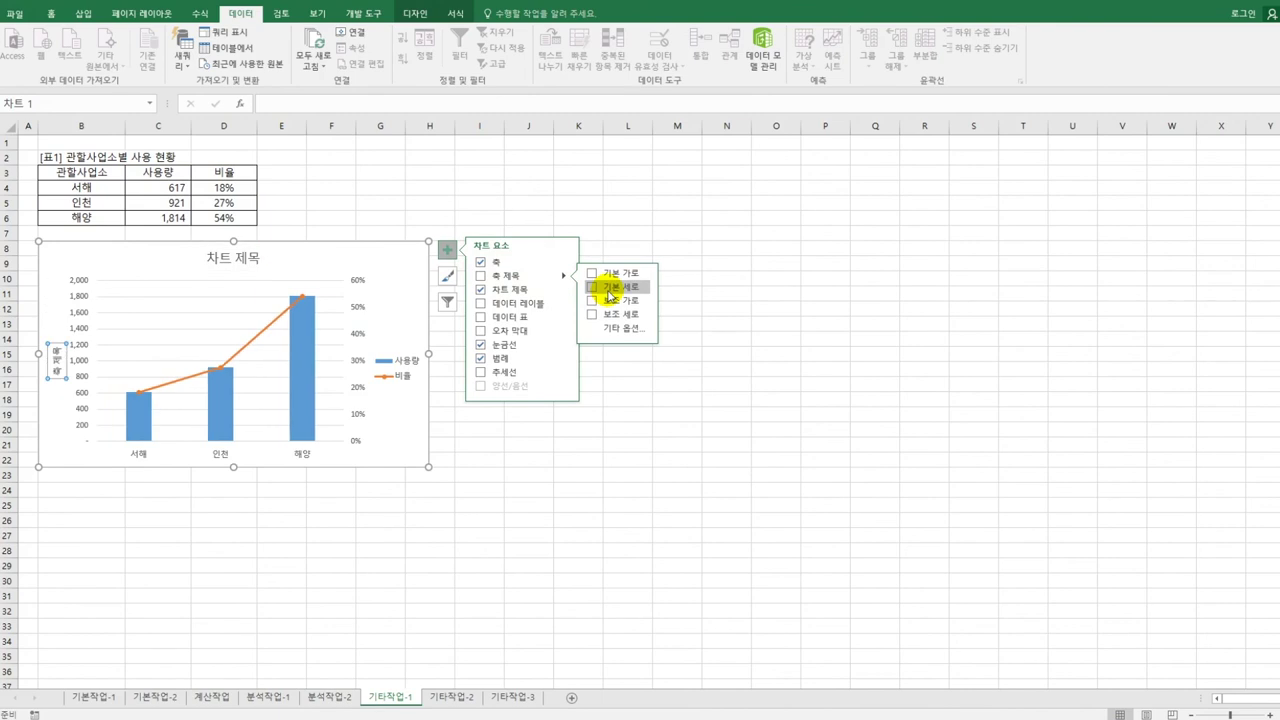
pyautogui.click(608, 293)
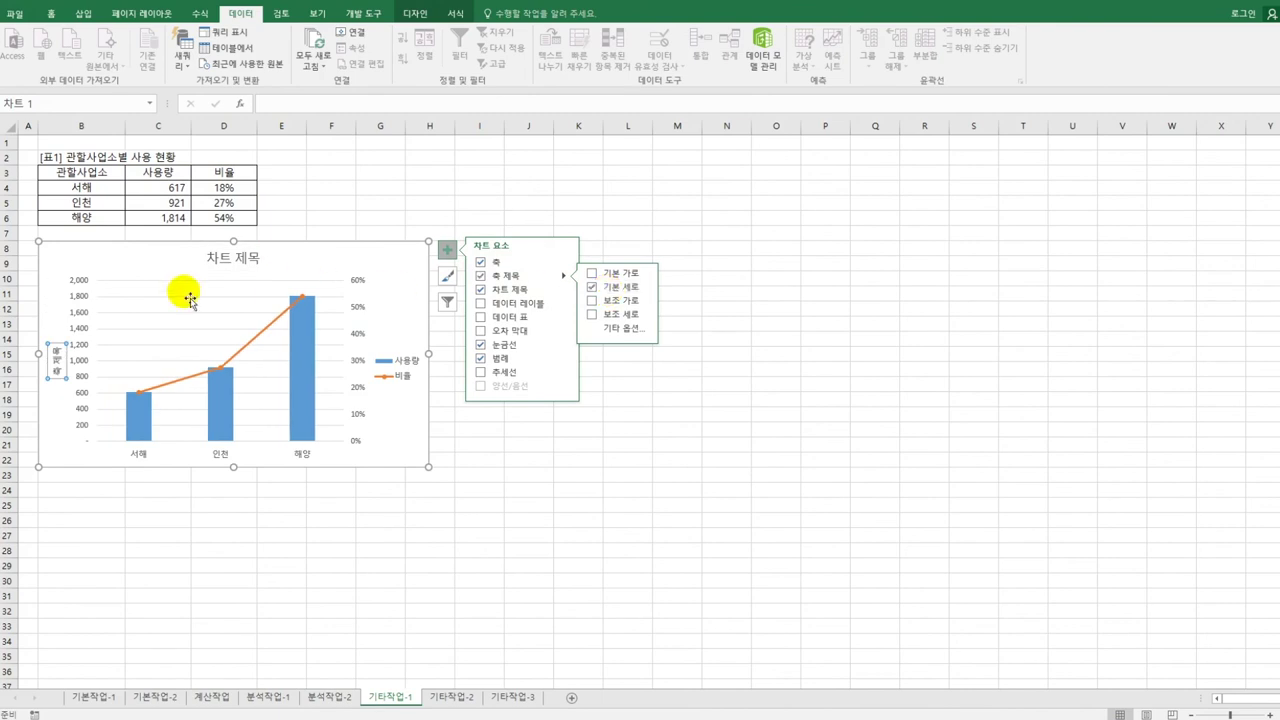
# Step: Replace the chart title's text with 관할사업소별 사용 현황
pyautogui.click(218, 266)
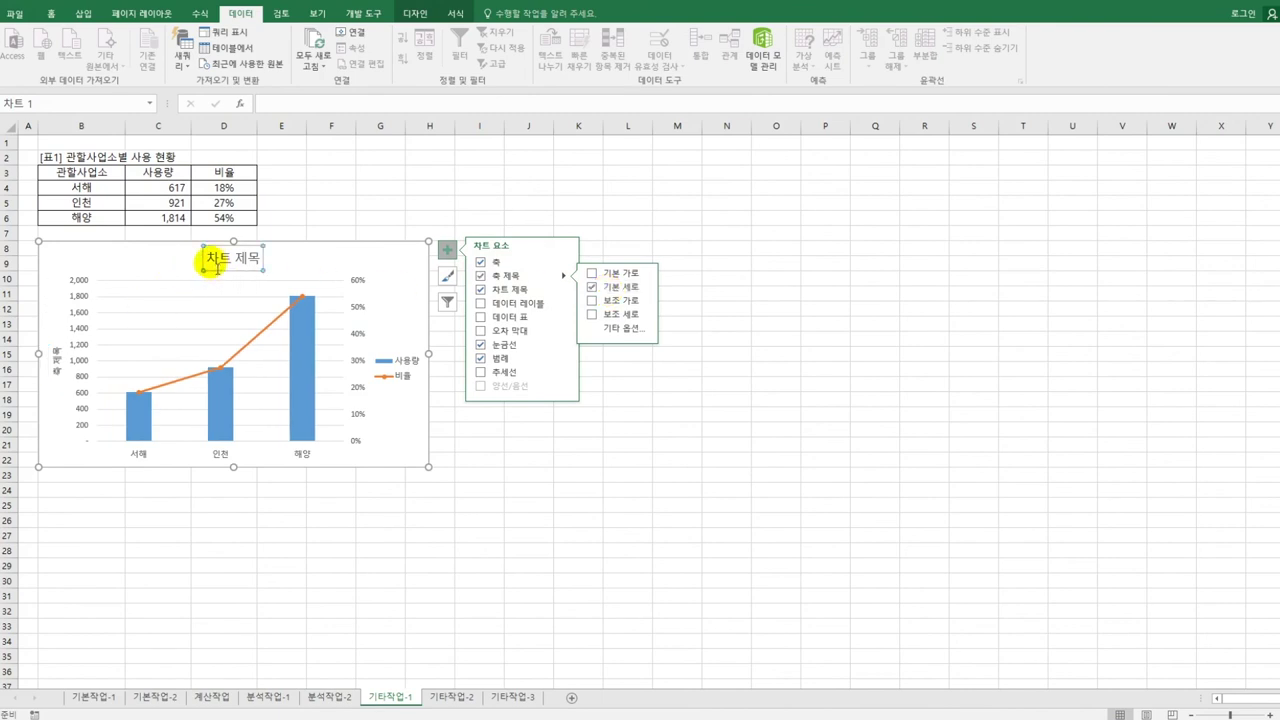
pyautogui.moveTo(206, 260); pyautogui.dragTo(257, 265)
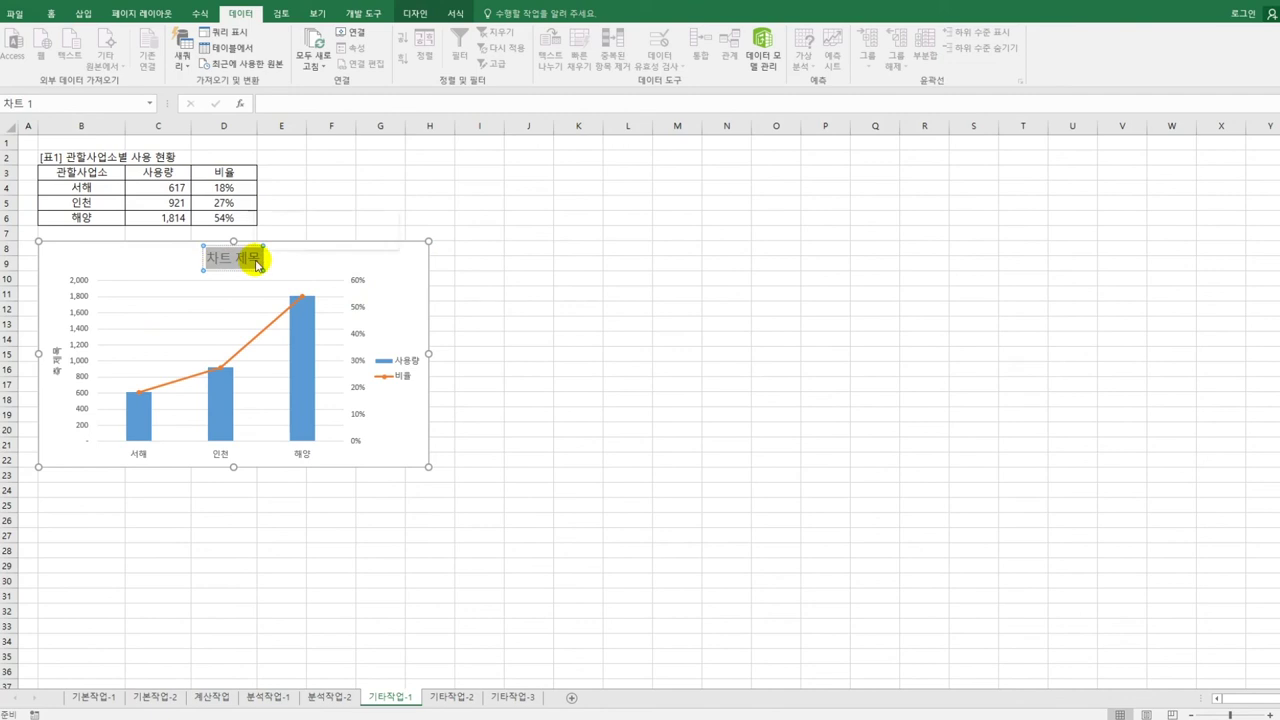
pyautogui.press('Delete')
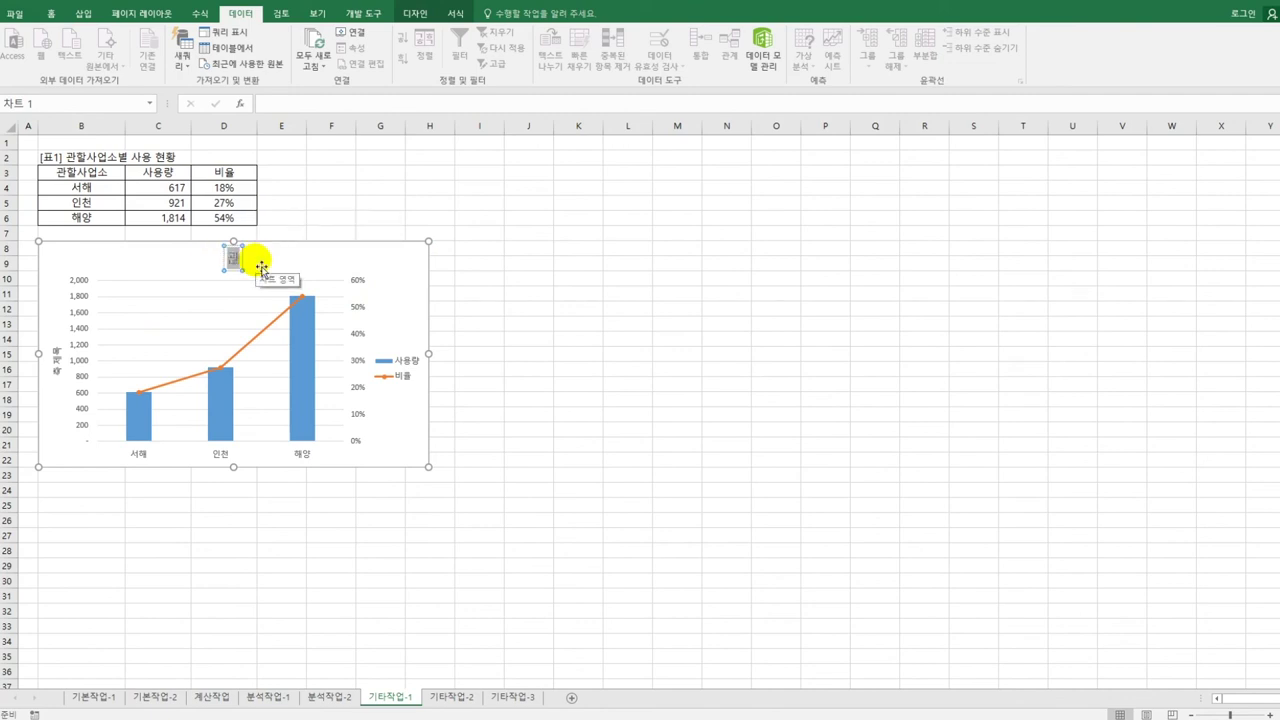
pyautogui.write('관하사업소')
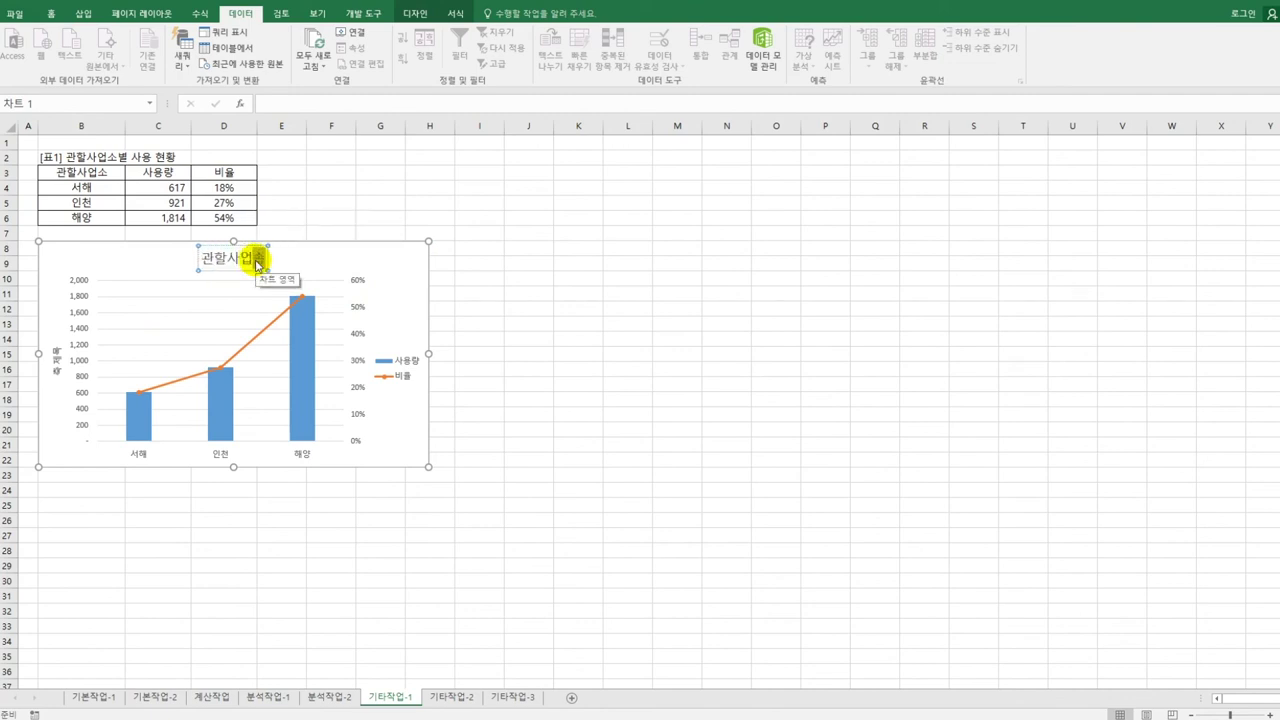
pyautogui.write('별 사용 현황')
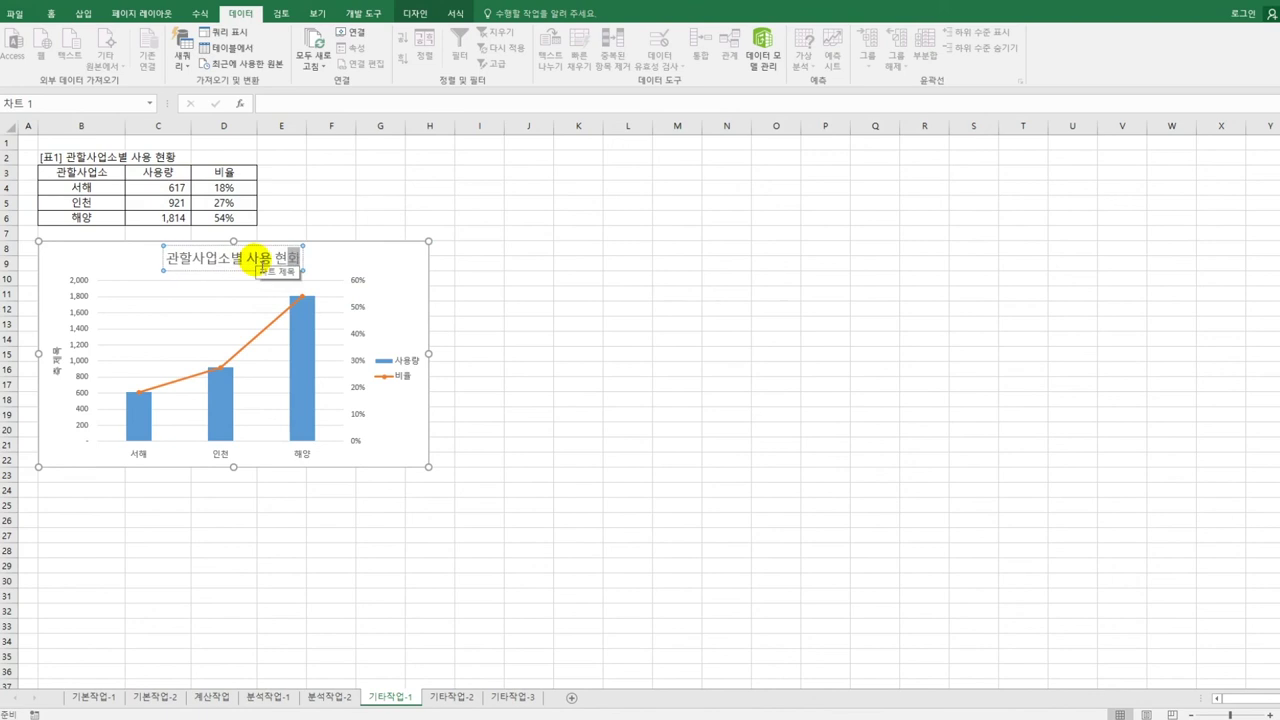
# Step: Change the primary vertical axis title to 사용량 and set its text direction to 세로
pyautogui.click(52, 358)
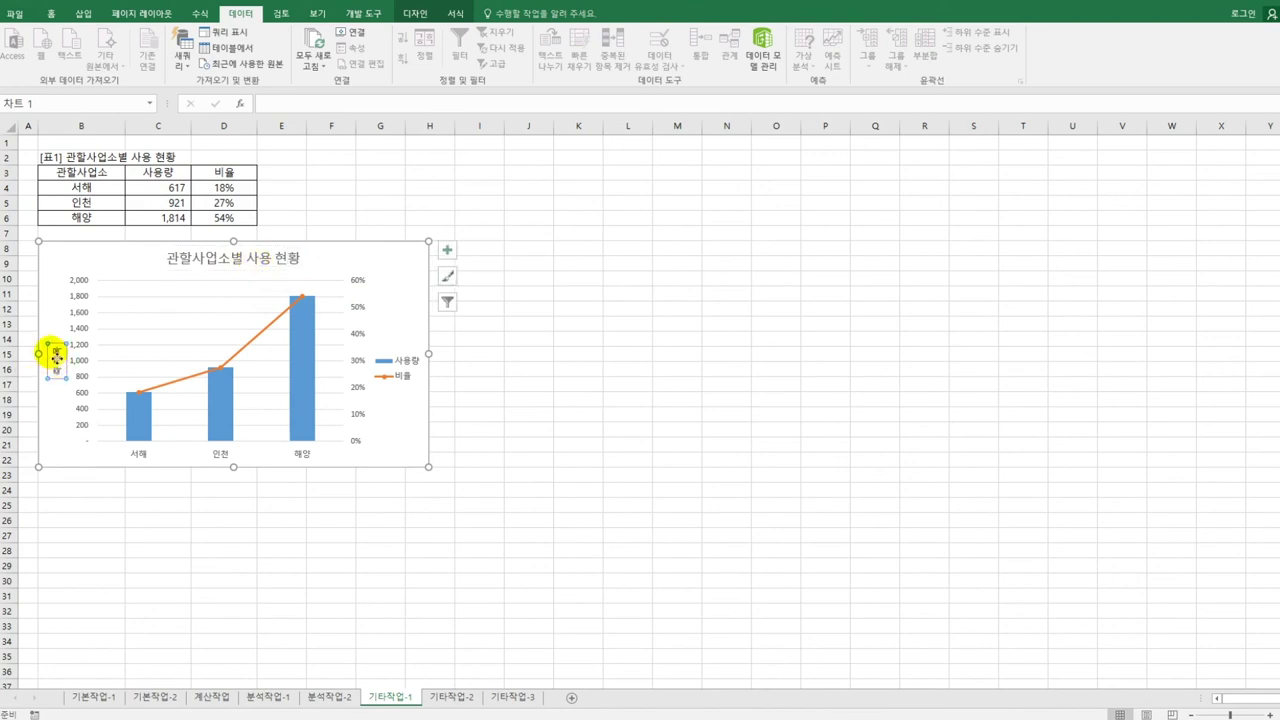
pyautogui.moveTo(64, 377); pyautogui.dragTo(70, 381)
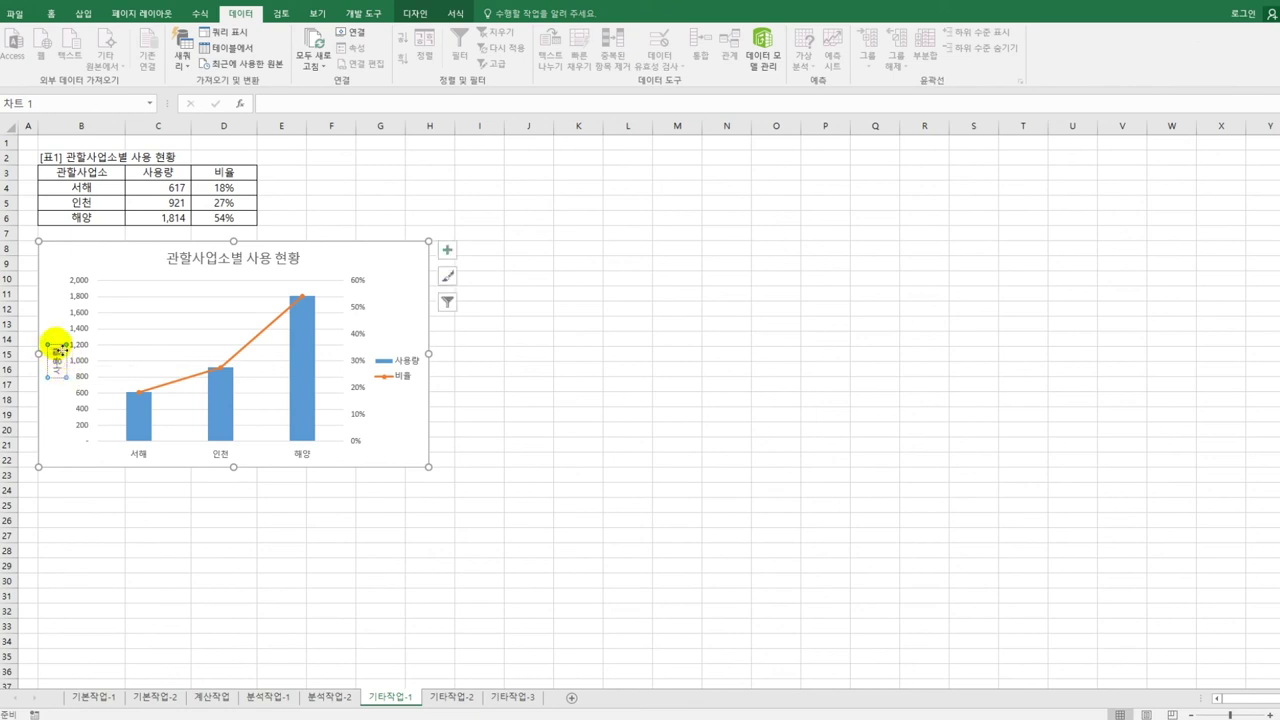
pyautogui.rightClick(58, 349)
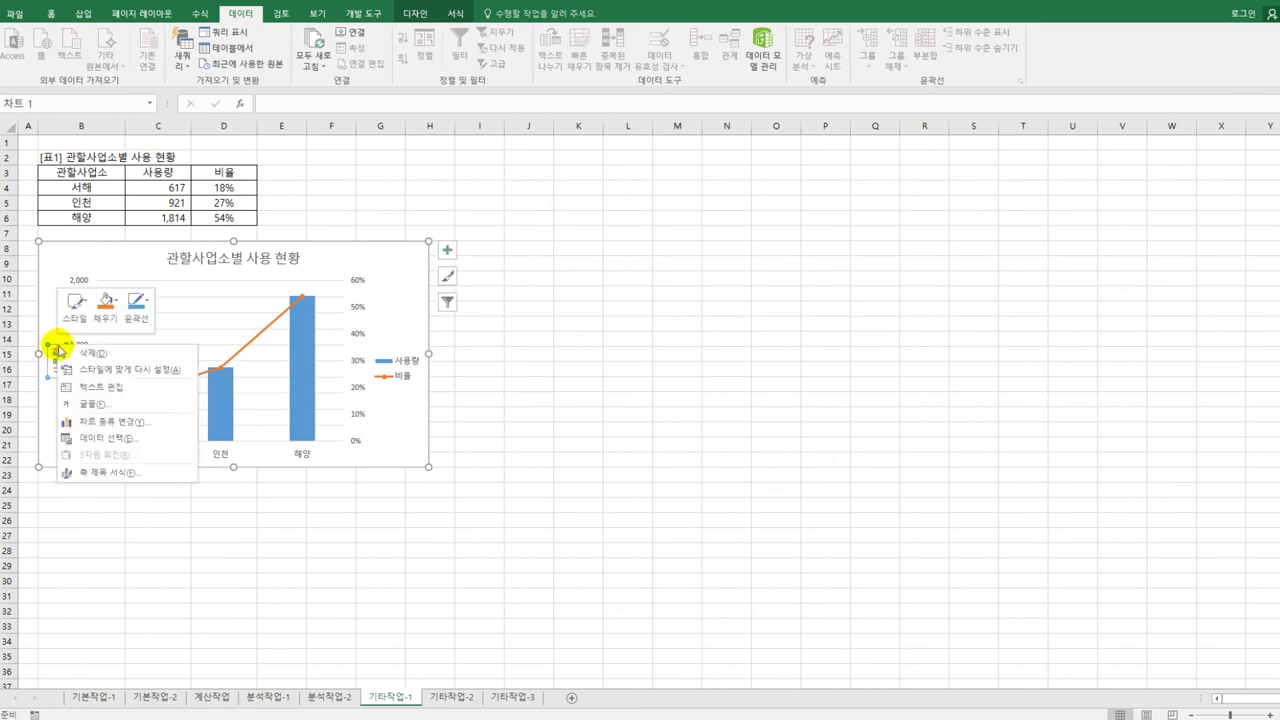
pyautogui.click(114, 473)
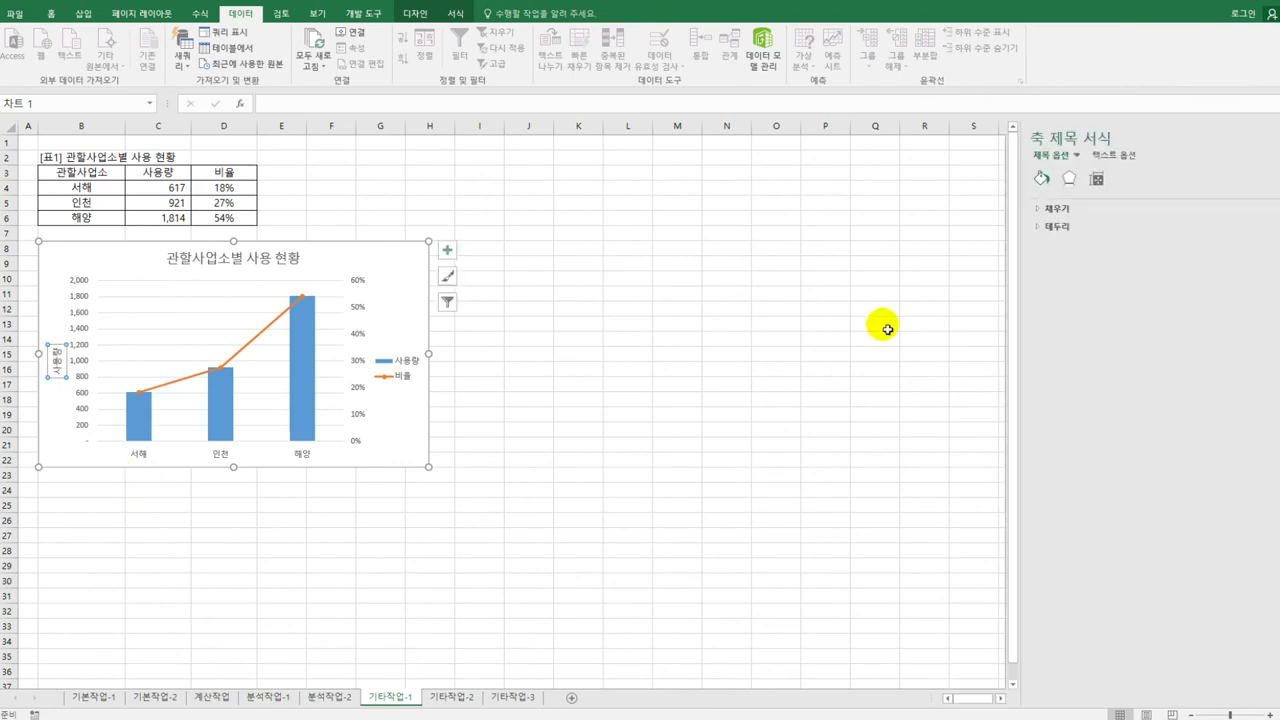
pyautogui.click(1097, 183)
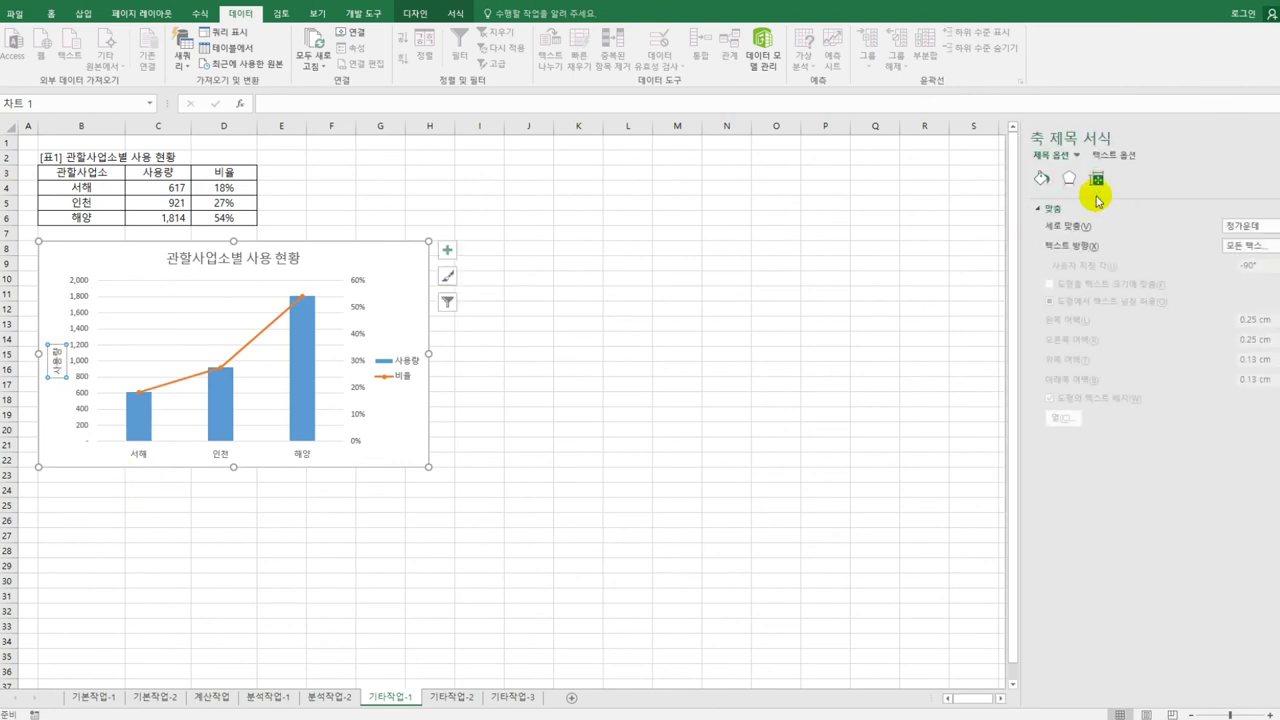
pyautogui.click(1270, 246)
pyautogui.click(1230, 316)
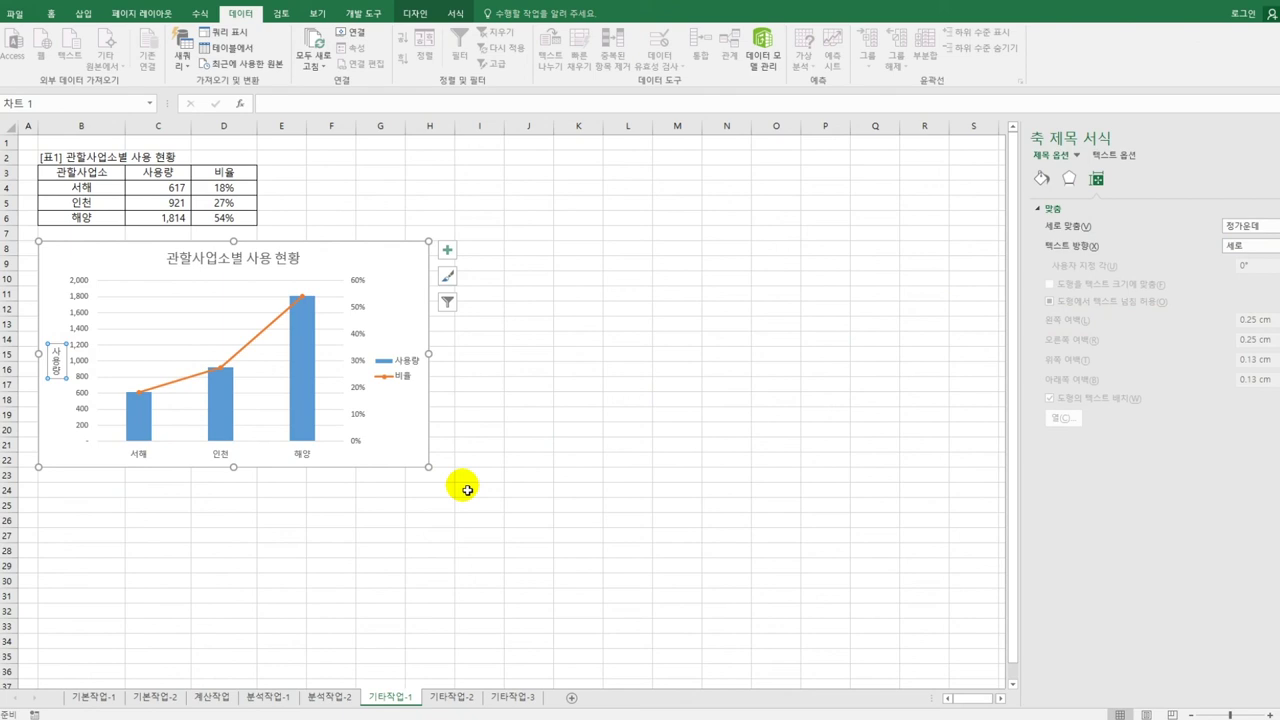
# Step: Set the major unit (주) of the primary vertical axis to 400
pyautogui.click(80, 302)
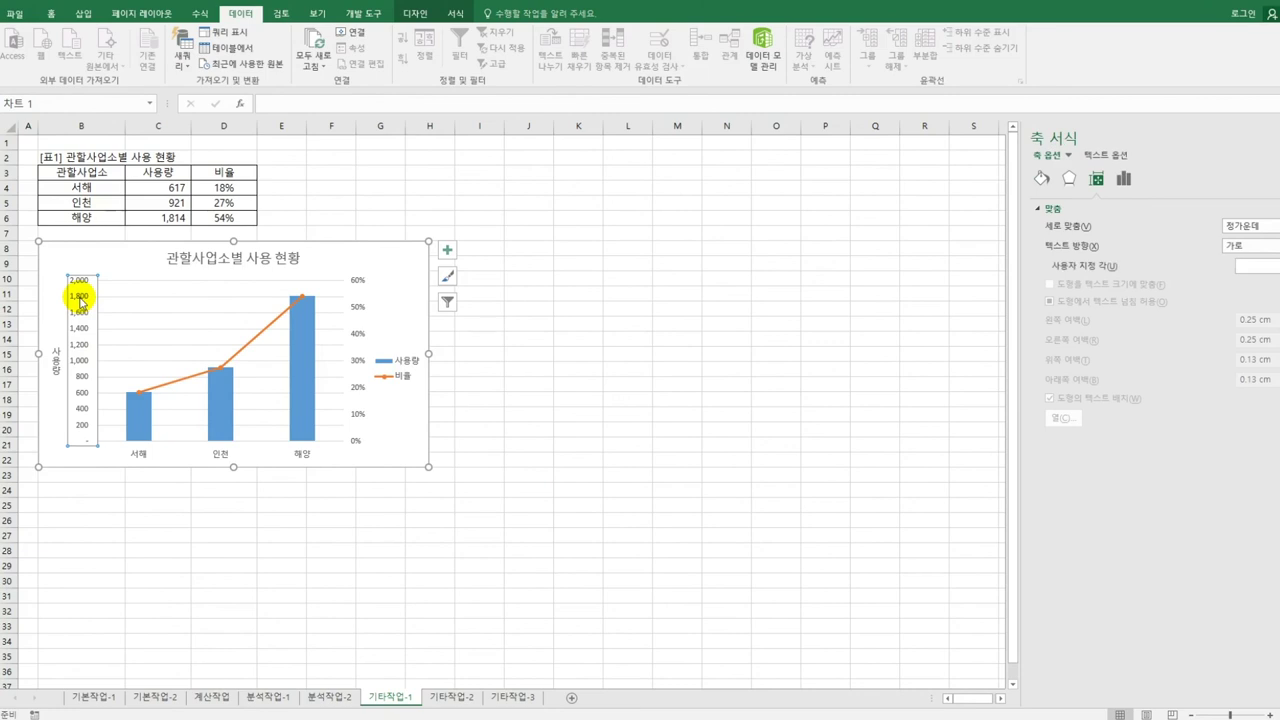
pyautogui.click(1124, 180)
pyautogui.click(1088, 207)
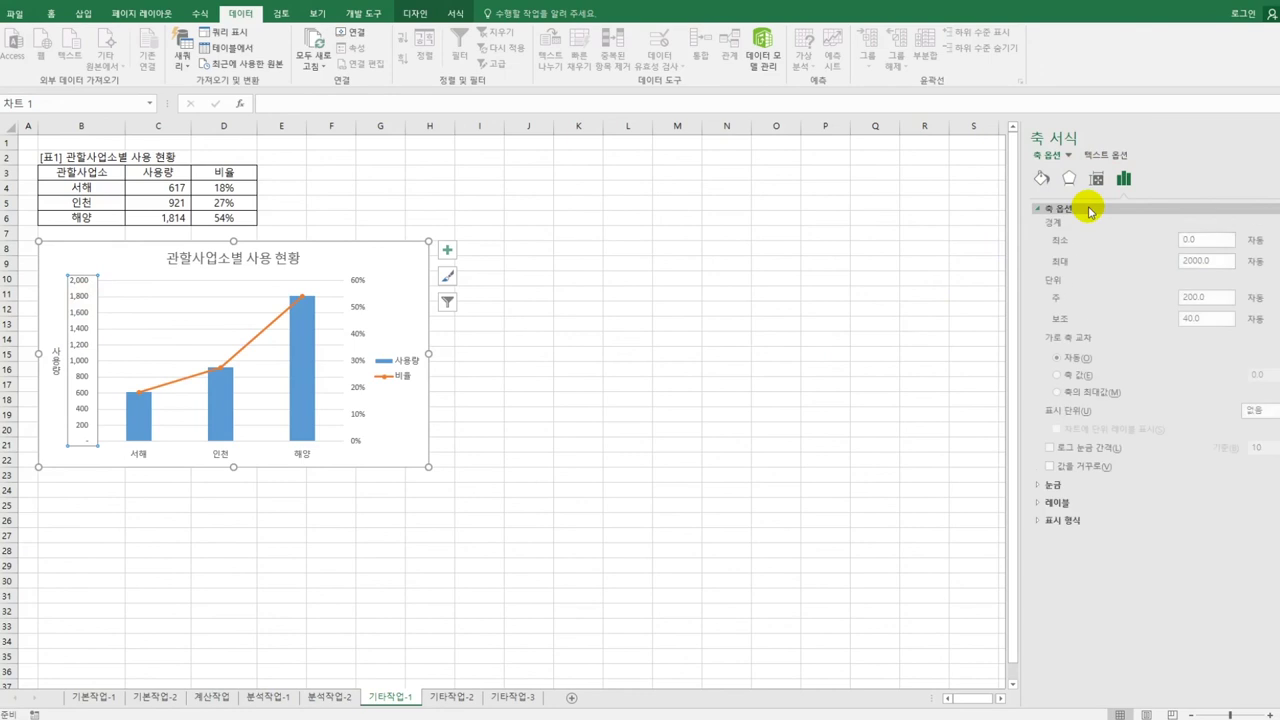
pyautogui.doubleClick(1222, 264)
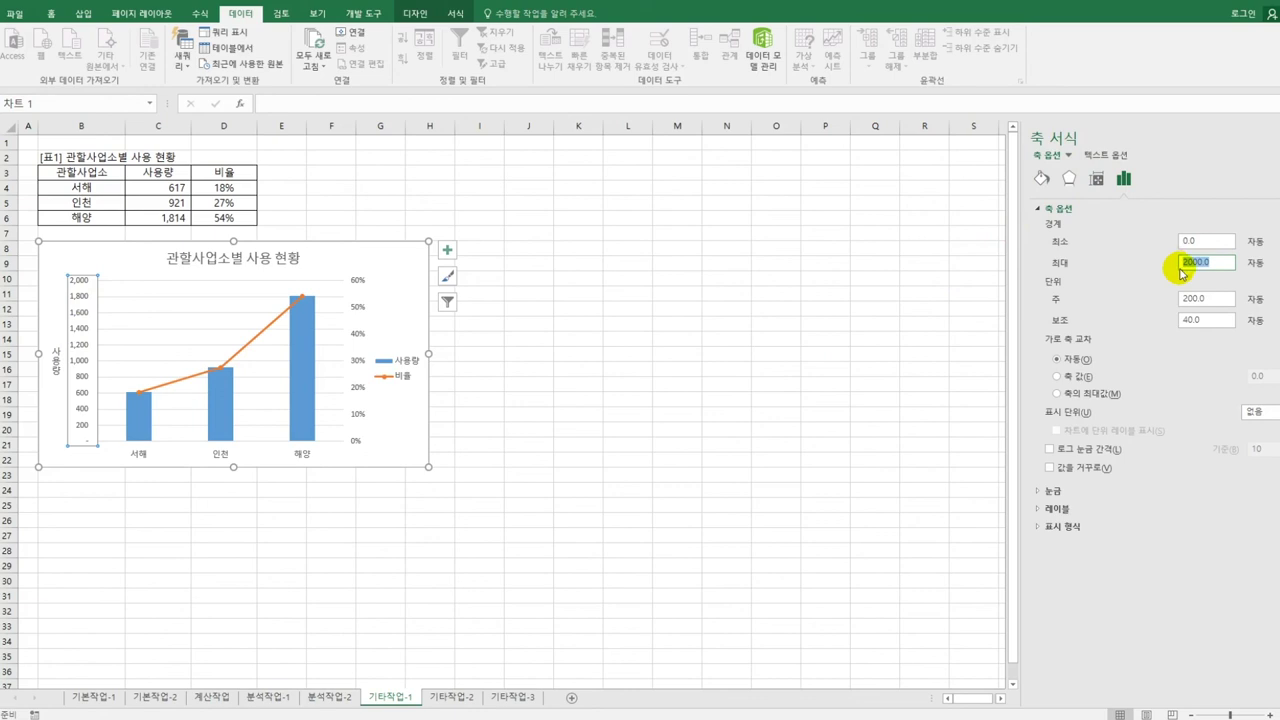
pyautogui.click(1207, 299)
pyautogui.doubleClick(1207, 299)
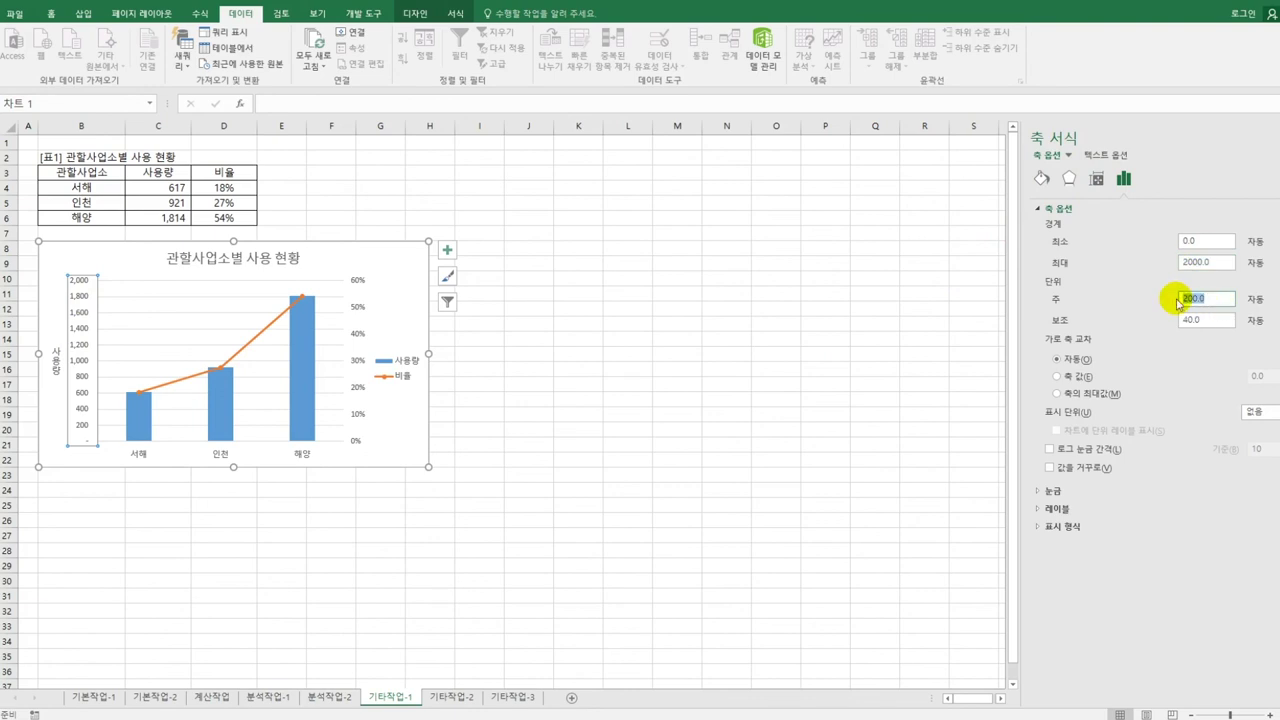
pyautogui.write('400')
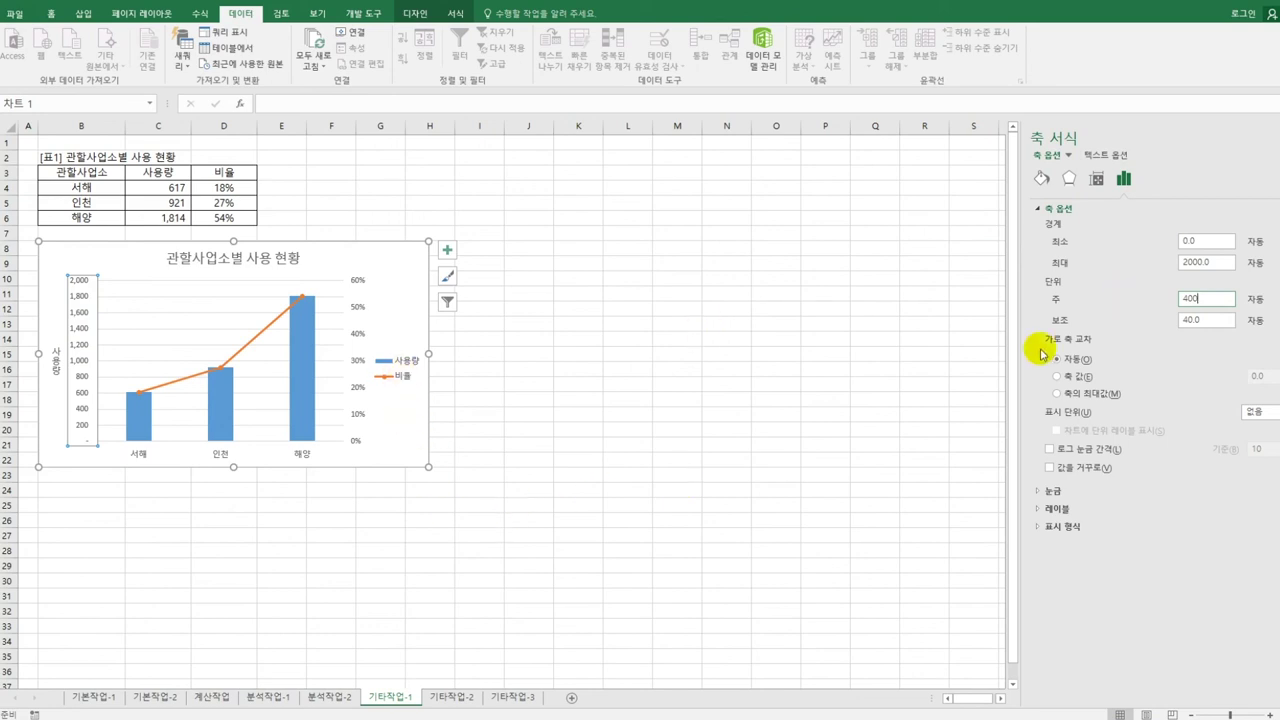
# Step: Set the maximum bound (최대) of the secondary vertical axis to 0.6
pyautogui.click(359, 310)
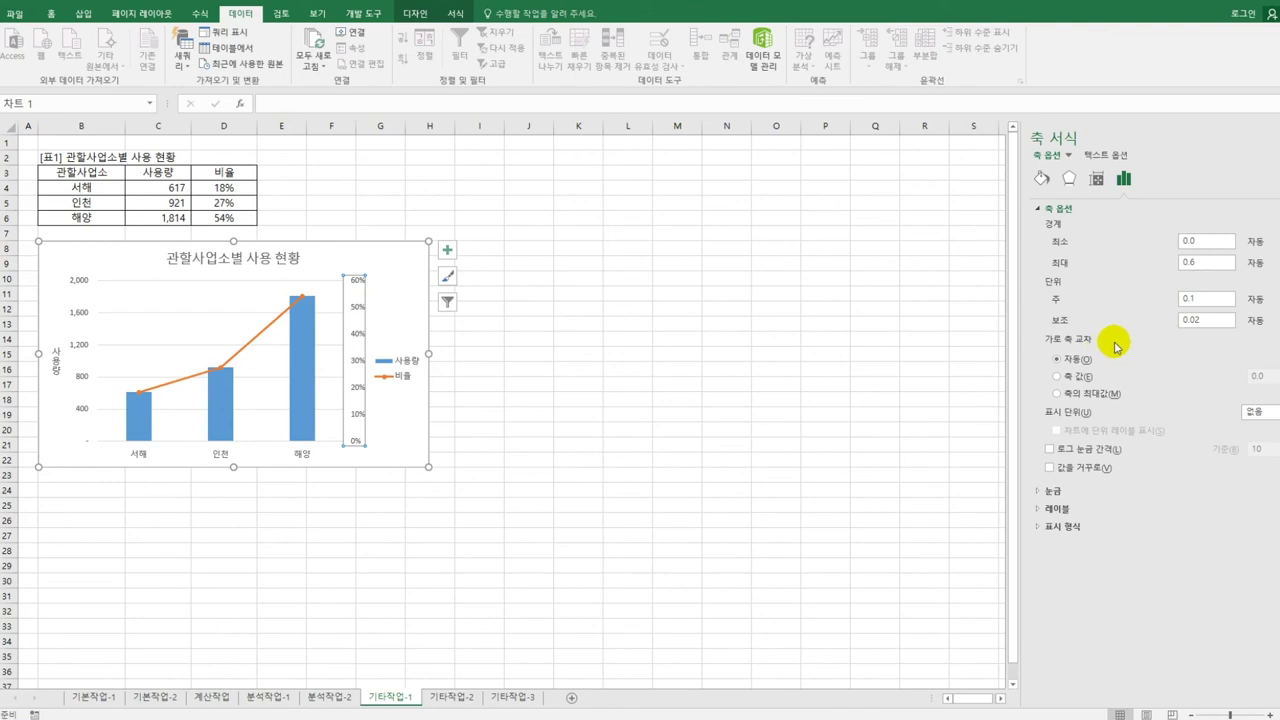
pyautogui.click(1210, 300)
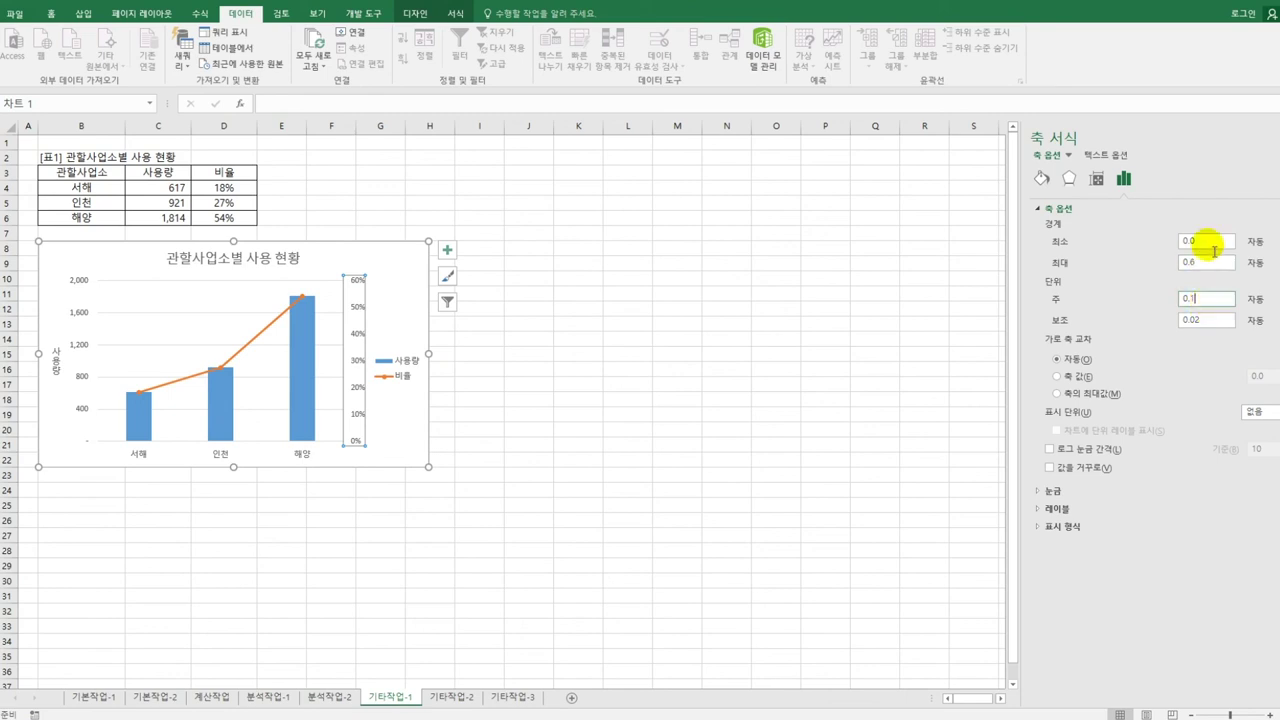
pyautogui.moveTo(1210, 262); pyautogui.dragTo(1150, 264)
pyautogui.write('0')
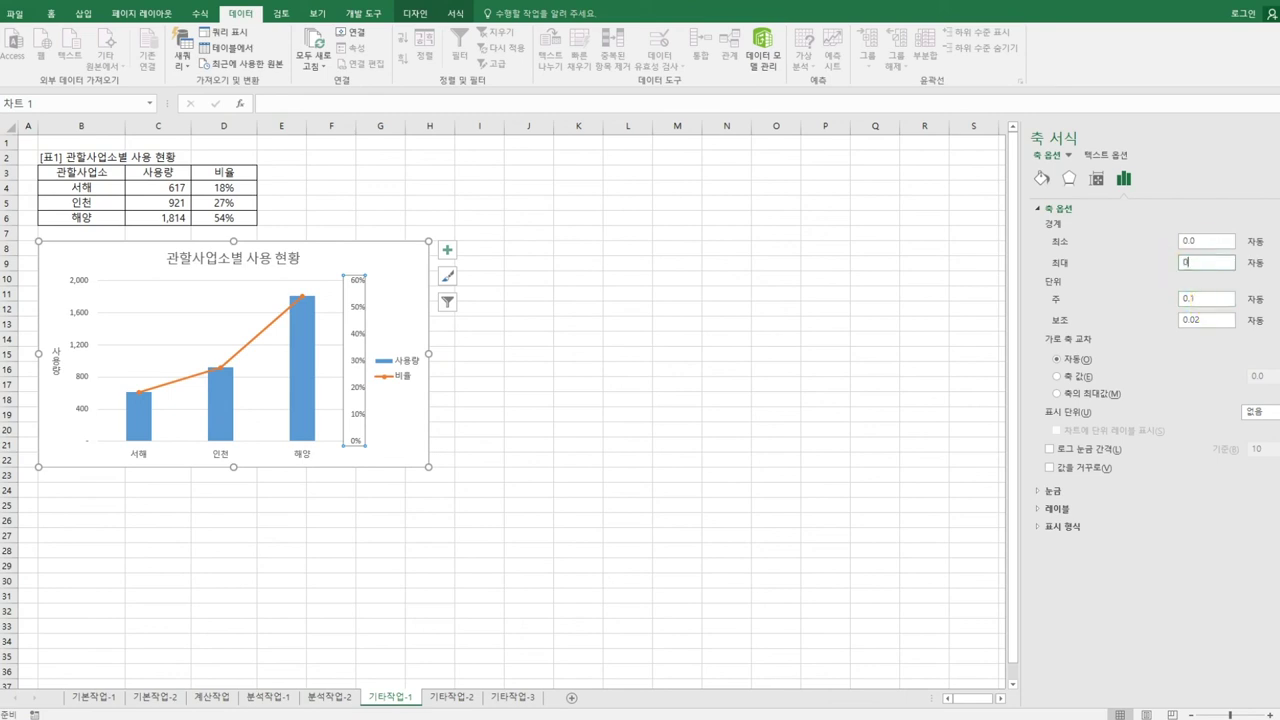
pyautogui.write('.6')
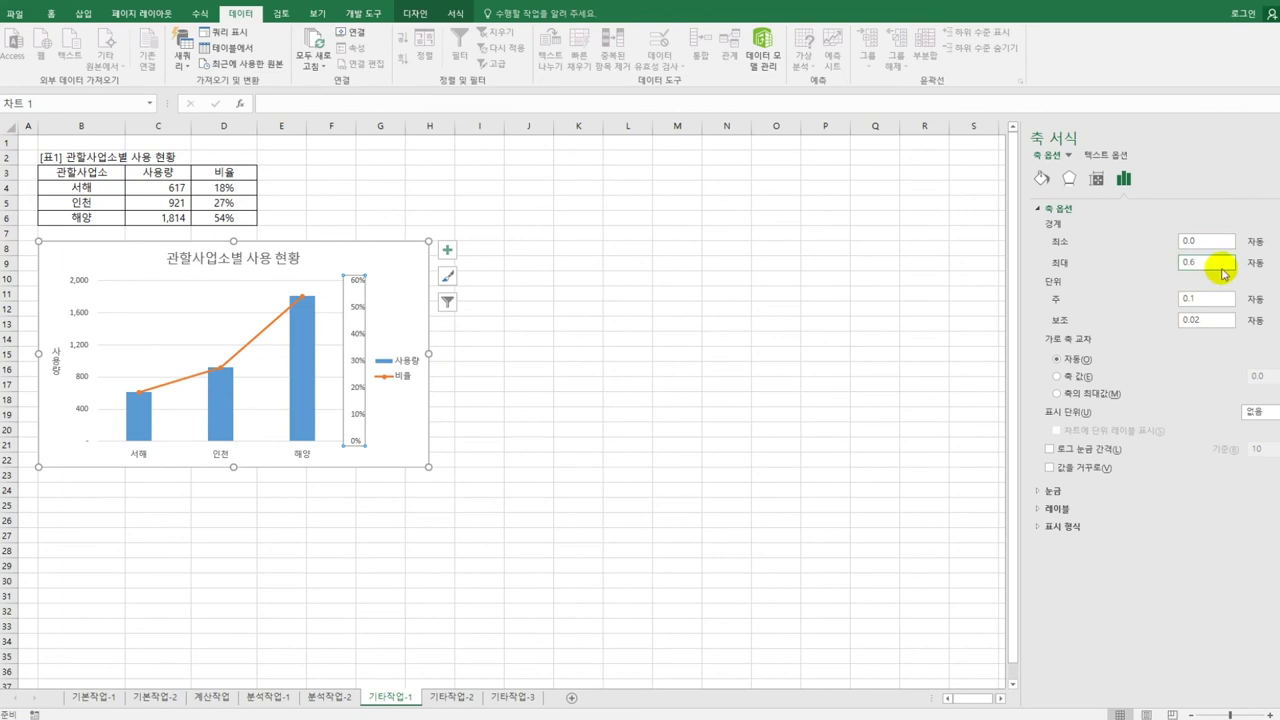
pyautogui.click(1215, 304)
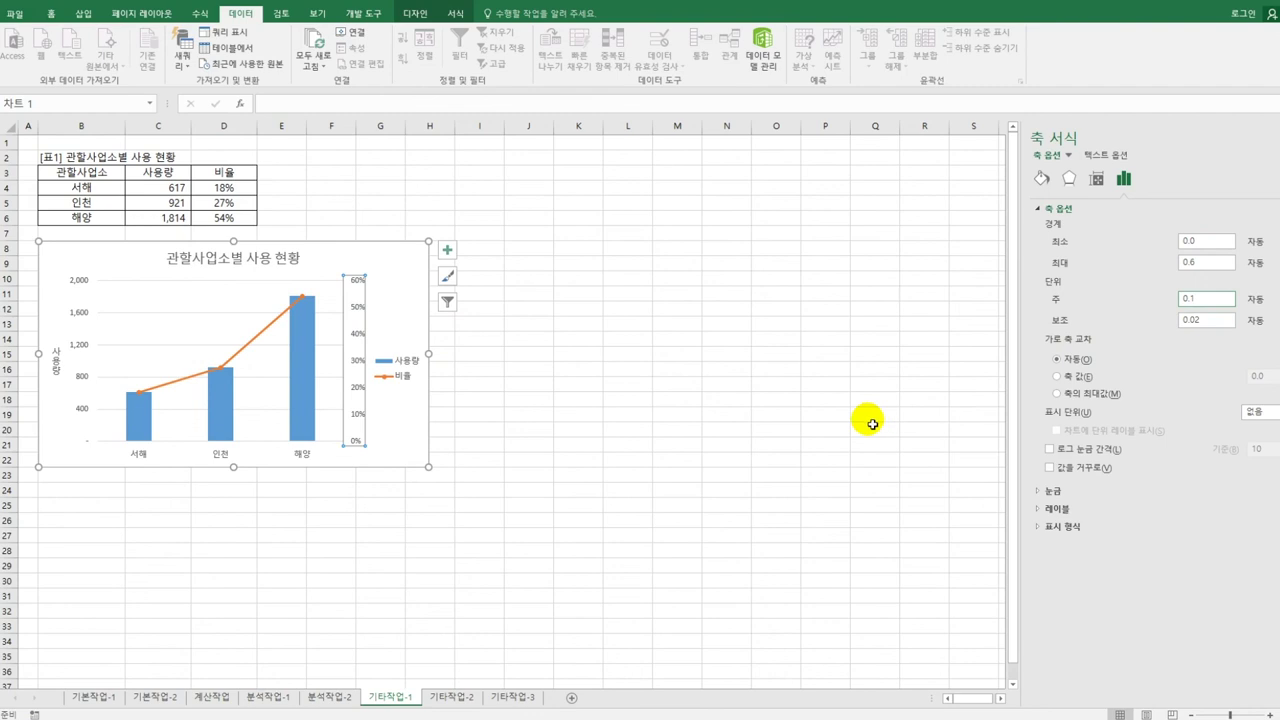
pyautogui.click(546, 521)
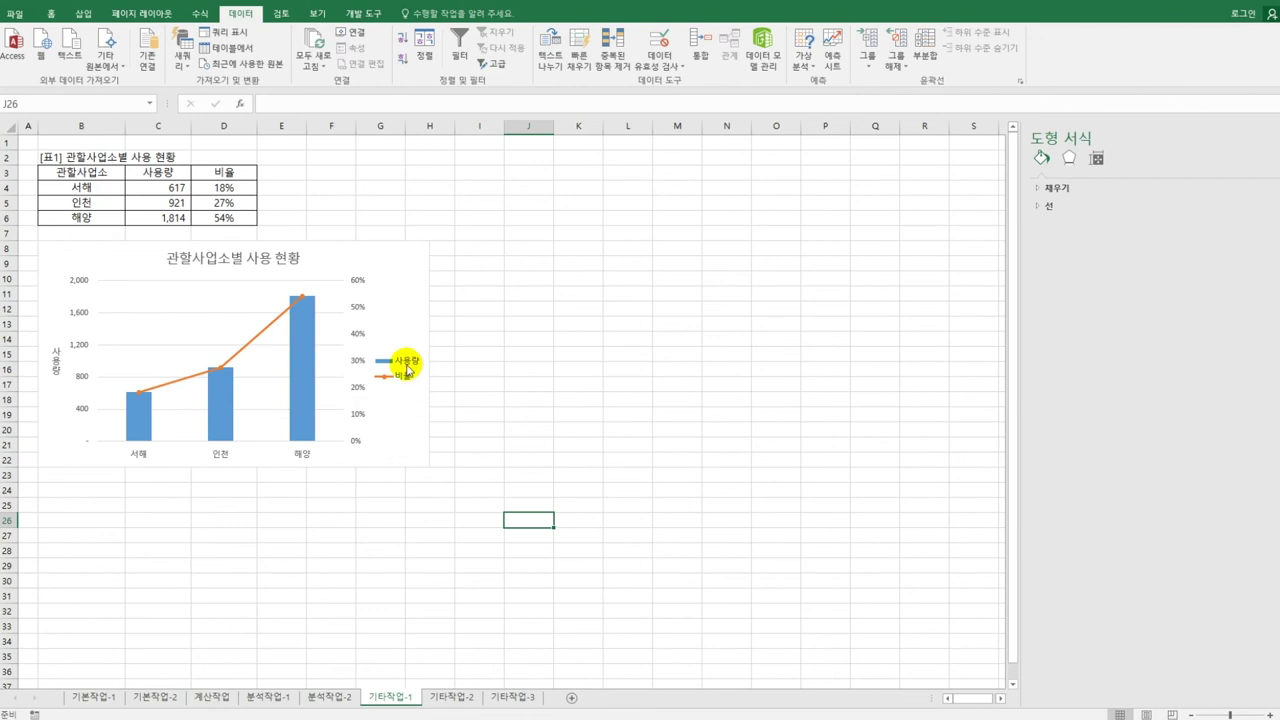
# Step: Apply the theme shape style with a white fill and orange outline to the chart legend
pyautogui.click(406, 366)
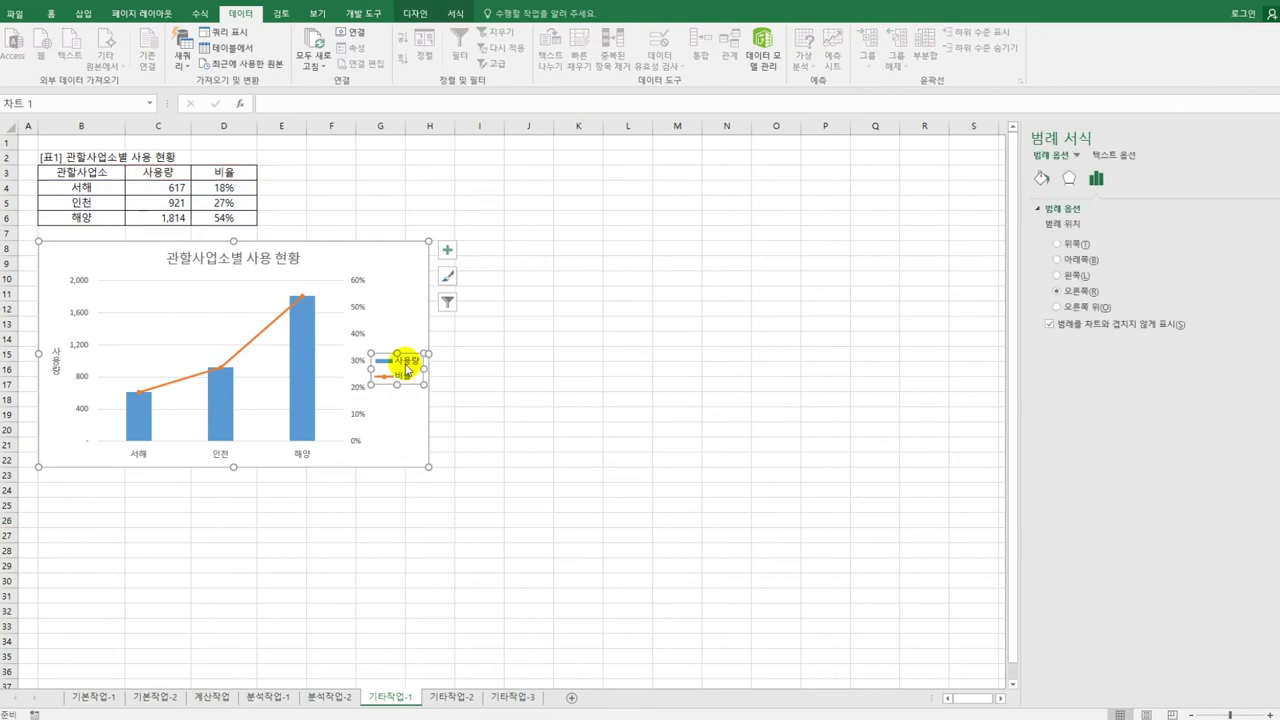
pyautogui.click(453, 15)
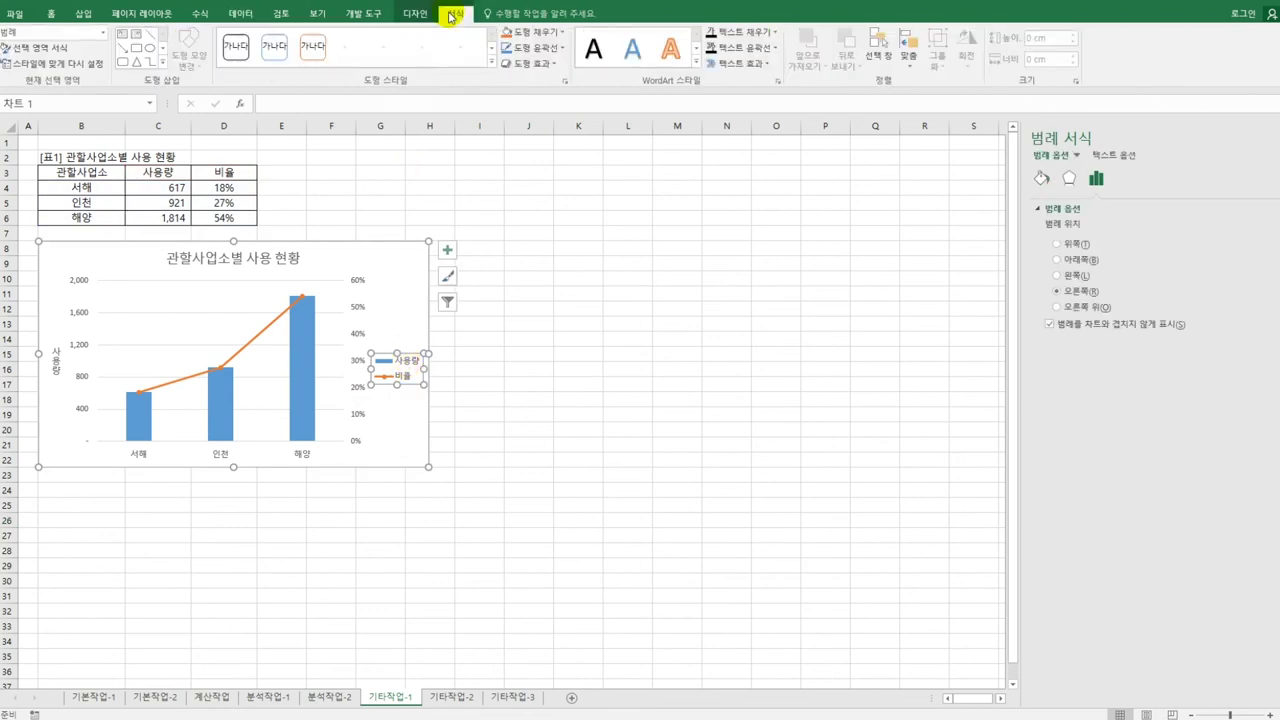
pyautogui.click(492, 64)
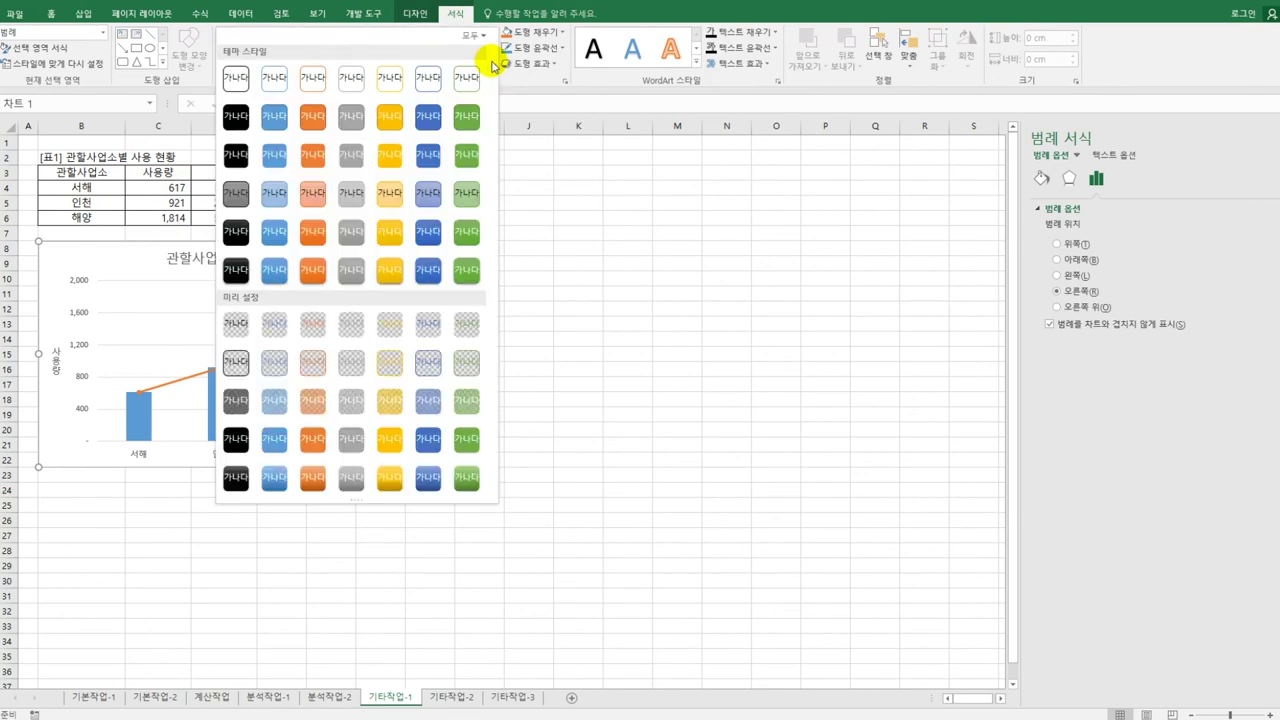
pyautogui.click(321, 88)
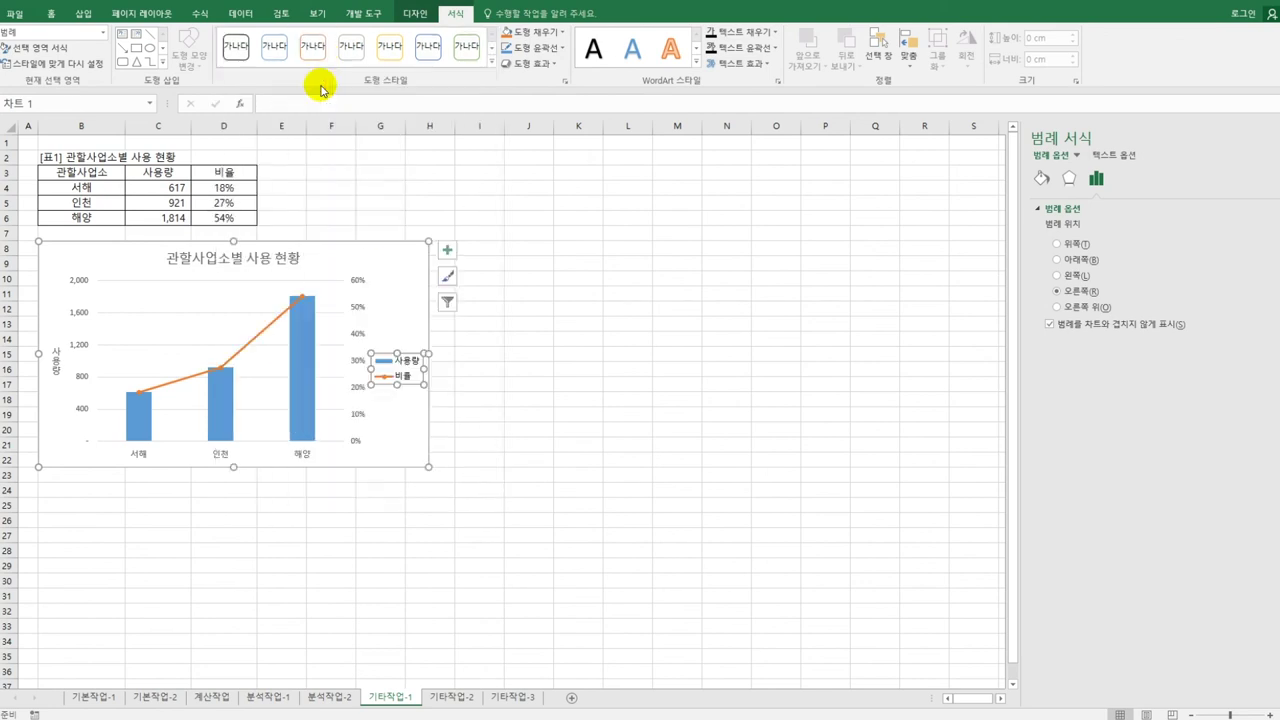
pyautogui.click(508, 370)
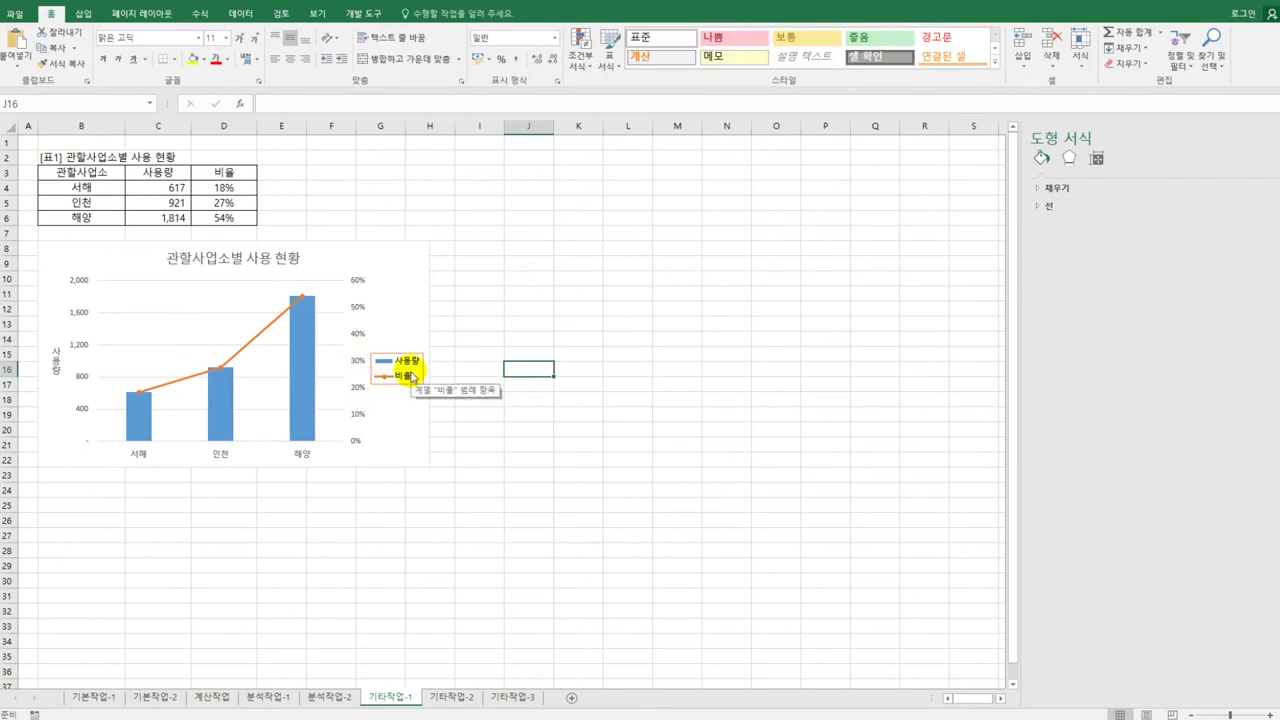
# Step: Give the chart area's border rounded corners (둥근 모서리)
pyautogui.click(417, 286)
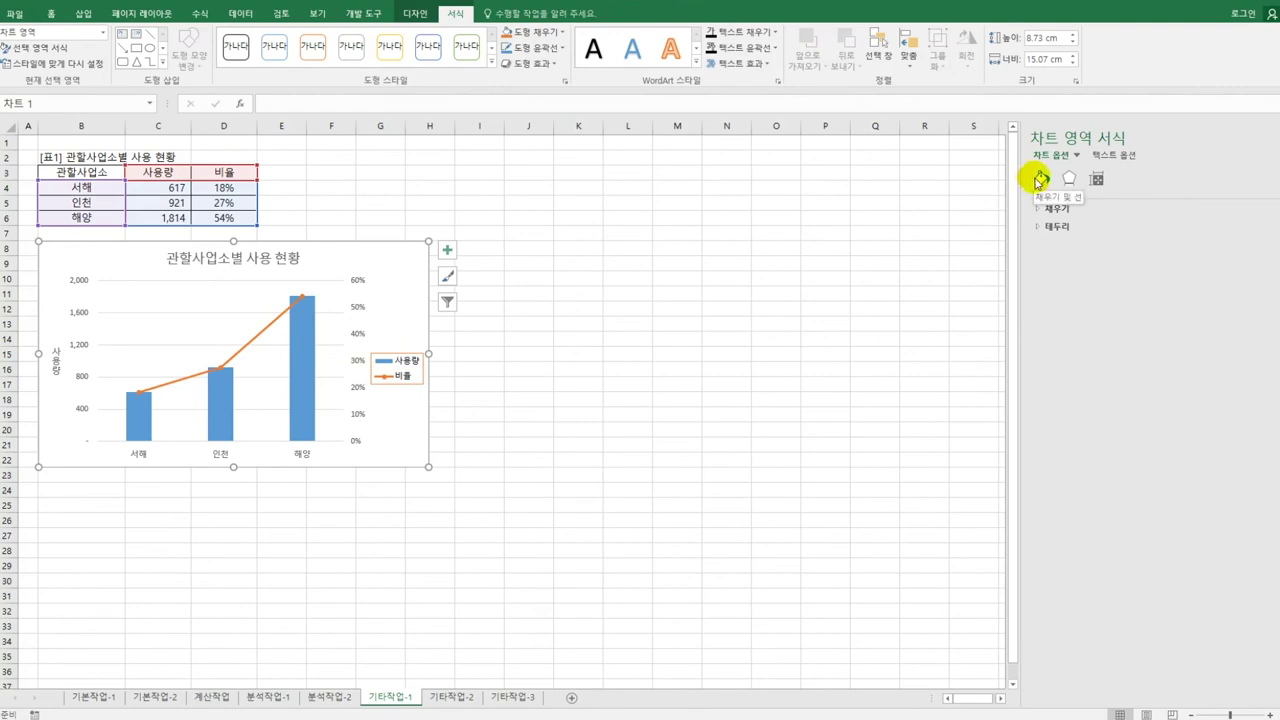
pyautogui.click(1048, 226)
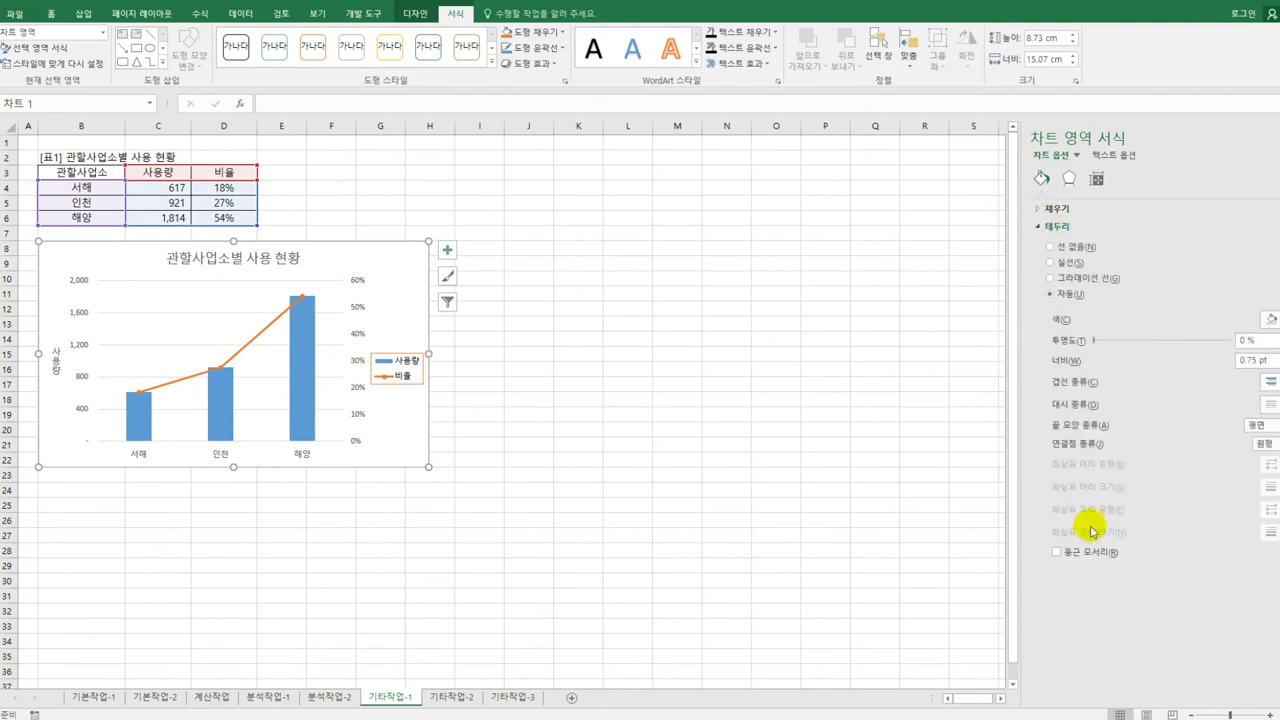
pyautogui.click(1093, 560)
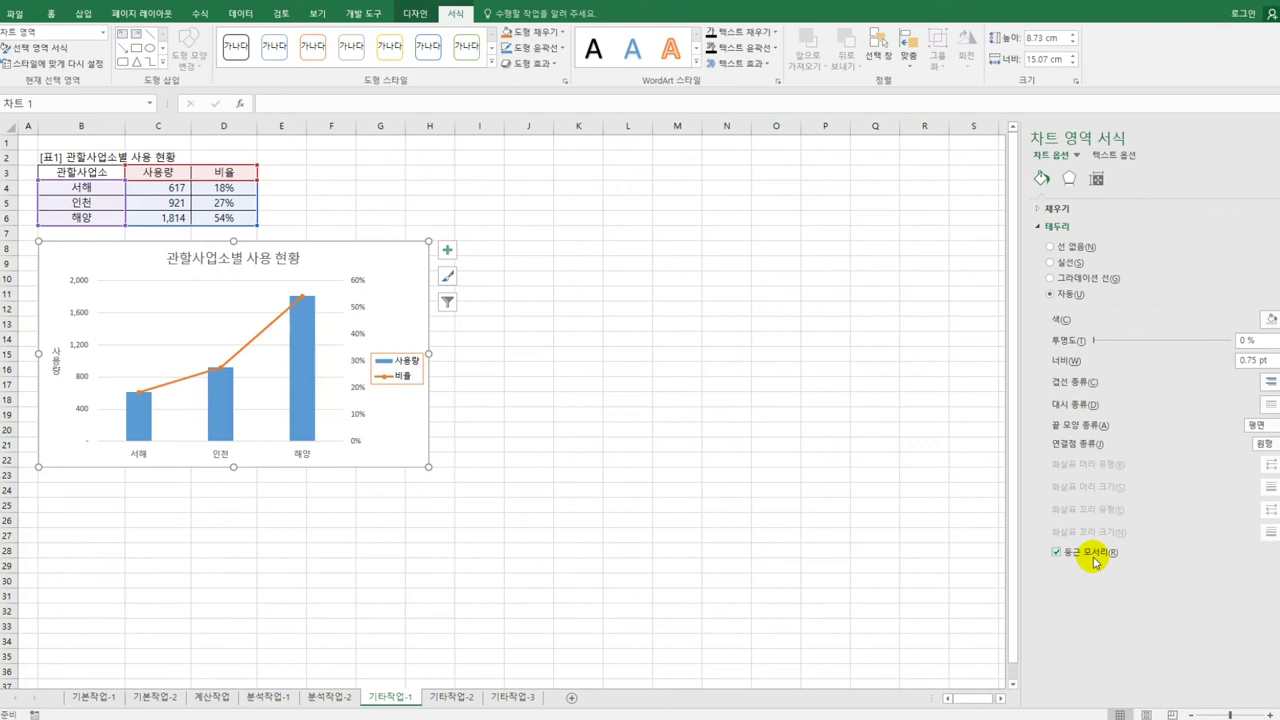
# Step: Apply the centred inner (안쪽) shadow preset to the chart area
pyautogui.click(1069, 178)
pyautogui.click(1063, 209)
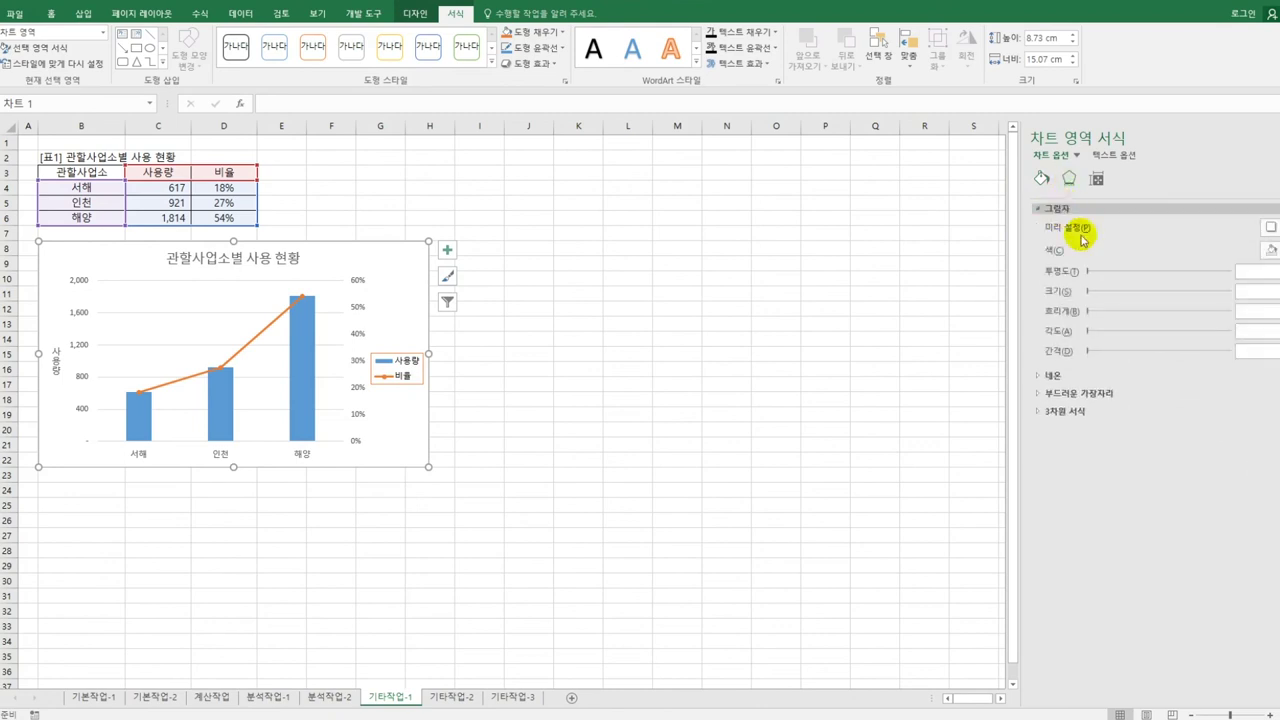
pyautogui.click(1271, 227)
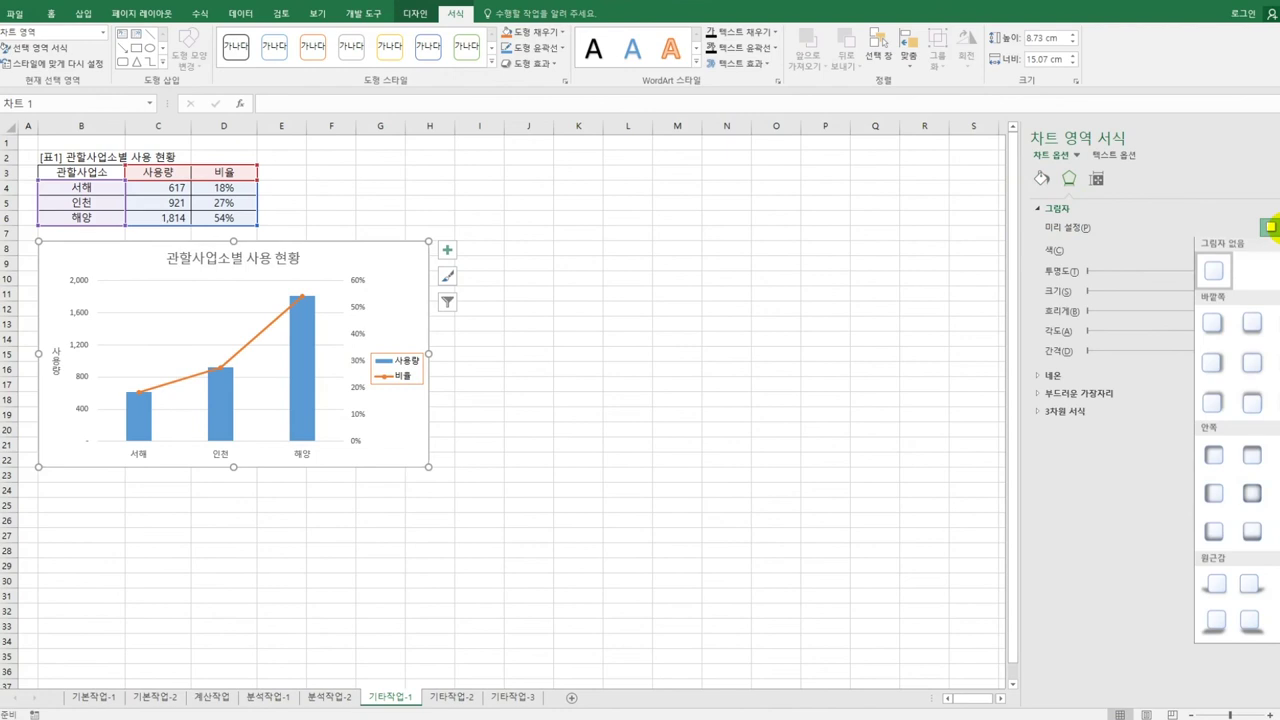
pyautogui.click(1250, 494)
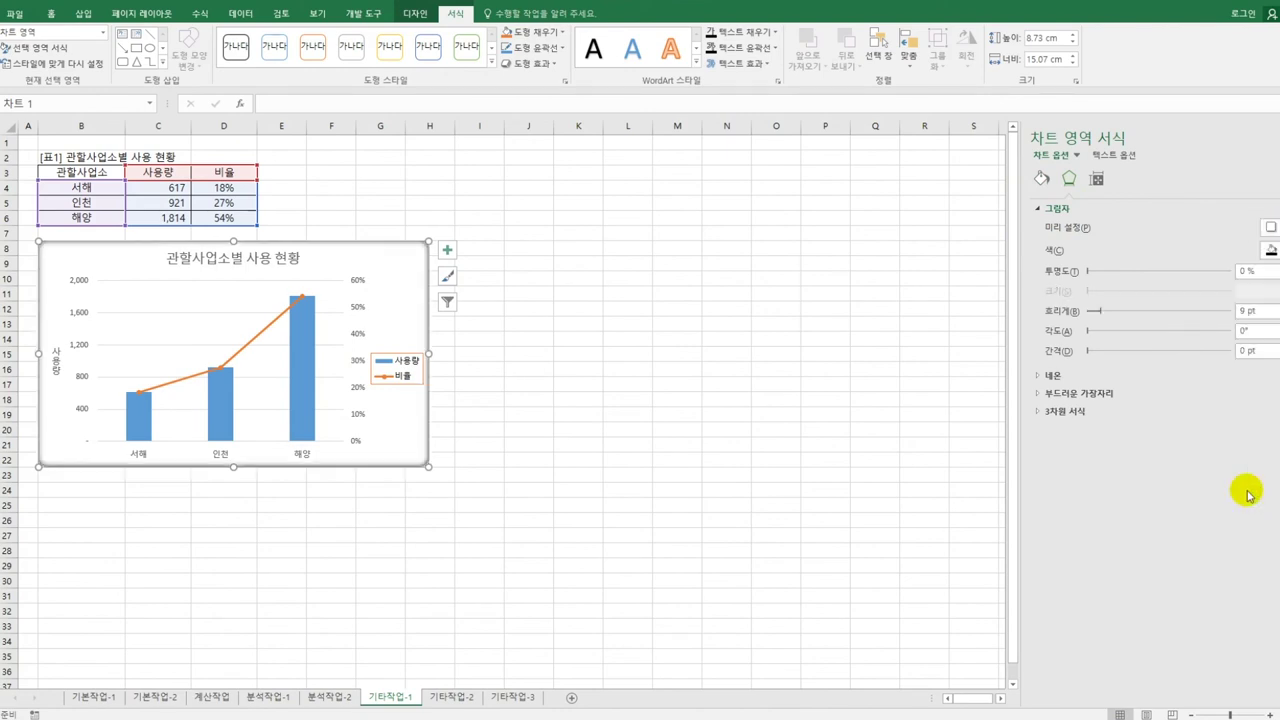
pyautogui.click(565, 464)
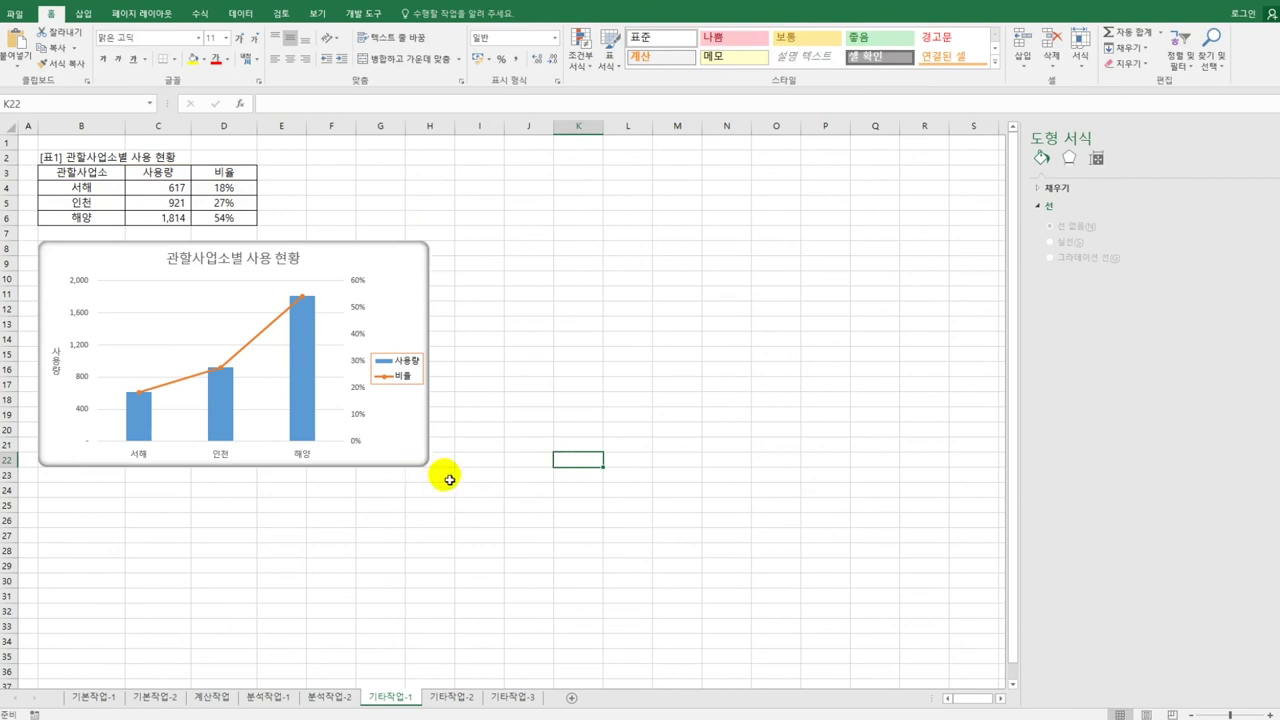
pyautogui.click(536, 529)
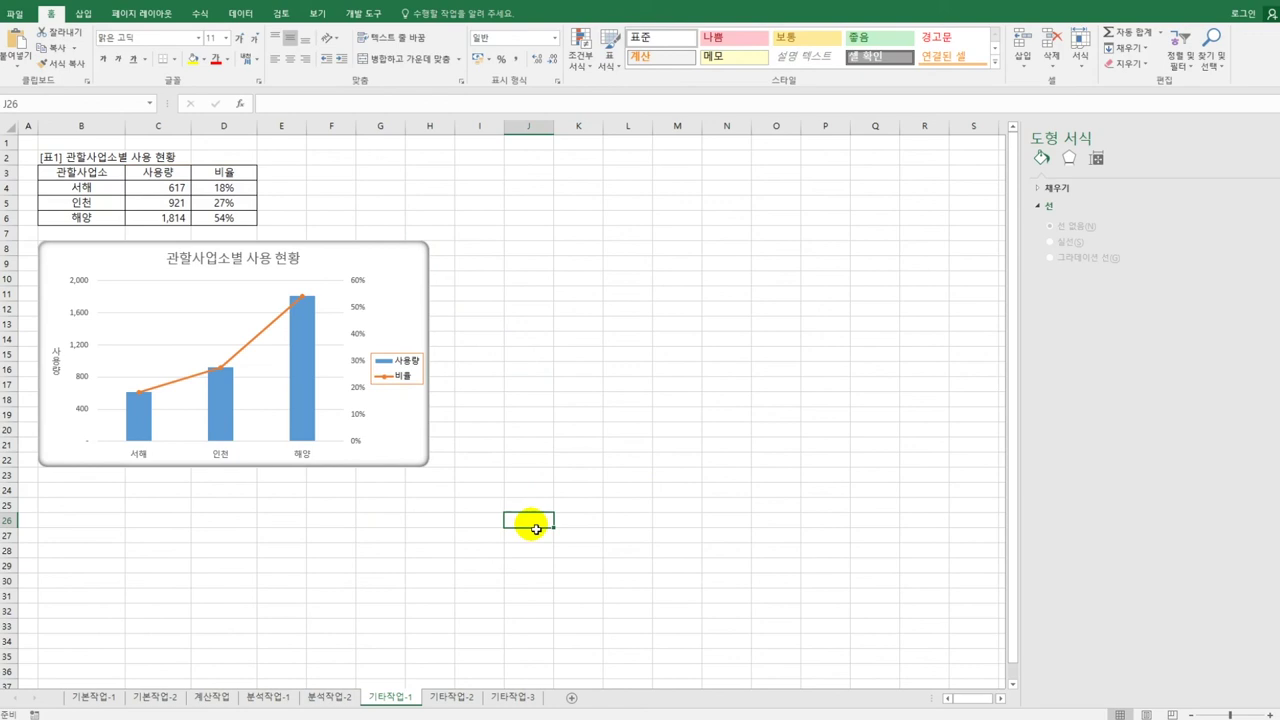
# Step: Start recording a macro named 서식적용 on sheet 기타작업-2, stored in the current workbook
pyautogui.click(458, 697)
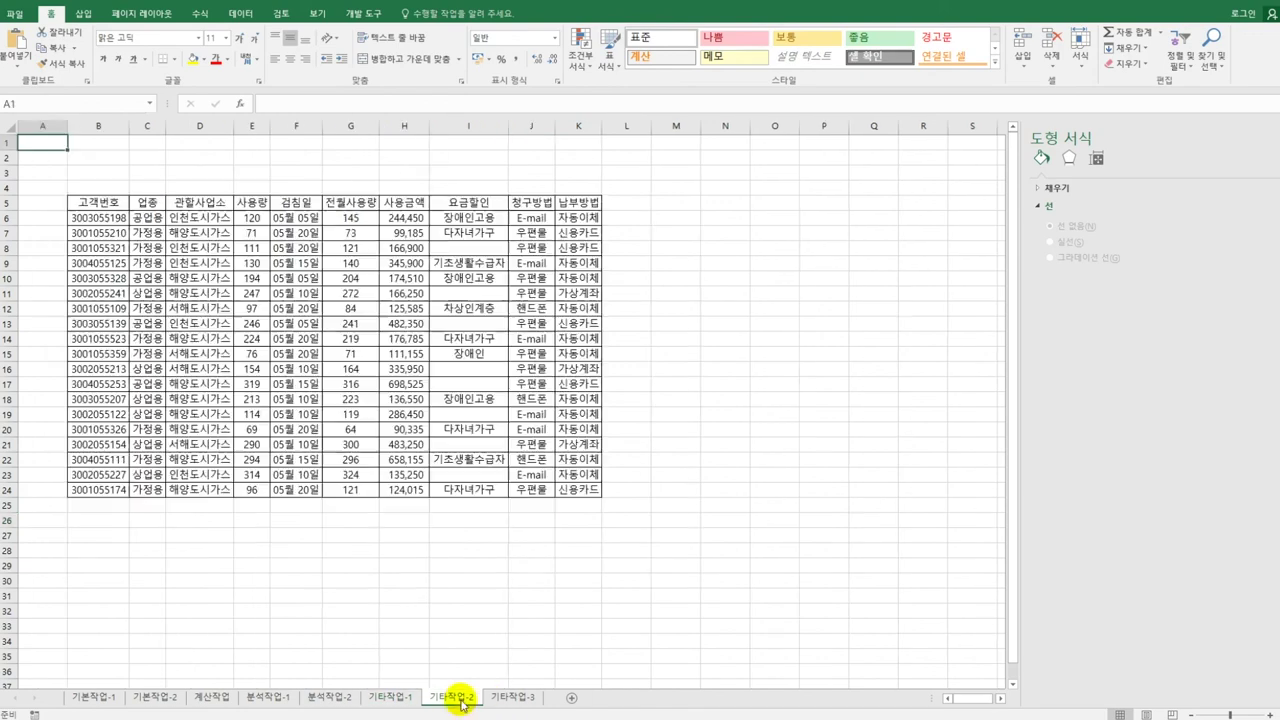
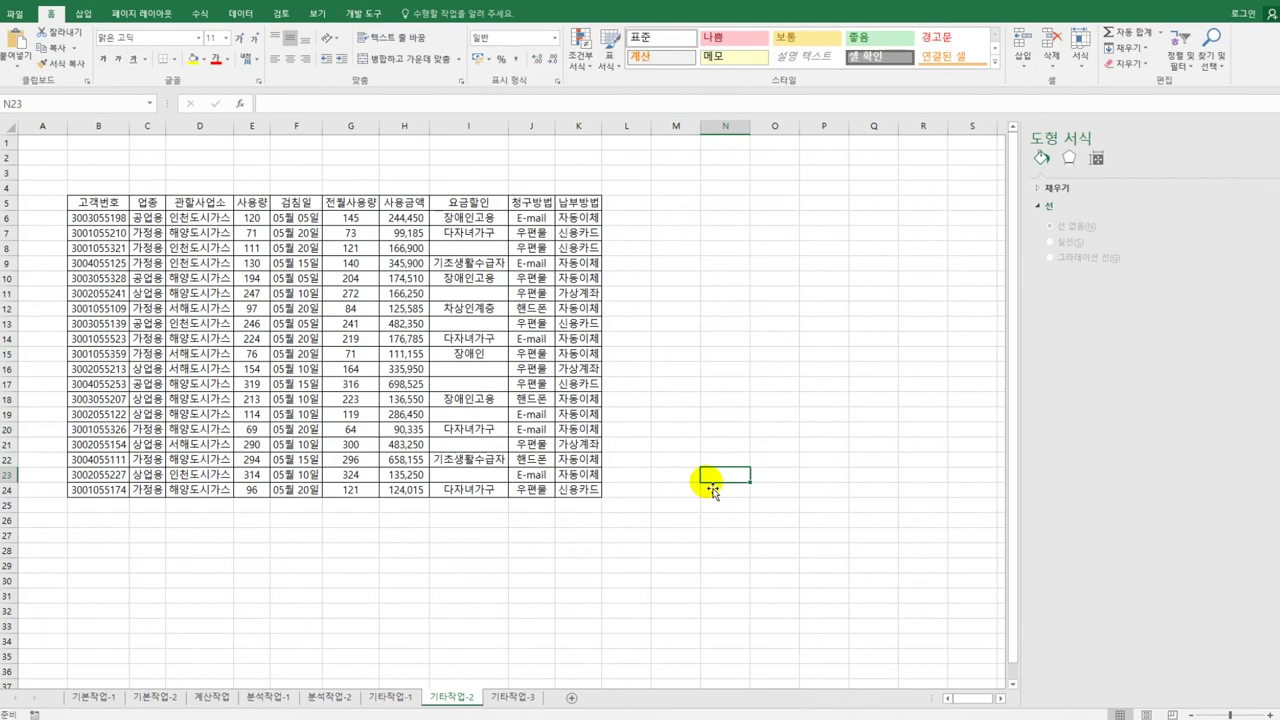
pyautogui.click(727, 219)
pyautogui.click(845, 221)
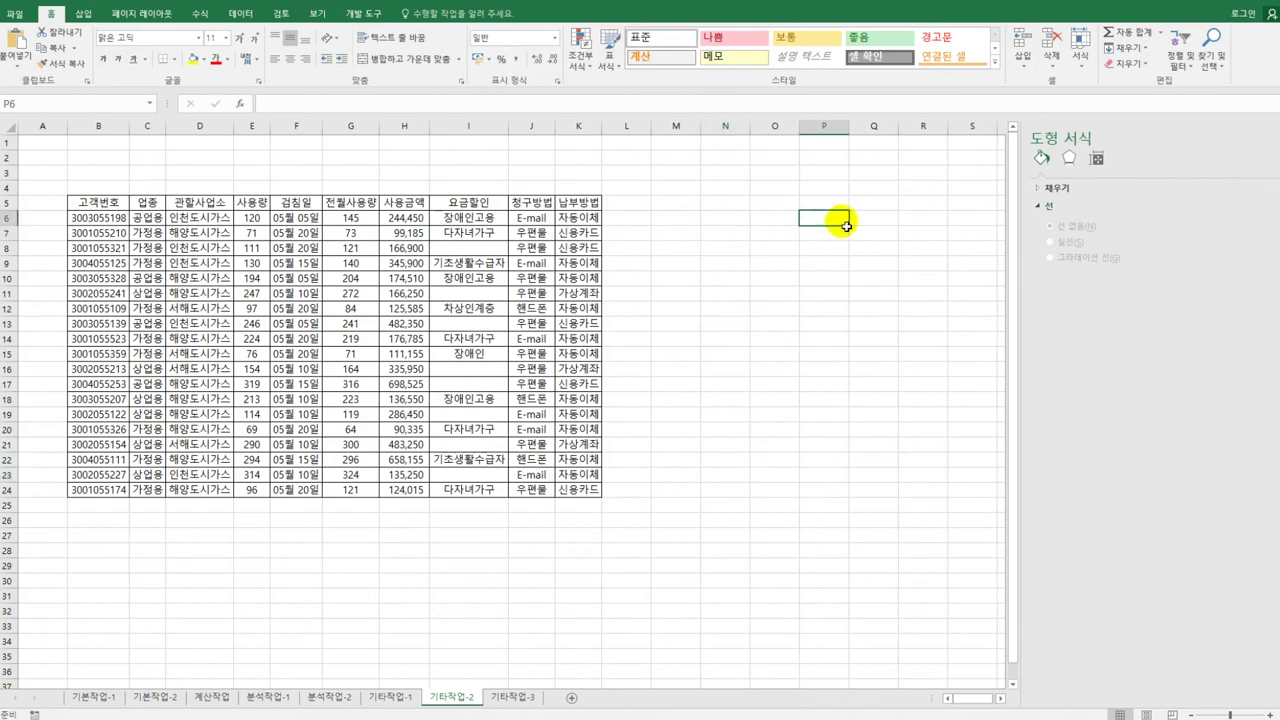
pyautogui.click(806, 264)
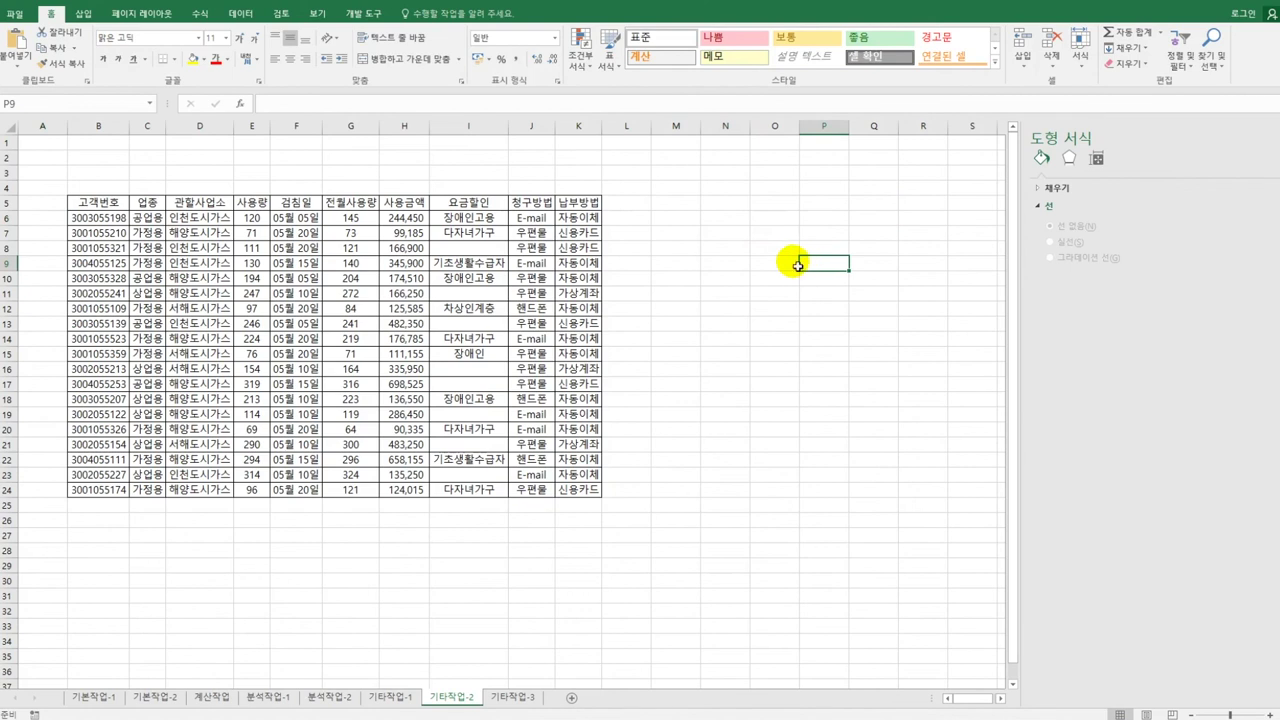
pyautogui.click(364, 13)
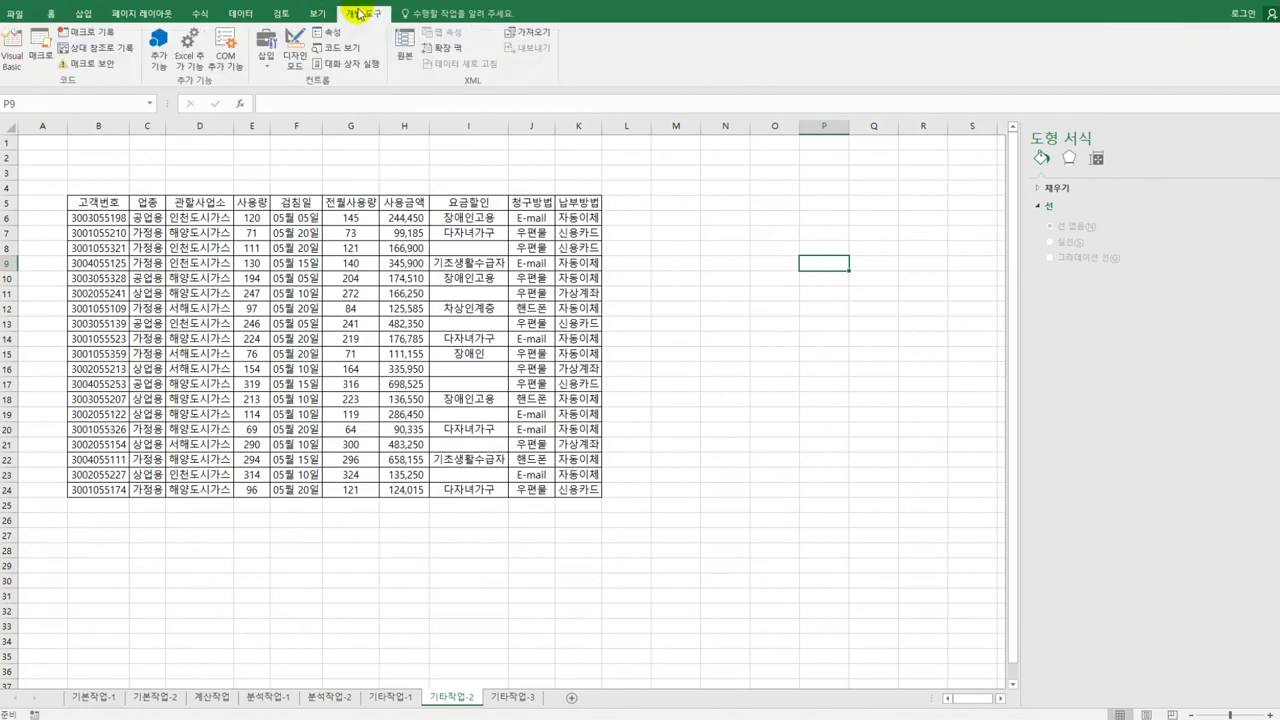
pyautogui.click(88, 33)
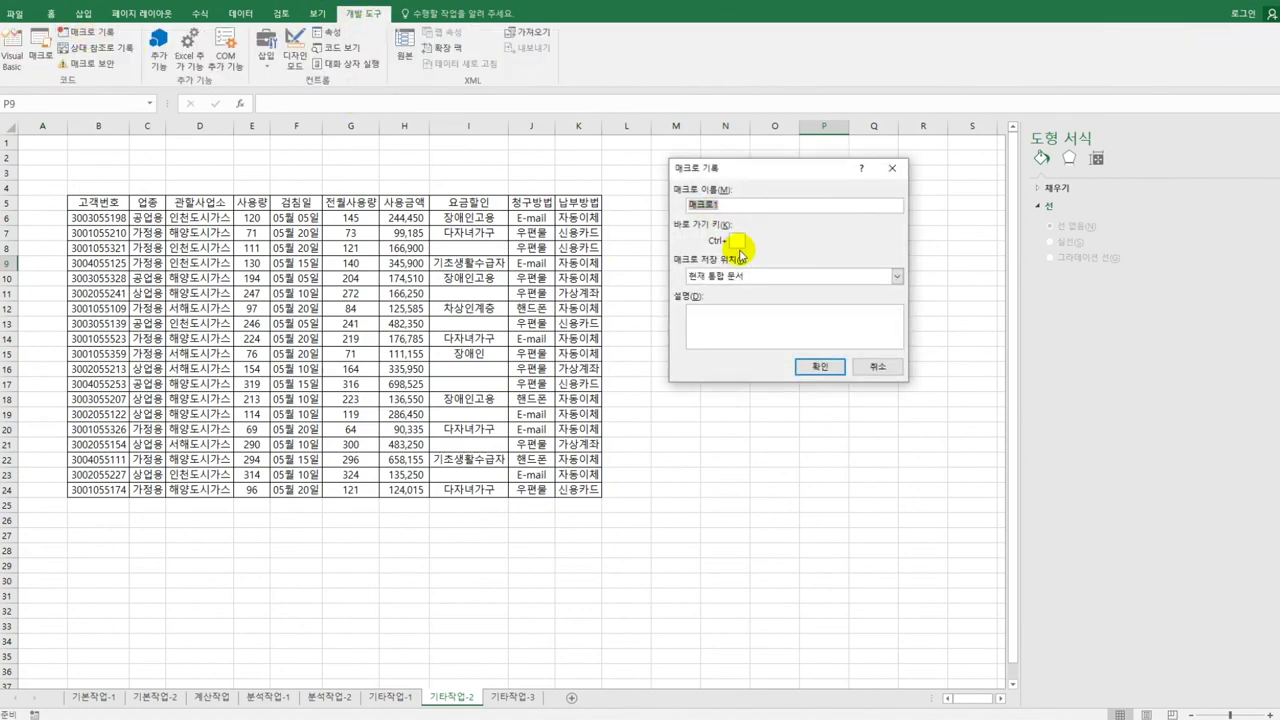
pyautogui.write('서식적용')
pyautogui.click(810, 365)
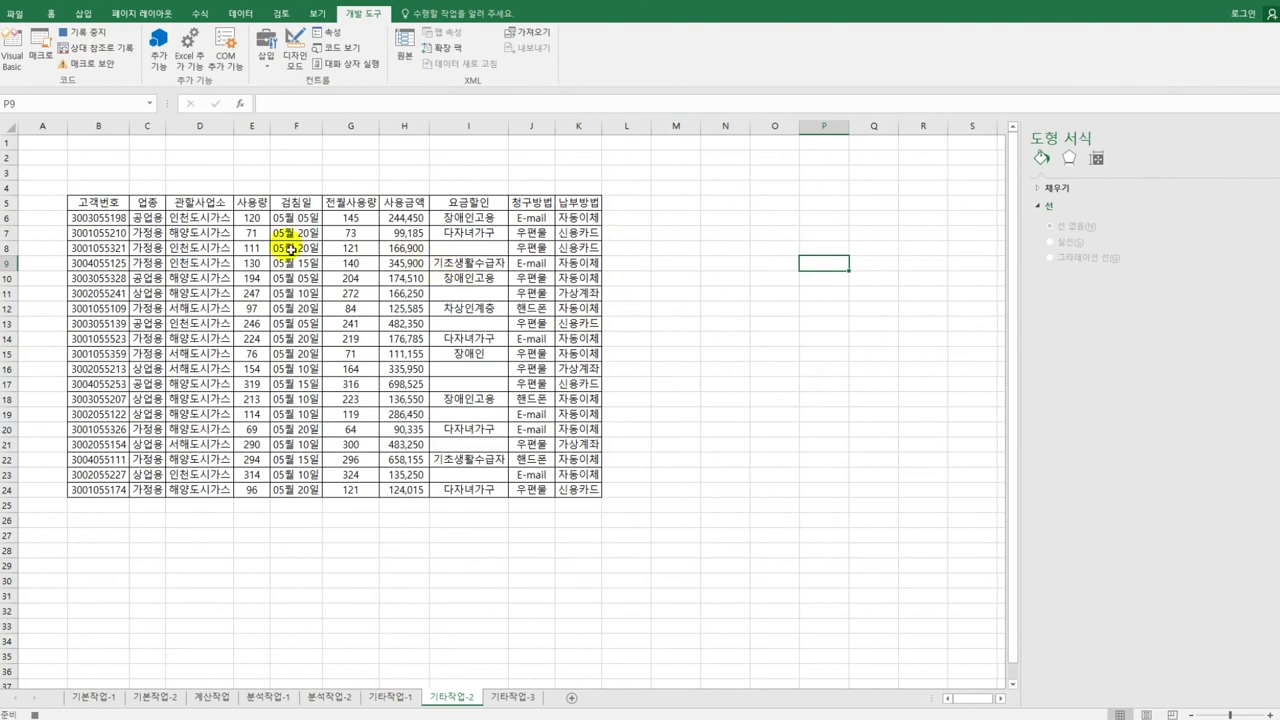
# Step: Apply the custom number format [빨강][>=200]#;[파랑][<=100]#;# to the 사용량 values in E6:E24
pyautogui.click(251, 216)
pyautogui.moveTo(251, 222); pyautogui.dragTo(263, 497)
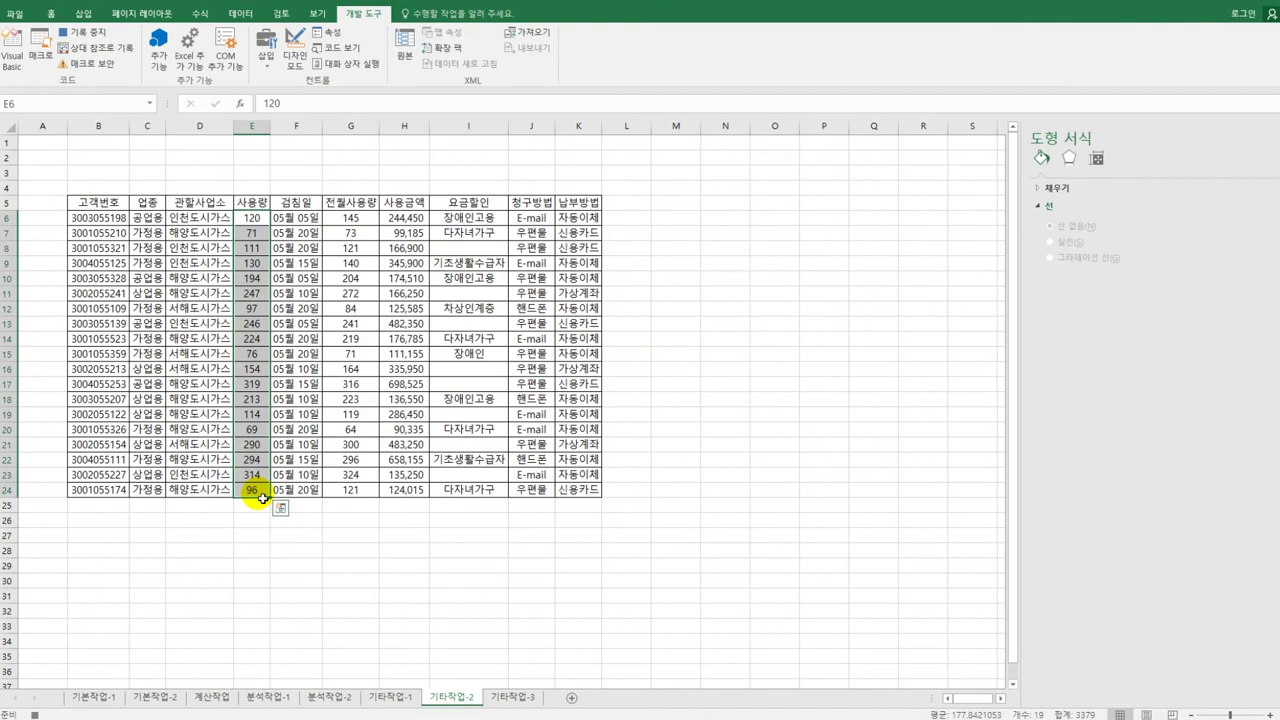
pyautogui.rightClick(255, 262)
pyautogui.click(309, 495)
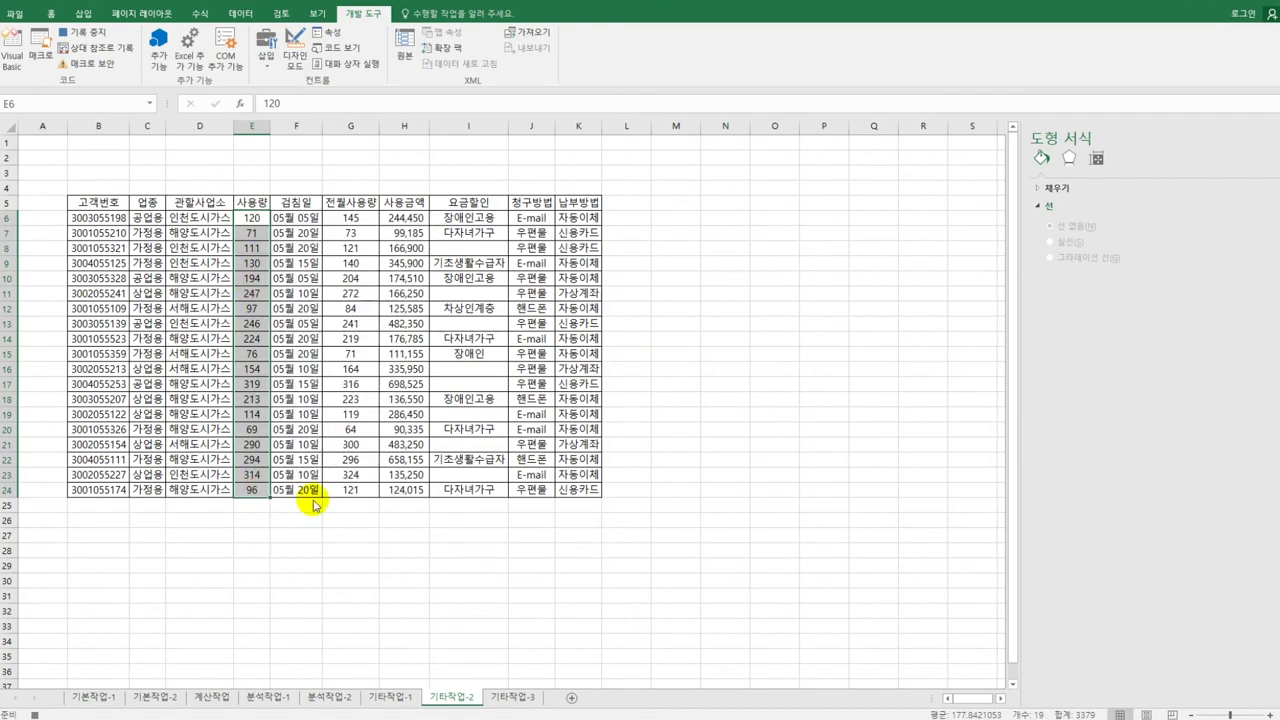
pyautogui.moveTo(357, 319); pyautogui.dragTo(652, 198)
pyautogui.click(481, 373)
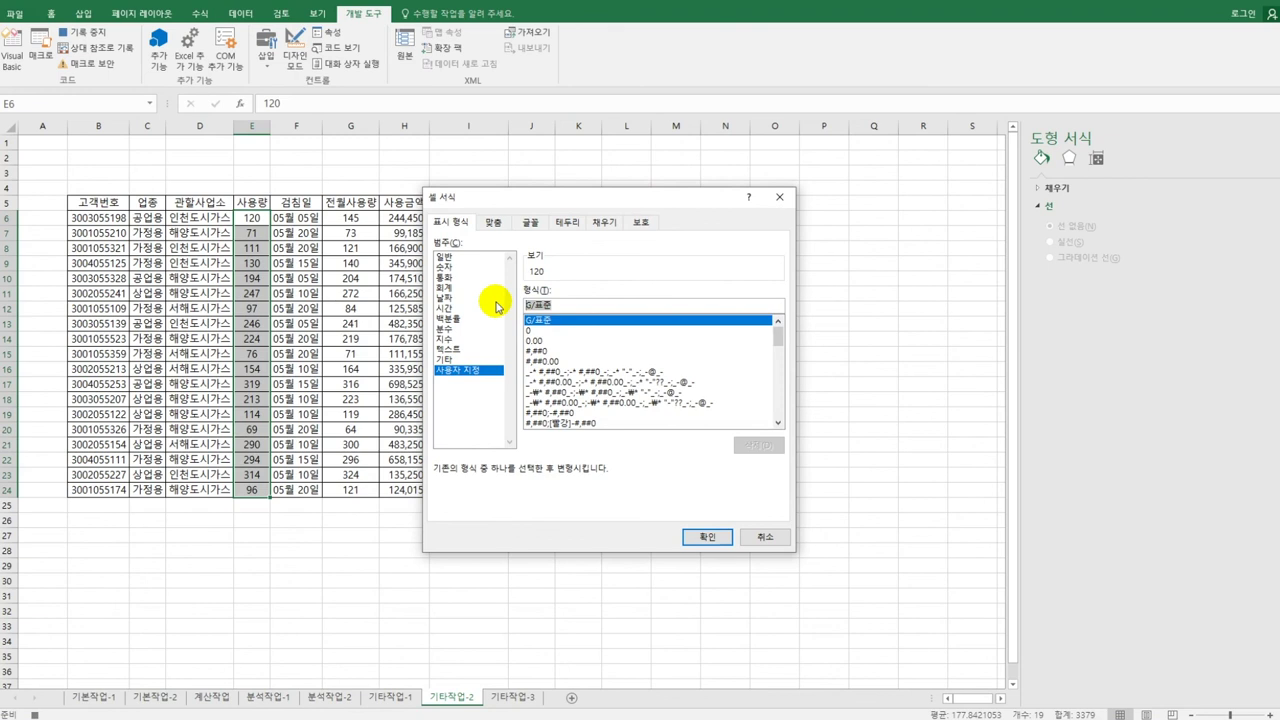
pyautogui.press('BackSpace')
pyautogui.write('[')
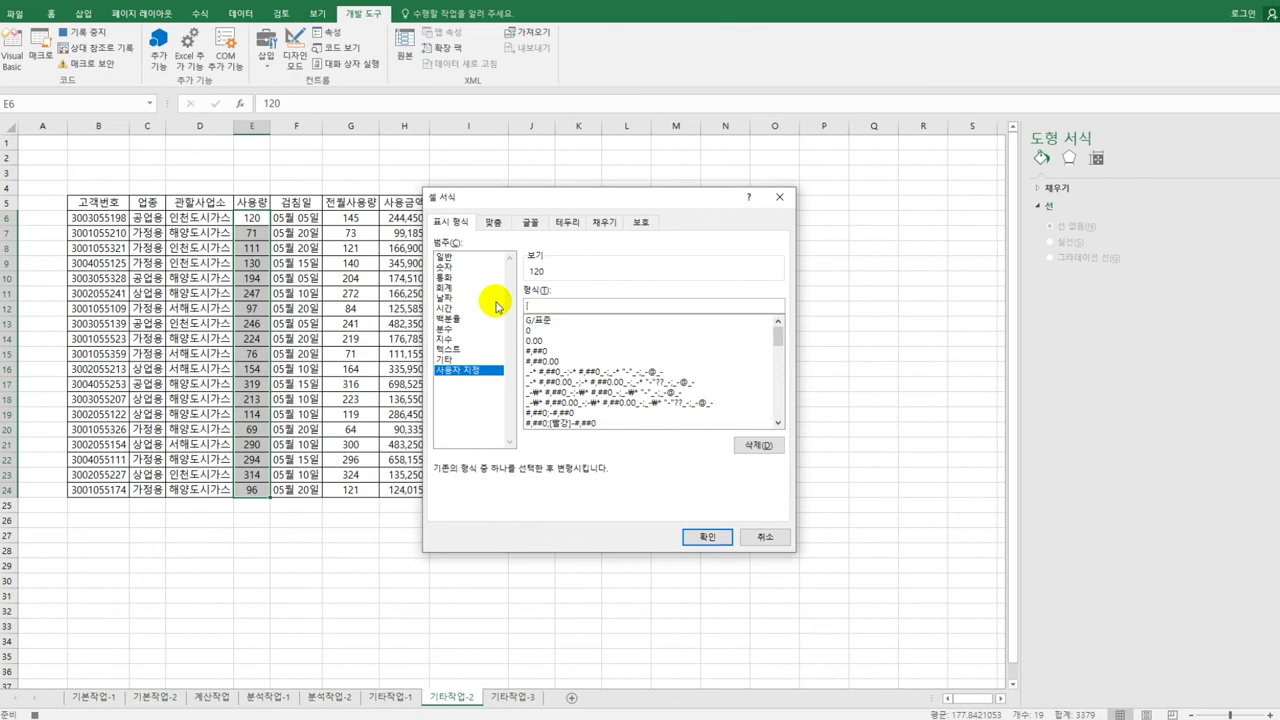
pyautogui.write('빨강][>=200]')
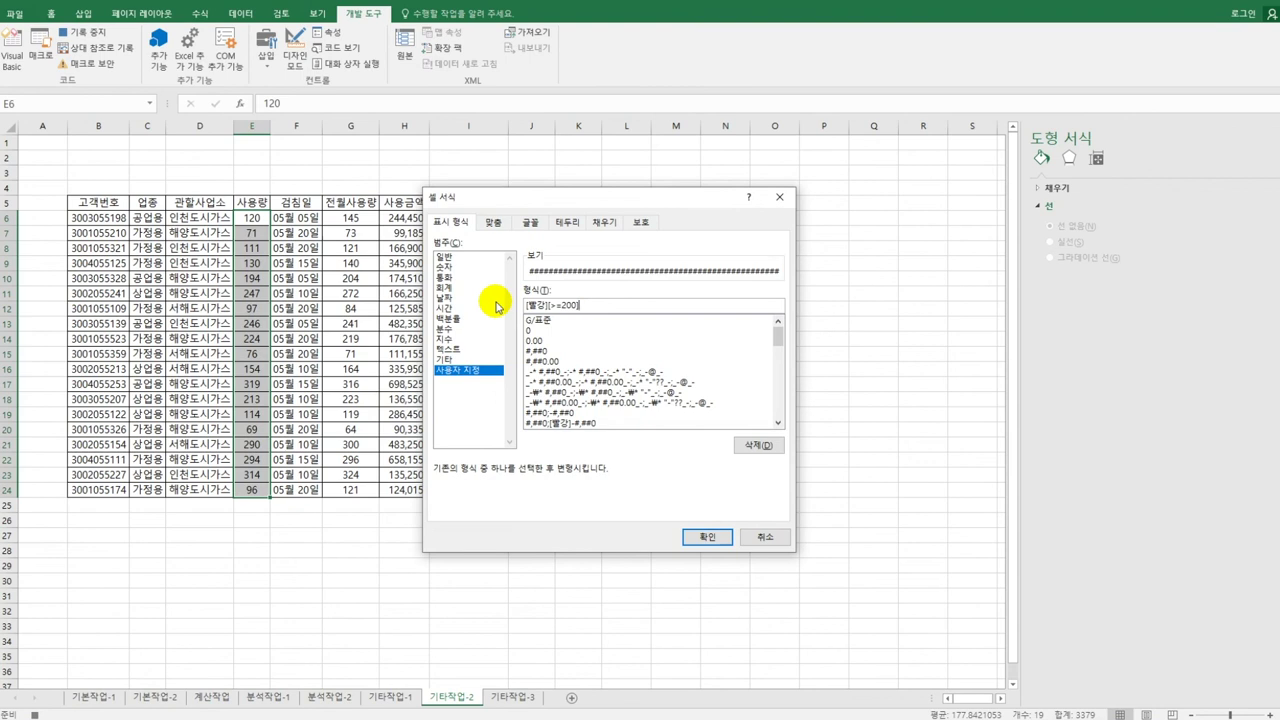
pyautogui.write('#')
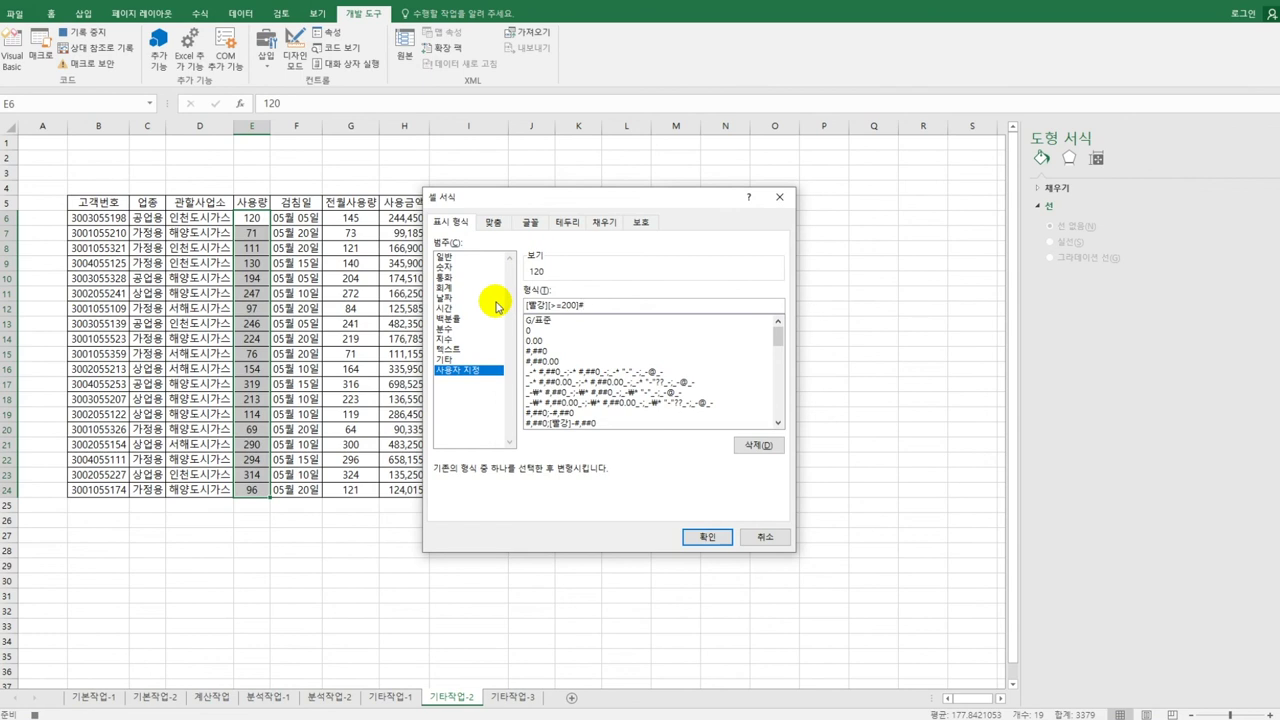
pyautogui.write(']')
pyautogui.write(';[파랑][<=100]')
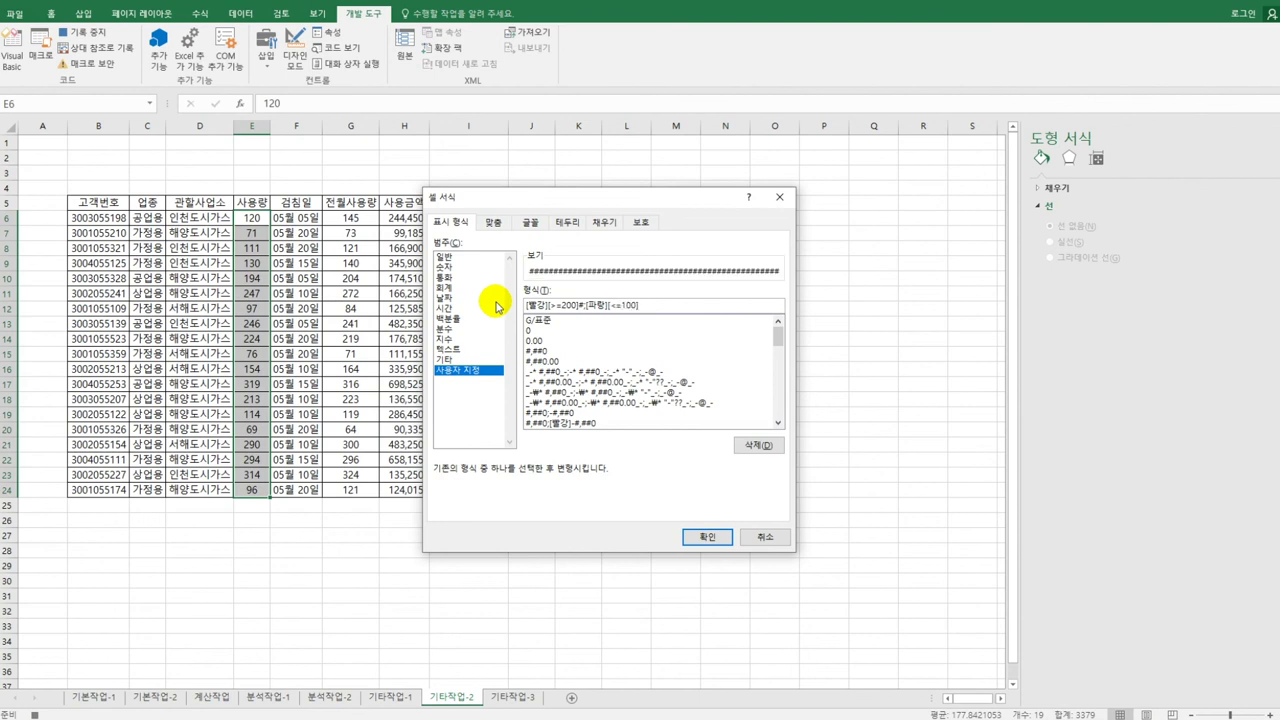
pyautogui.write('#;')
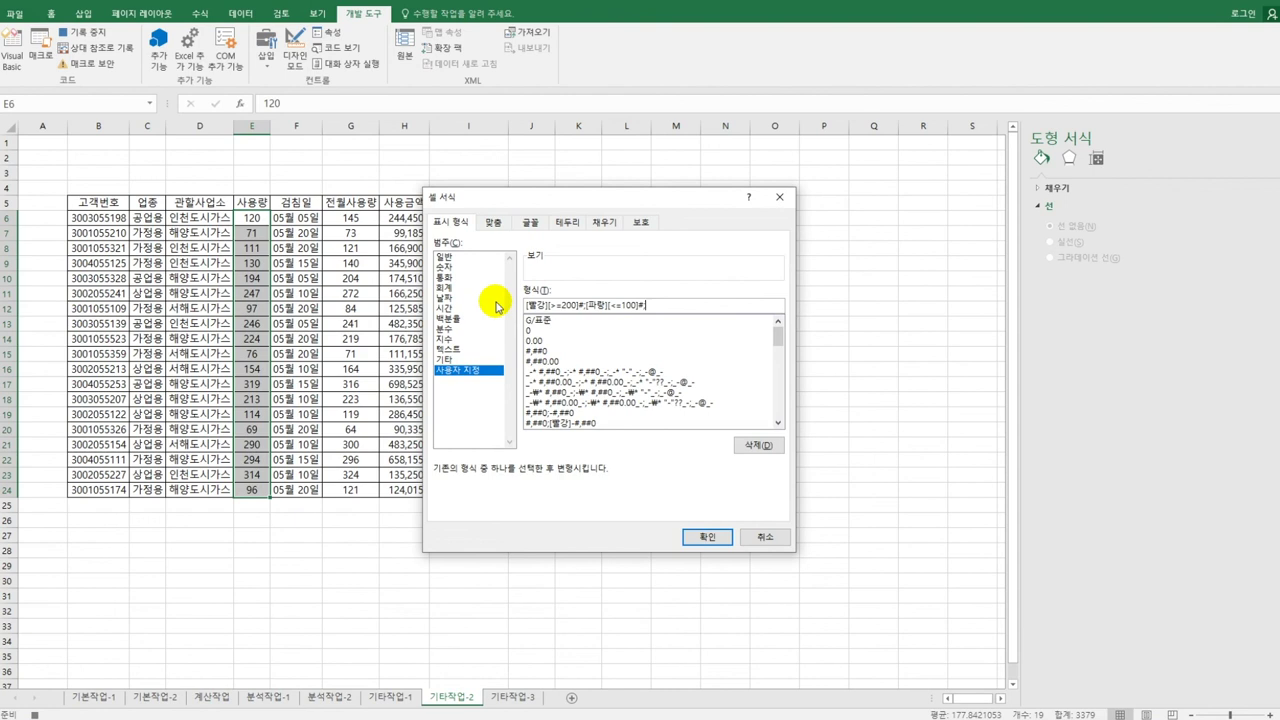
pyautogui.write('#')
pyautogui.click(703, 537)
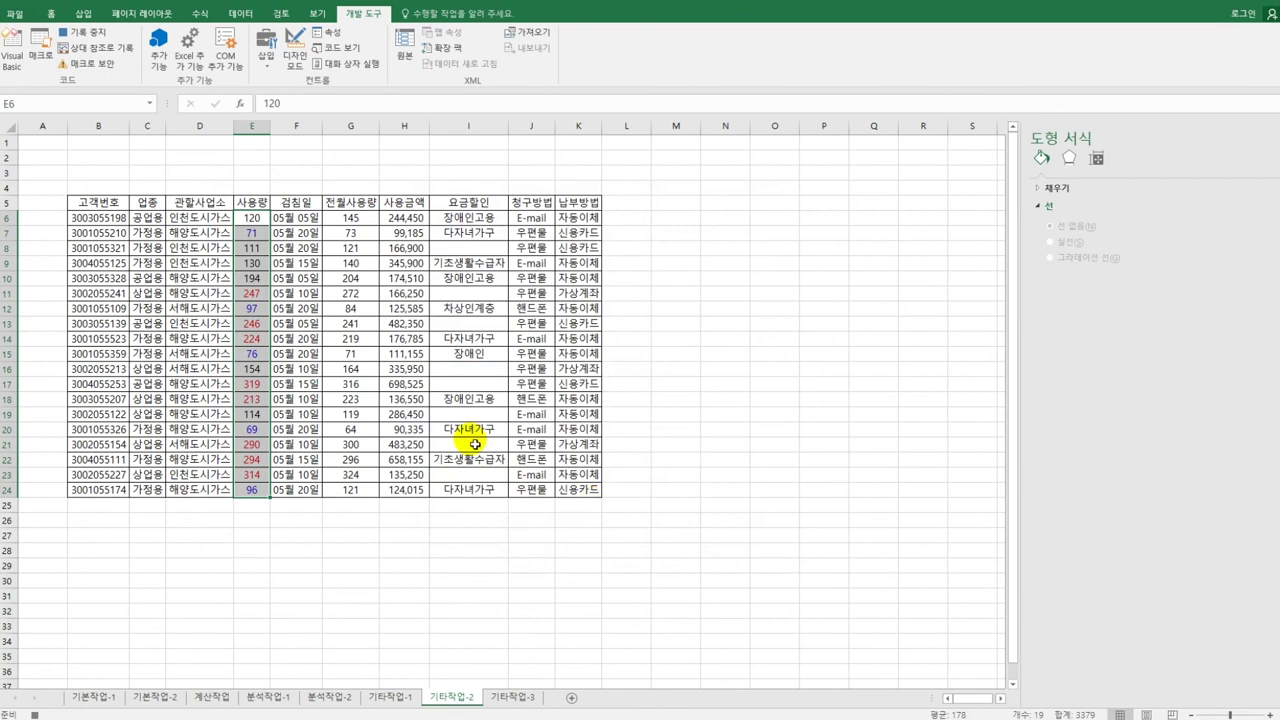
# Step: Deselect the formatted 사용량 range and stop recording the 서식적용 macro
pyautogui.click(258, 297)
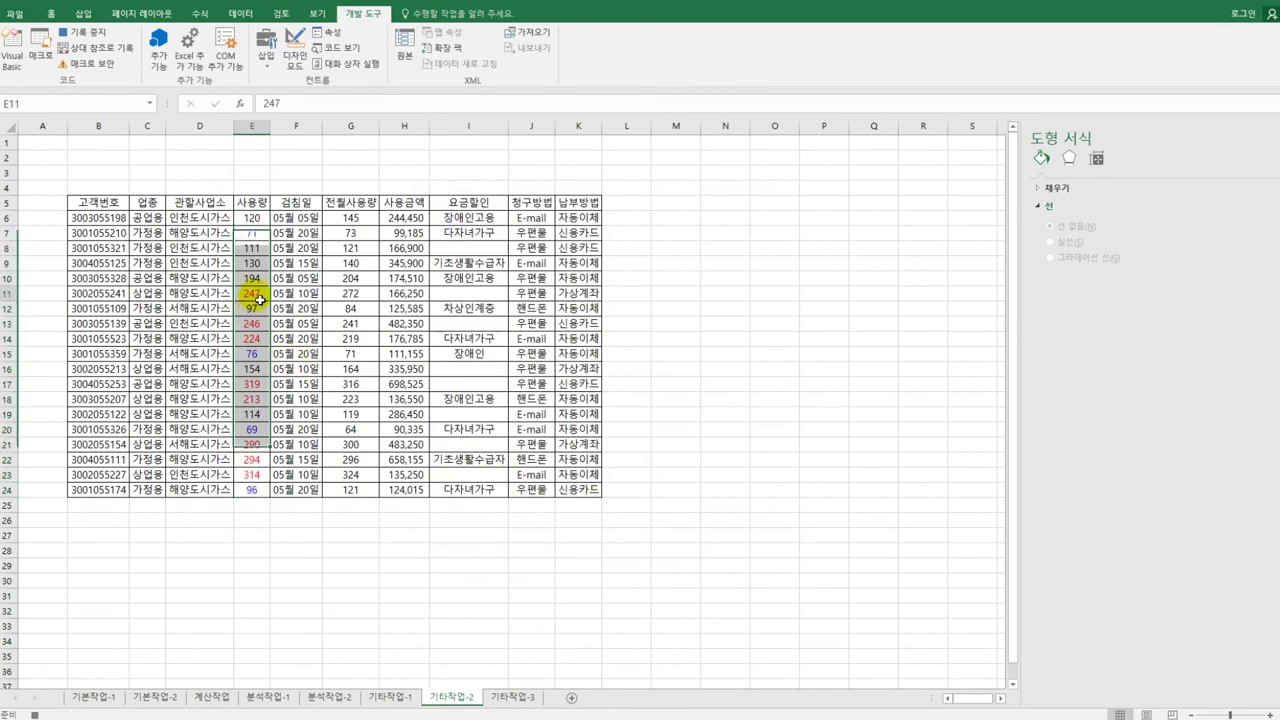
pyautogui.click(260, 353)
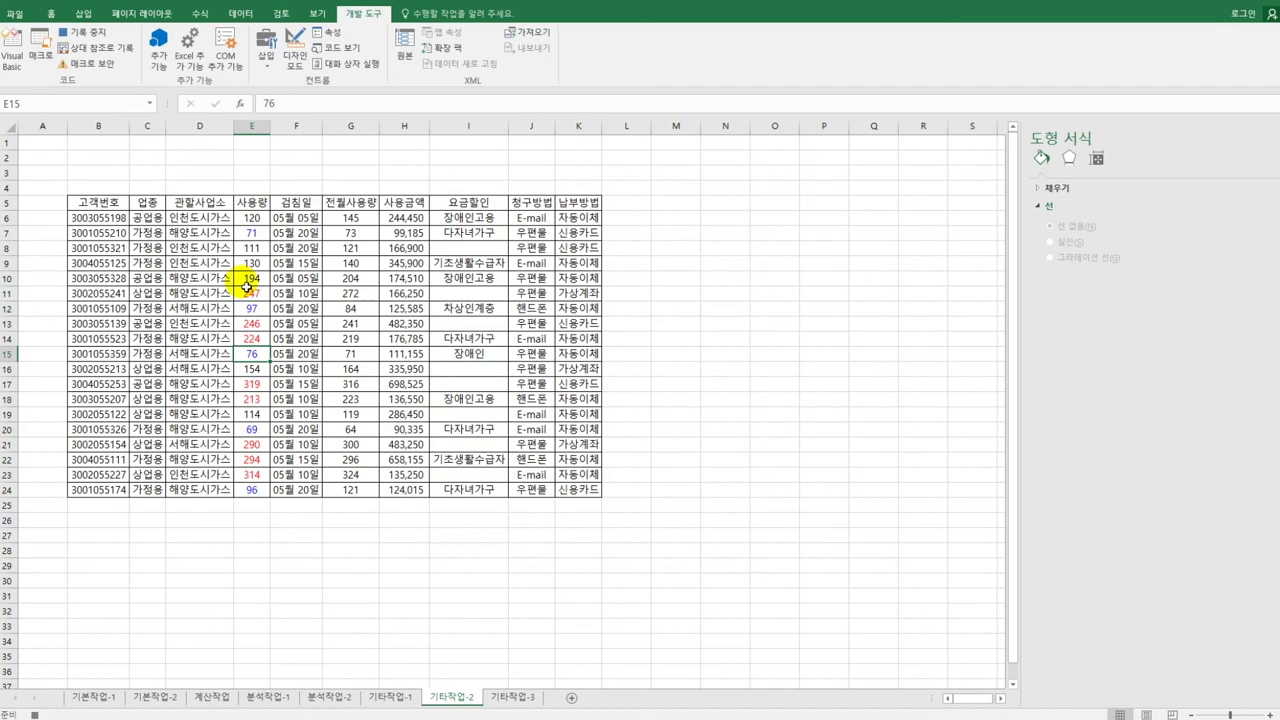
pyautogui.click(93, 36)
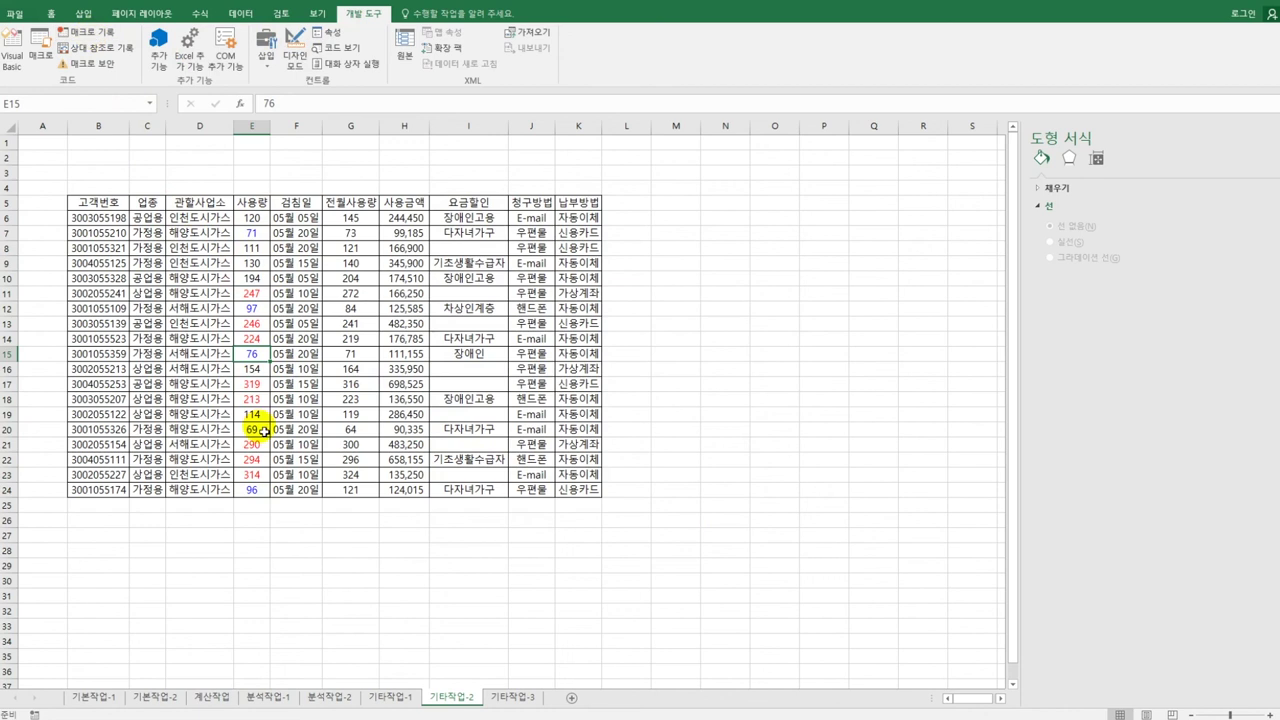
# Step: Add a form control button over B2:D3, assign it the 서식적용 macro and label it 서식적용
pyautogui.click(270, 64)
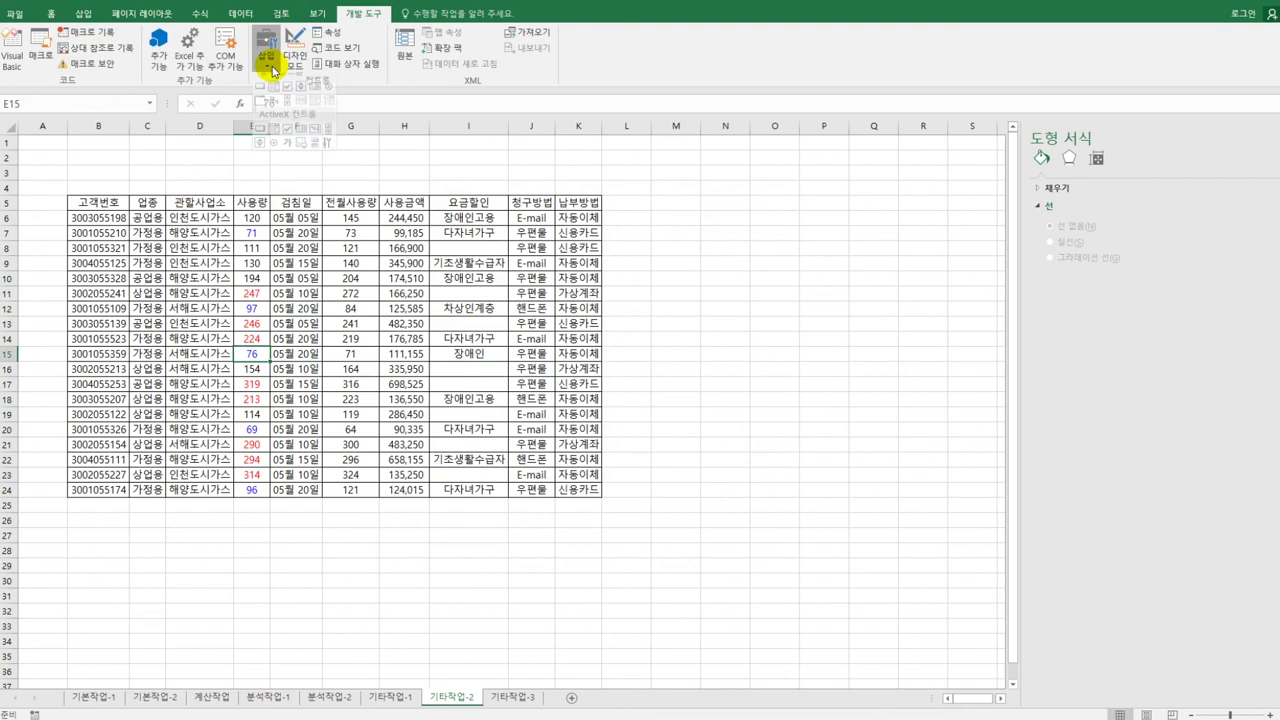
pyautogui.click(260, 101)
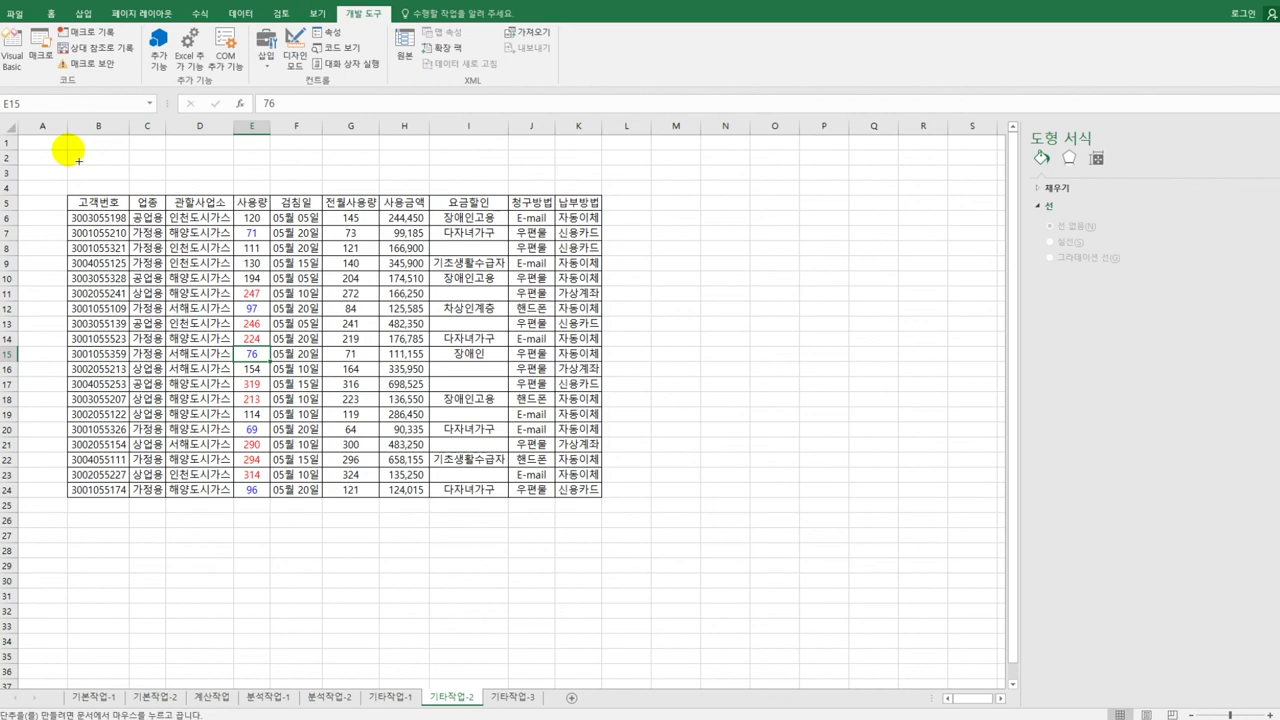
pyautogui.moveTo(76, 159); pyautogui.dragTo(221, 185)
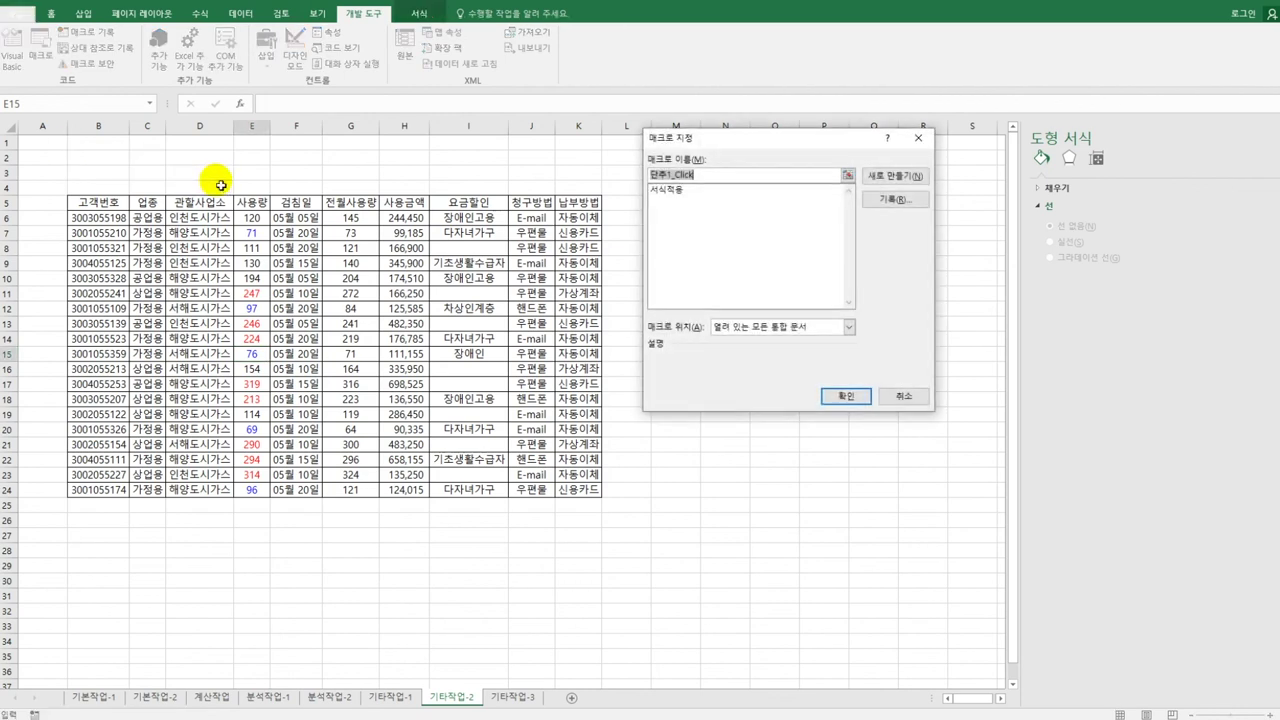
pyautogui.click(689, 192)
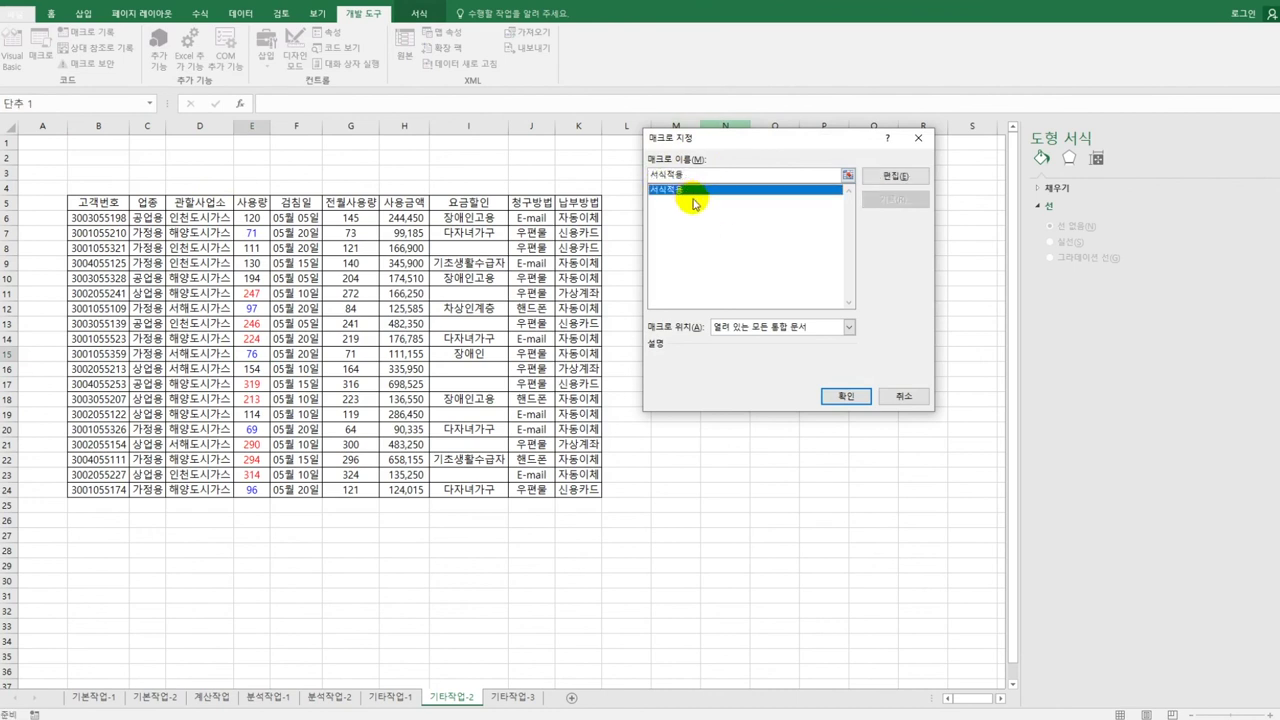
pyautogui.click(856, 397)
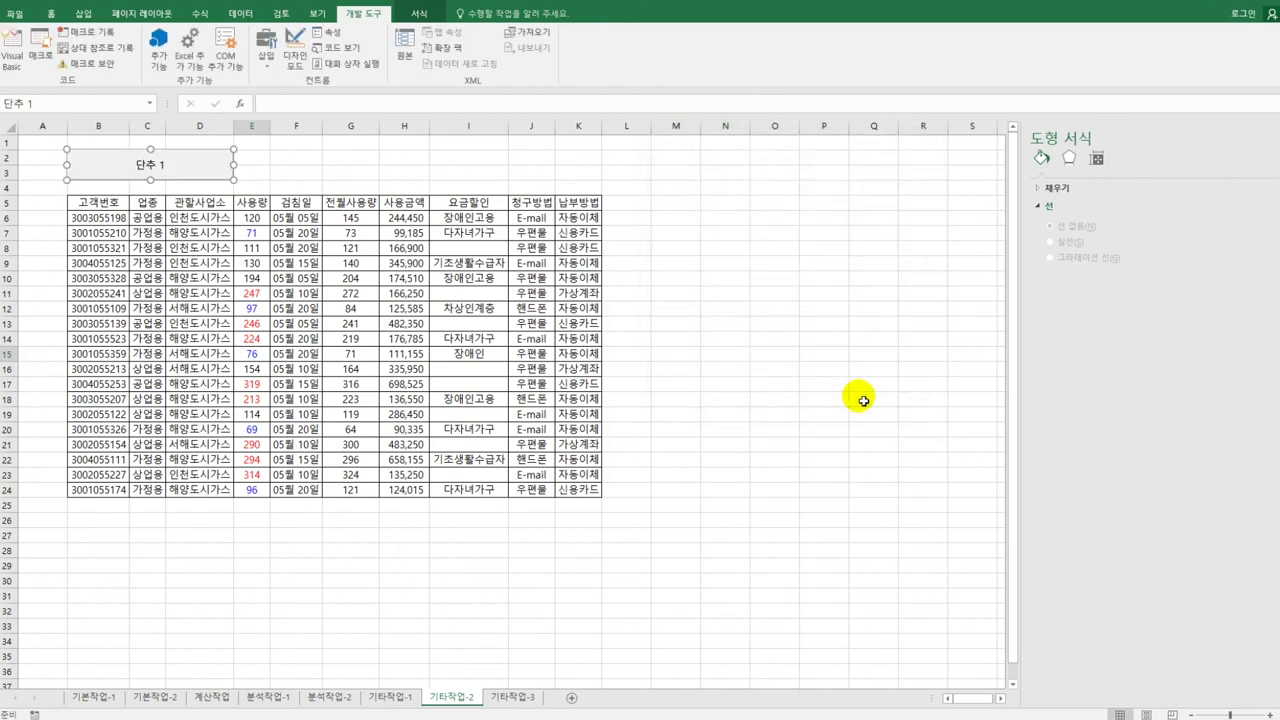
pyautogui.write('서식적용')
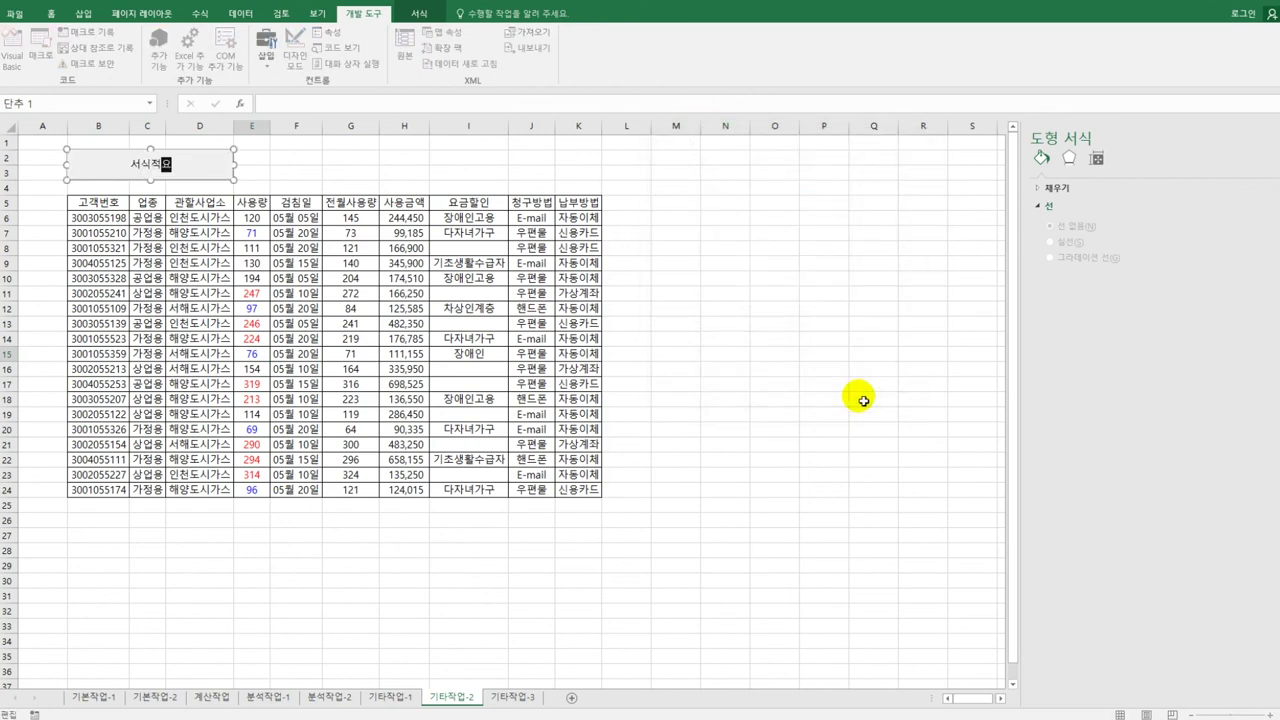
pyautogui.click(600, 587)
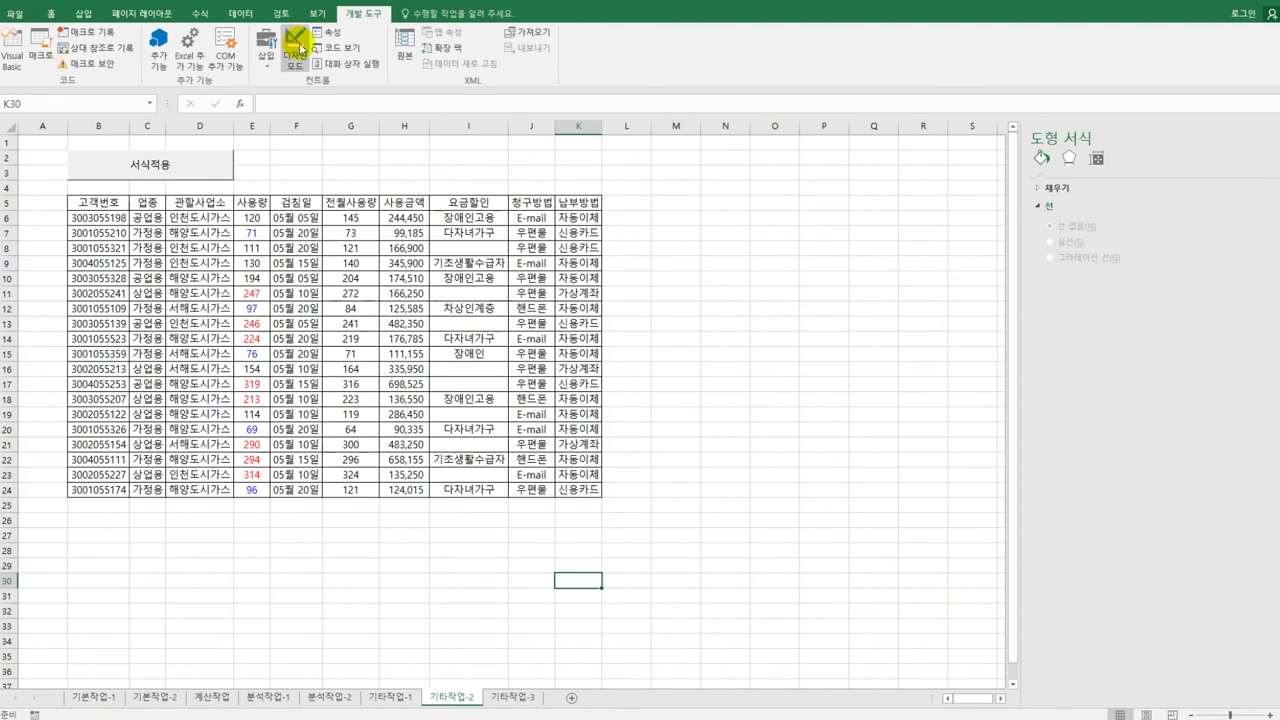
# Step: Start recording a second macro named 그래프보기 in the current workbook
pyautogui.click(68, 36)
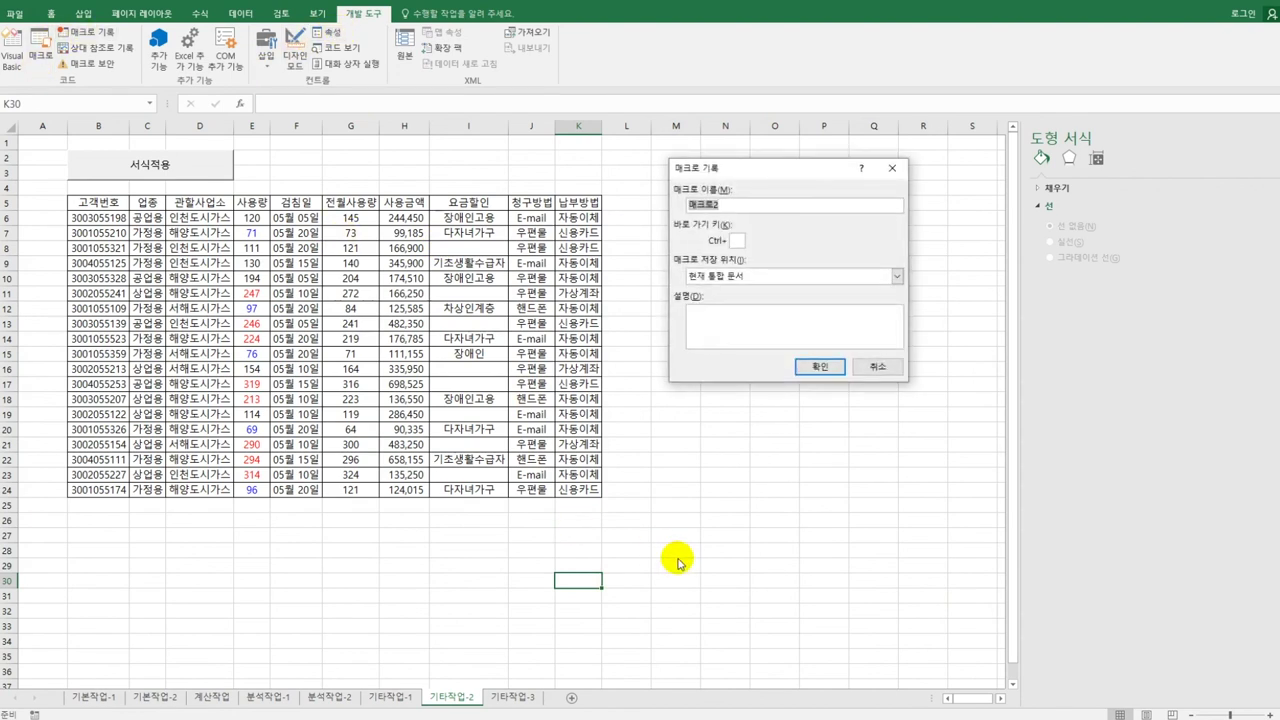
pyautogui.write('그래프보기')
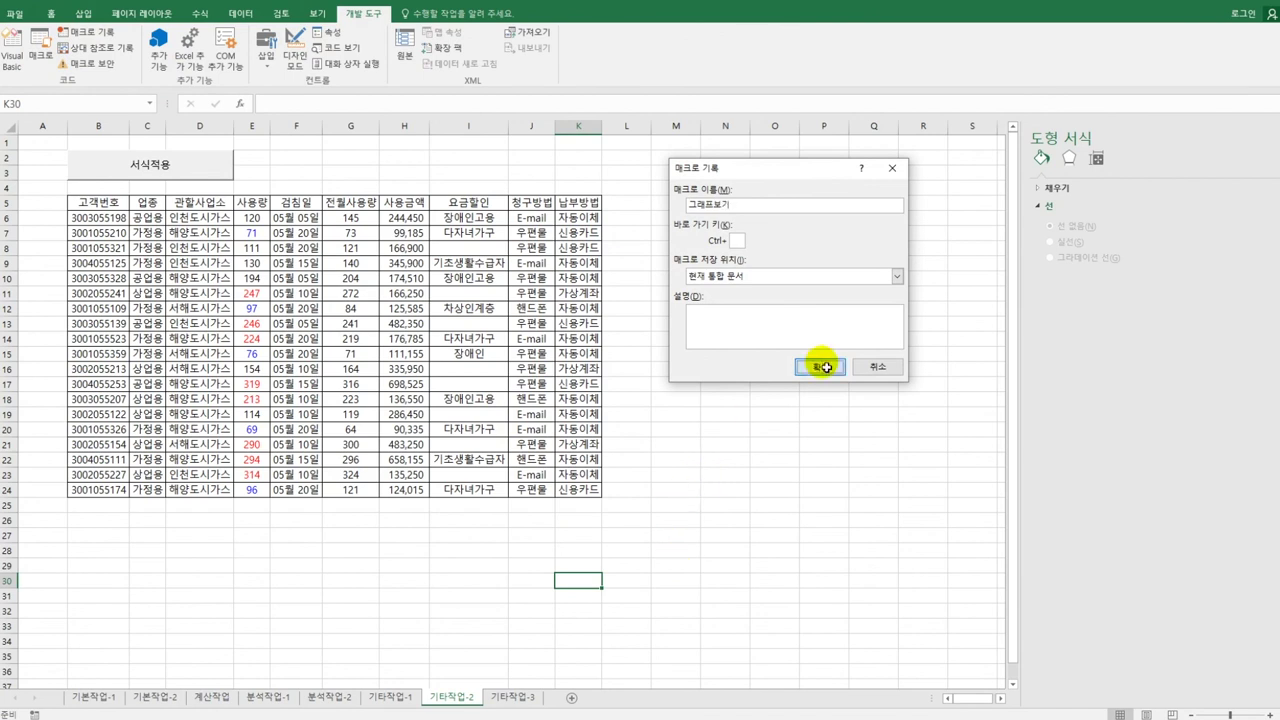
pyautogui.click(822, 366)
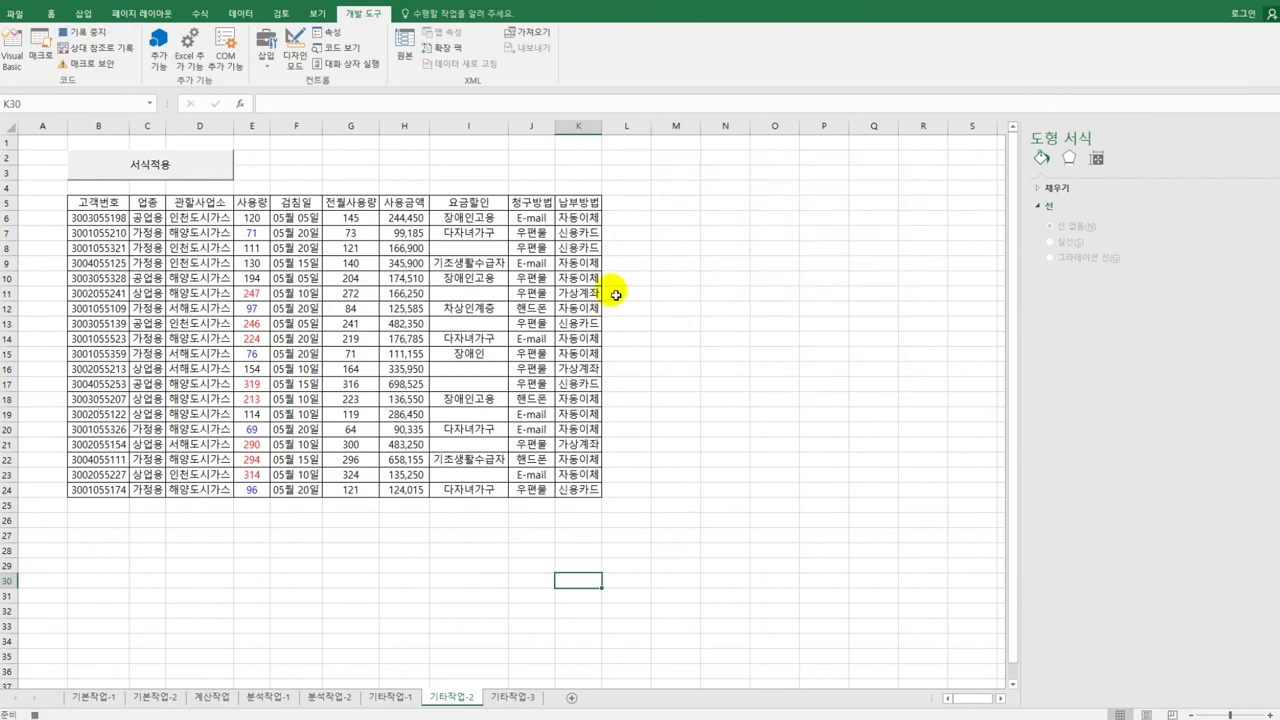
# Step: Start a new conditional formatting rule for the 사용금액 values in H6:H24 with the 데이터 막대 format style
pyautogui.moveTo(407, 220); pyautogui.dragTo(420, 507)
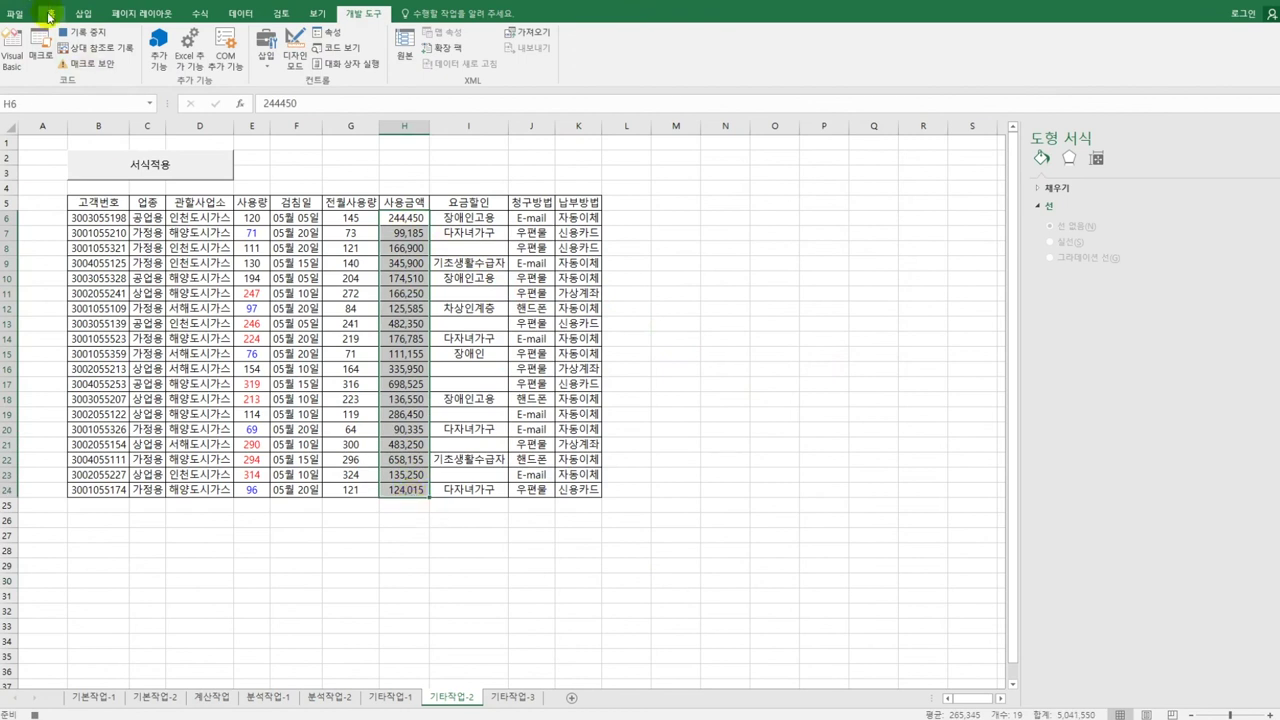
pyautogui.click(50, 15)
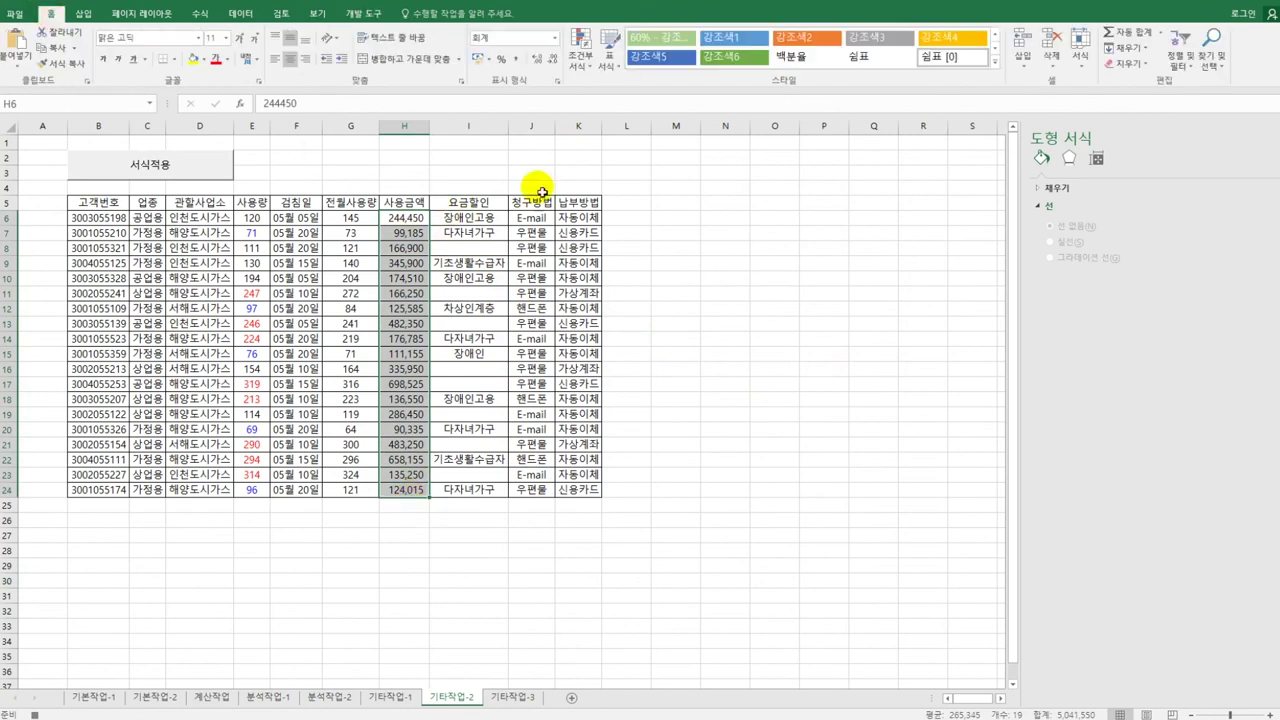
pyautogui.click(578, 64)
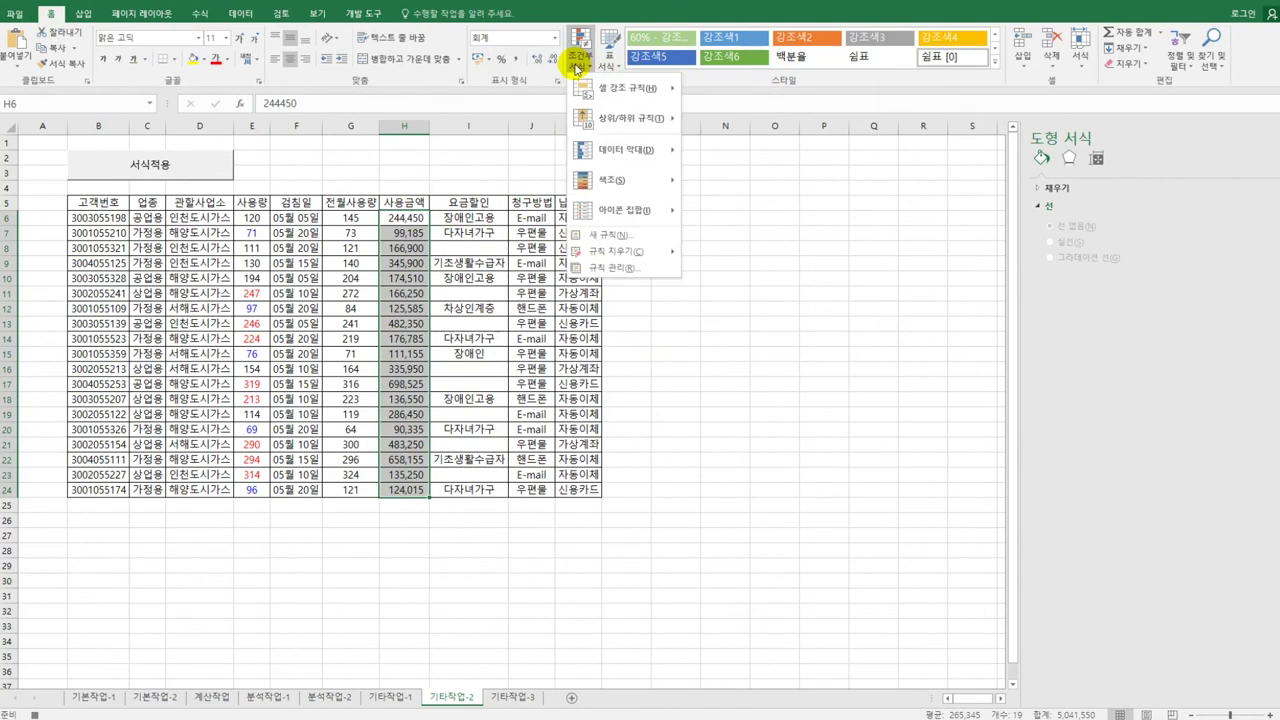
pyautogui.click(634, 238)
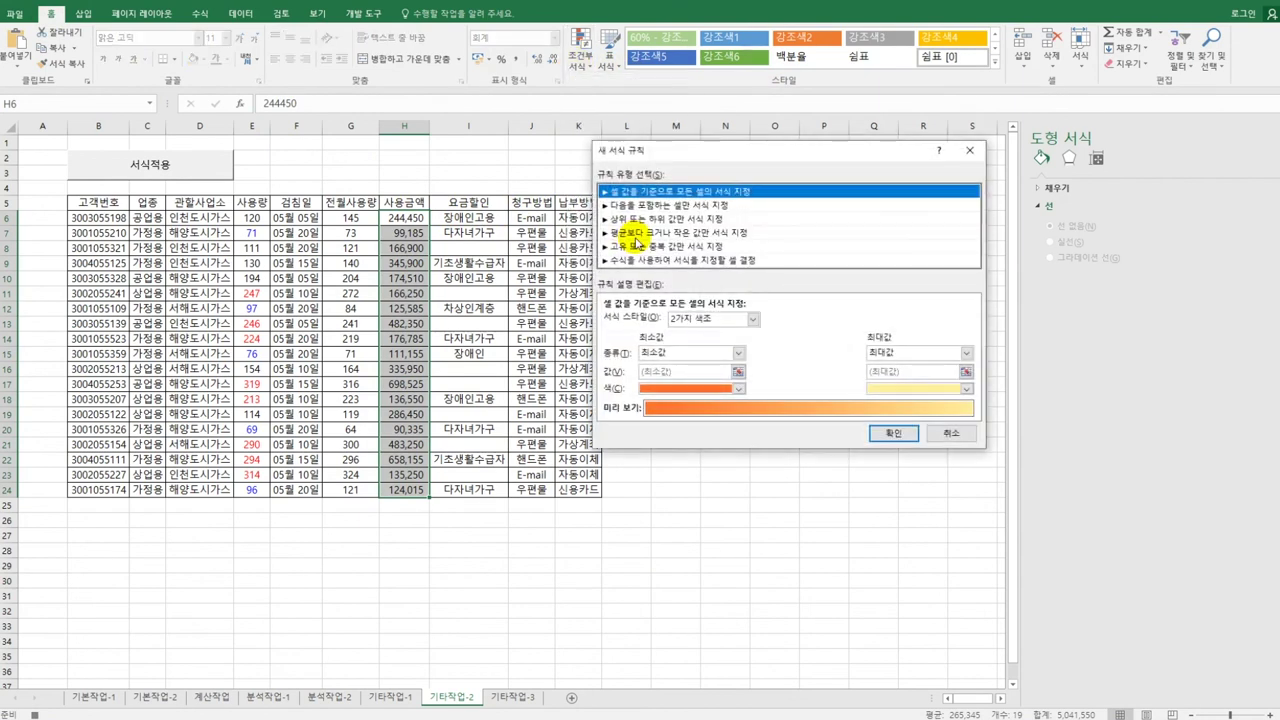
pyautogui.moveTo(757, 150); pyautogui.dragTo(677, 168)
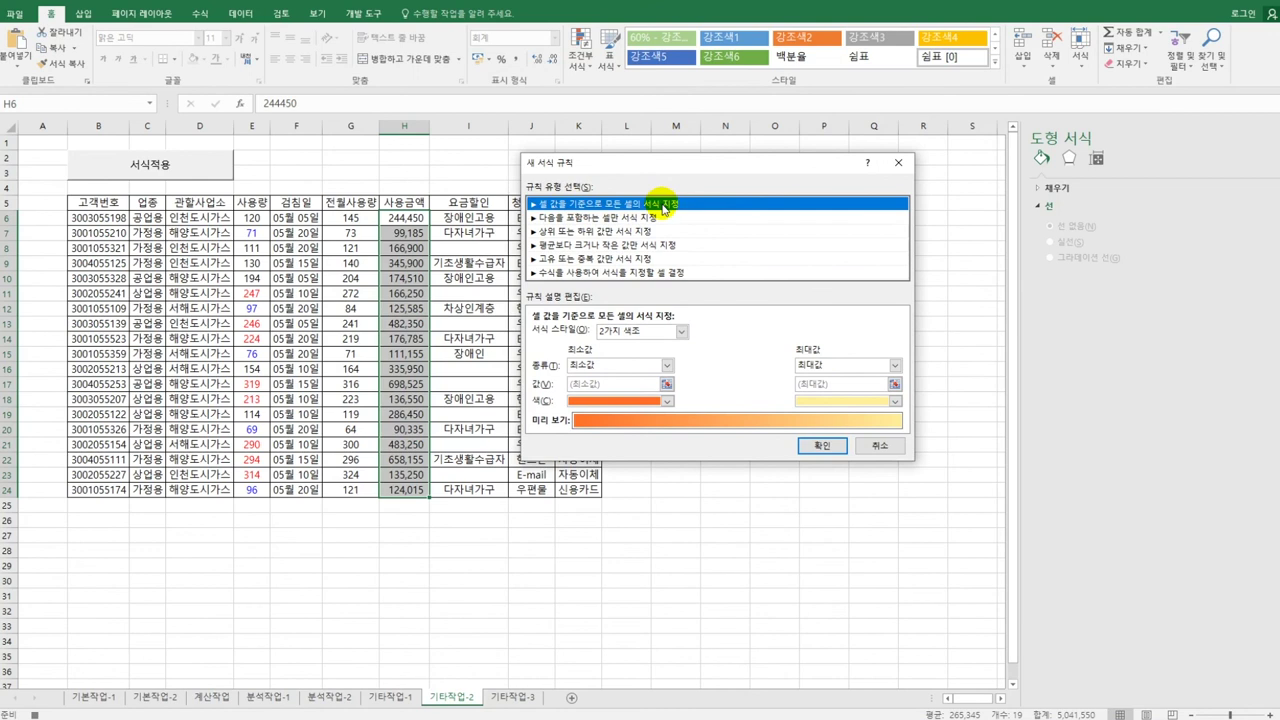
pyautogui.click(679, 332)
pyautogui.click(671, 371)
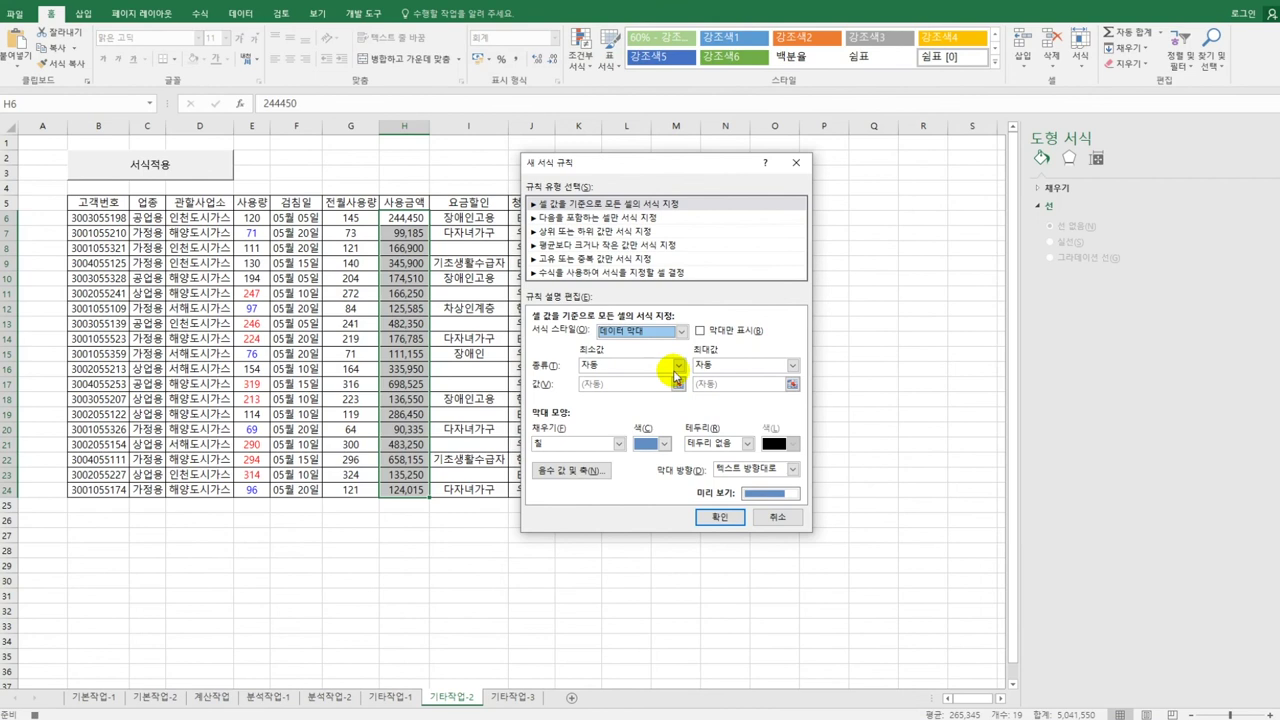
# Step: Set the data bar's minimum to 백분위수 20 and its maximum to 백분위수 80
pyautogui.click(678, 366)
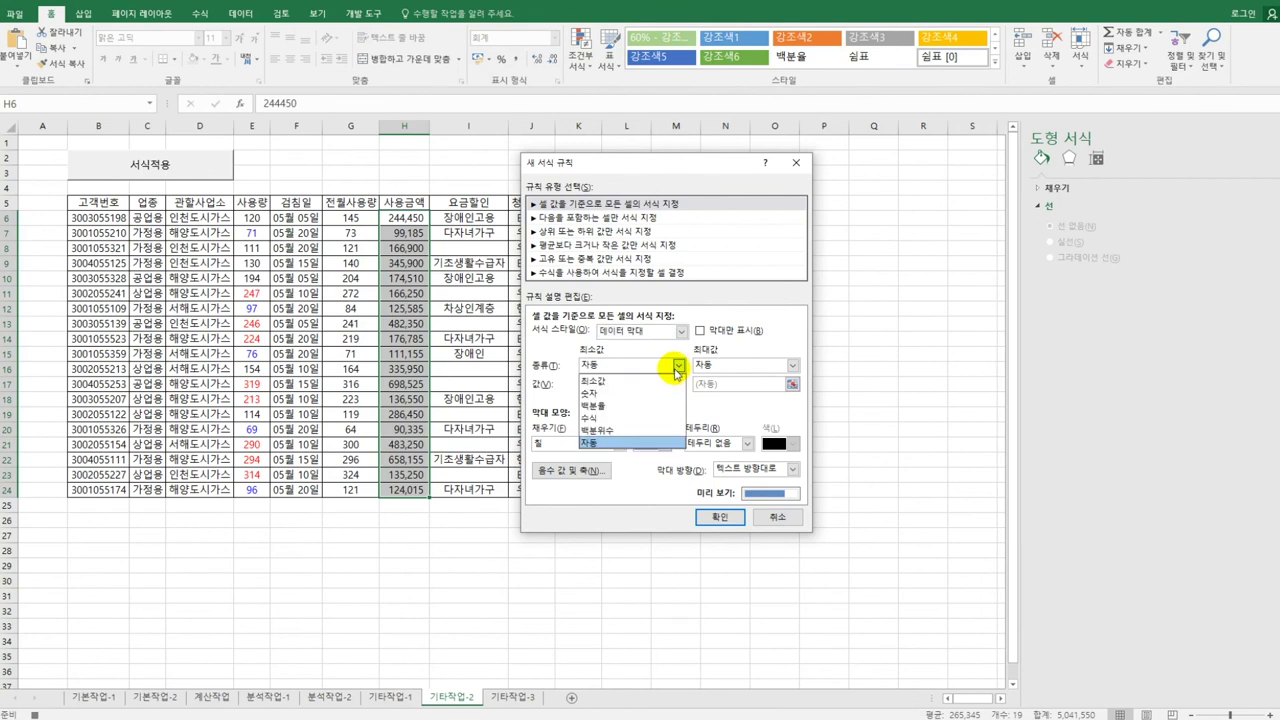
pyautogui.click(638, 437)
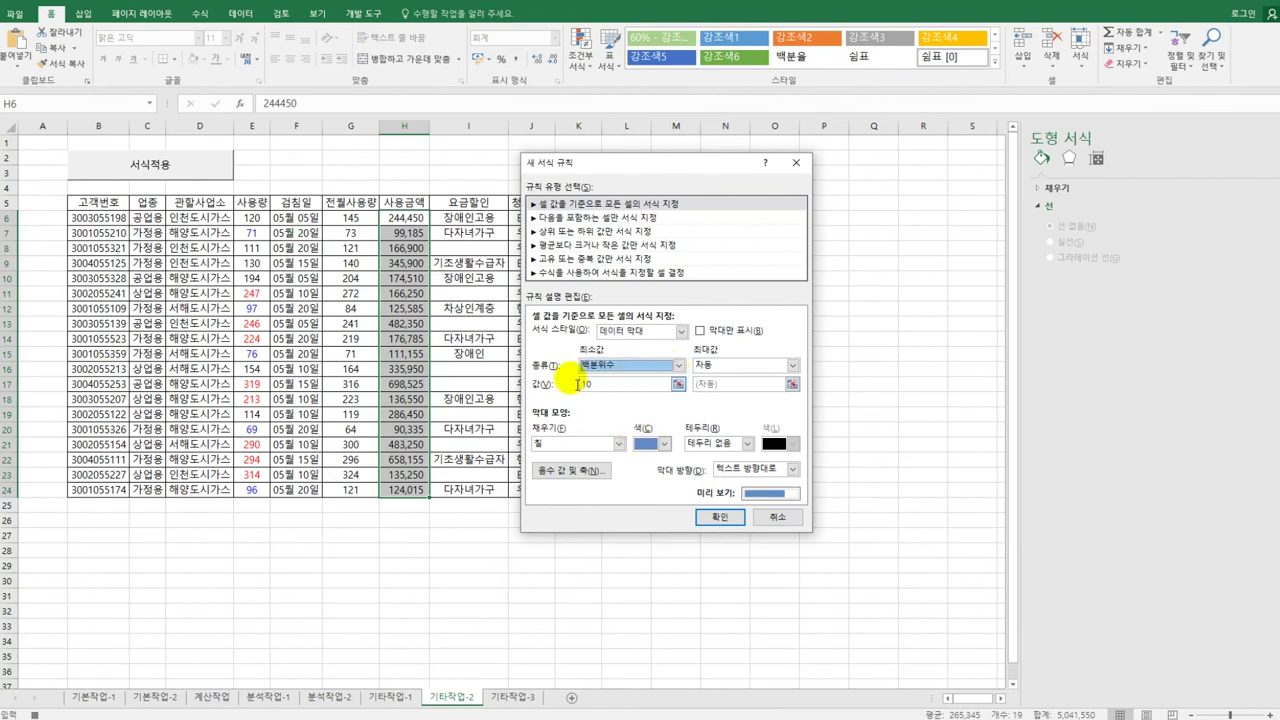
pyautogui.press('Tab')
pyautogui.write('2')
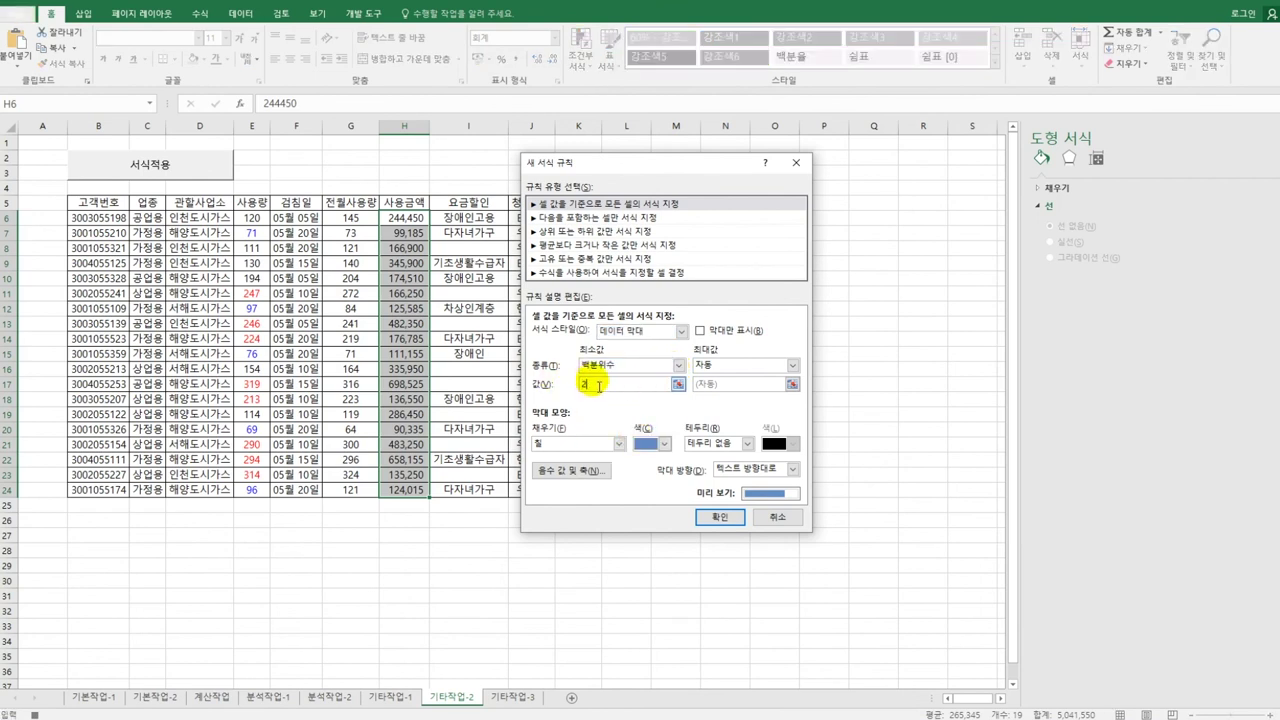
pyautogui.write('0')
pyautogui.click(735, 365)
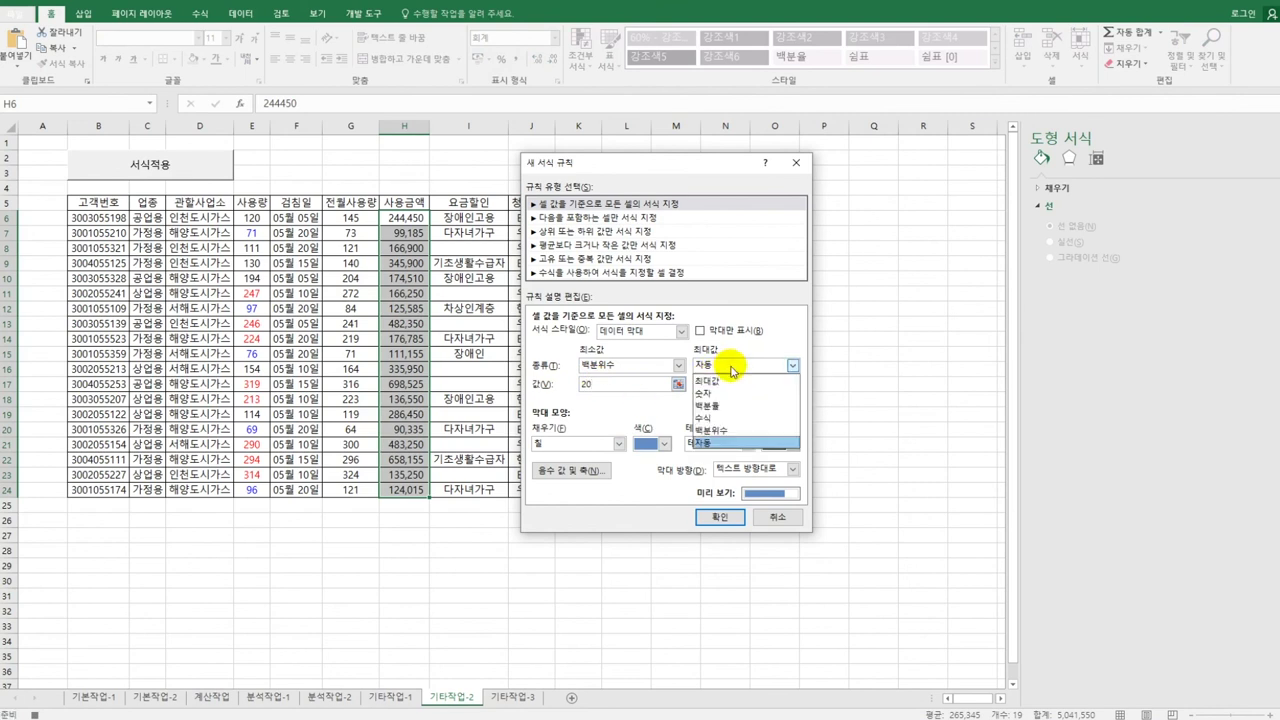
pyautogui.click(714, 430)
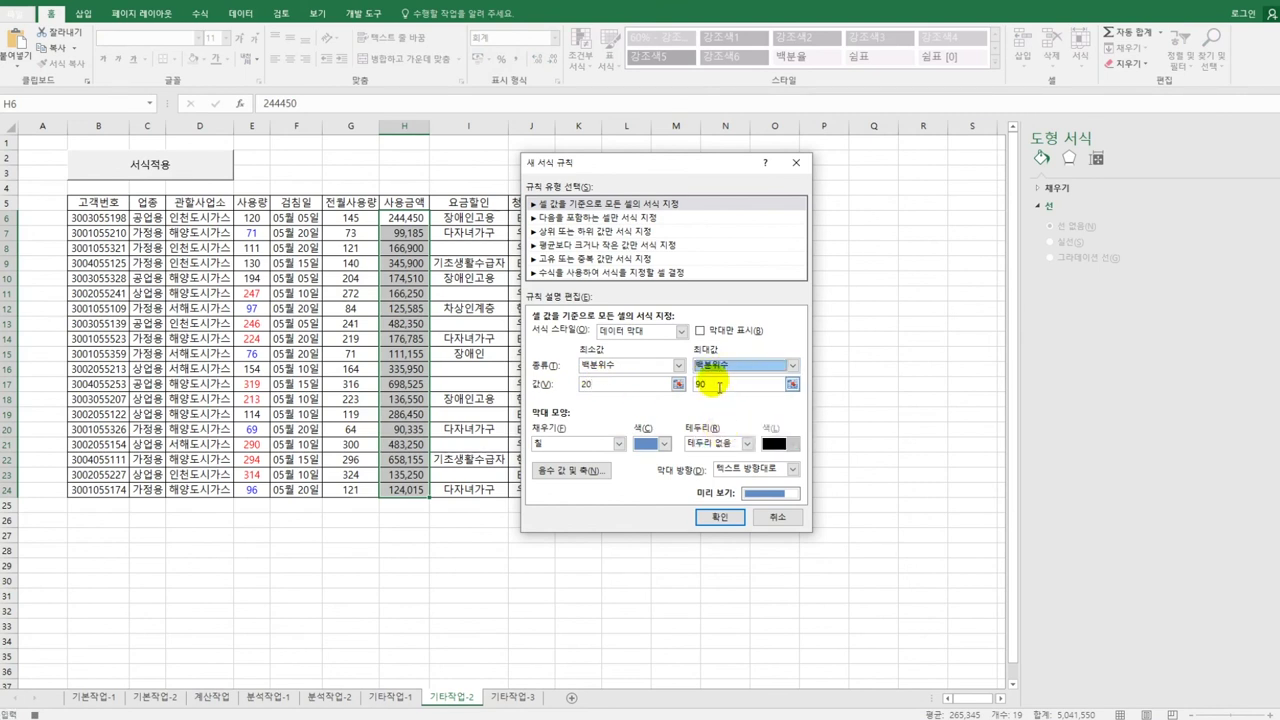
pyautogui.doubleClick(697, 384)
pyautogui.write('80')
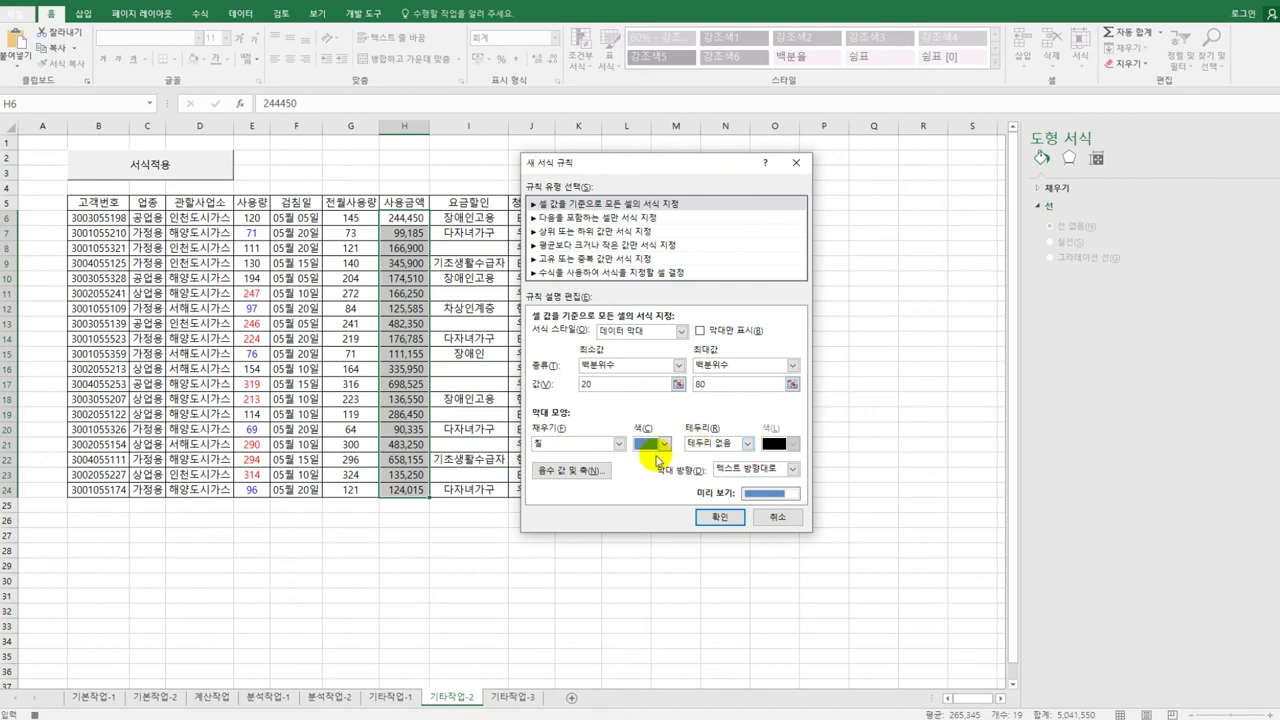
# Step: Give the data bars a 그라데이션 채우기 fill in standard yellow and apply the rule
pyautogui.click(616, 443)
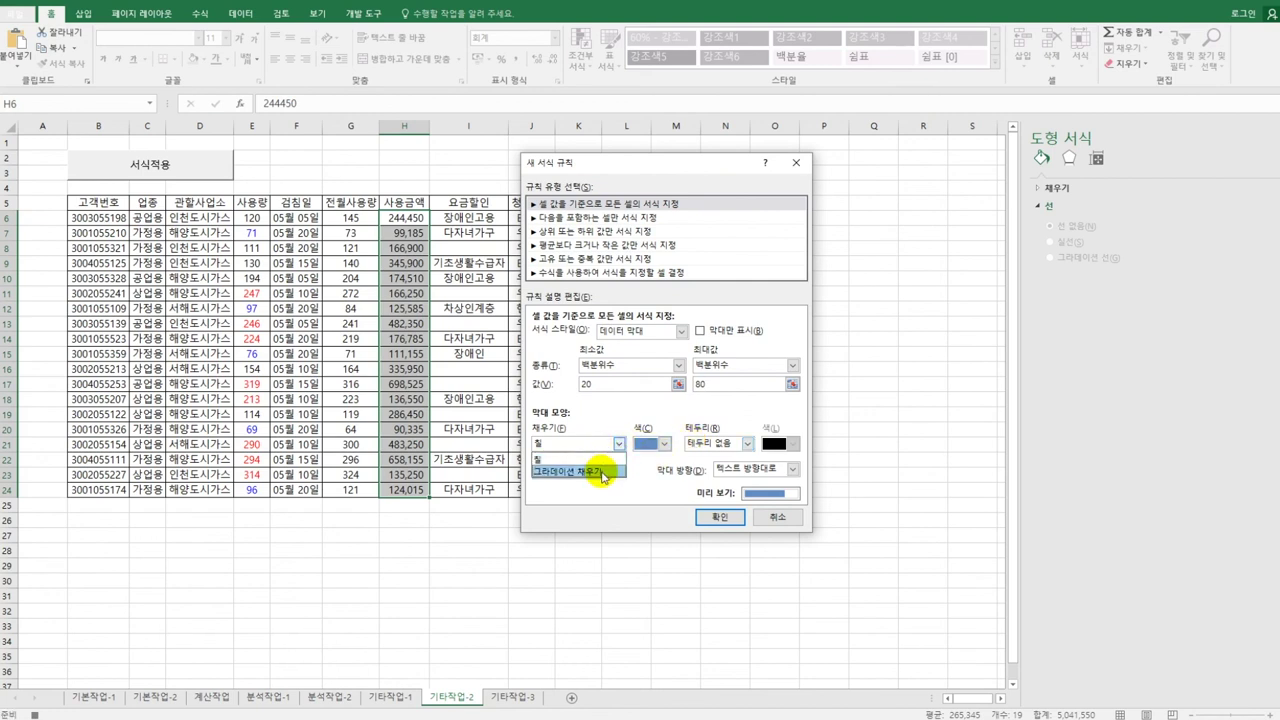
pyautogui.click(604, 472)
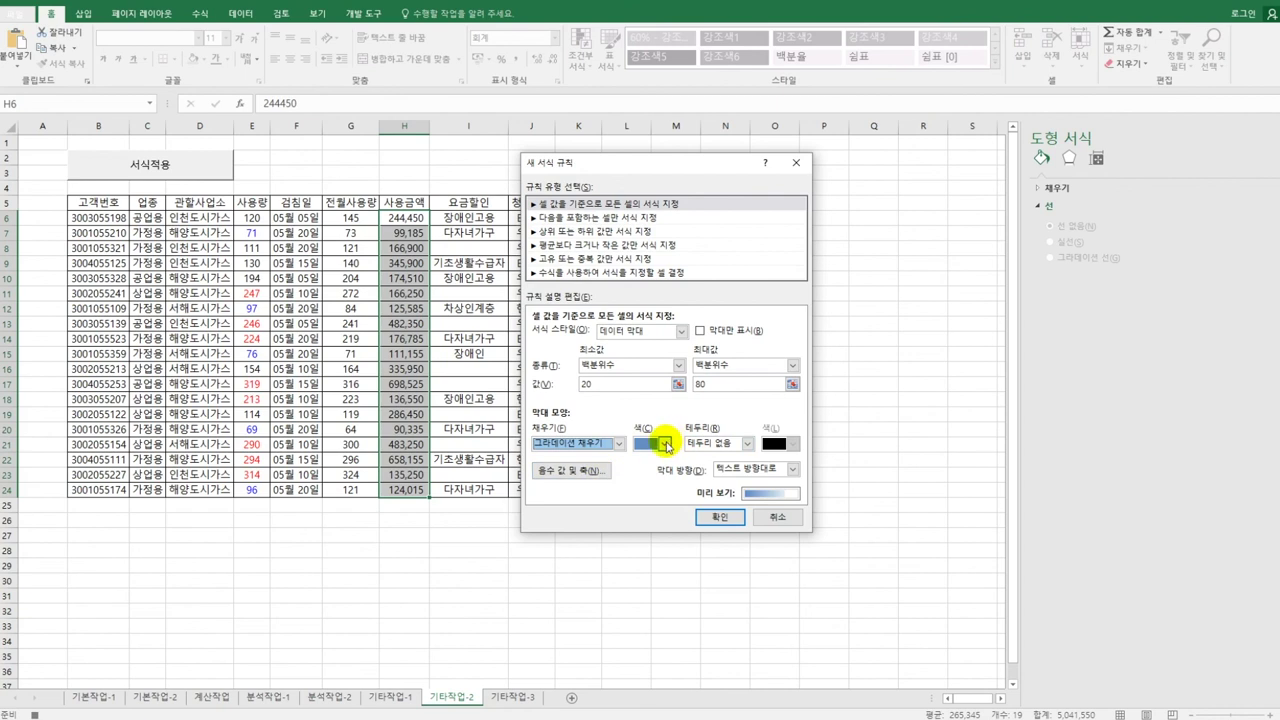
pyautogui.click(662, 444)
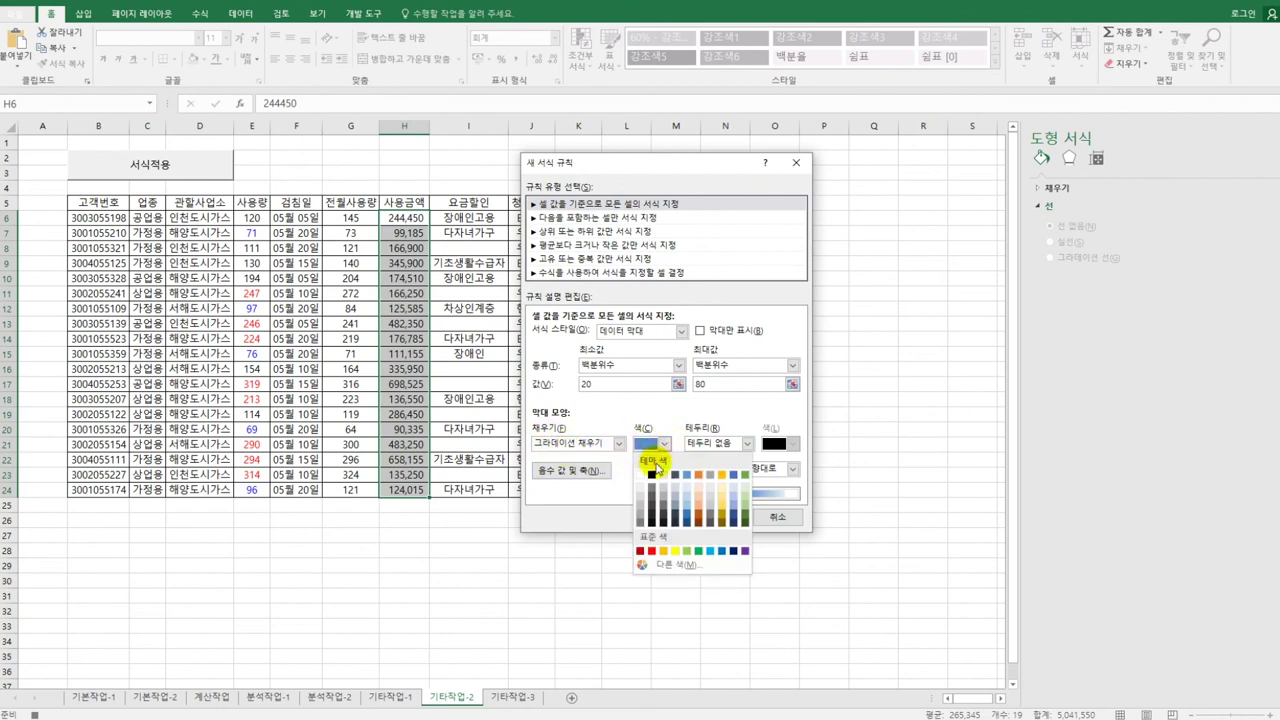
pyautogui.click(675, 551)
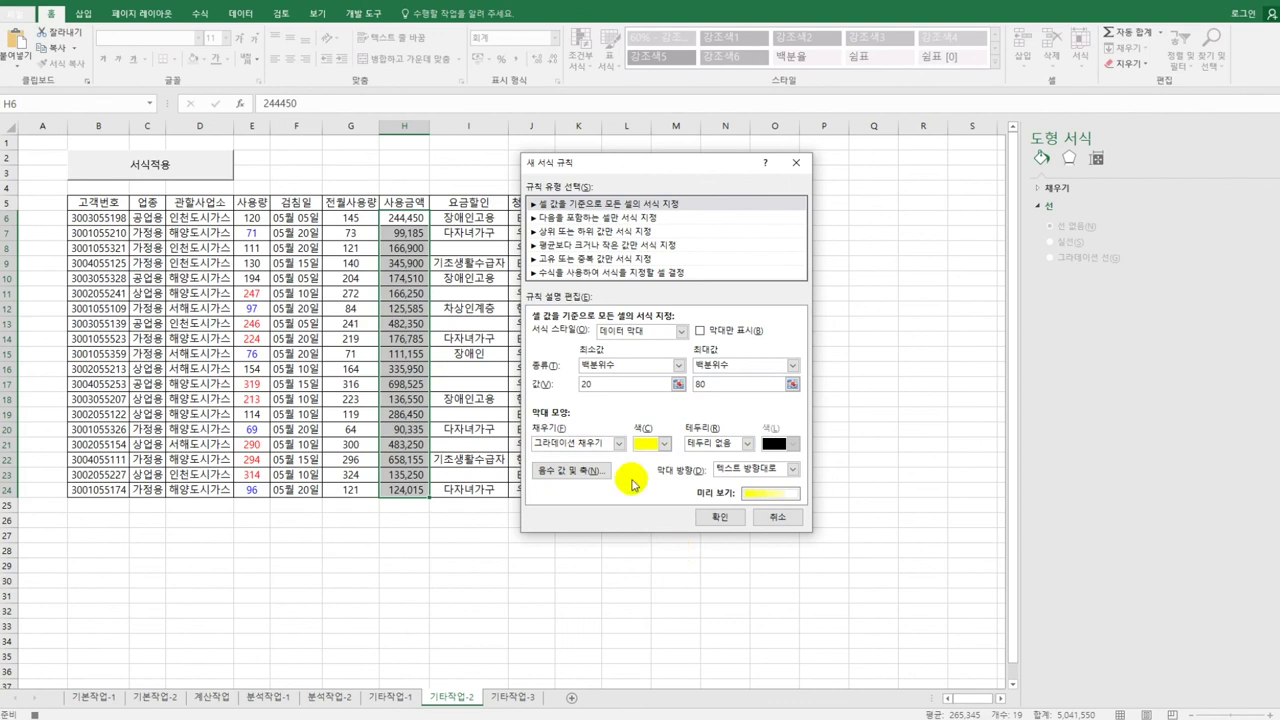
pyautogui.click(697, 517)
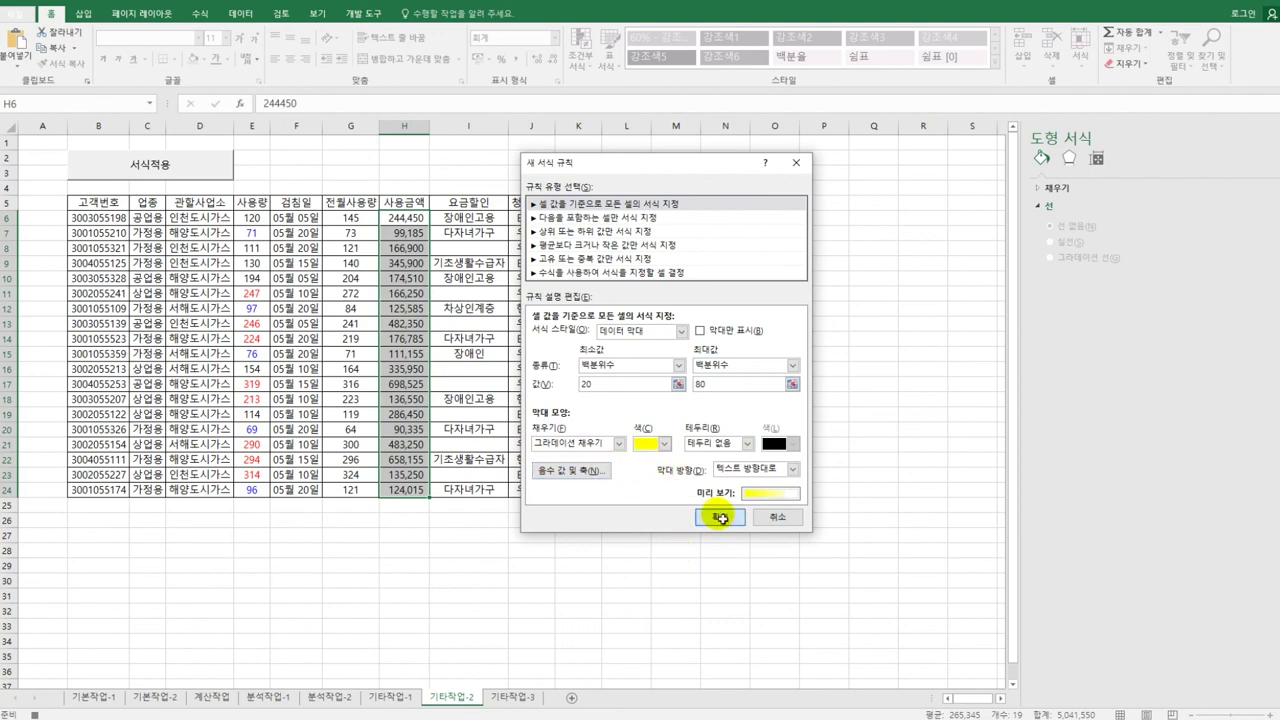
# Step: Deselect the 사용금액 range and stop recording the 그래프보기 macro
pyautogui.click(414, 494)
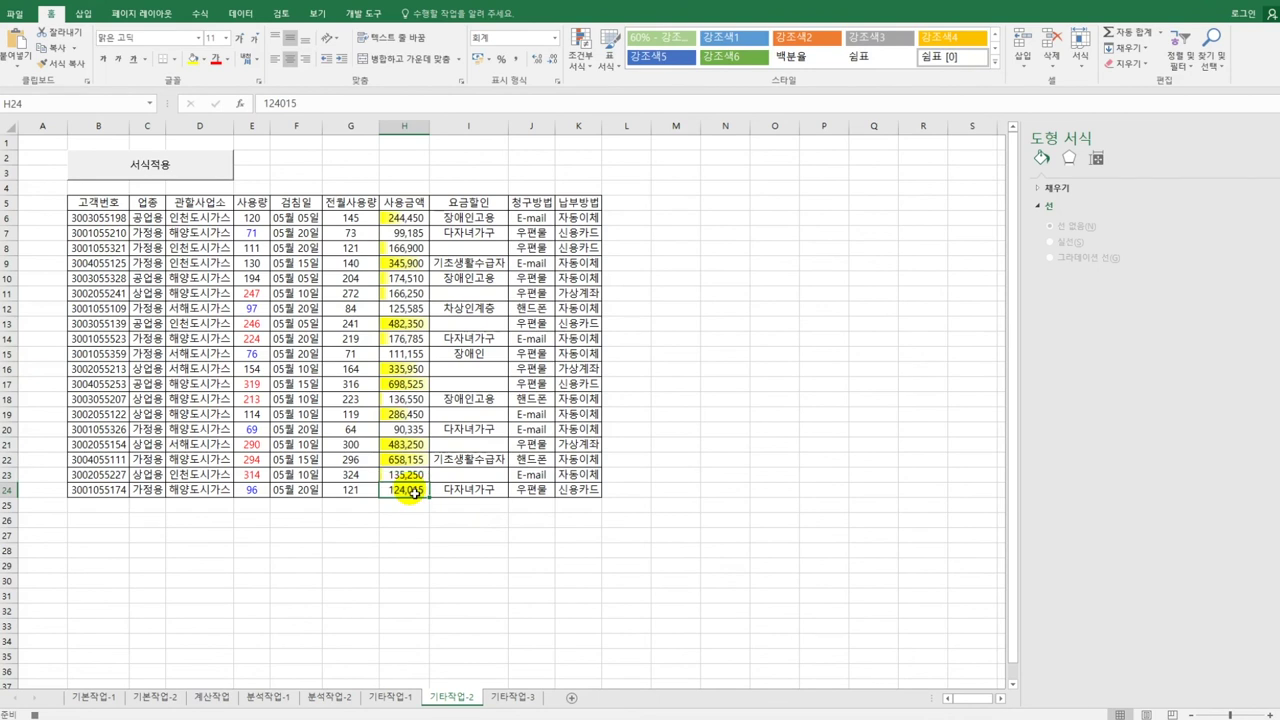
pyautogui.click(364, 14)
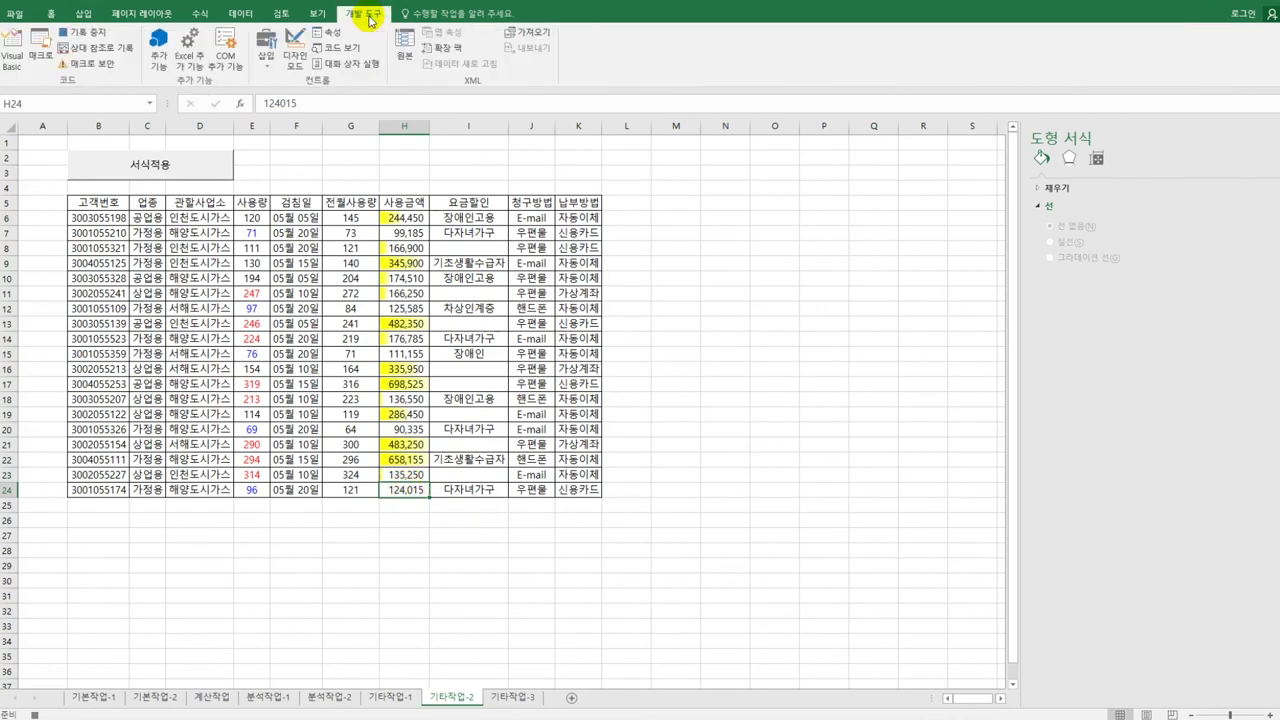
pyautogui.click(91, 34)
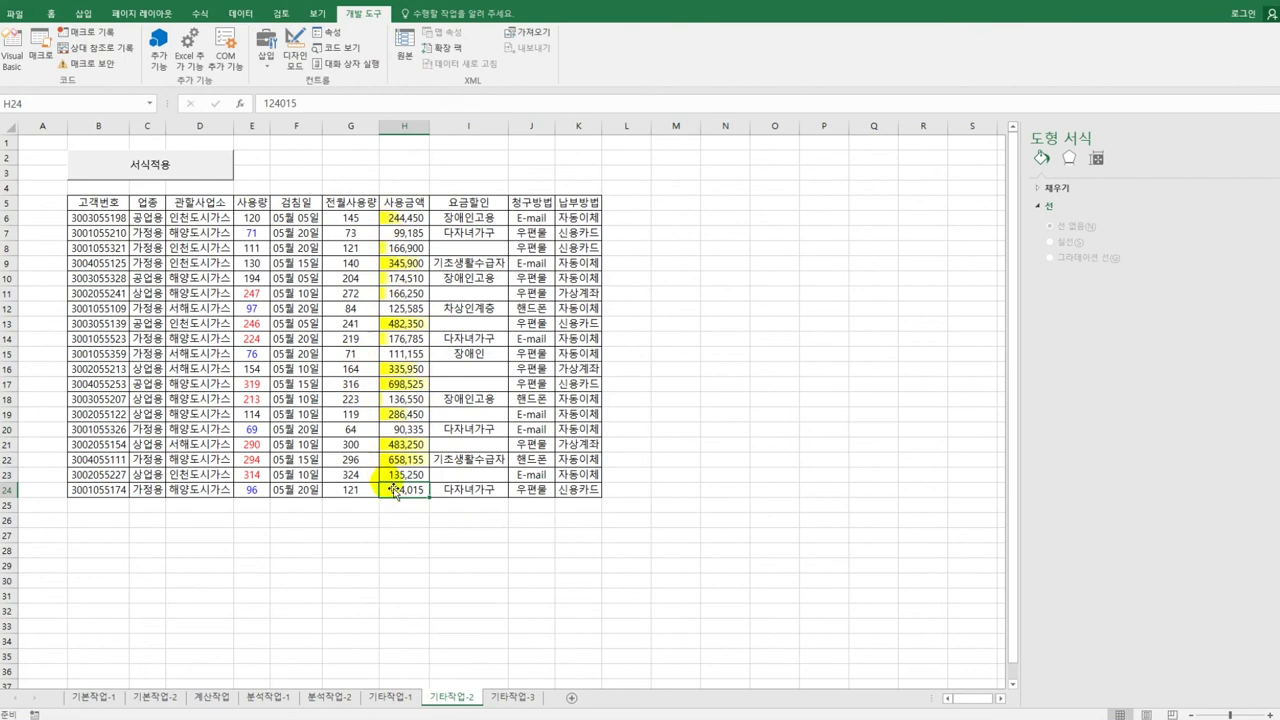
# Step: Add a form control button over F2:H3, assign it the 그래프보기 macro and label it 그래프보기
pyautogui.click(266, 50)
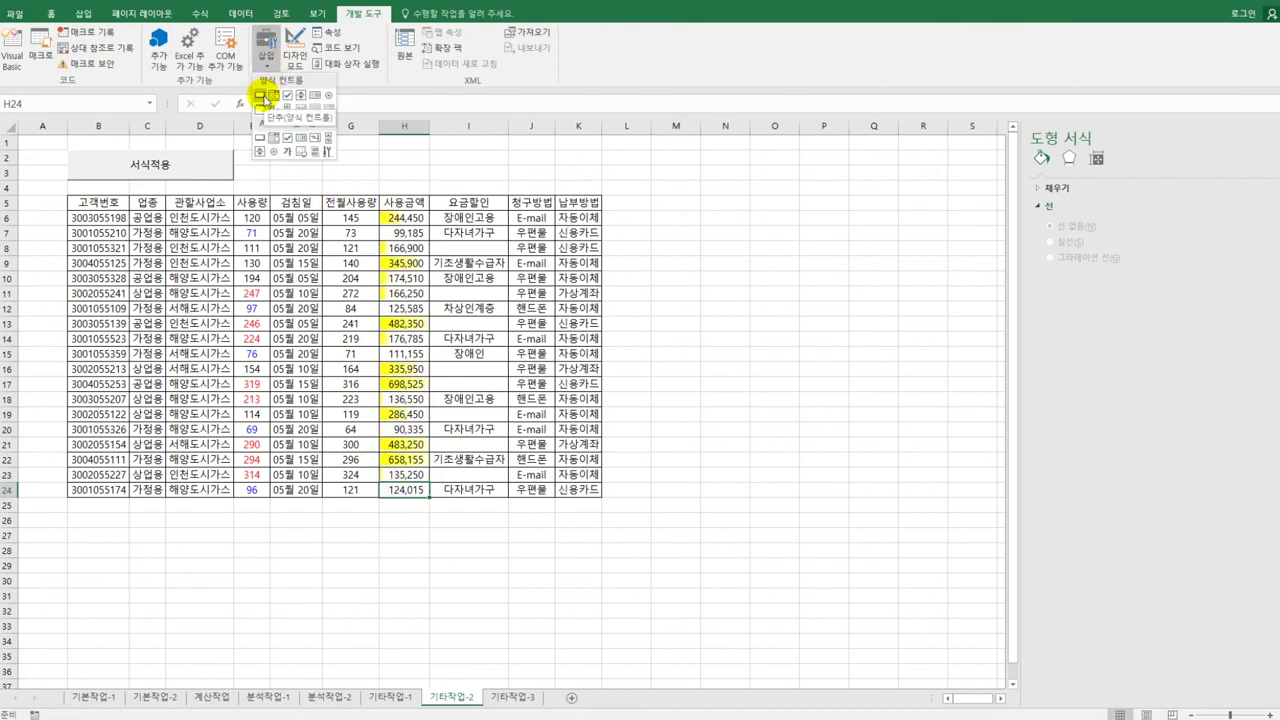
pyautogui.click(262, 96)
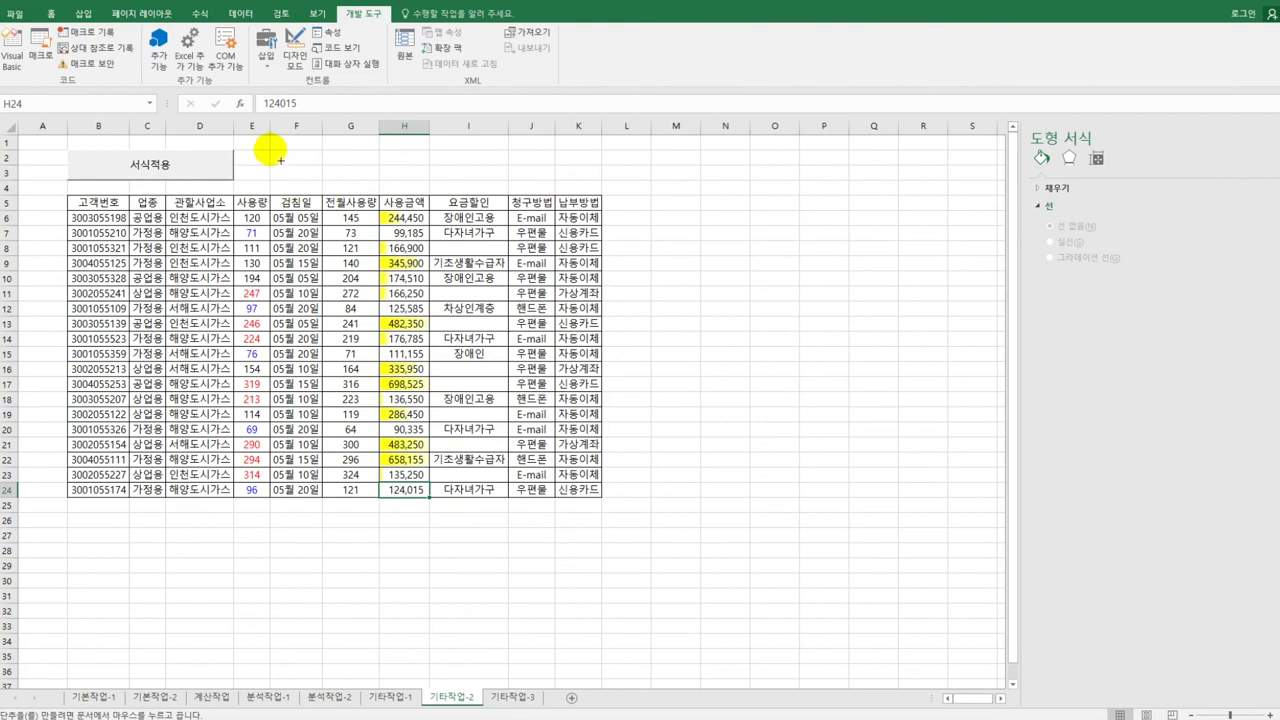
pyautogui.moveTo(280, 160); pyautogui.dragTo(426, 192)
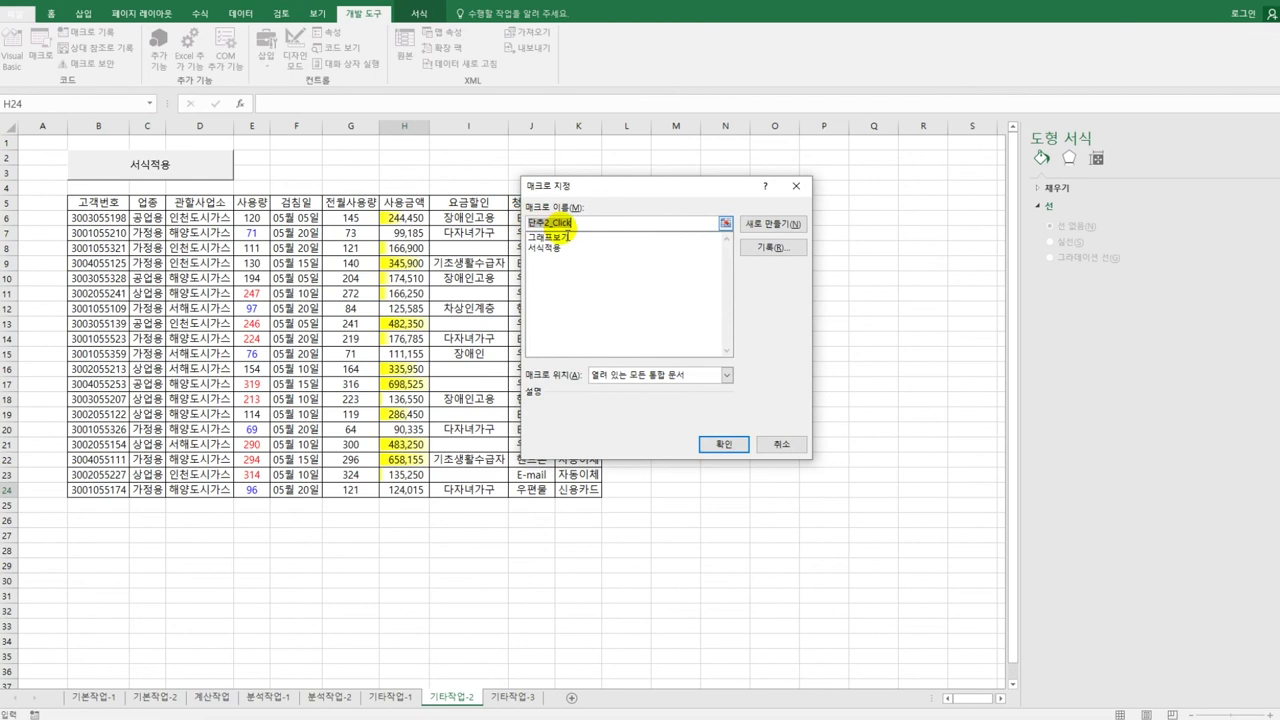
pyautogui.click(560, 238)
pyautogui.click(716, 444)
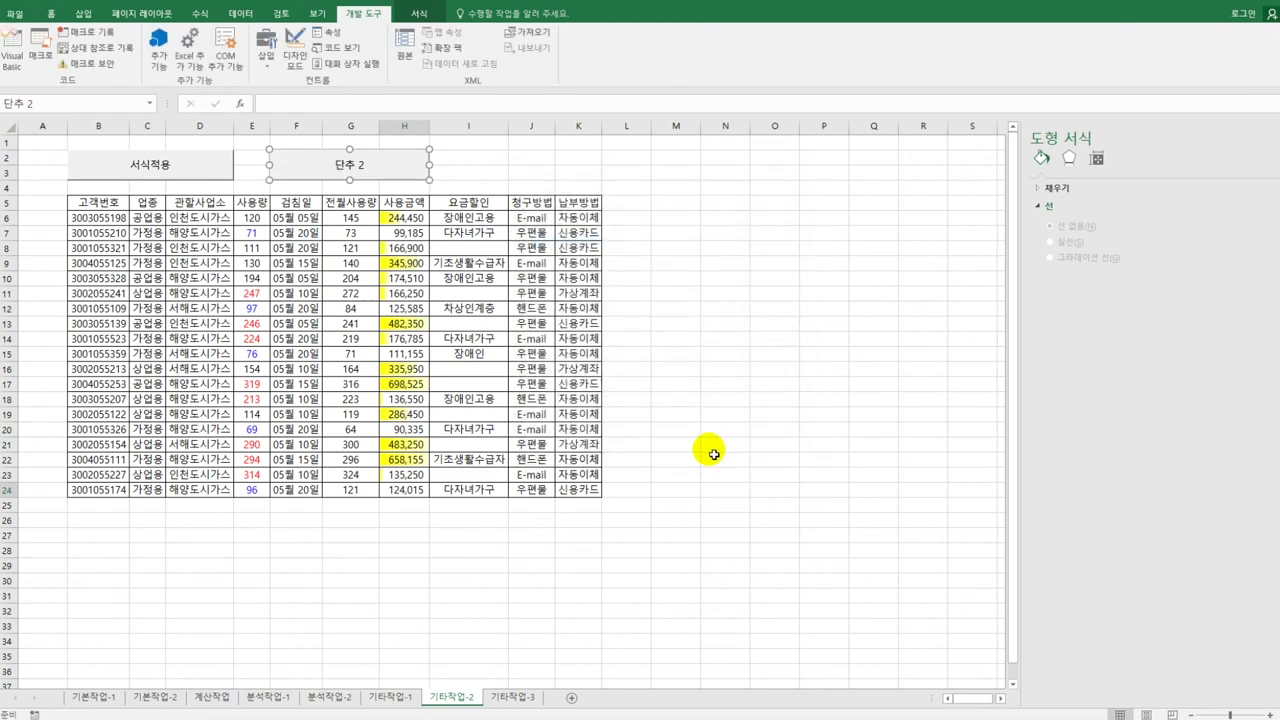
pyautogui.write('그래프보기')
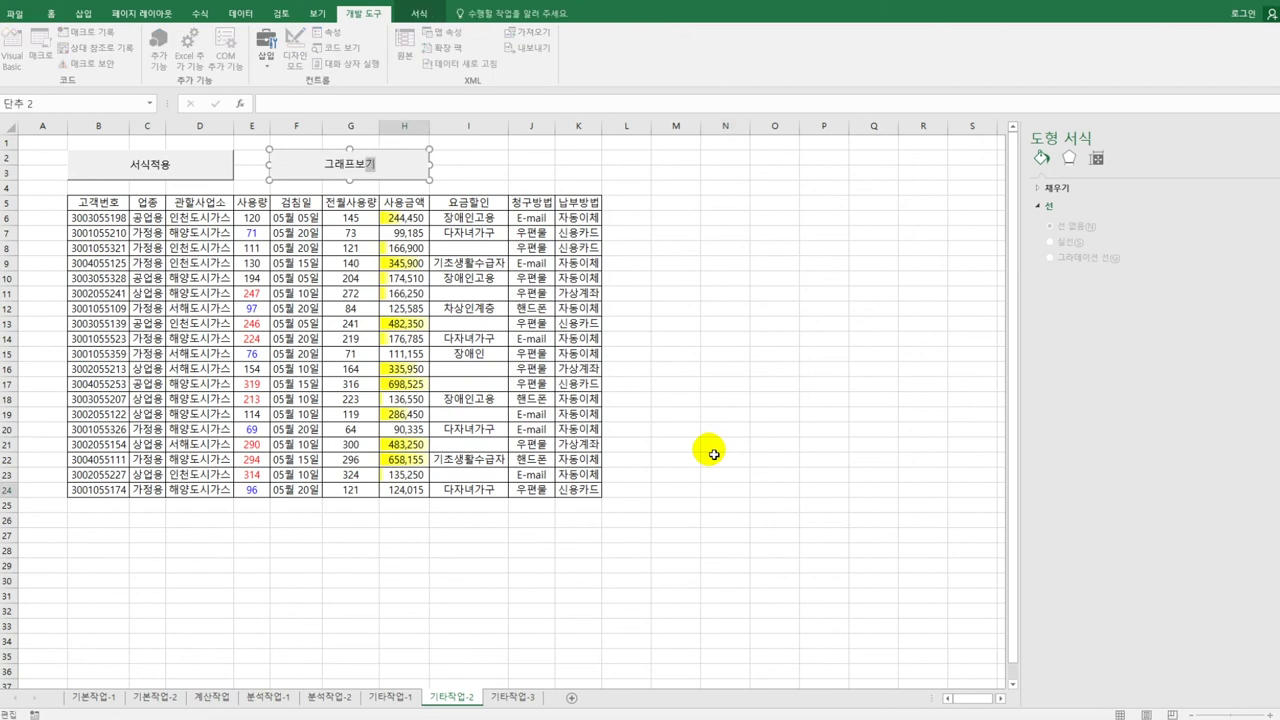
pyautogui.click(713, 454)
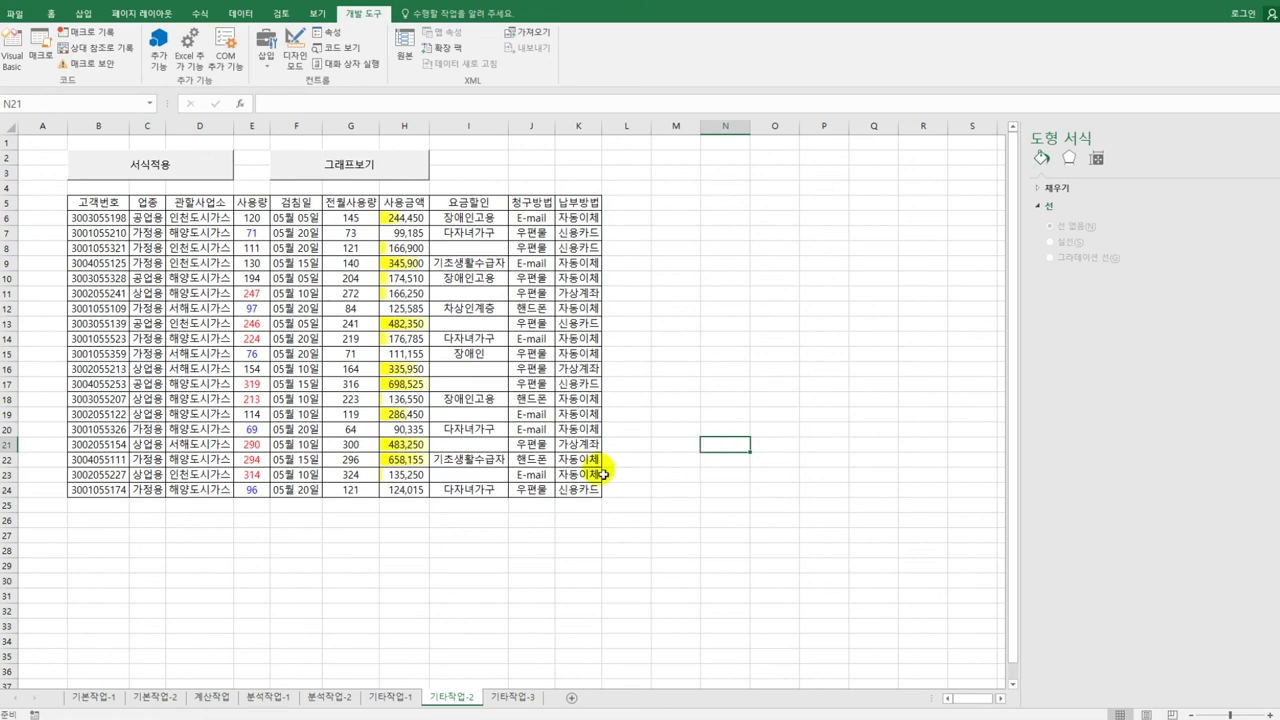
# Step: On sheet 기타작업-3, turn on design mode and select the 등록 command button
pyautogui.click(533, 704)
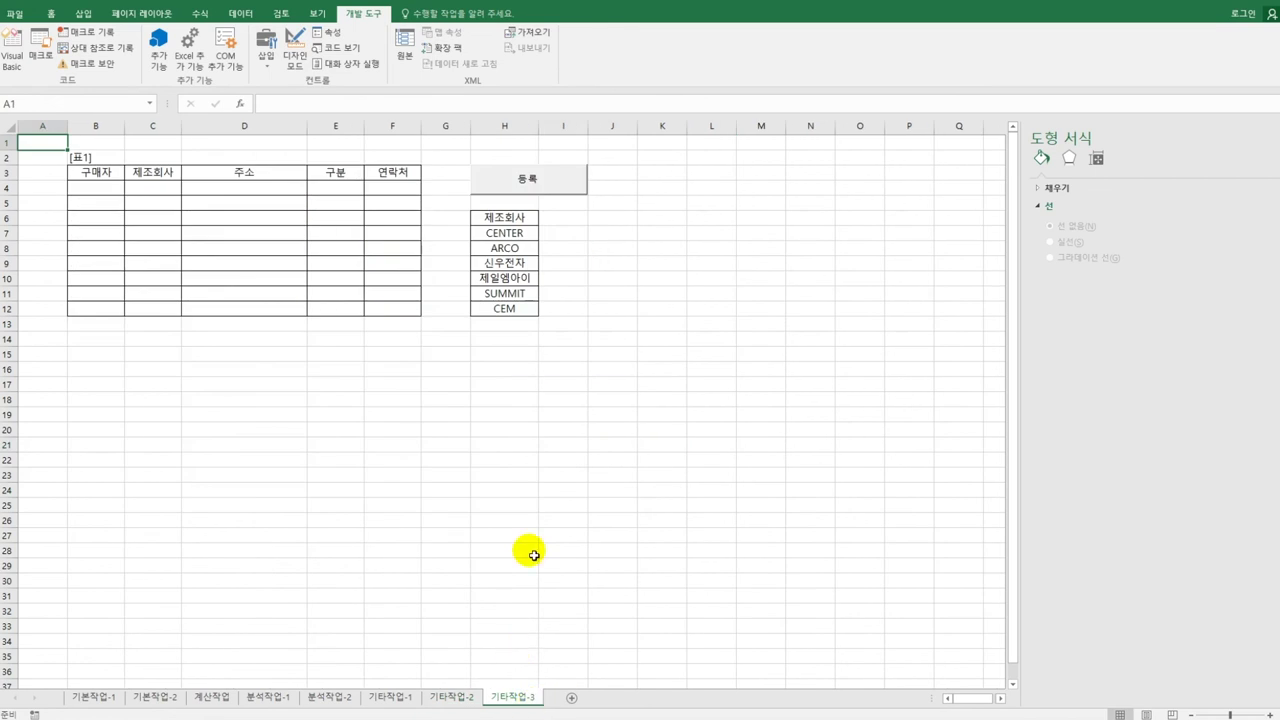
pyautogui.click(547, 526)
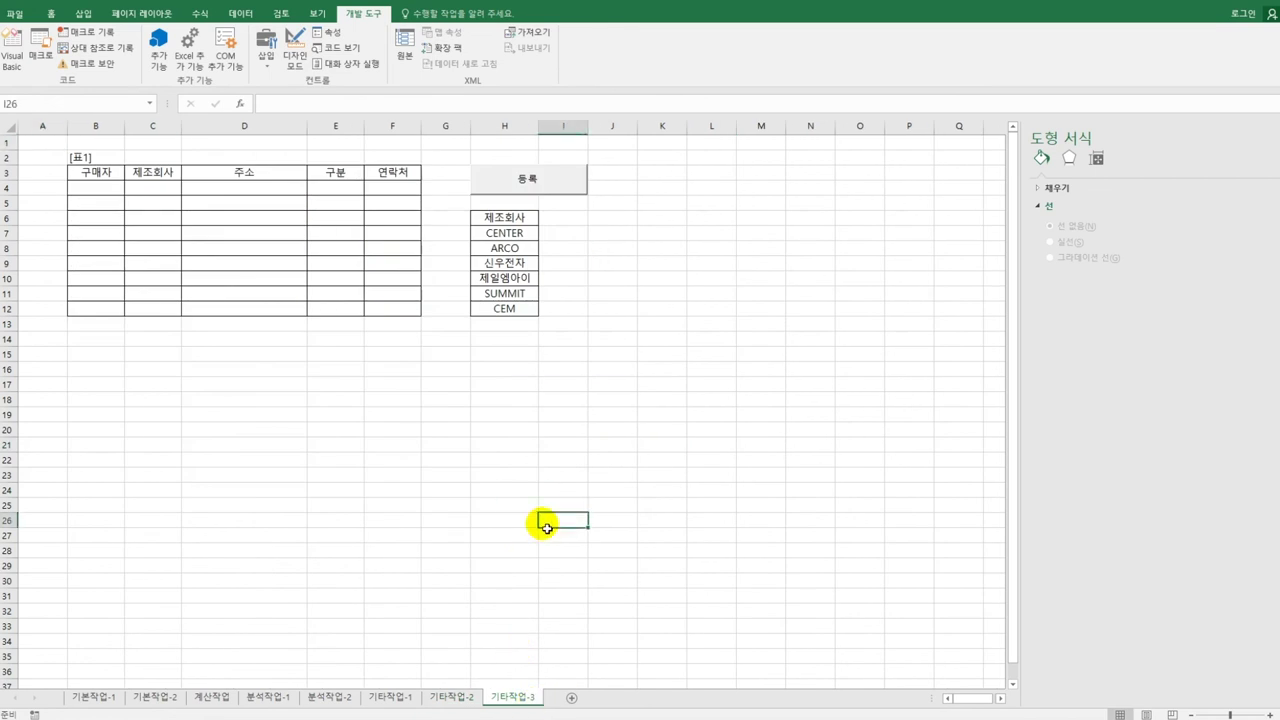
pyautogui.click(556, 172)
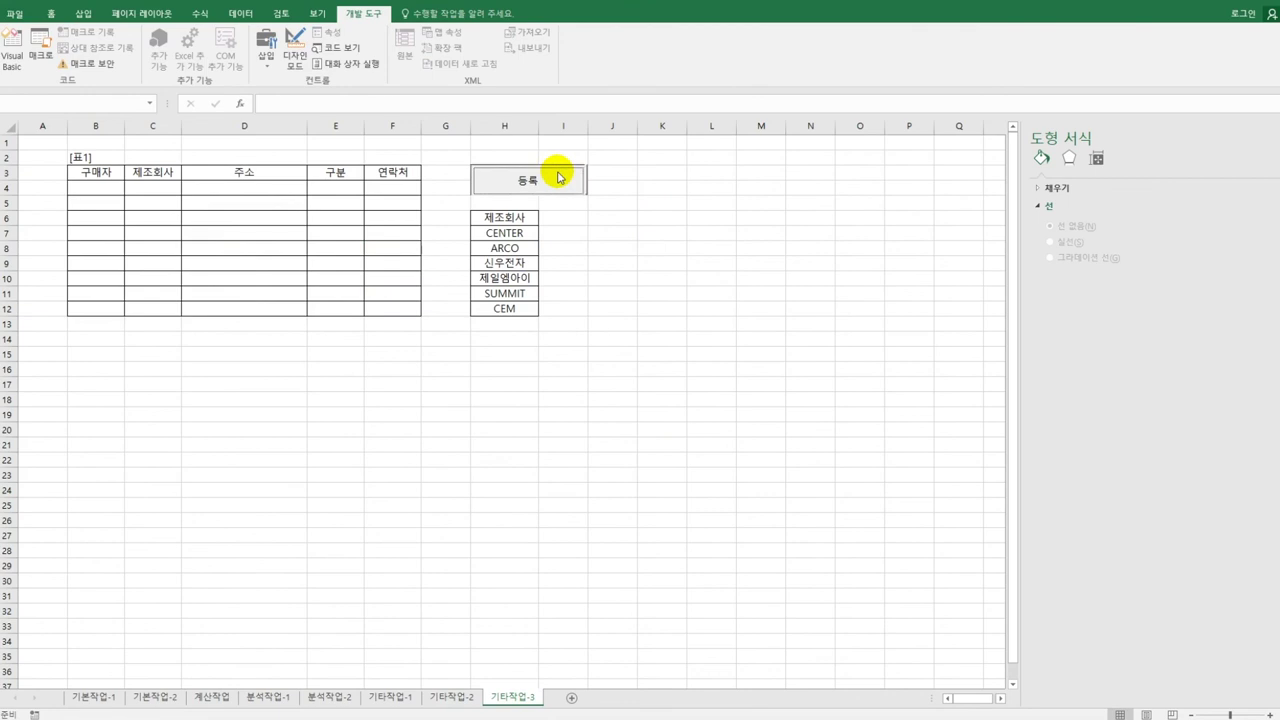
pyautogui.click(663, 230)
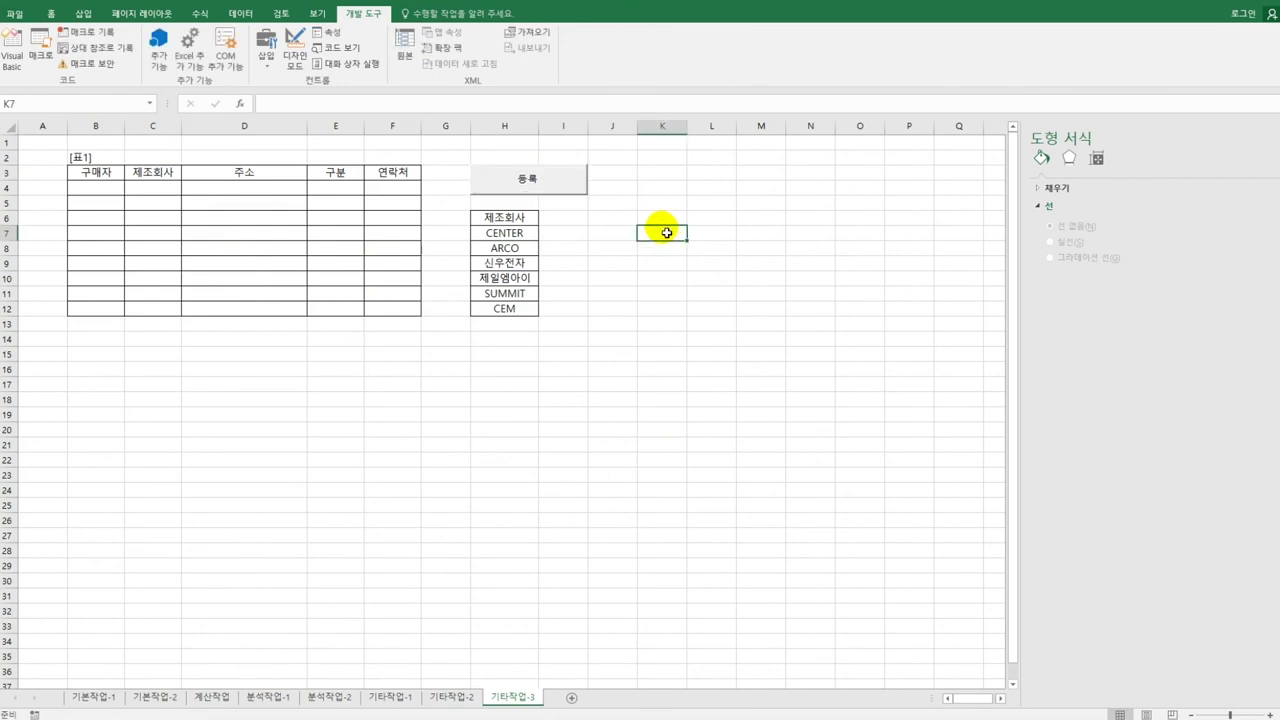
pyautogui.click(295, 55)
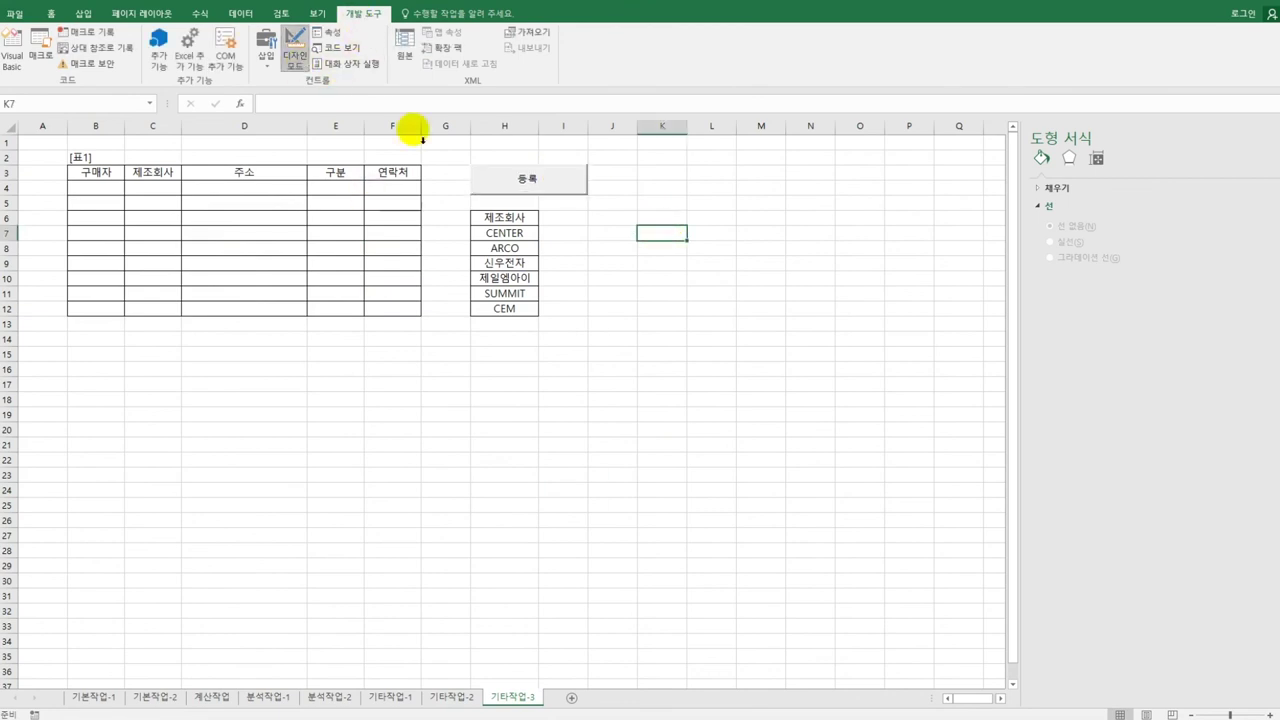
pyautogui.click(579, 176)
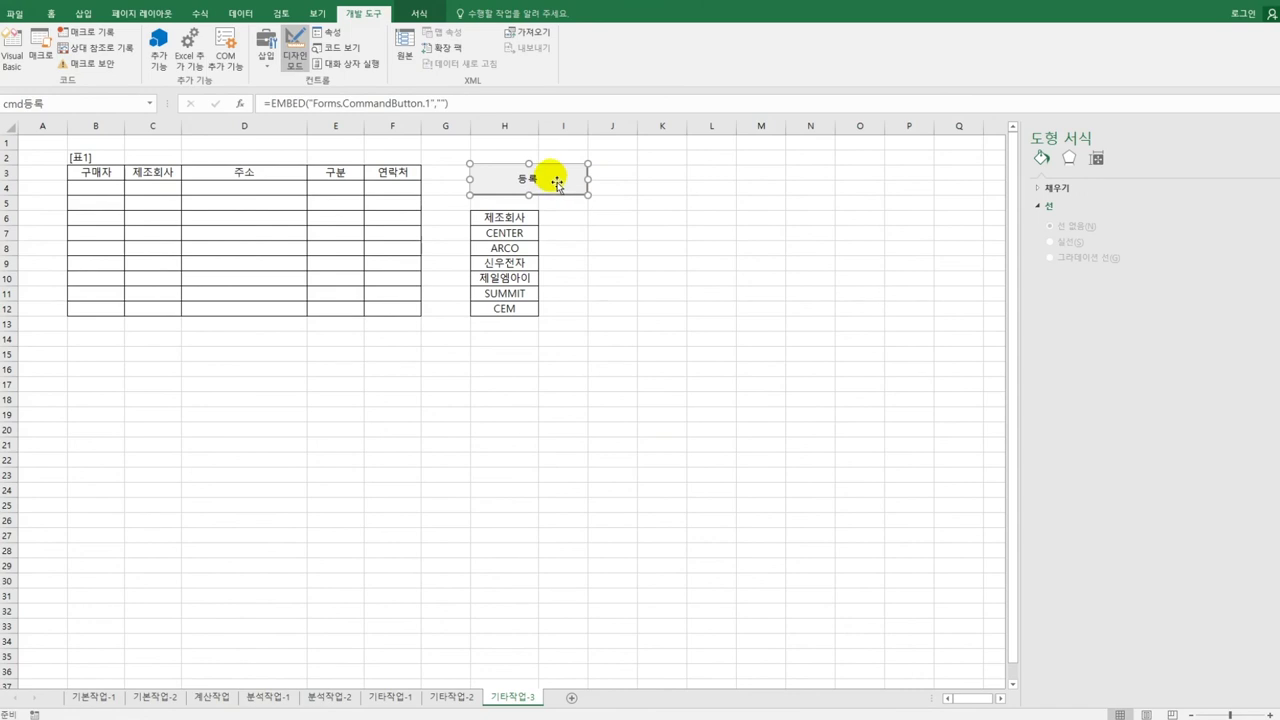
# Step: Write 가스누출.Show in the click procedure of the 등록 command button so it opens the form
pyautogui.doubleClick(557, 183)
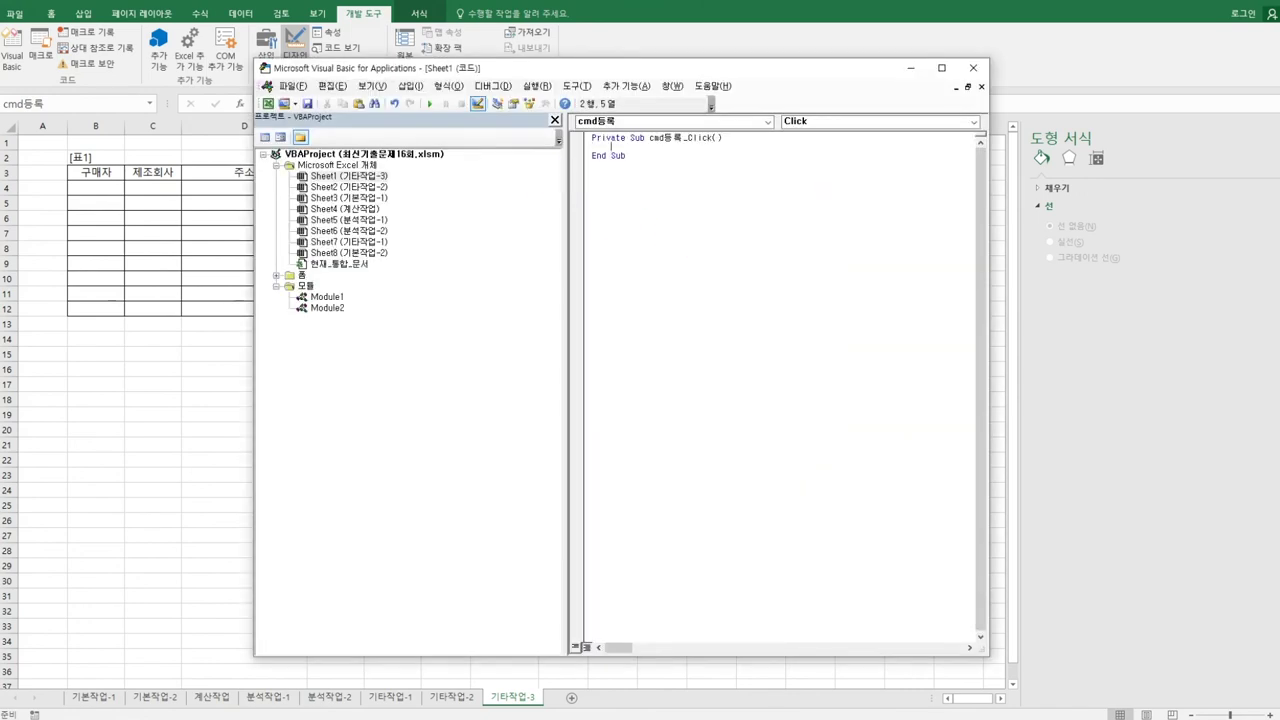
pyautogui.write('가스누출.')
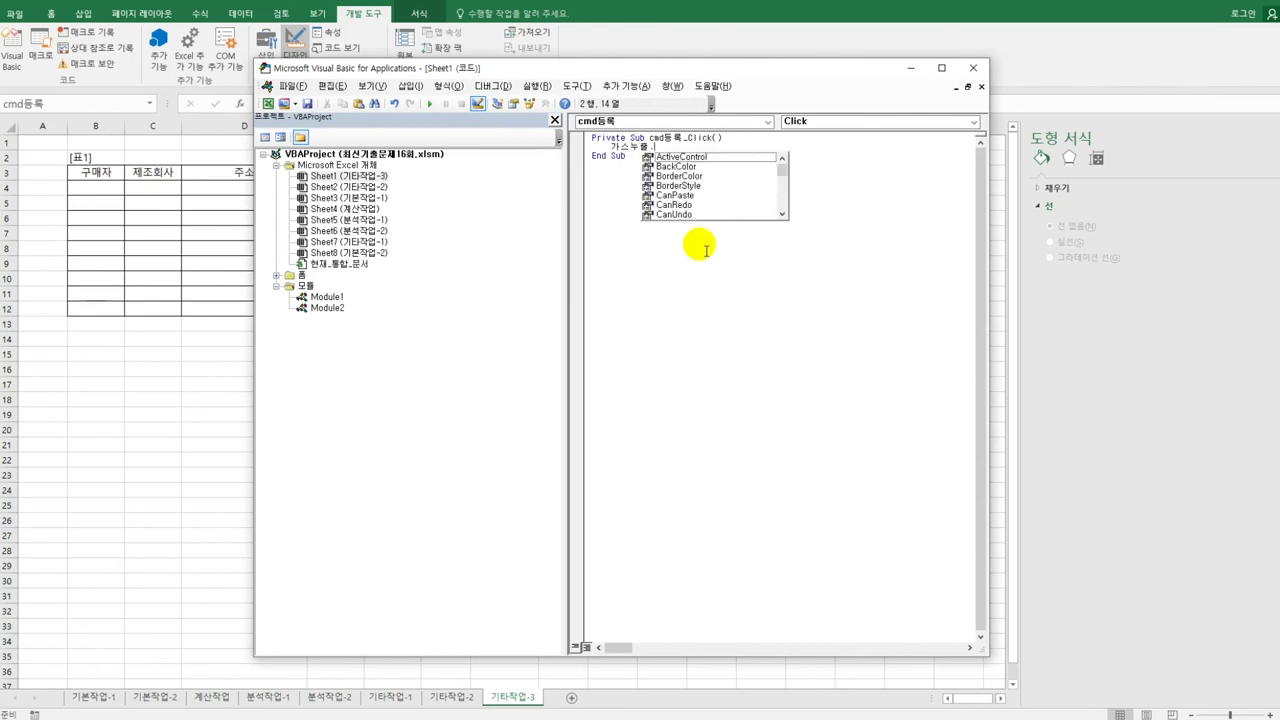
pyautogui.write('sh')
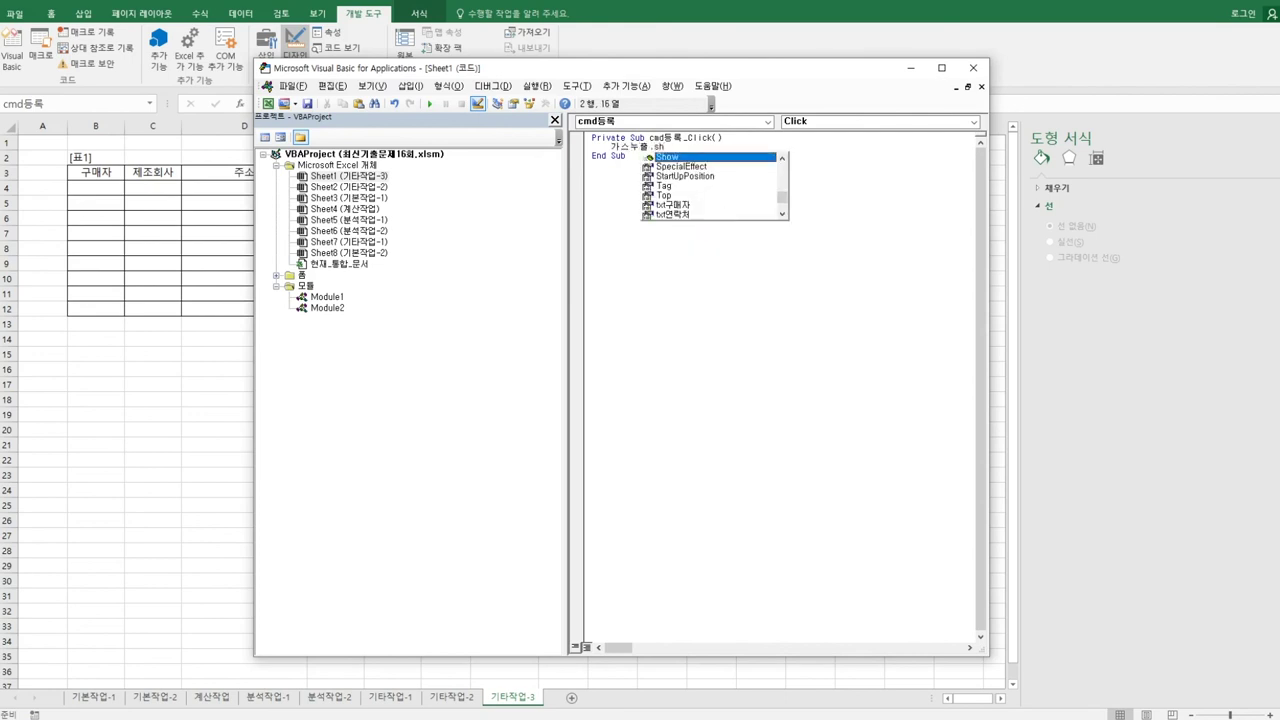
pyautogui.press('Tab')
pyautogui.click(705, 250)
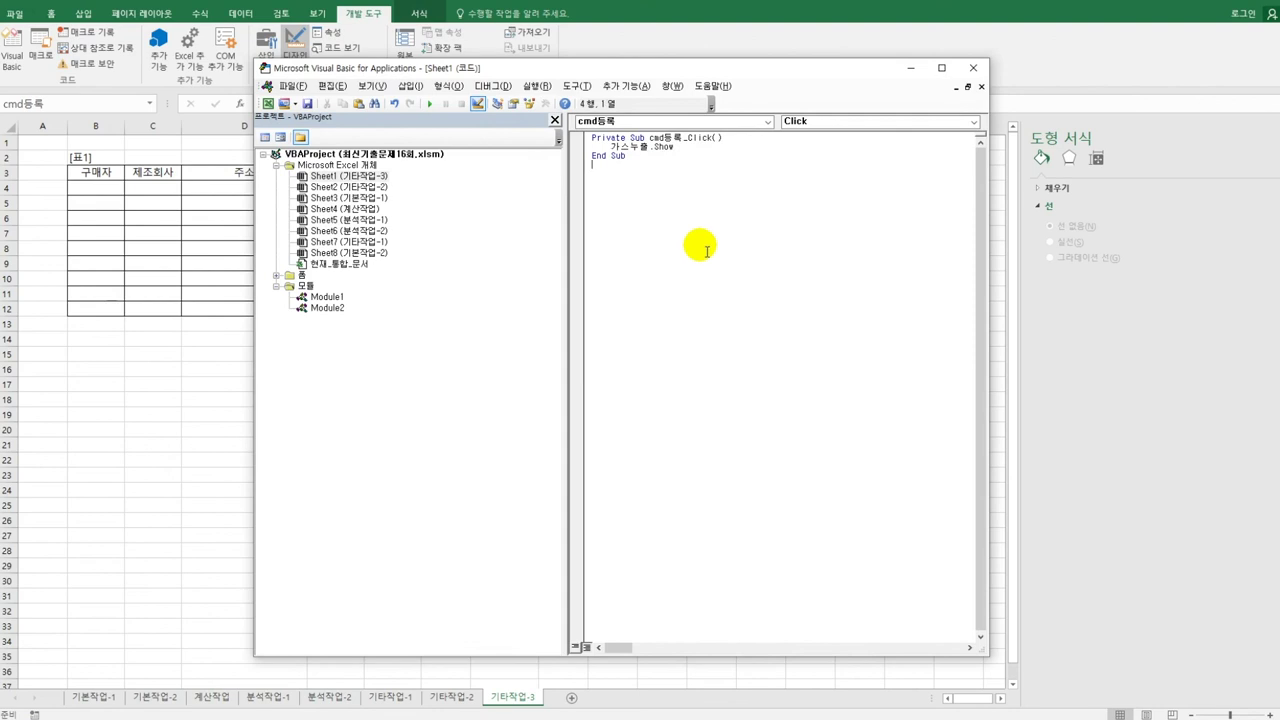
# Step: Expand the project's forms folder and open the code of the 가스누출 form
pyautogui.doubleClick(316, 277)
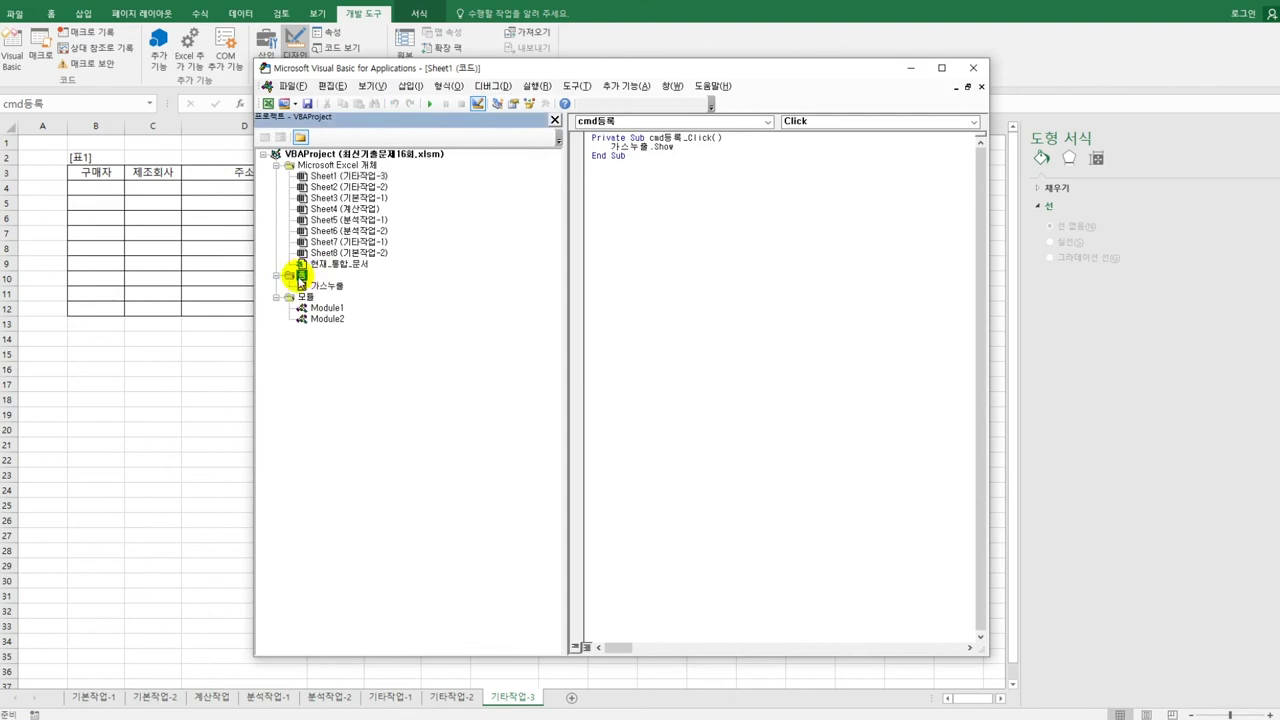
pyautogui.click(318, 286)
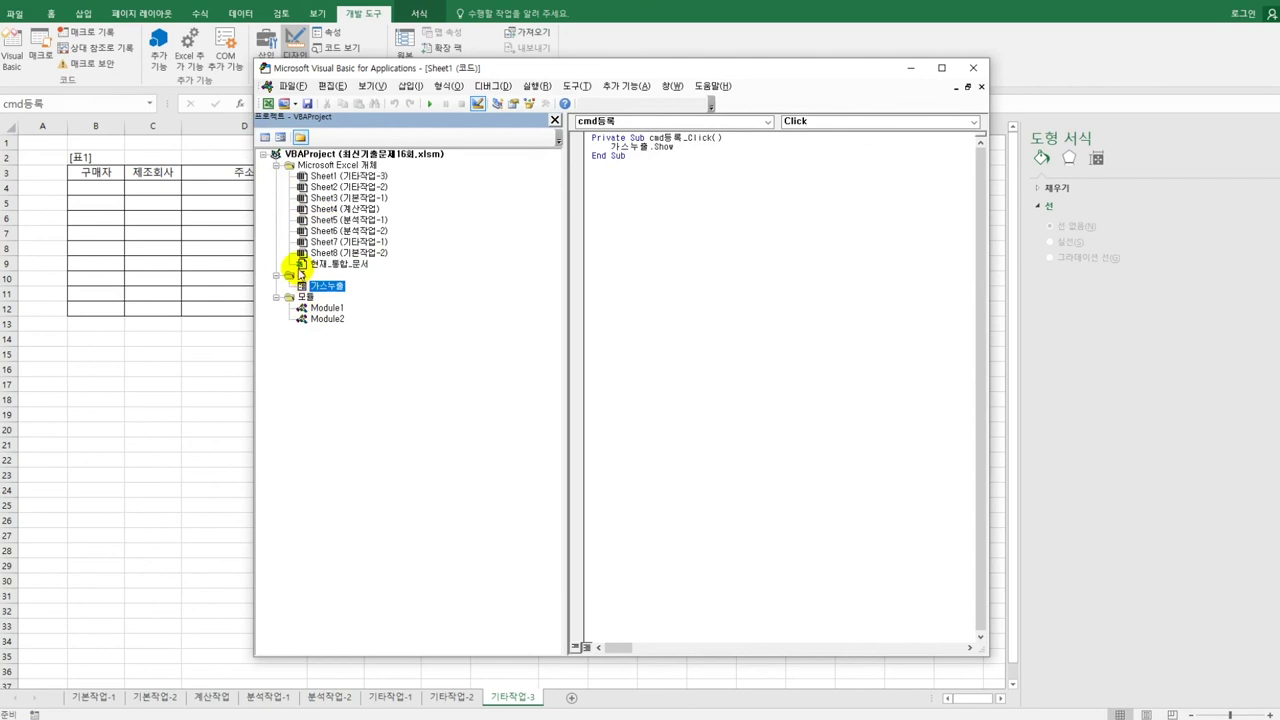
pyautogui.click(372, 86)
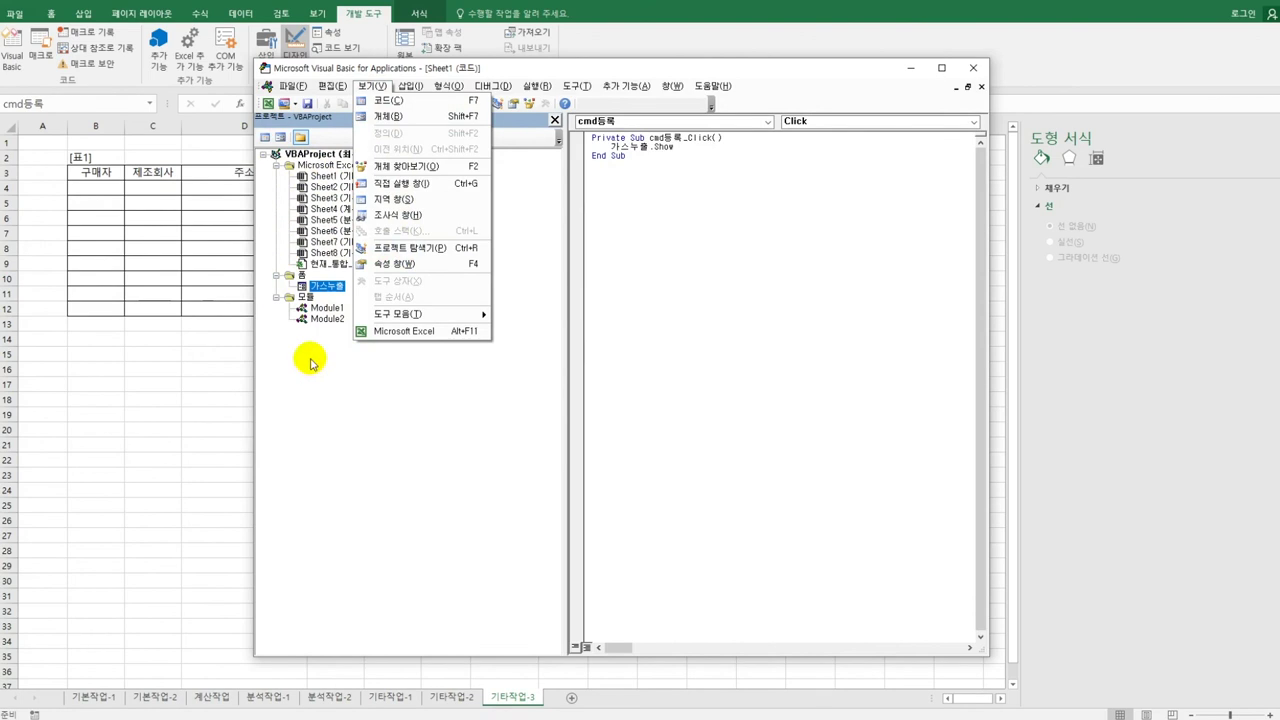
pyautogui.click(326, 286)
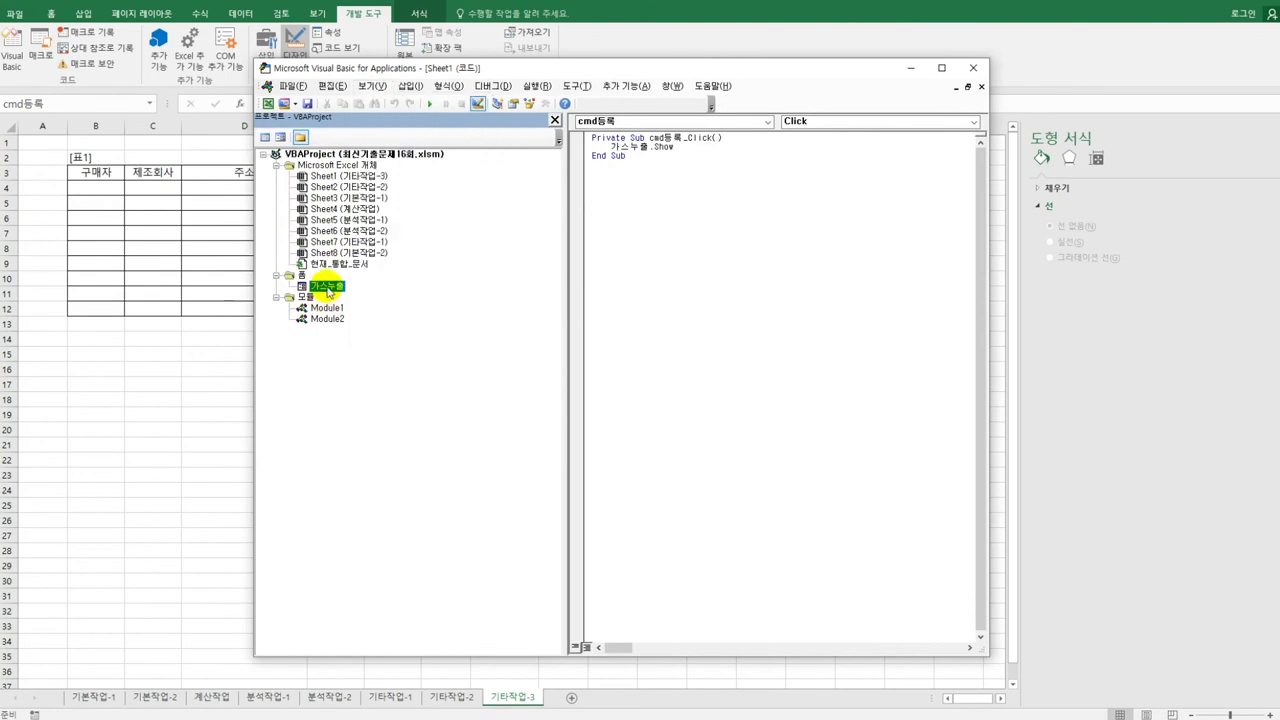
pyautogui.click(265, 137)
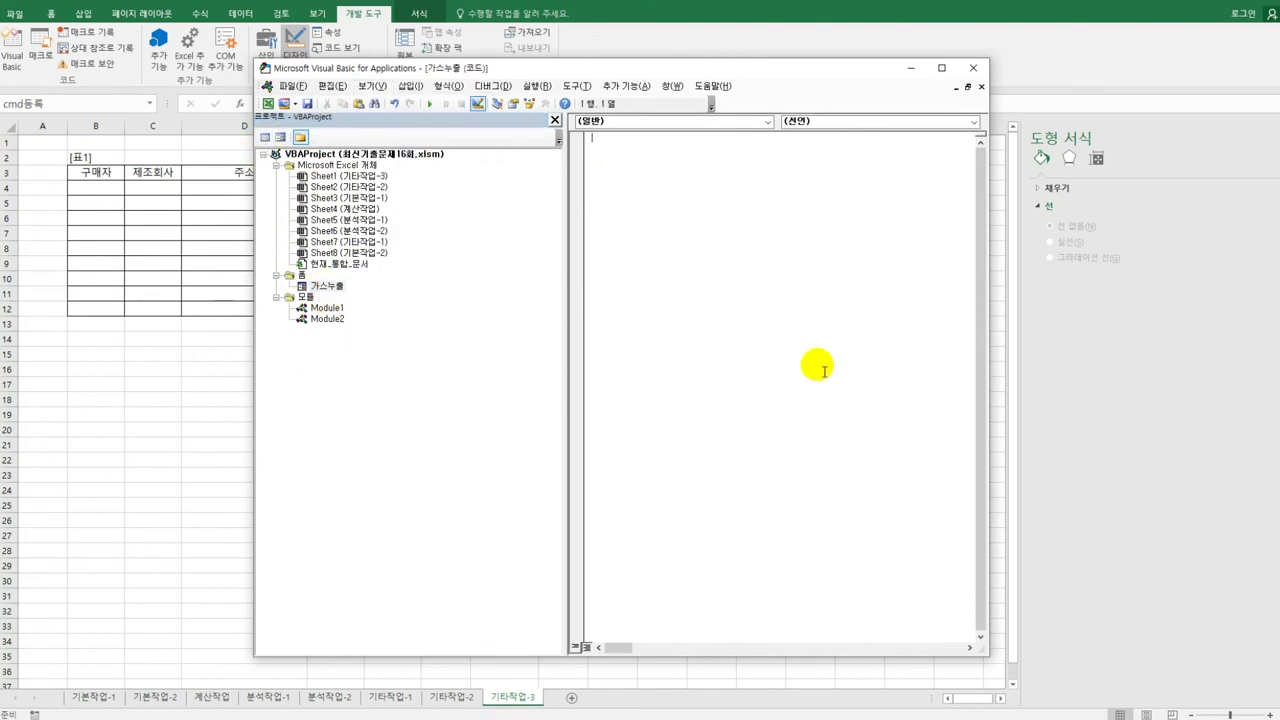
# Step: Create the Initialize event procedure for the 가스누출 UserForm
pyautogui.click(735, 122)
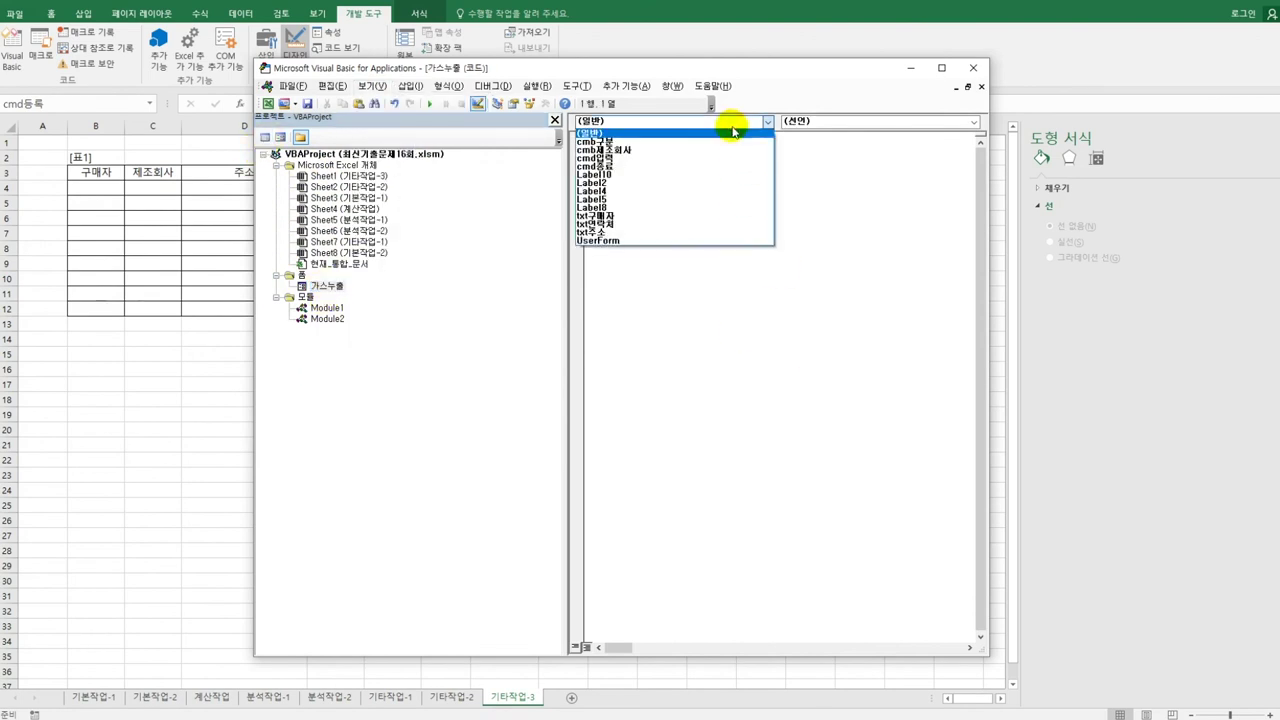
pyautogui.click(688, 240)
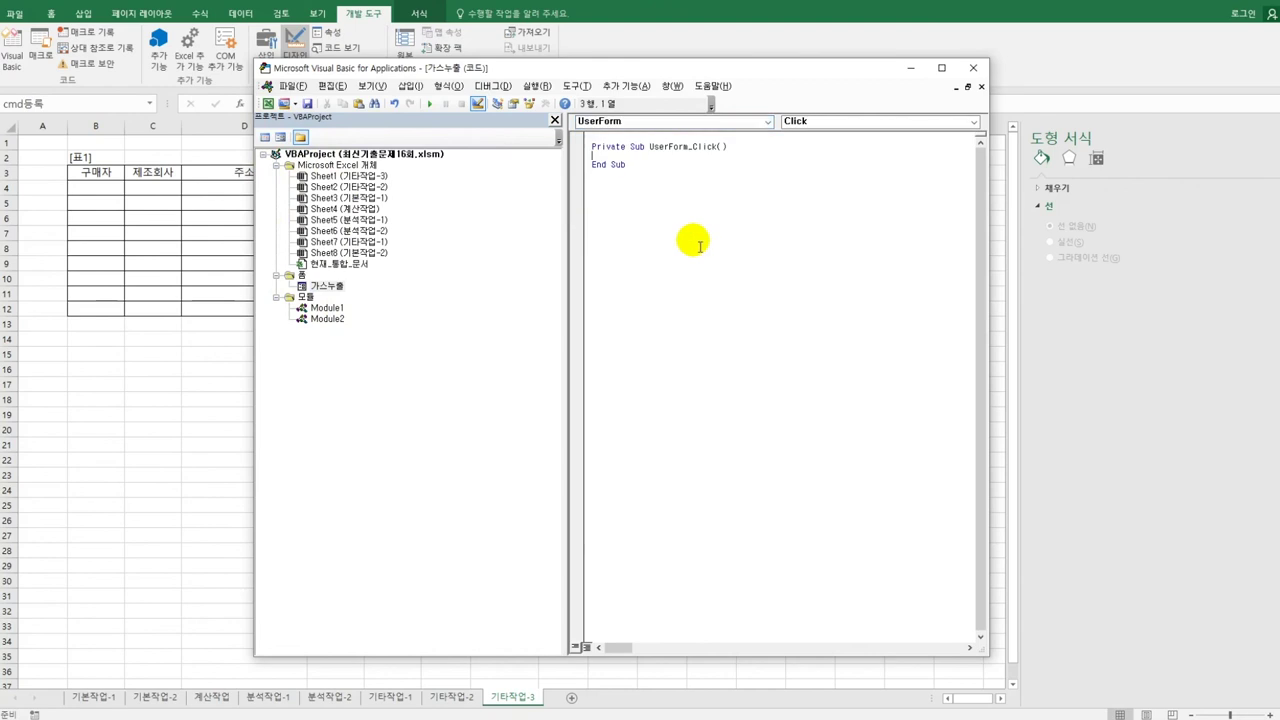
pyautogui.click(802, 122)
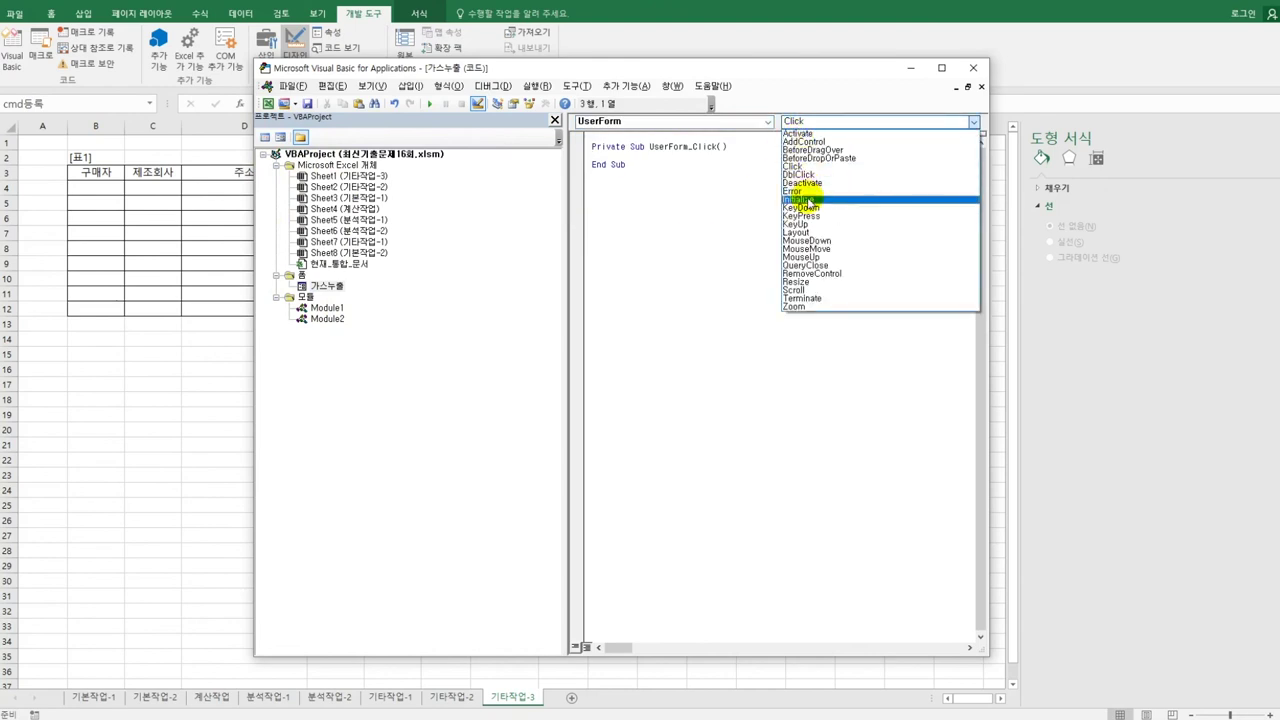
pyautogui.click(813, 203)
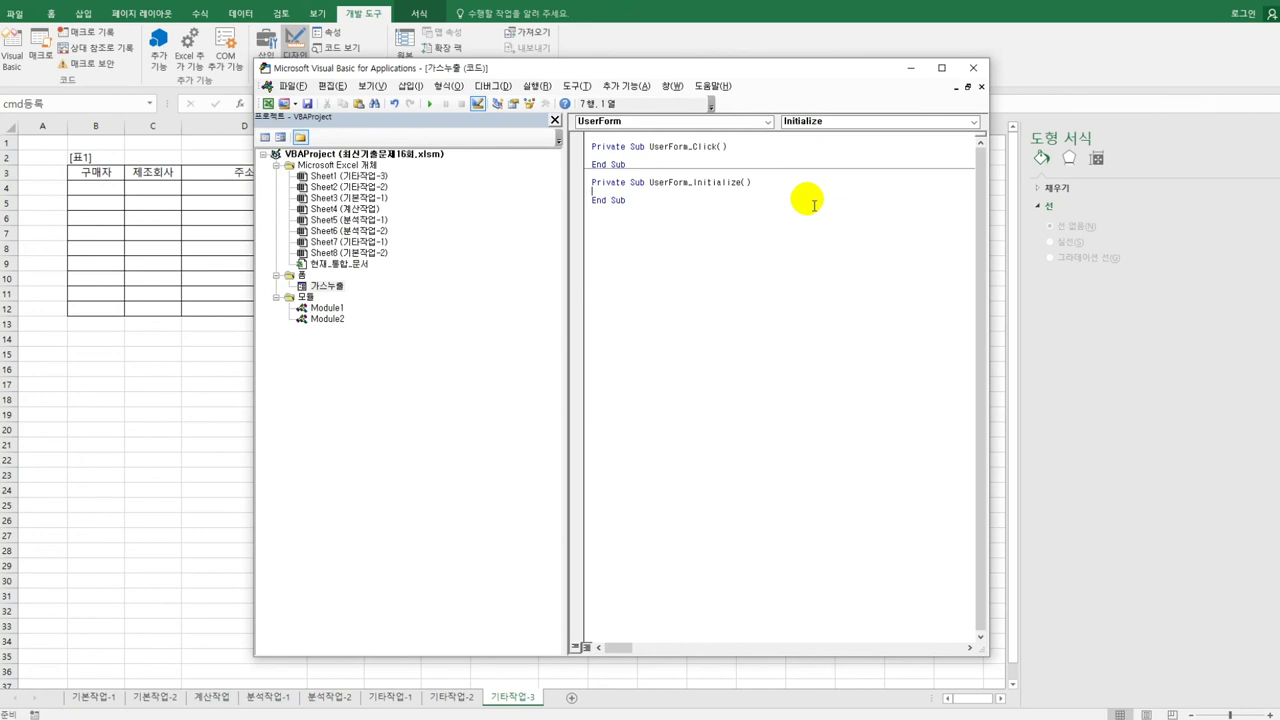
# Step: In UserForm_Initialize, set the RowSource of cmb제조회사 to "H7:H12"
pyautogui.press('Tab')
pyautogui.write('cmb')
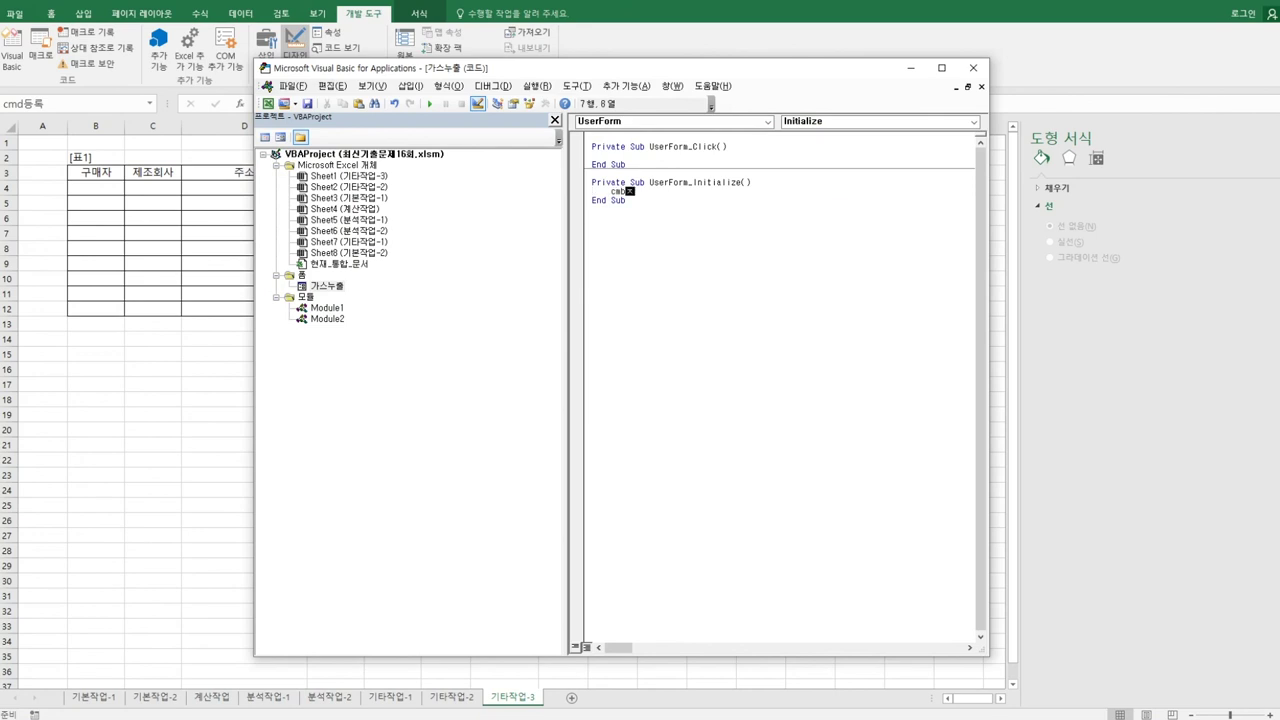
pyautogui.write('제조회사.')
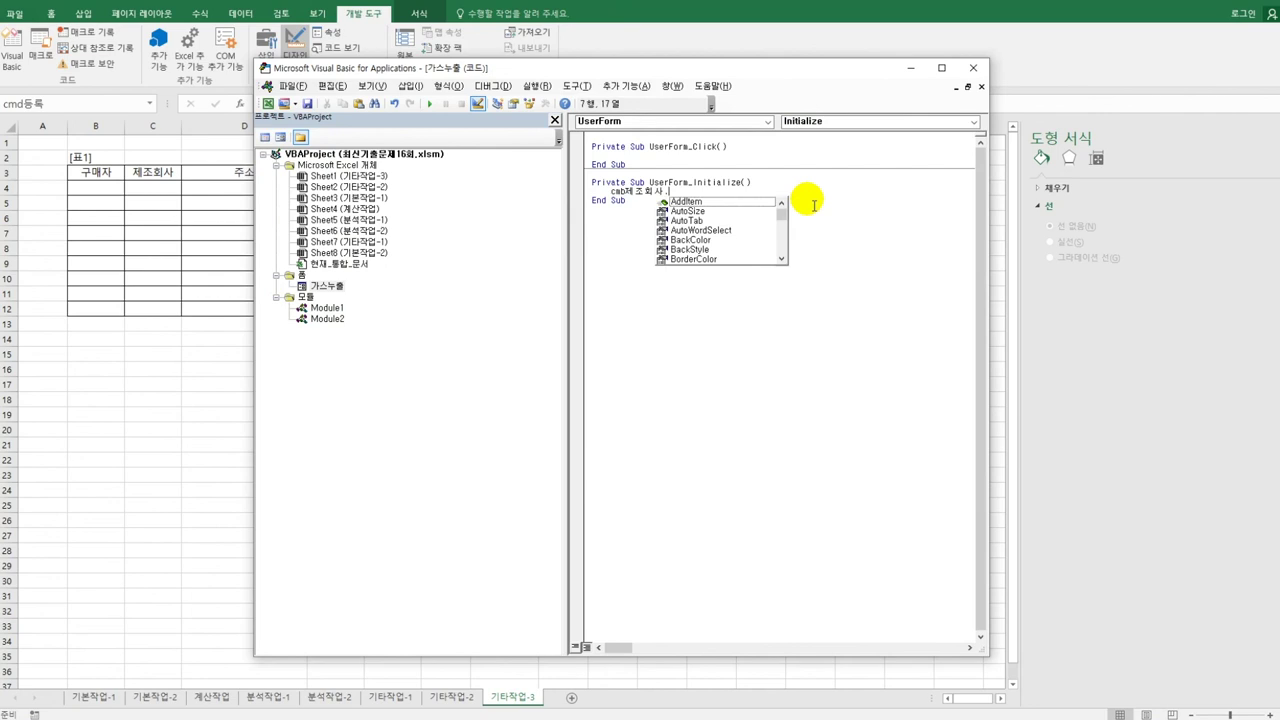
pyautogui.write('RowSource')
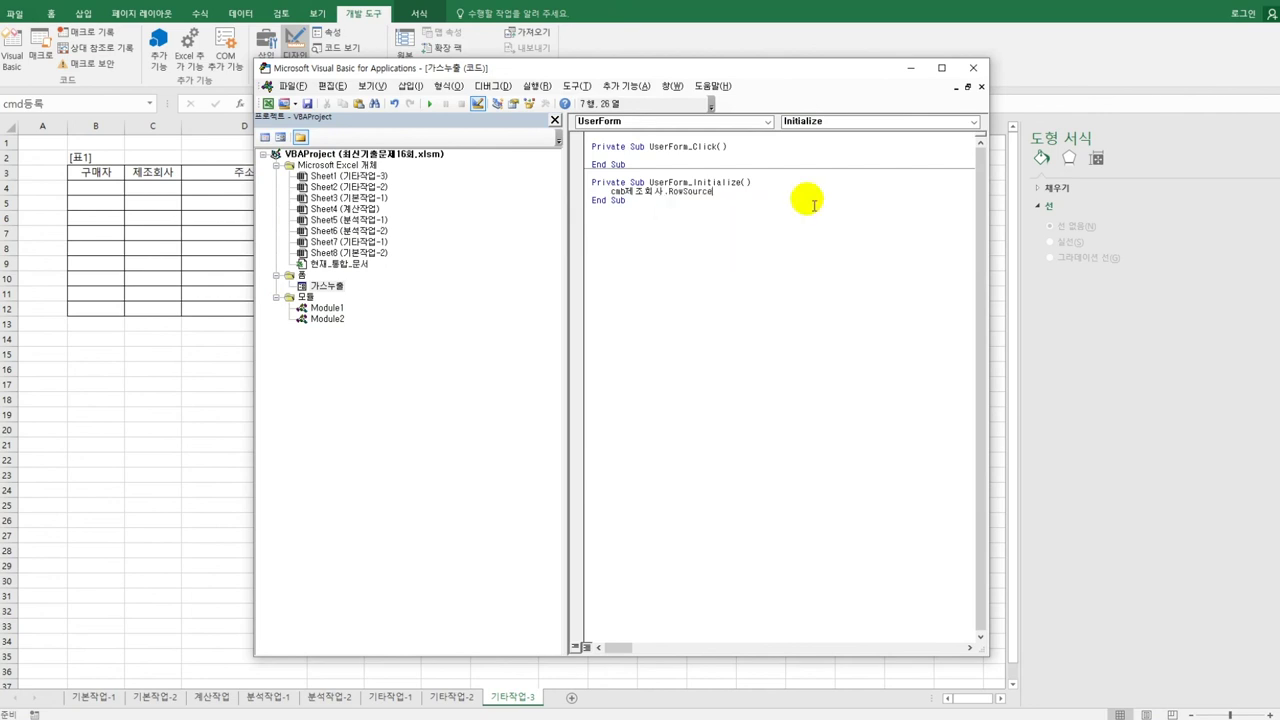
pyautogui.write(' =')
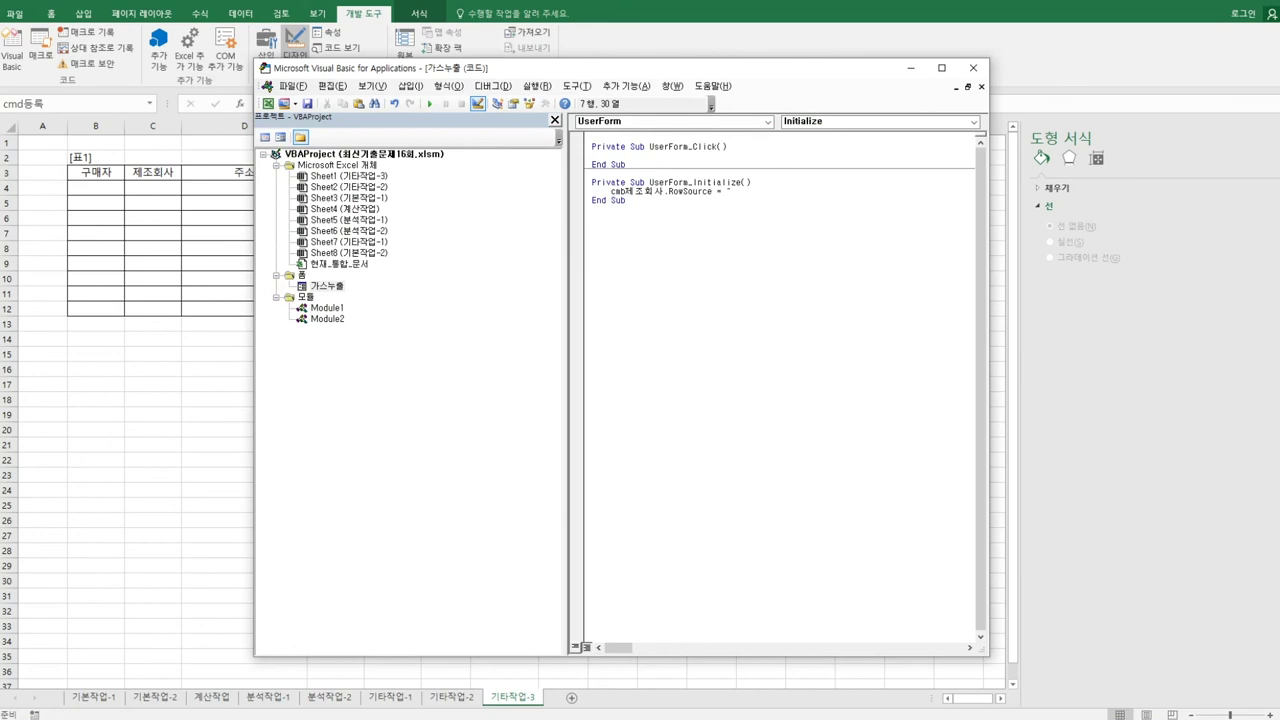
pyautogui.write(' "ㅗ')
pyautogui.write('H7:H12')
pyautogui.write('"')
pyautogui.press('Return')
# Step: Begin a With cmb구분 block and add the line .AddItem "LPG-20A" inside it
pyautogui.write('with cmb구분')
pyautogui.press('Return')
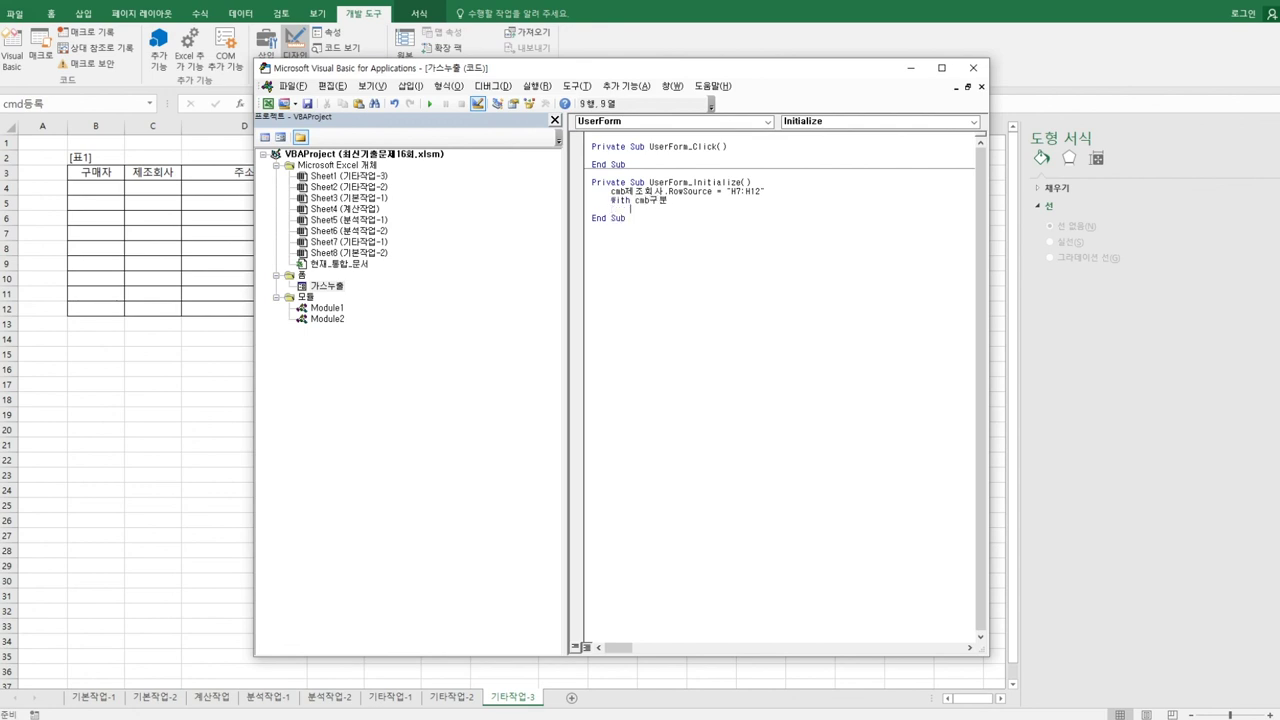
pyautogui.write('.')
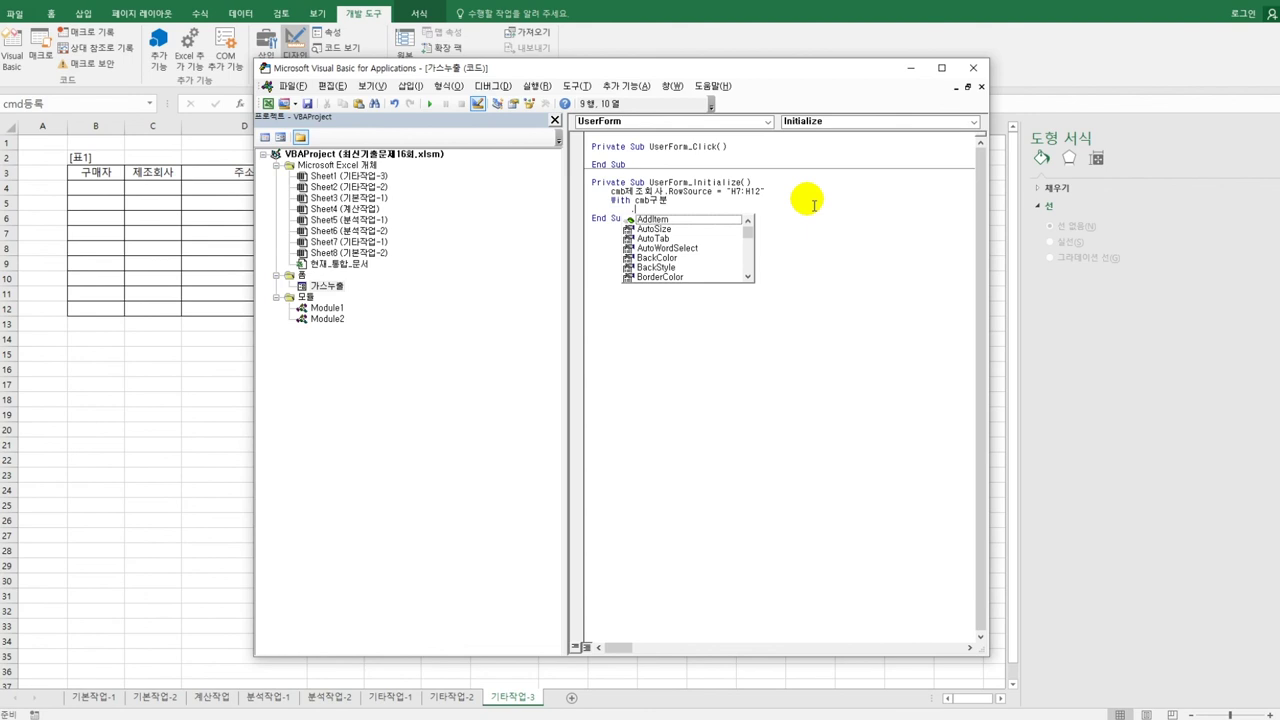
pyautogui.press('Down')
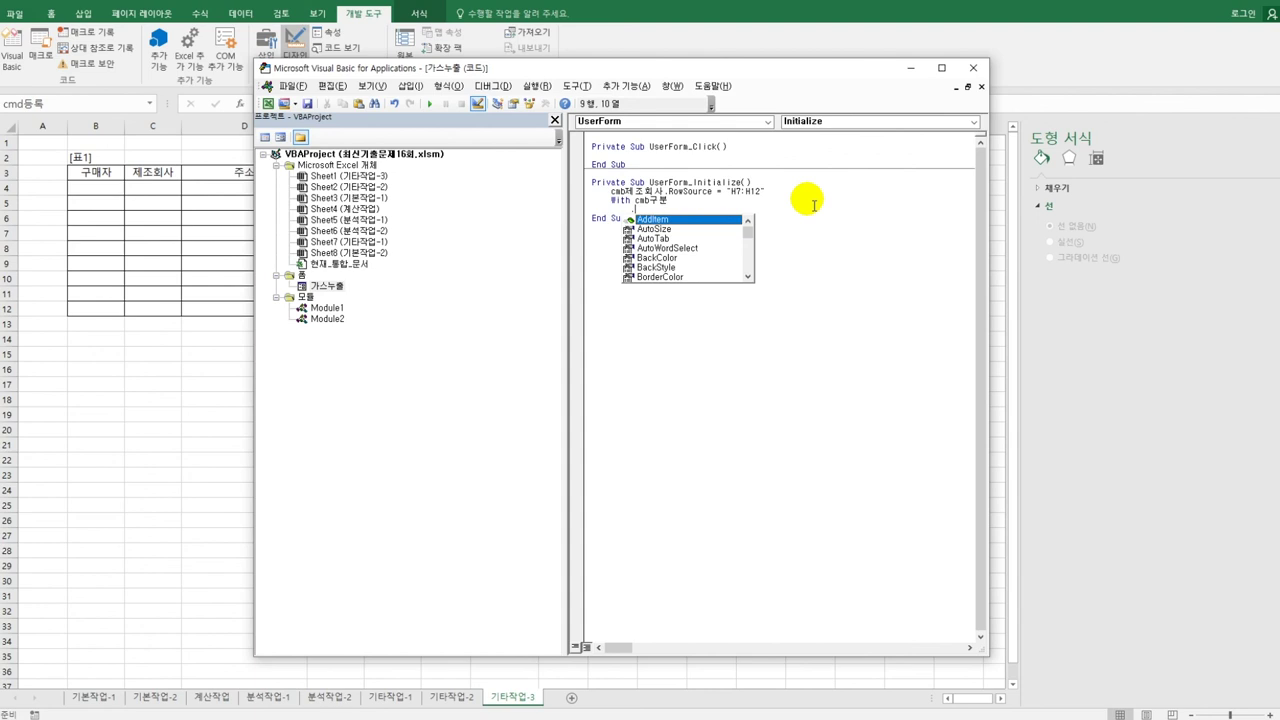
pyautogui.press('Tab')
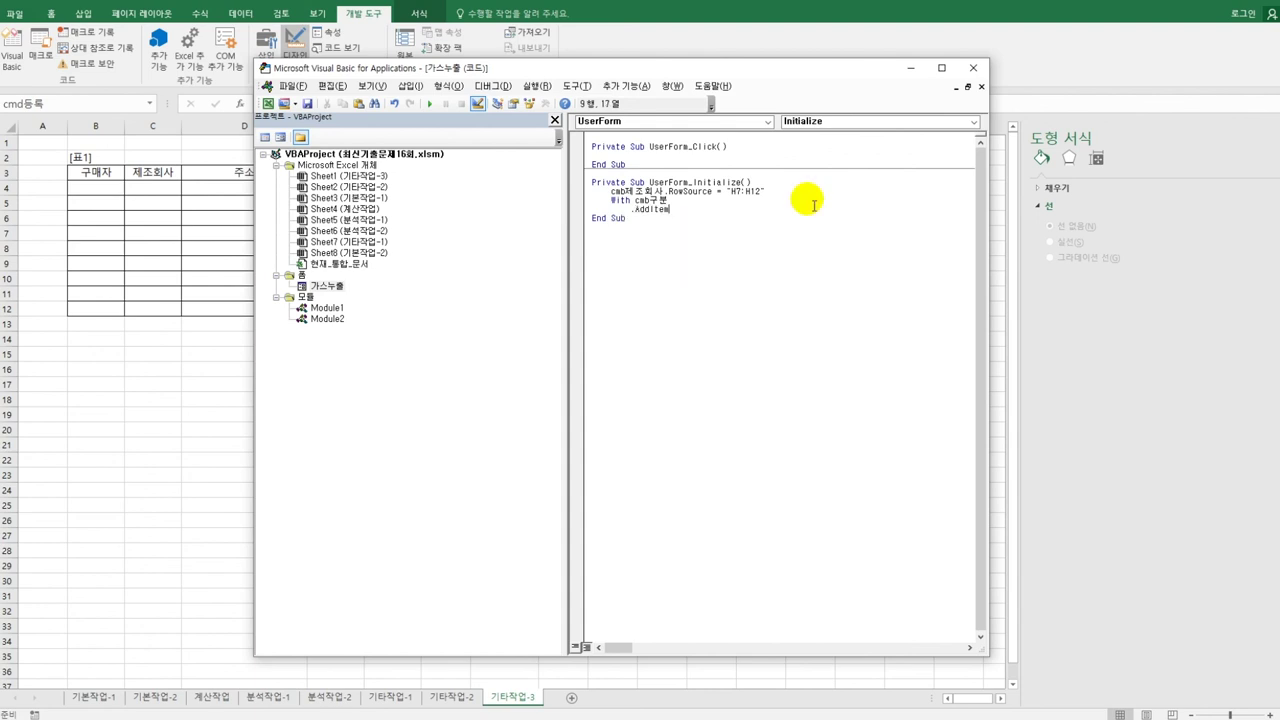
pyautogui.write('"')
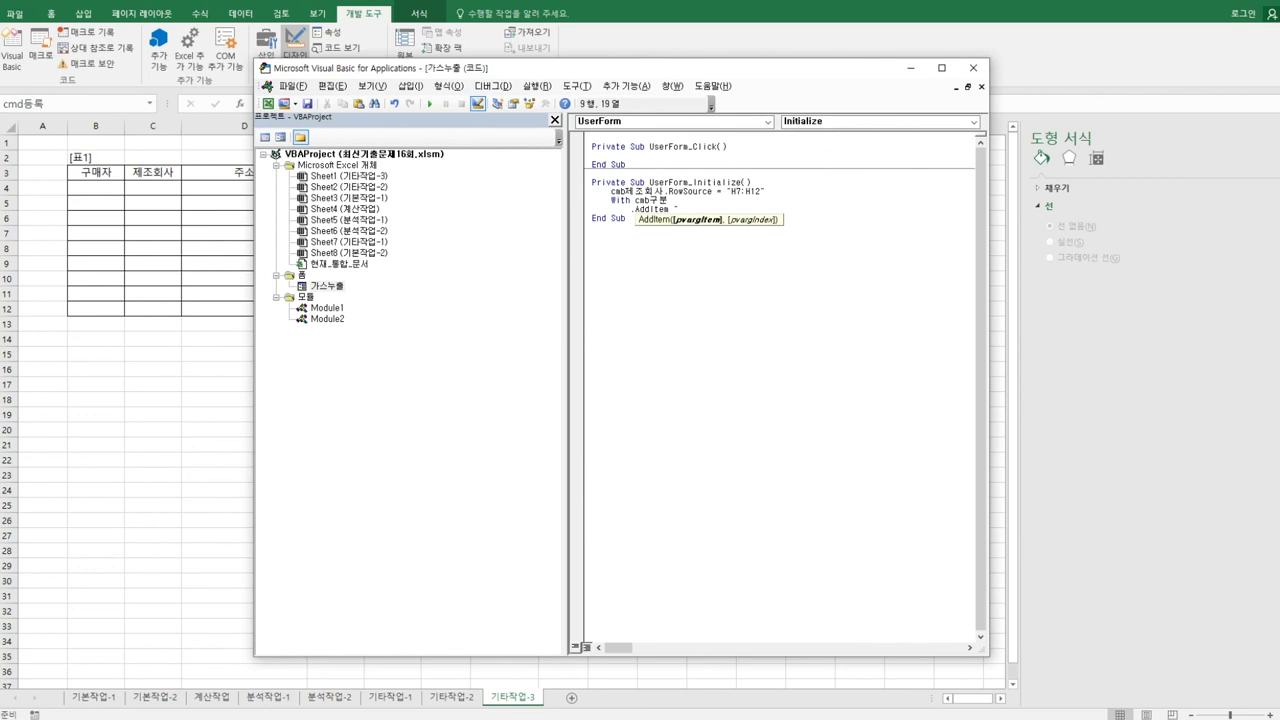
pyautogui.write('LPG-20A')
pyautogui.press('Return')
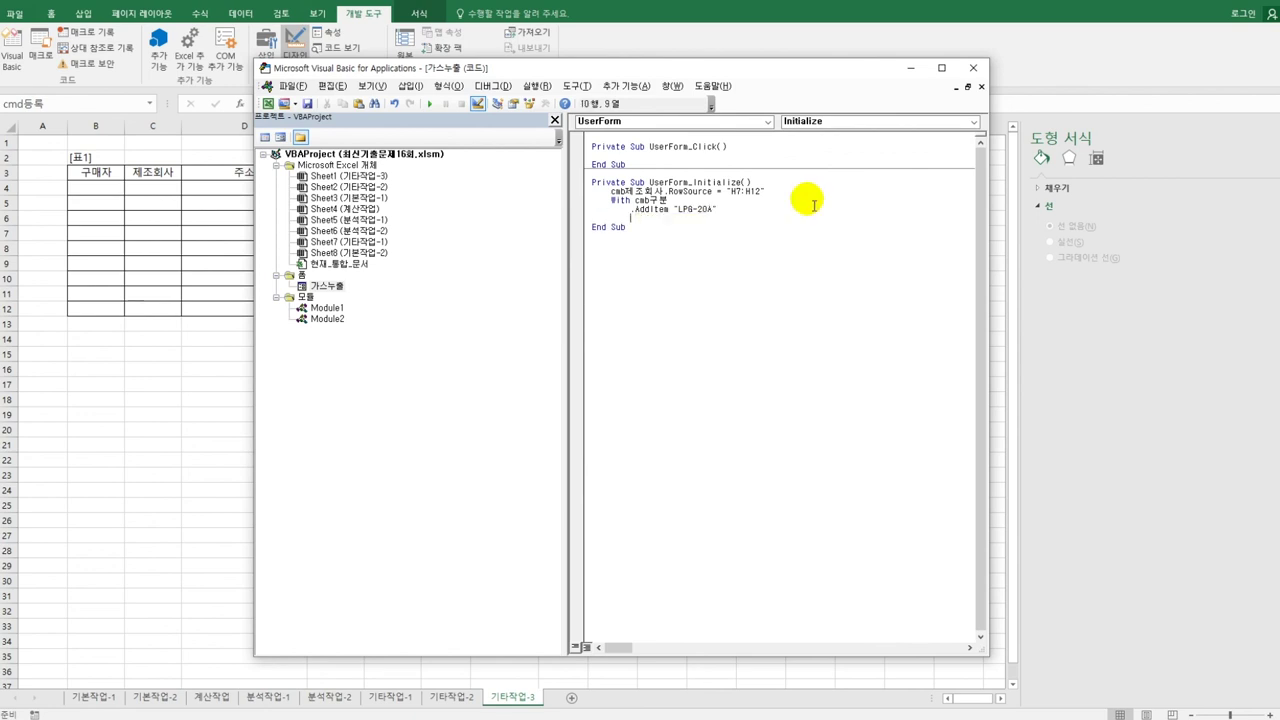
# Step: Copy the .AddItem "LPG-20A" line and paste it three times below inside the With block
pyautogui.press('Up')
pyautogui.hotkey('shift', 'End')
pyautogui.hotkey('ctrl', 'c')
pyautogui.press('End')
pyautogui.press('Return')
pyautogui.hotkey('ctrl', 'v')
pyautogui.press('Return')
pyautogui.hotkey('ctrl', 'v')
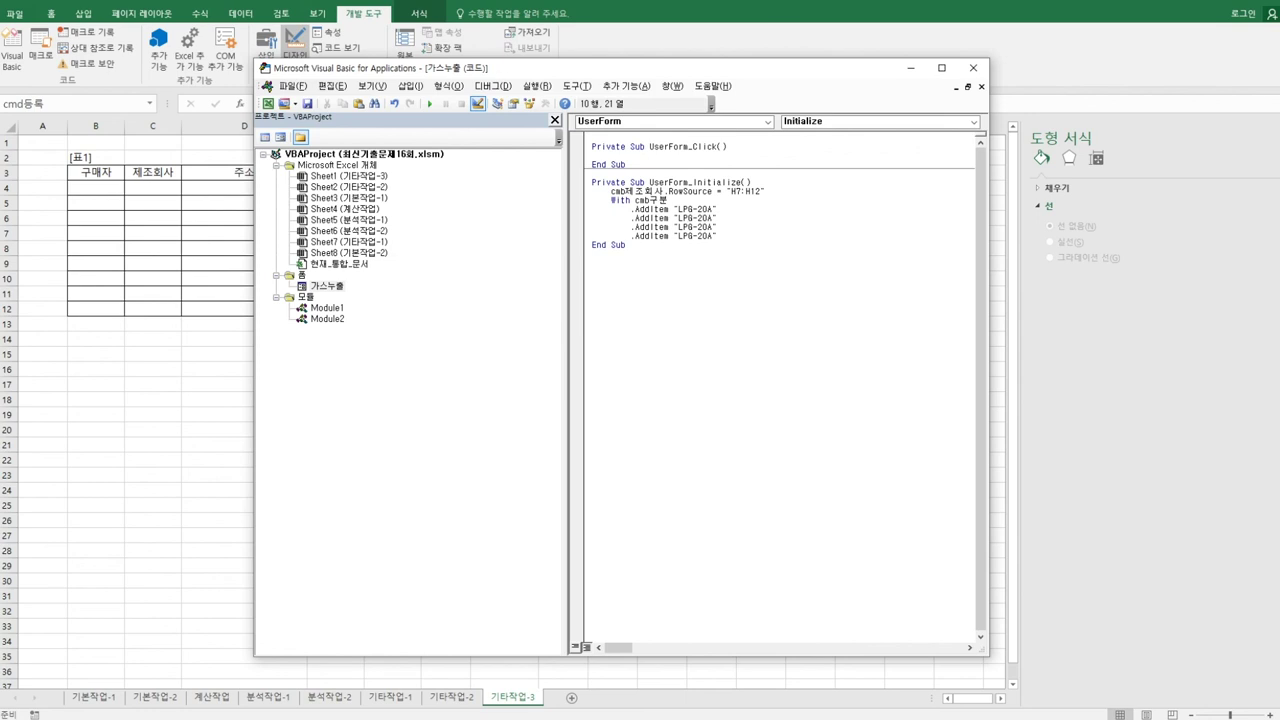
# Step: Change the three copied AddItem values to "LNG-20A", "LPG-25A" and "LNG-25A"
pyautogui.click(680, 217)
pyautogui.write('ㄱ')
pyautogui.press('BackSpace')
pyautogui.write('N')
pyautogui.press('Delete')
pyautogui.write('5')
pyautogui.press('Delete')
pyautogui.write('5')
pyautogui.press('Delete')
pyautogui.write('N')
pyautogui.press('Delete')
# Step: Close the cmb구분 block with End With and add blank lines before and after the Initialize code
pyautogui.press('Return')
pyautogui.write('end with')
pyautogui.click(626, 253)
pyautogui.click(650, 244)
pyautogui.press('Return')
pyautogui.click(611, 199)
pyautogui.press('Up')
pyautogui.press('End')
pyautogui.press('Return')
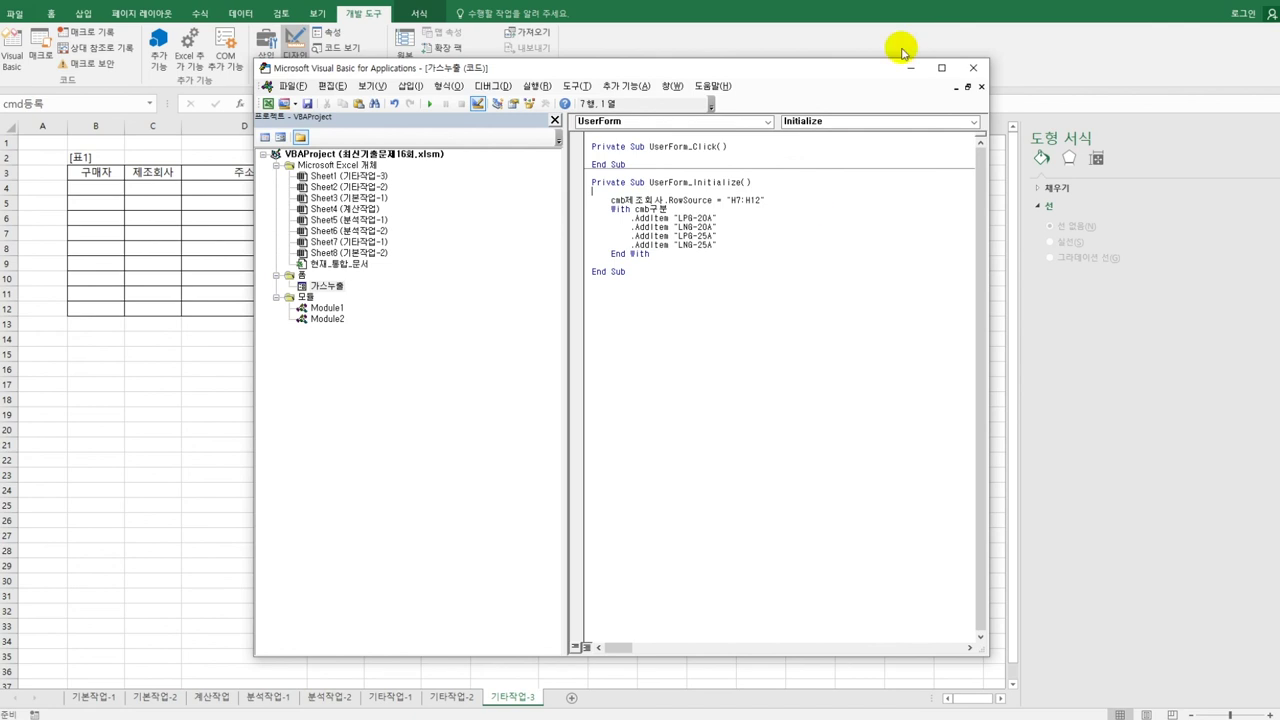
# Step: Create the cmd종료 click procedure and write Unload Me in it
pyautogui.click(768, 121)
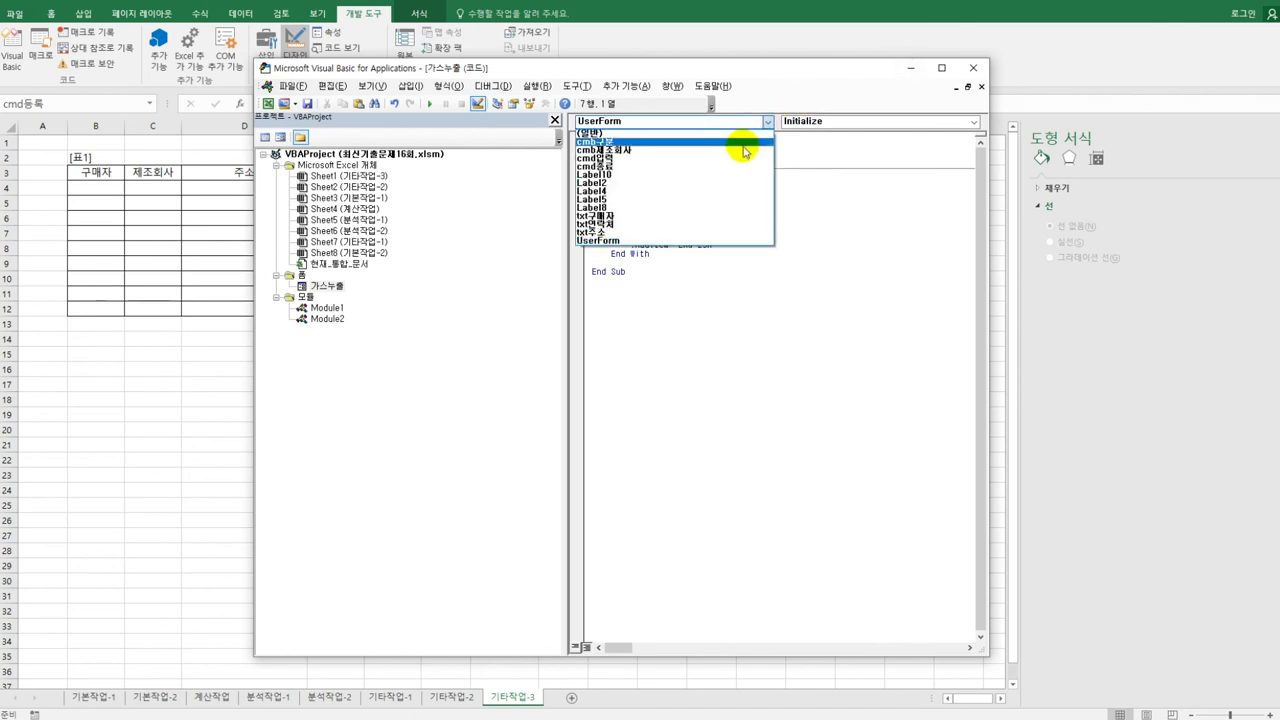
pyautogui.click(745, 166)
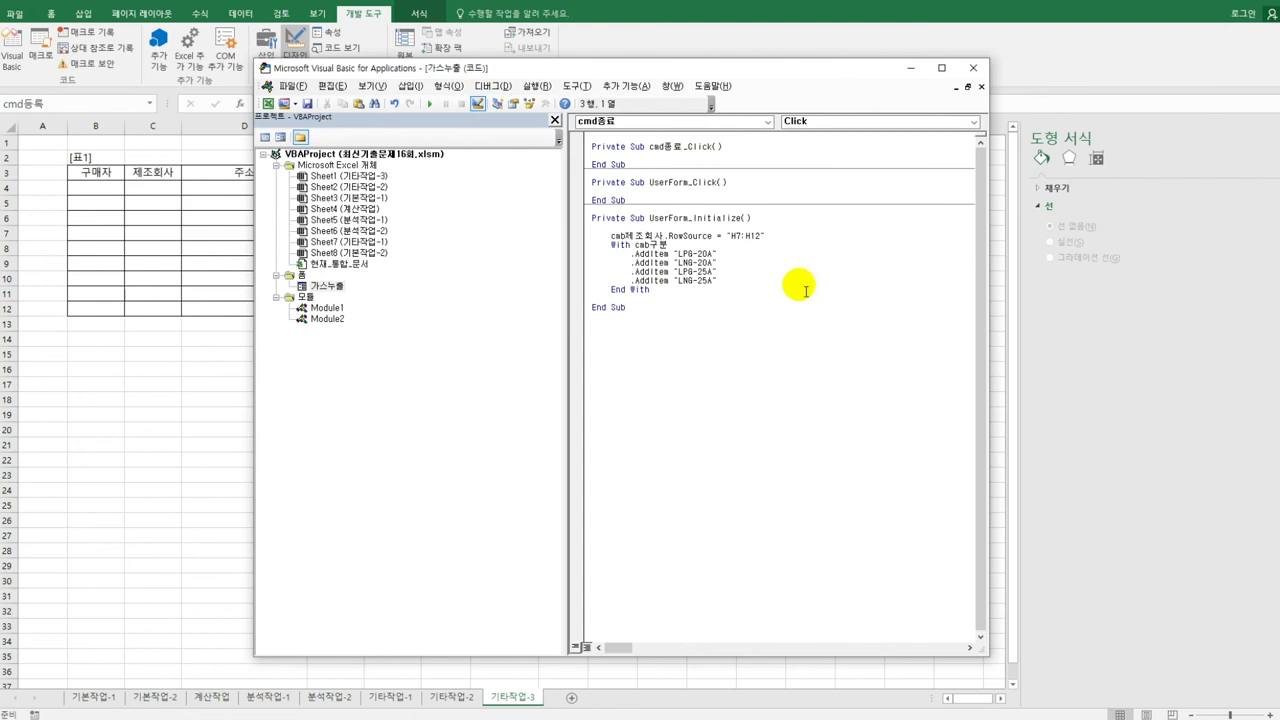
pyautogui.press('Tab')
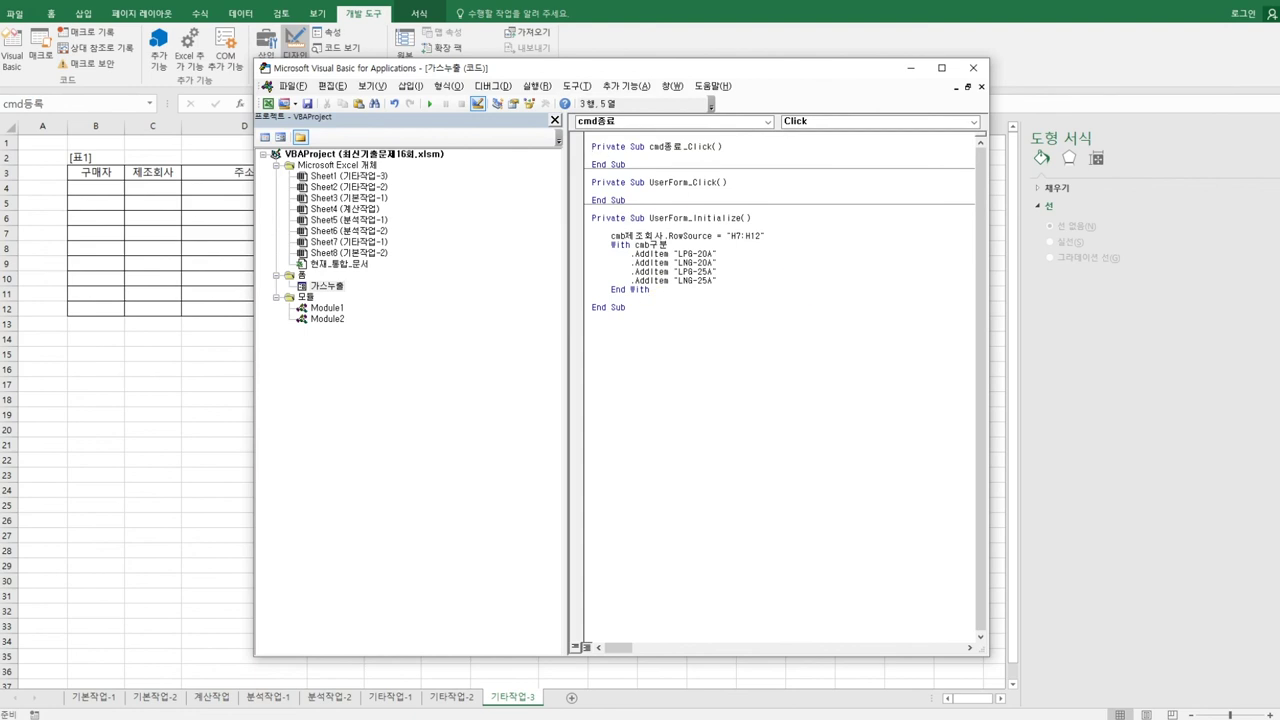
pyautogui.write('unload m')
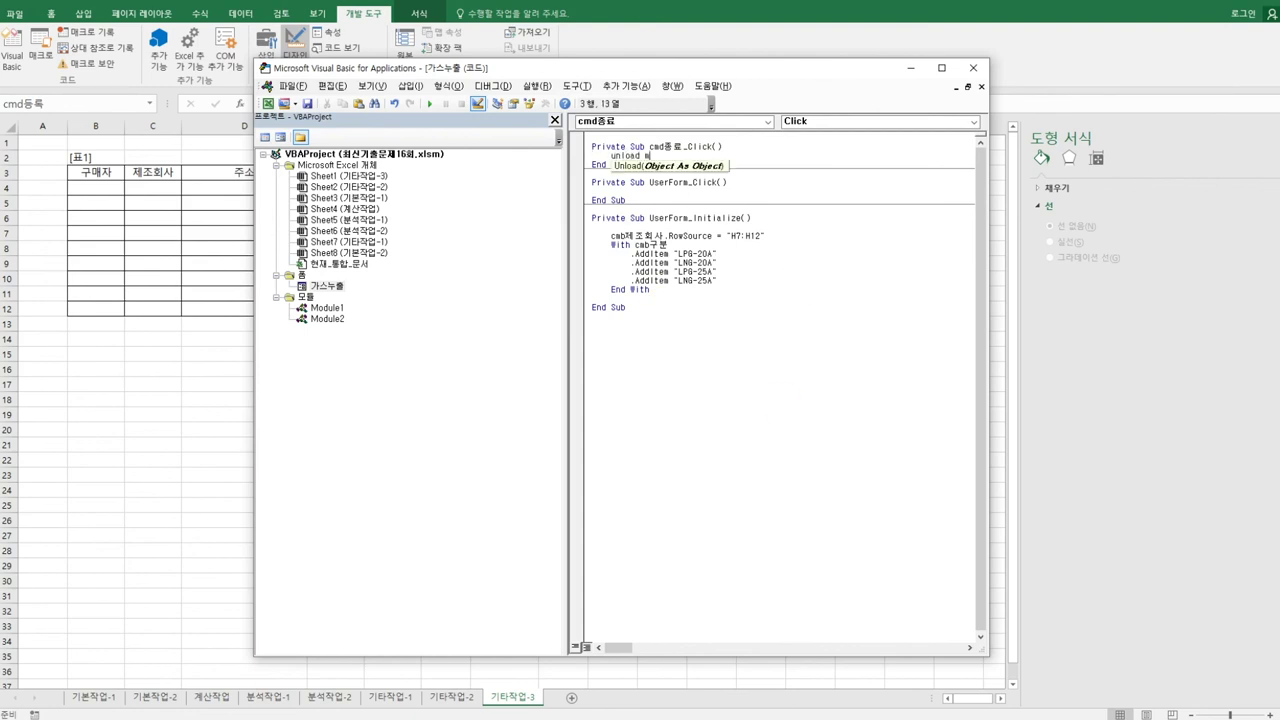
pyautogui.write('e')
pyautogui.press('Down')
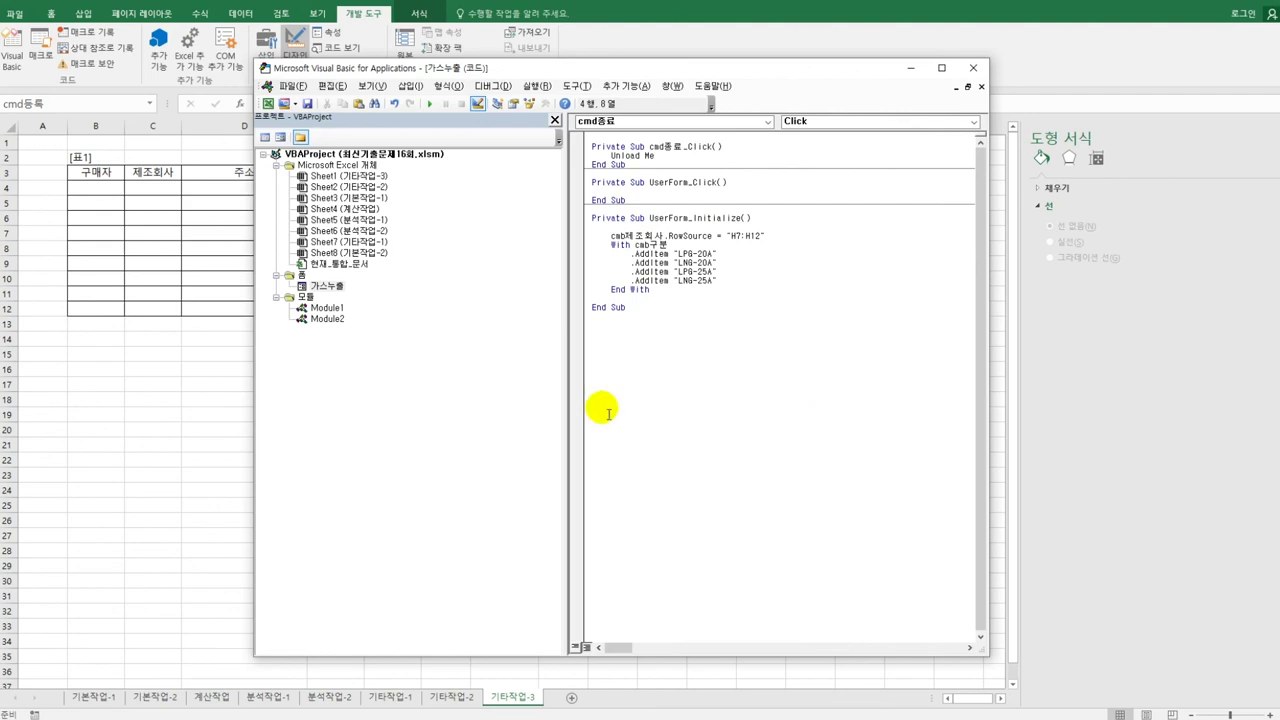
# Step: Open the 가스누출 form's design and create the click procedure for its 입력 button
pyautogui.doubleClick(318, 286)
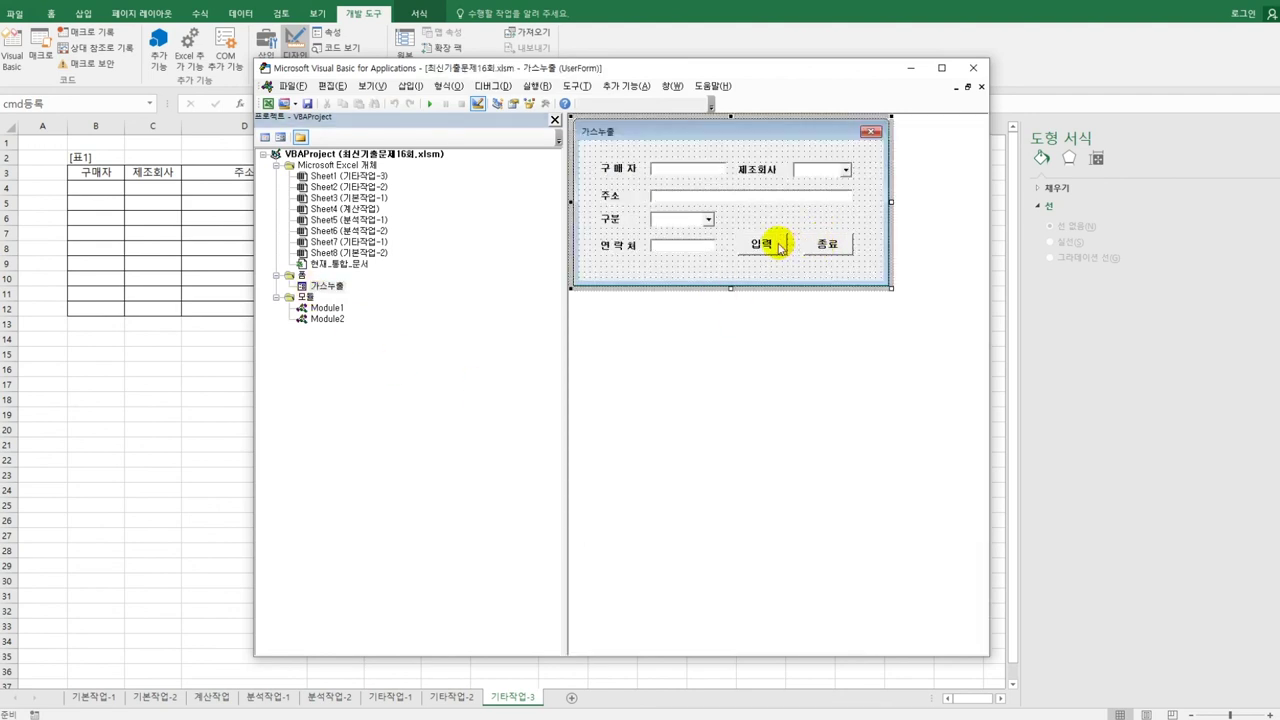
pyautogui.click(780, 247)
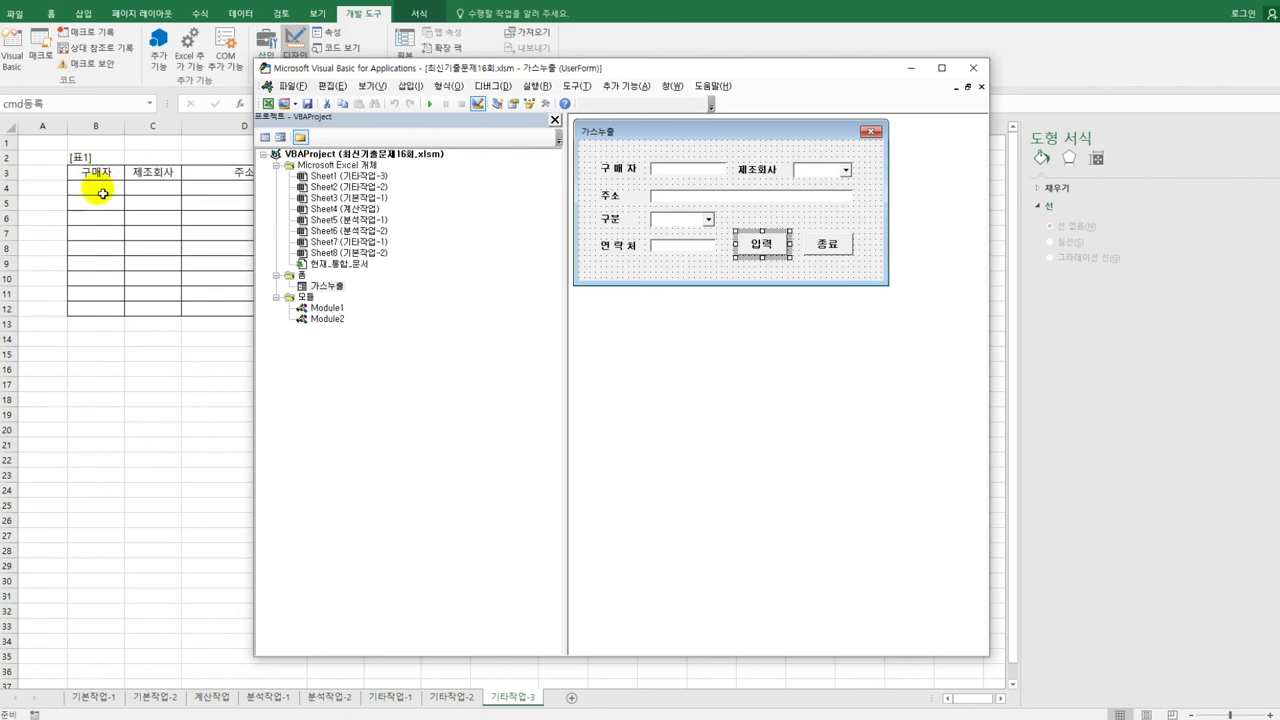
pyautogui.doubleClick(763, 248)
pyautogui.press('Tab')
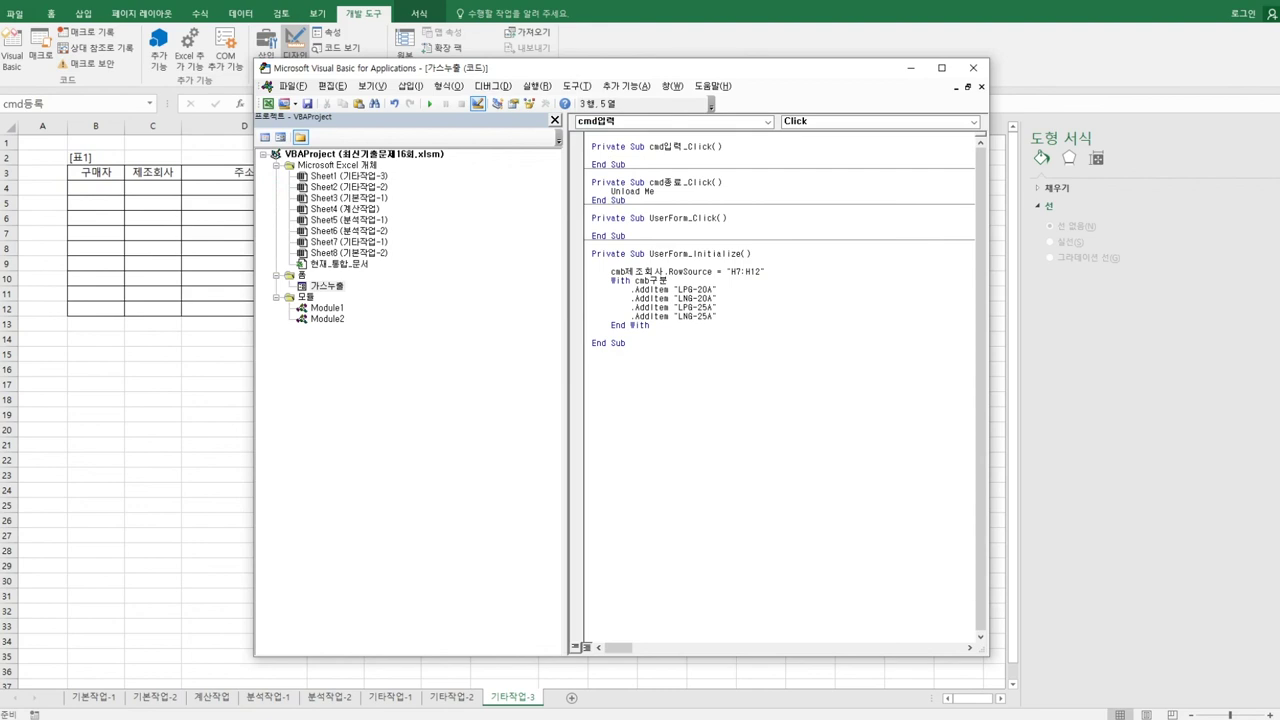
# Step: Write i = Range("B3").CurrentRegion.Rows.Count + 2 in the cmd입력 click procedure, followed by a blank line
pyautogui.write('i = range("')
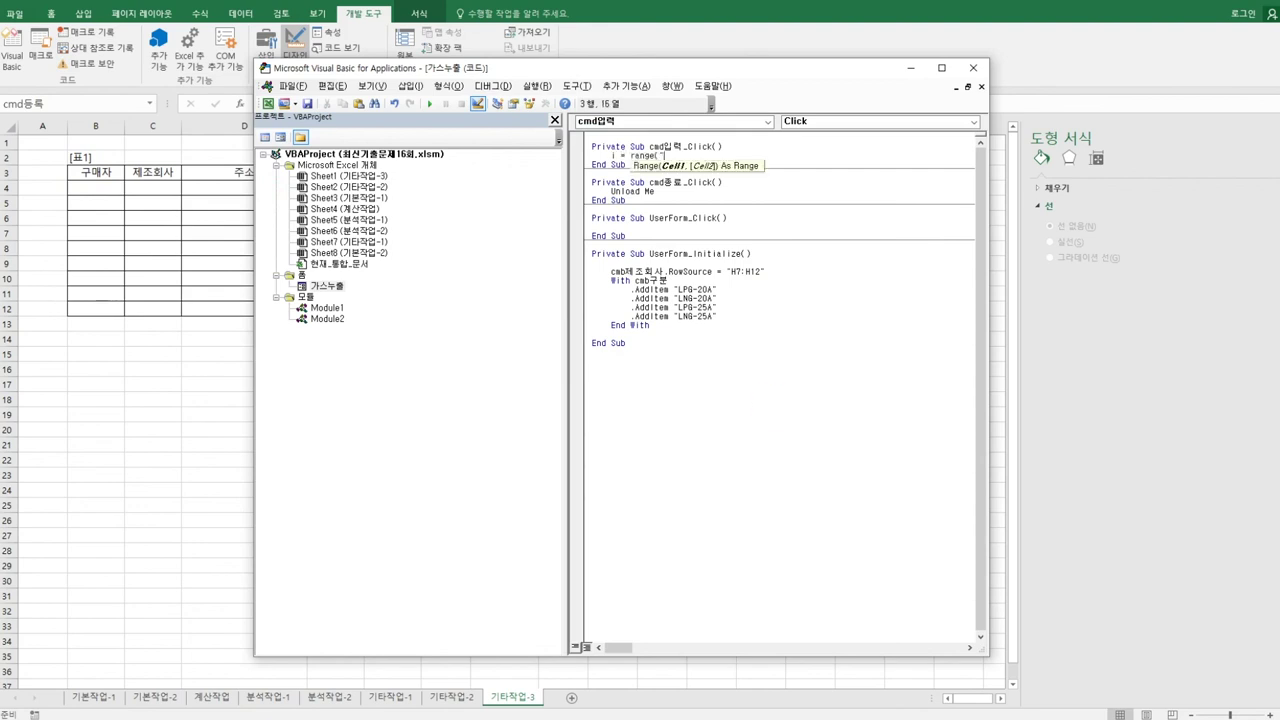
pyautogui.write('B3").cu')
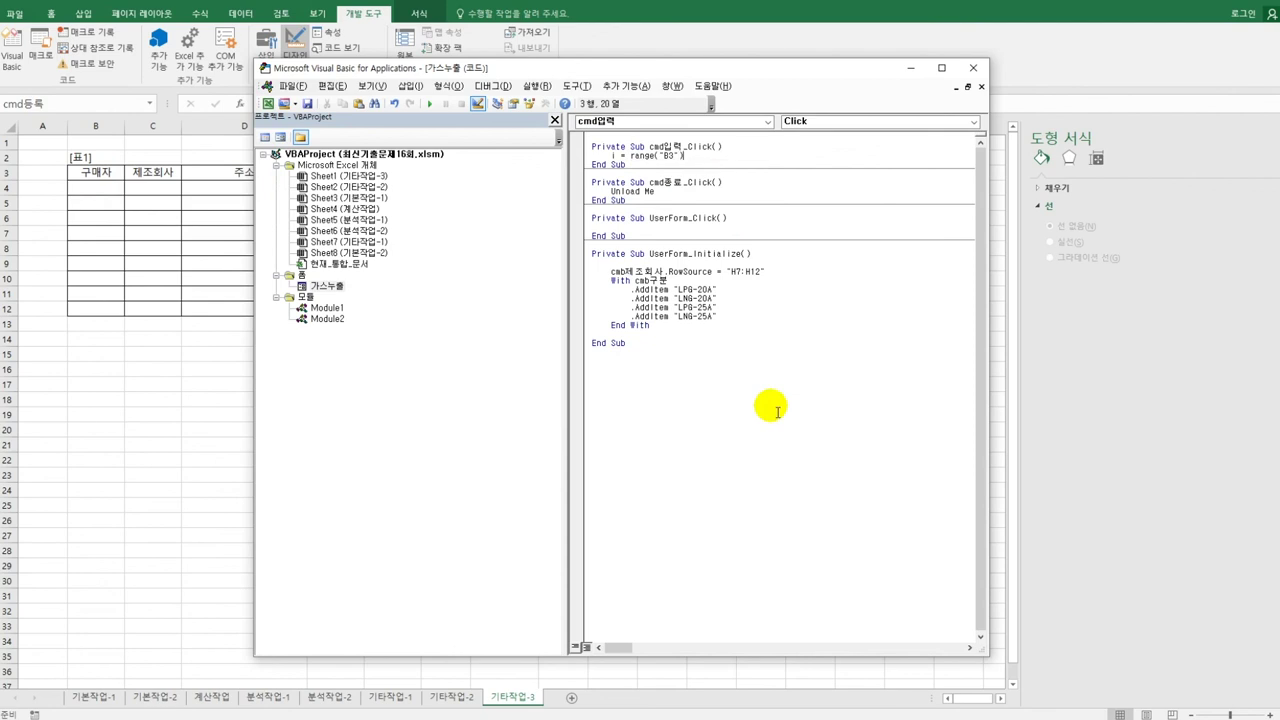
pyautogui.press('Tab')
pyautogui.write('.Rows.')
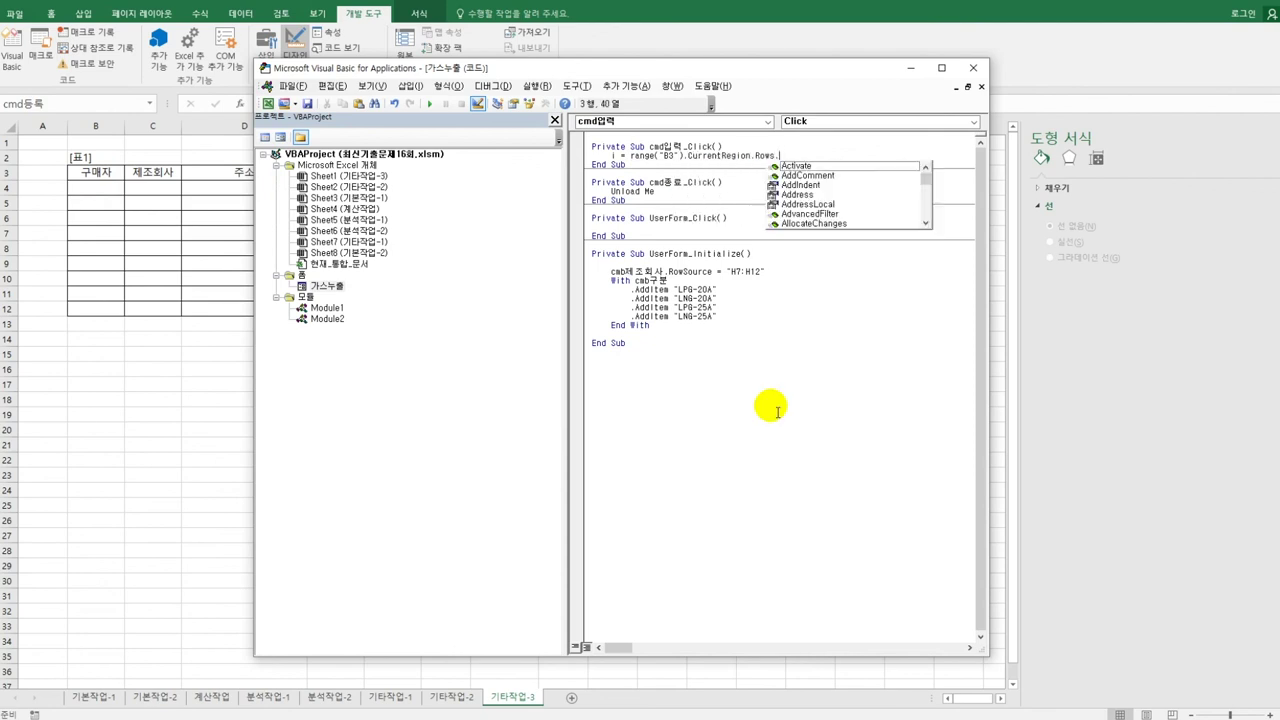
pyautogui.write('Count +')
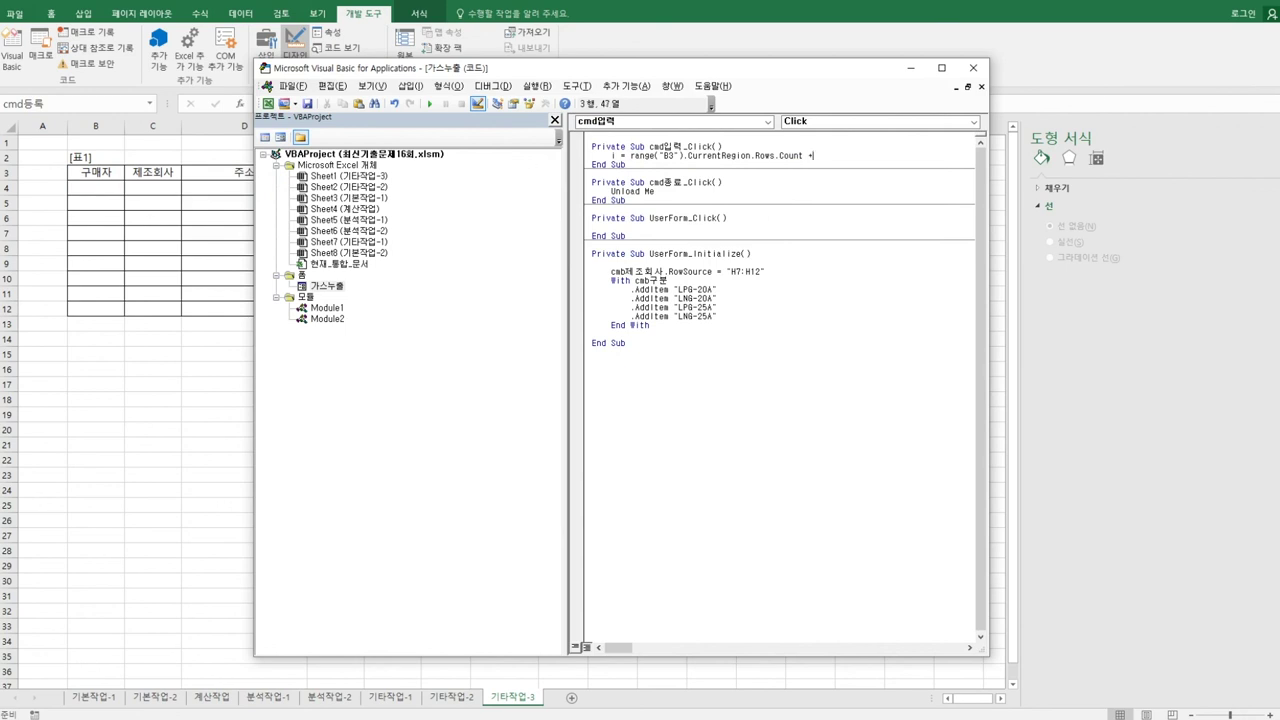
pyautogui.write(' 2')
pyautogui.press('Return')
pyautogui.press('Return')
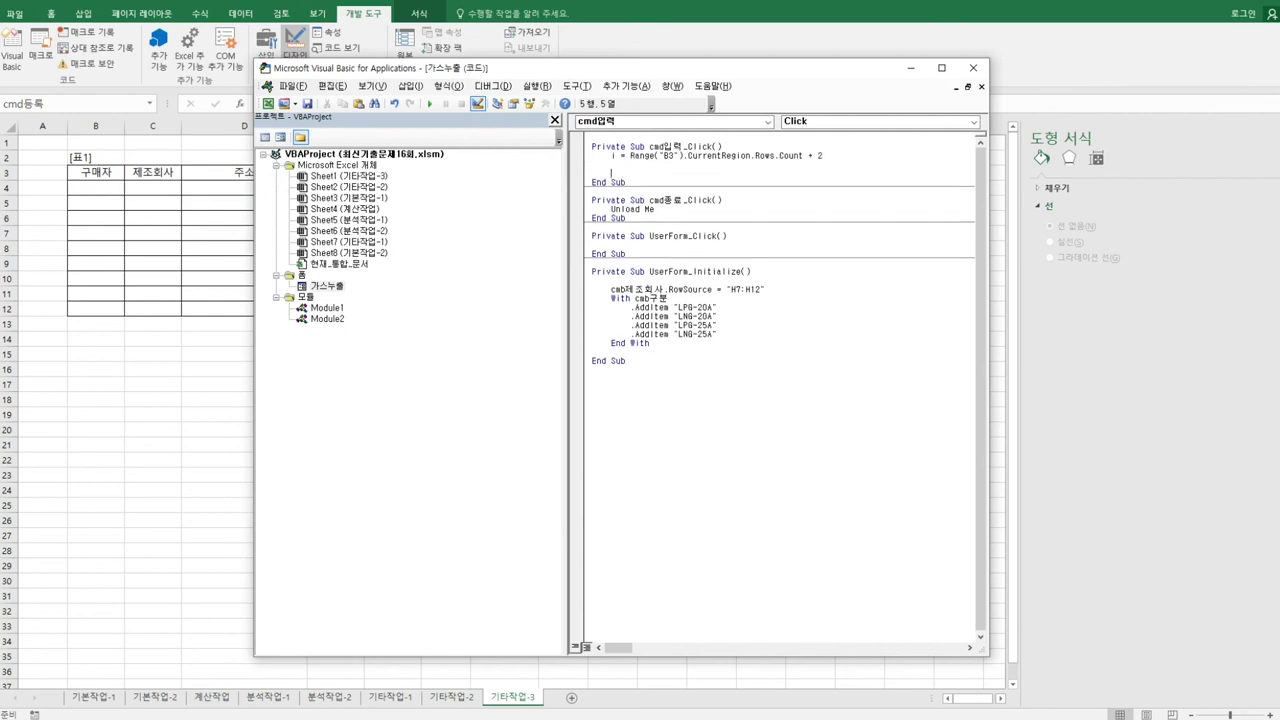
# Step: Add the line Cells(i, 2) = txt구매자 to the cmd입력 click procedure
pyautogui.write('cells(')
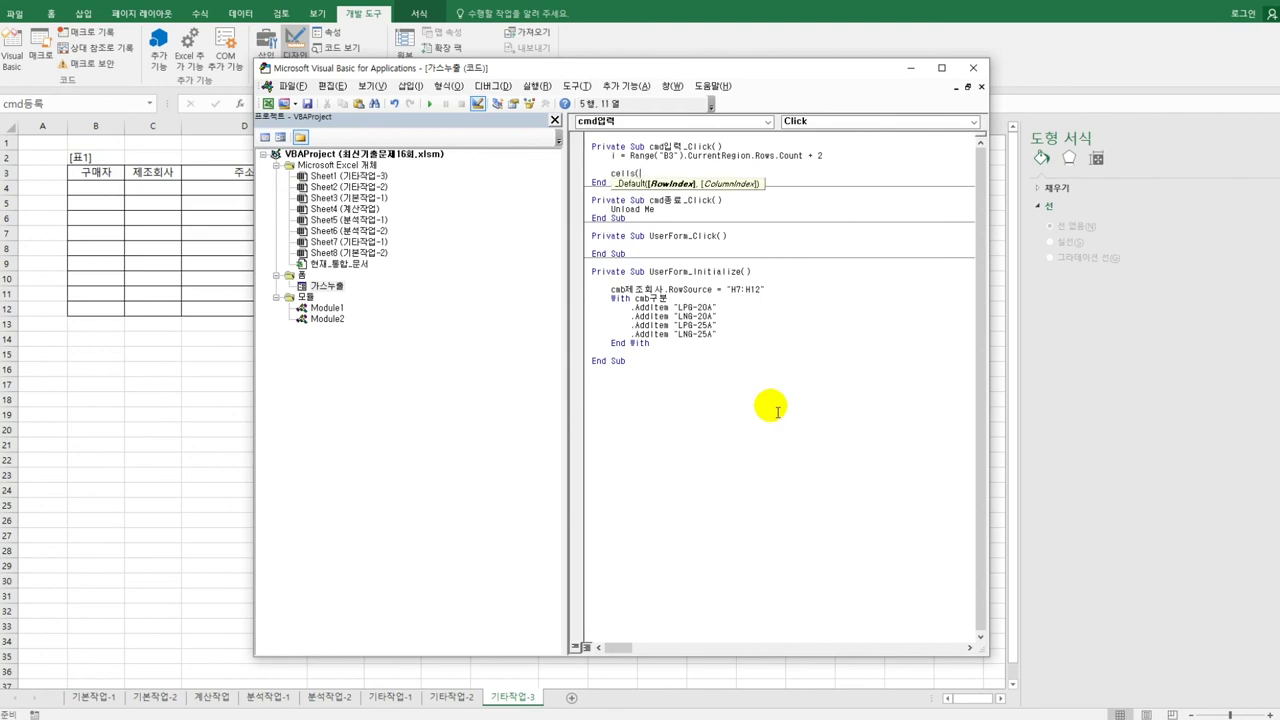
pyautogui.write('i,')
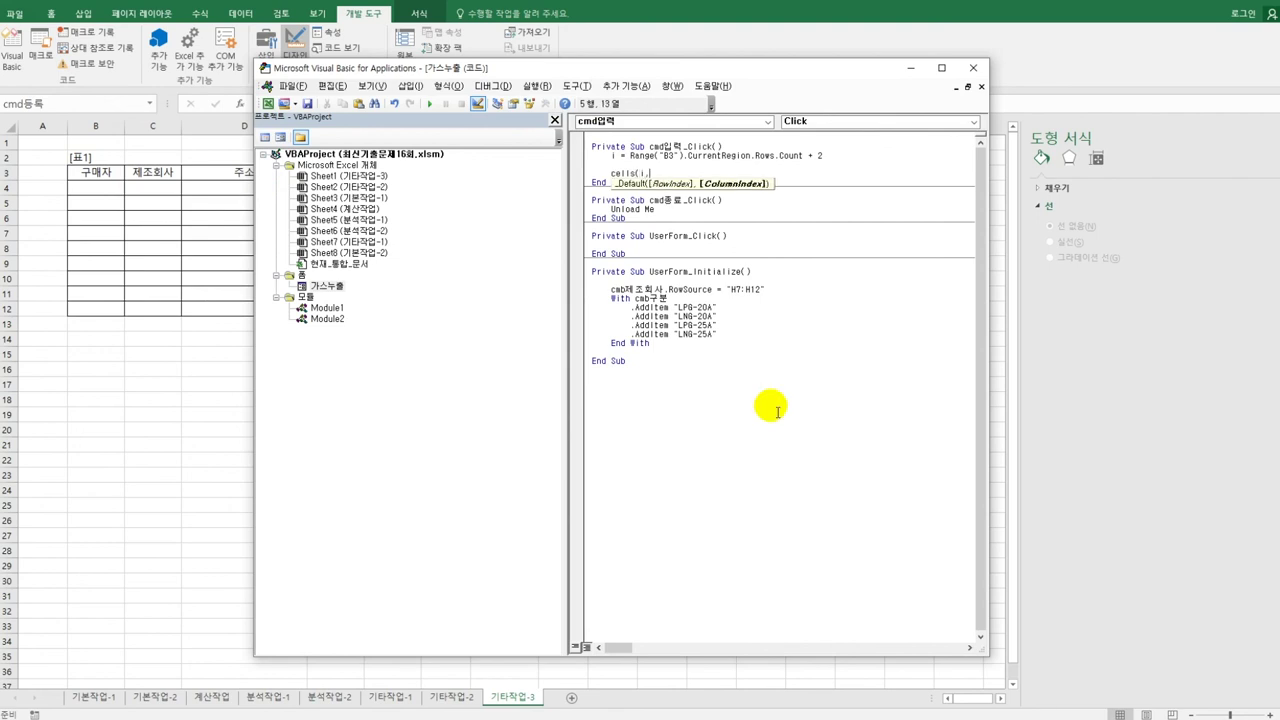
pyautogui.write('2) ')
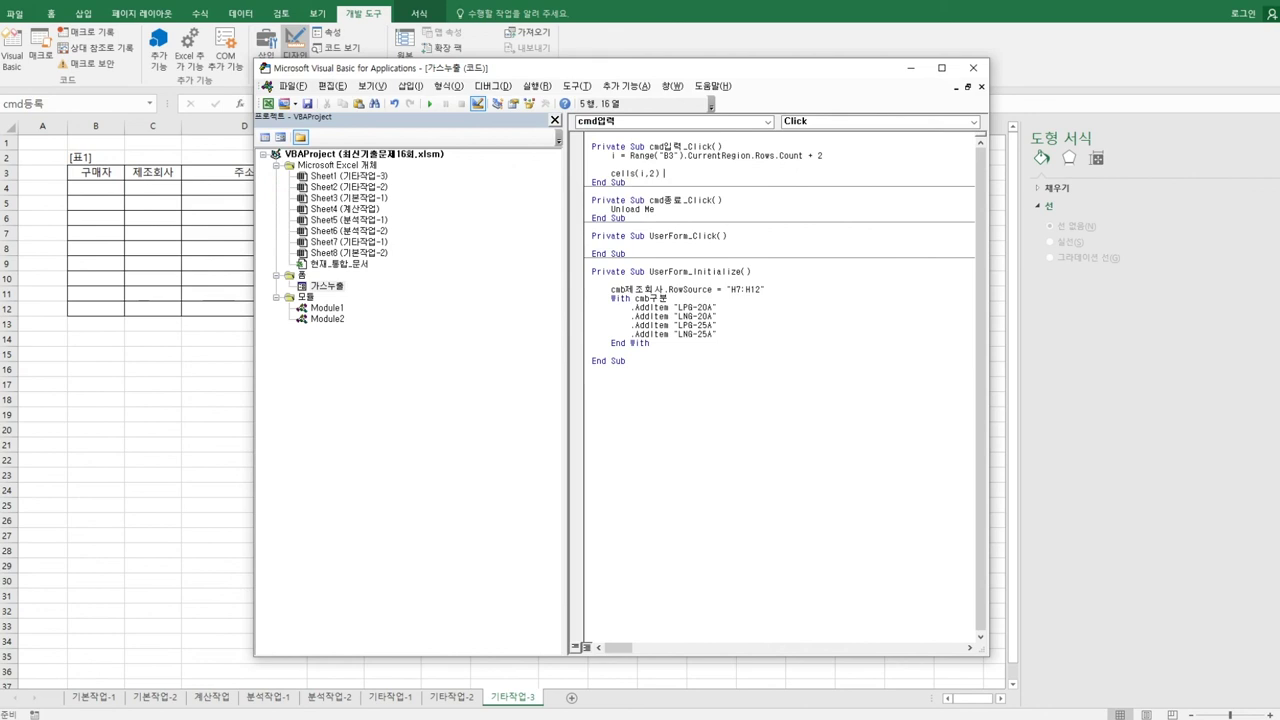
pyautogui.write('= txt구매자')
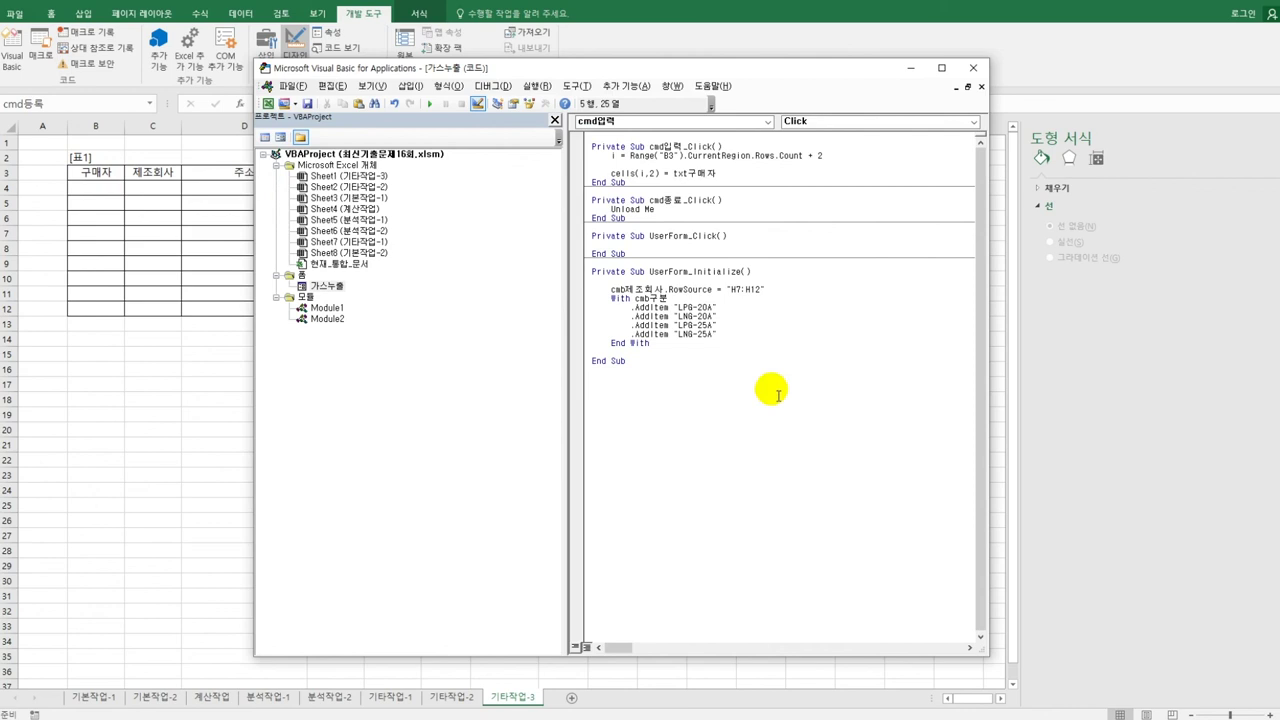
# Step: Check the name of the form's 구매자 text box in its properties, and return to the 입력 button's code
pyautogui.doubleClick(340, 287)
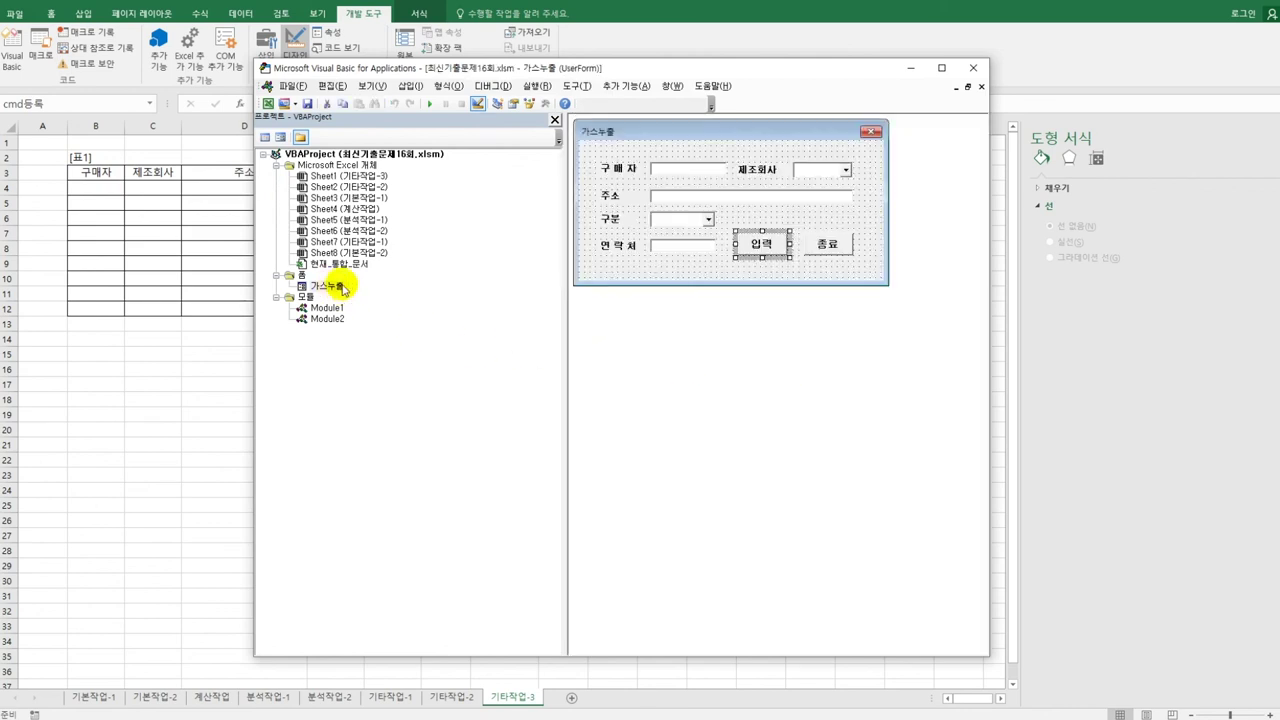
pyautogui.click(705, 171)
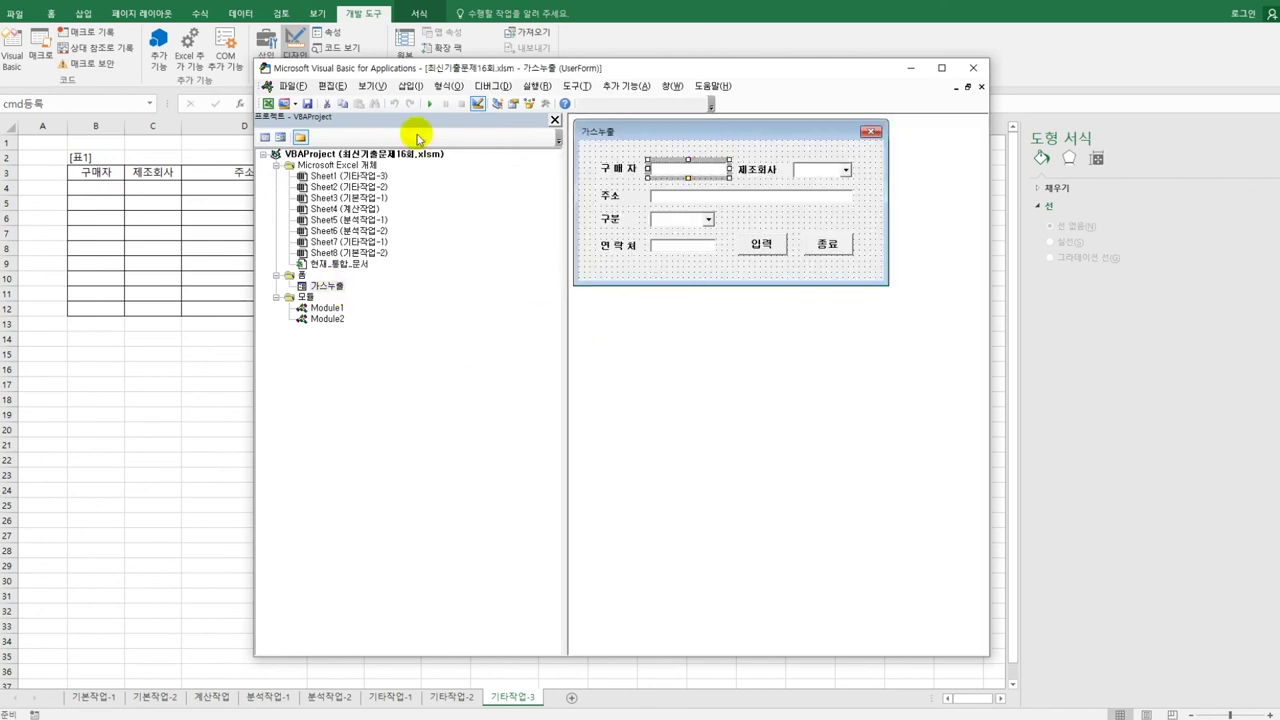
pyautogui.click(372, 86)
pyautogui.click(410, 270)
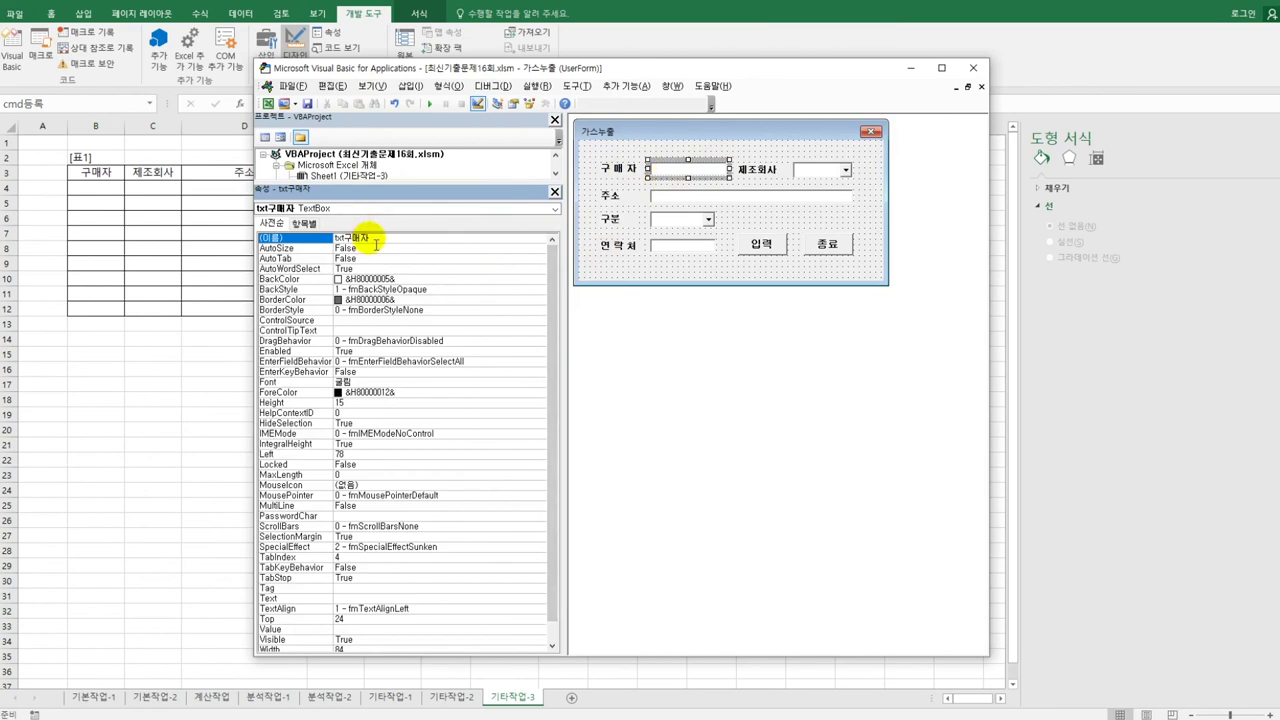
pyautogui.doubleClick(322, 241)
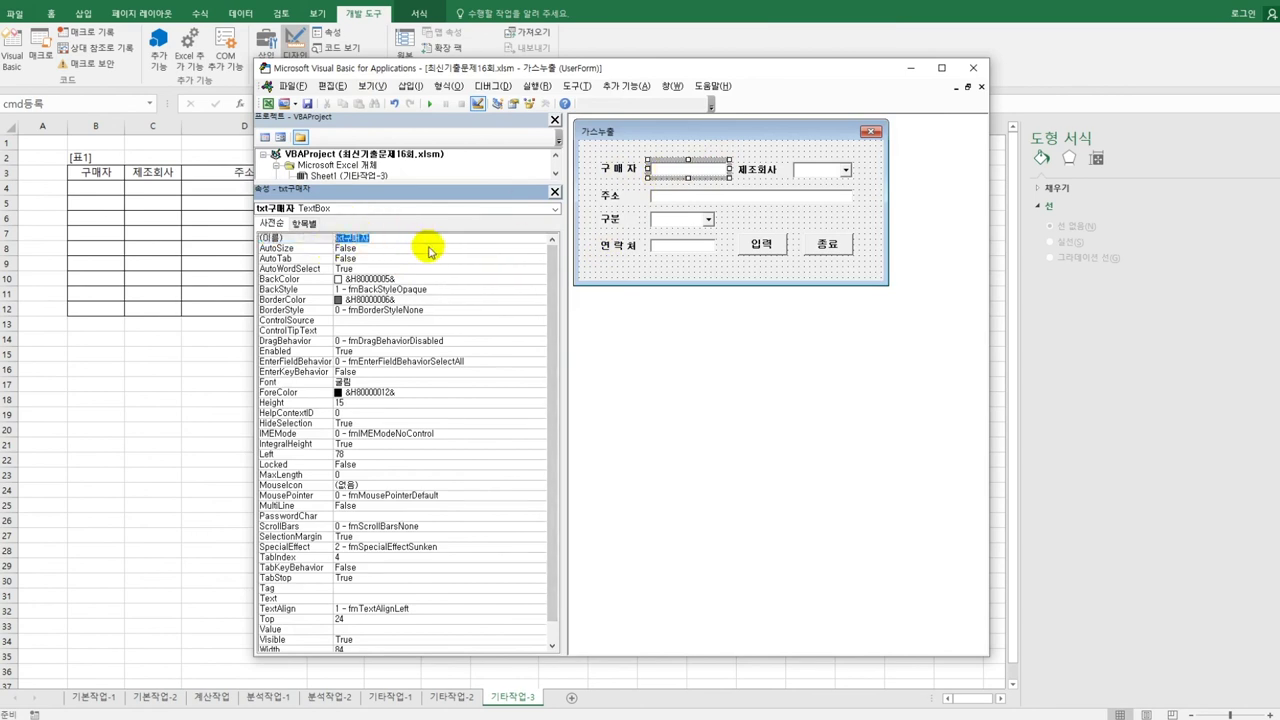
pyautogui.doubleClick(769, 244)
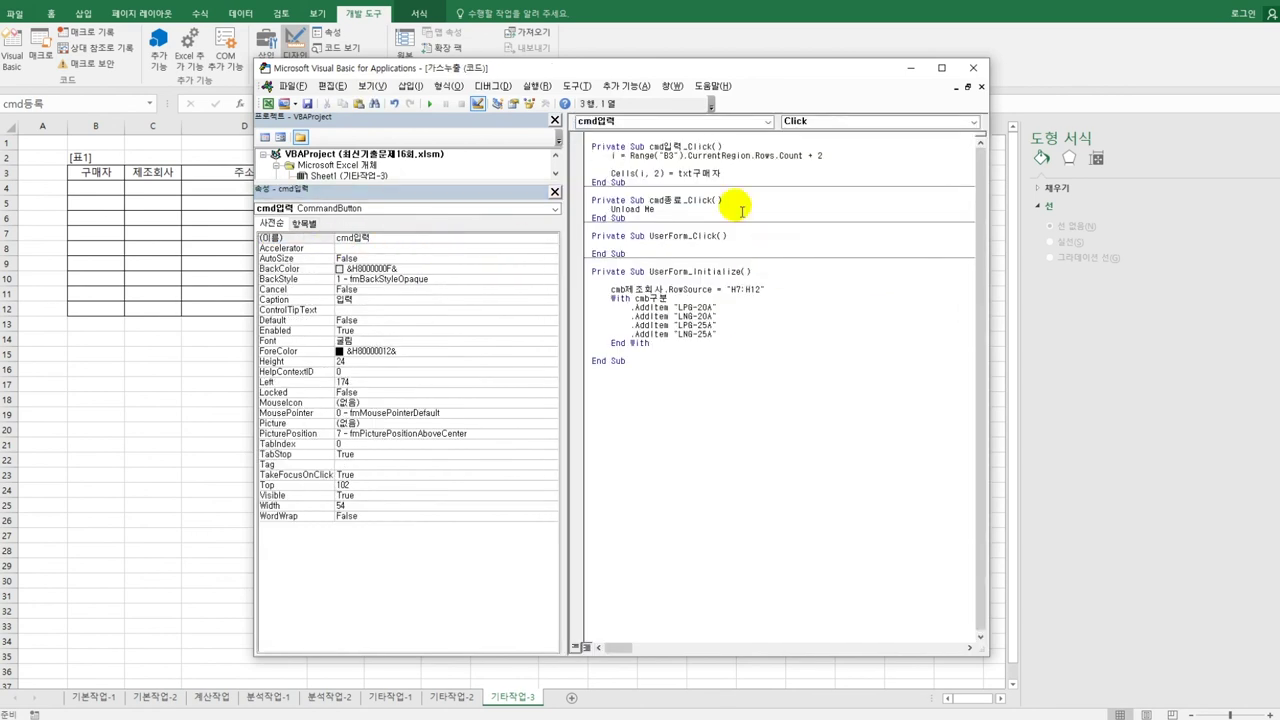
# Step: Copy the Cells(i, 2) = txt구매자 line and paste it four times below itself
pyautogui.moveTo(722, 173); pyautogui.dragTo(615, 180)
pyautogui.hotkey('ctrl', 'c')
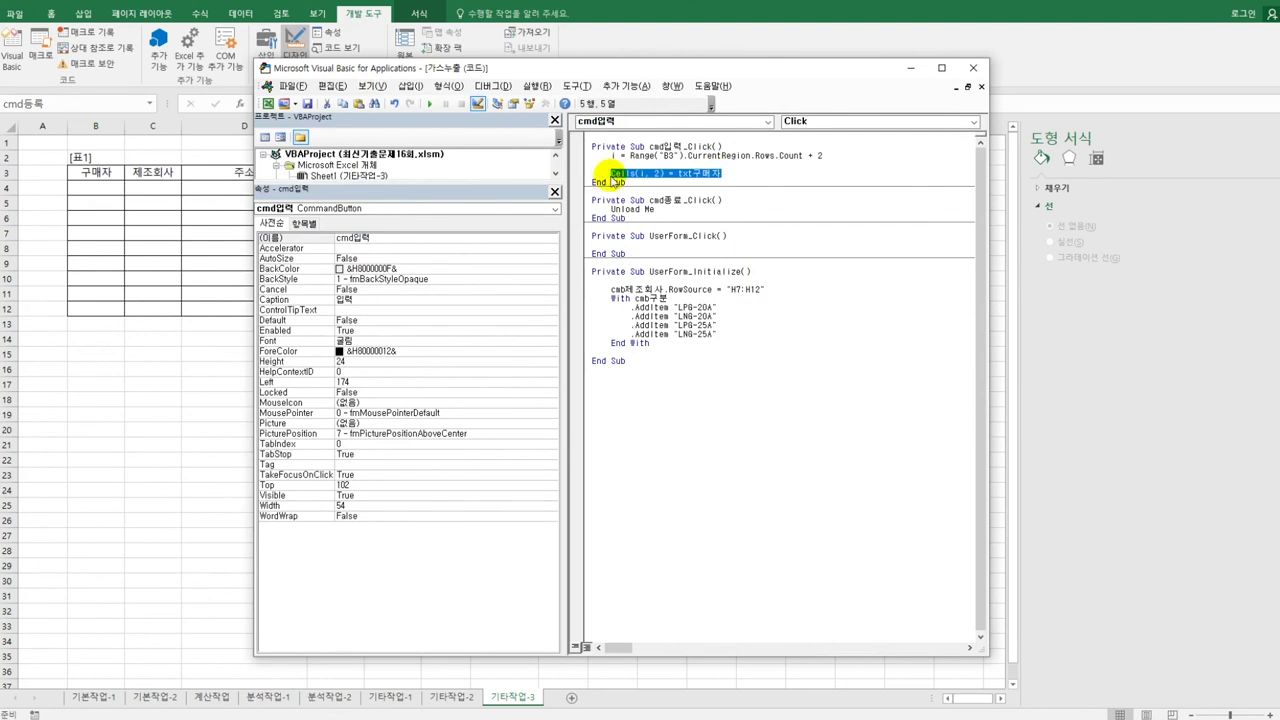
pyautogui.click(738, 179)
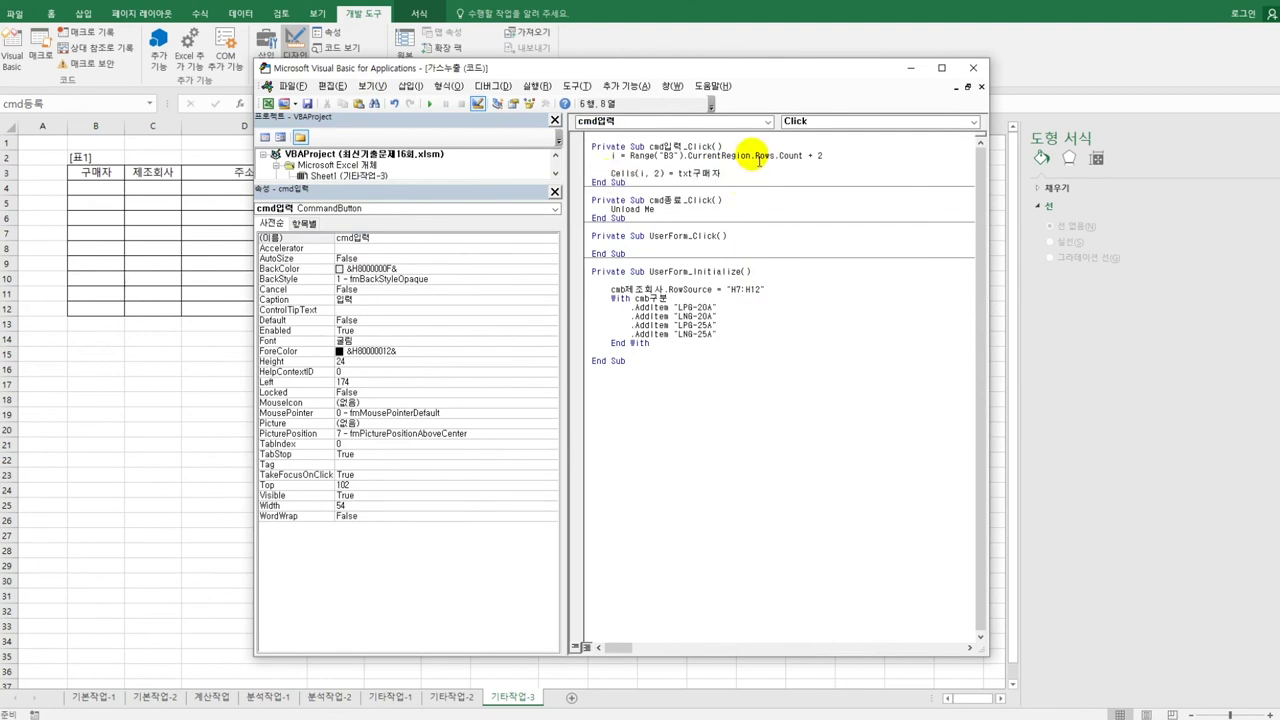
pyautogui.press('Home')
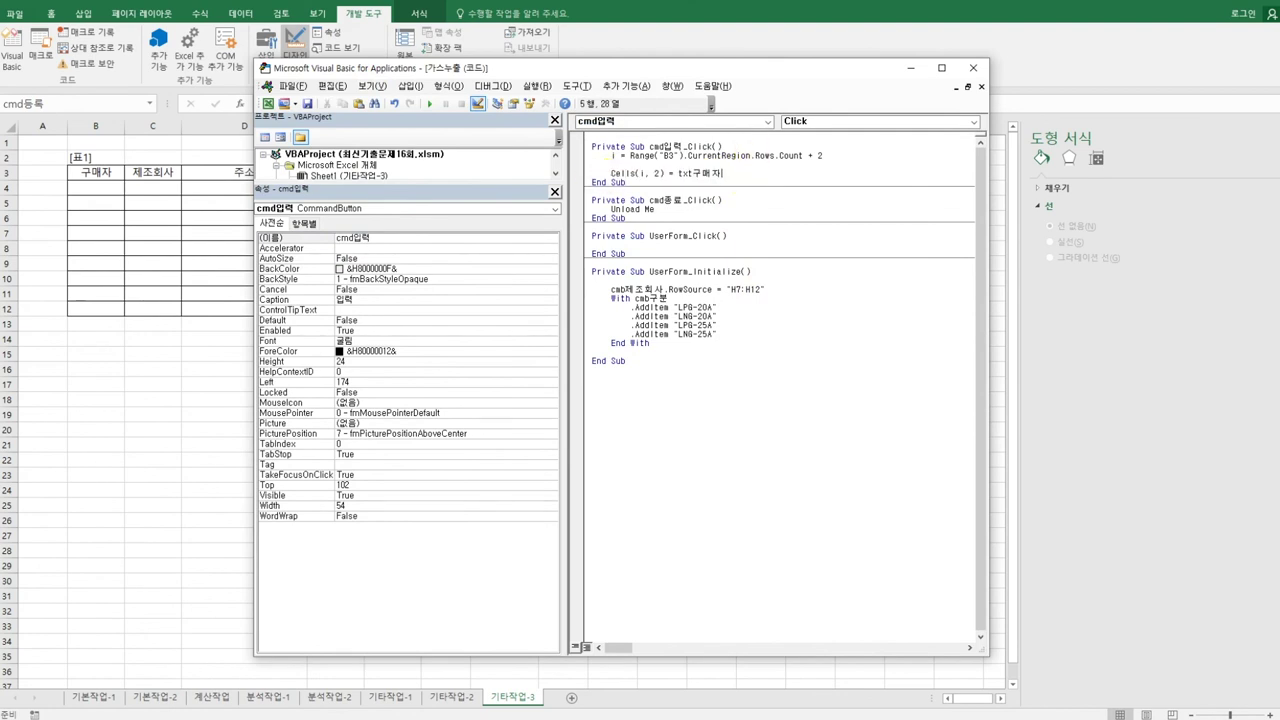
pyautogui.hotkey('ctrl', 'v')
pyautogui.press('End')
pyautogui.press('Return')
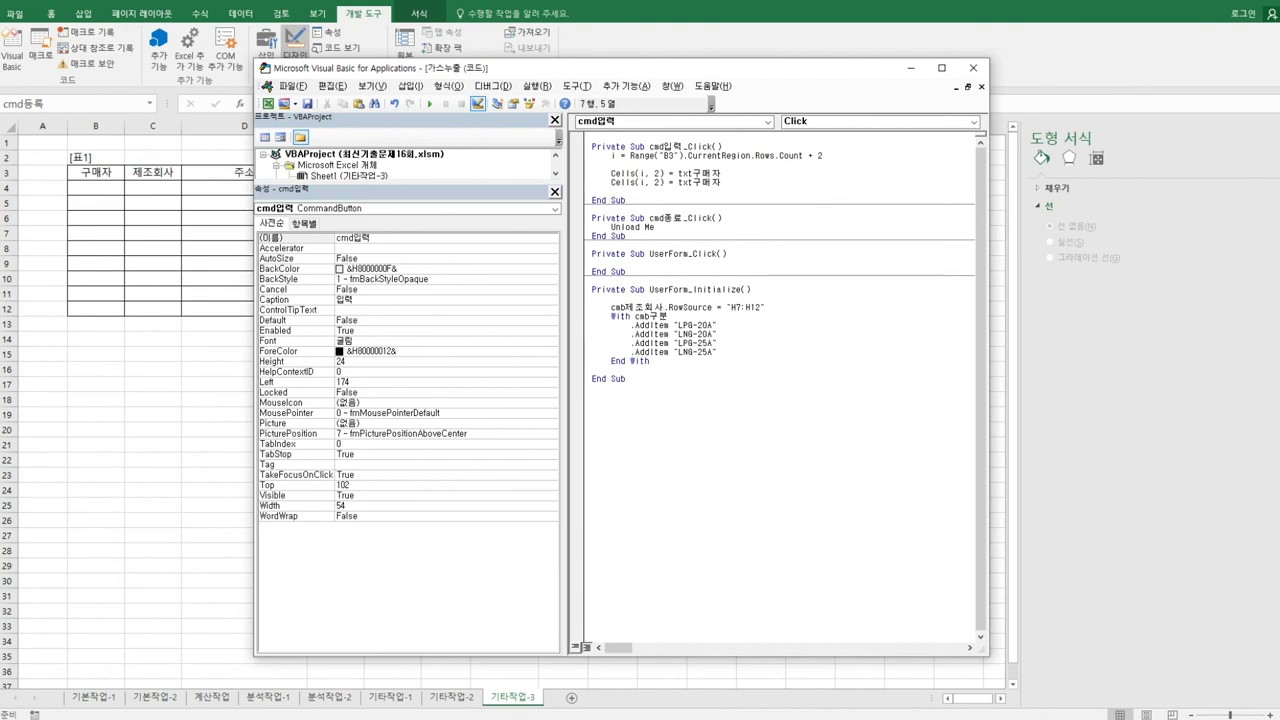
pyautogui.hotkey('ctrl', 'v')
pyautogui.press('Return')
pyautogui.hotkey('ctrl', 'v')
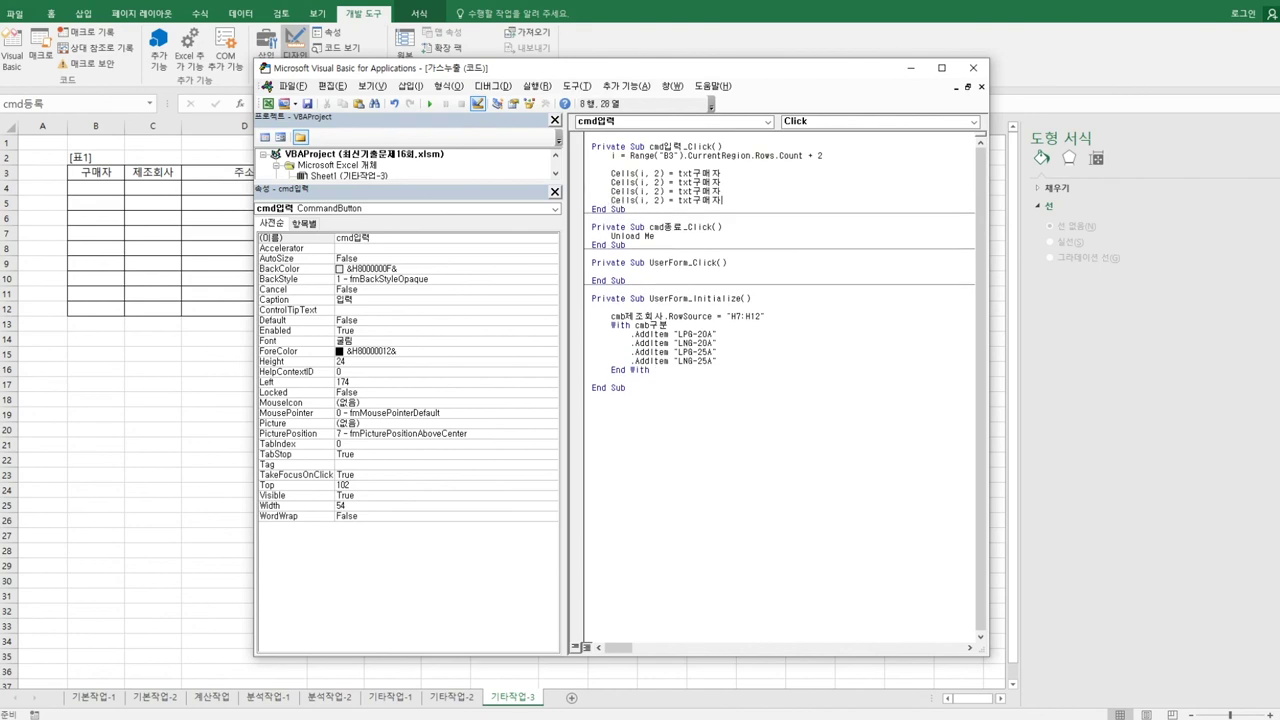
pyautogui.press('Return')
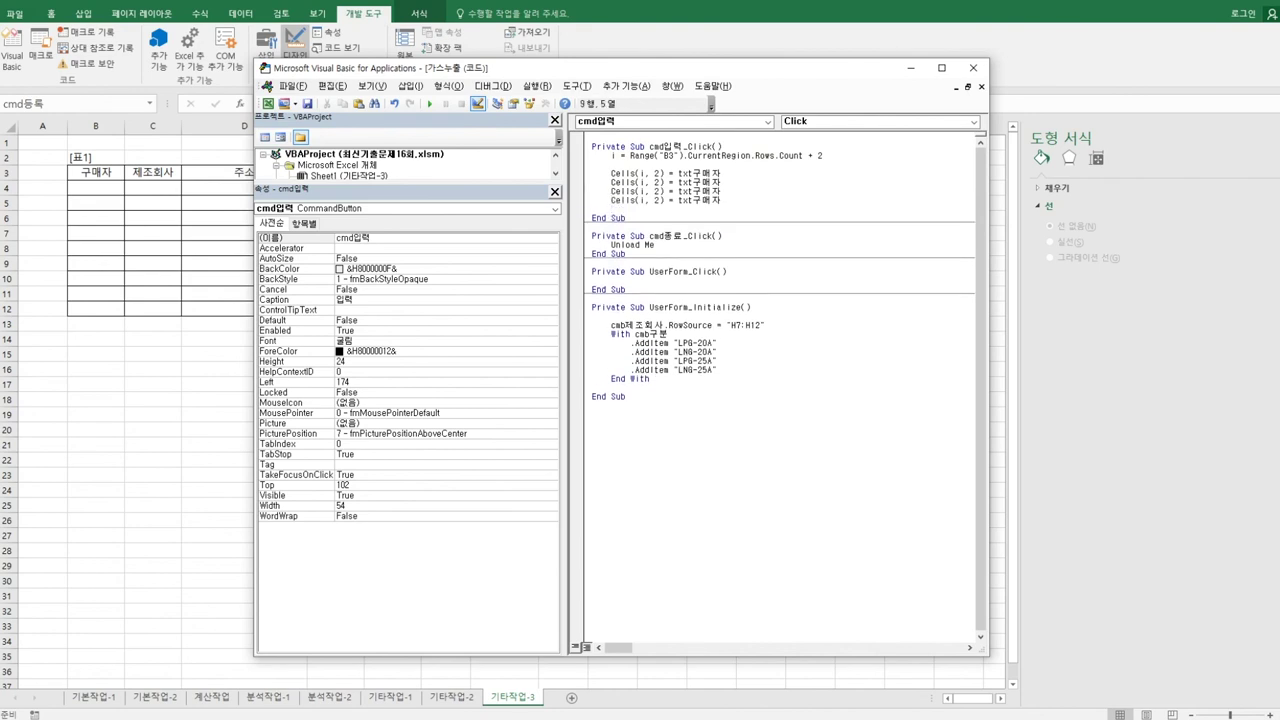
pyautogui.hotkey('ctrl', 'v')
pyautogui.press('Return')
# Step: Change the column numbers of the four copied Cells lines to 3, 4, 5 and 6
pyautogui.click(721, 181)
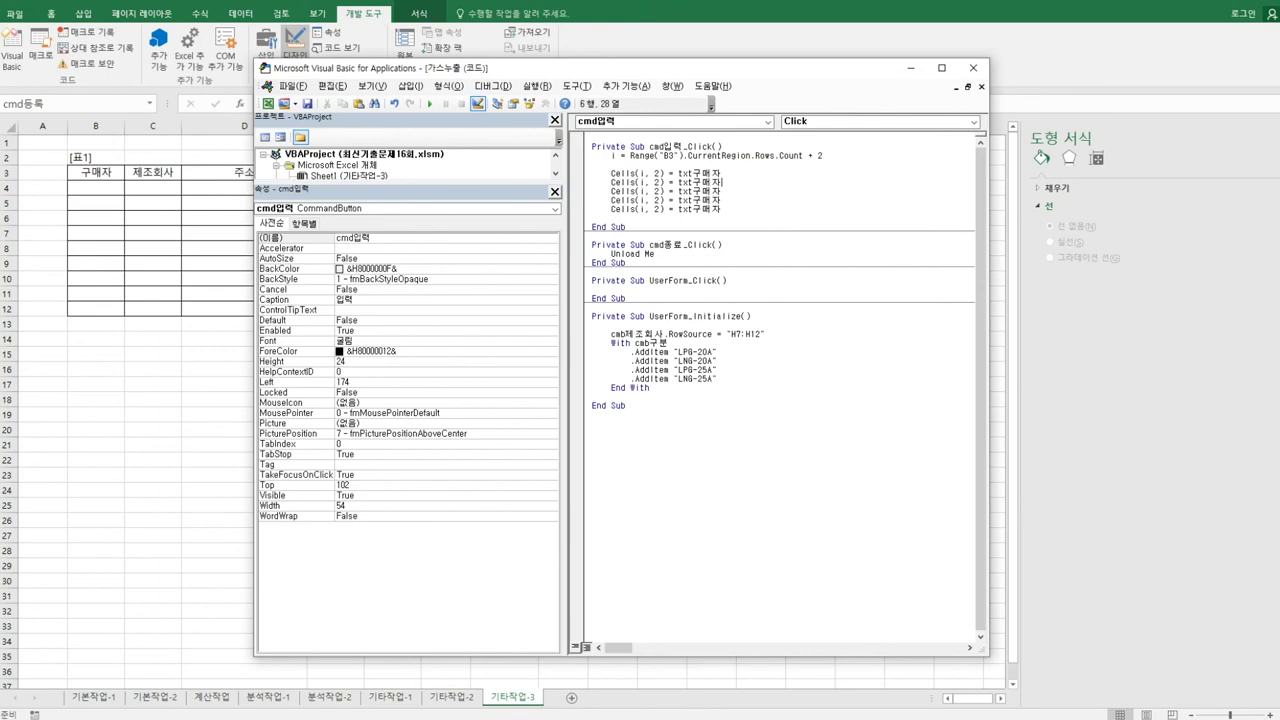
pyautogui.click(657, 191)
pyautogui.hotkey('shift', 'Right')
pyautogui.write('3')
pyautogui.press('Down')
pyautogui.press('BackSpace')
pyautogui.write('4')
pyautogui.hotkey('shift', 'Right')
pyautogui.write('5')
pyautogui.press('Down')
pyautogui.press('BackSpace')
pyautogui.write('6')
# Step: Assign cmb제조회사 to Cells(i, 3) and txt주소 to Cells(i, 4)
pyautogui.doubleClick(685, 182)
pyautogui.press('Delete')
pyautogui.write('cmb제조회사')
pyautogui.press('Down')
pyautogui.hotkey('shift', 'Left')
pyautogui.hotkey('shift', 'Left')
pyautogui.hotkey('shift', 'Left')
pyautogui.write('주소')
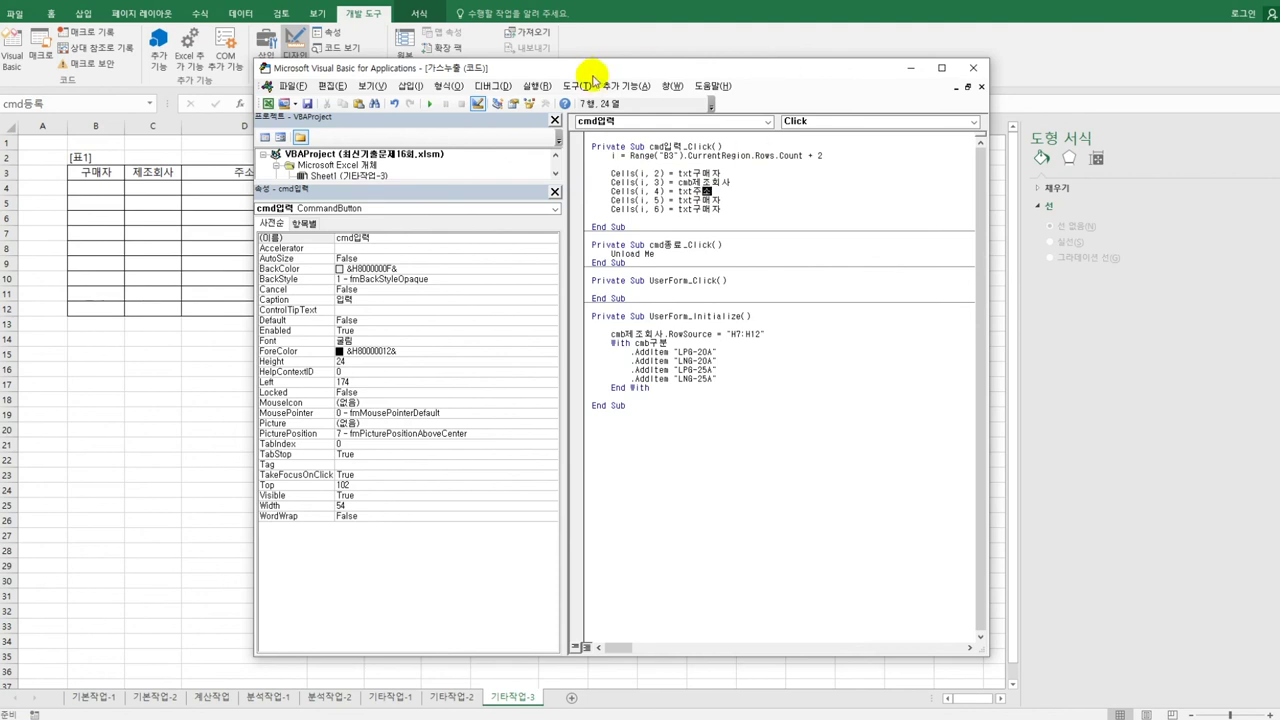
# Step: Move the code editor window clear of the sheet's table and assign cmb구분 to Cells(i, 5)
pyautogui.moveTo(600, 67); pyautogui.dragTo(767, 74)
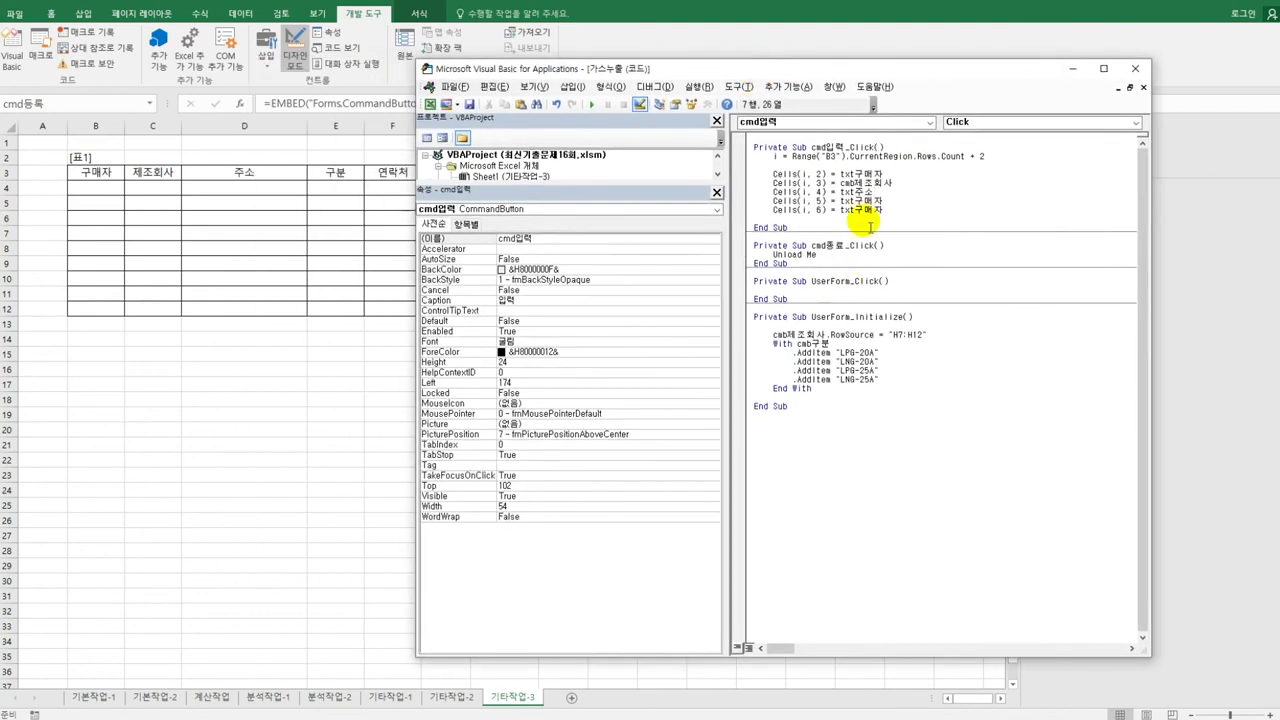
pyautogui.click(840, 201)
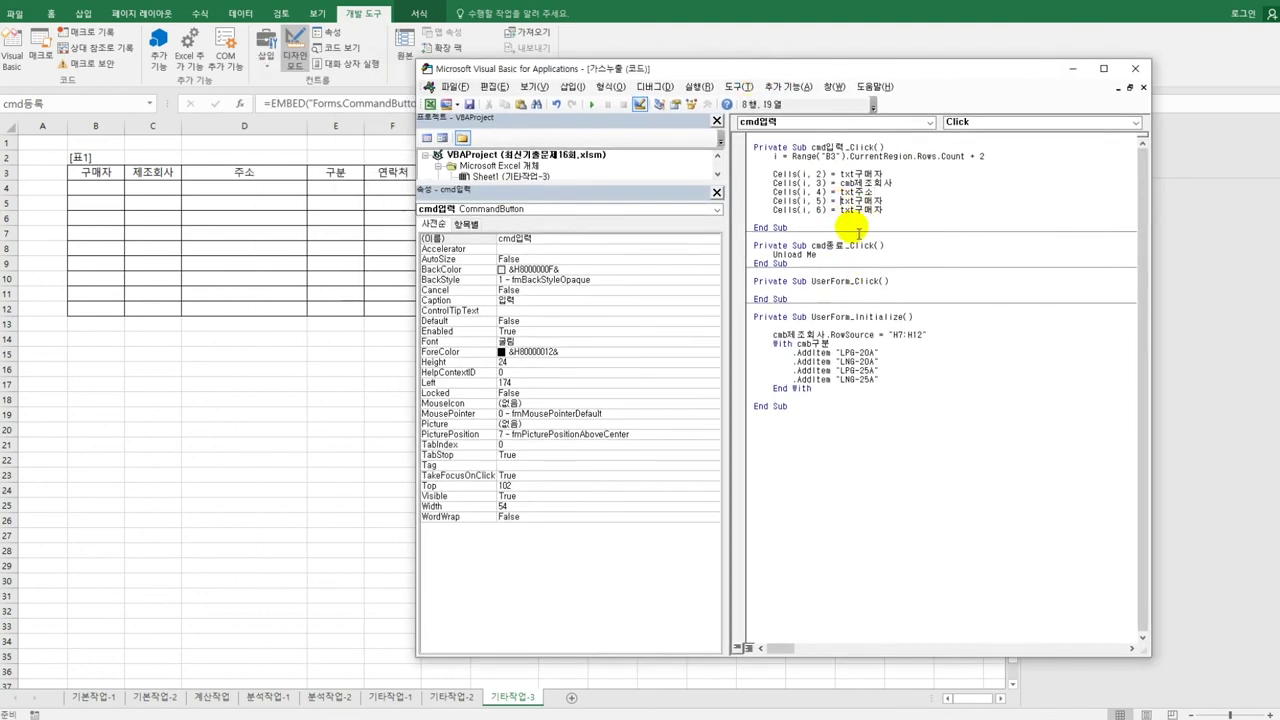
pyautogui.hotkey('shift', 'End')
pyautogui.press('Delete')
pyautogui.write('cmb')
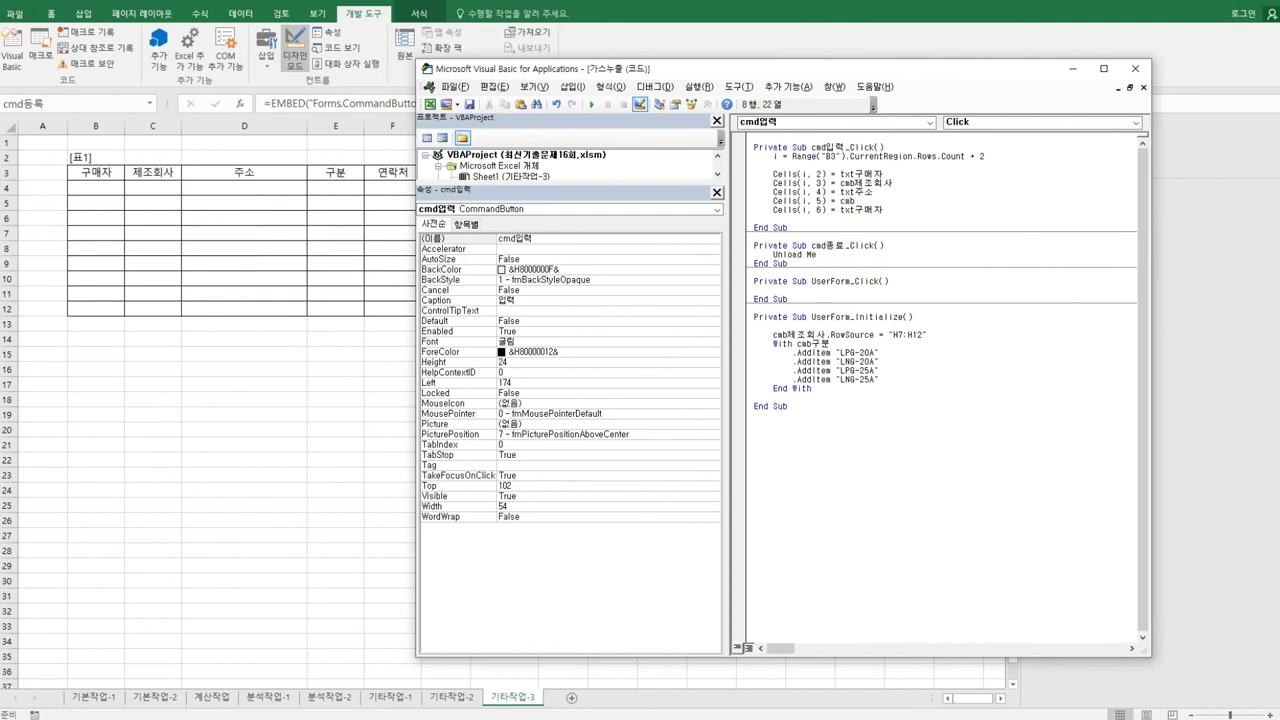
pyautogui.write('구분')
# Step: Assign txt연락처 to Cells(i, 6) in the cmd입력 click procedure
pyautogui.press('Down')
pyautogui.press('Left')
pyautogui.press('Left')
pyautogui.hotkey('shift', 'End')
pyautogui.press('End')
pyautogui.press('BackSpace')
pyautogui.press('BackSpace')
pyautogui.press('BackSpace')
pyautogui.write('연락ㅊ')
pyautogui.click(826, 200)
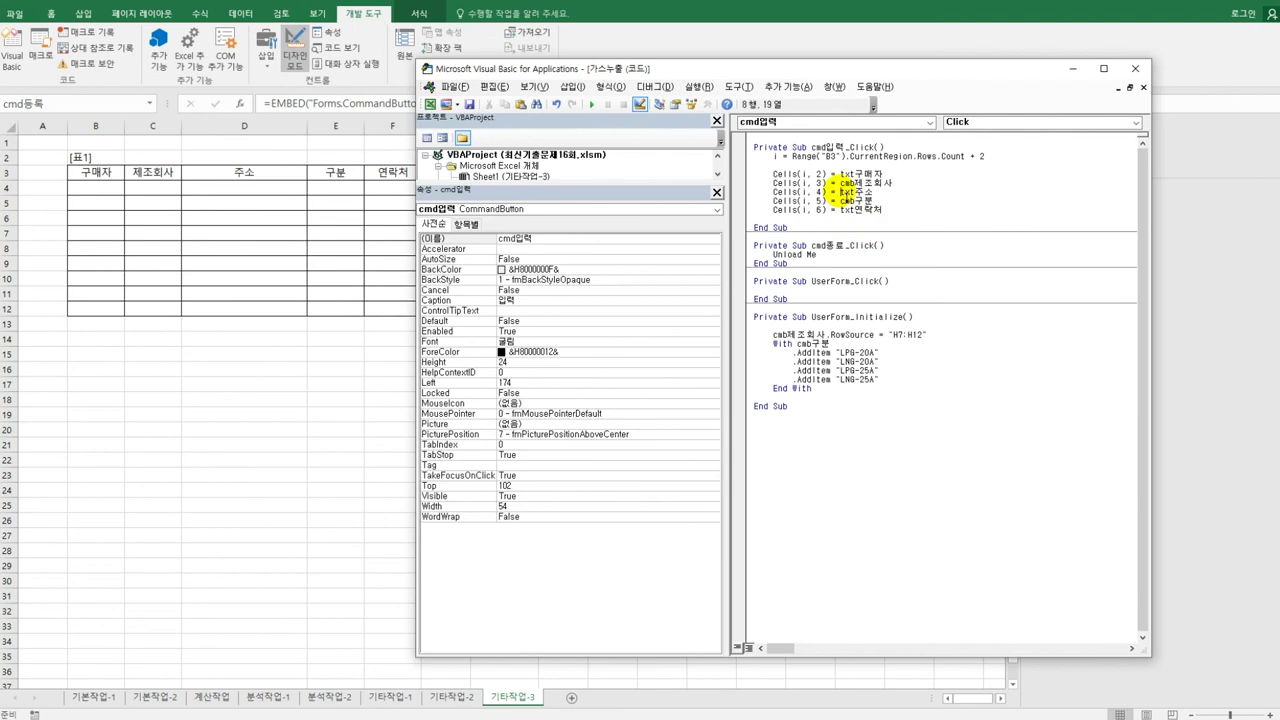
pyautogui.click(838, 172)
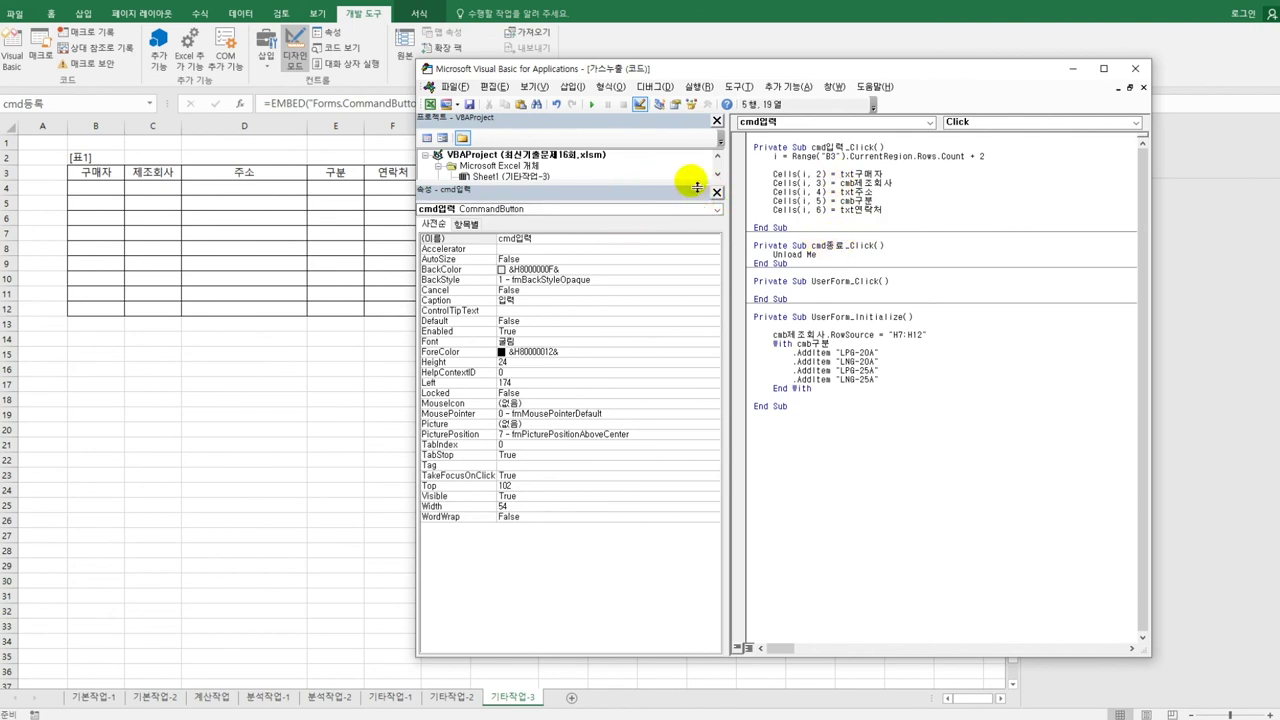
# Step: Enlarge the project list and check the names of the 주소, 구분 and 연락처 controls on the 가스누출 form
pyautogui.moveTo(697, 187); pyautogui.dragTo(694, 348)
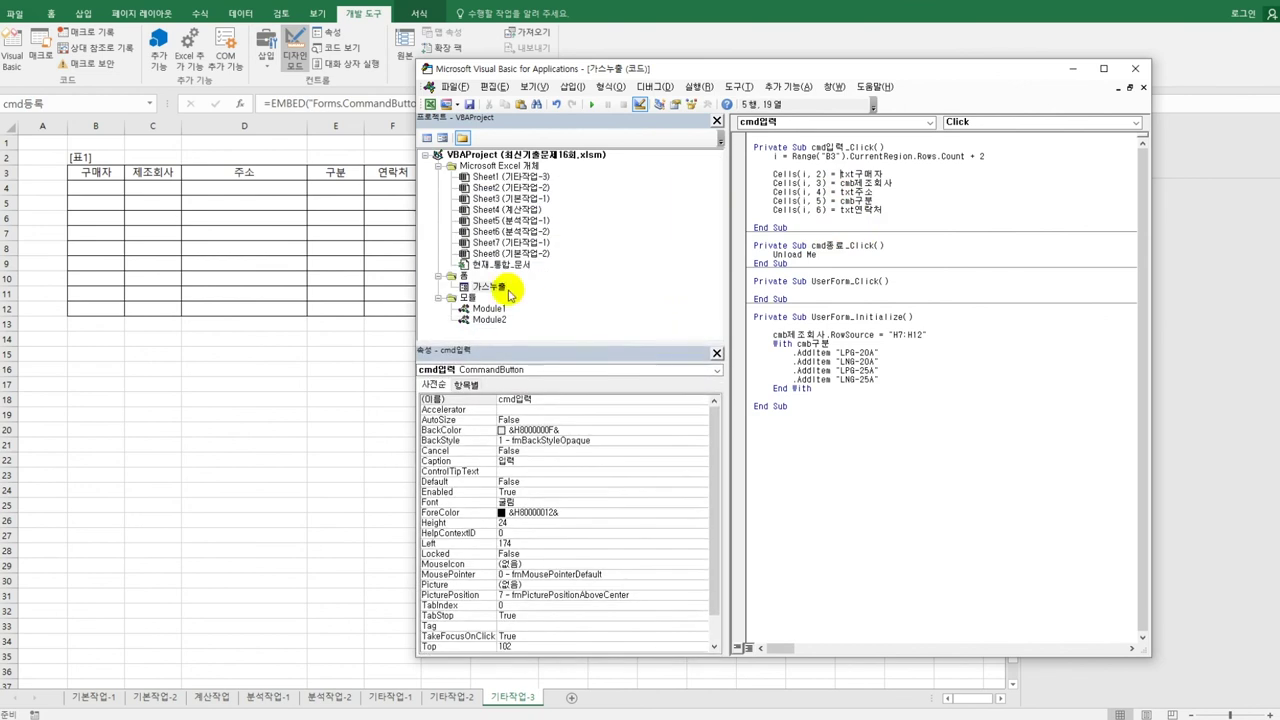
pyautogui.doubleClick(500, 288)
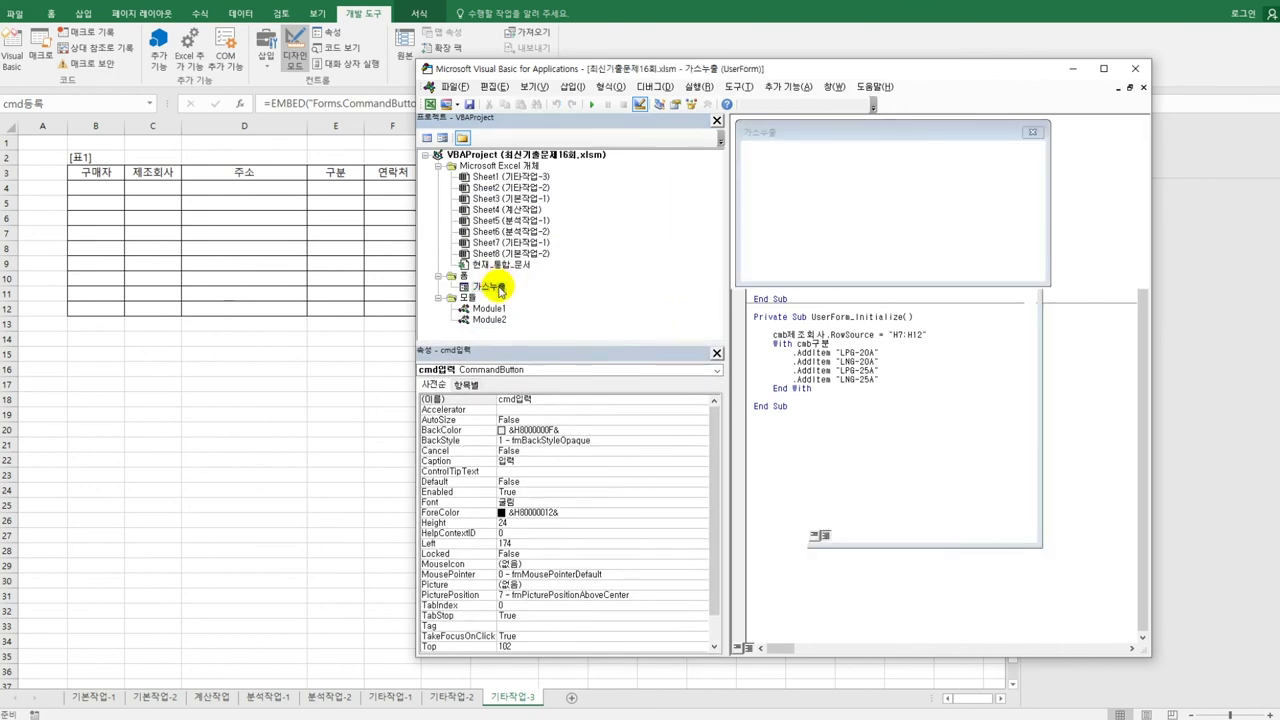
pyautogui.click(862, 197)
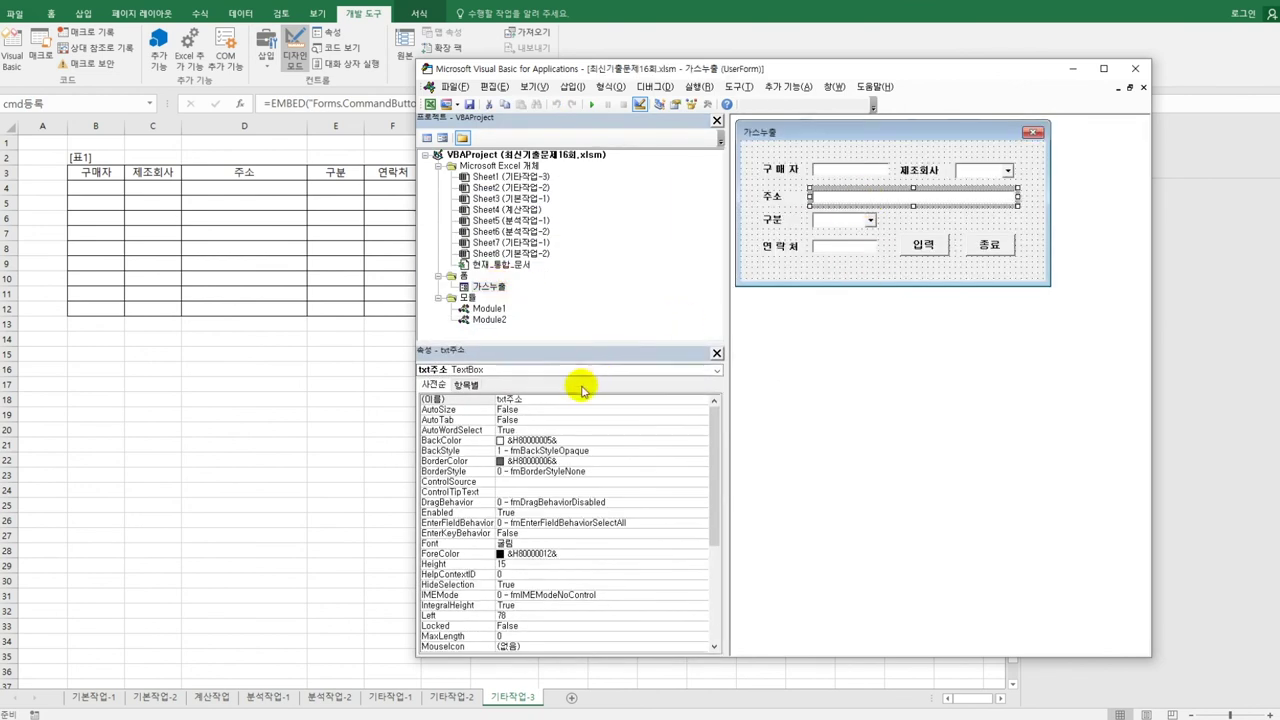
pyautogui.click(822, 222)
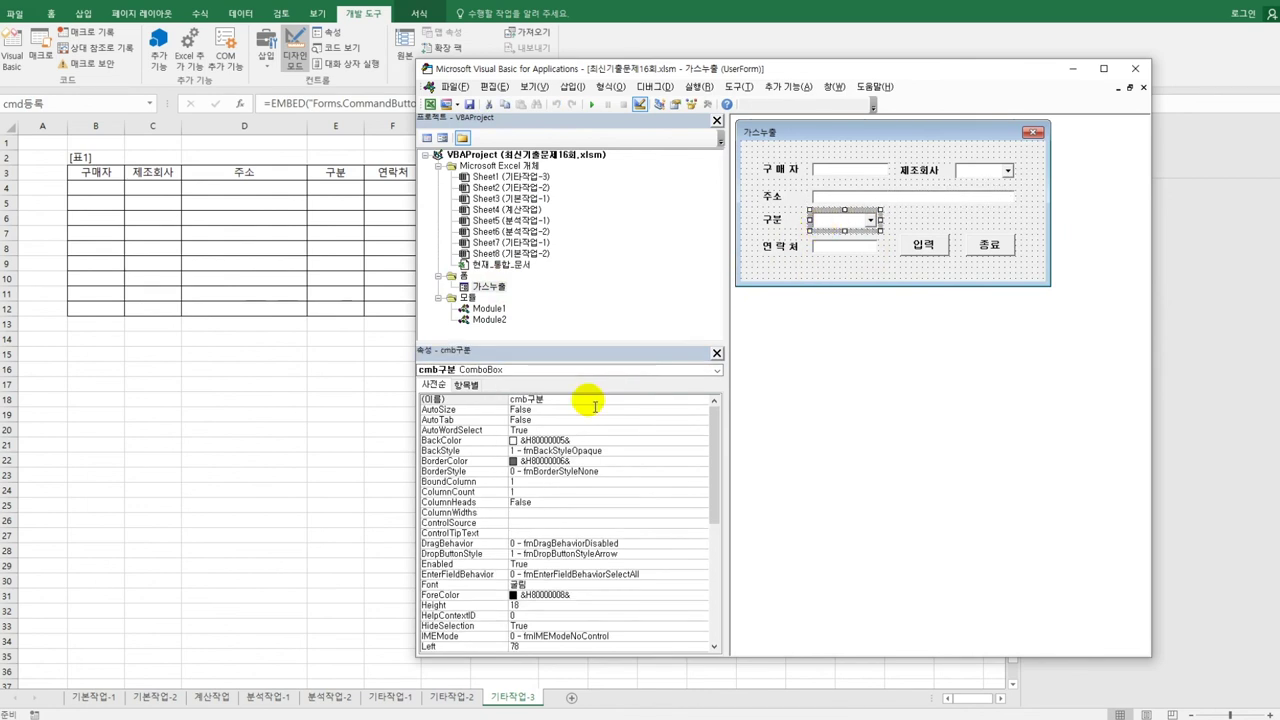
pyautogui.click(824, 248)
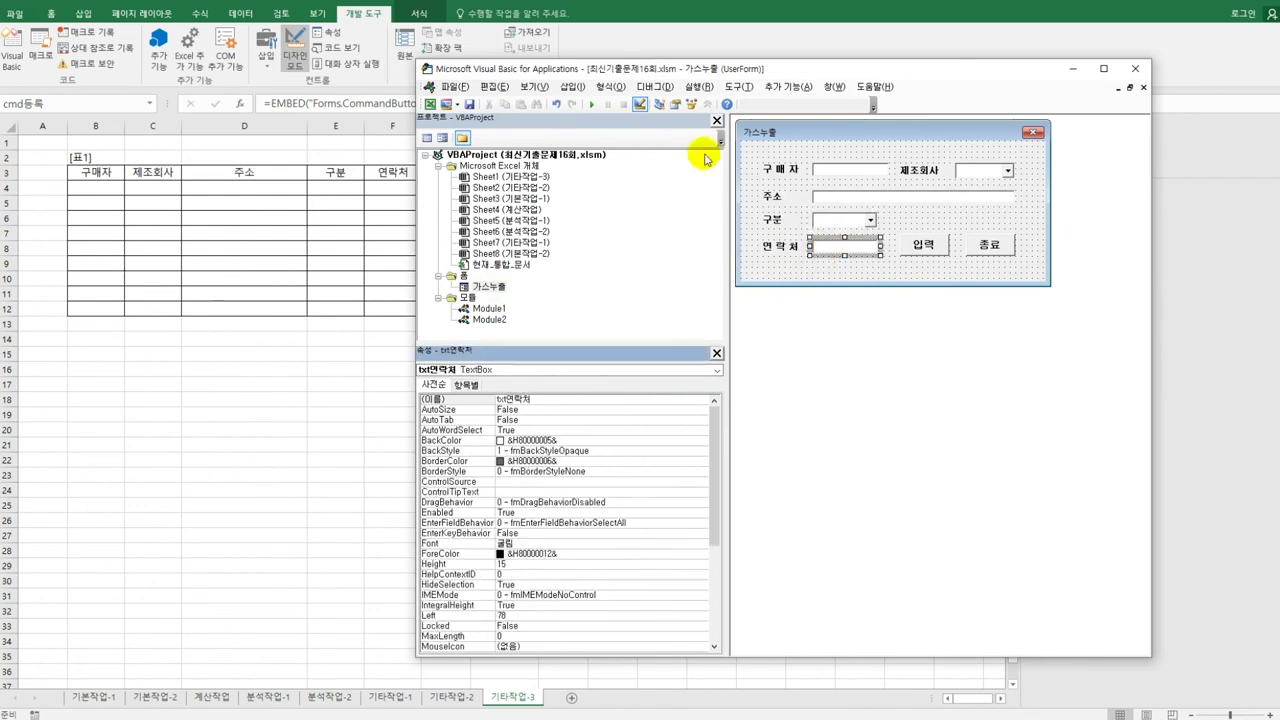
# Step: Review the 입력 click procedure's code, close the Visual Basic editor and turn off design mode on the 기타작업-3 sheet
pyautogui.click(945, 243)
pyautogui.doubleClick(945, 243)
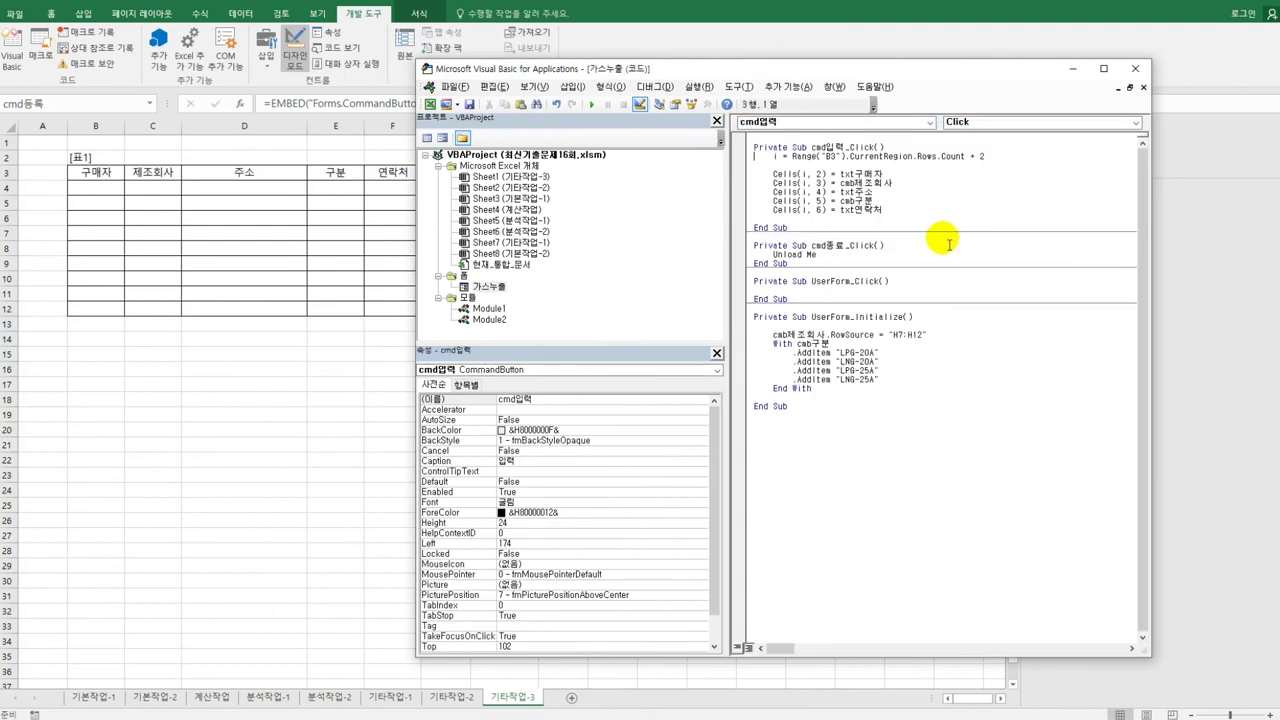
pyautogui.click(1135, 66)
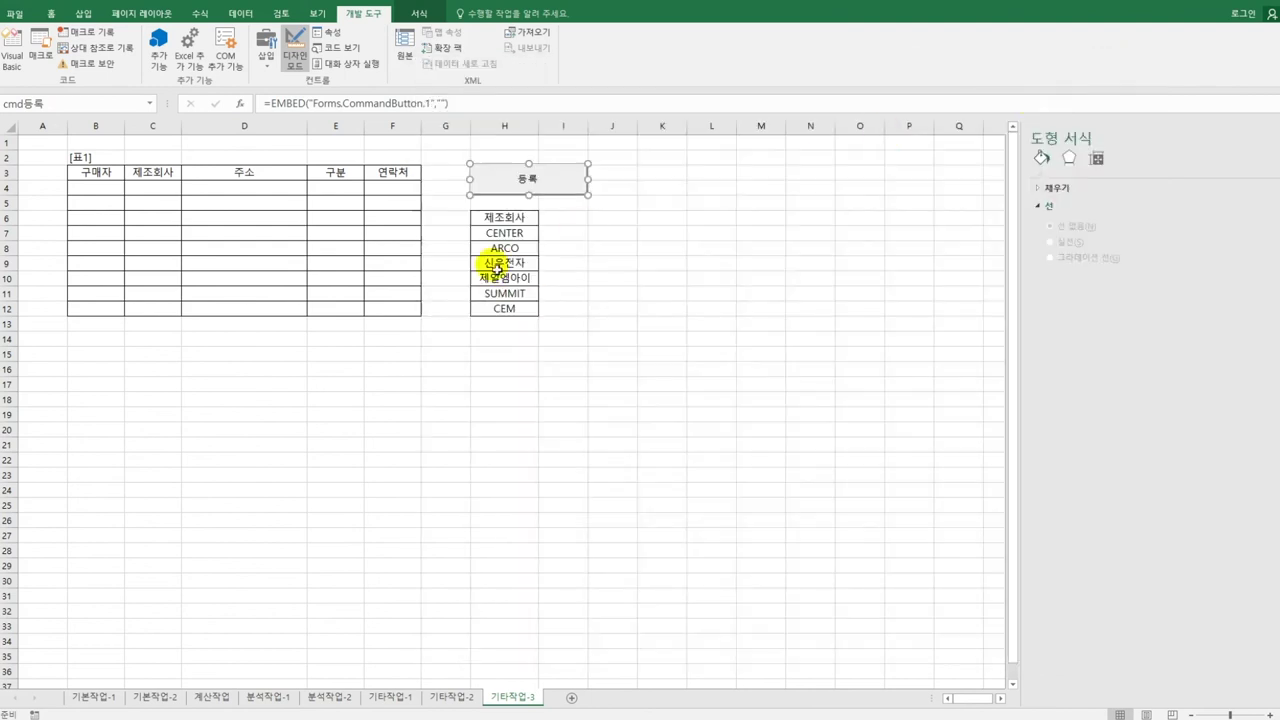
pyautogui.click(303, 67)
pyautogui.click(645, 291)
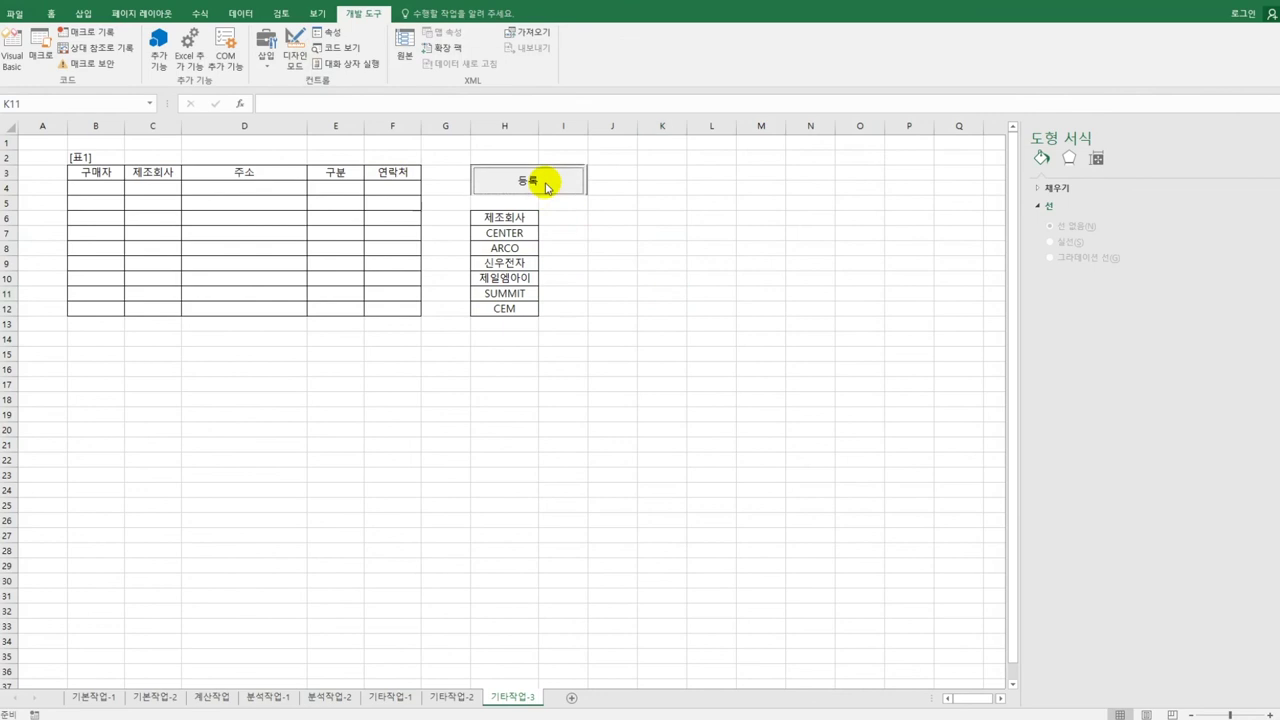
# Step: Run the 가스누출 form from the sheet to check its 제조회사 and 구분 drop-down lists, and exit the form
pyautogui.click(548, 187)
pyautogui.moveTo(591, 283); pyautogui.dragTo(437, 266)
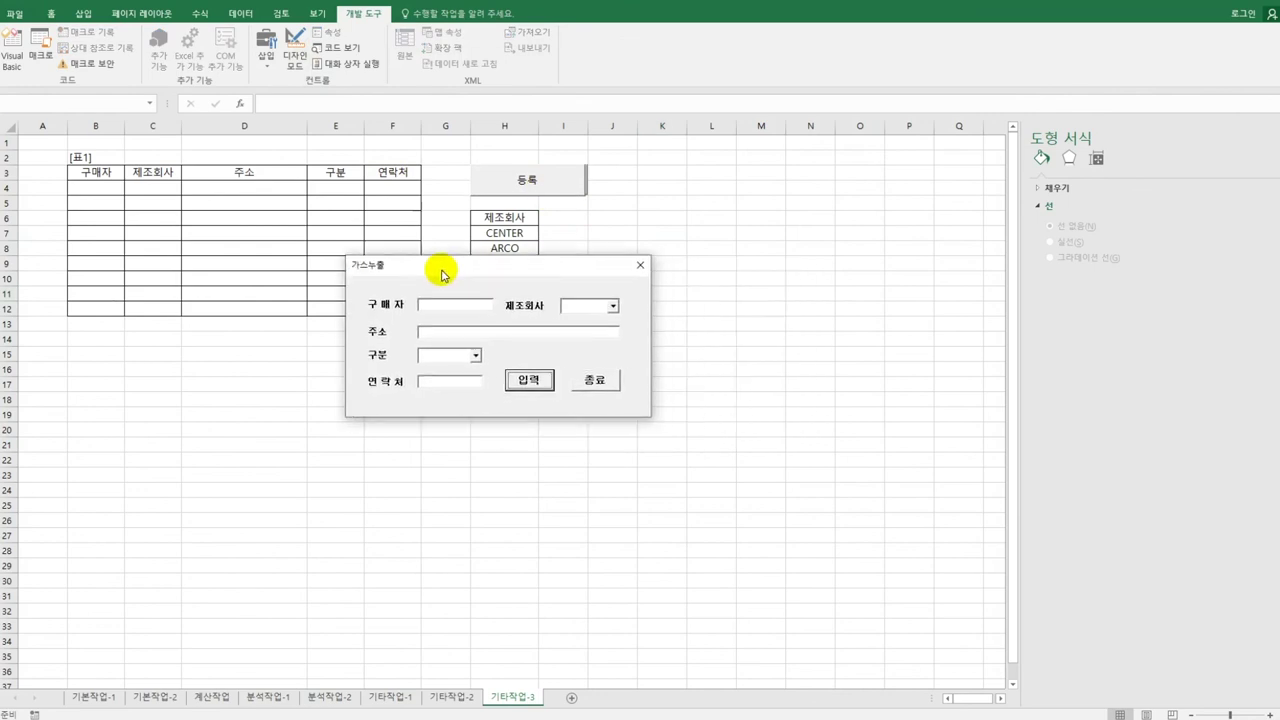
pyautogui.click(613, 306)
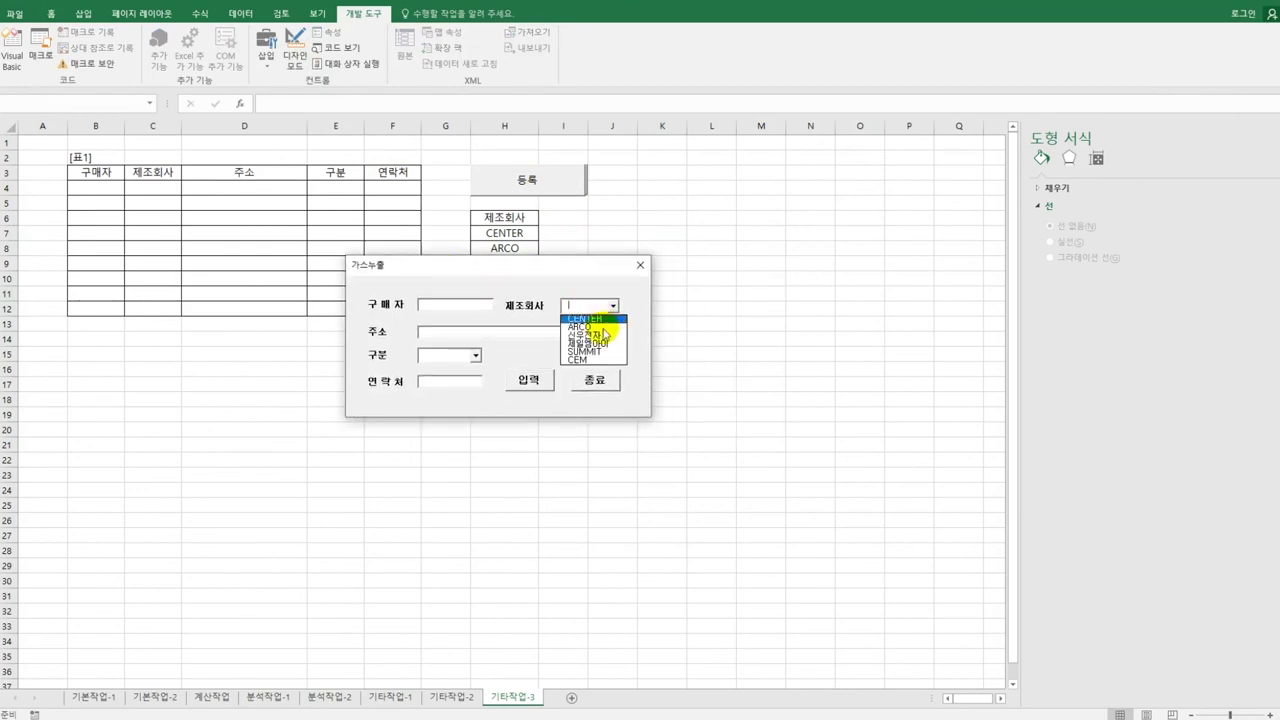
pyautogui.click(476, 355)
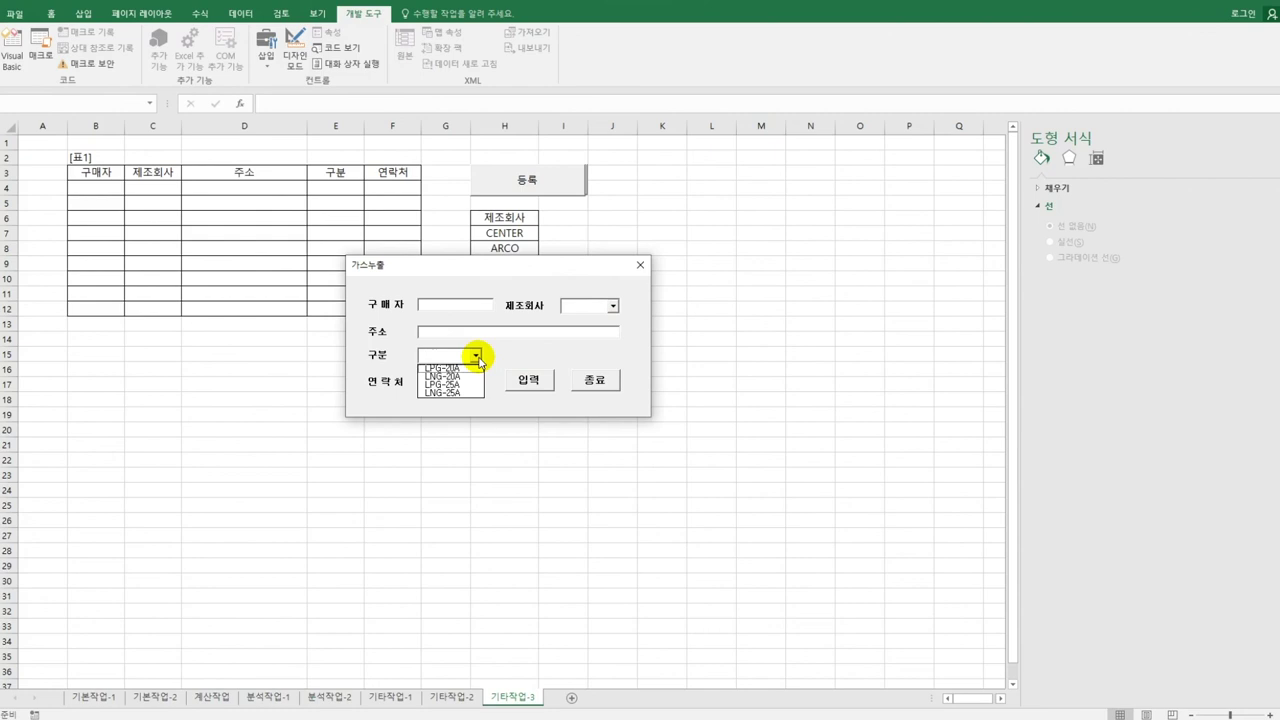
pyautogui.moveTo(524, 268); pyautogui.dragTo(653, 316)
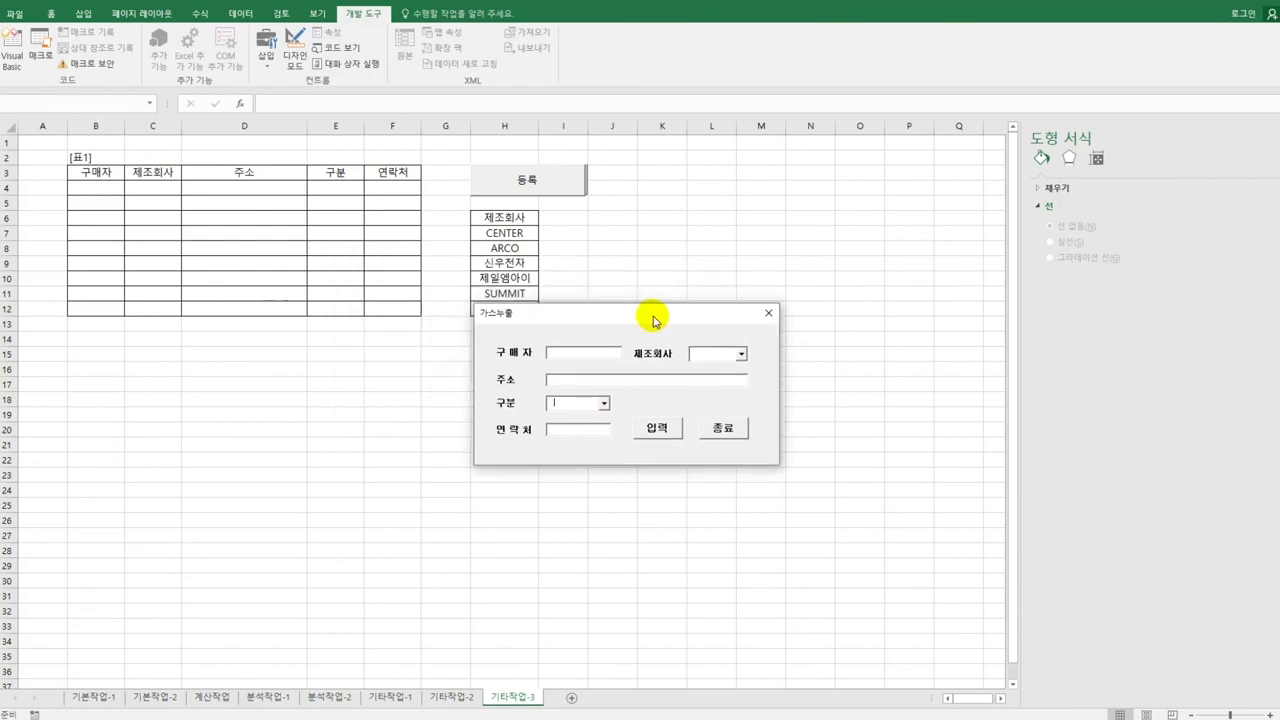
pyautogui.click(724, 429)
pyautogui.click(748, 441)
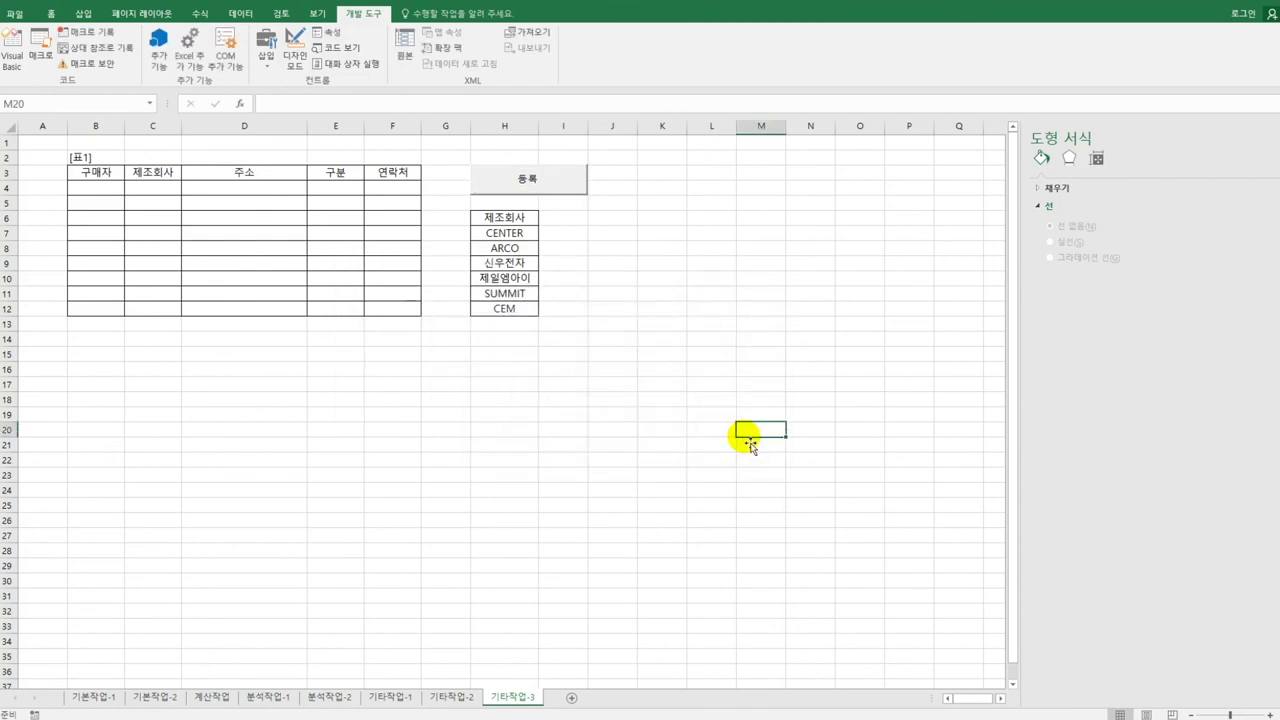
# Step: Reopen the 가스누출 form and fill in the buyer's name and address, choosing CENTER for 제조회사 and LNG-20A for 구분
pyautogui.click(561, 193)
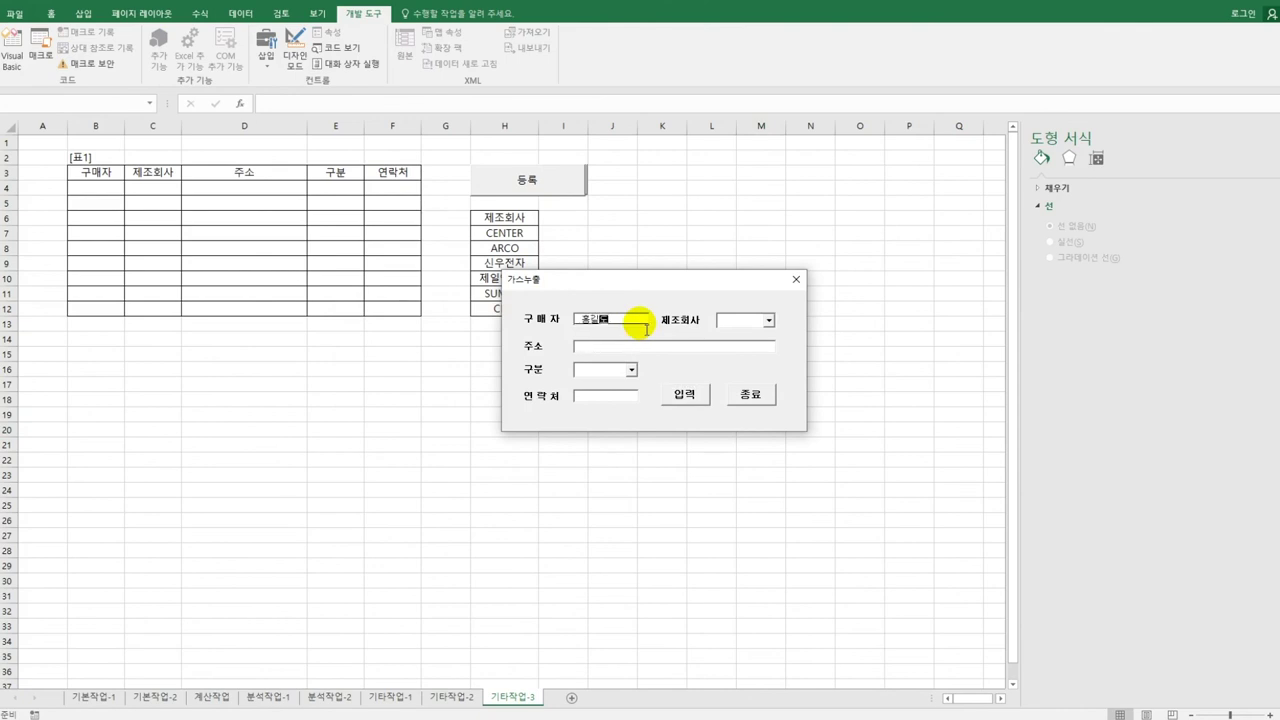
pyautogui.click(768, 321)
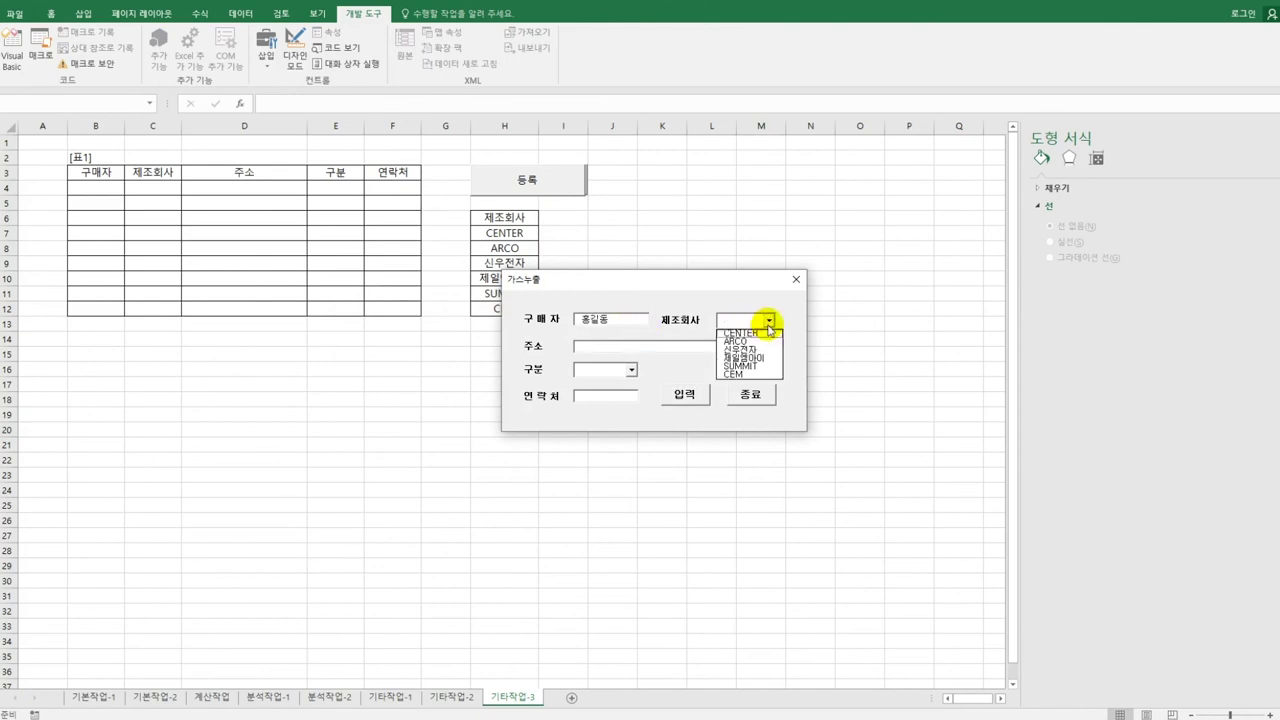
pyautogui.click(761, 335)
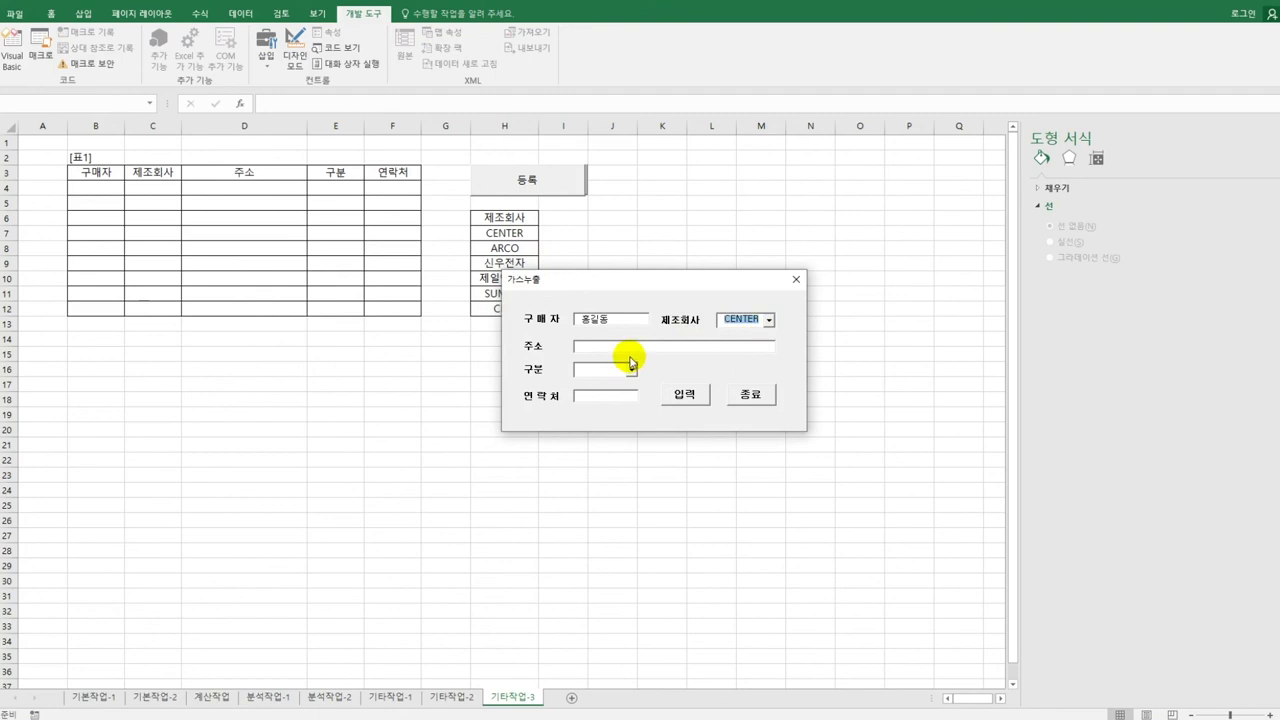
pyautogui.click(636, 350)
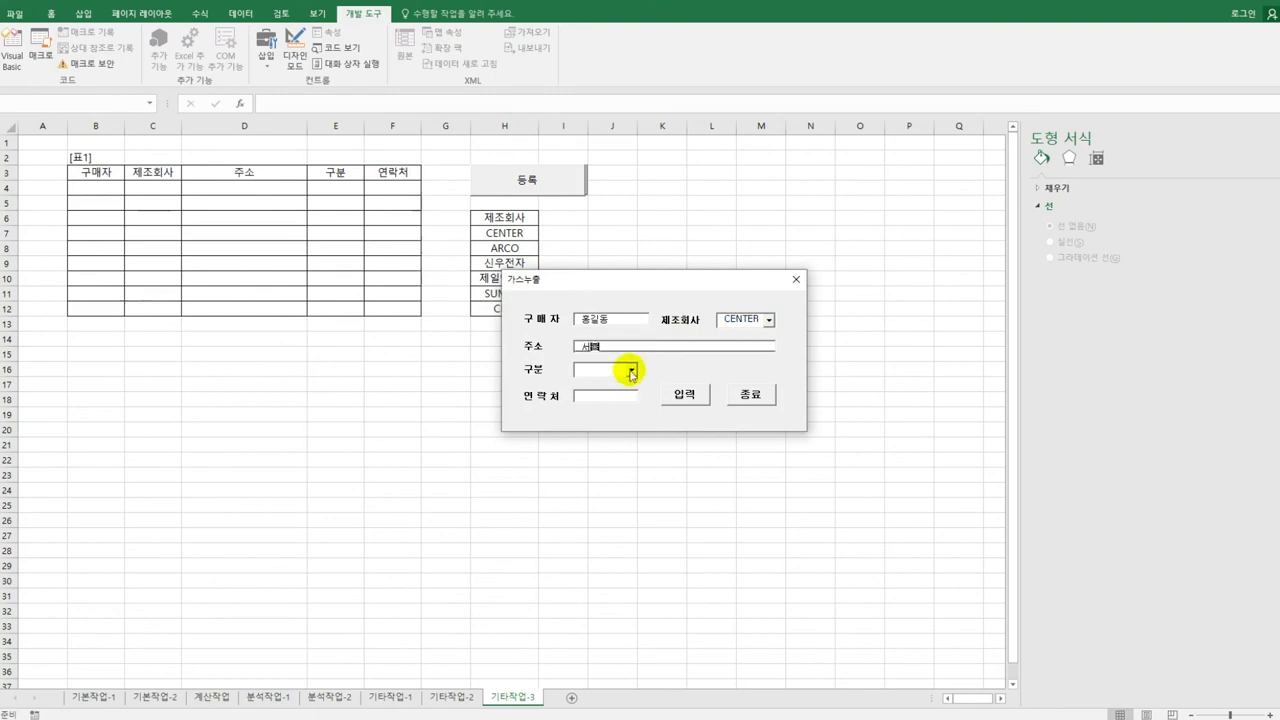
pyautogui.click(631, 369)
pyautogui.click(629, 398)
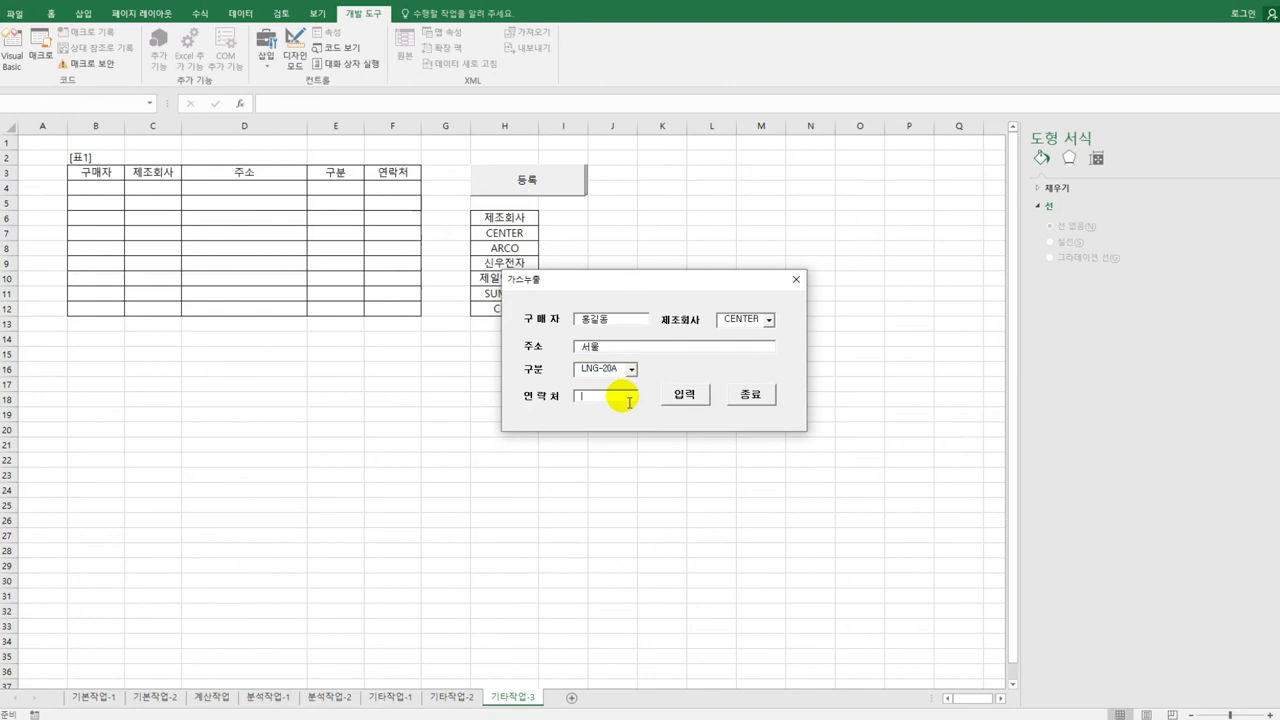